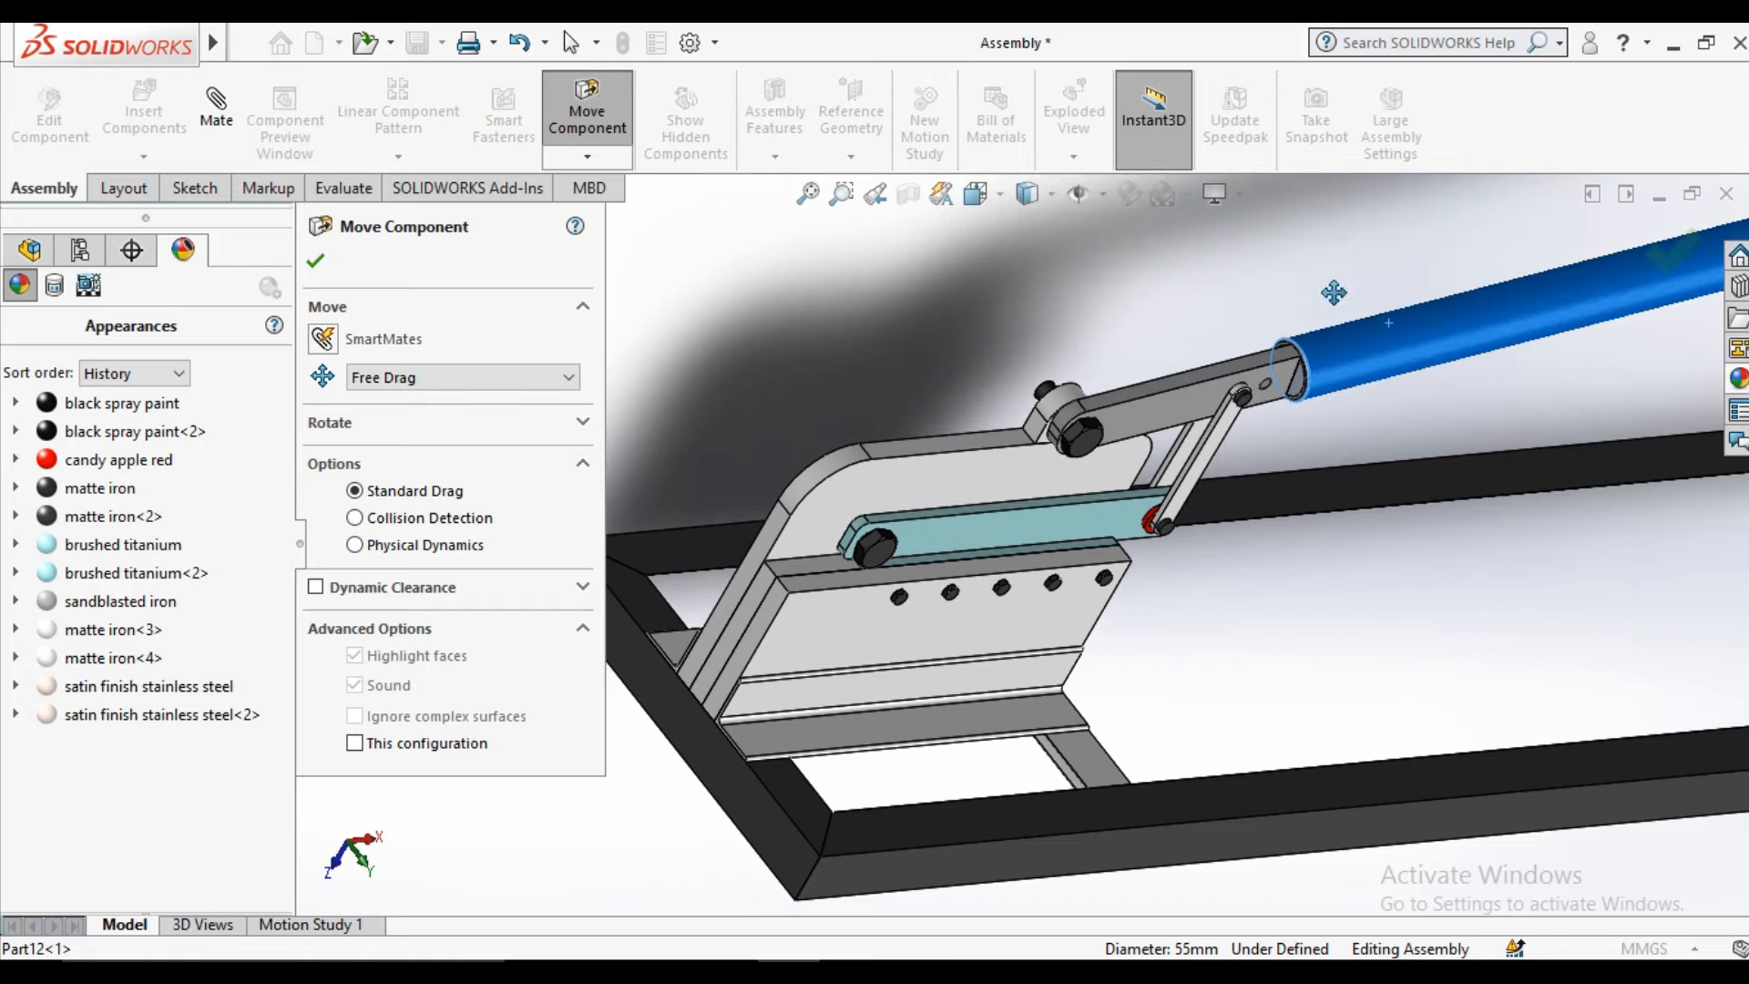
Swing the blue handle tube up and down by free movement to check the motion of the cutter linkage
drag(1334, 293, 1304, 211)
drag(1323, 292, 1221, 369)
middle_drag(1312, 419, 1426, 631)
key(f)
middle_drag(1445, 558, 1256, 923)
scroll(1217, 623, down, 3)
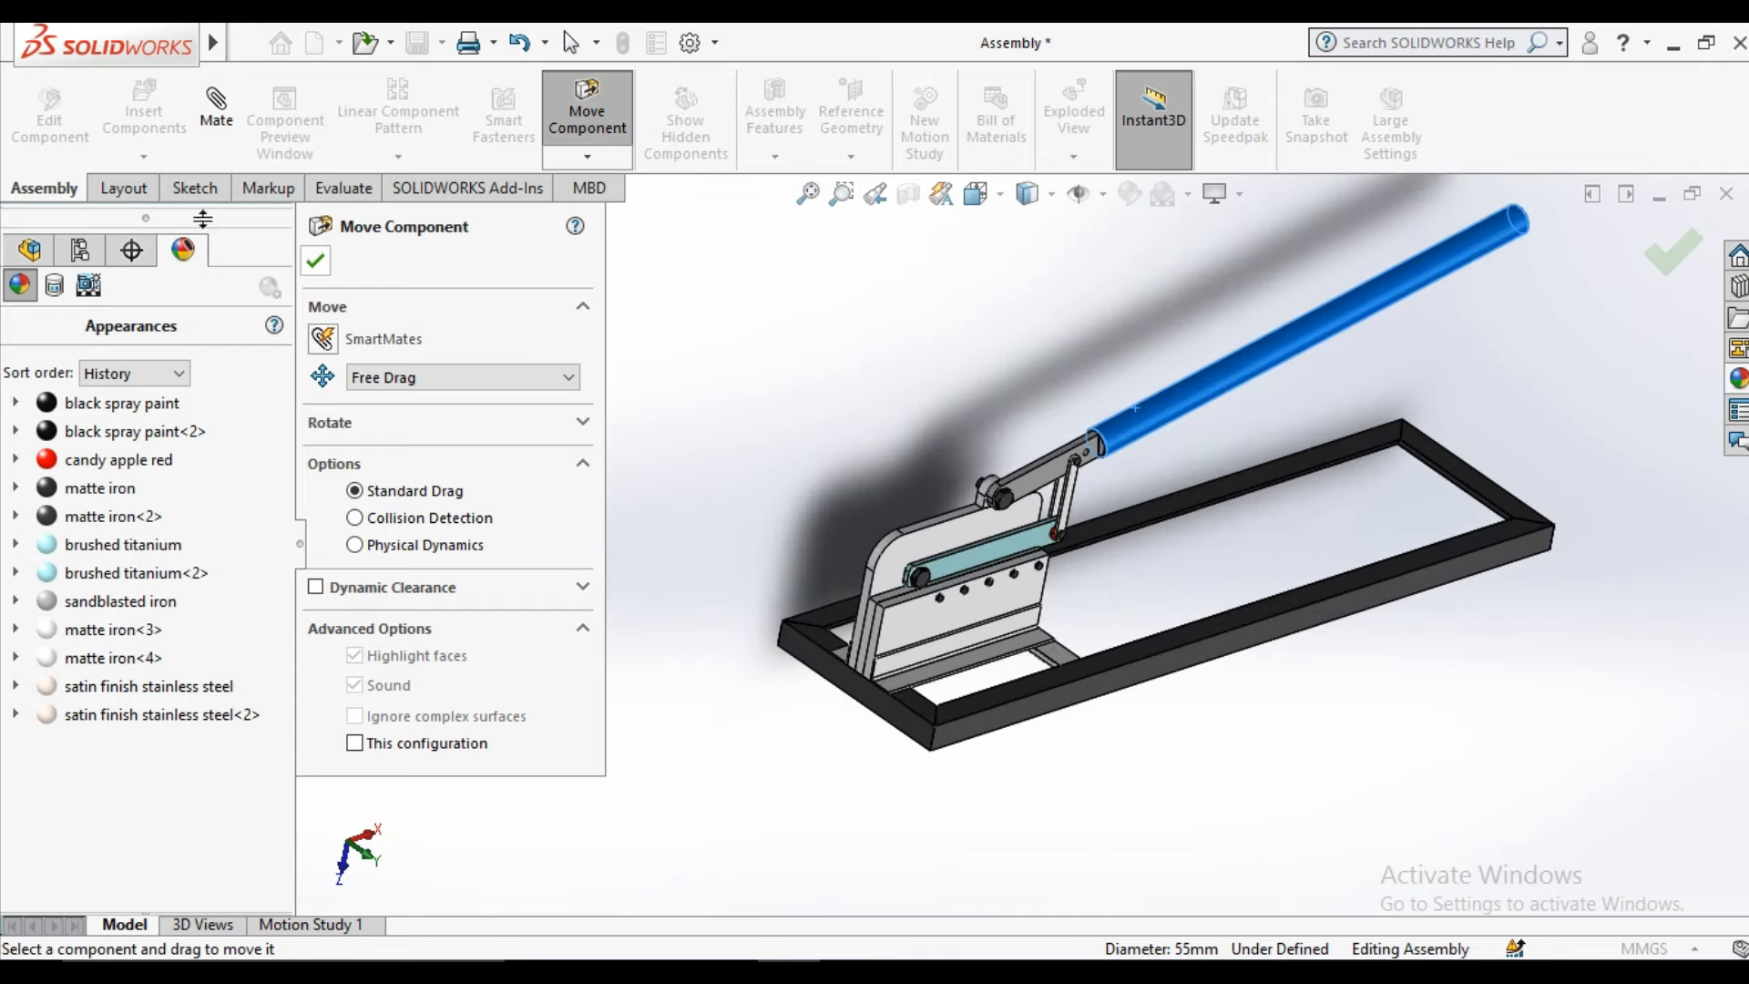
drag(1363, 303, 1325, 231)
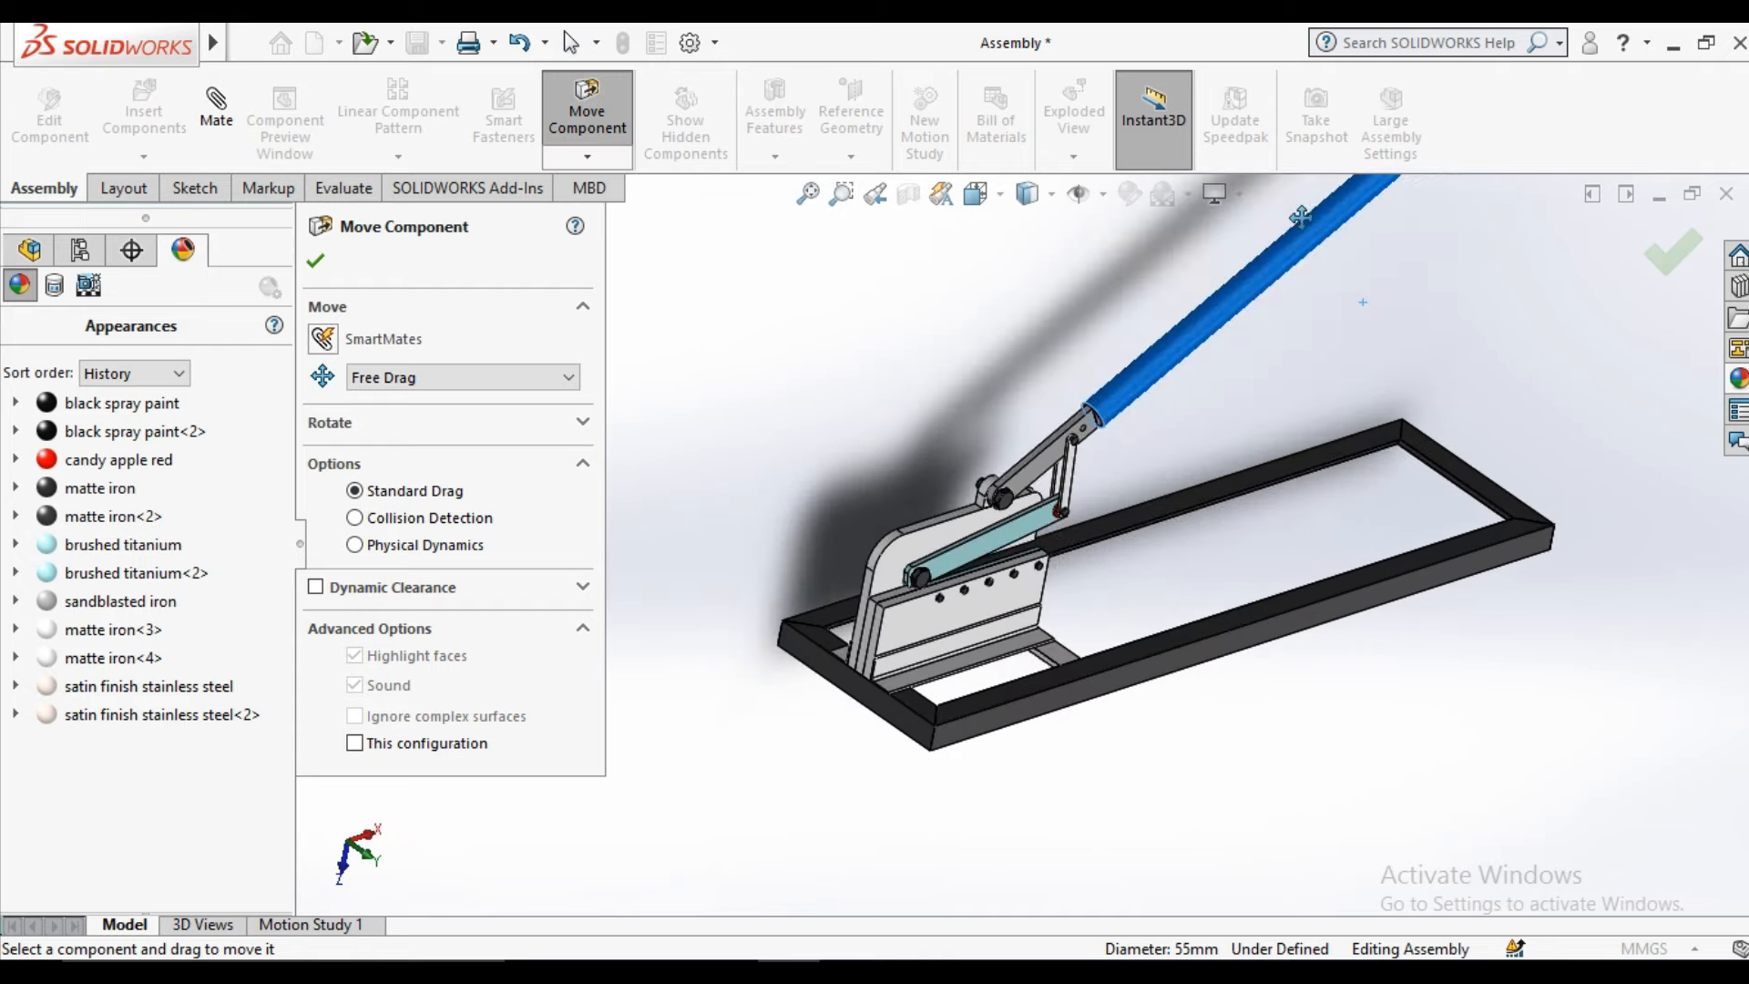
click(316, 263)
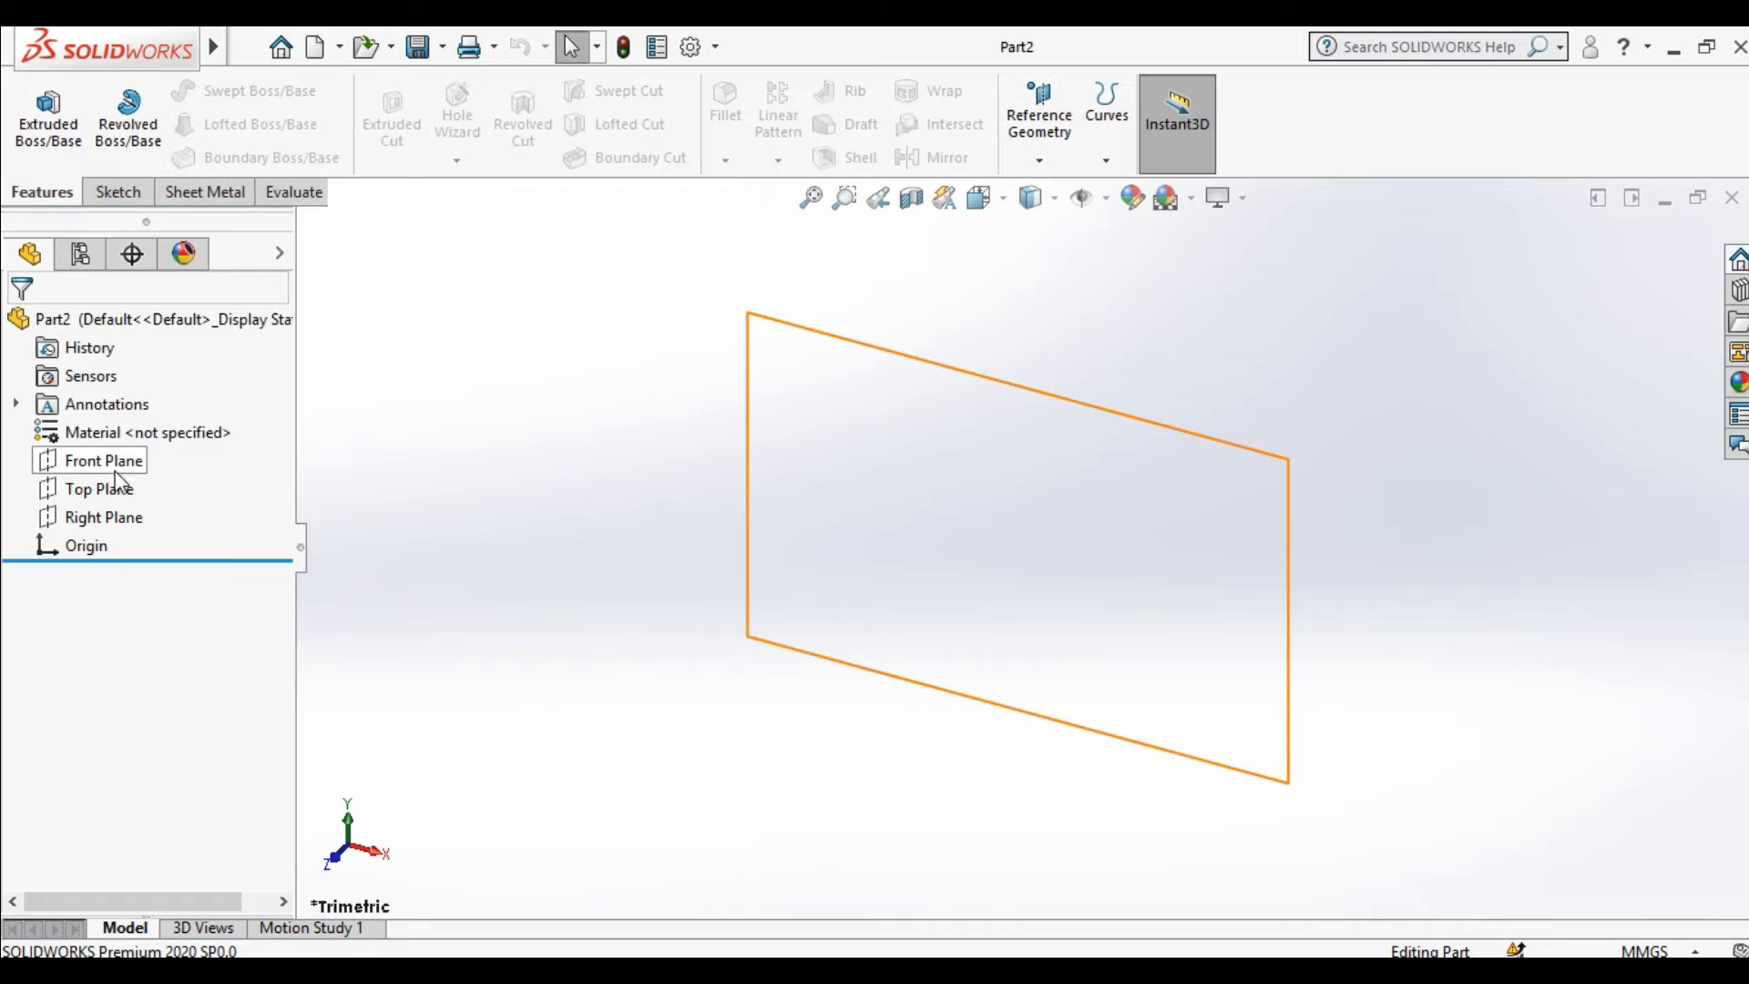
Sketch a center rectangle about 186 mm wide and 82 mm high on the Front Plane, centered on the origin
click(105, 462)
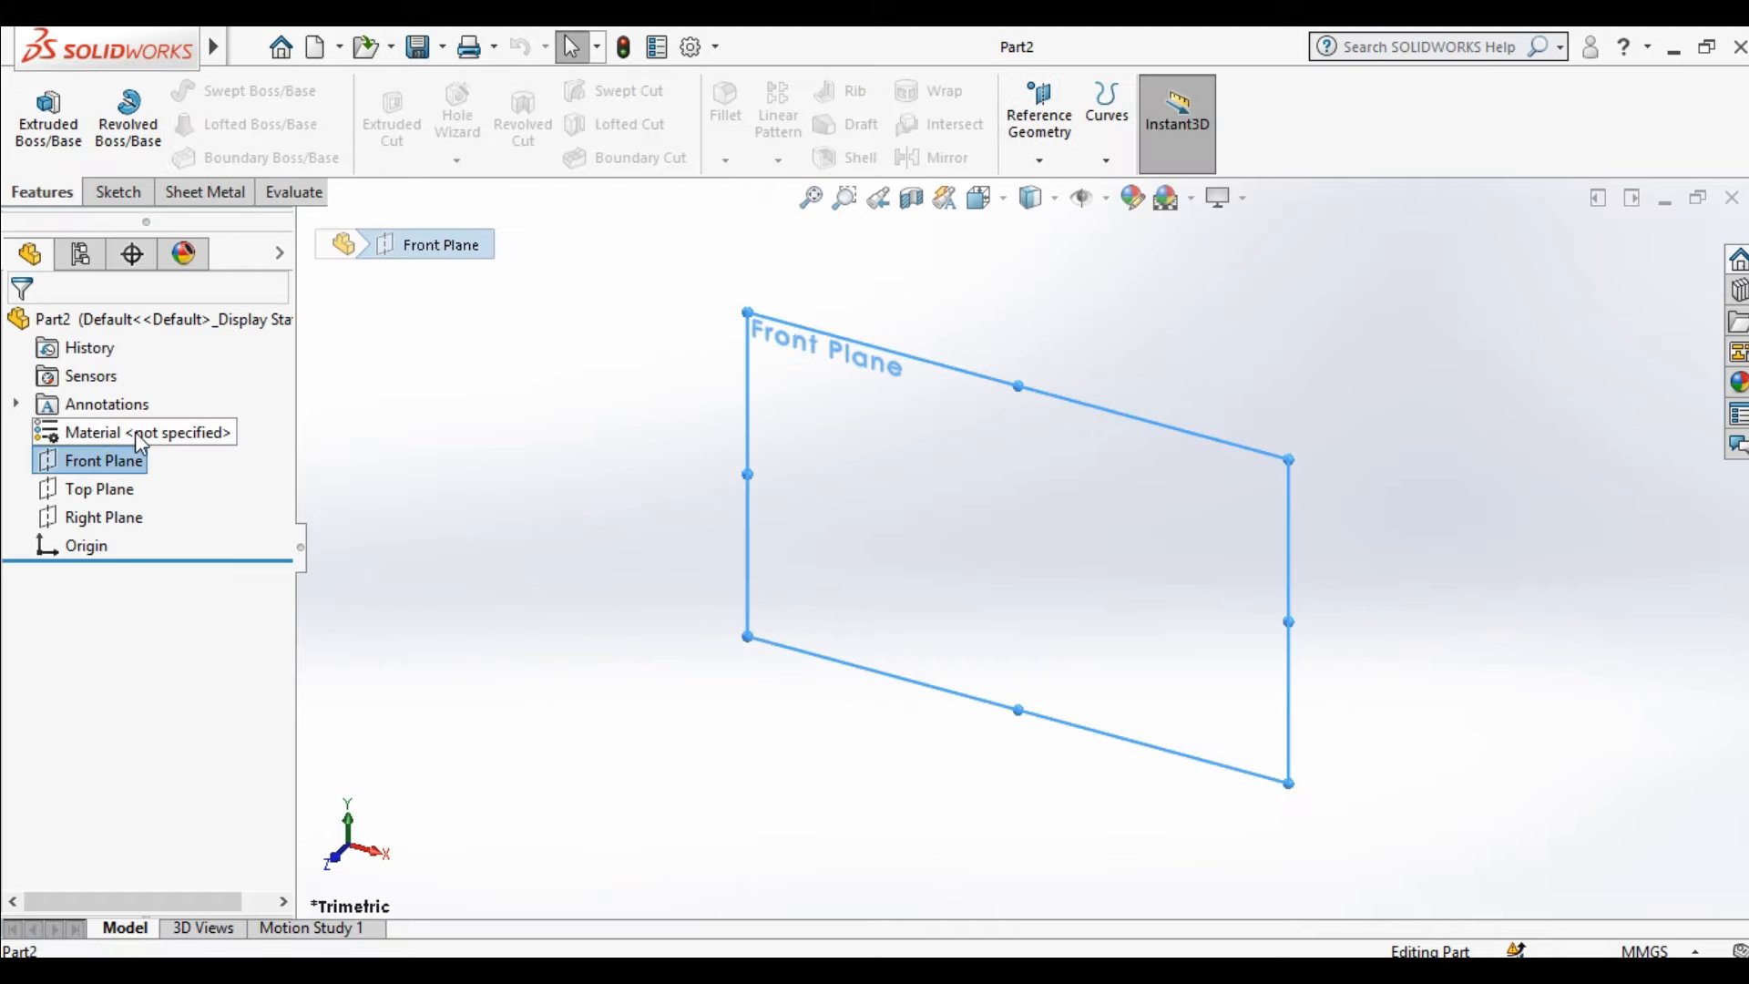
right_click(135, 456)
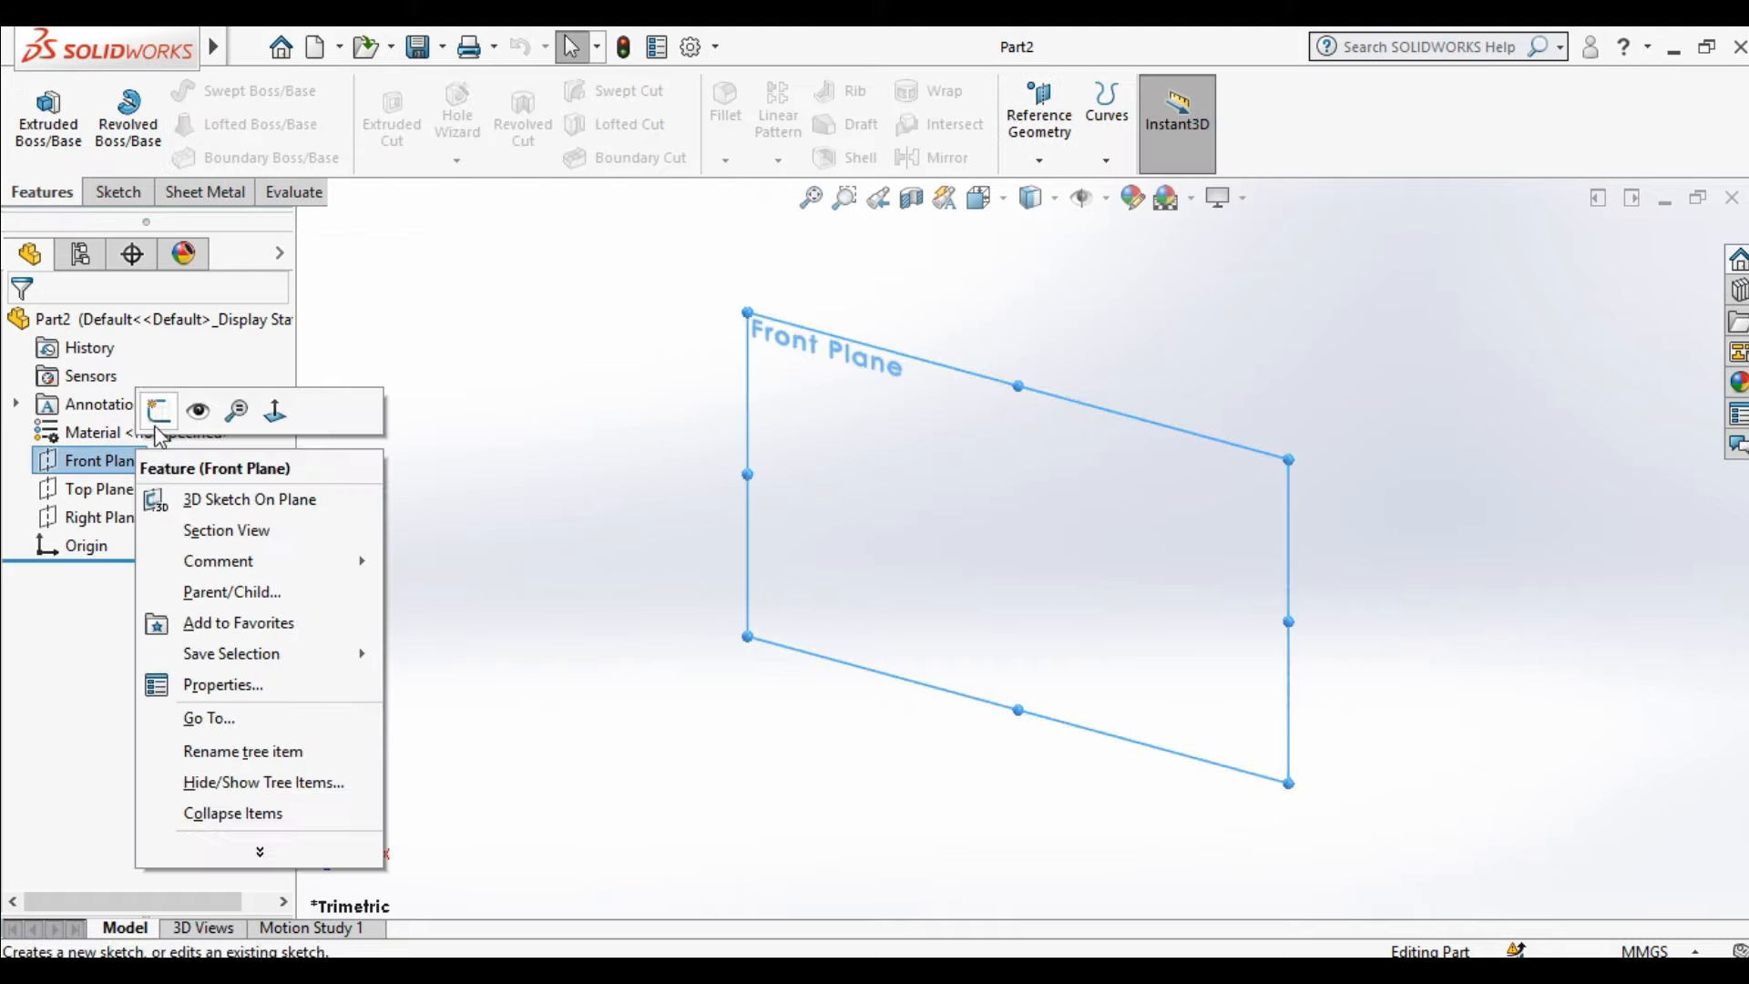
click(158, 411)
click(170, 123)
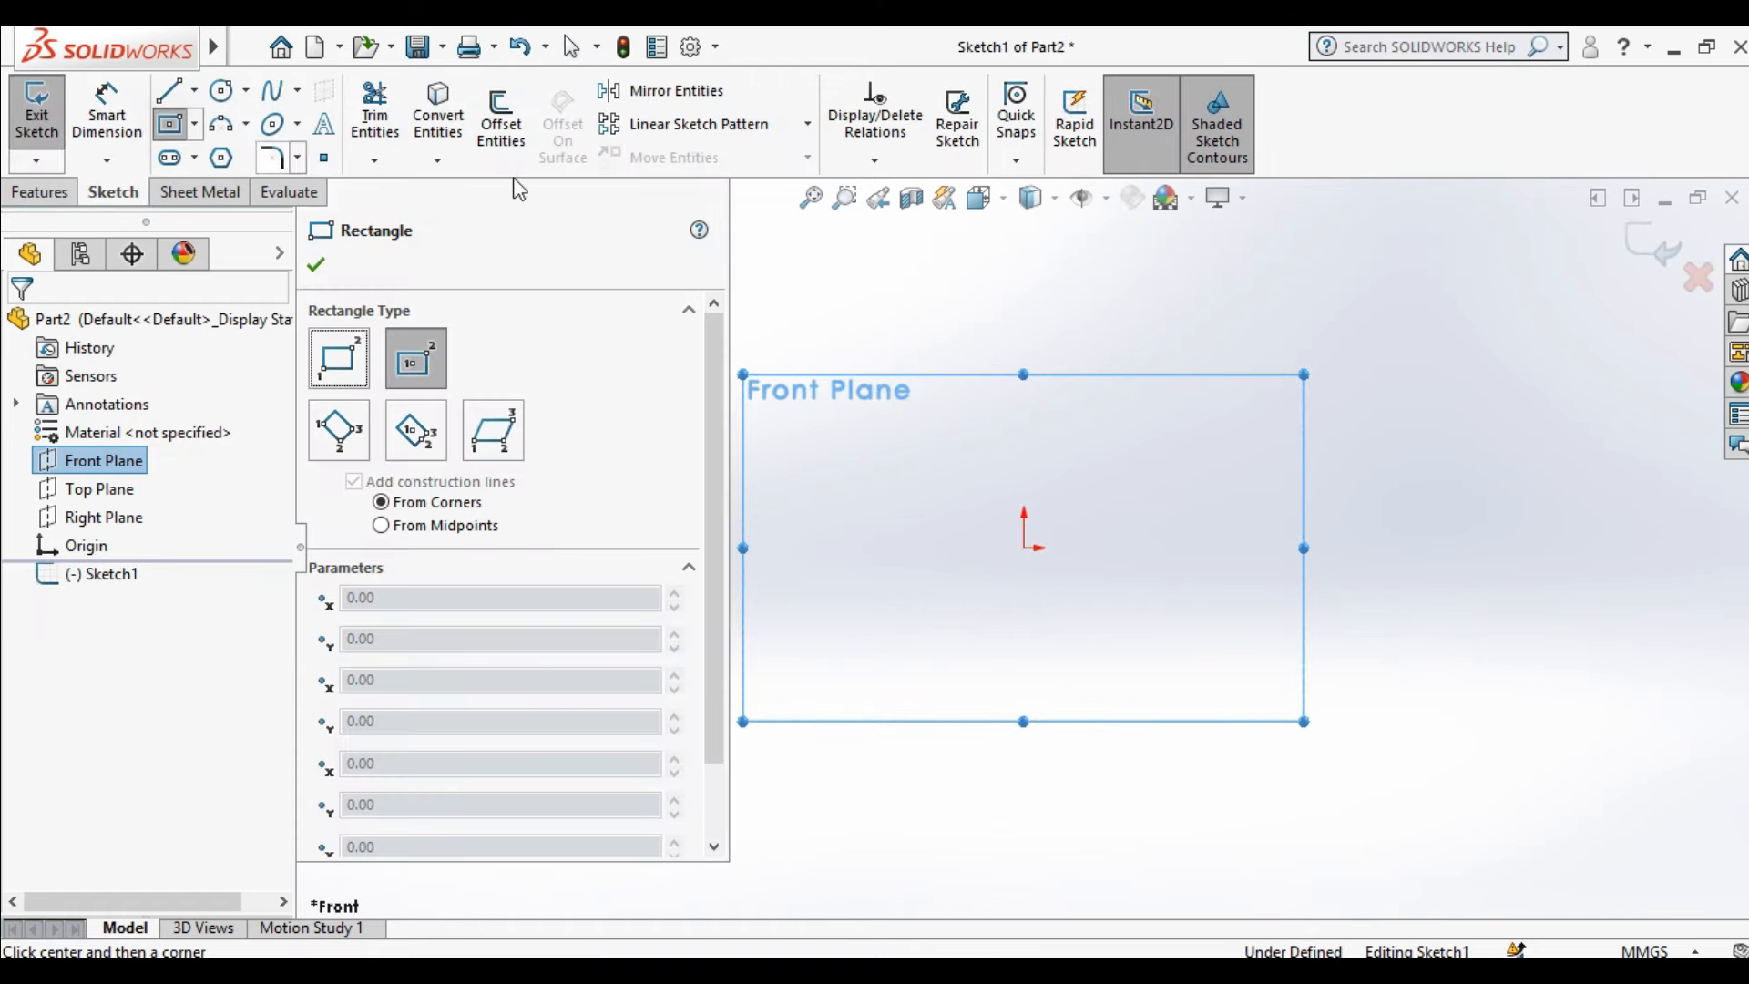
click(1024, 548)
click(1317, 421)
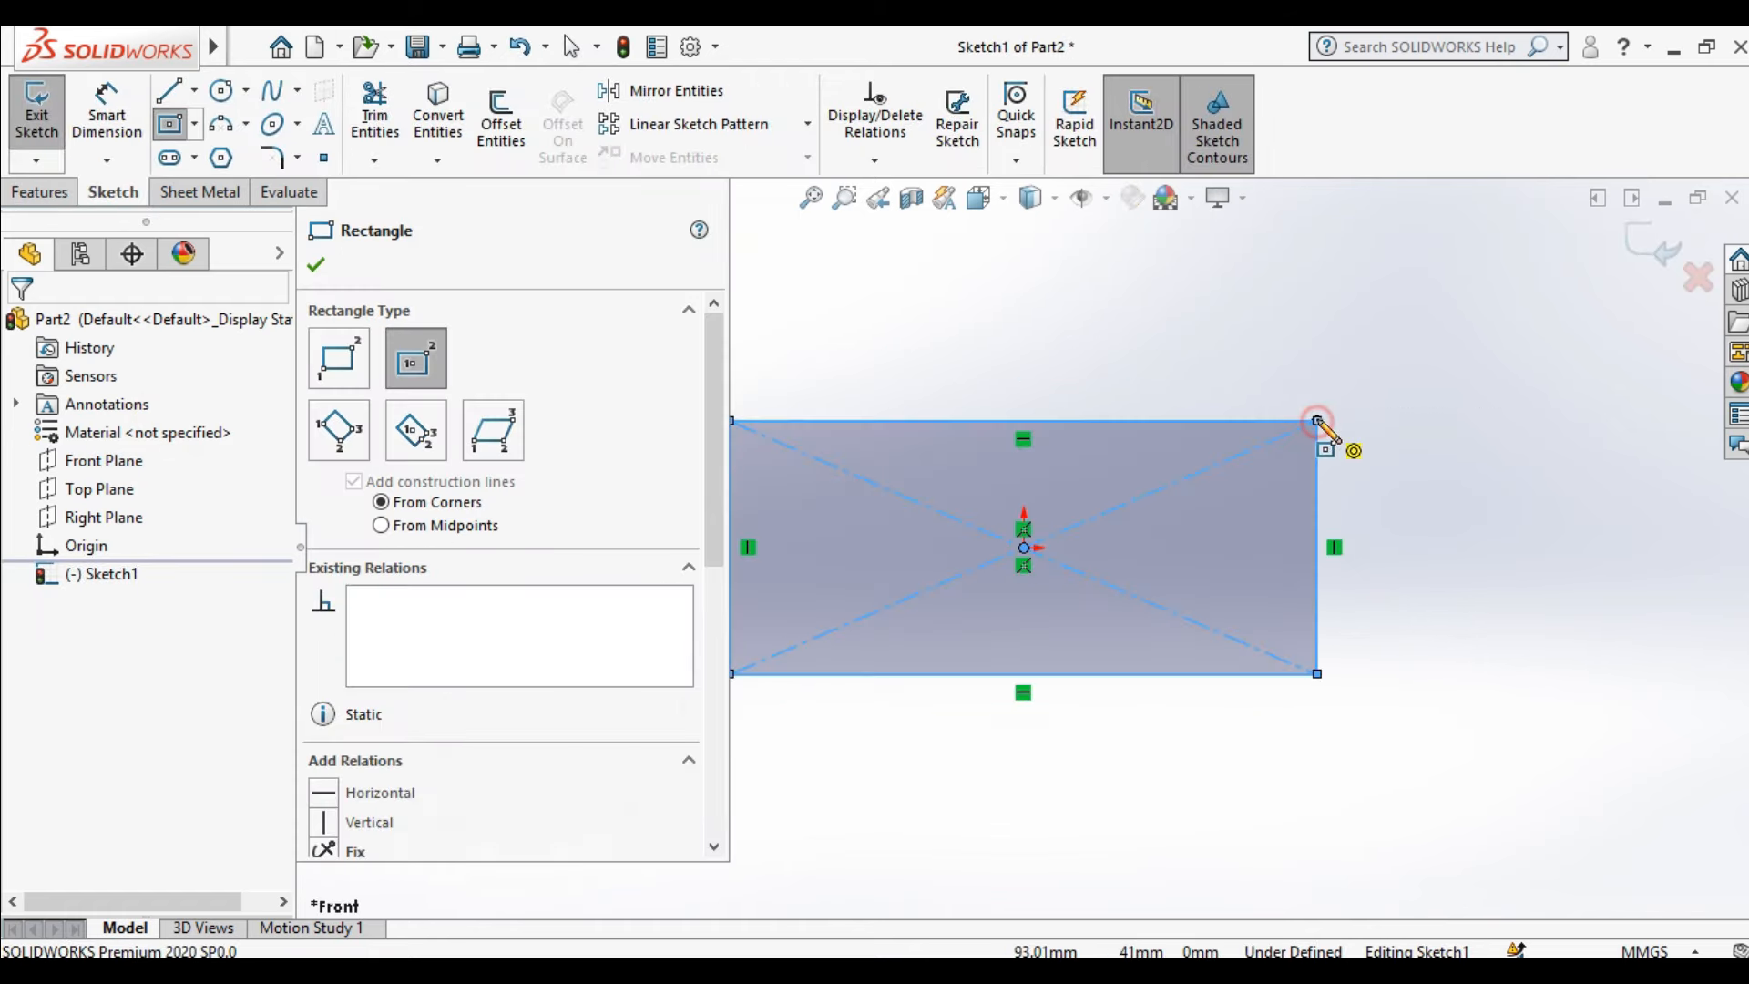
click(316, 267)
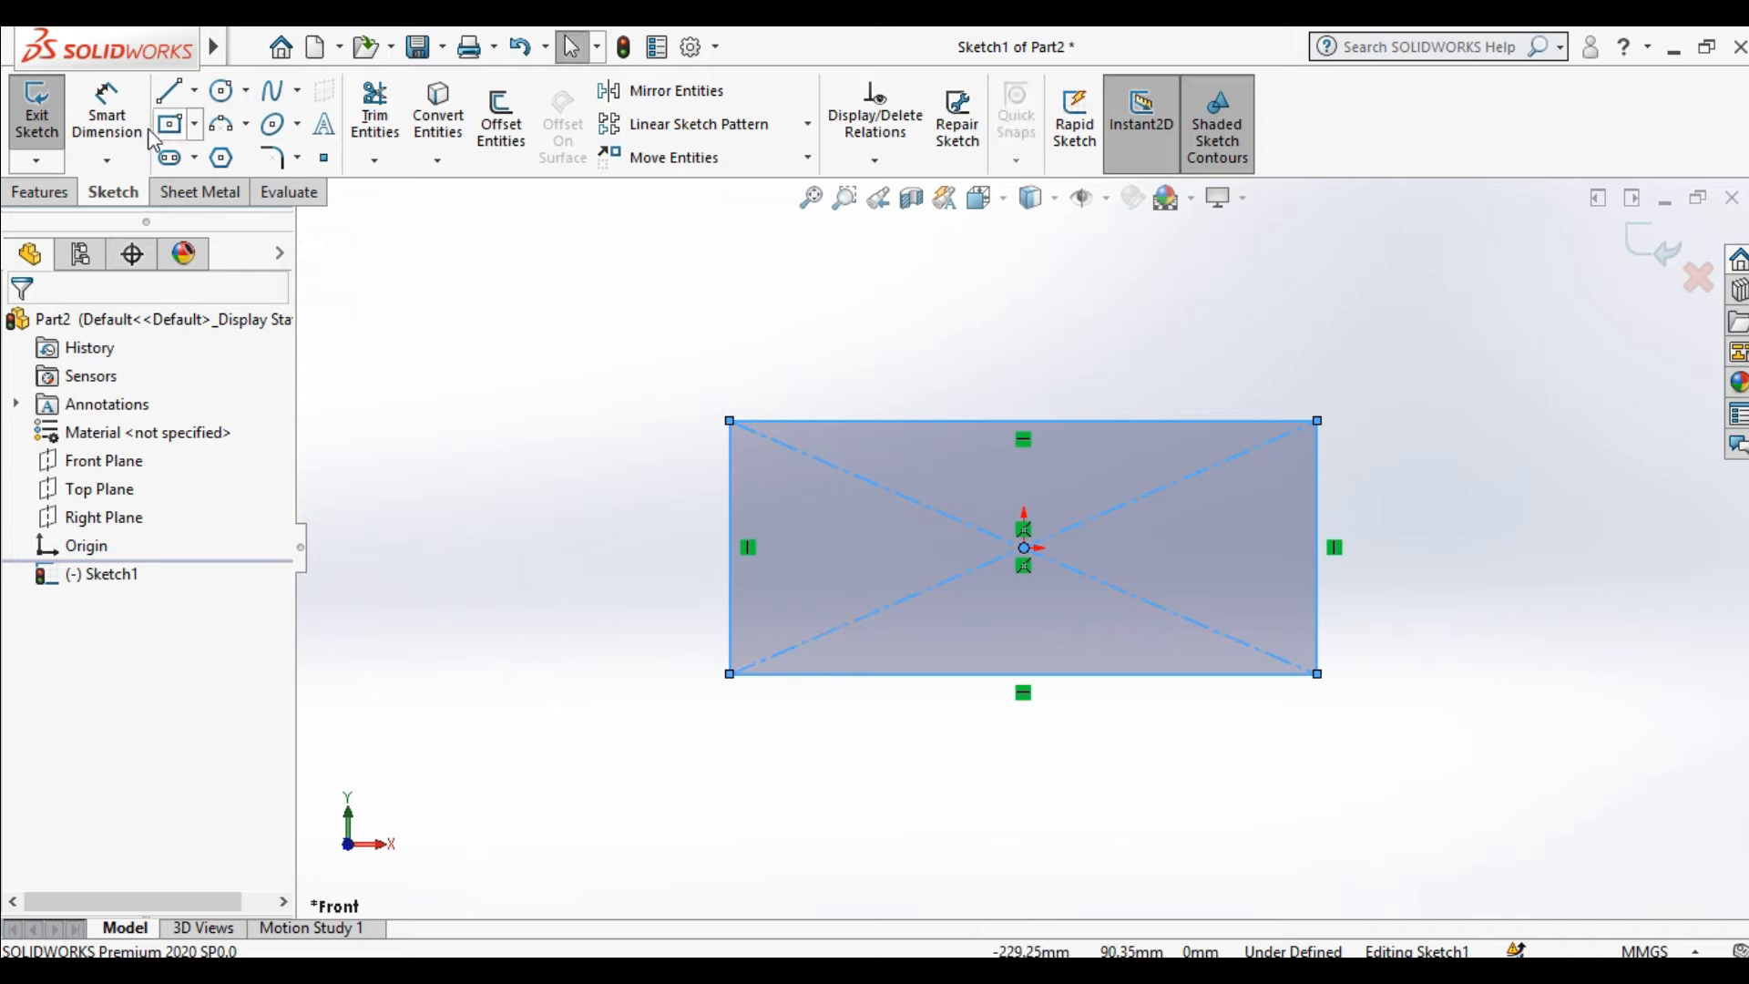
Dimension the rectangle's horizontal upper edge to 1500 mm
click(107, 109)
click(863, 425)
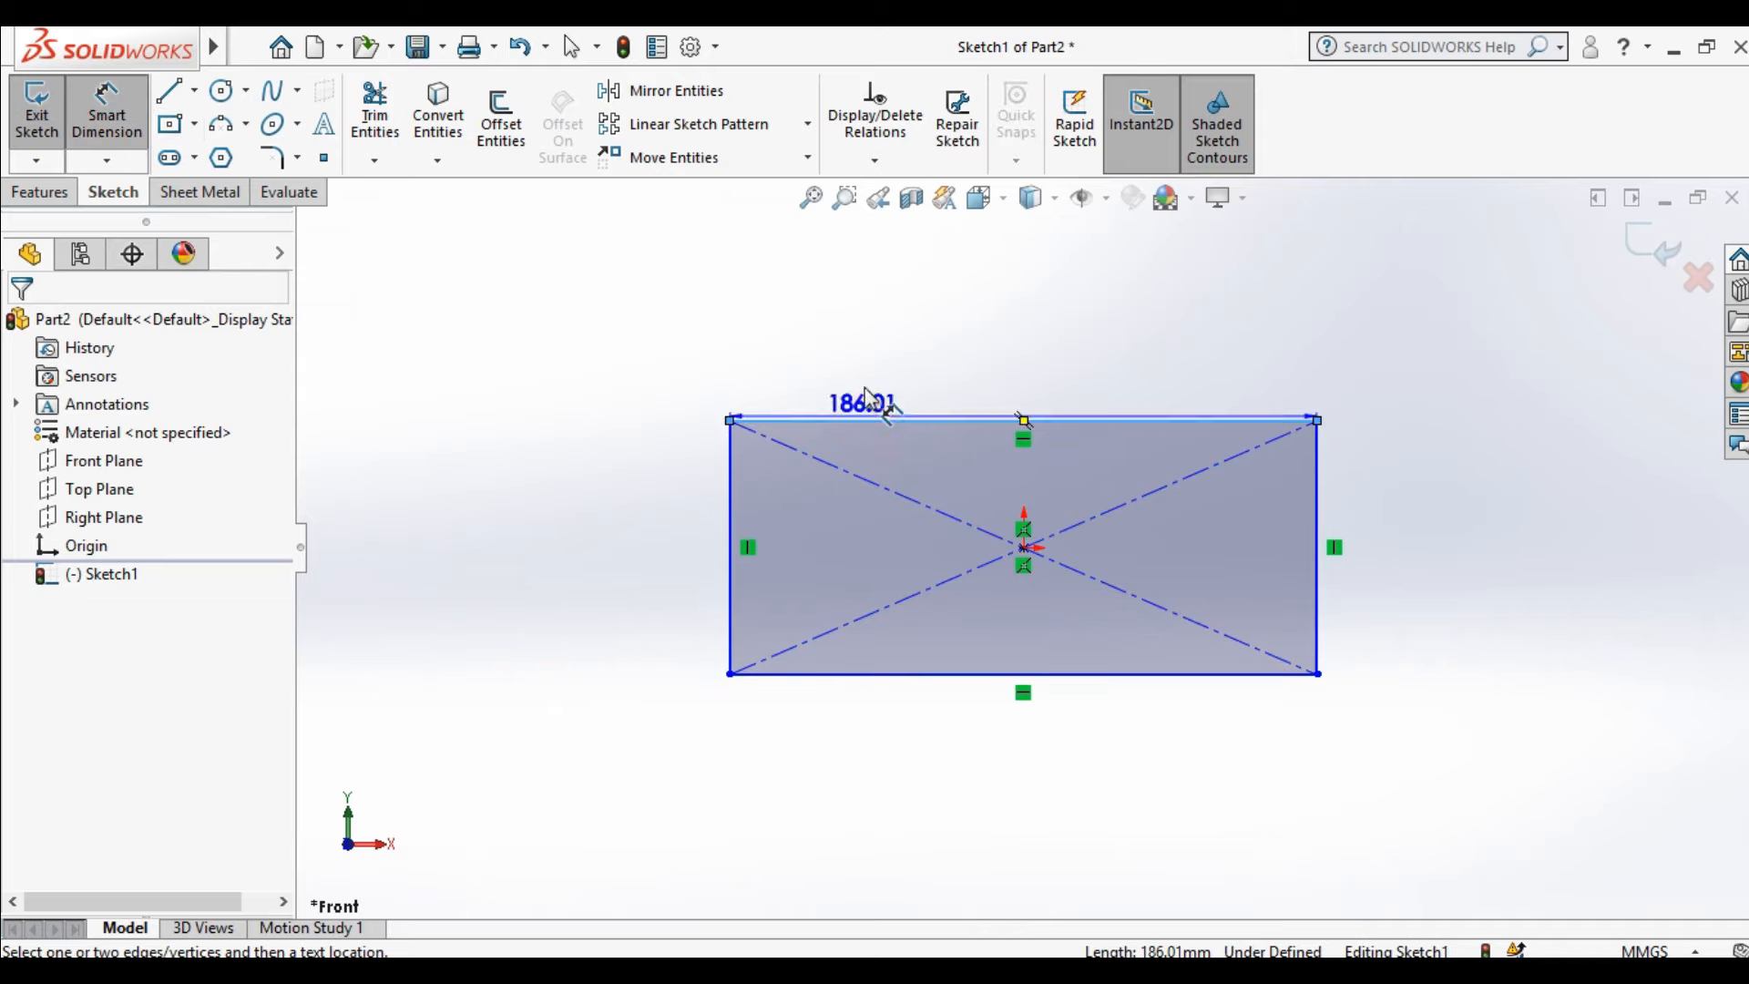
click(876, 363)
text(1500)
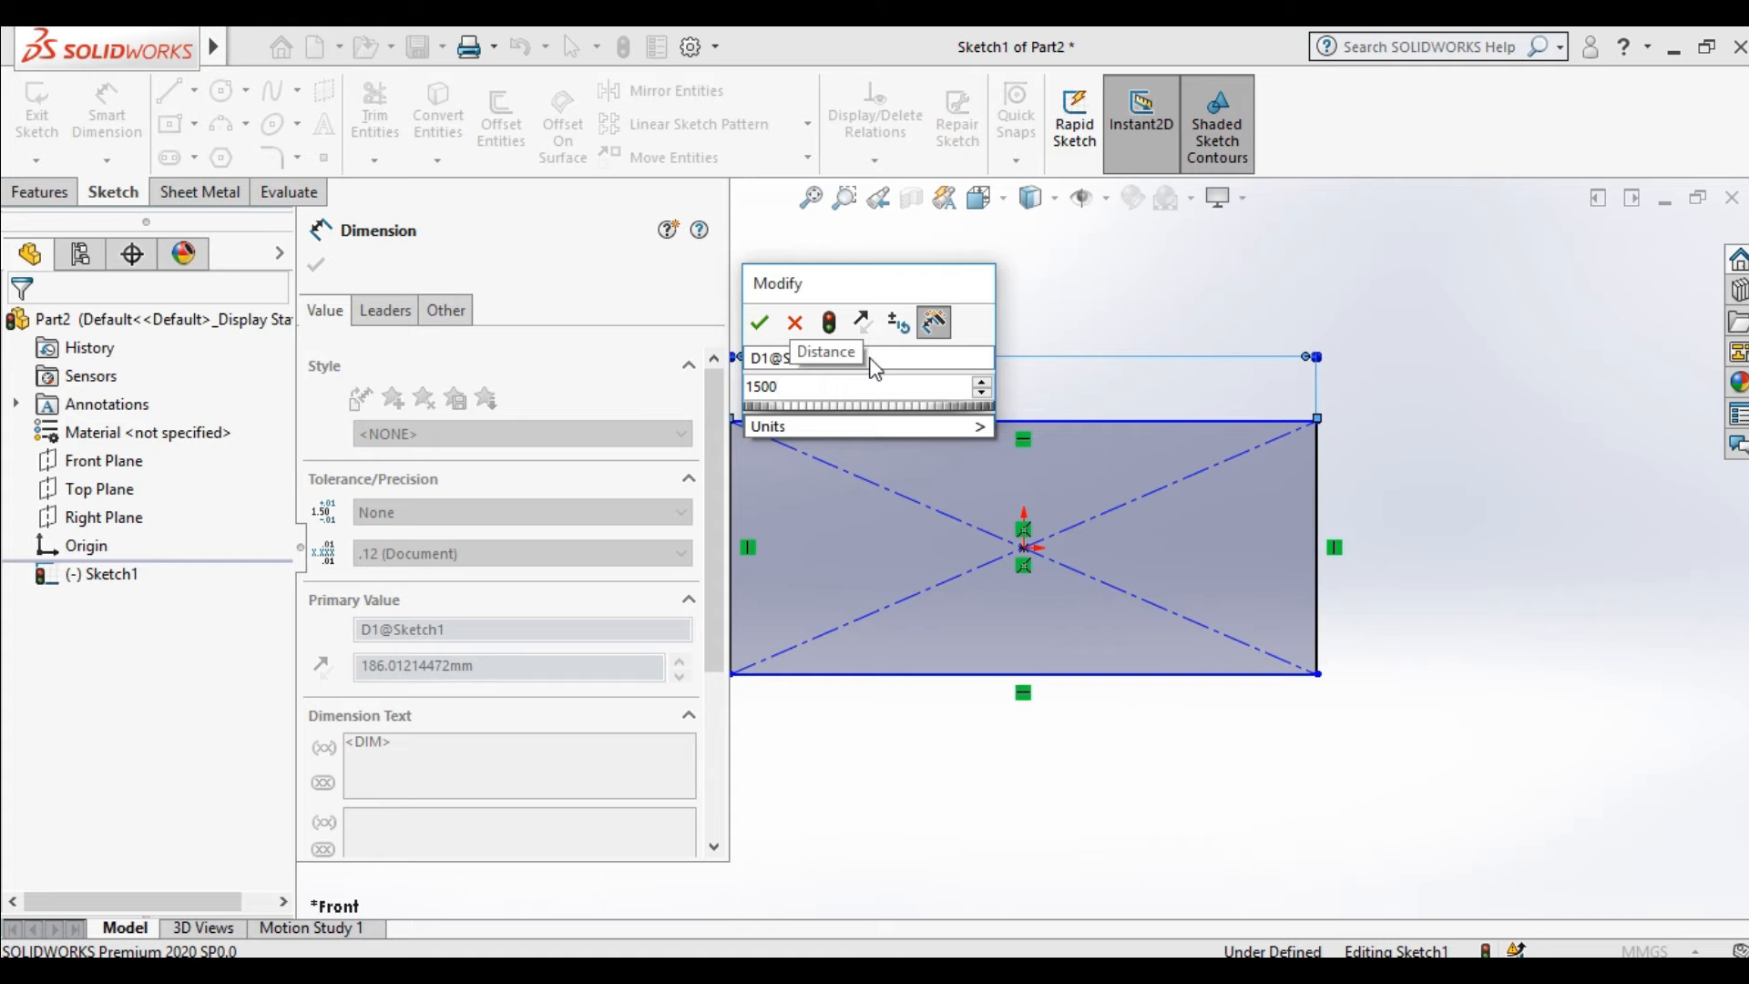
key(Return)
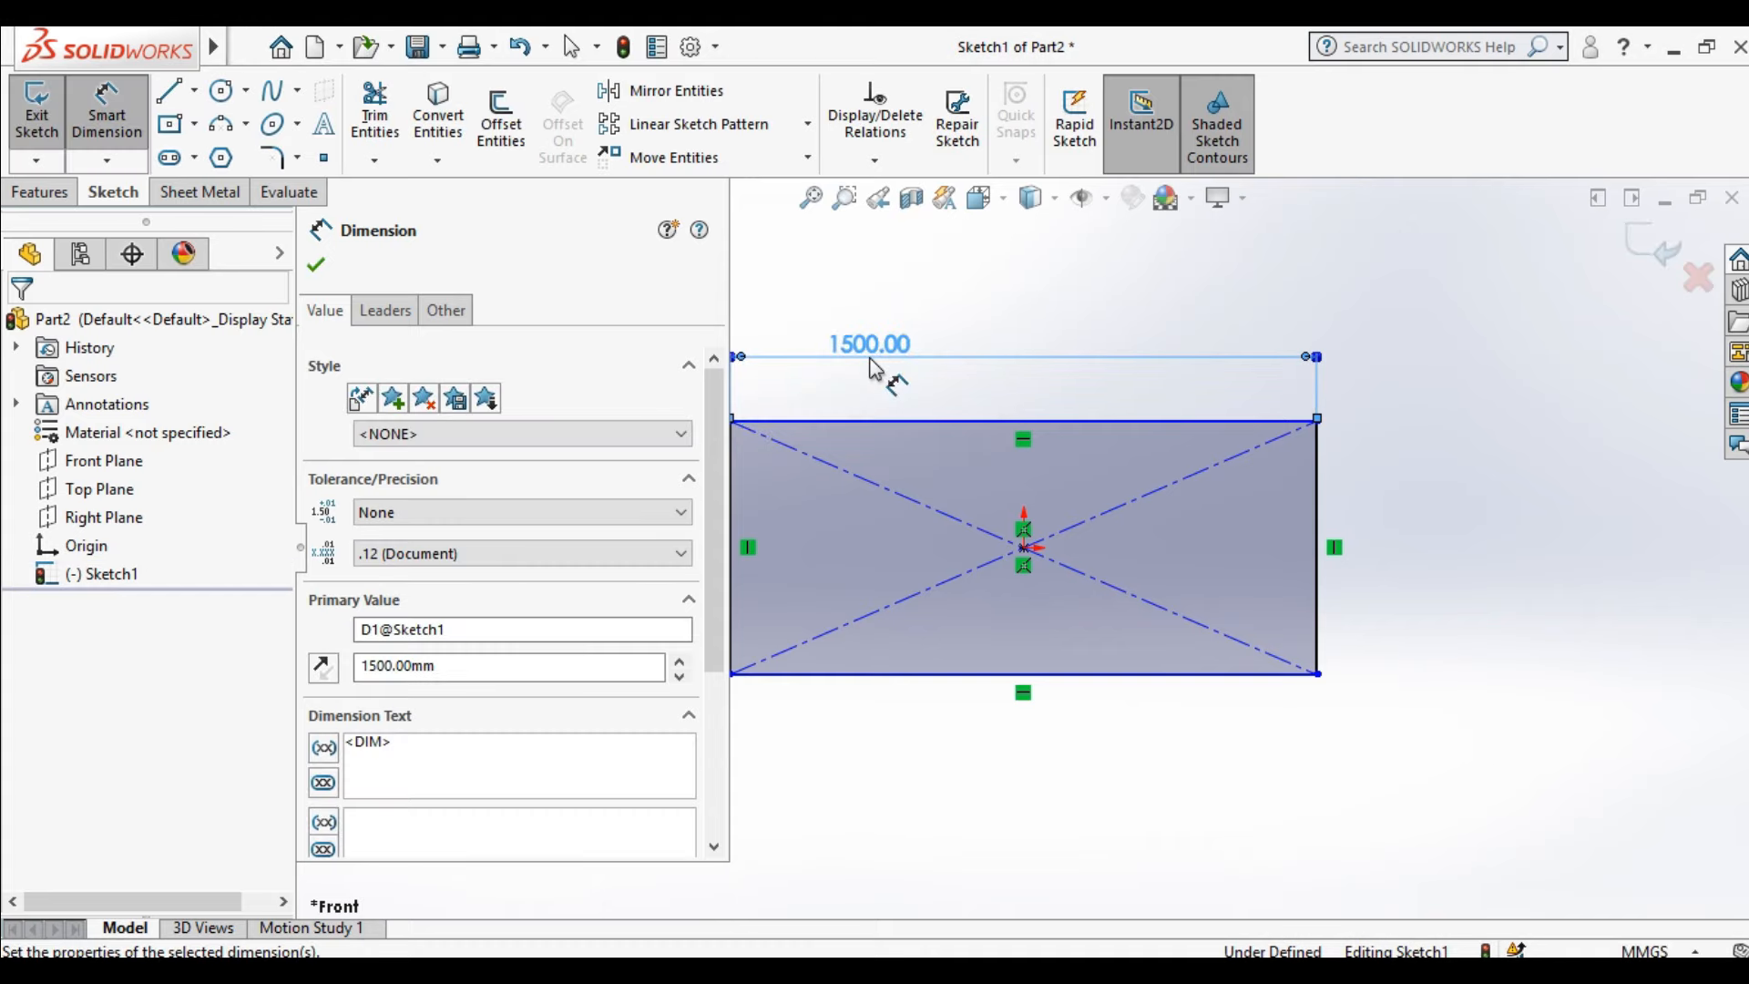
Dimension the rectangle's vertical side to 400 mm and exit the sketch
click(1315, 490)
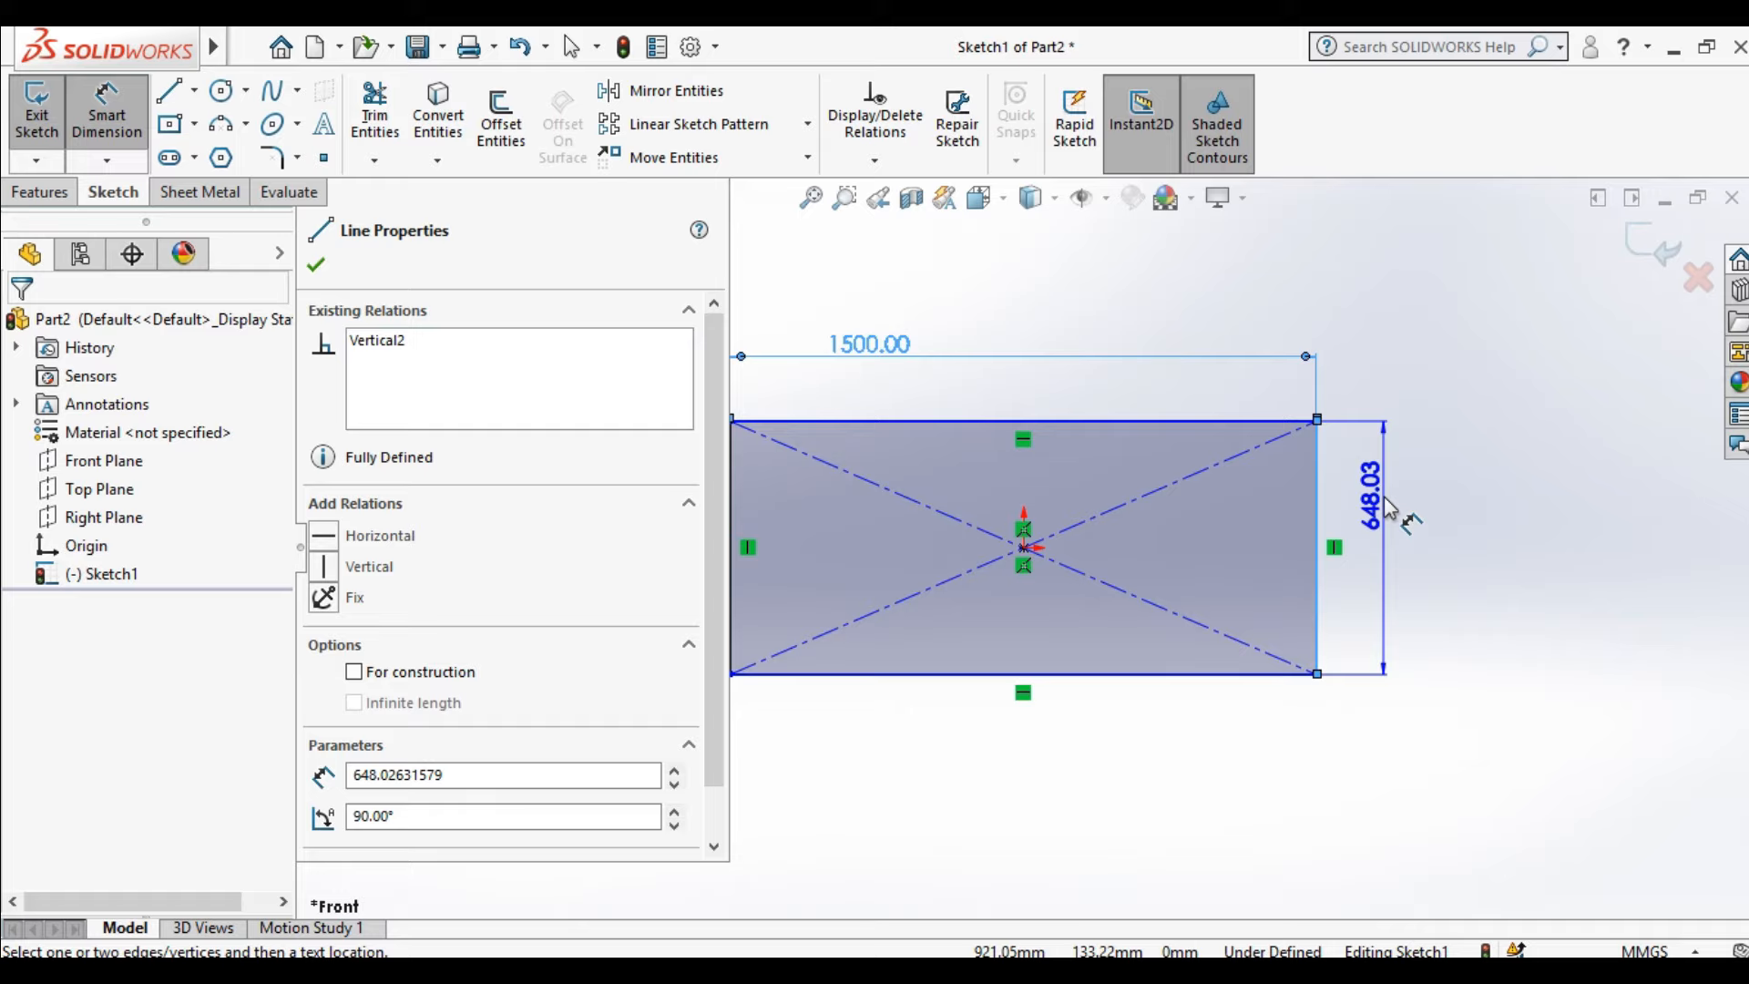
key(Escape)
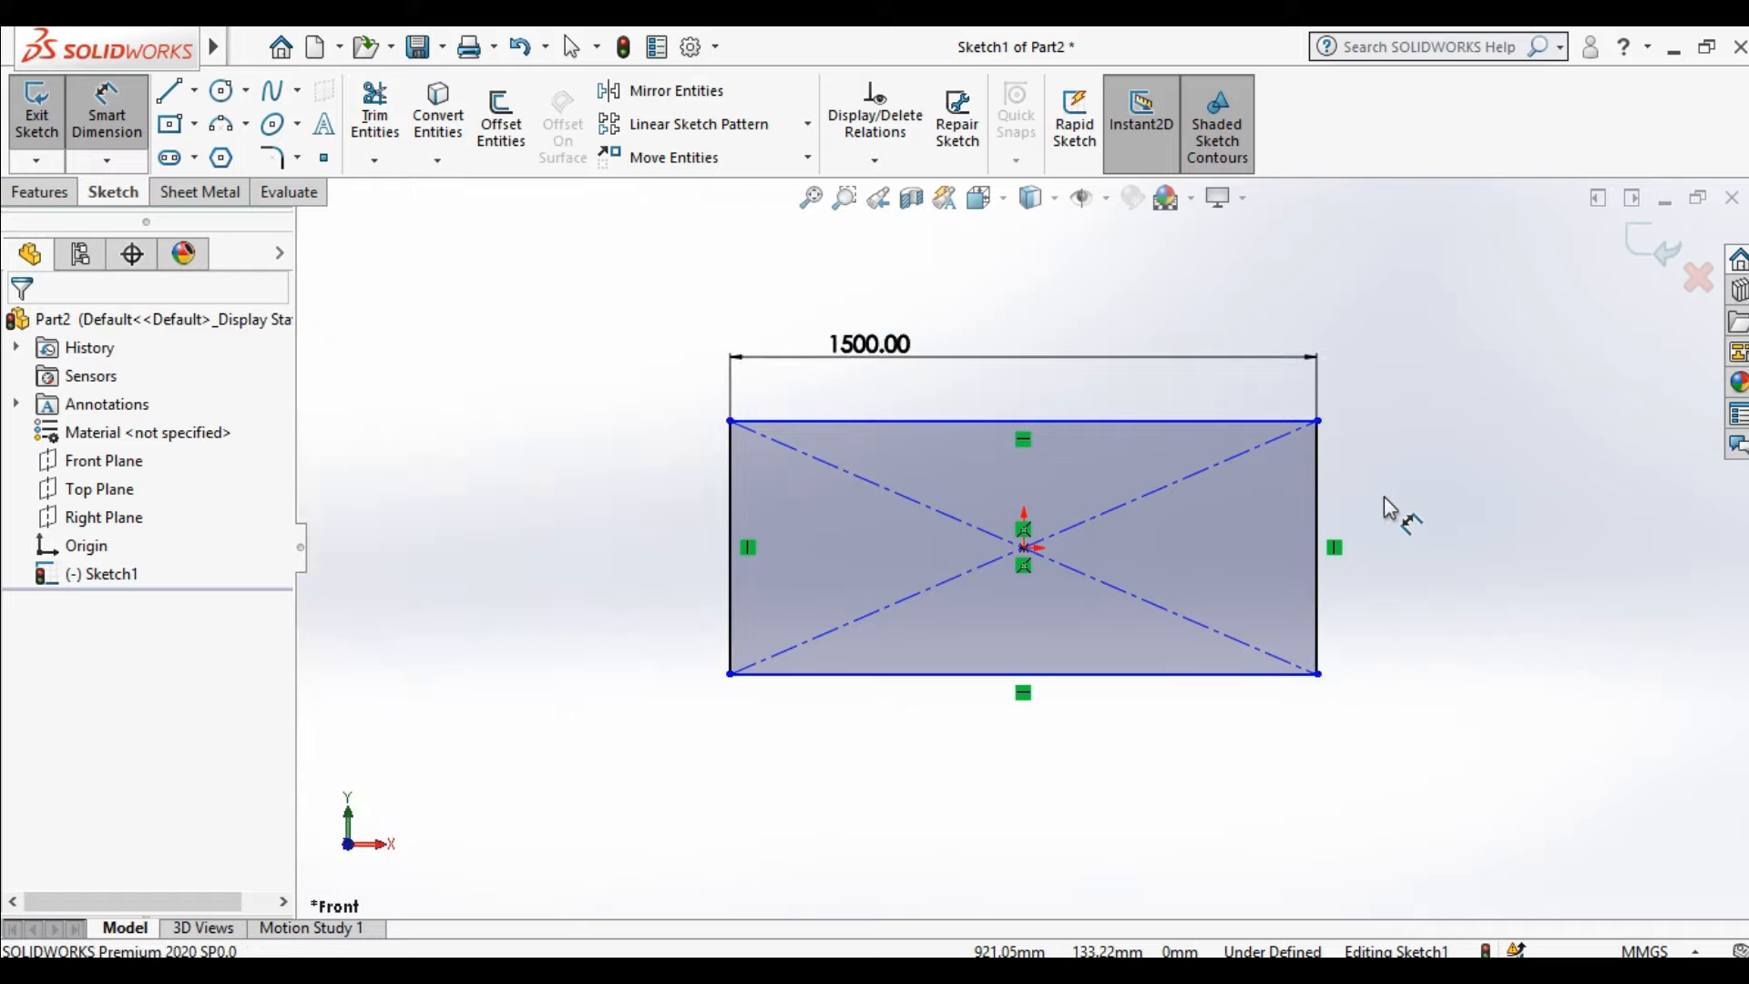
click(1317, 497)
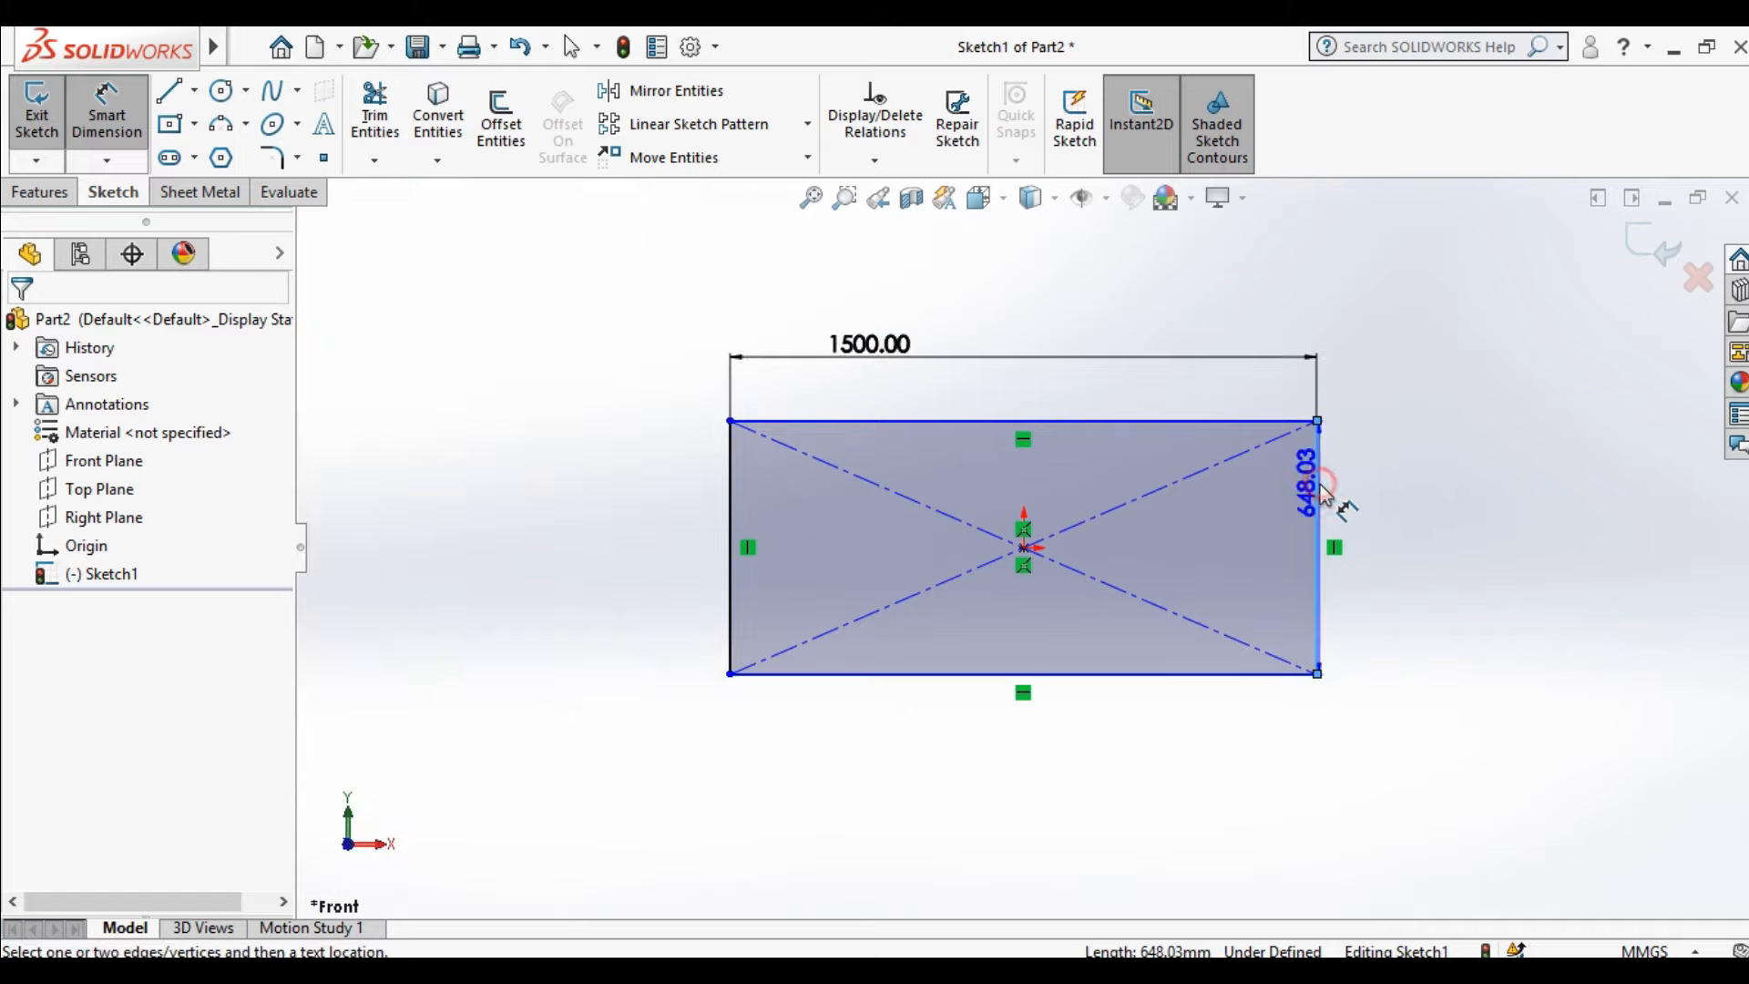
click(1373, 492)
text(400)
key(Return)
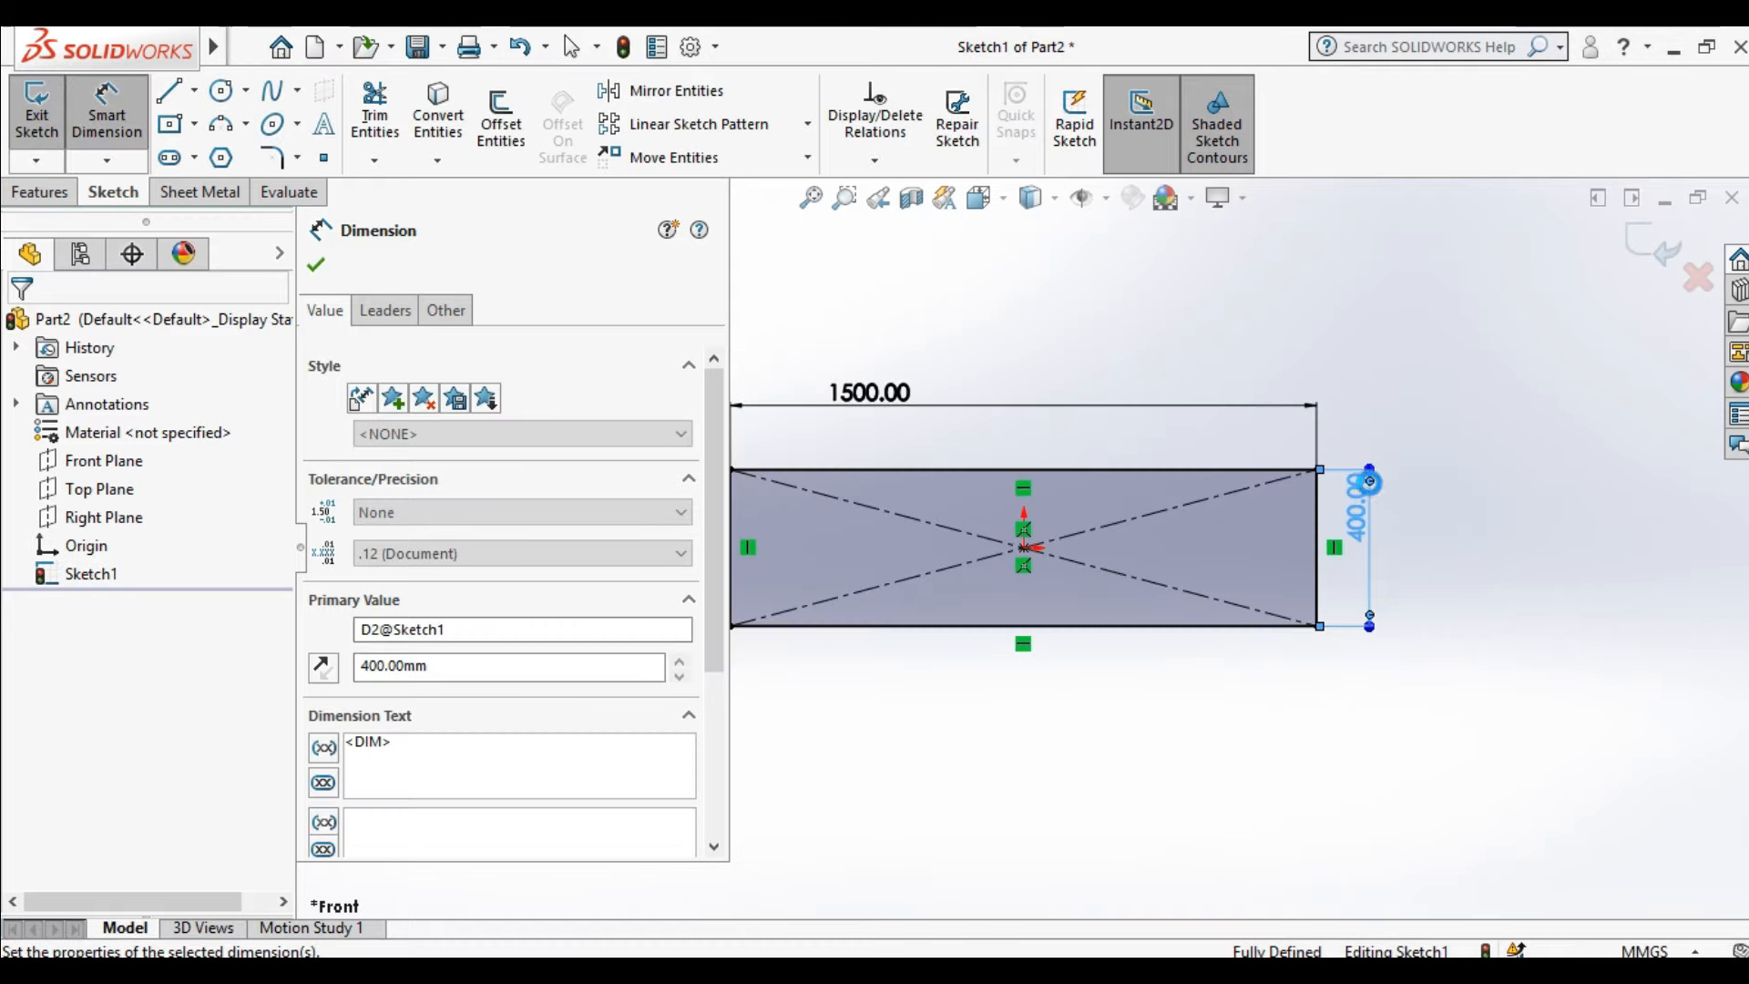
click(315, 265)
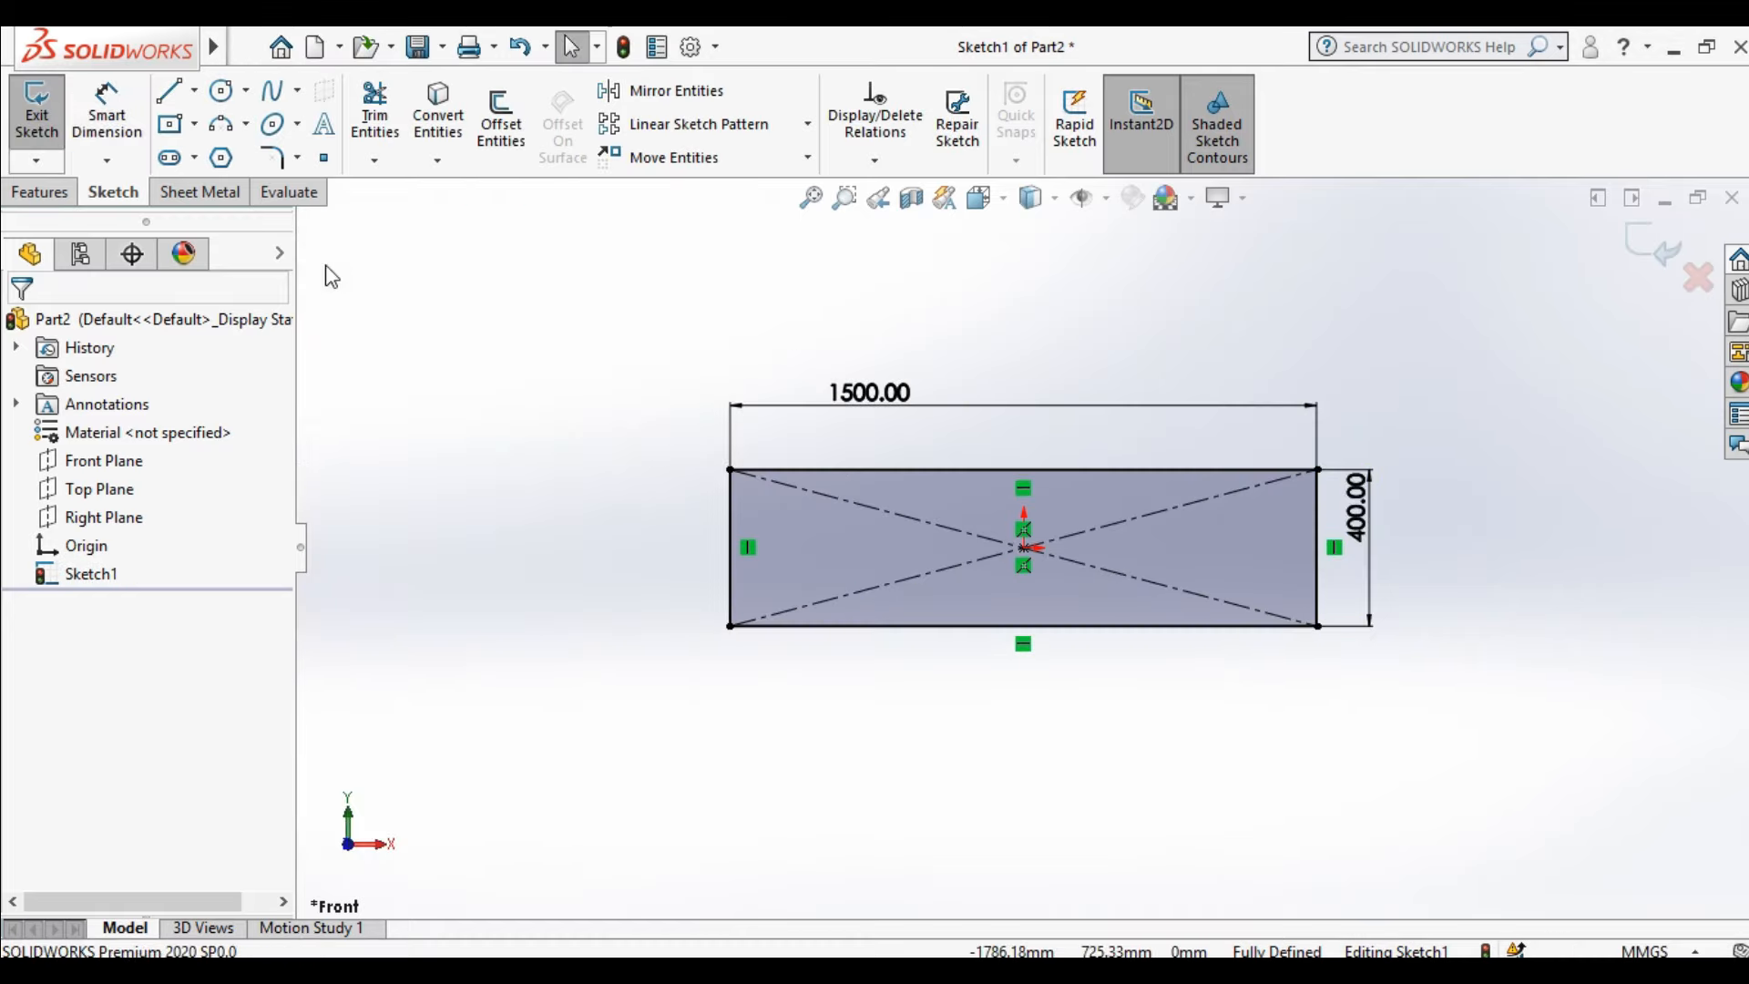
click(36, 107)
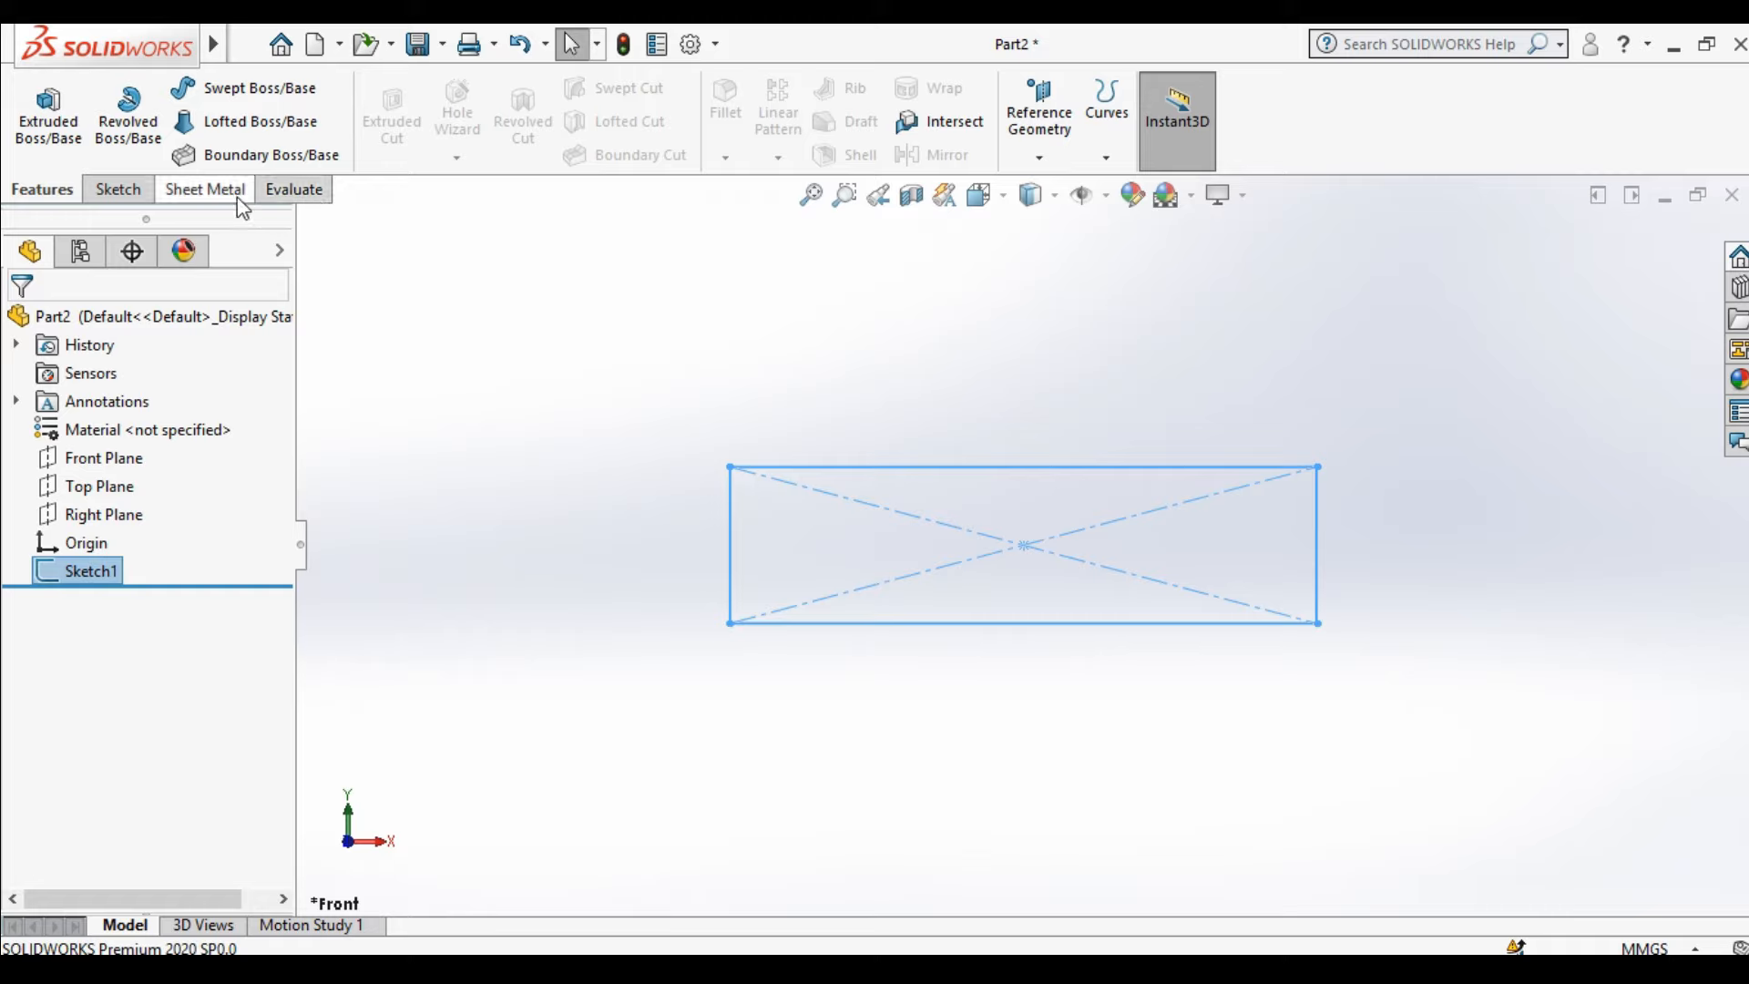
Add the Weldments command set to the CommandManager and bring up its commands
right_click(290, 196)
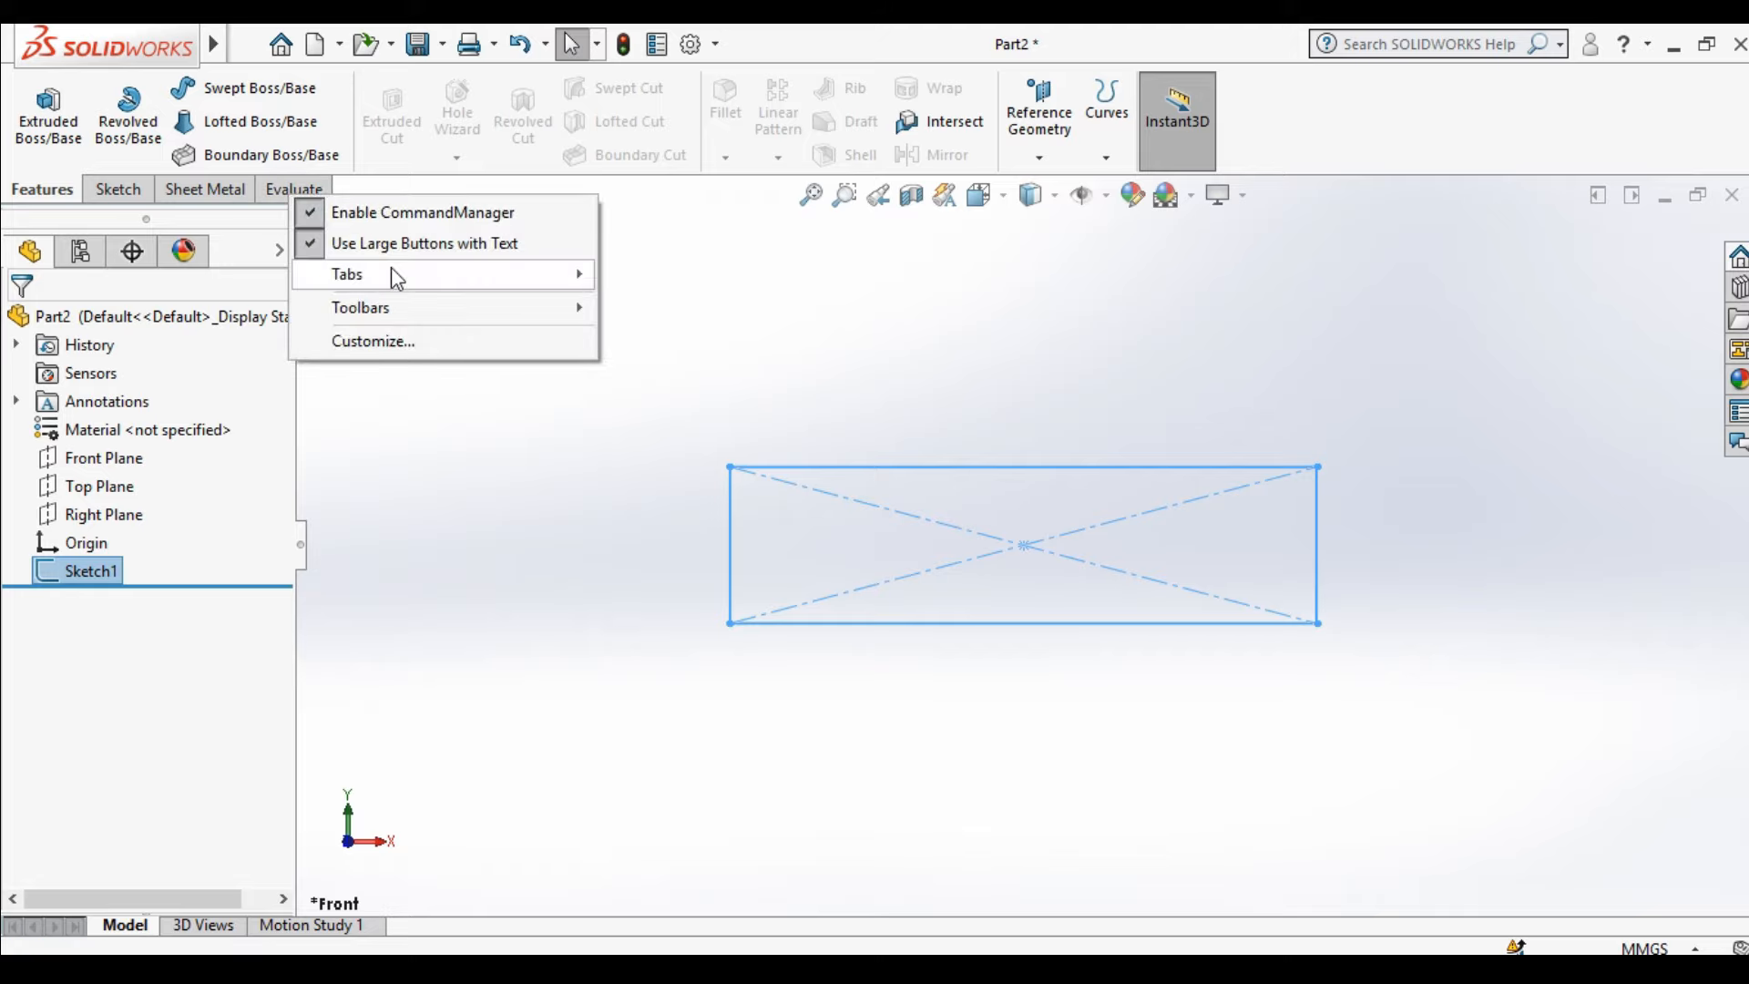
mouse_move(397, 276)
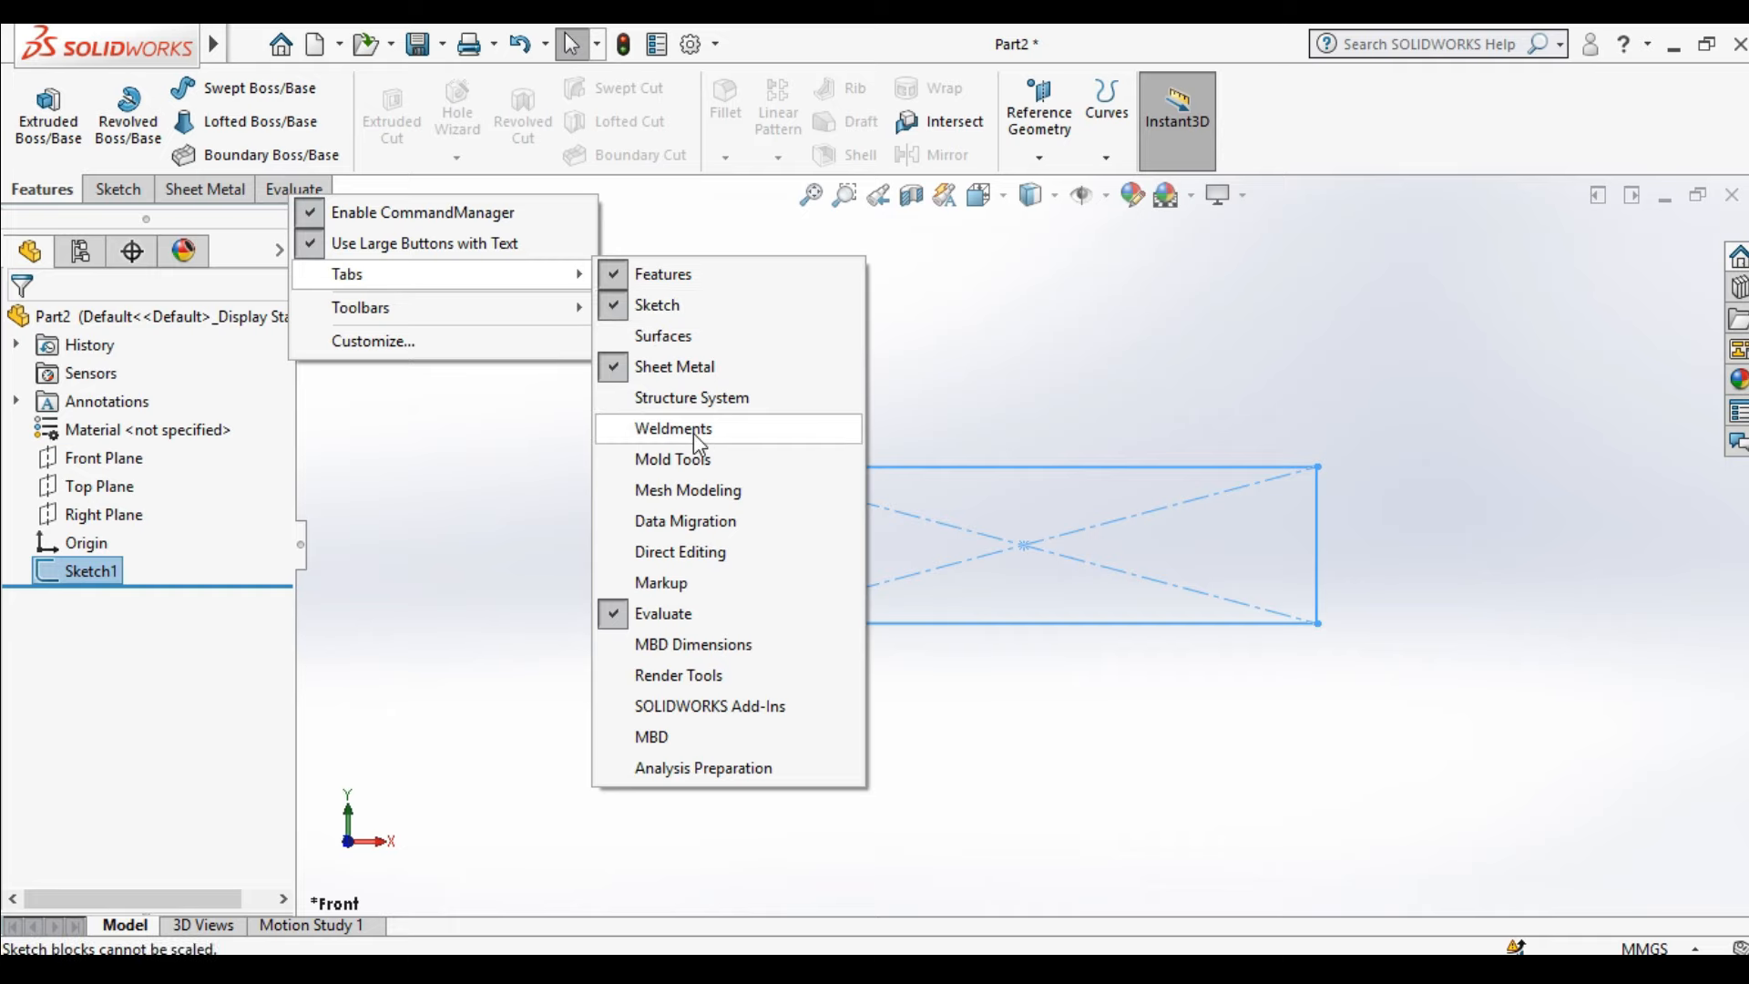
click(699, 438)
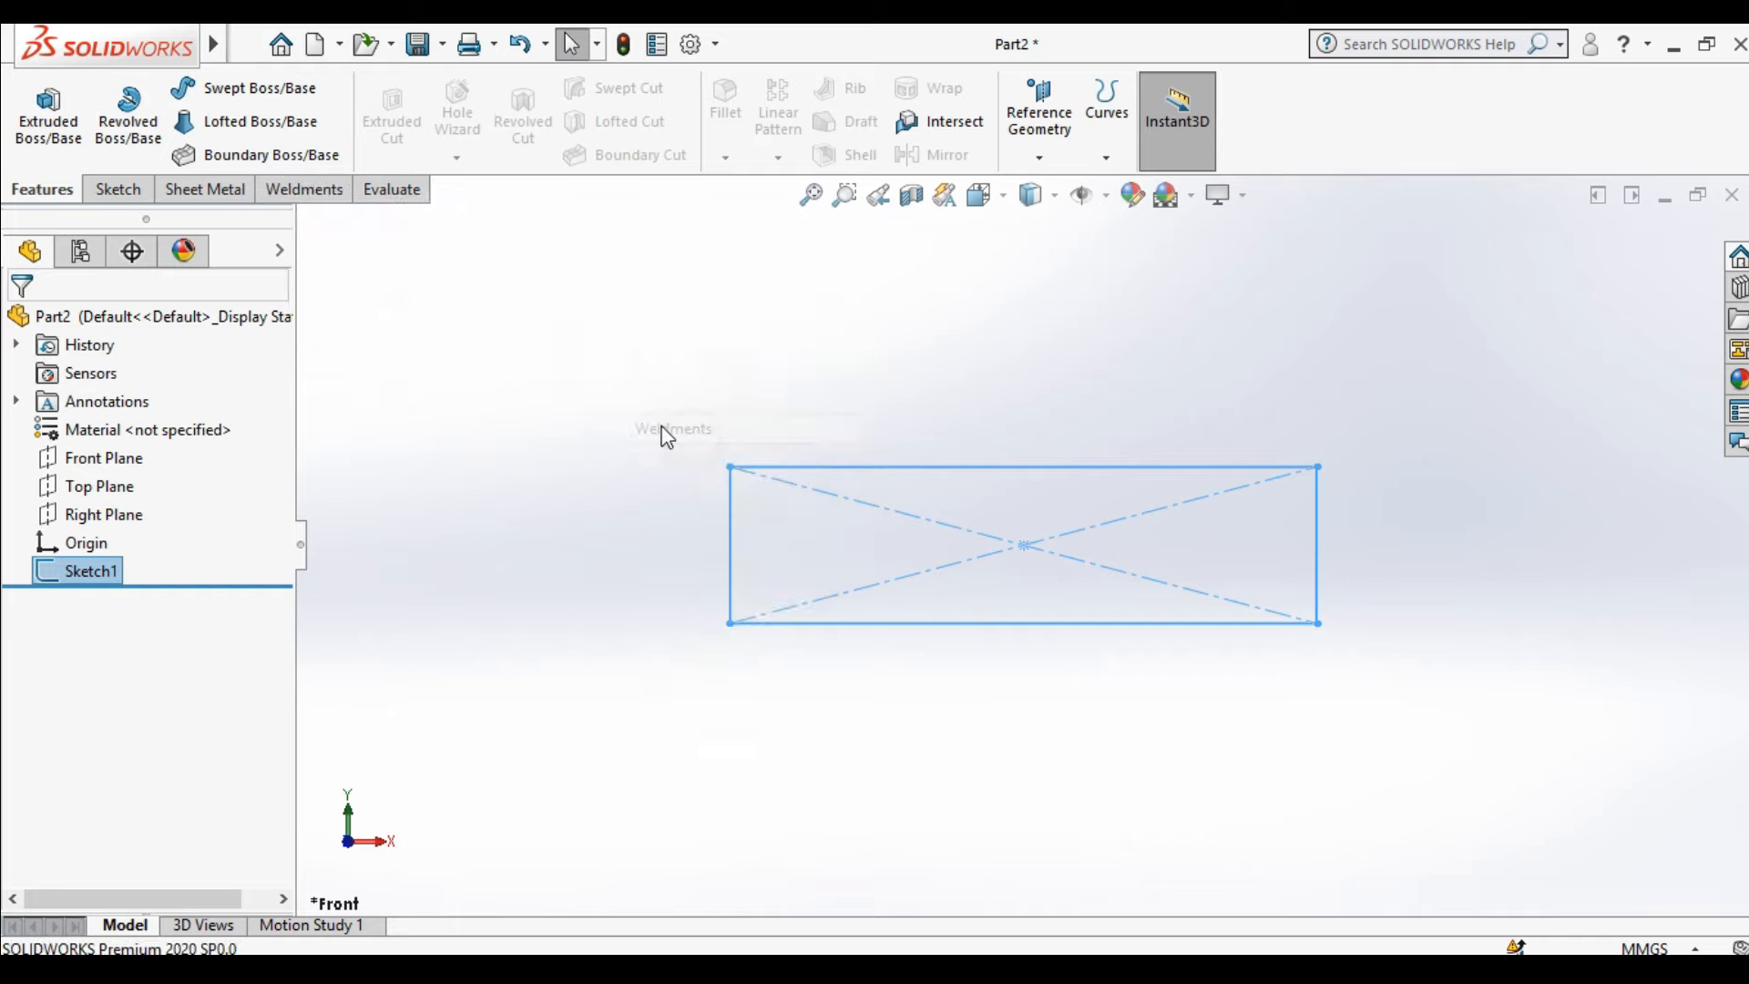
click(309, 191)
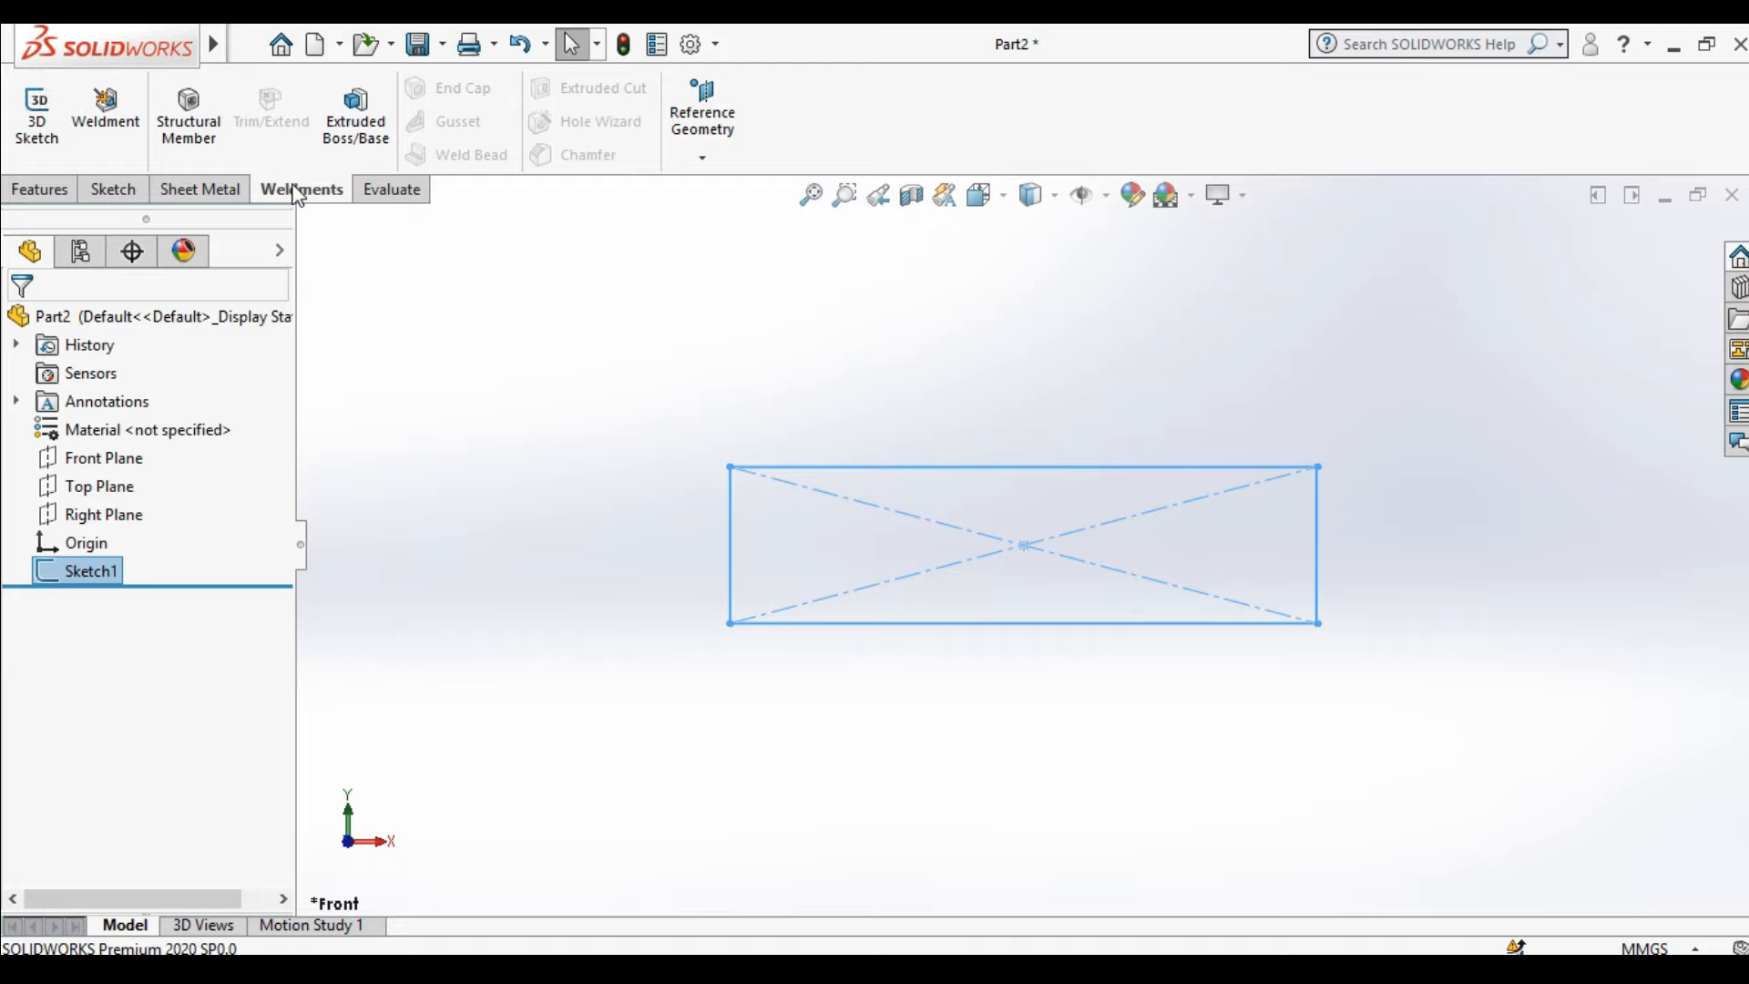
Start a structural member with the ansi inch standard, type angle iron - Configured and size 2 x 2 x 0.125
click(189, 135)
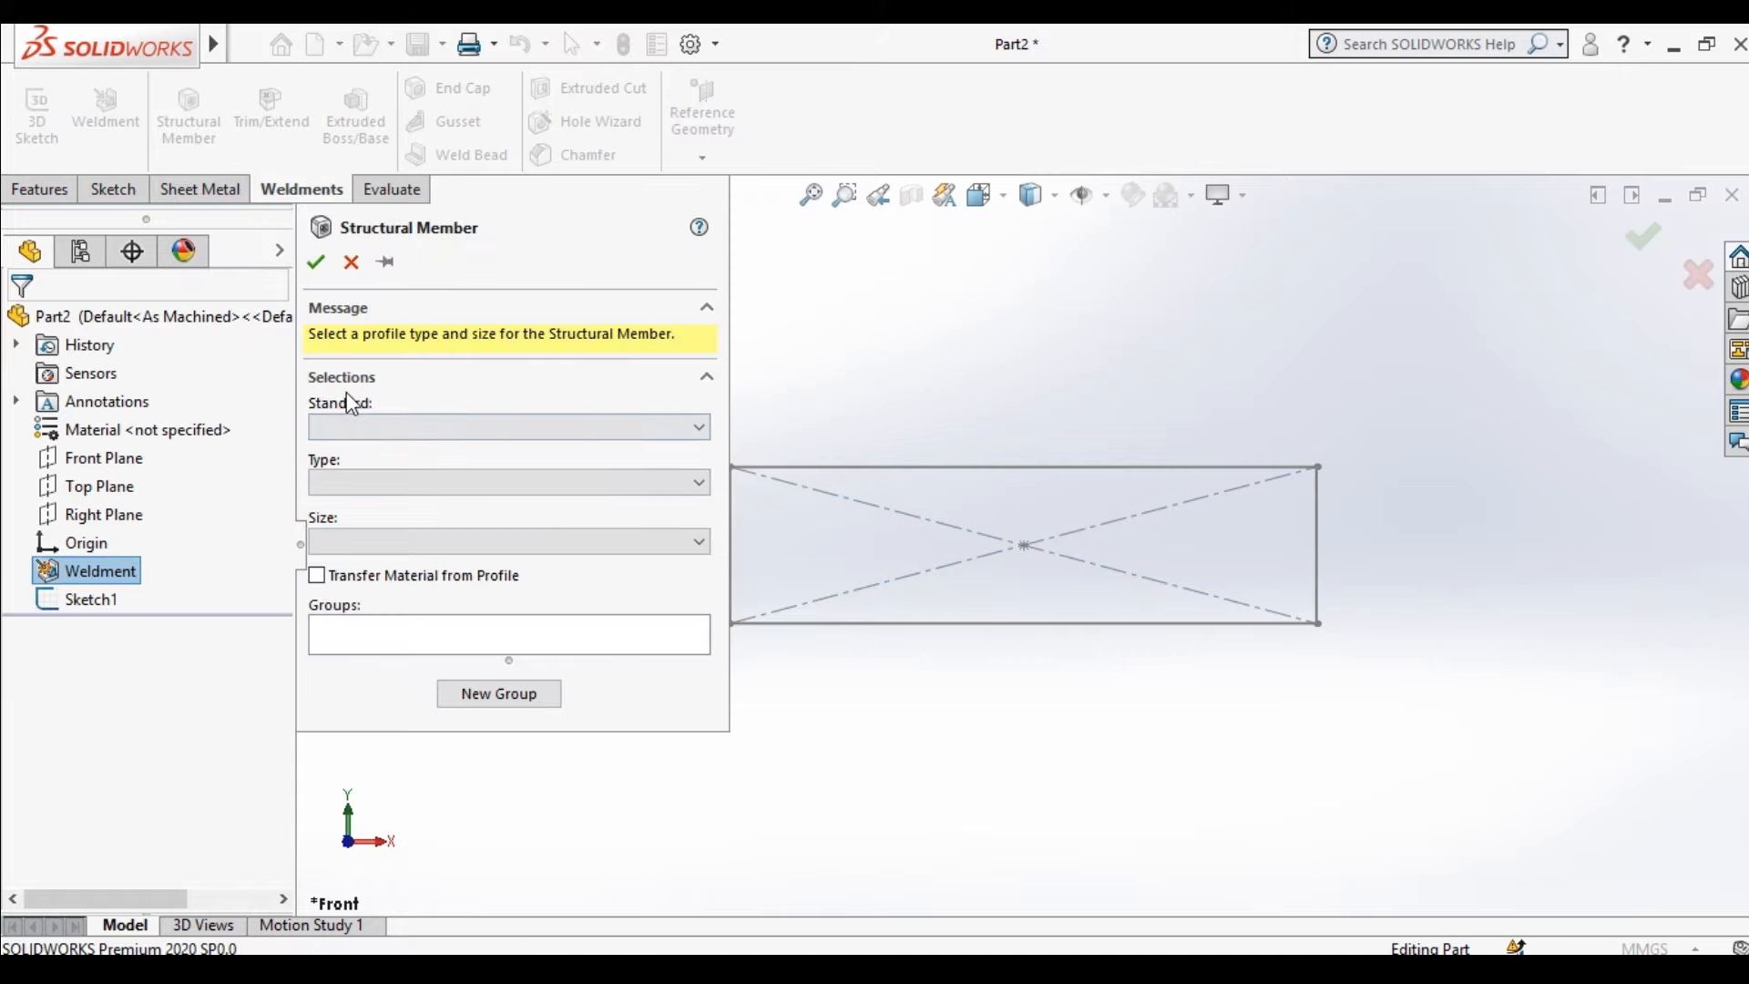
click(616, 421)
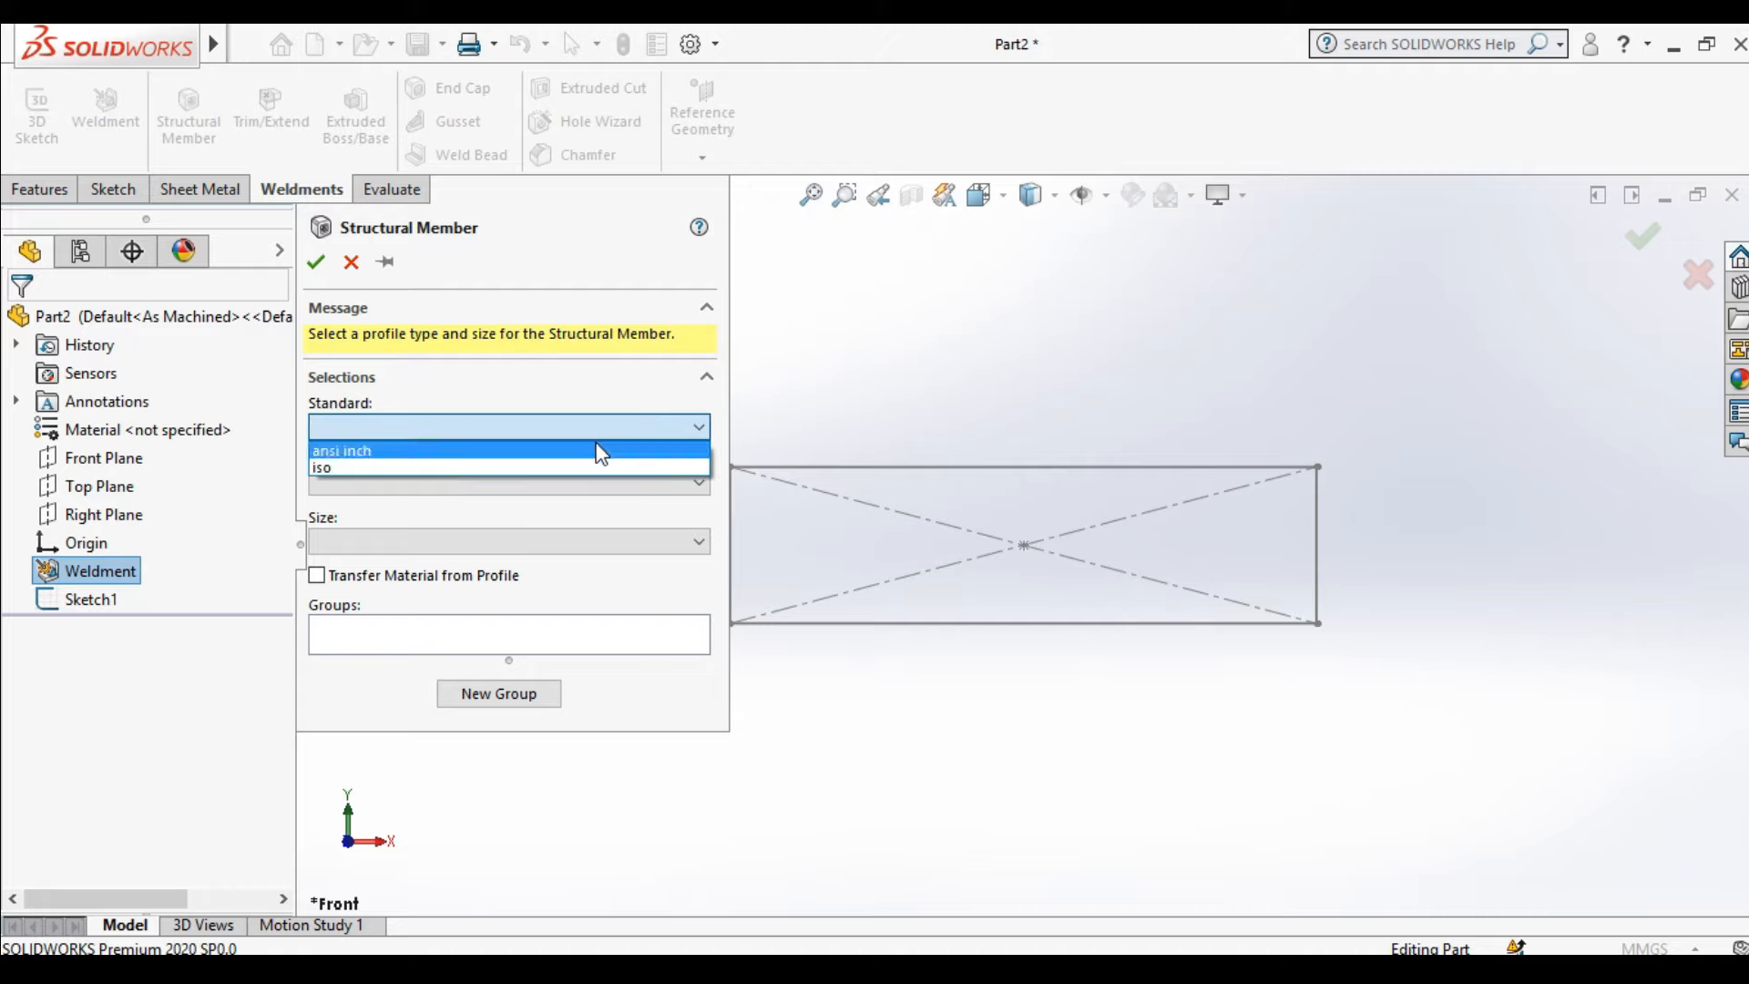
click(599, 452)
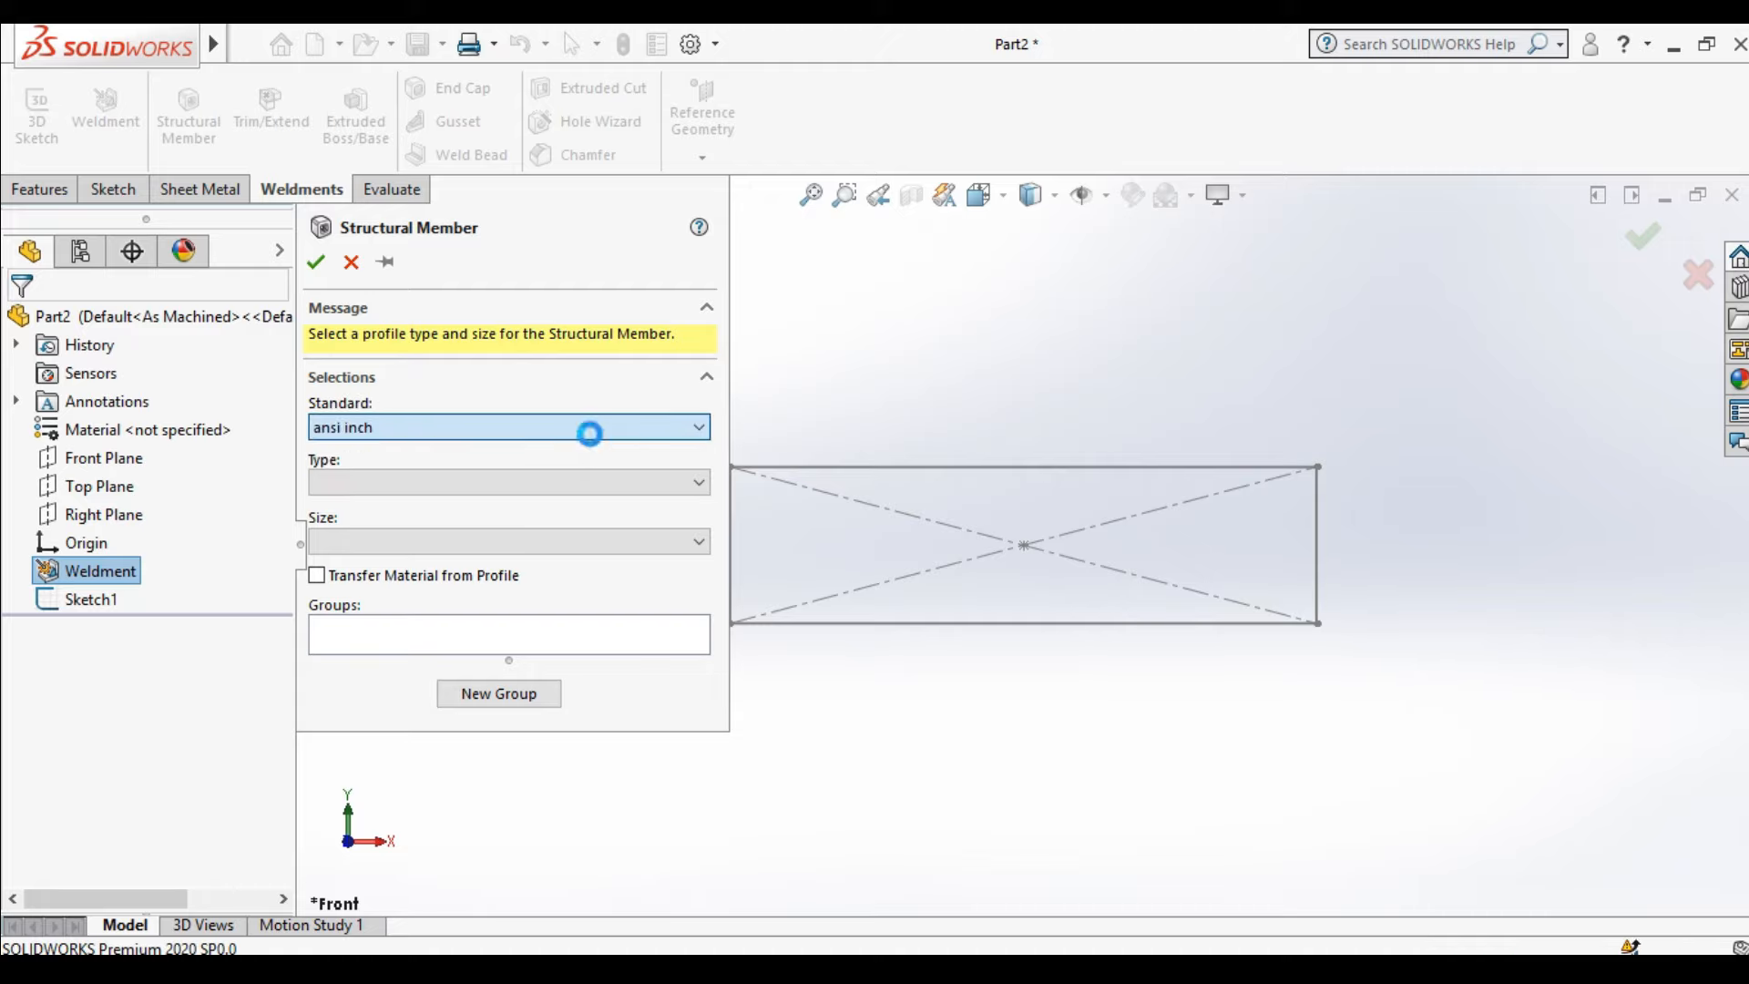
click(482, 484)
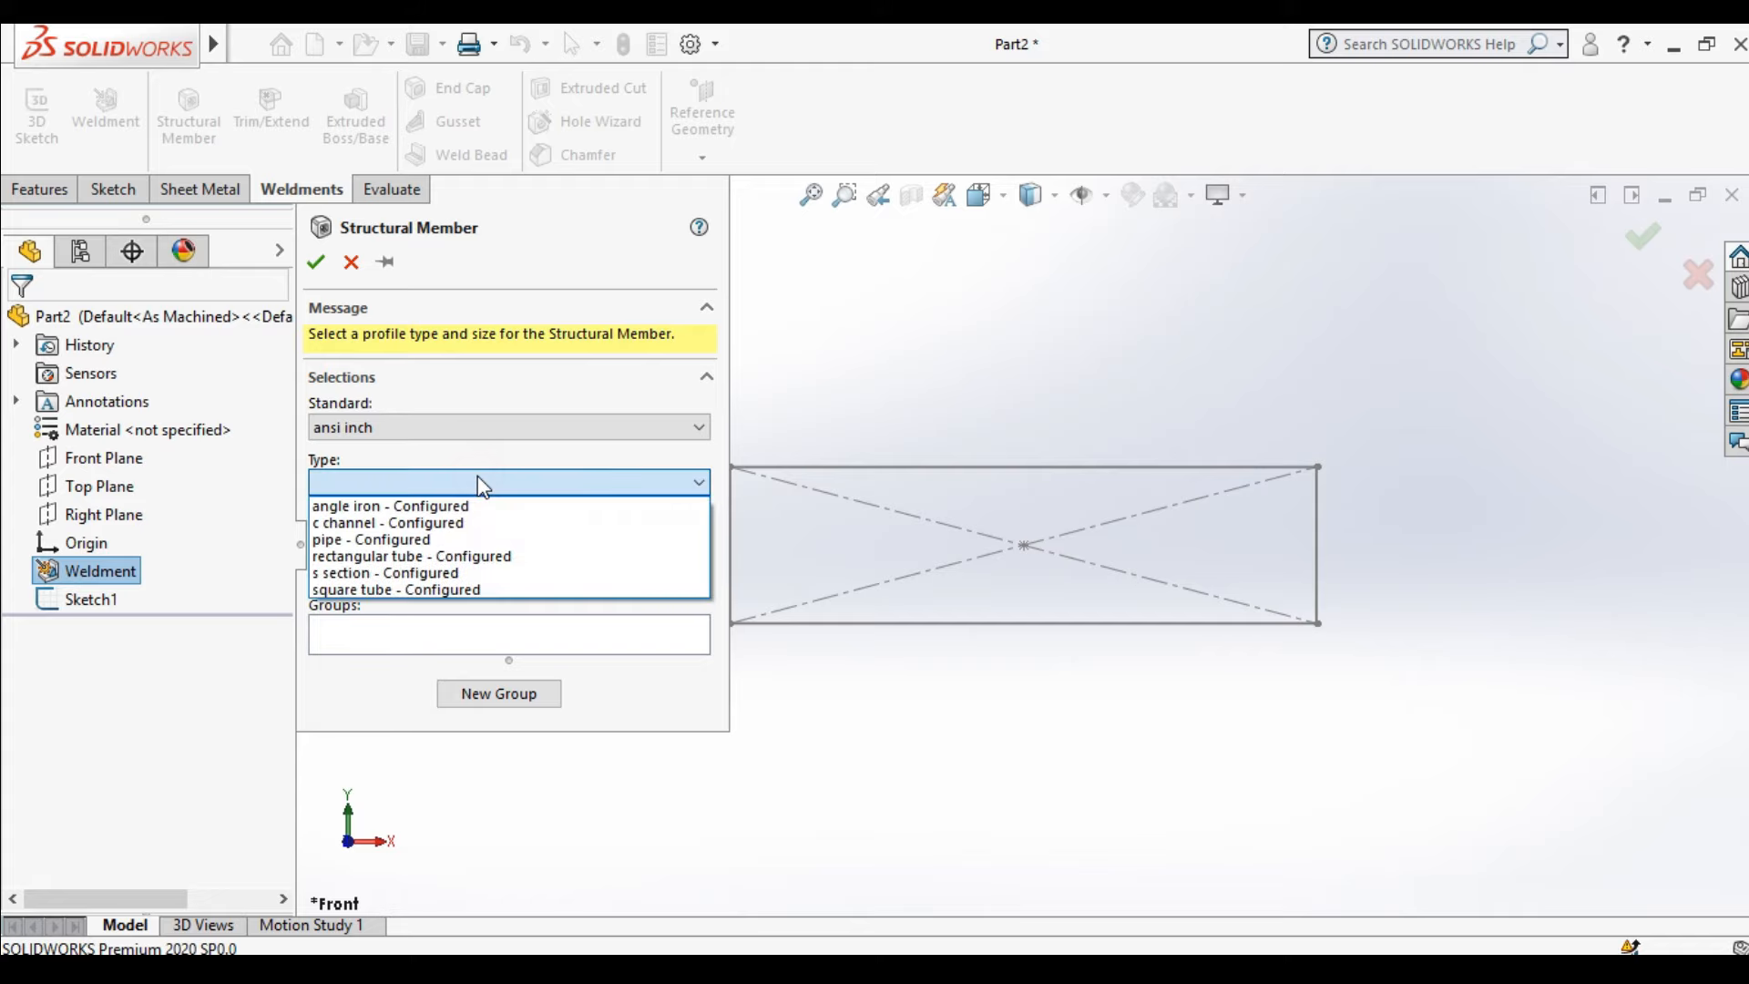
click(467, 505)
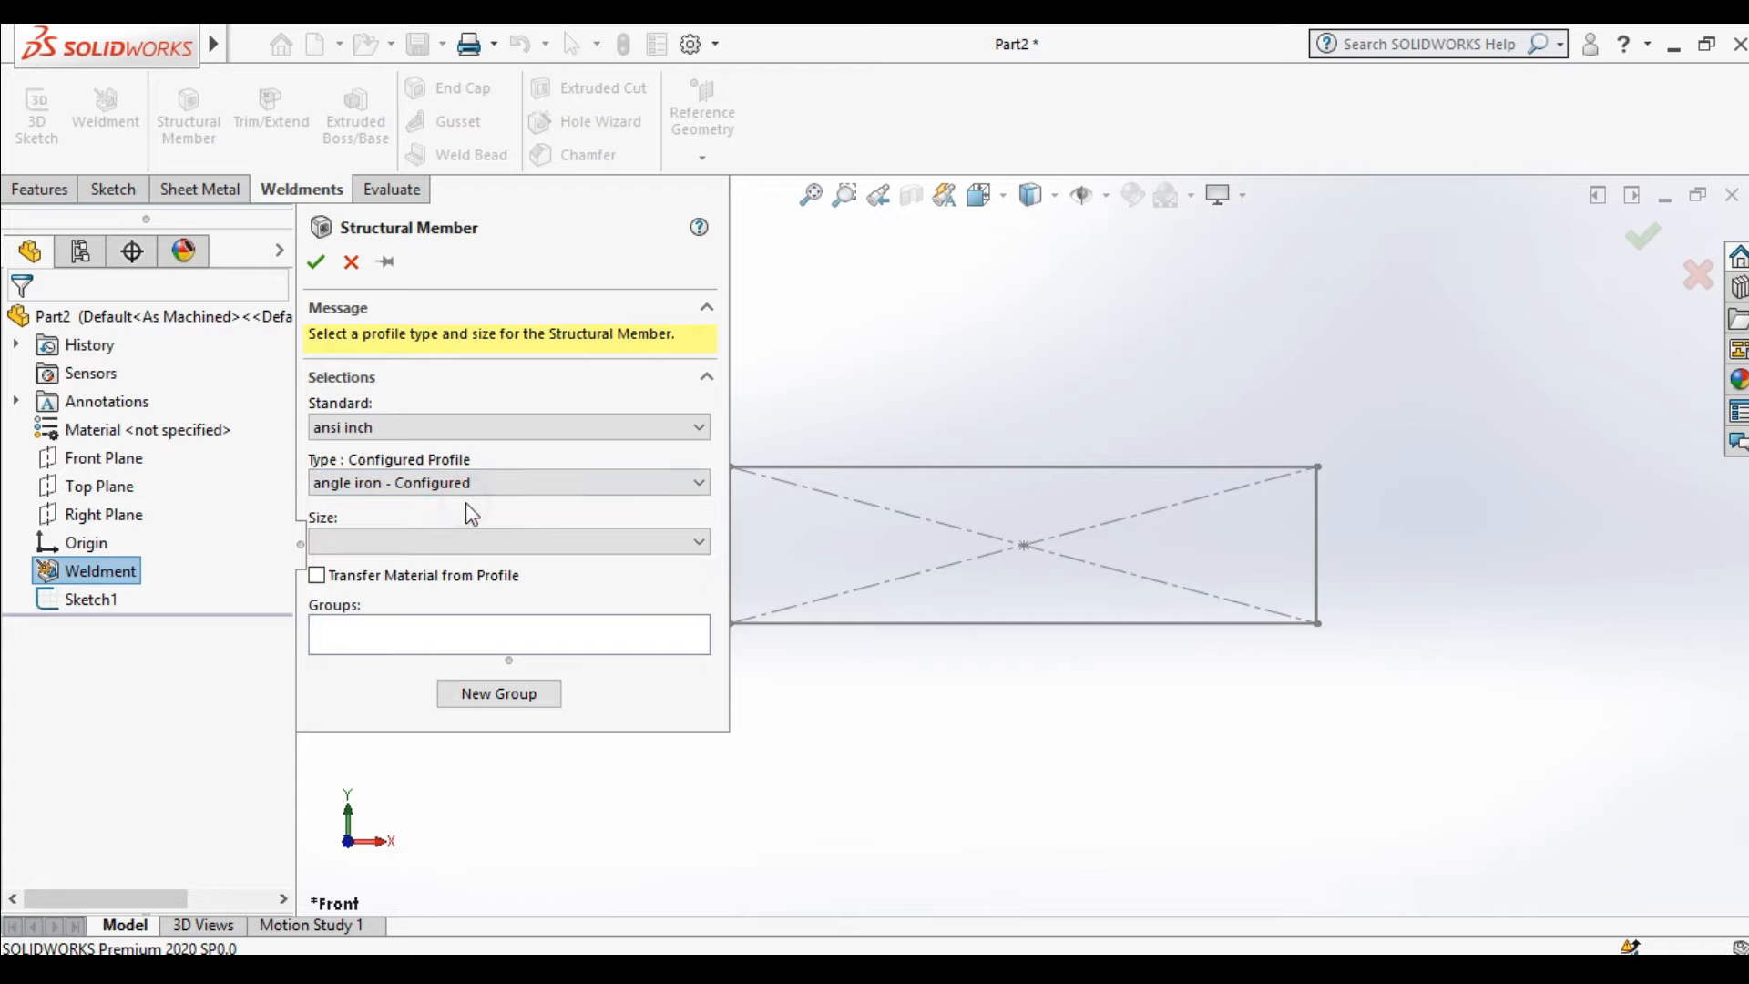
click(447, 547)
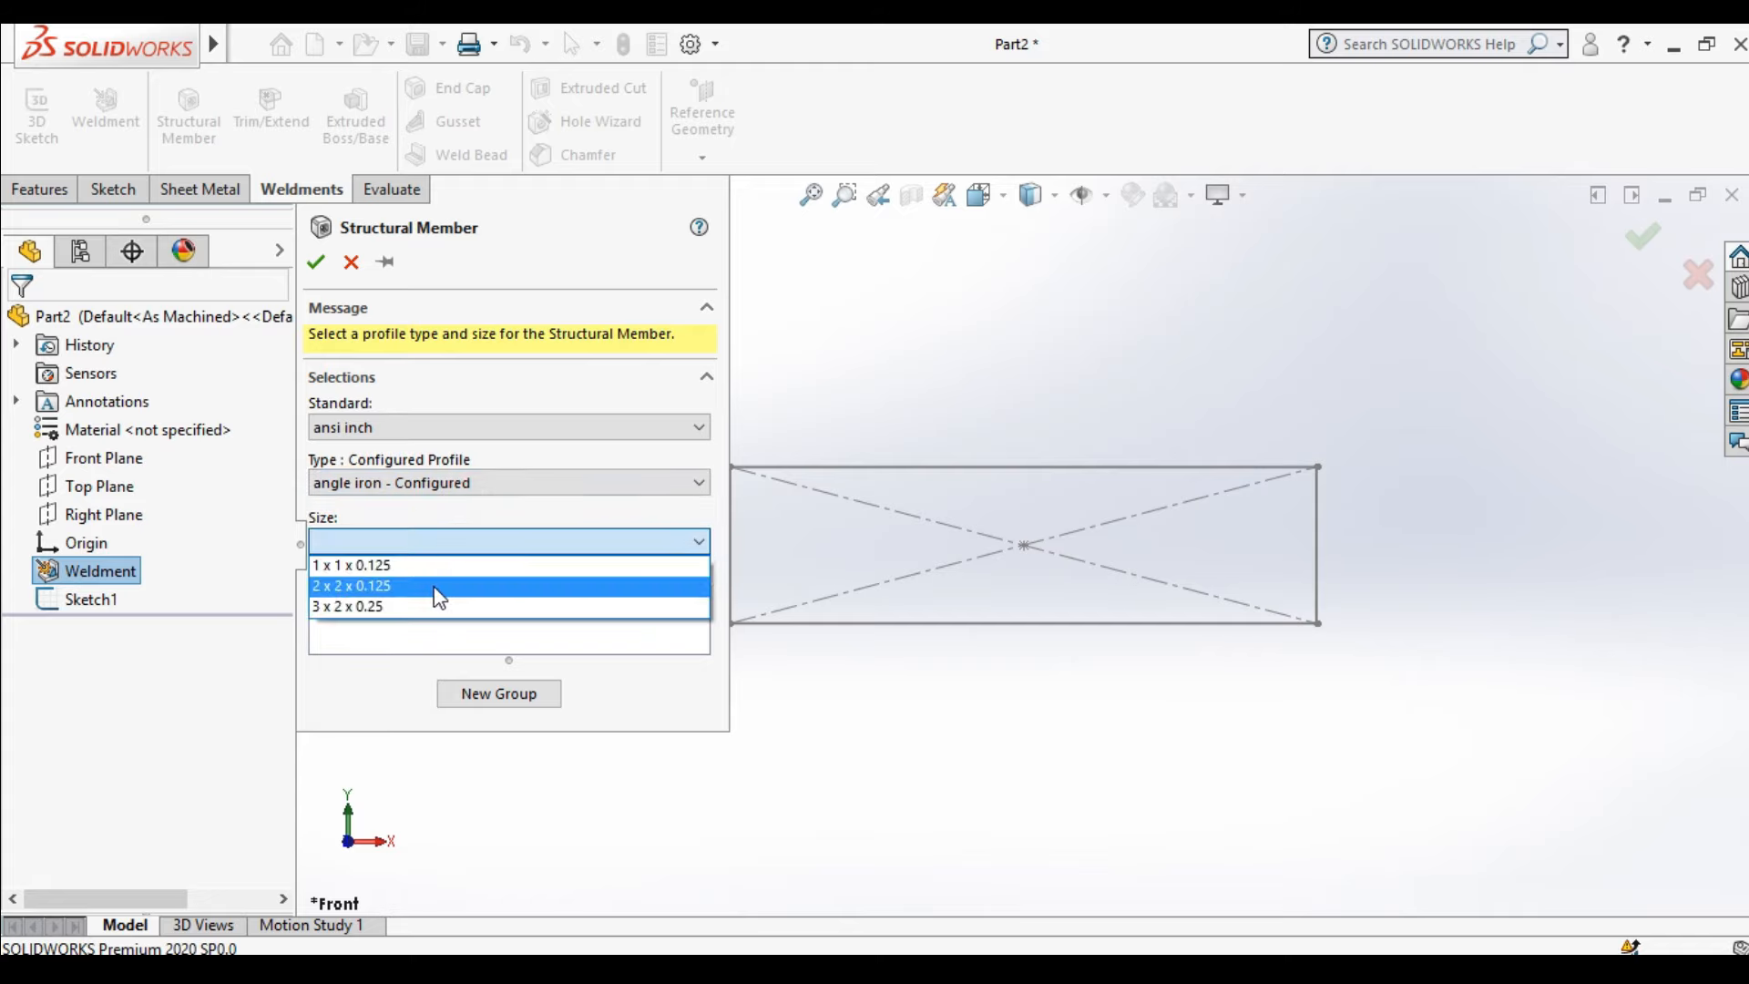
click(433, 585)
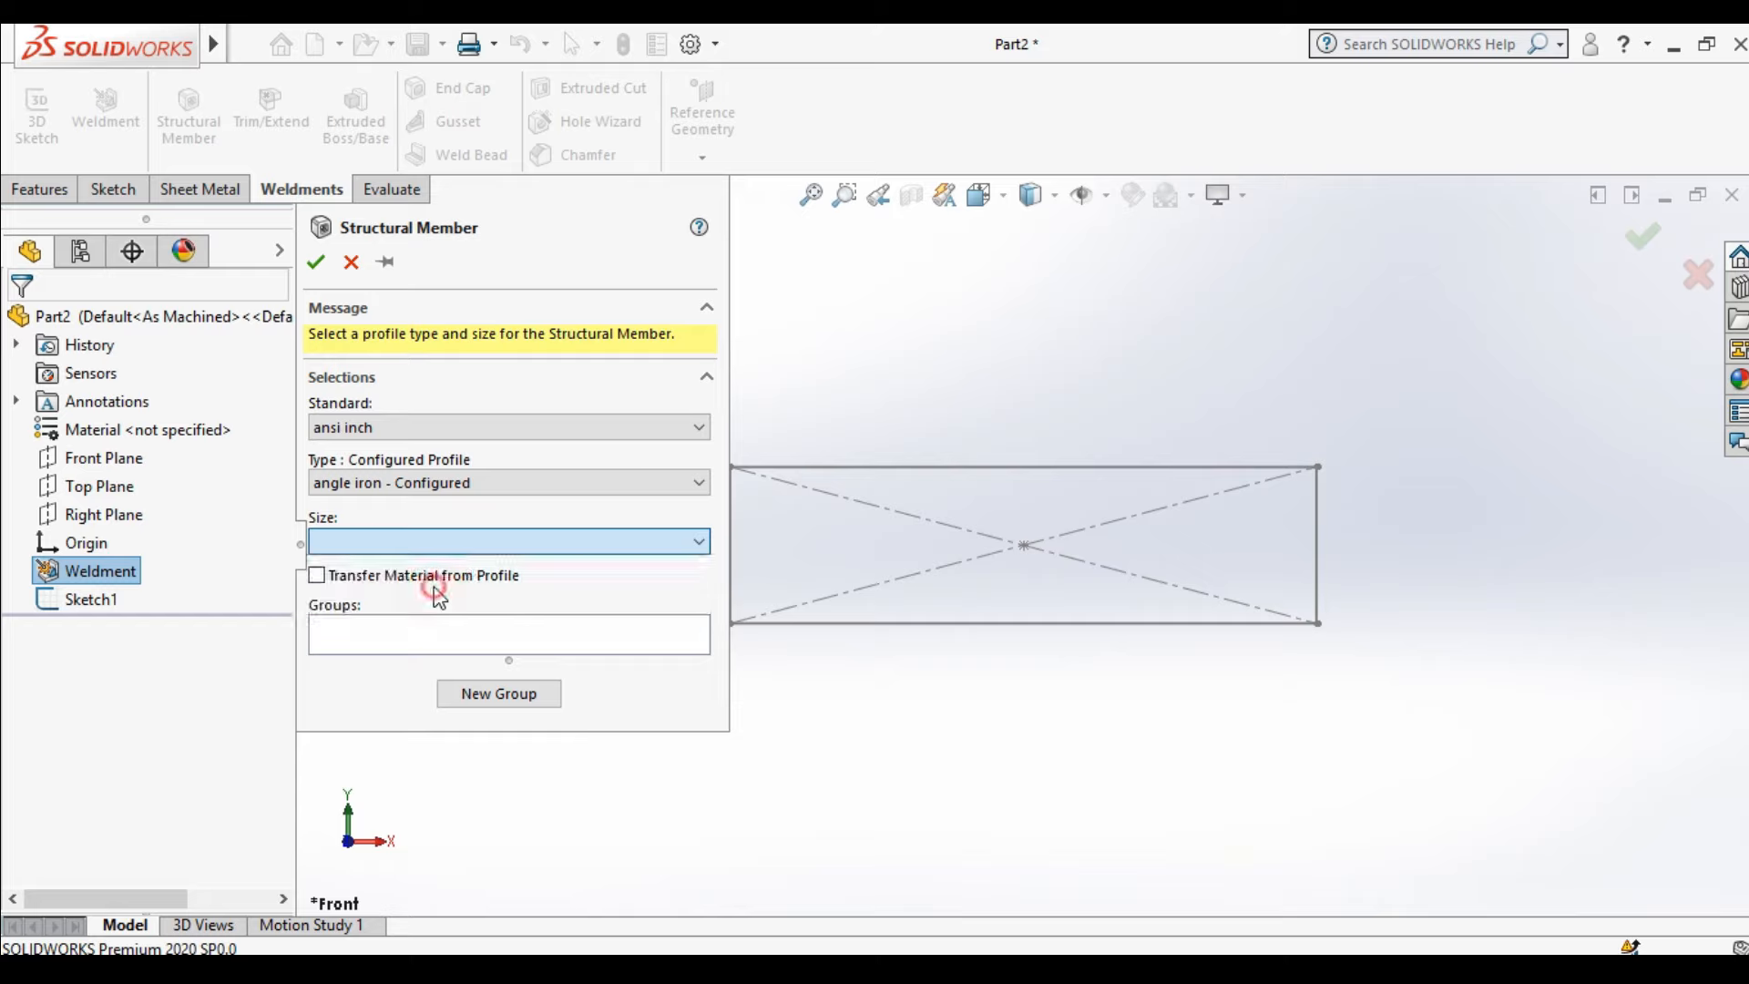
Select all four sides of the rectangle as the path segments of the structural member
click(893, 479)
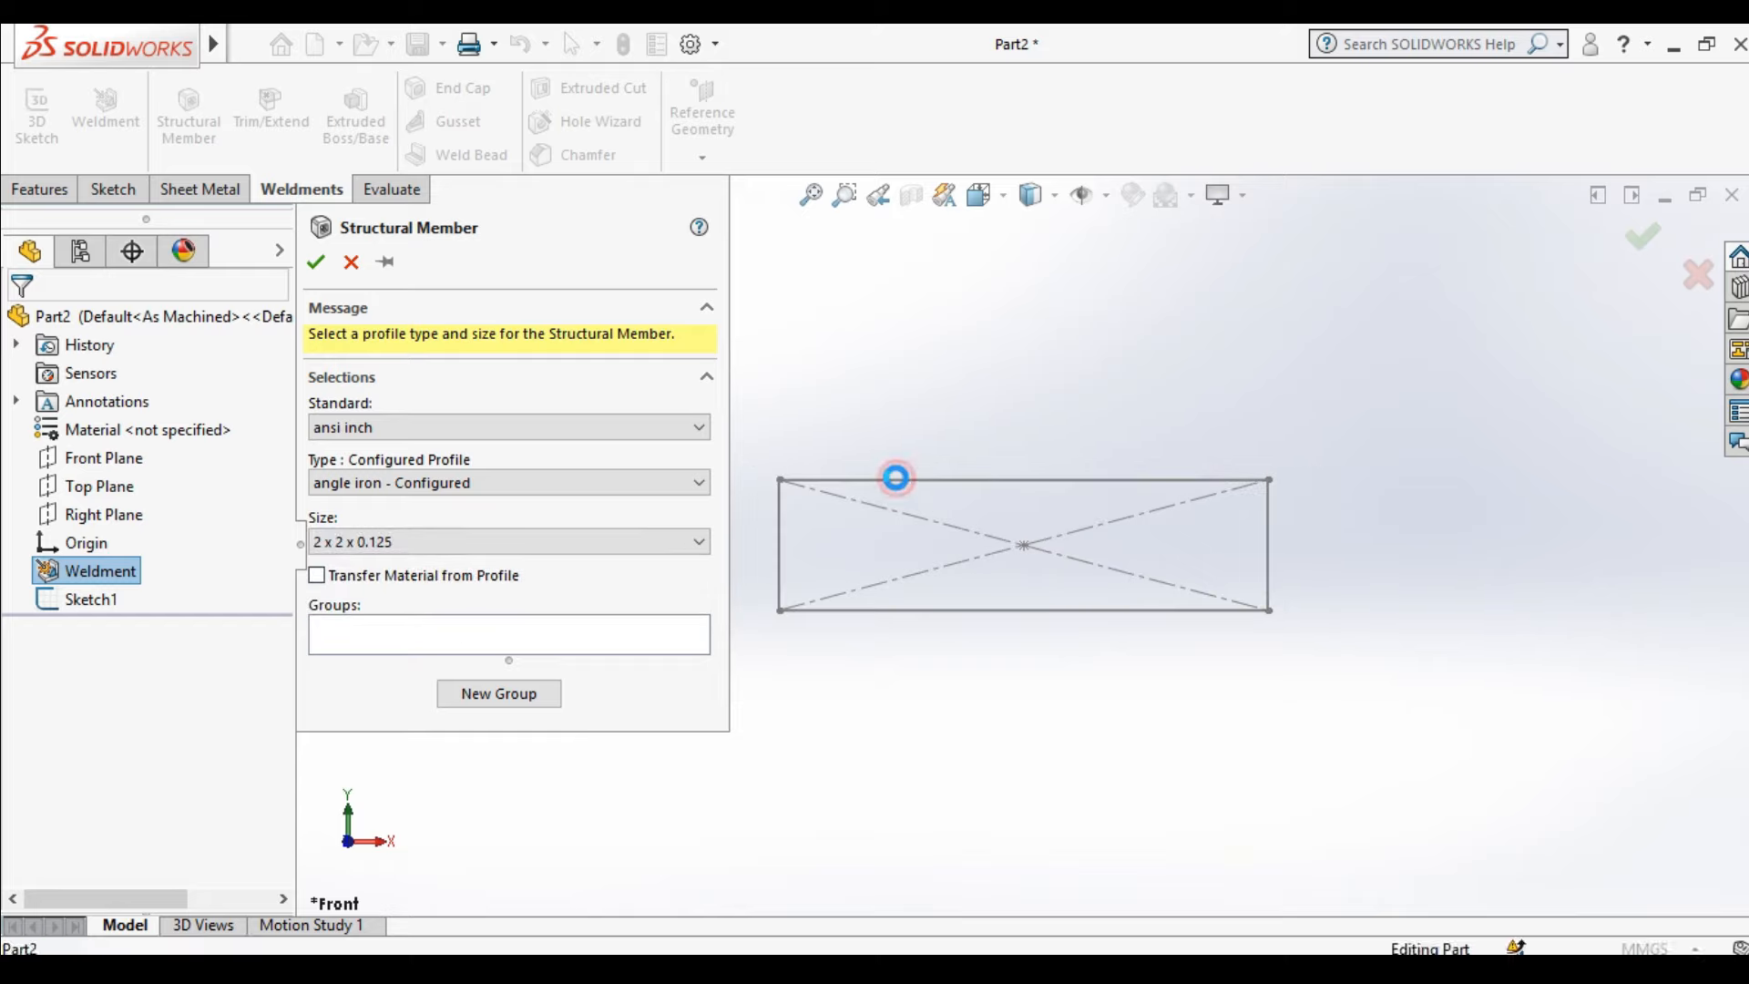
click(781, 523)
click(891, 611)
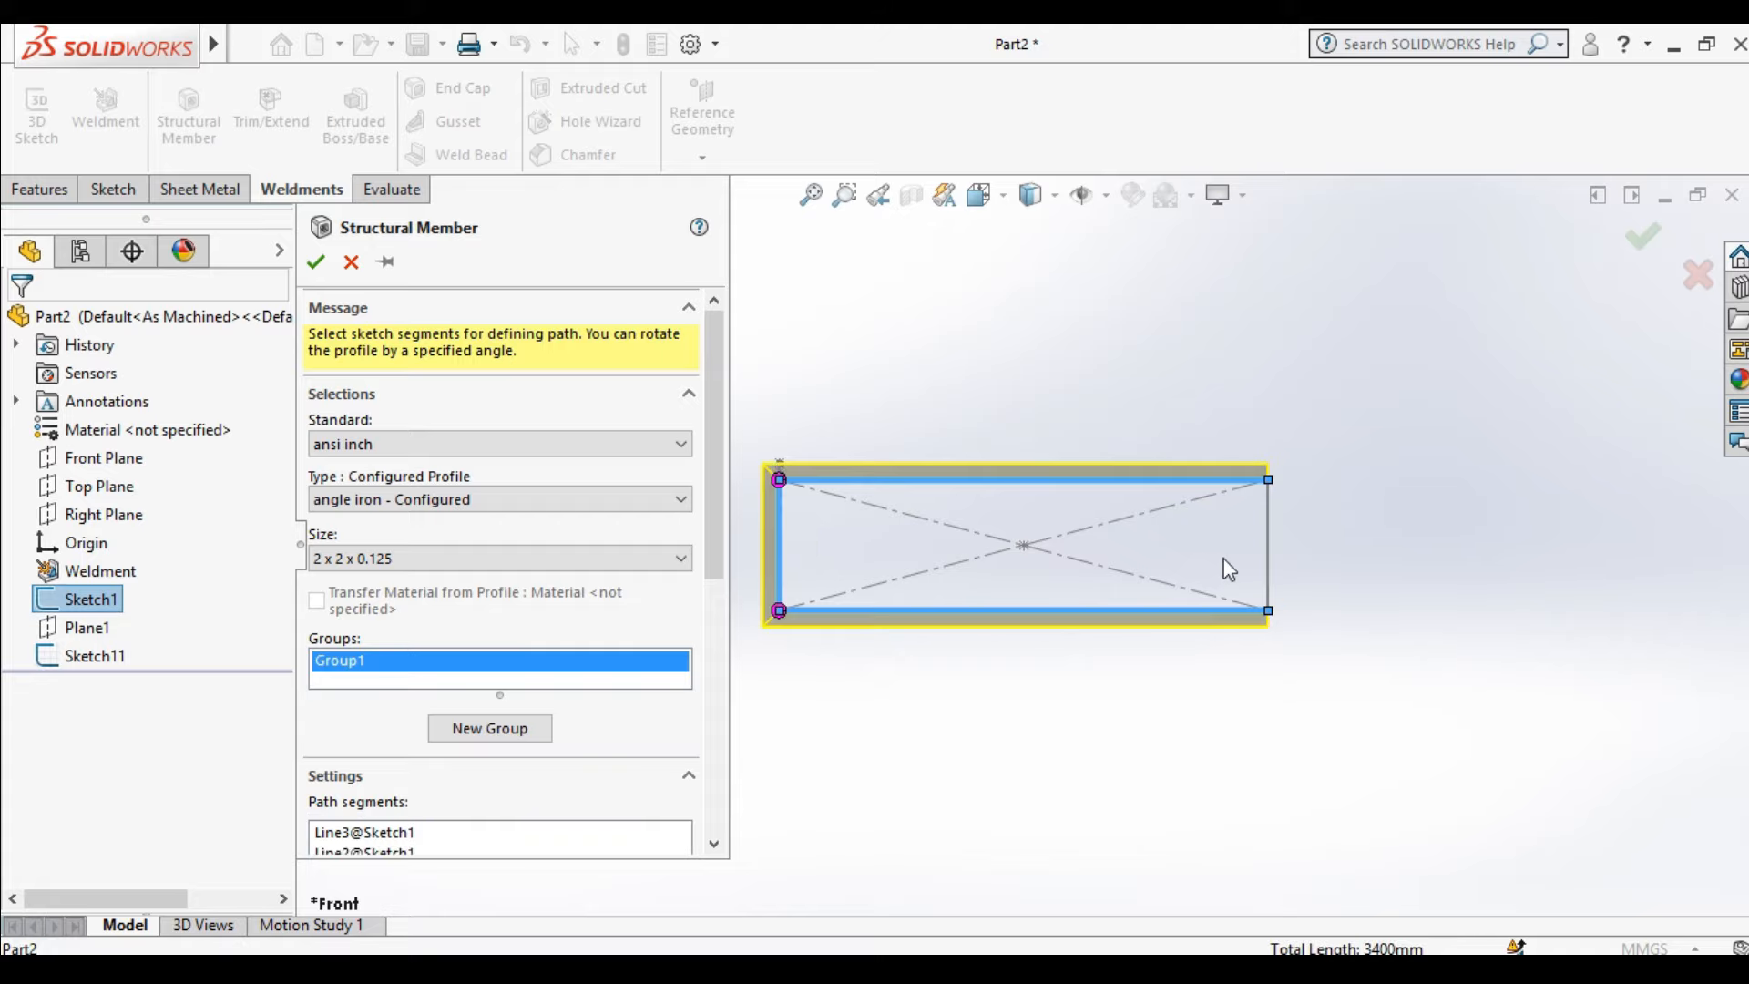
click(1270, 538)
Set the rotation angle of the angle iron profile to 90 degrees
middle_drag(1093, 608, 1111, 389)
scroll(802, 529, down, 7)
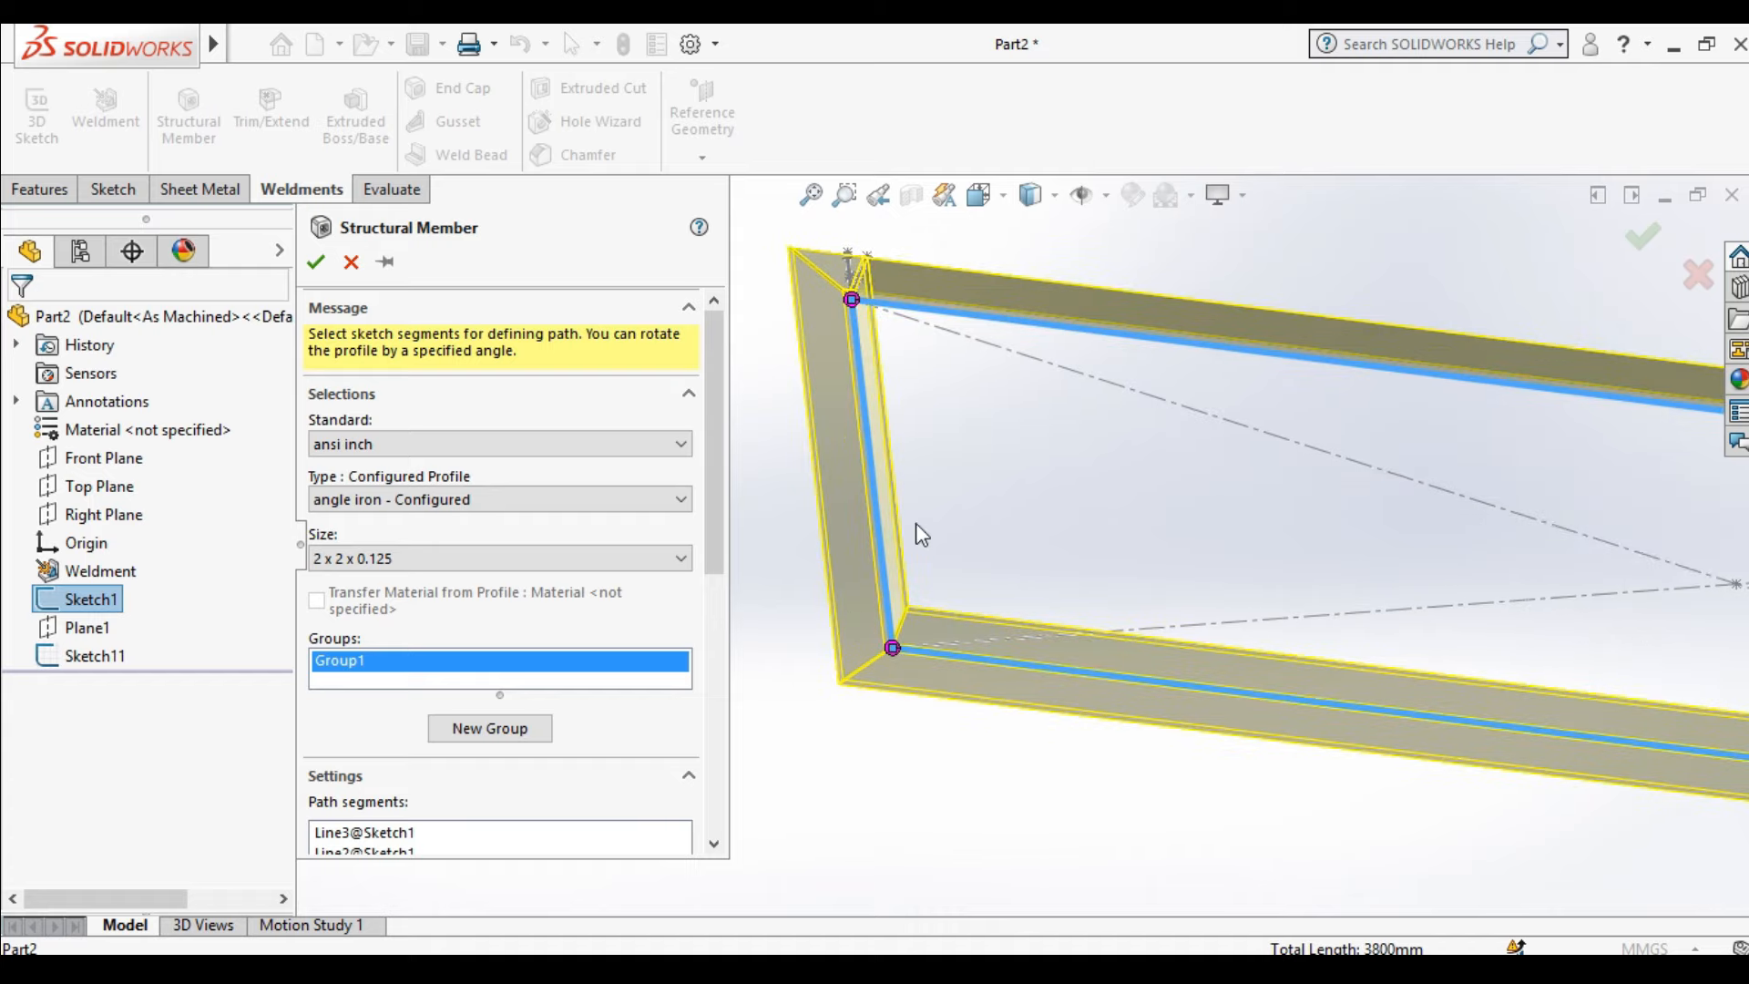
middle_drag(1003, 560, 1028, 414)
drag(714, 547, 666, 816)
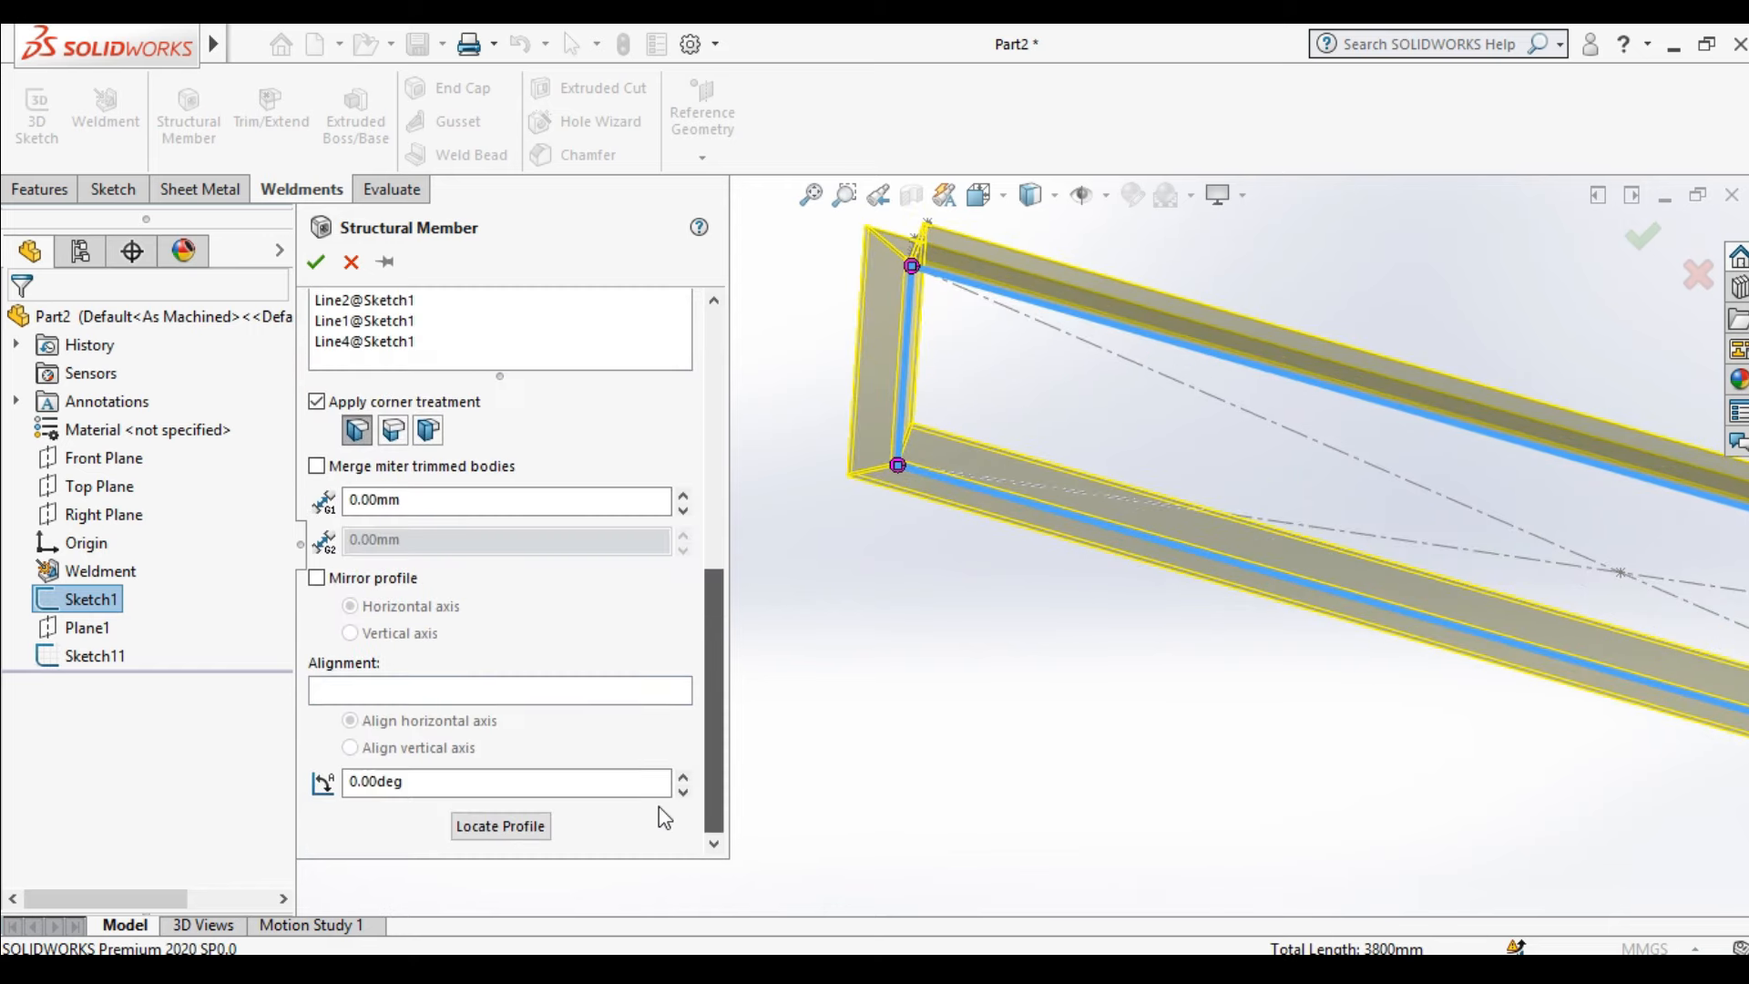
drag(439, 786, 329, 783)
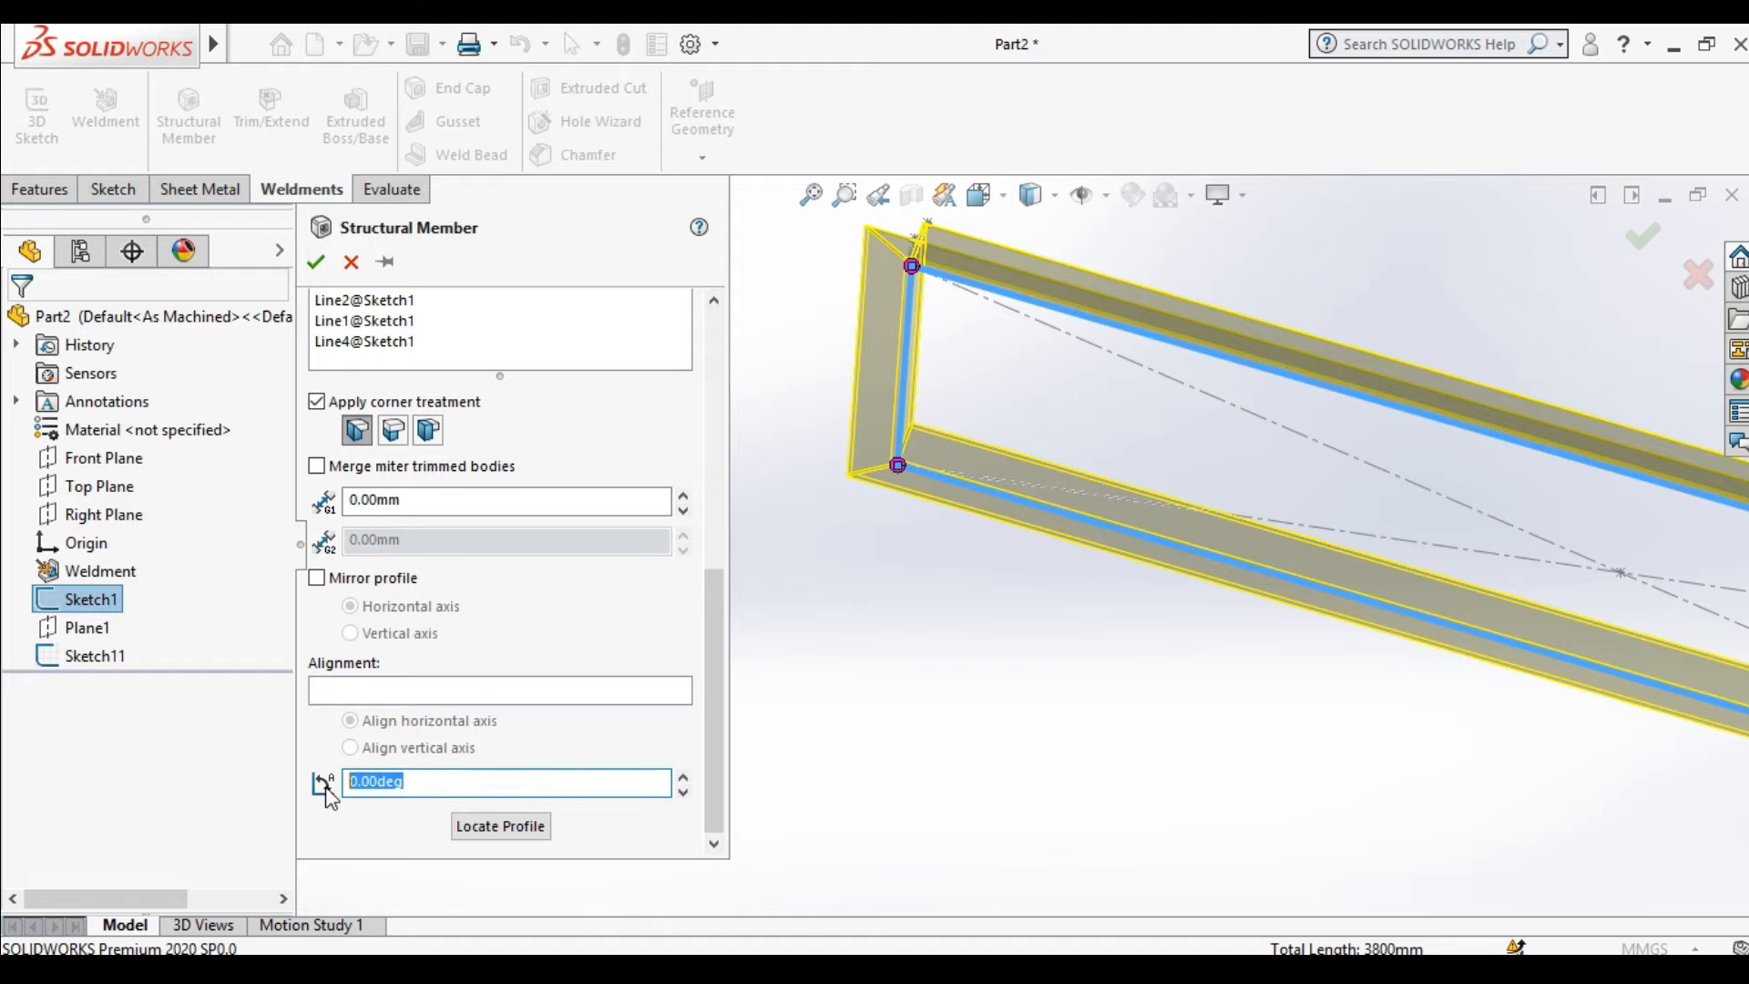
text(90)
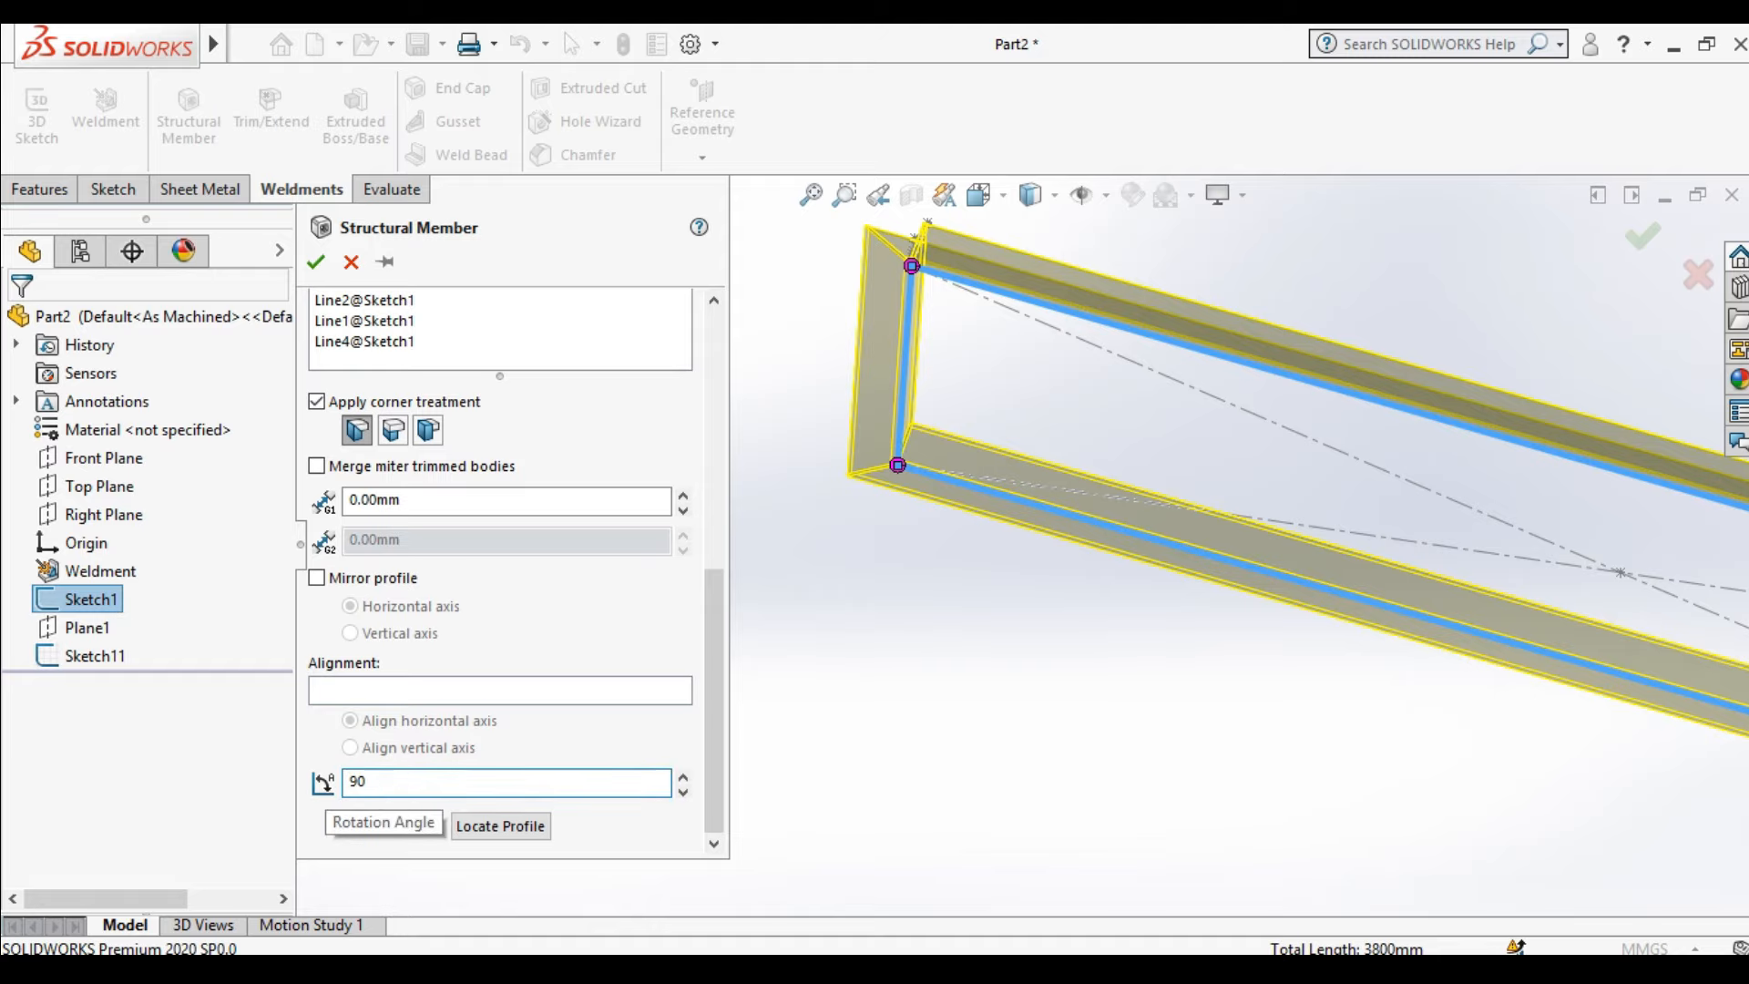
key(Return)
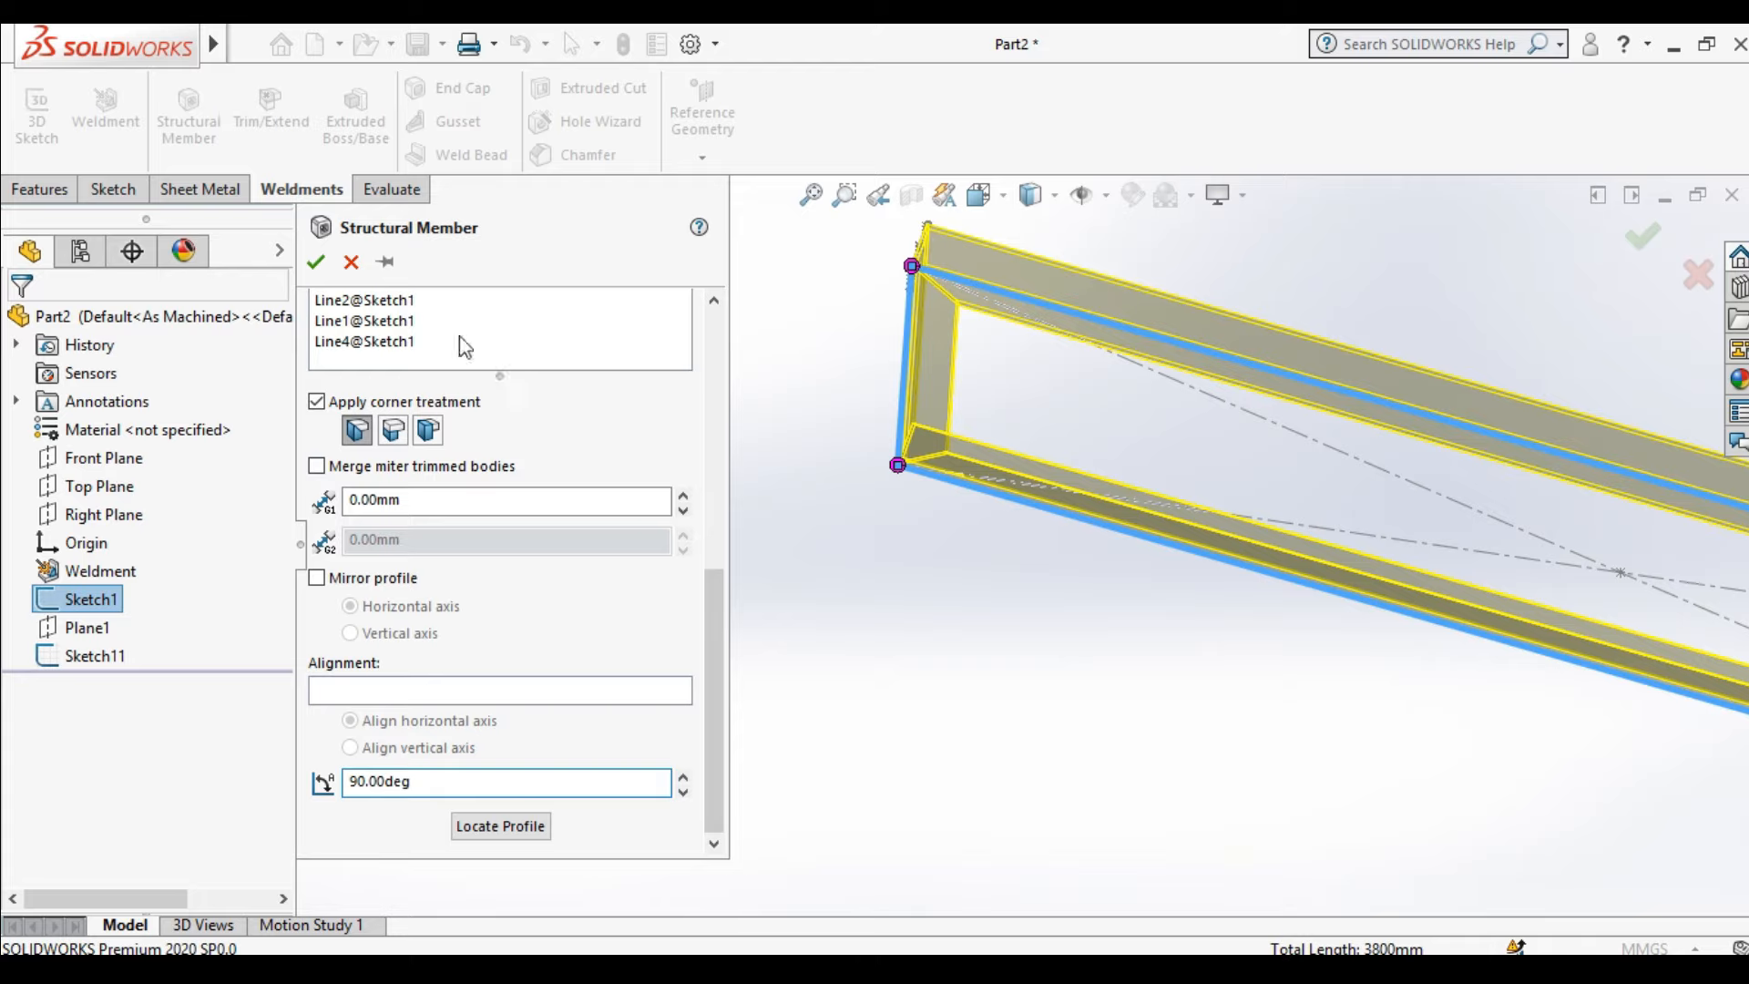
Create the rectangular angle iron frame with the set profile rotation and hide its rectangle sketch
click(316, 262)
scroll(1132, 566, down, 5)
middle_drag(1132, 565, 981, 707)
scroll(1079, 551, up, 3)
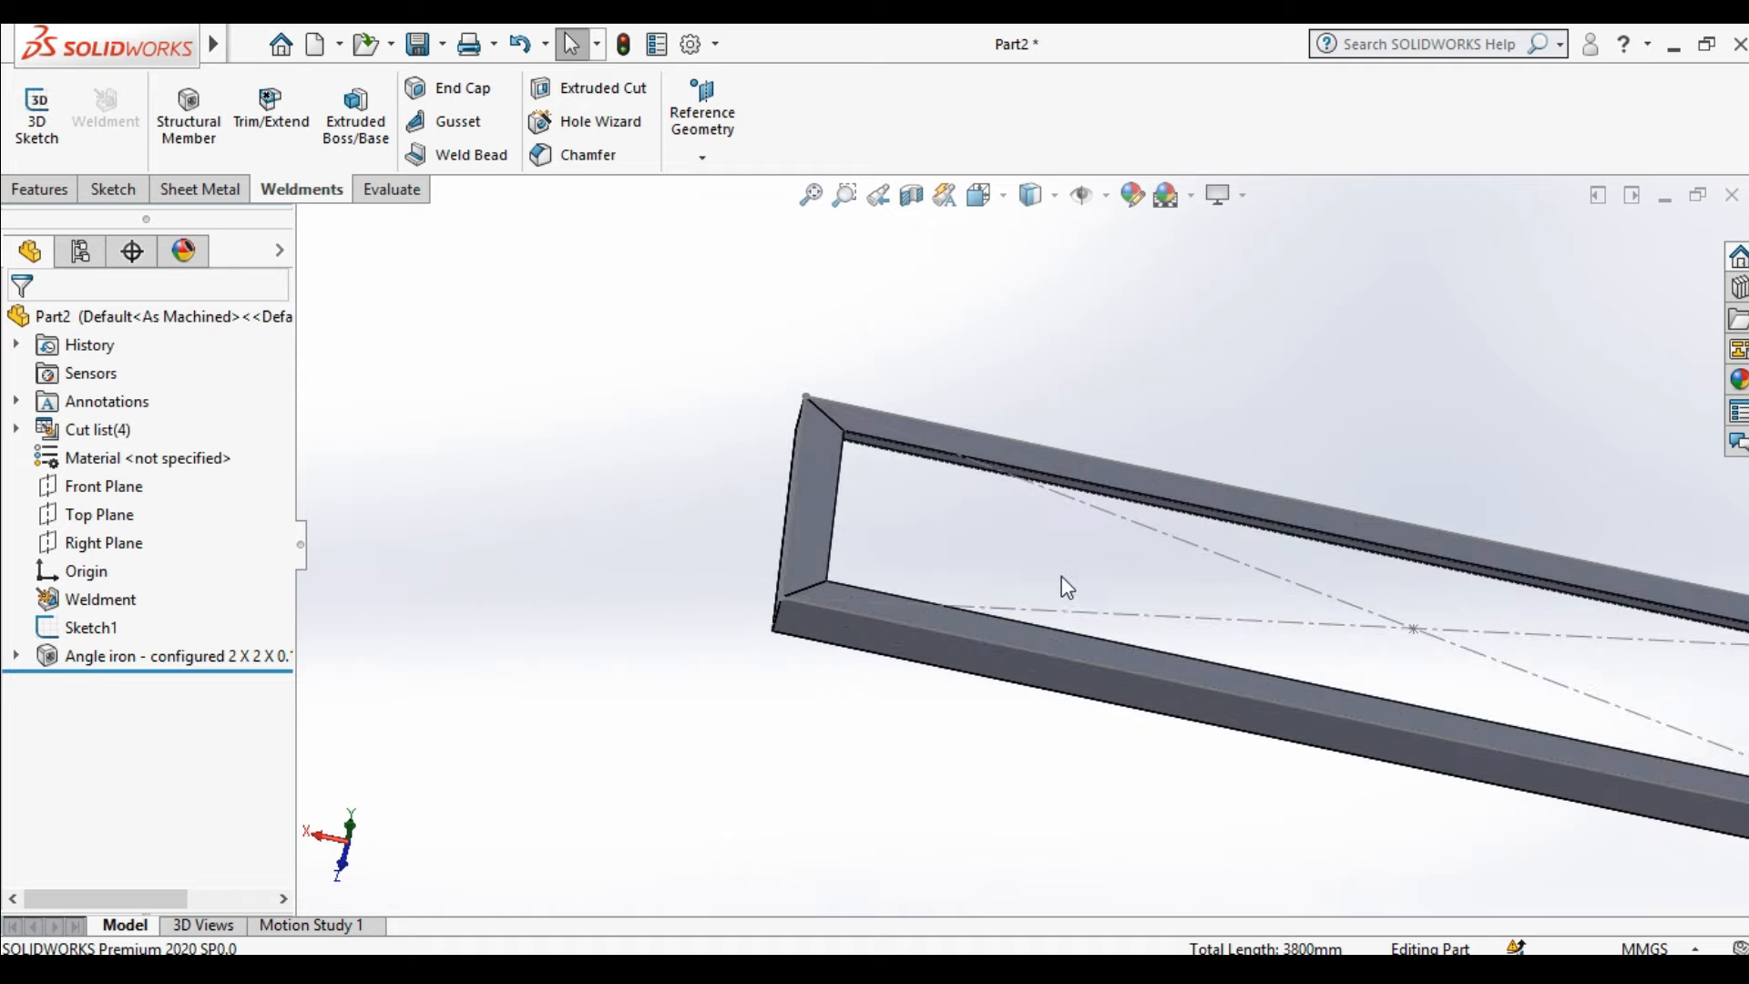
right_click(1053, 625)
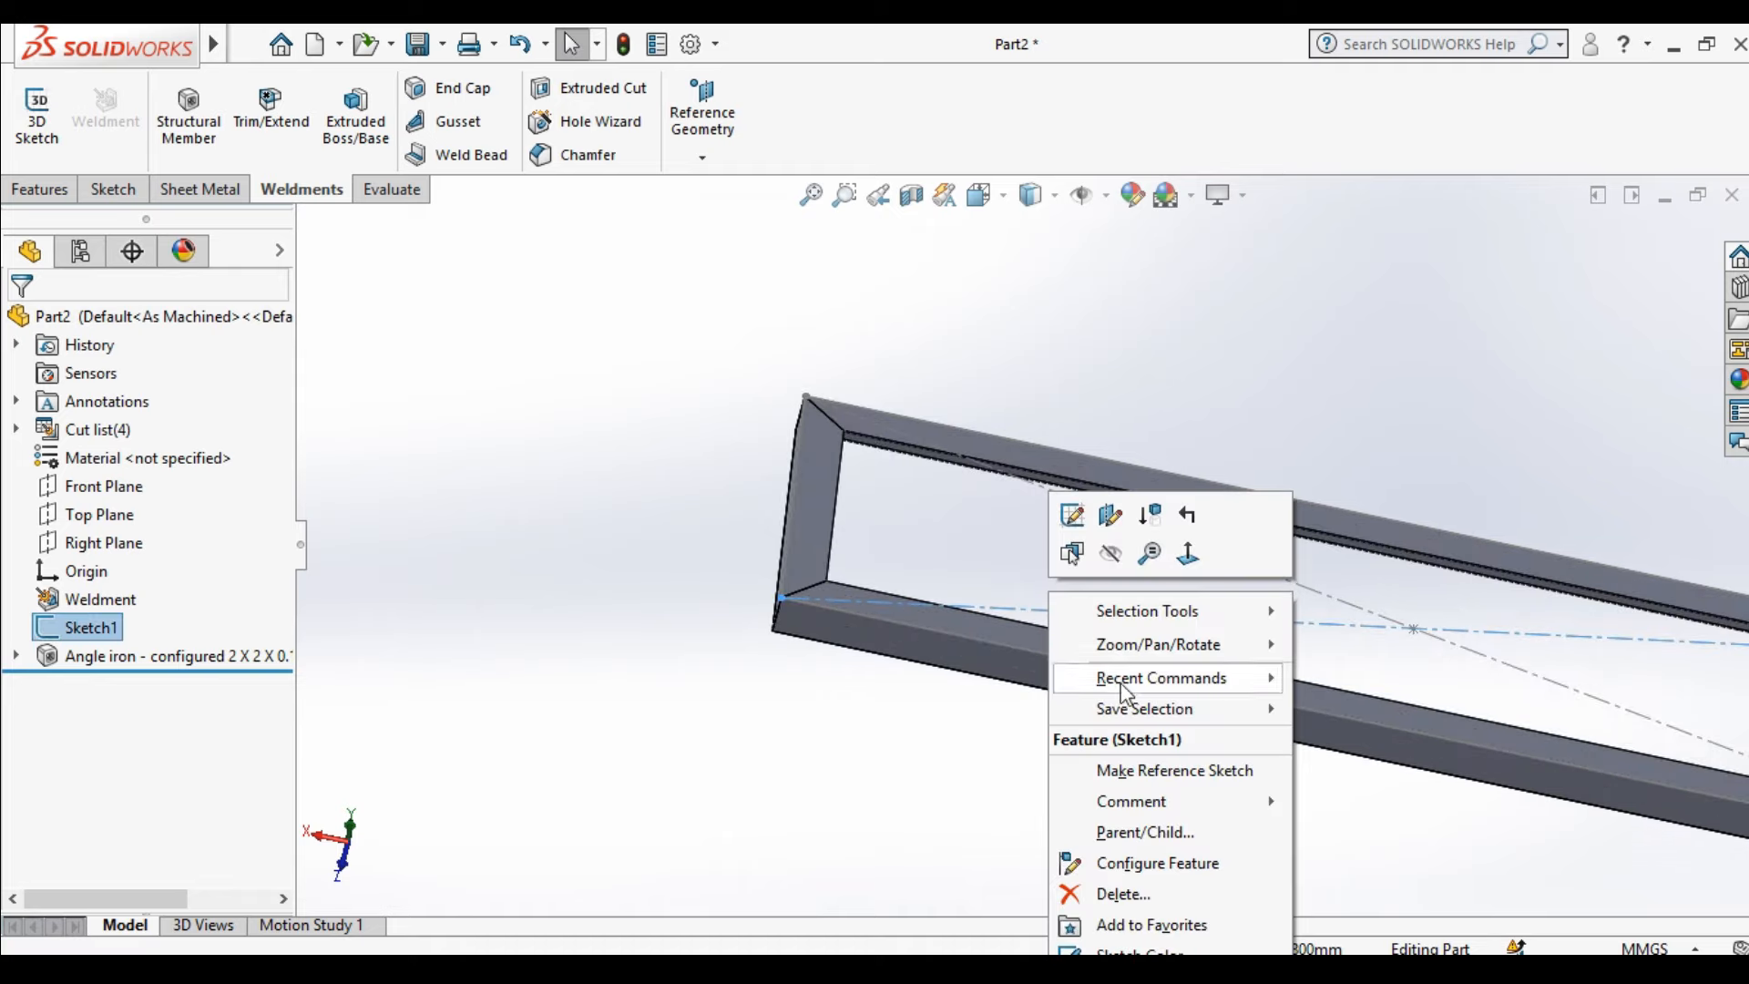
click(1119, 563)
mouse_move(883, 742)
middle_down()
mouse_move(914, 746)
mouse_move(1047, 644)
mouse_move(1105, 736)
mouse_move(1027, 750)
middle_up()
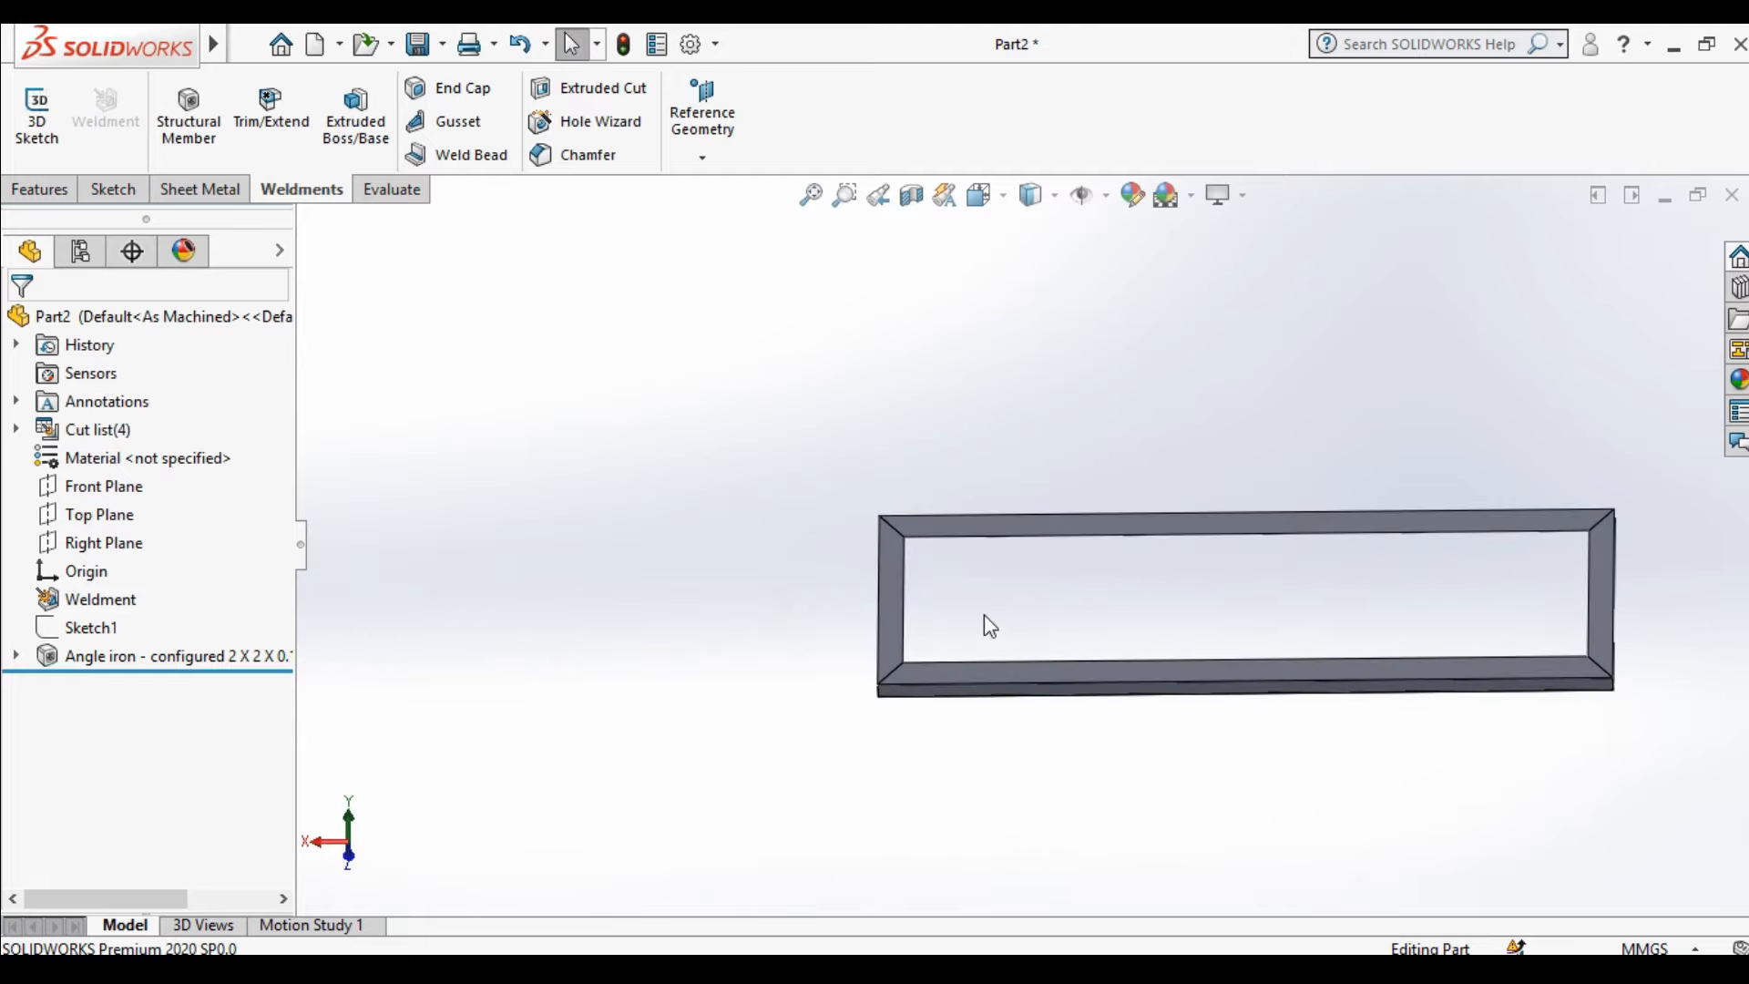
On the flat face of the short end member, sketch a vertical line about 298 mm long between the long members' inner edges
scroll(984, 620, up, 4)
click(775, 555)
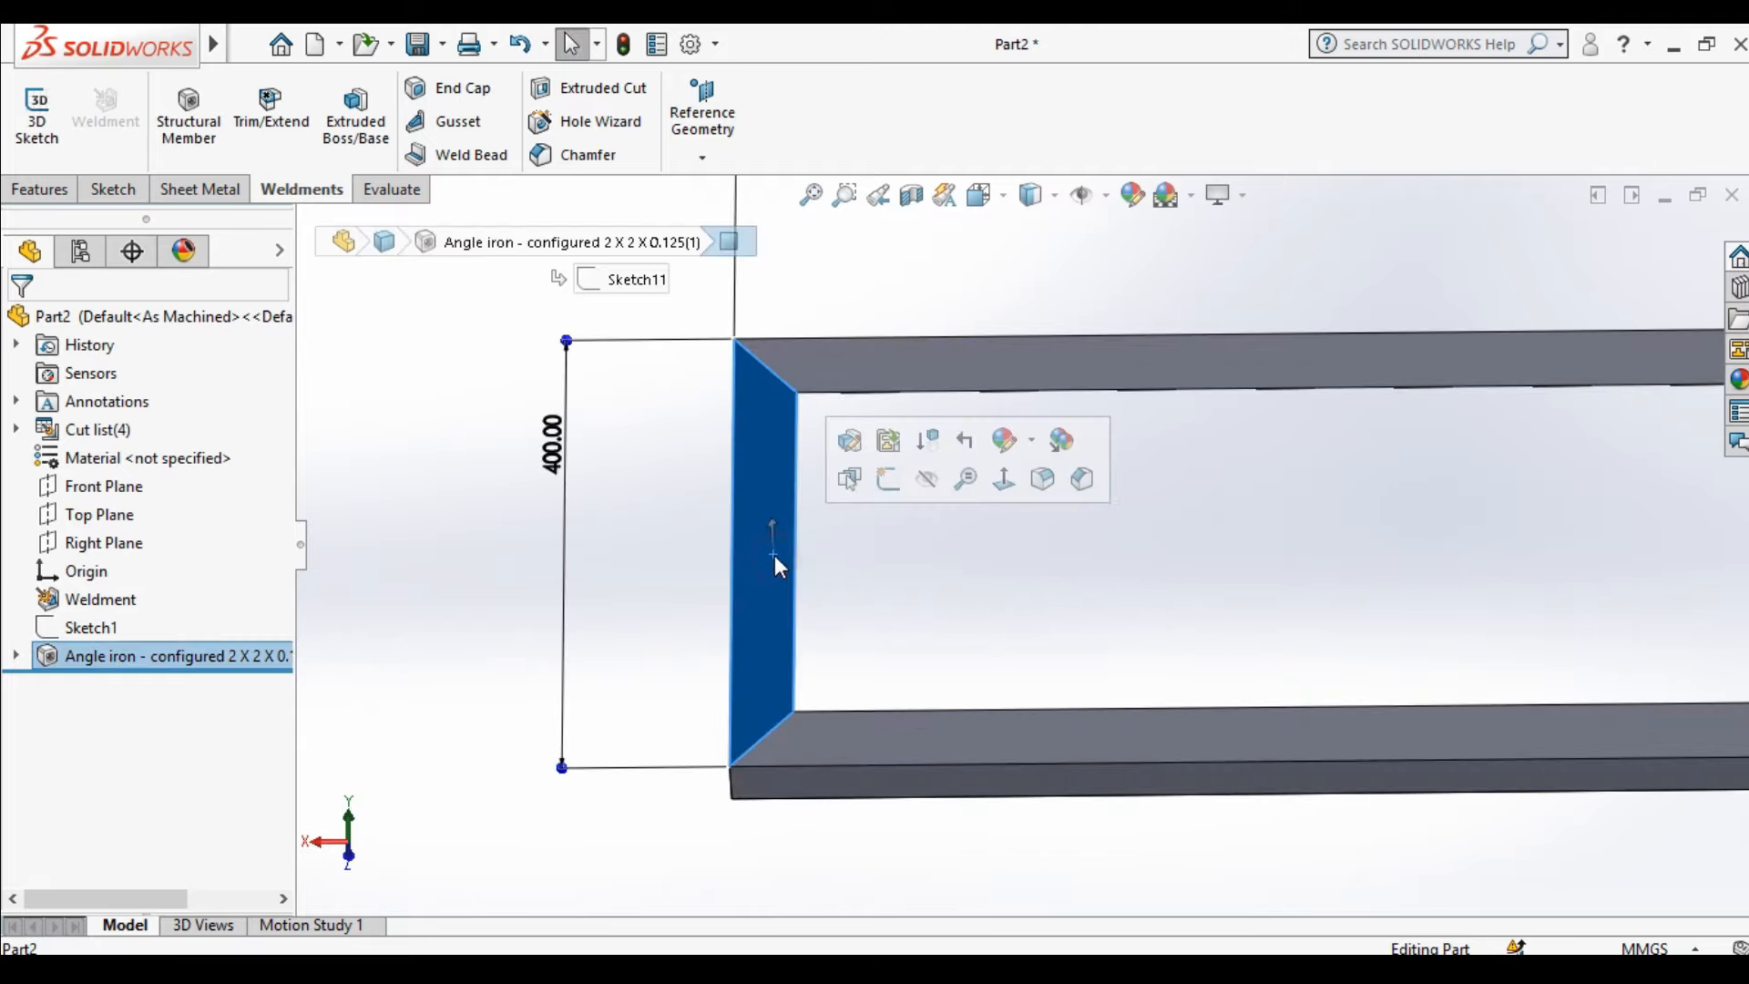
click(893, 489)
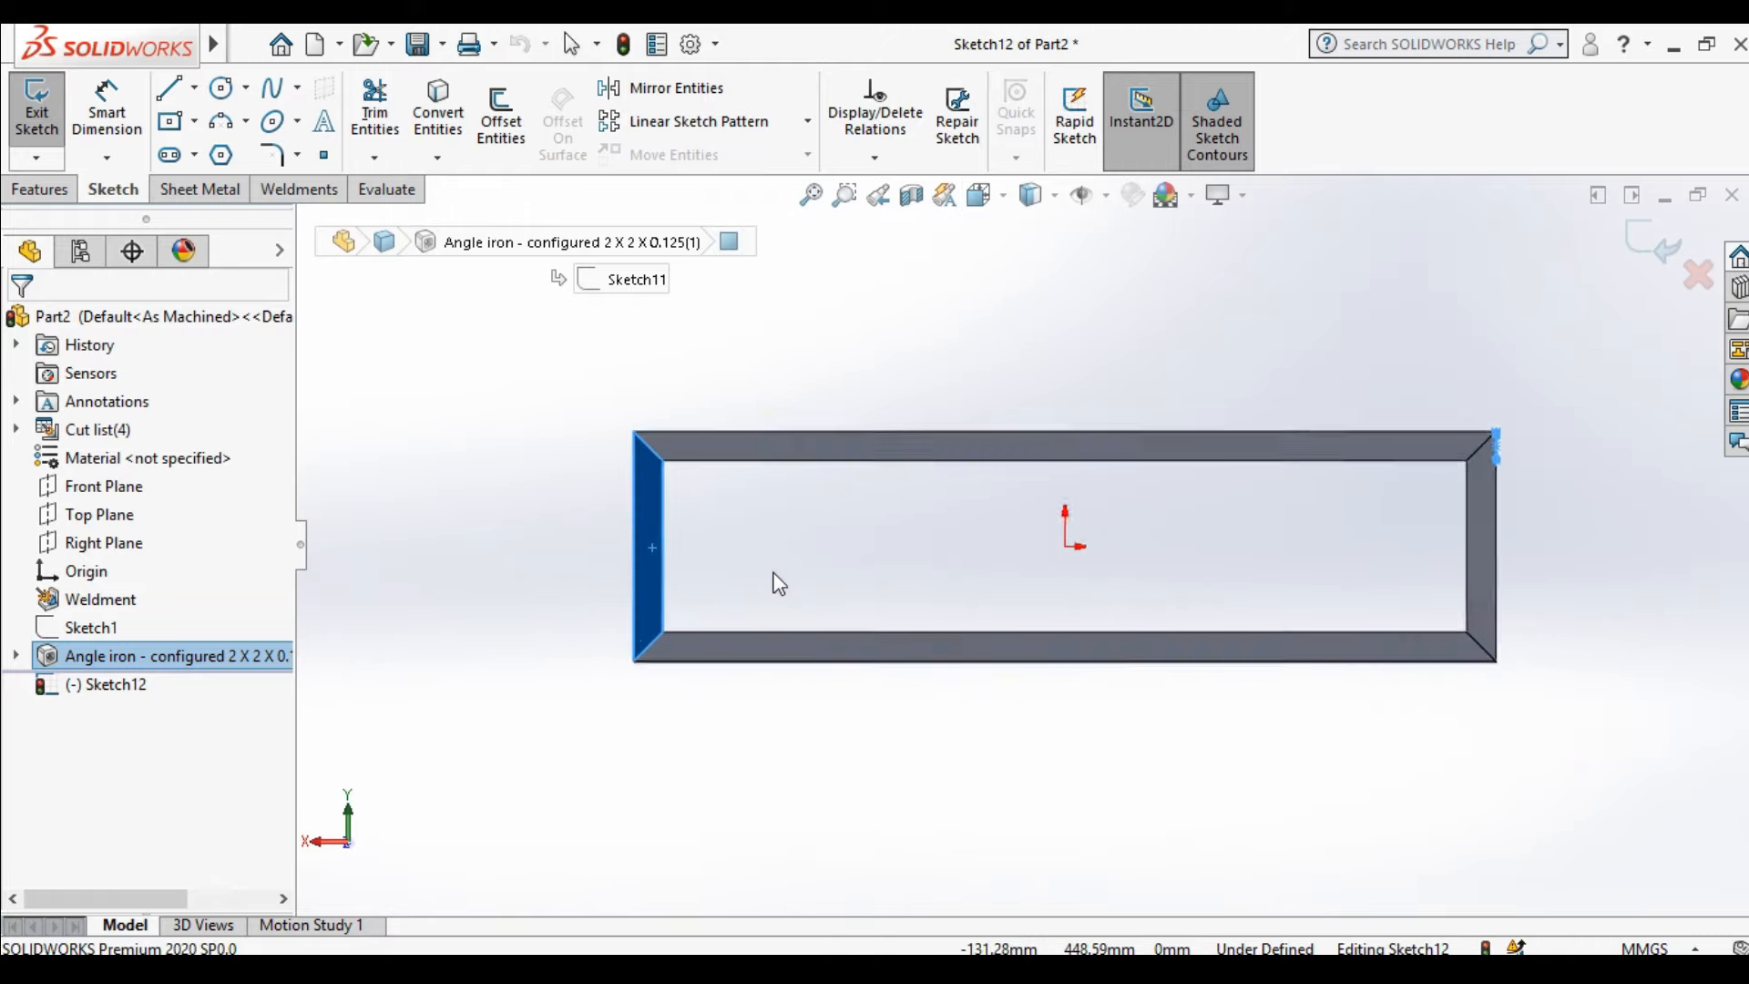
click(488, 517)
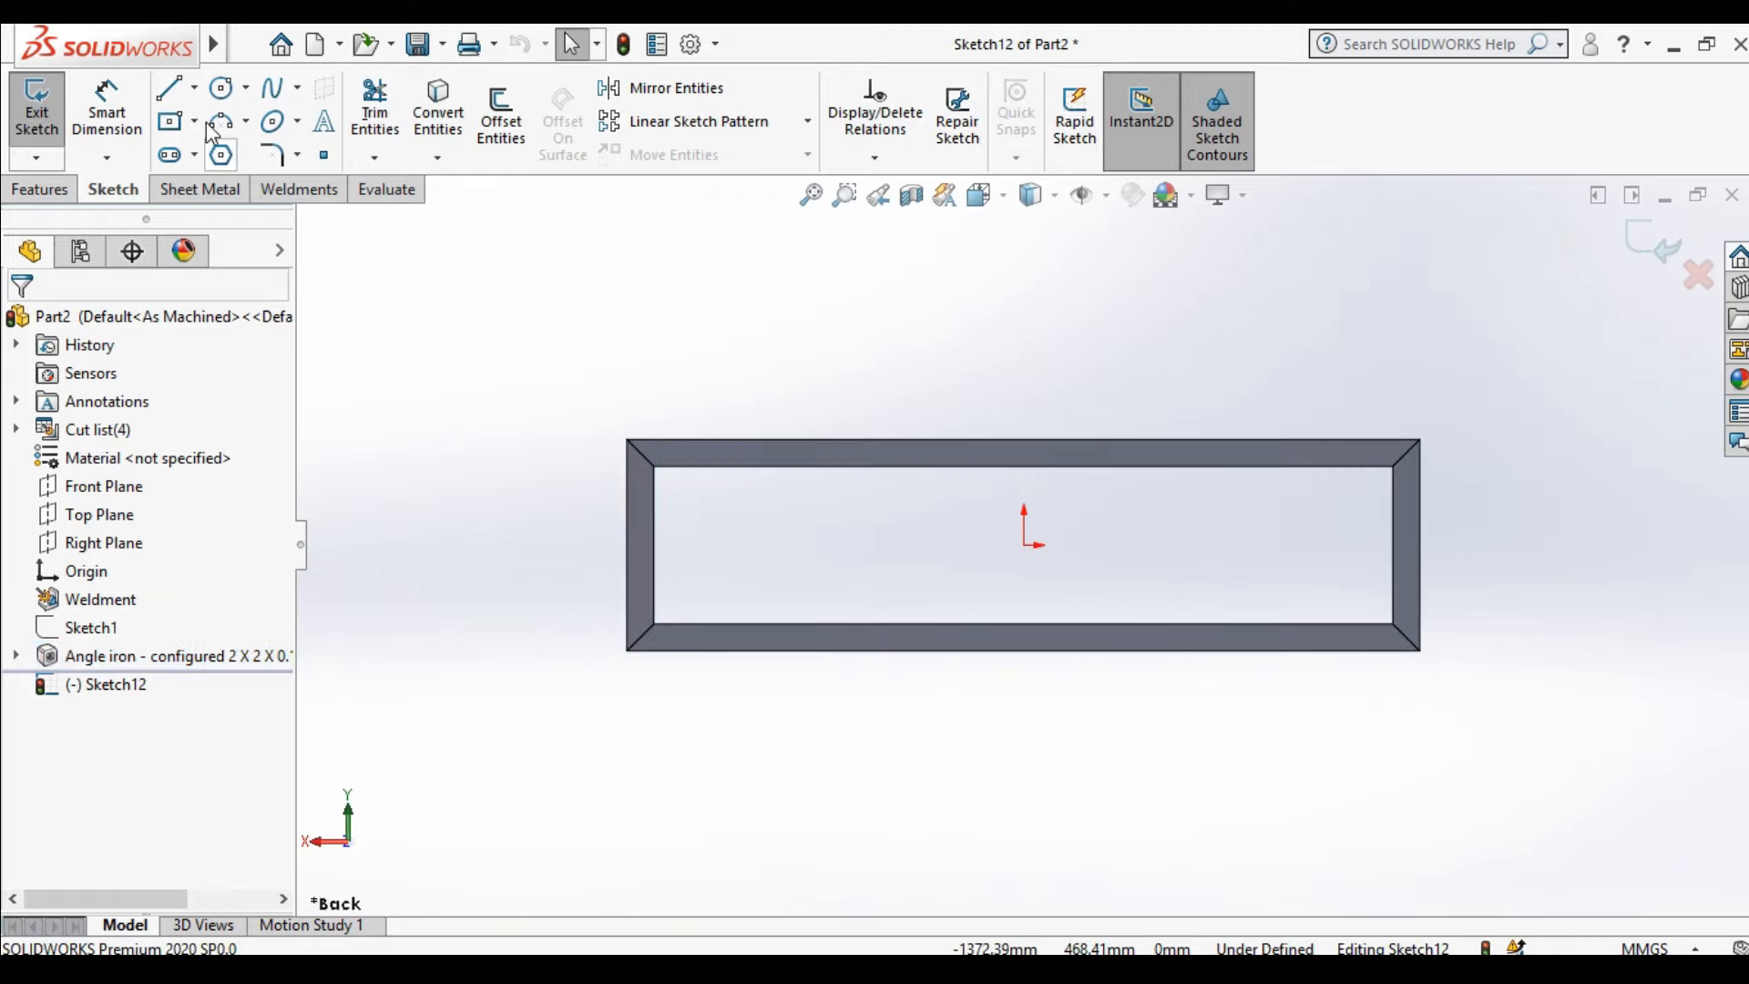
click(171, 91)
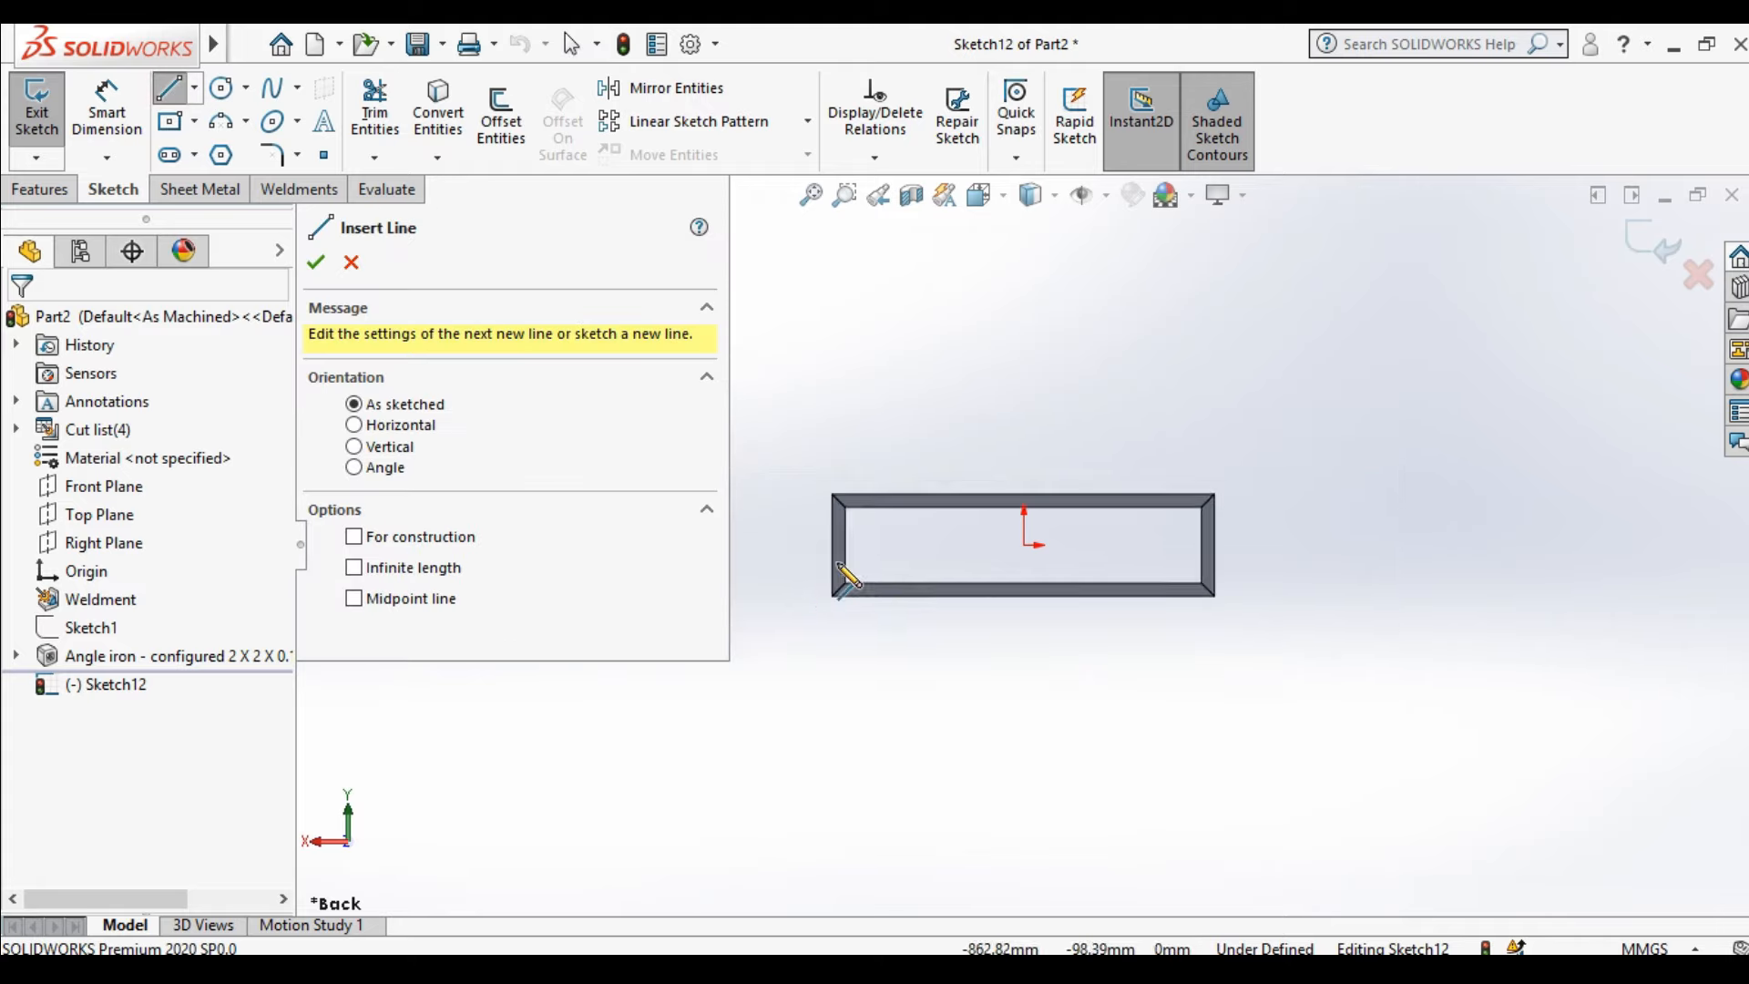
scroll(825, 593, down, 3)
click(912, 655)
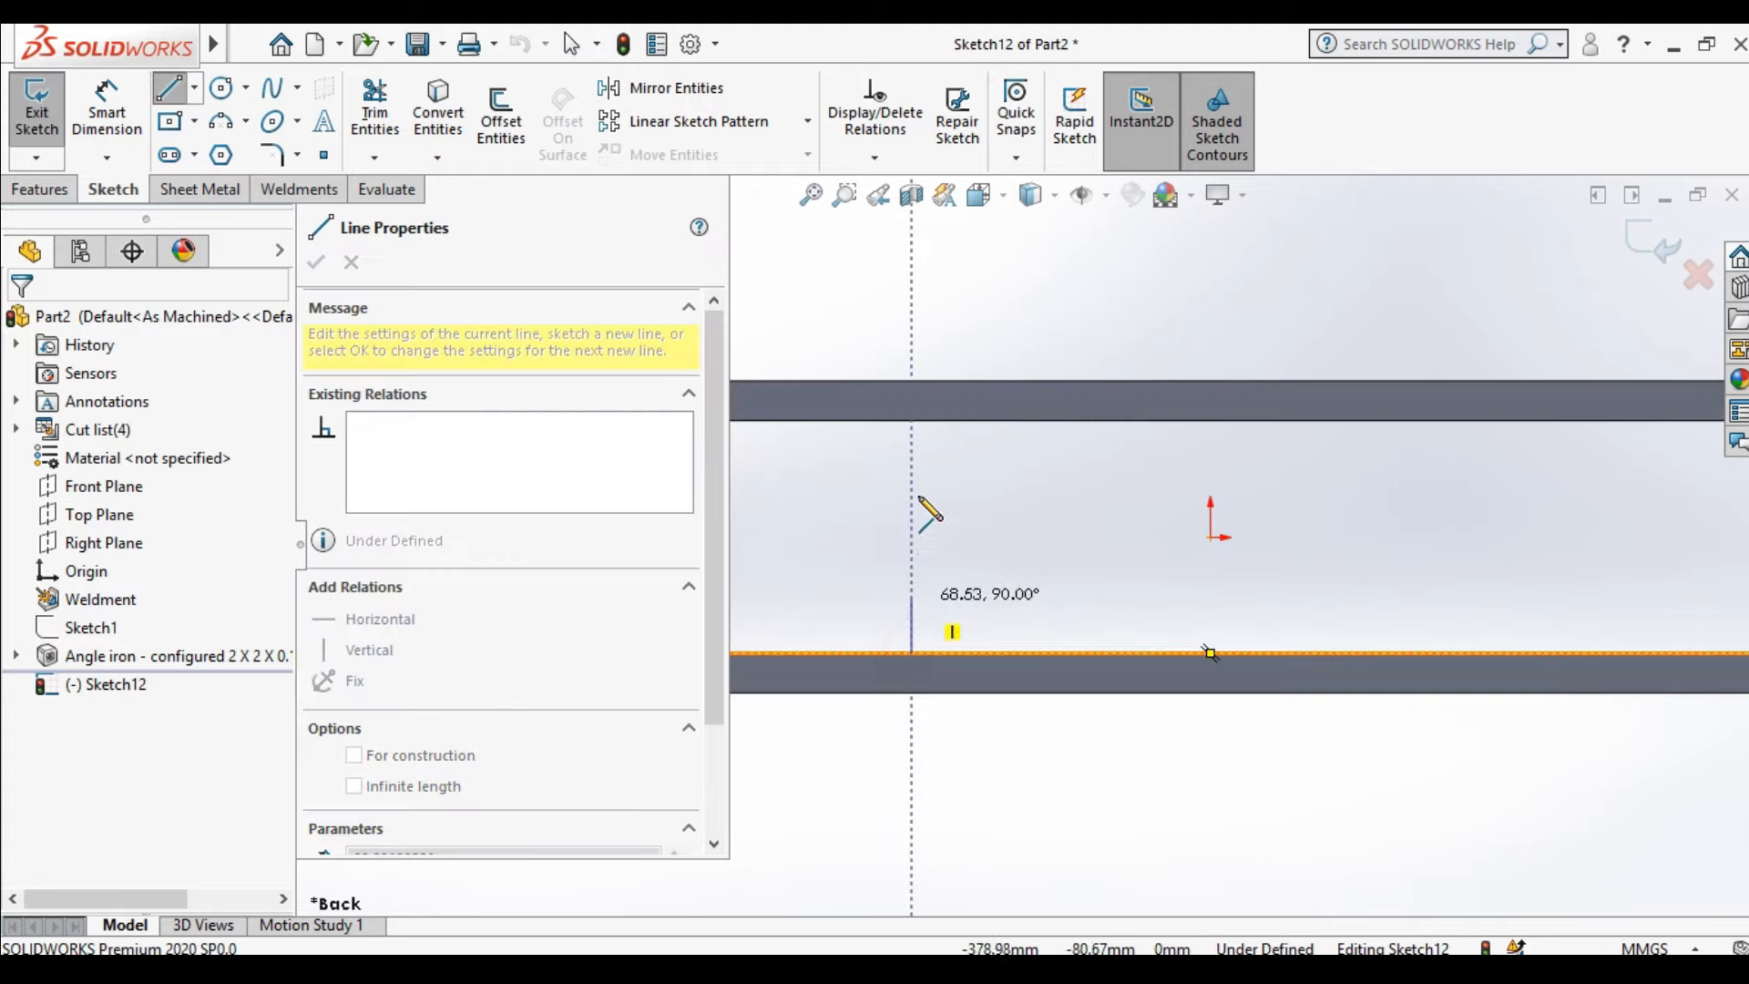
click(912, 421)
right_click(914, 363)
click(943, 476)
Dimension the vertical line 350 mm from the inner edge of the frame's end member
click(106, 109)
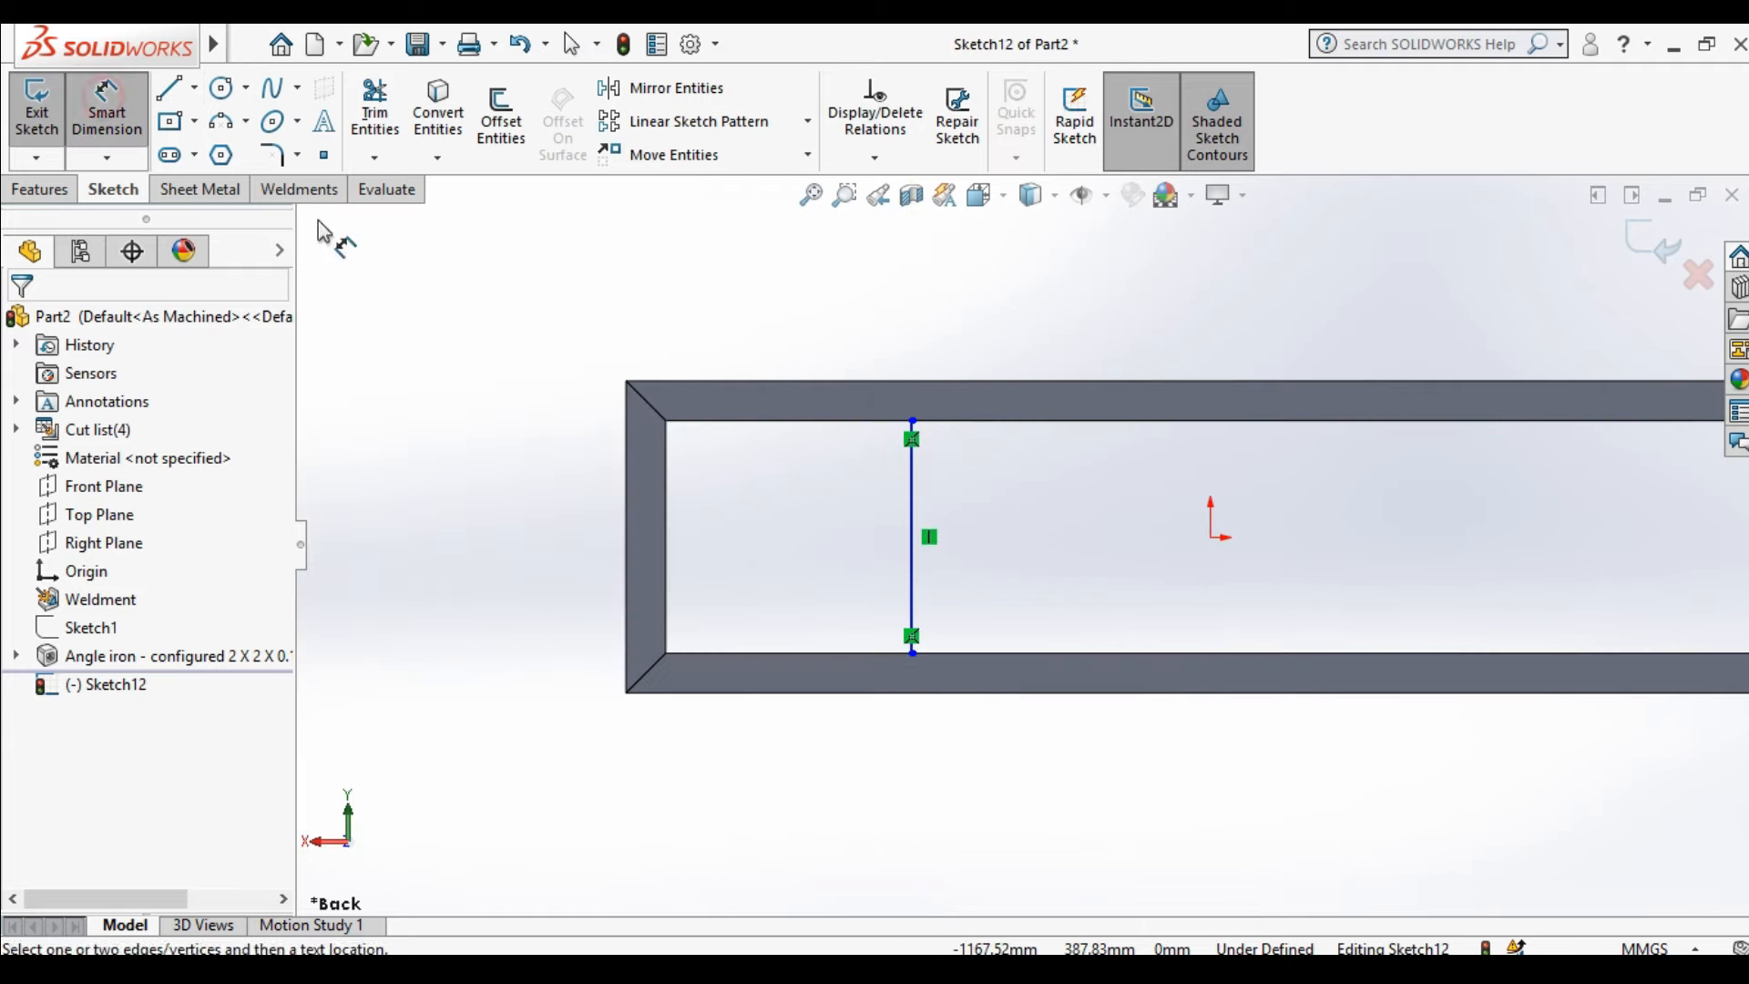
click(669, 485)
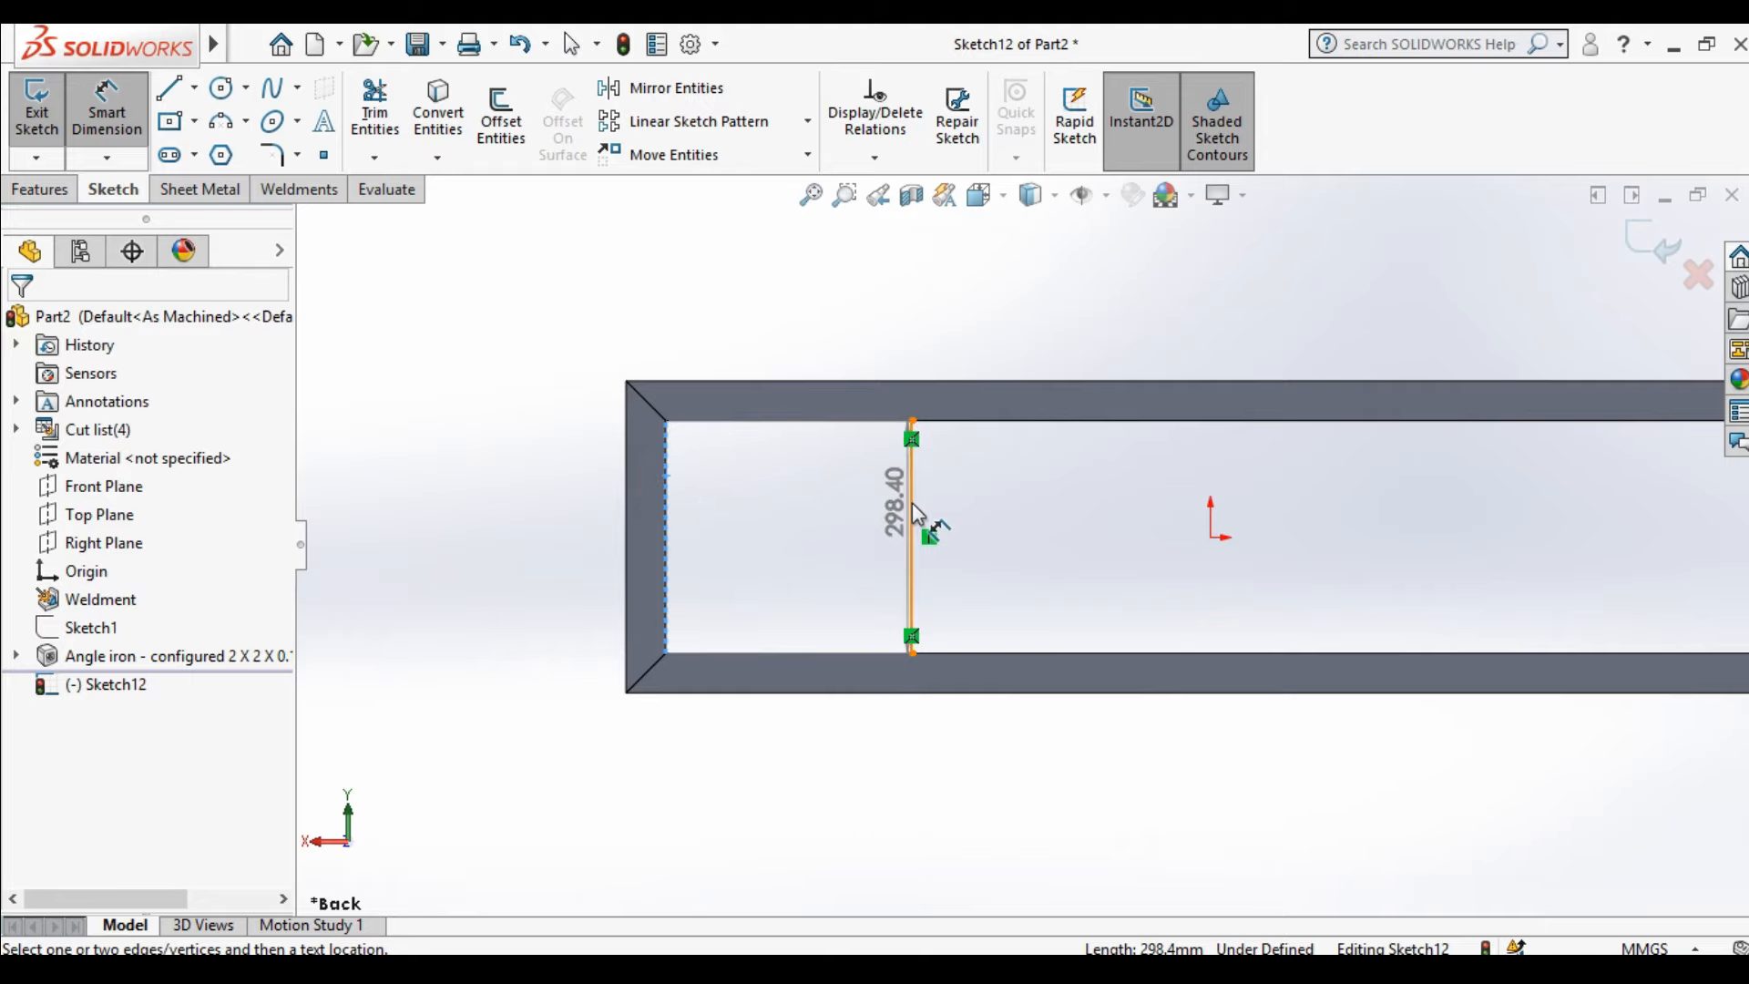
click(912, 515)
click(870, 305)
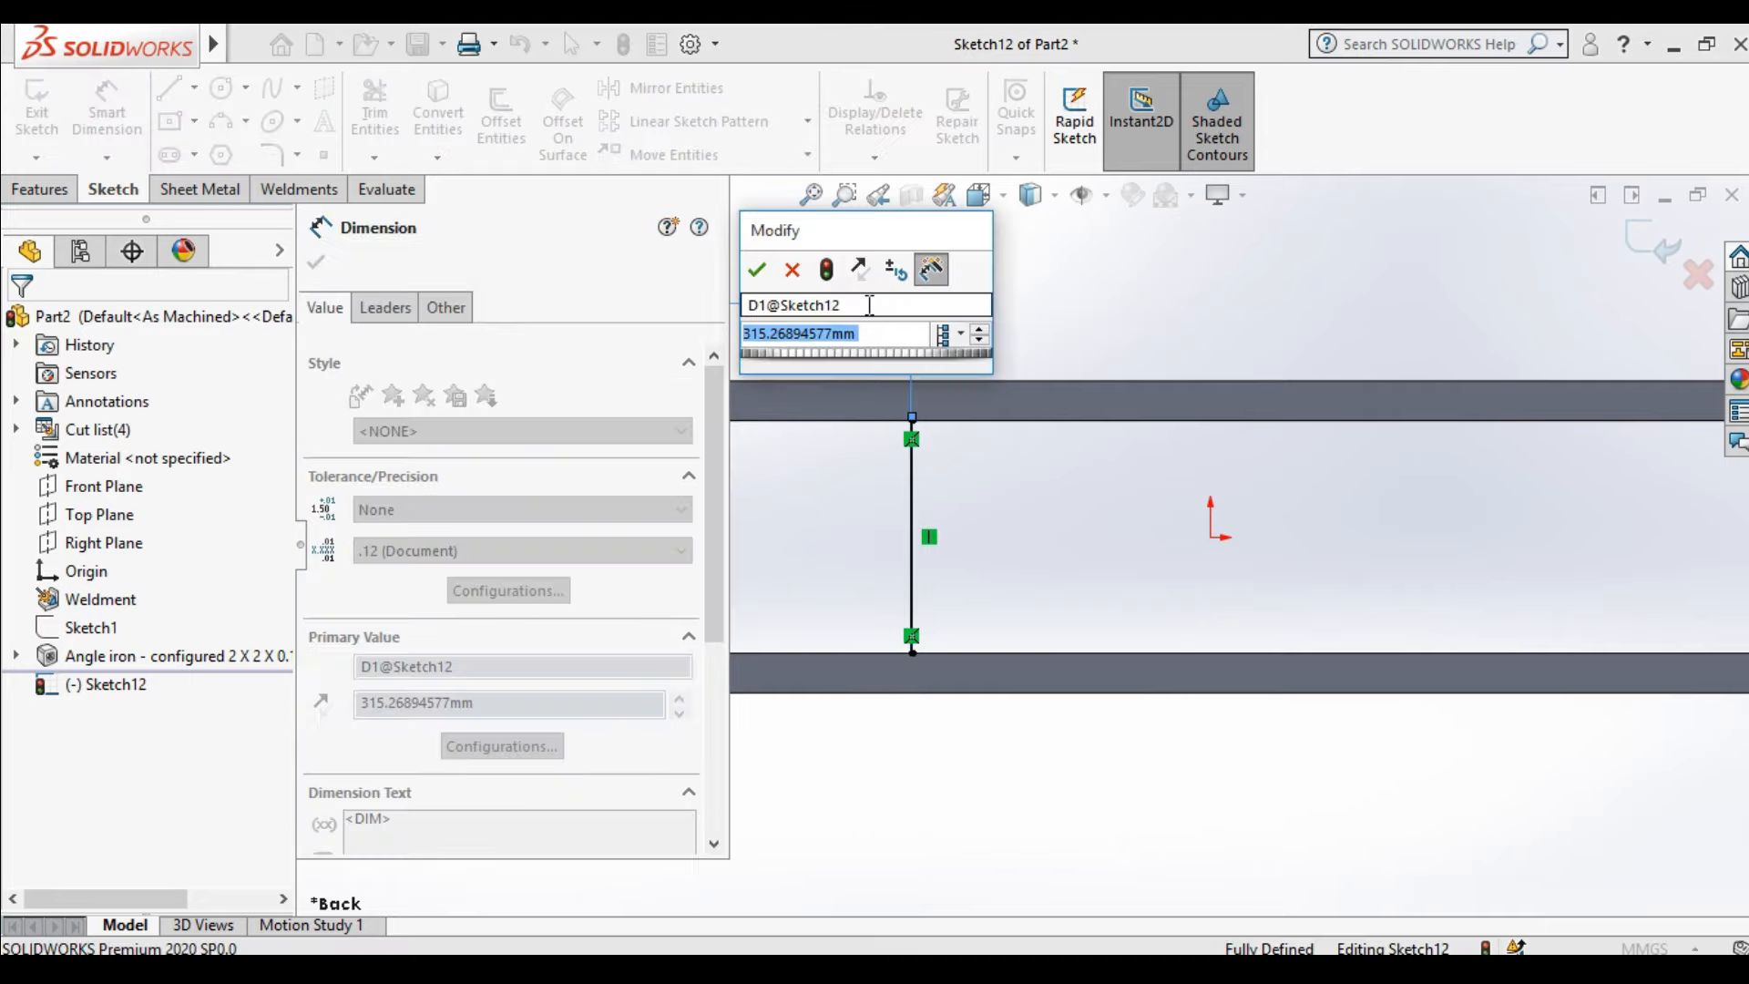
text(350)
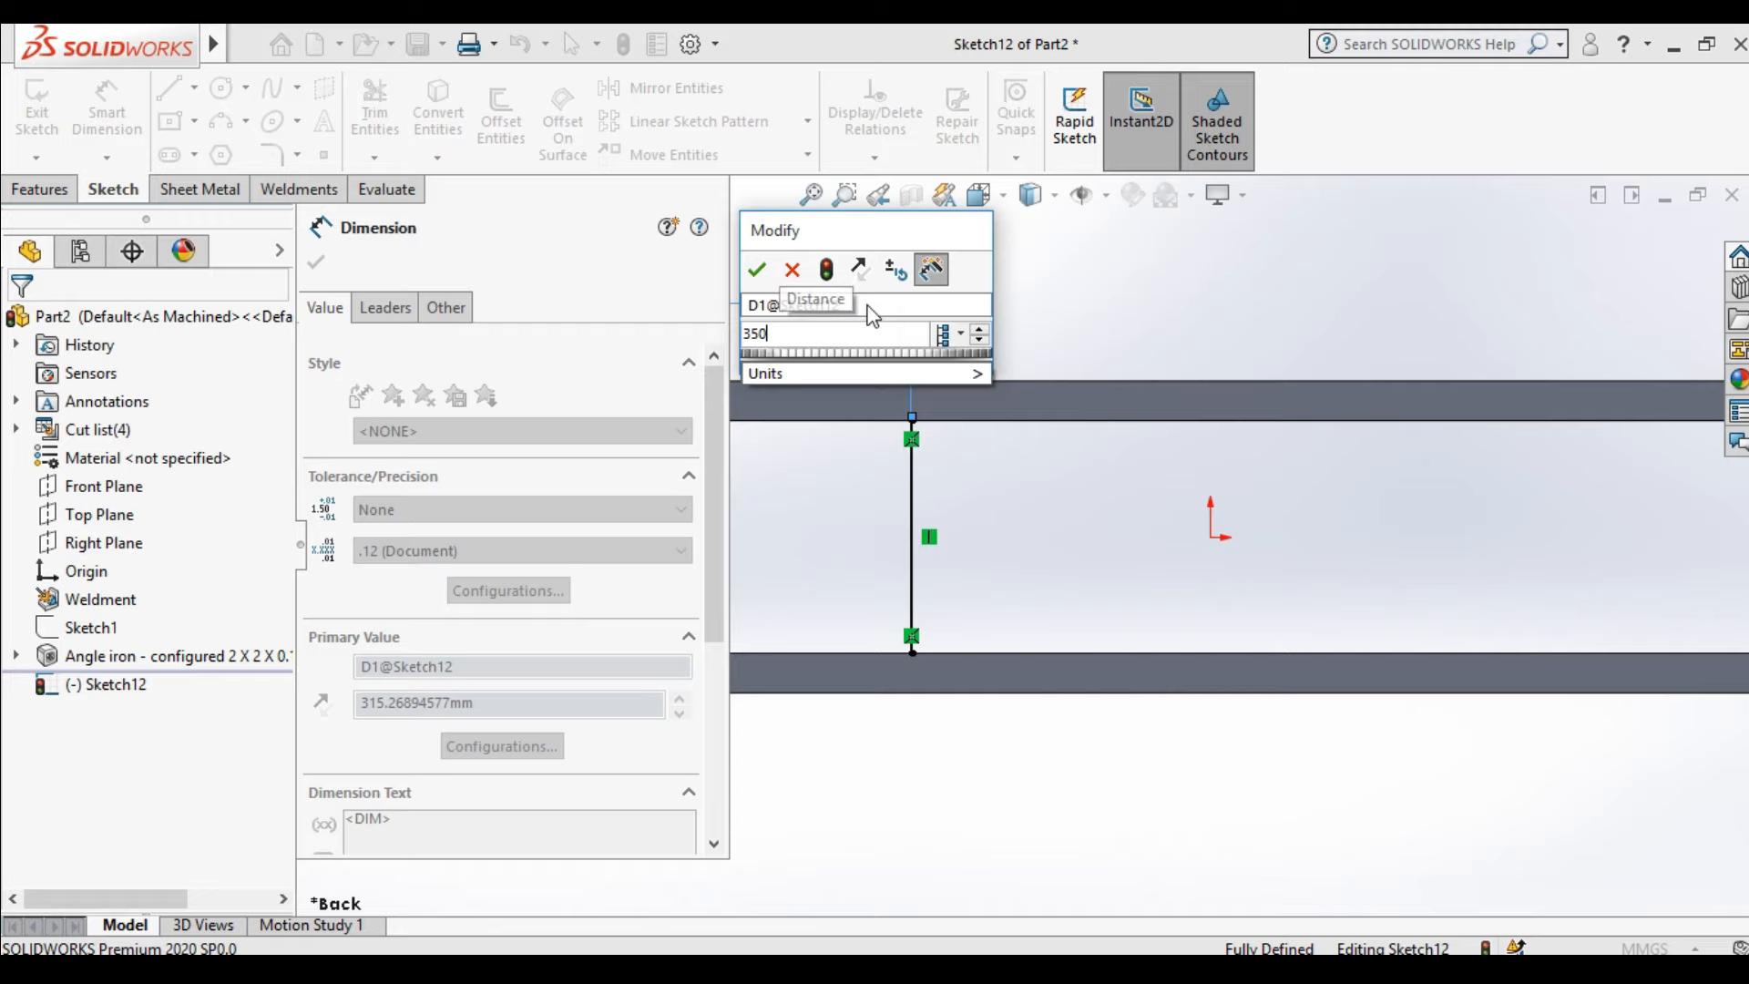
key(Return)
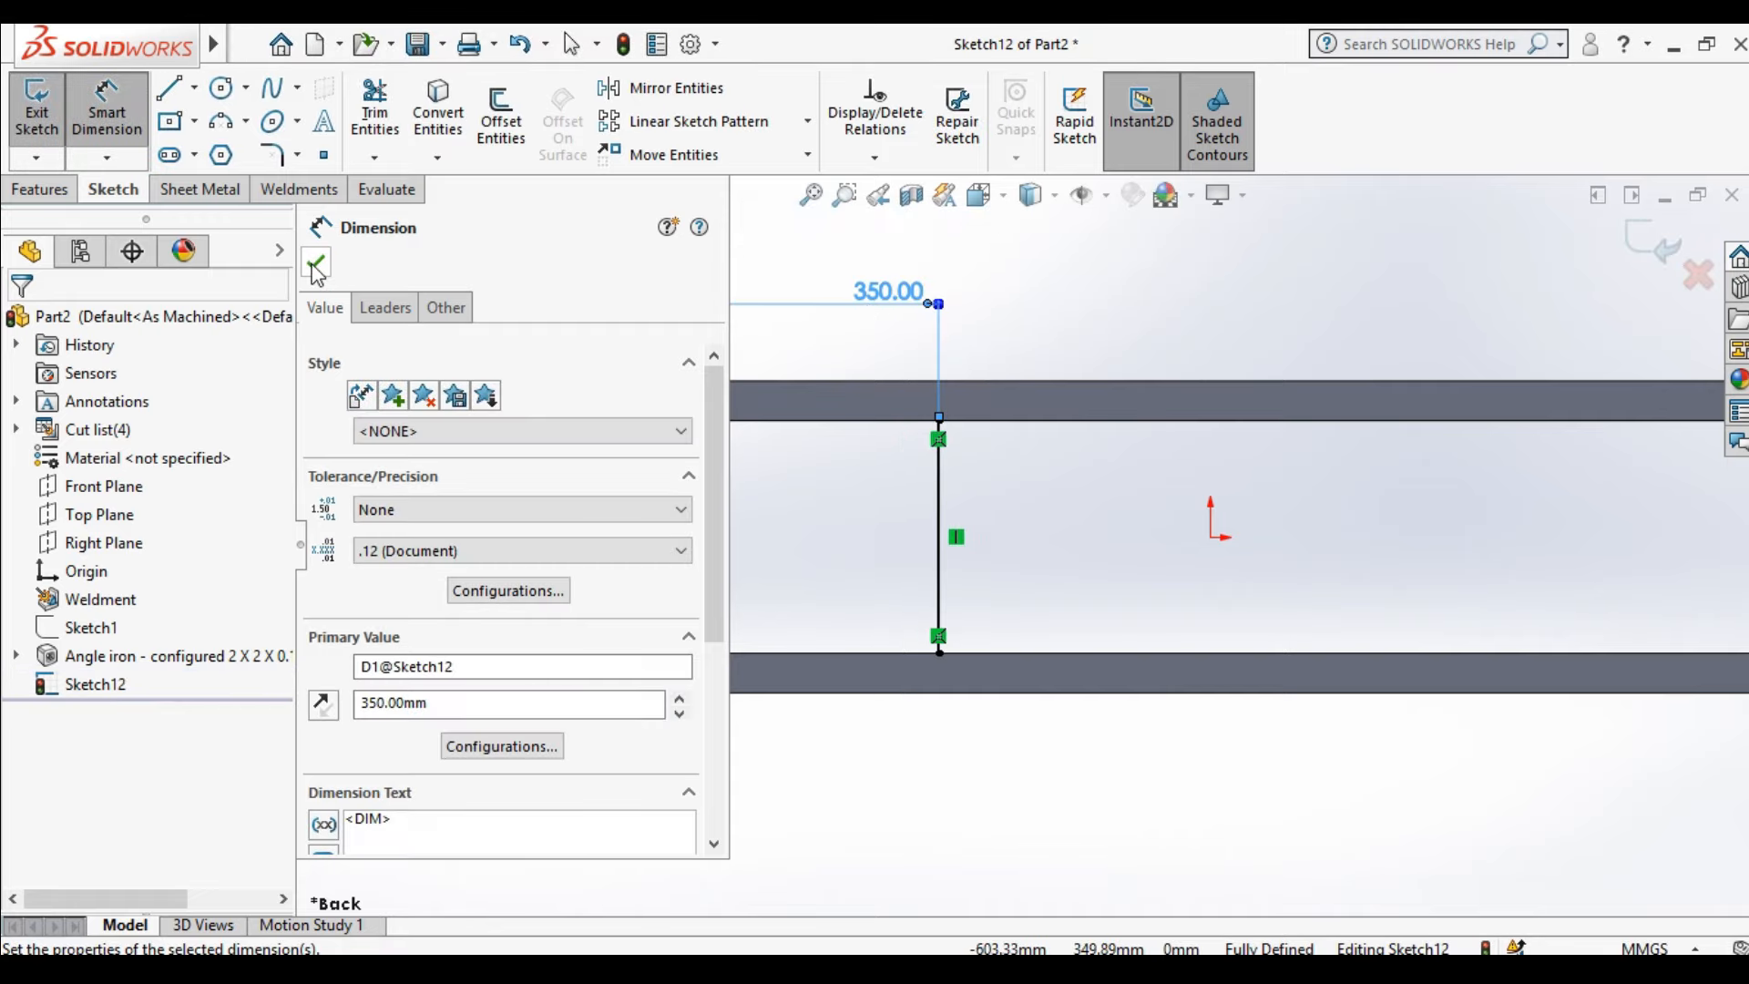
click(314, 264)
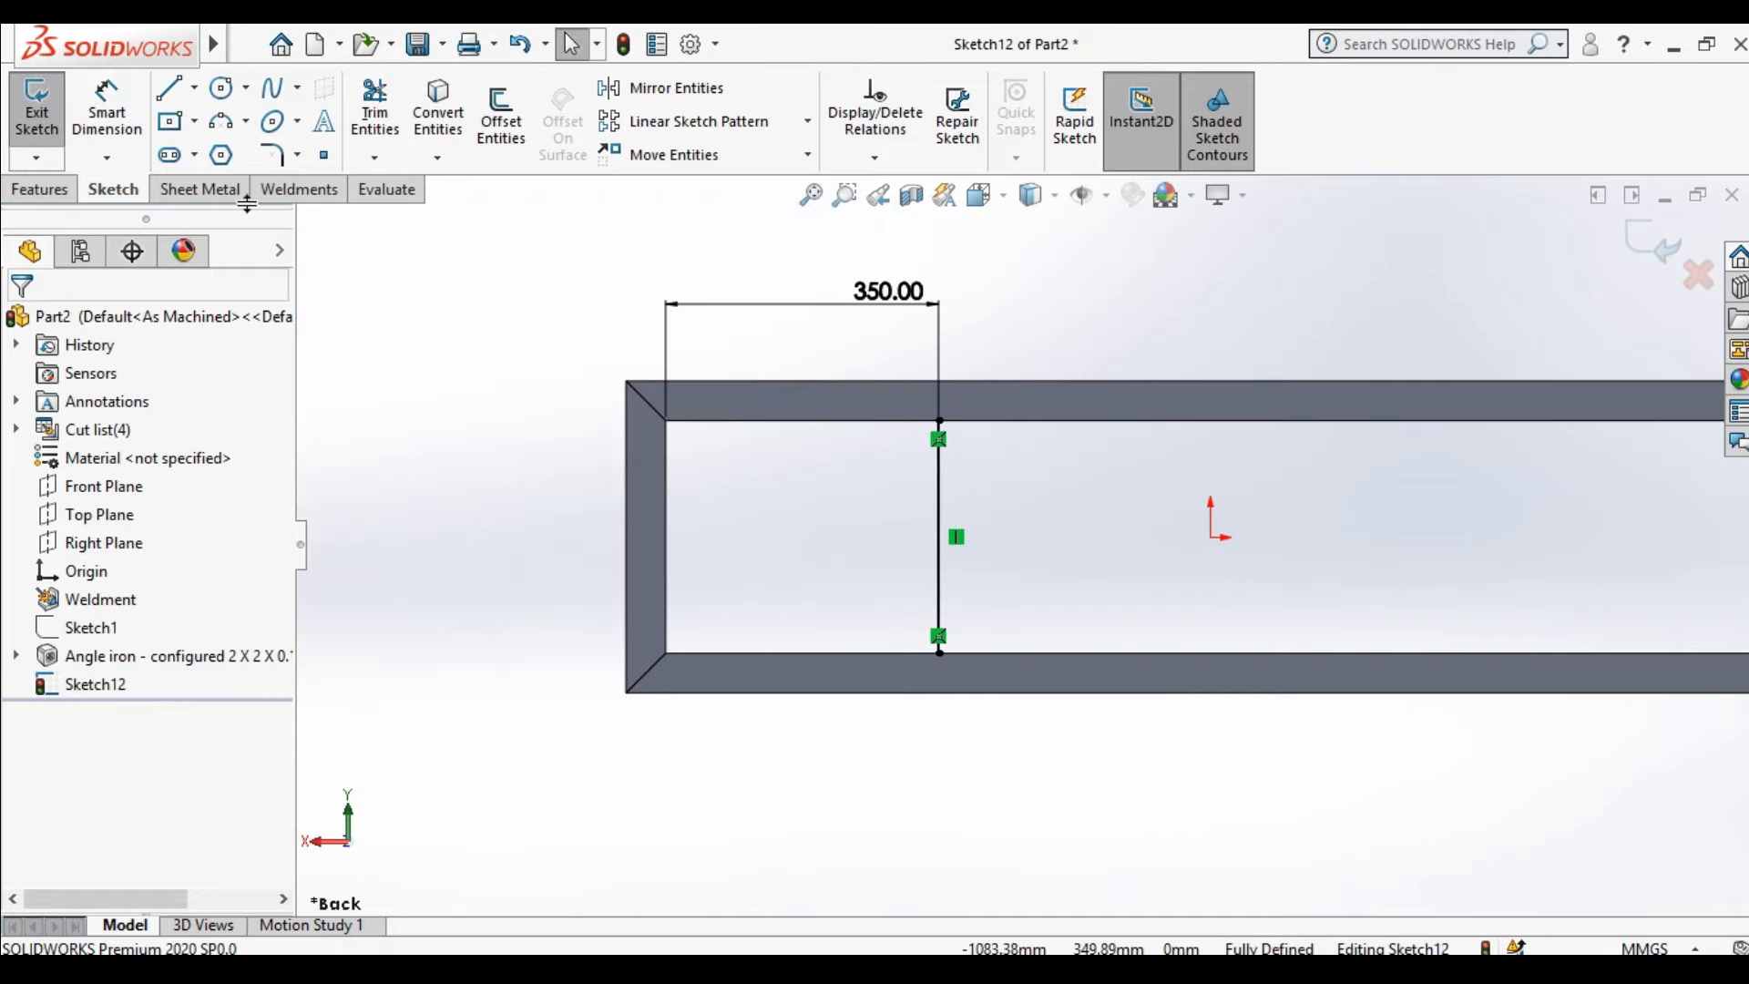
Close the sketch and start a 2 x 2 x 0.125 angle iron structural member along the vertical line
click(40, 116)
click(189, 113)
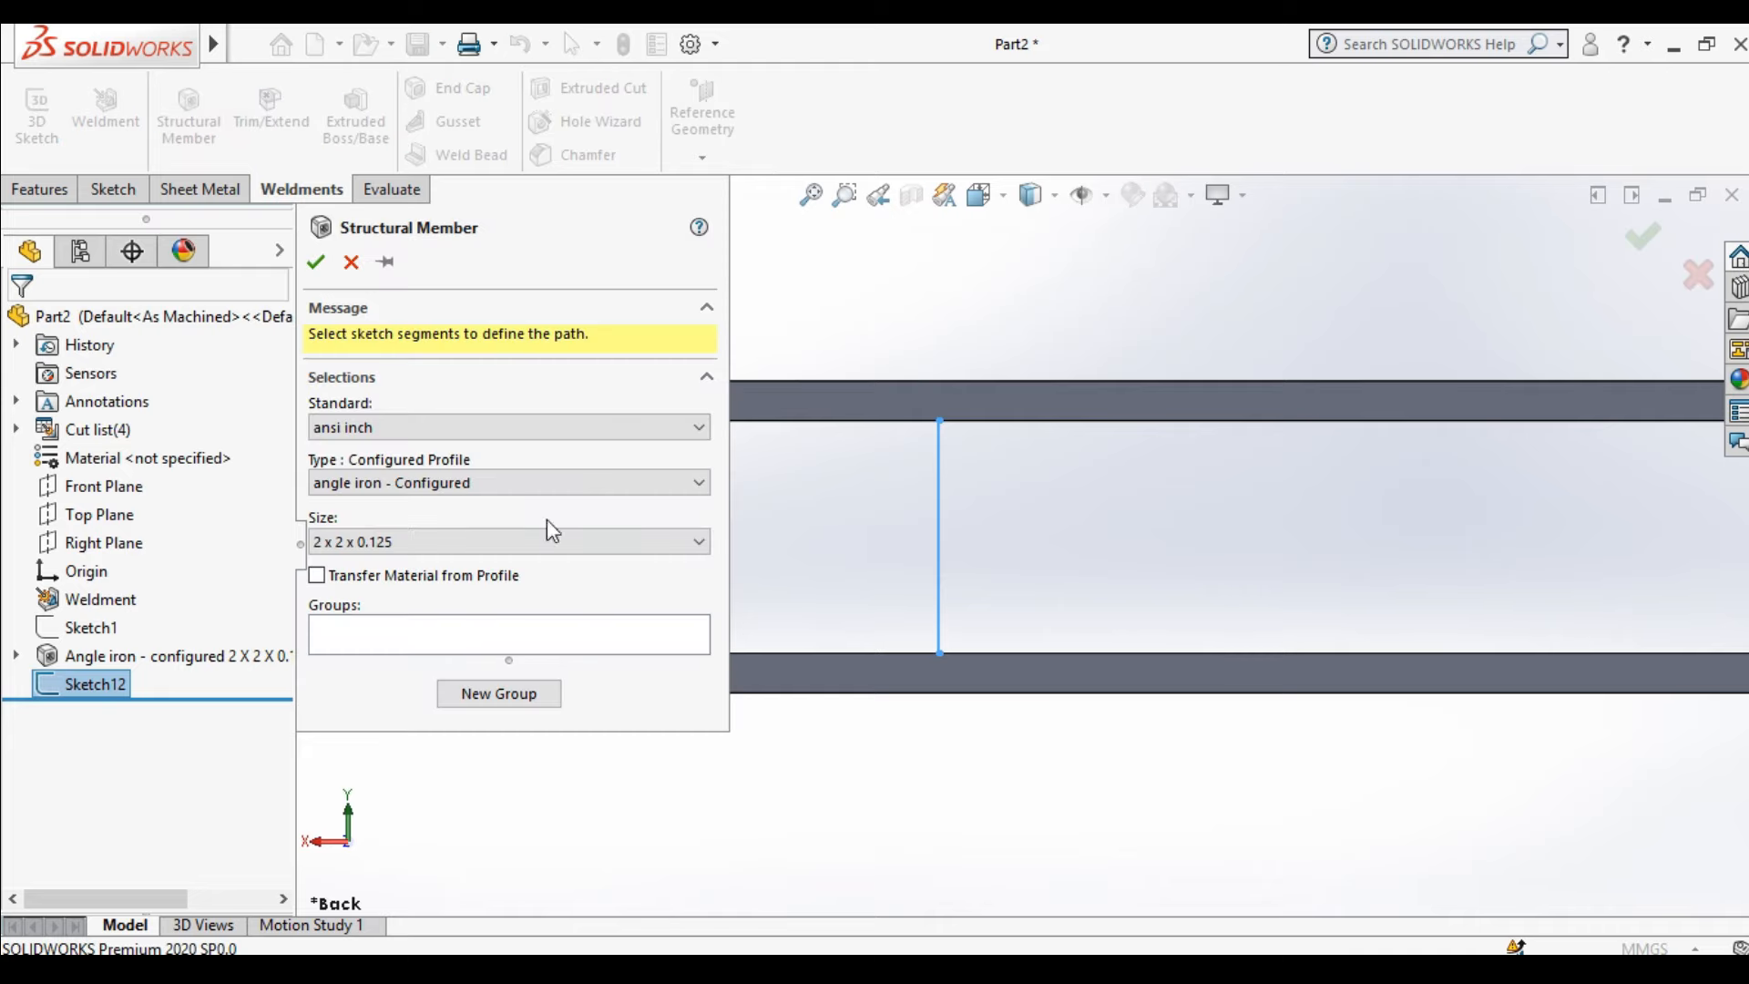
click(940, 536)
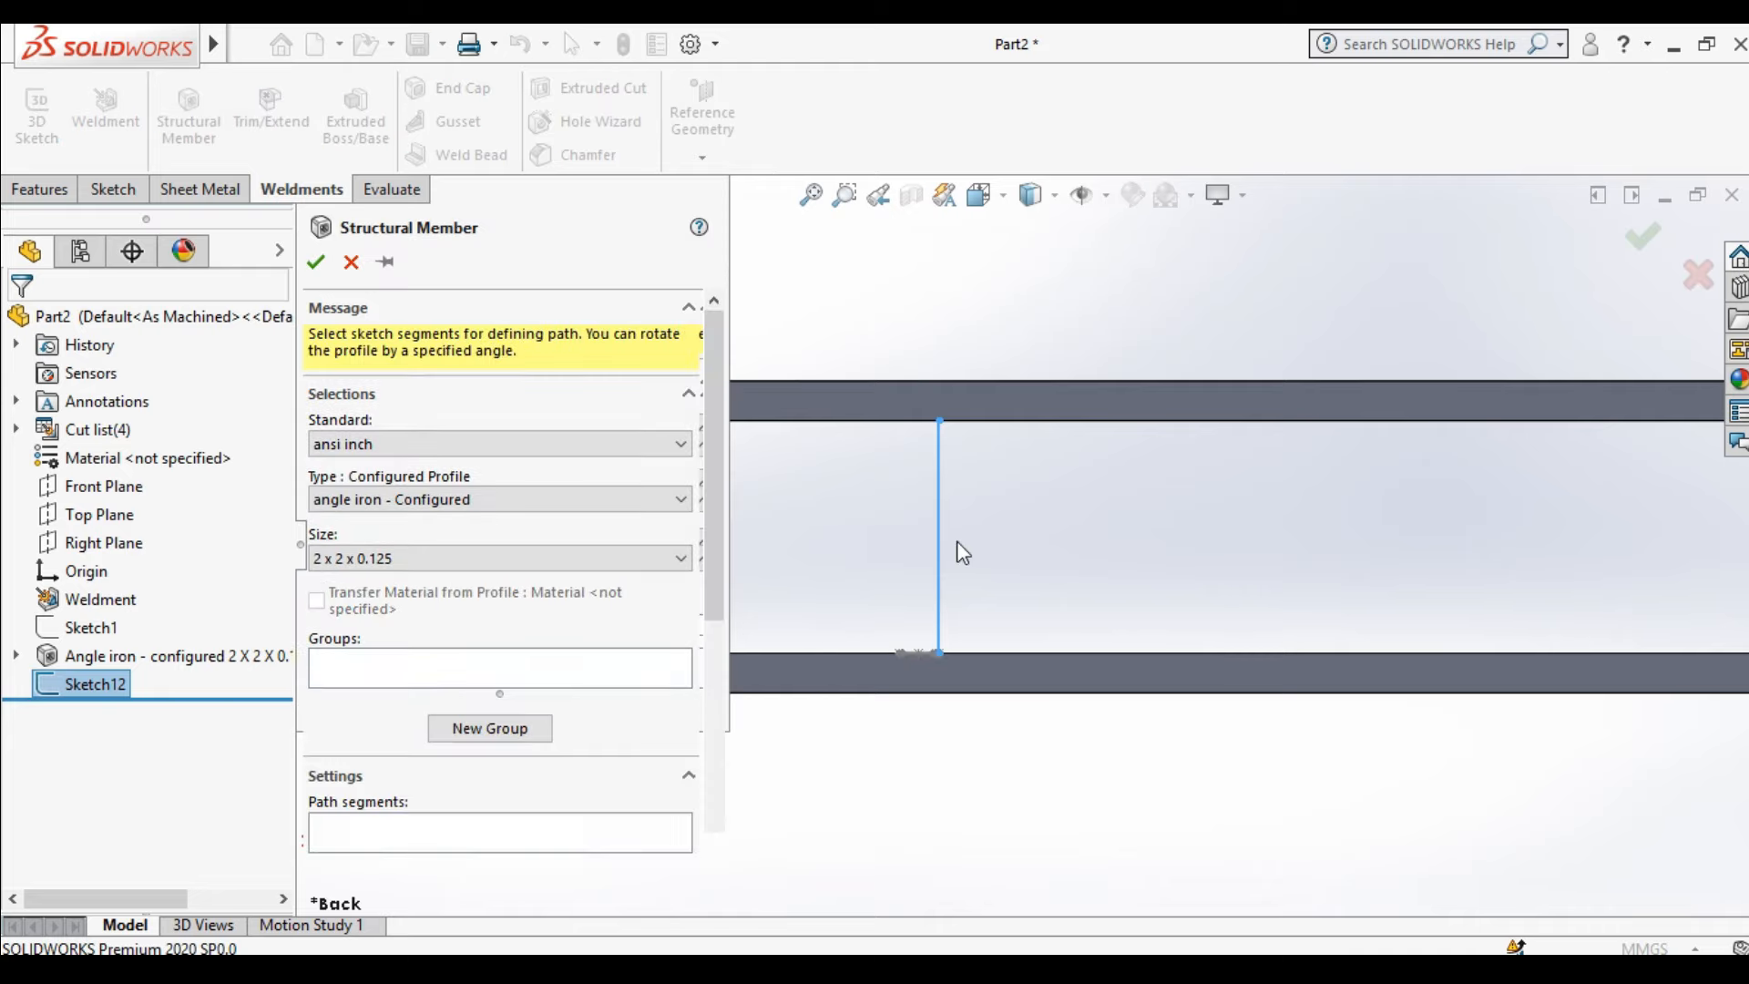
middle_drag(1040, 613, 643, 635)
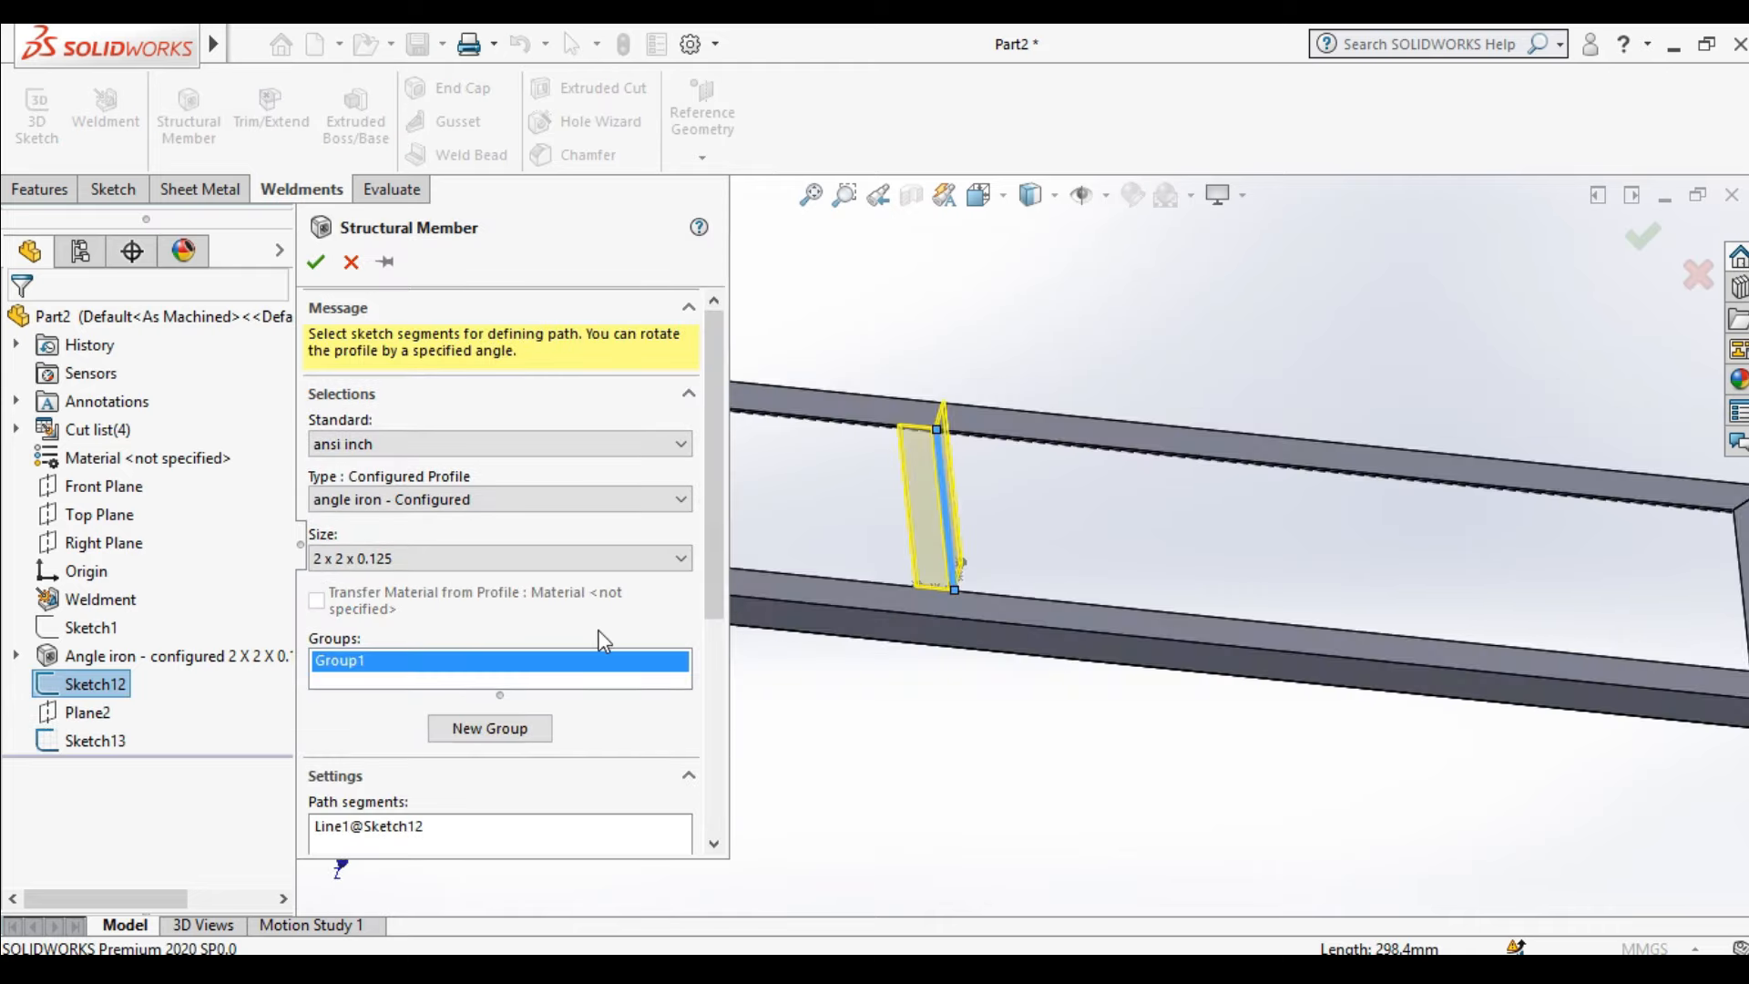
Create the cross member with its profile rotated 270 degrees and hide its path sketch
drag(706, 594, 707, 808)
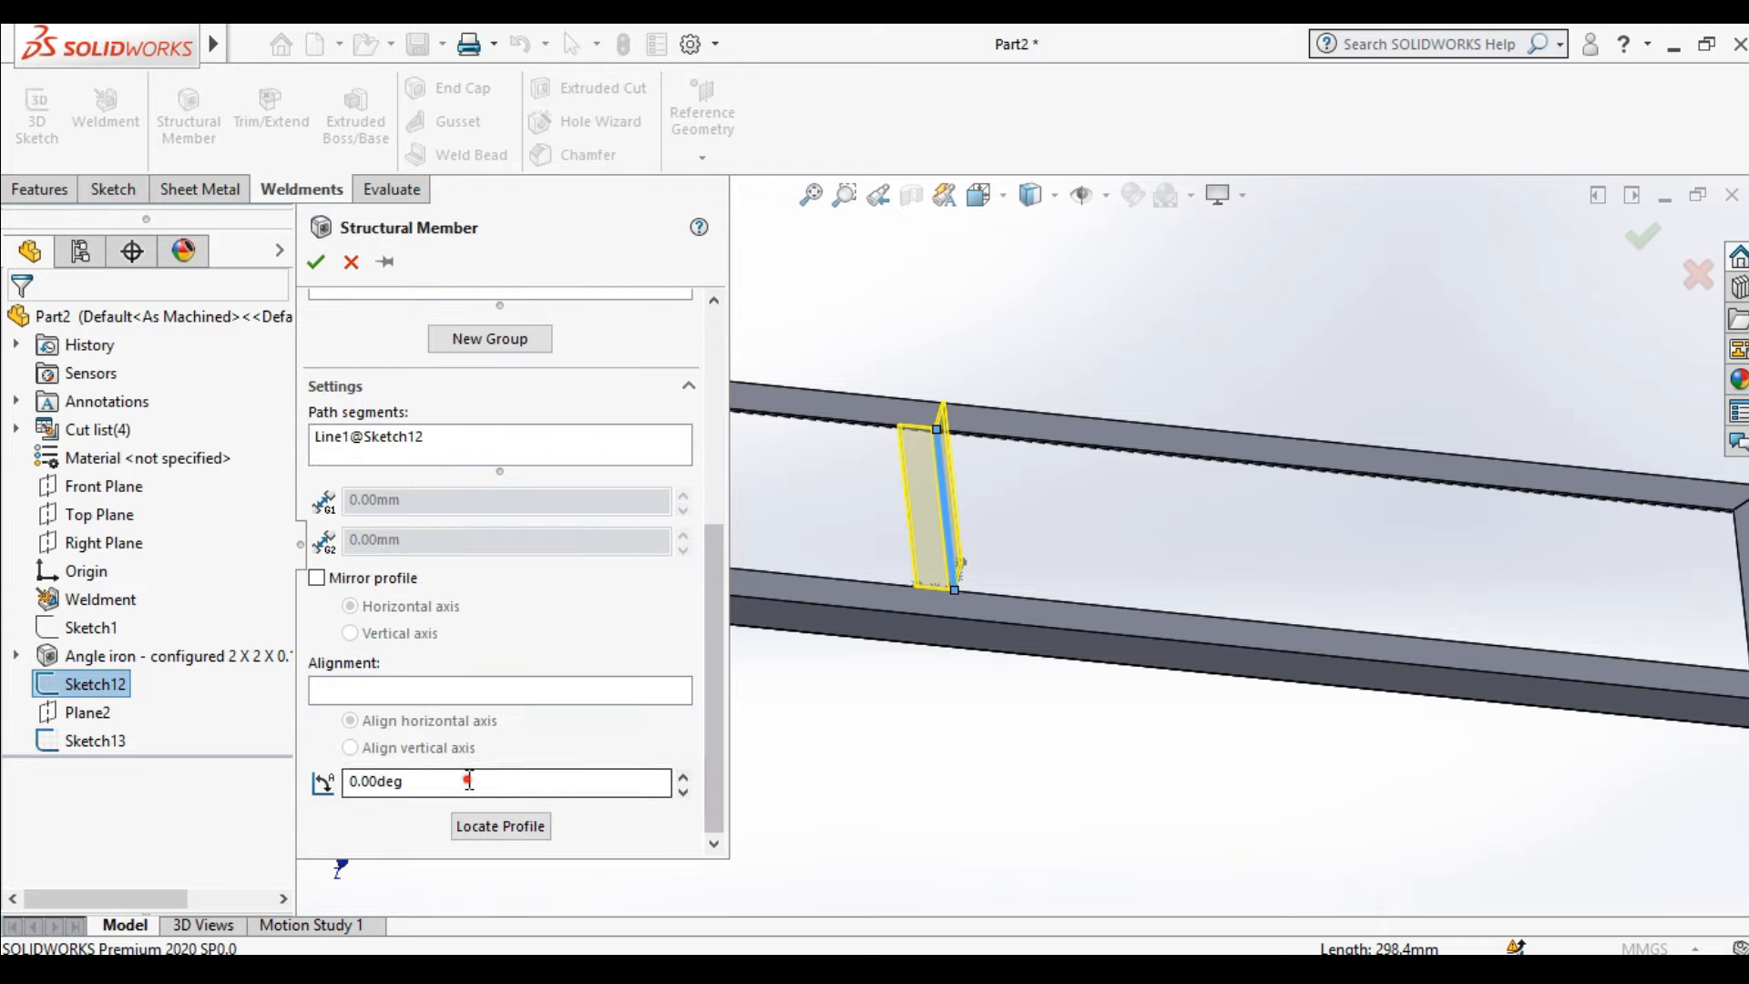
text(90)
key(Return)
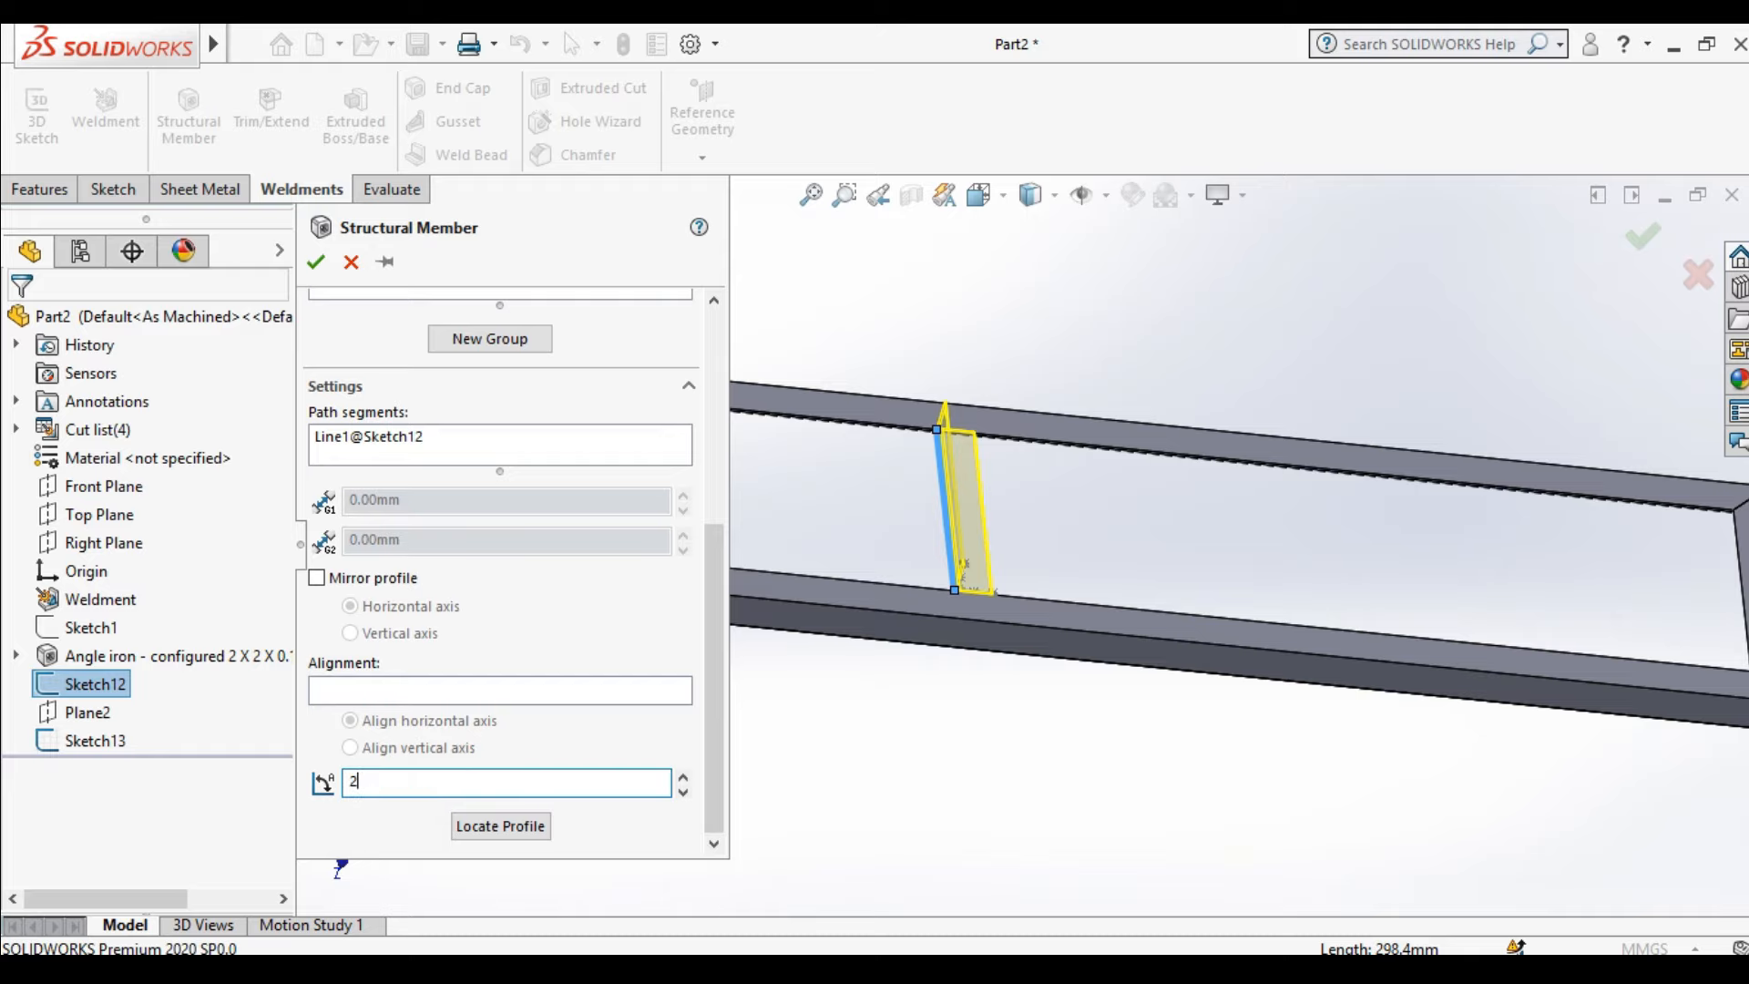
key(Return)
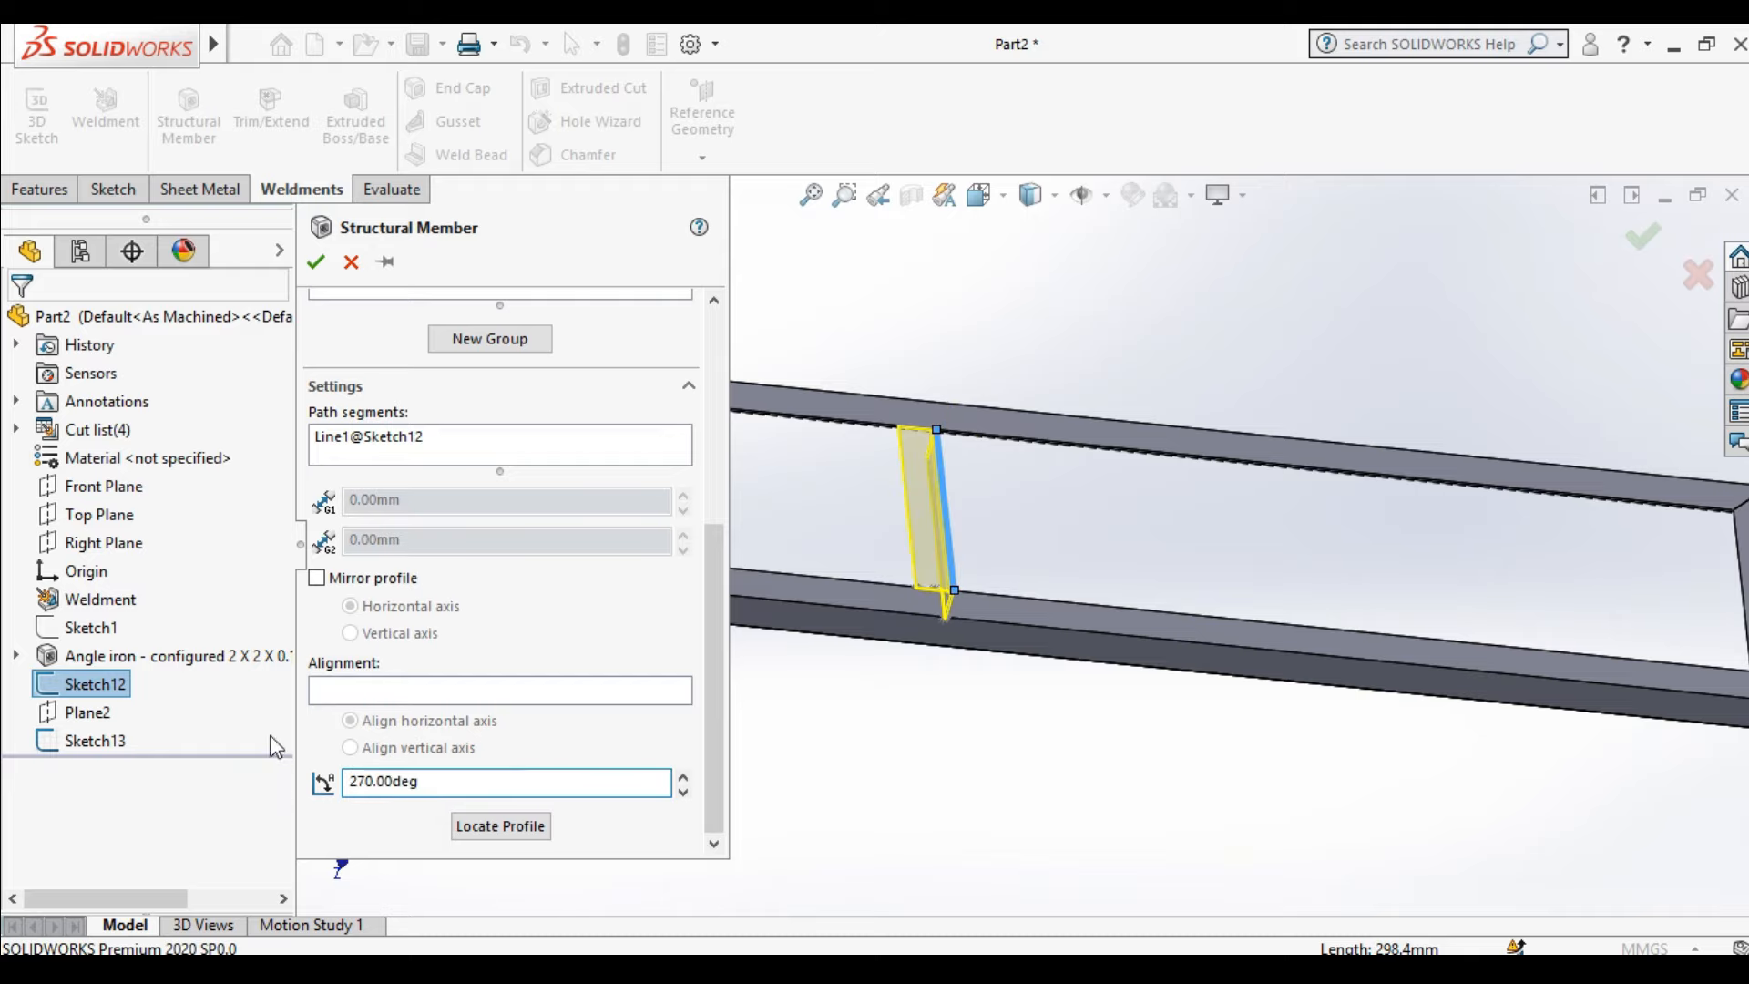
click(318, 263)
click(432, 567)
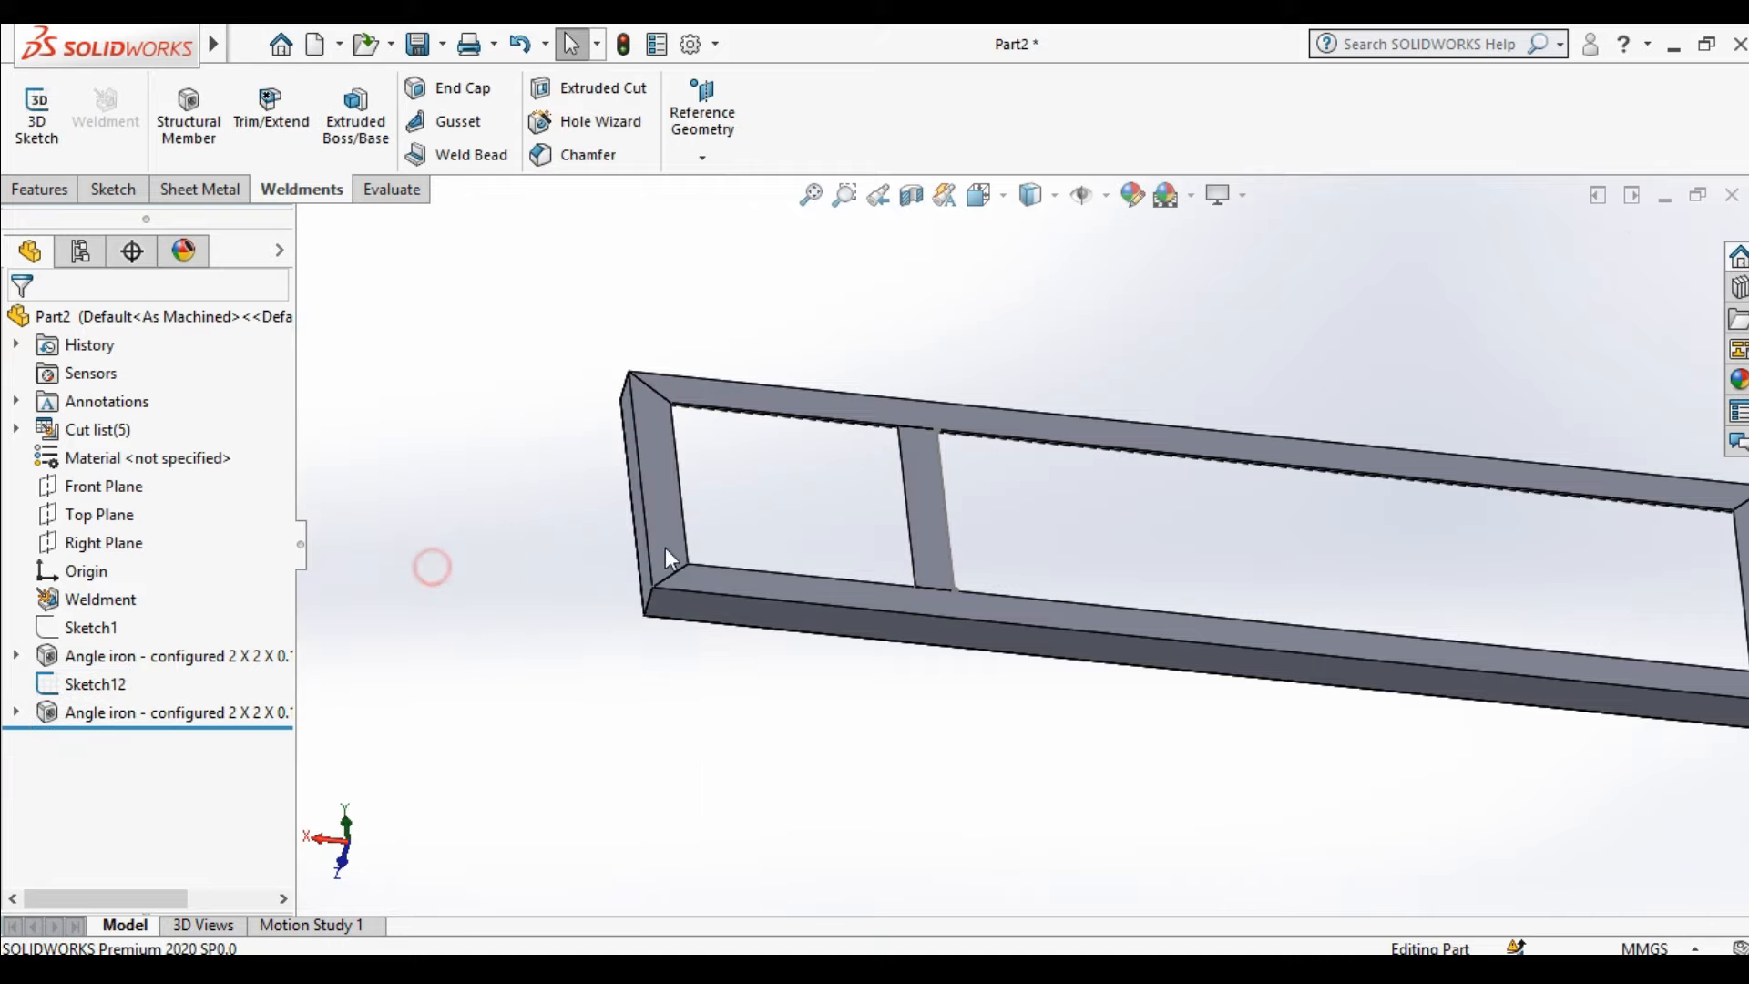
right_click(945, 489)
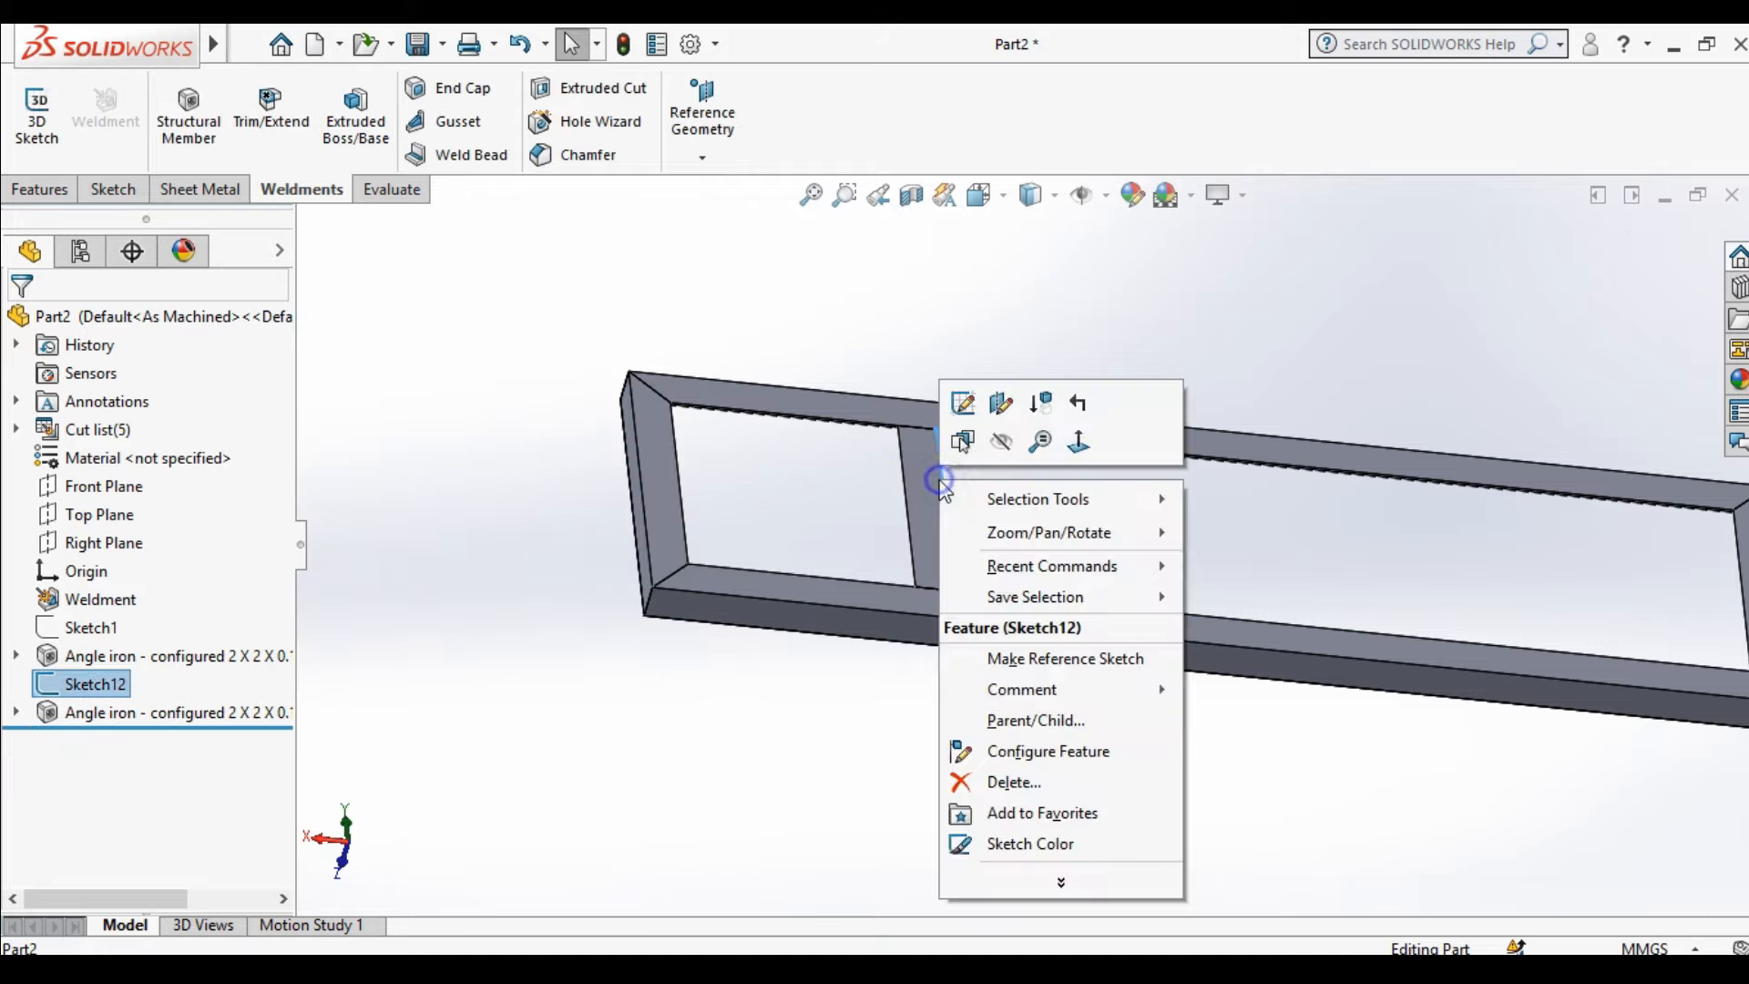
click(999, 449)
Start a new sketch on the flat face of the frame's end member nearest the cross member
middle_drag(834, 685, 921, 653)
scroll(920, 654, down, 3)
click(634, 417)
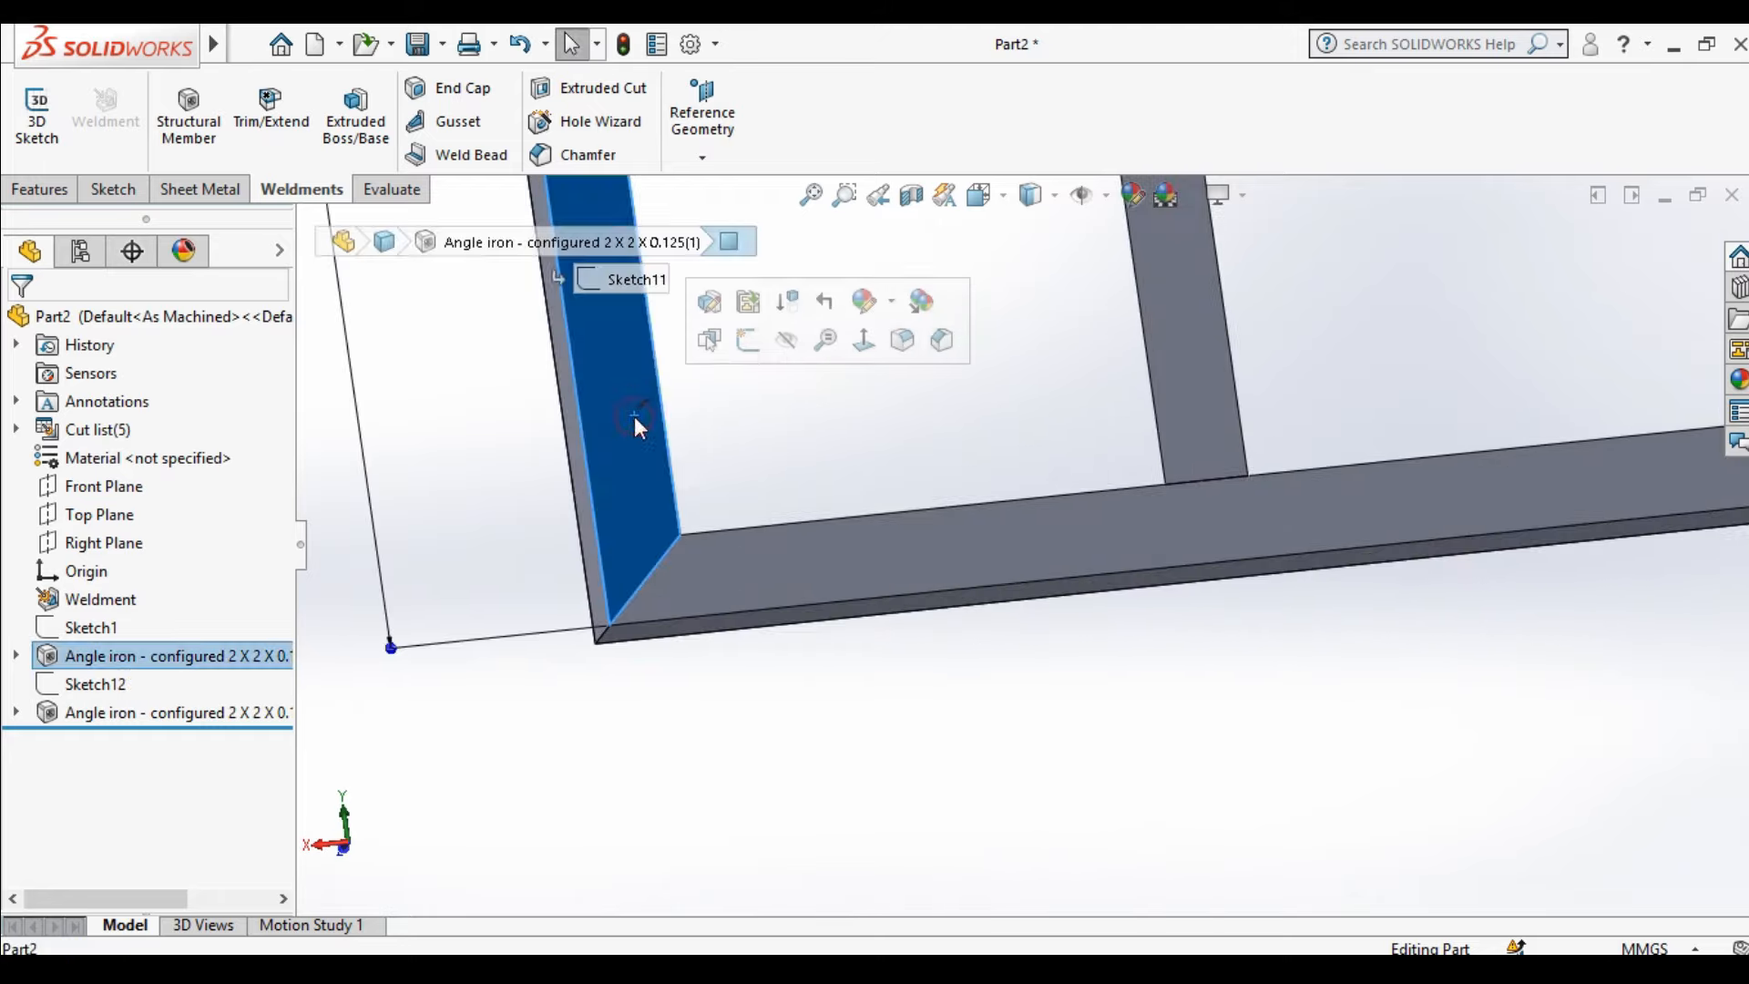
click(755, 347)
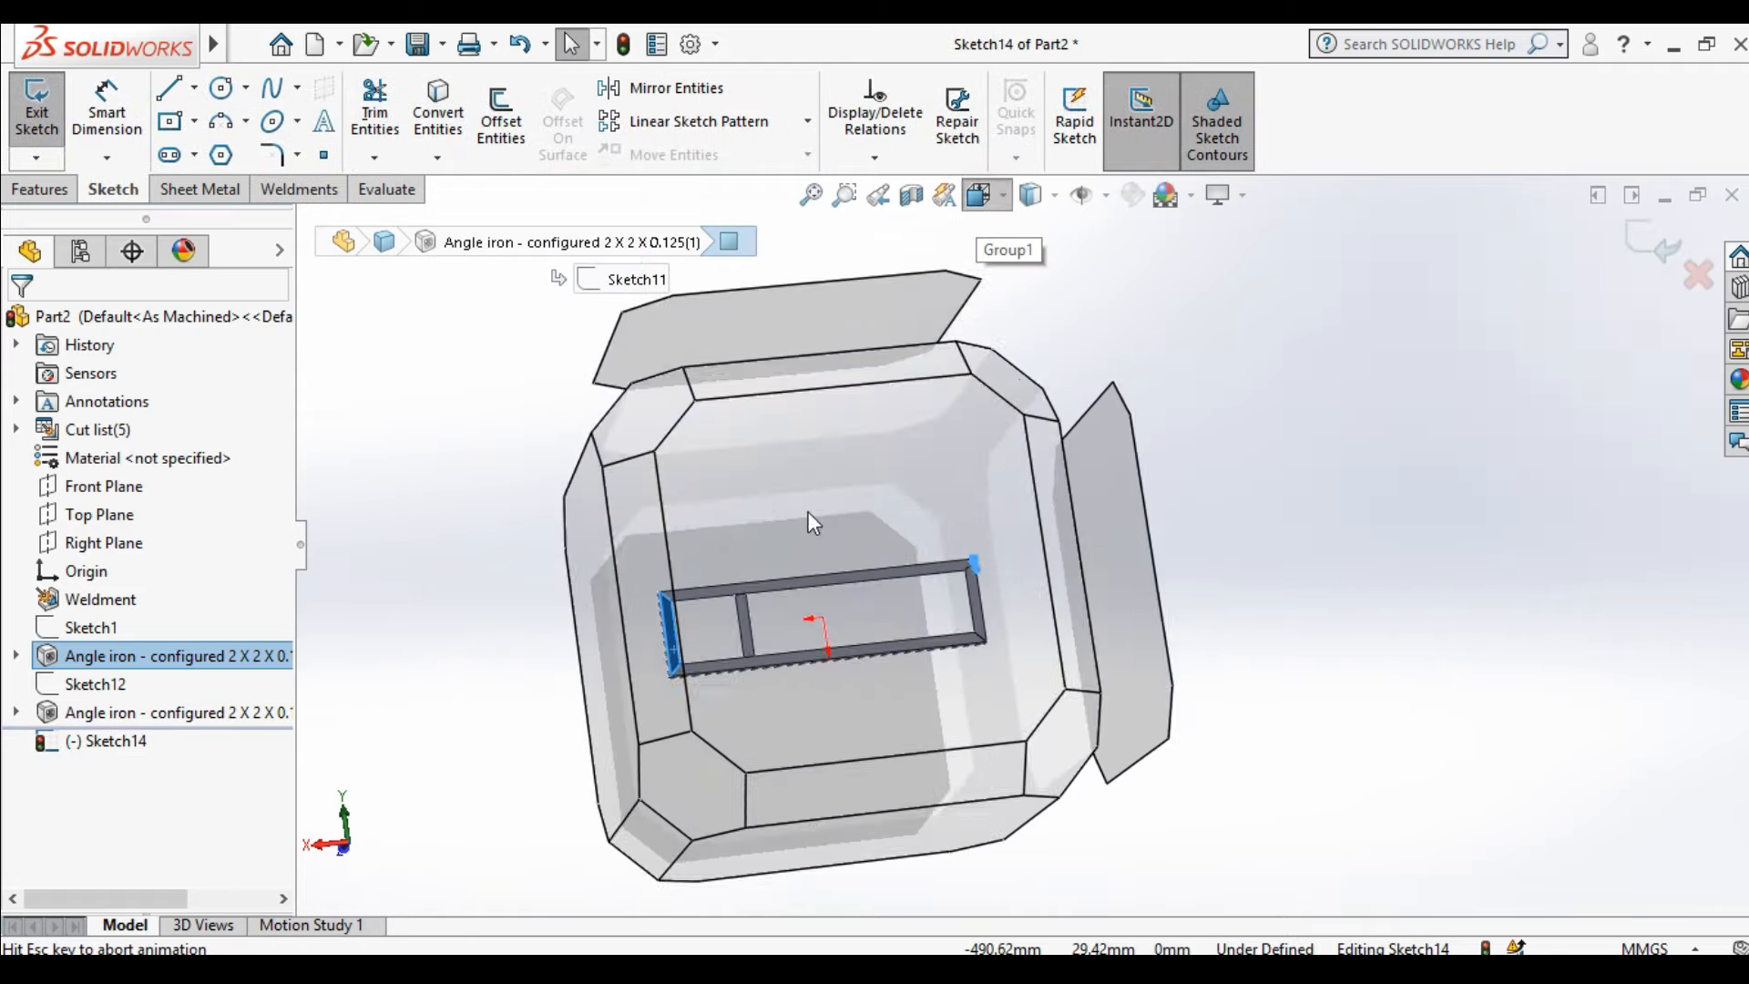
click(793, 561)
click(560, 539)
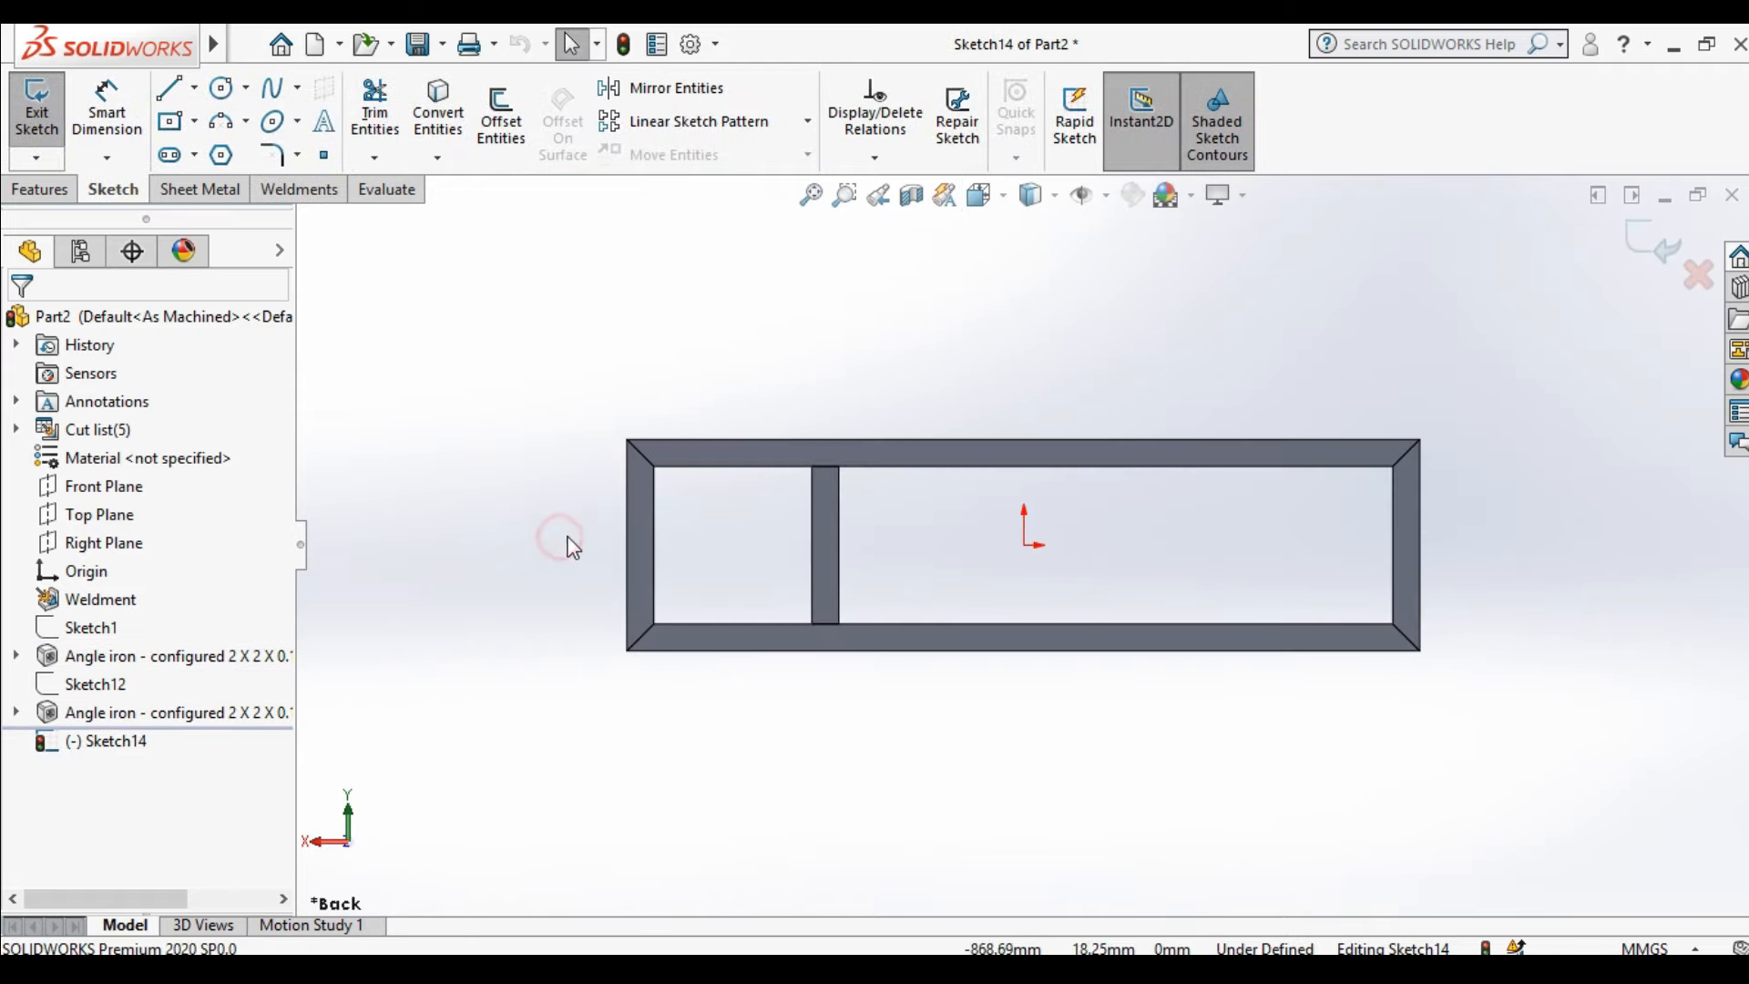
Draw a horizontal centerline about 457 mm long from the midpoint of the end member's outer edge to beyond the cross member
click(195, 88)
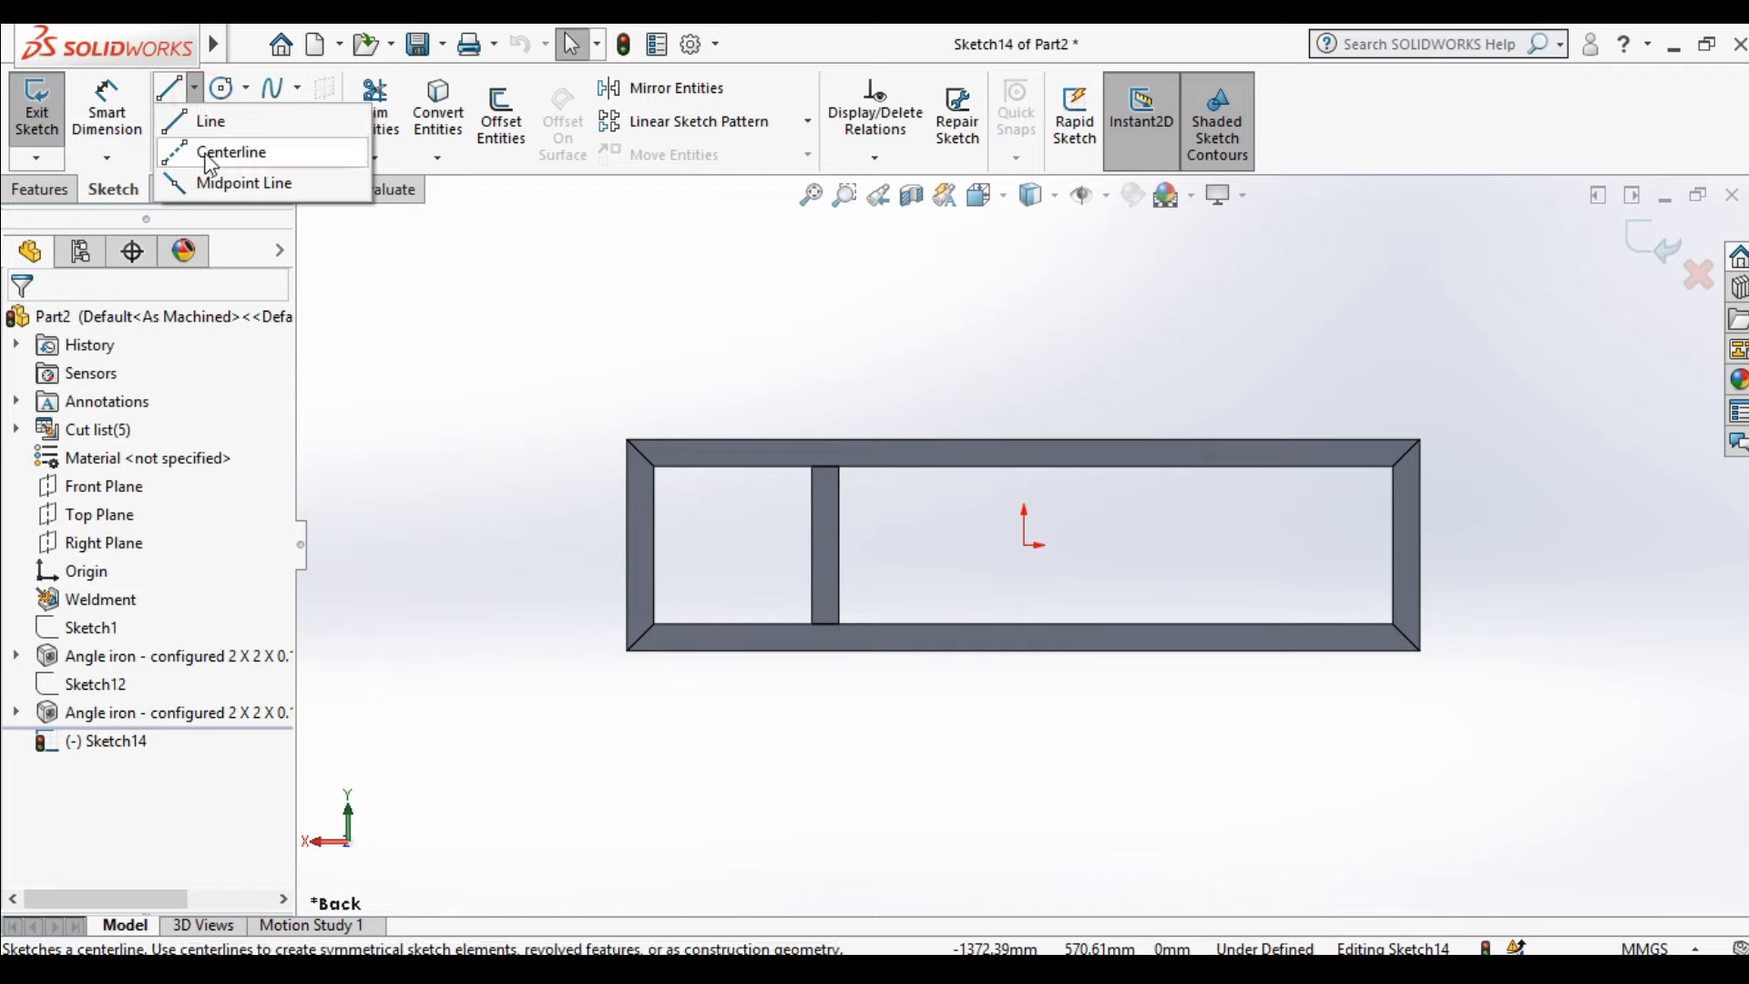
click(233, 146)
key(f)
drag(720, 437, 579, 437)
scroll(920, 602, down, 4)
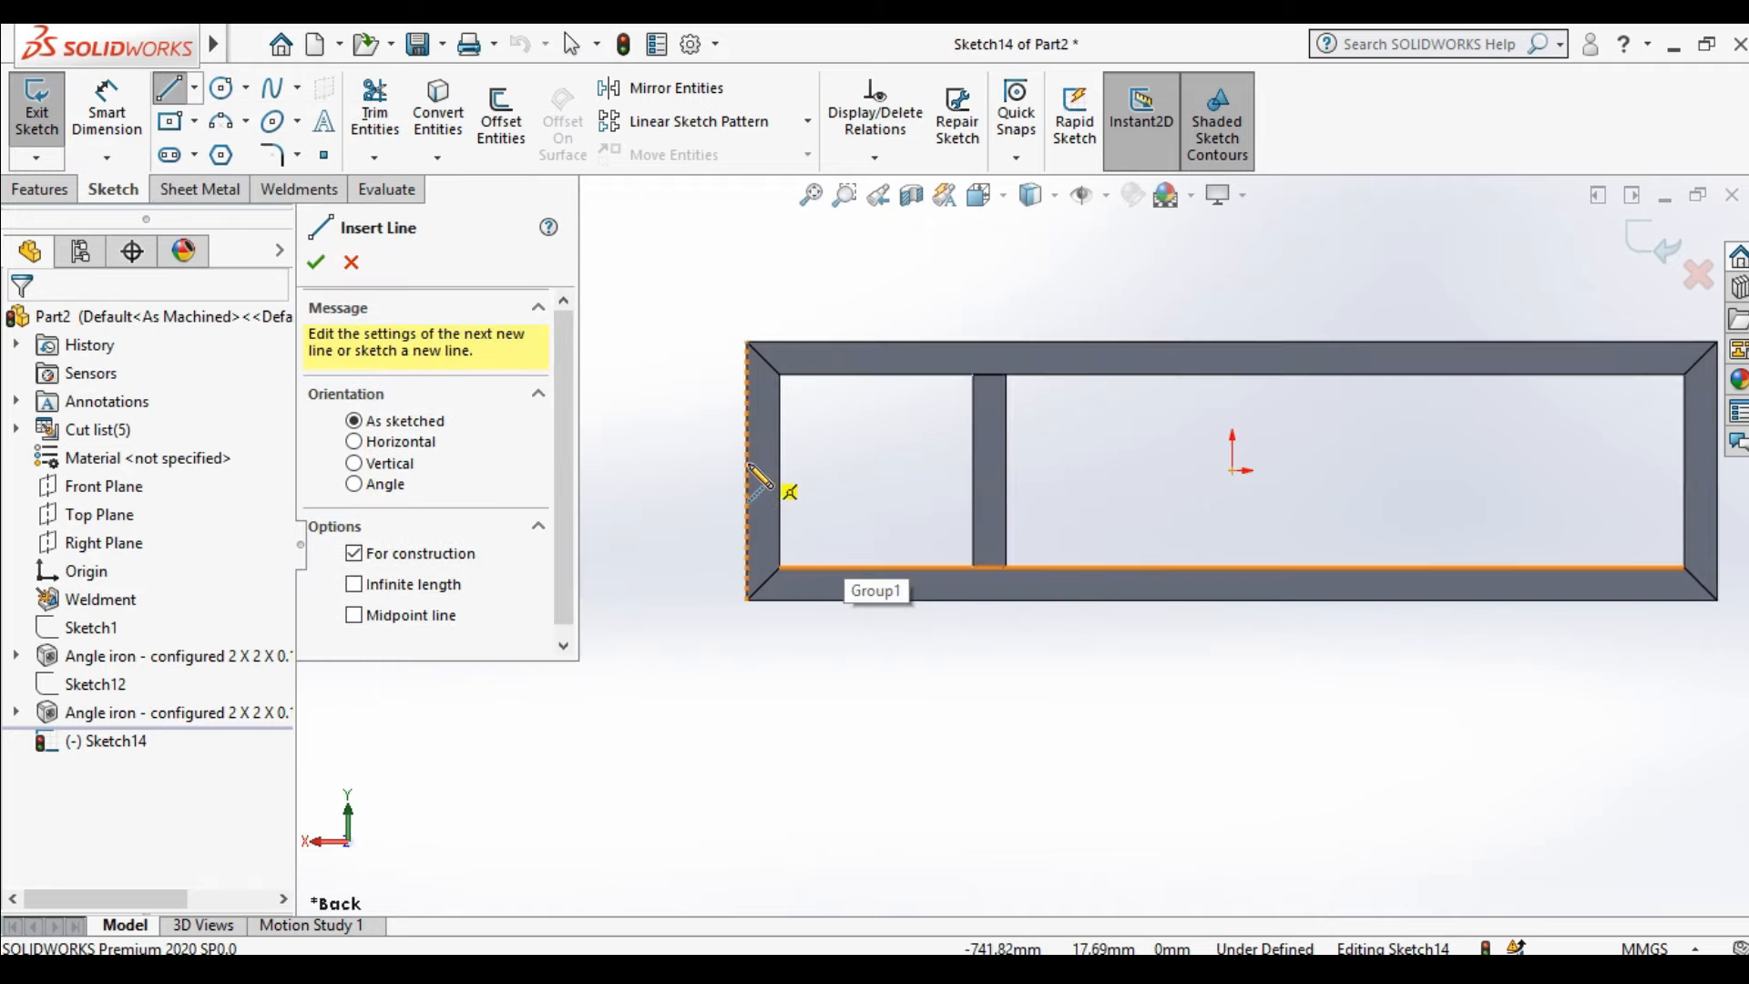
click(746, 471)
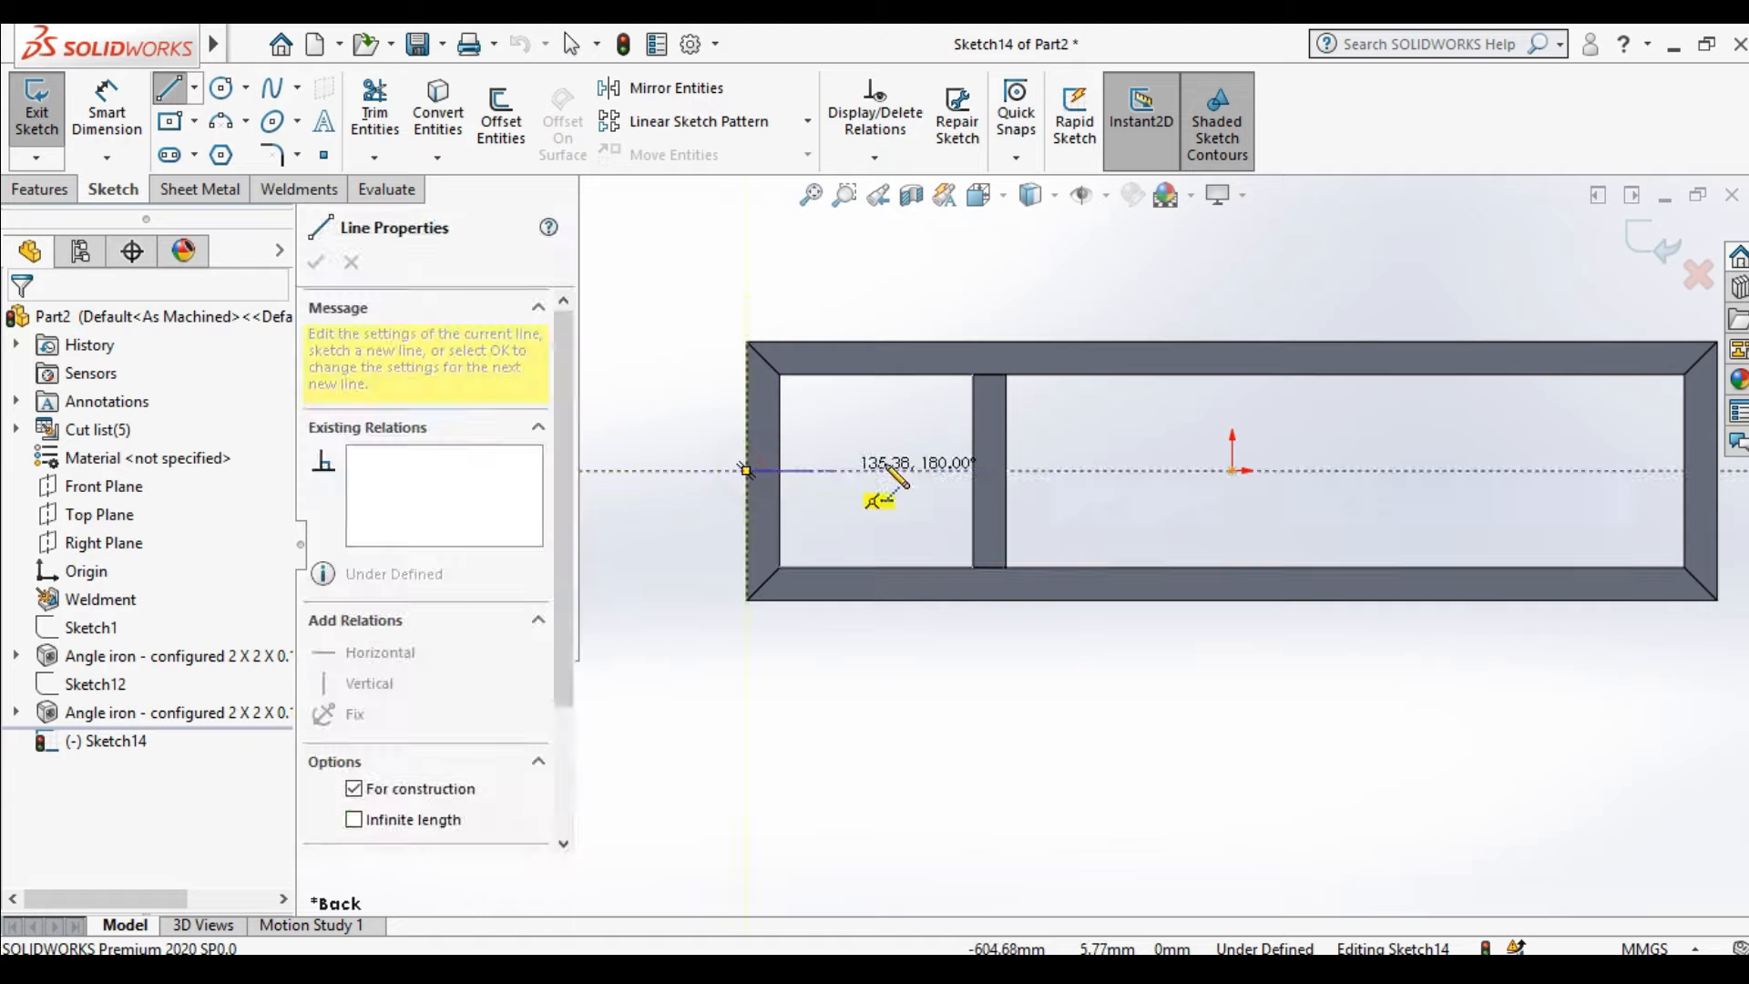
click(1043, 471)
right_click(1067, 463)
click(1094, 467)
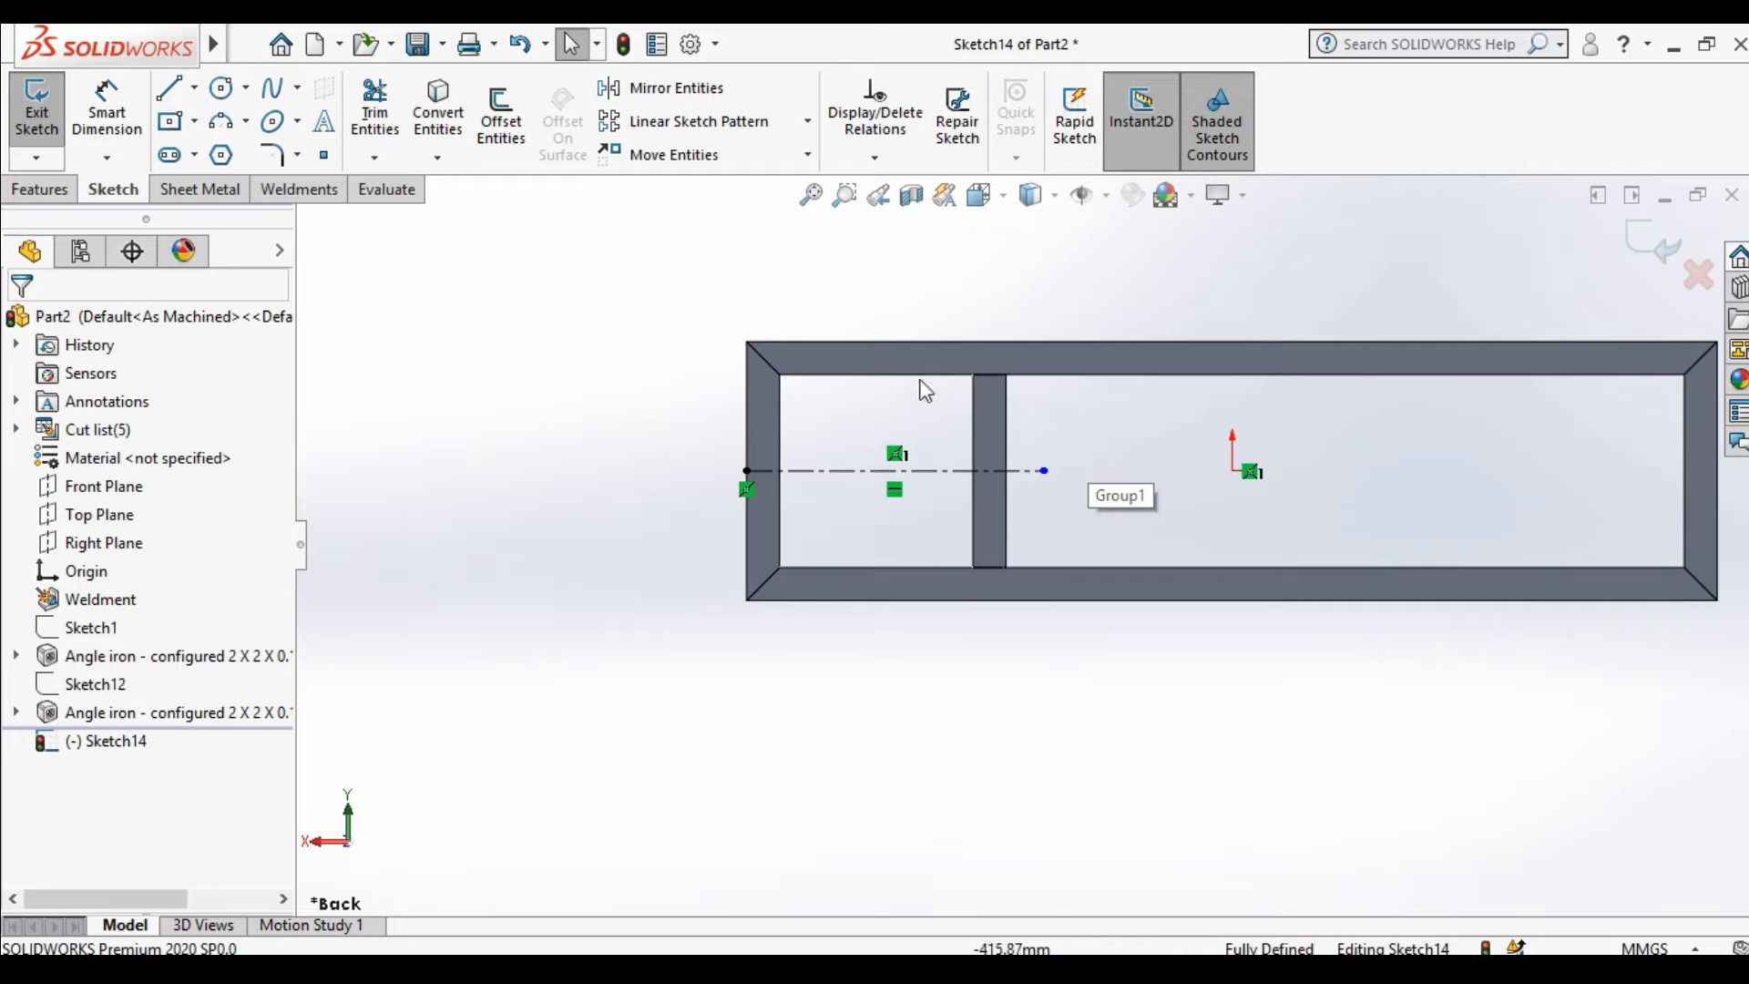
Sketch a narrow corner rectangle about 401 mm long below the centerline, from the end member's outer edge to the cross member's far edge
click(195, 121)
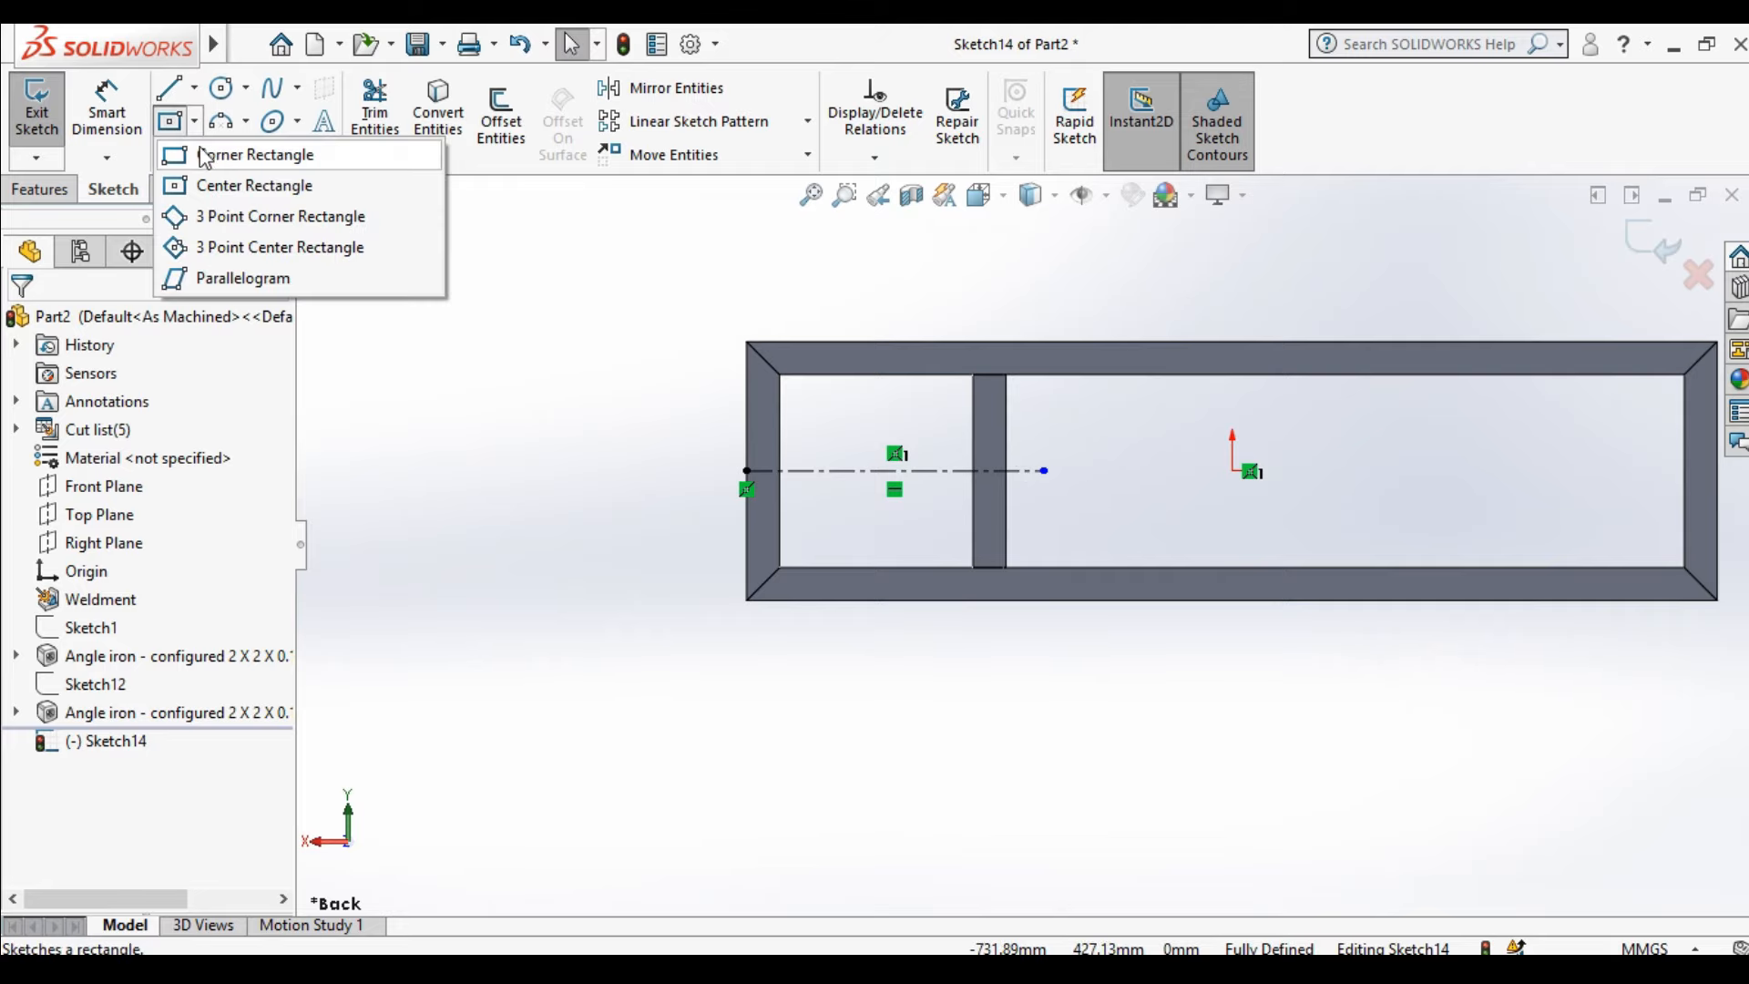
click(213, 157)
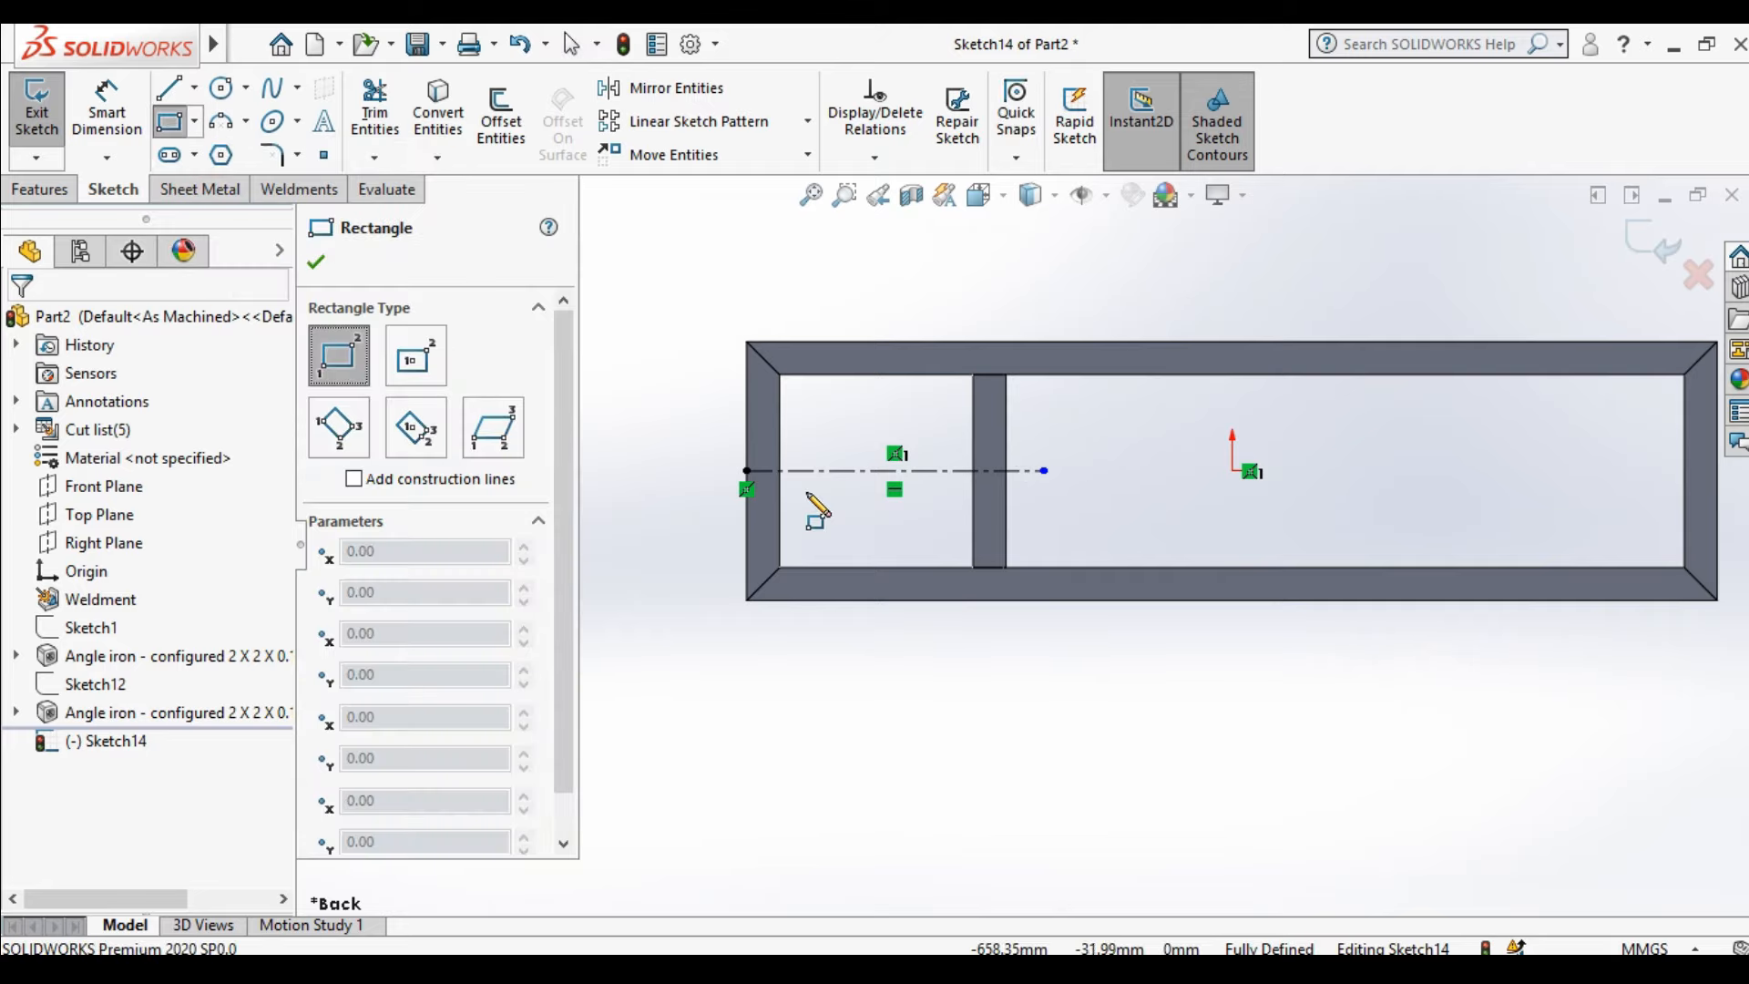
scroll(824, 519, down, 5)
click(853, 512)
scroll(1359, 664, up, 3)
scroll(1359, 571, down, 3)
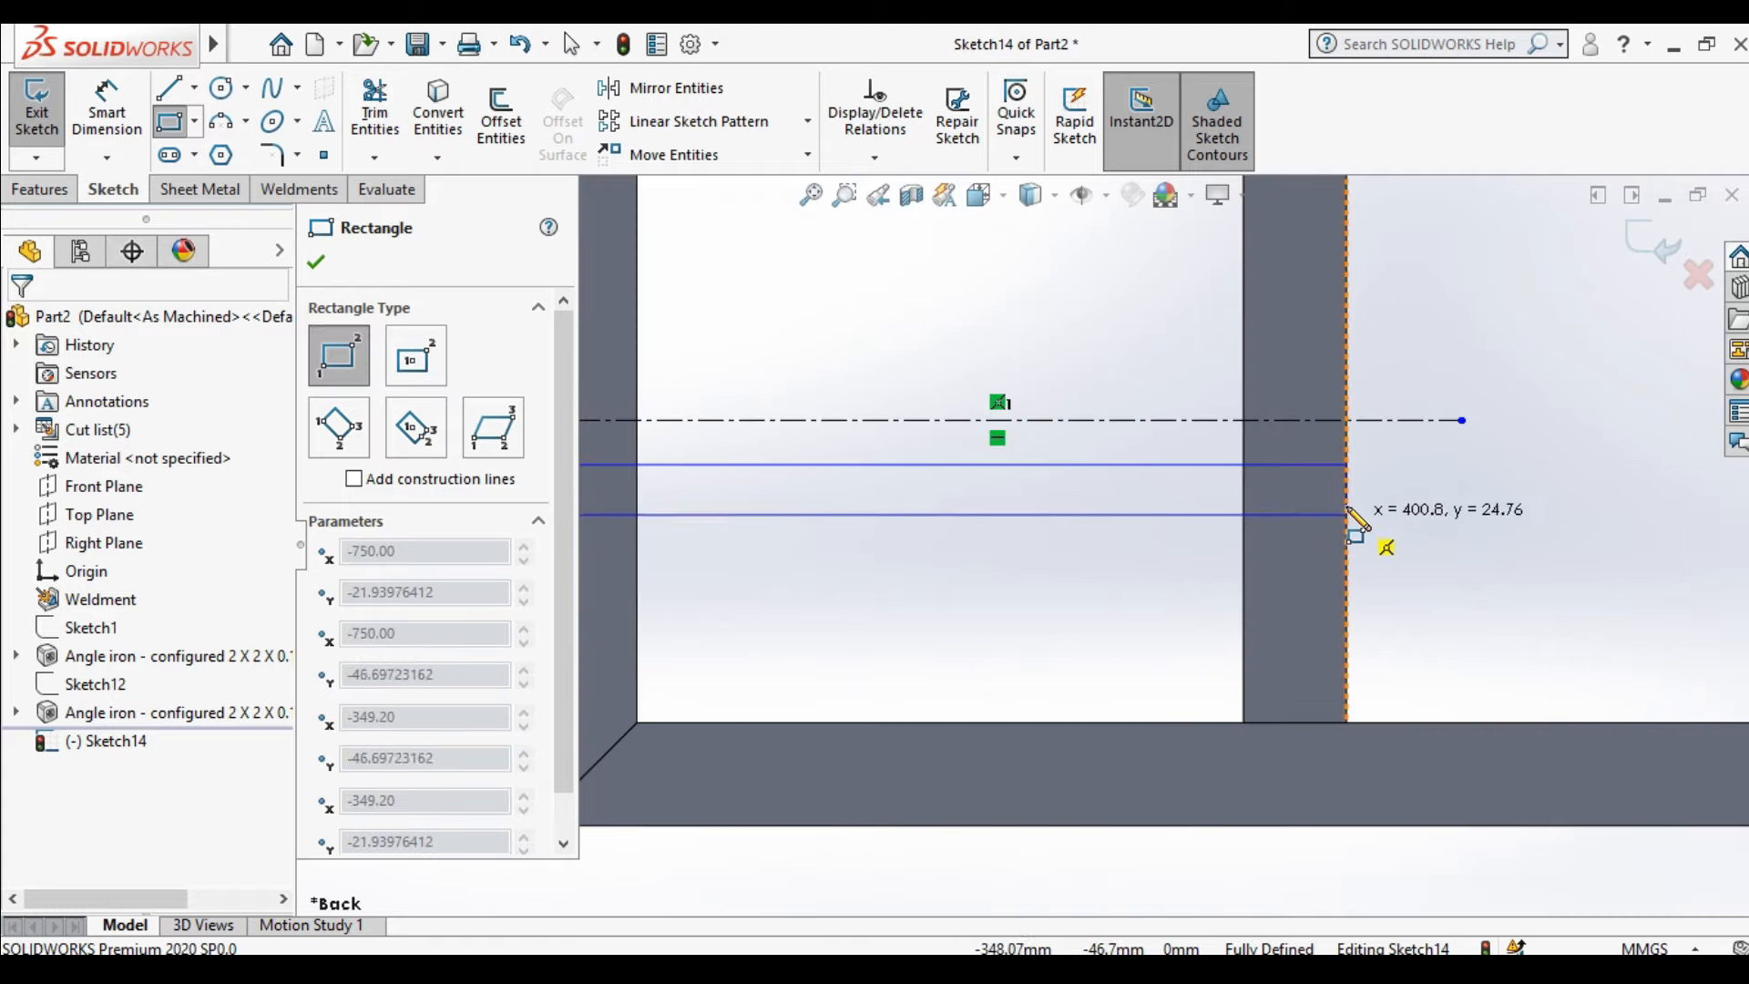
click(1347, 493)
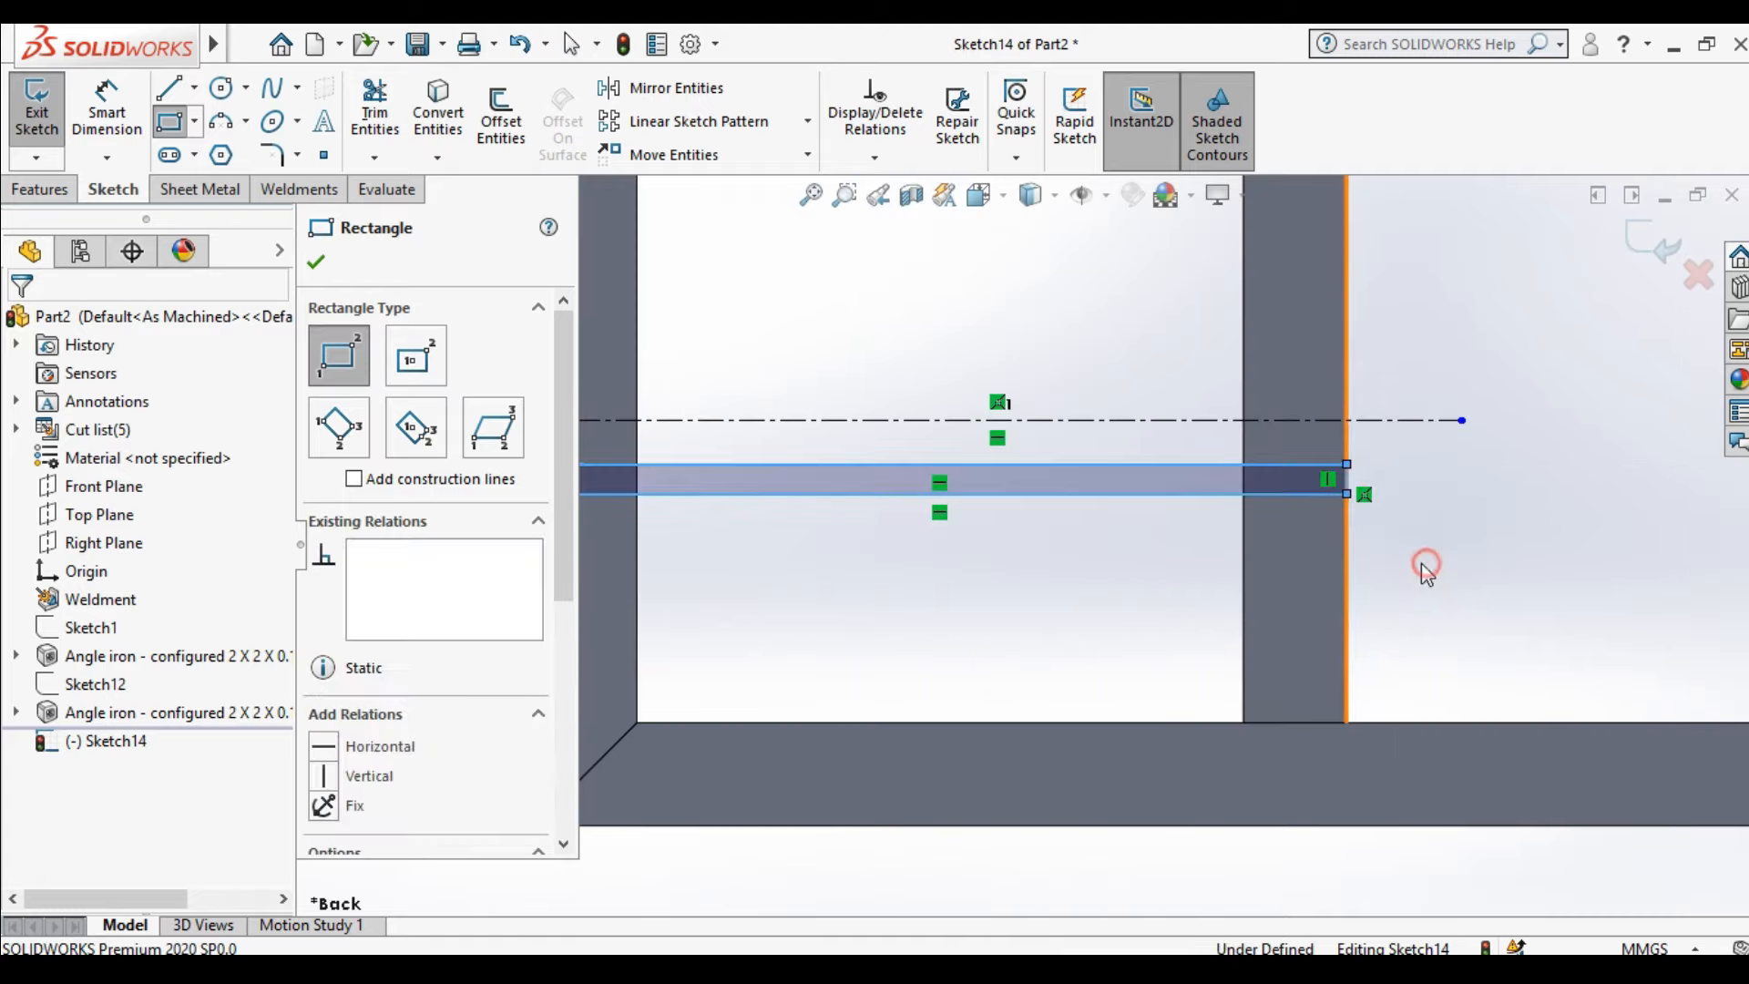
key(Escape)
Dimension the distance from the centerline to the rectangle's nearest long edge as 10 mm
click(107, 109)
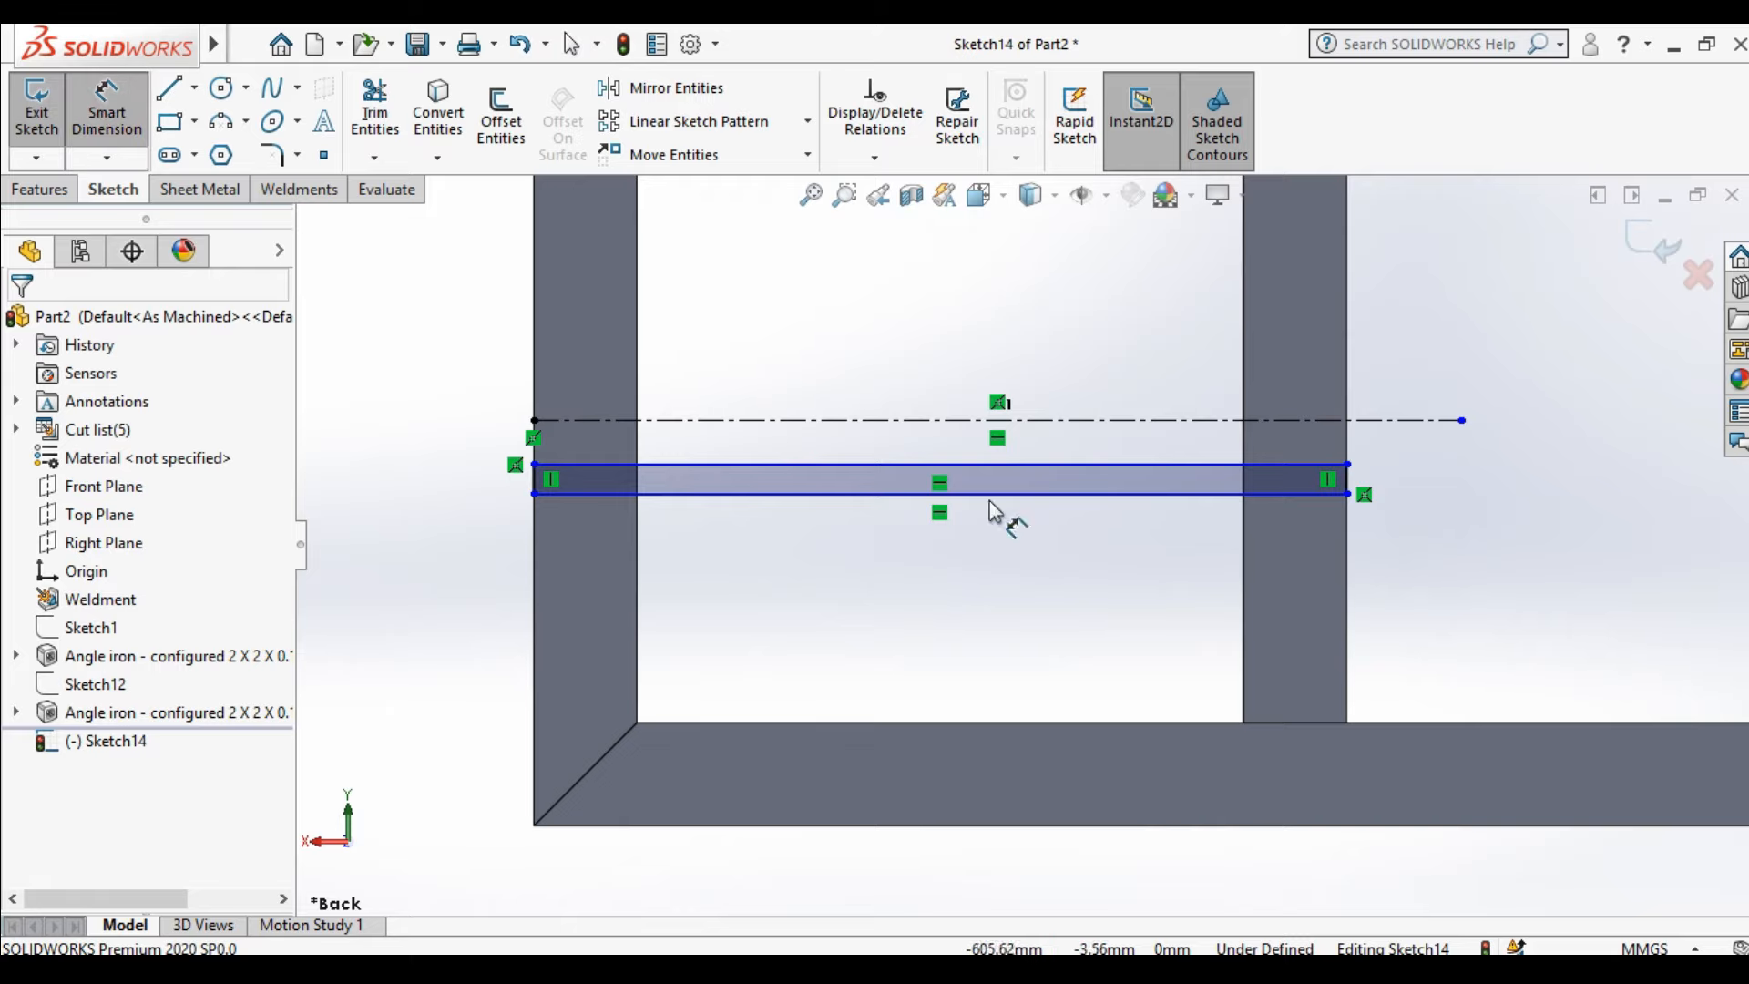
click(1213, 422)
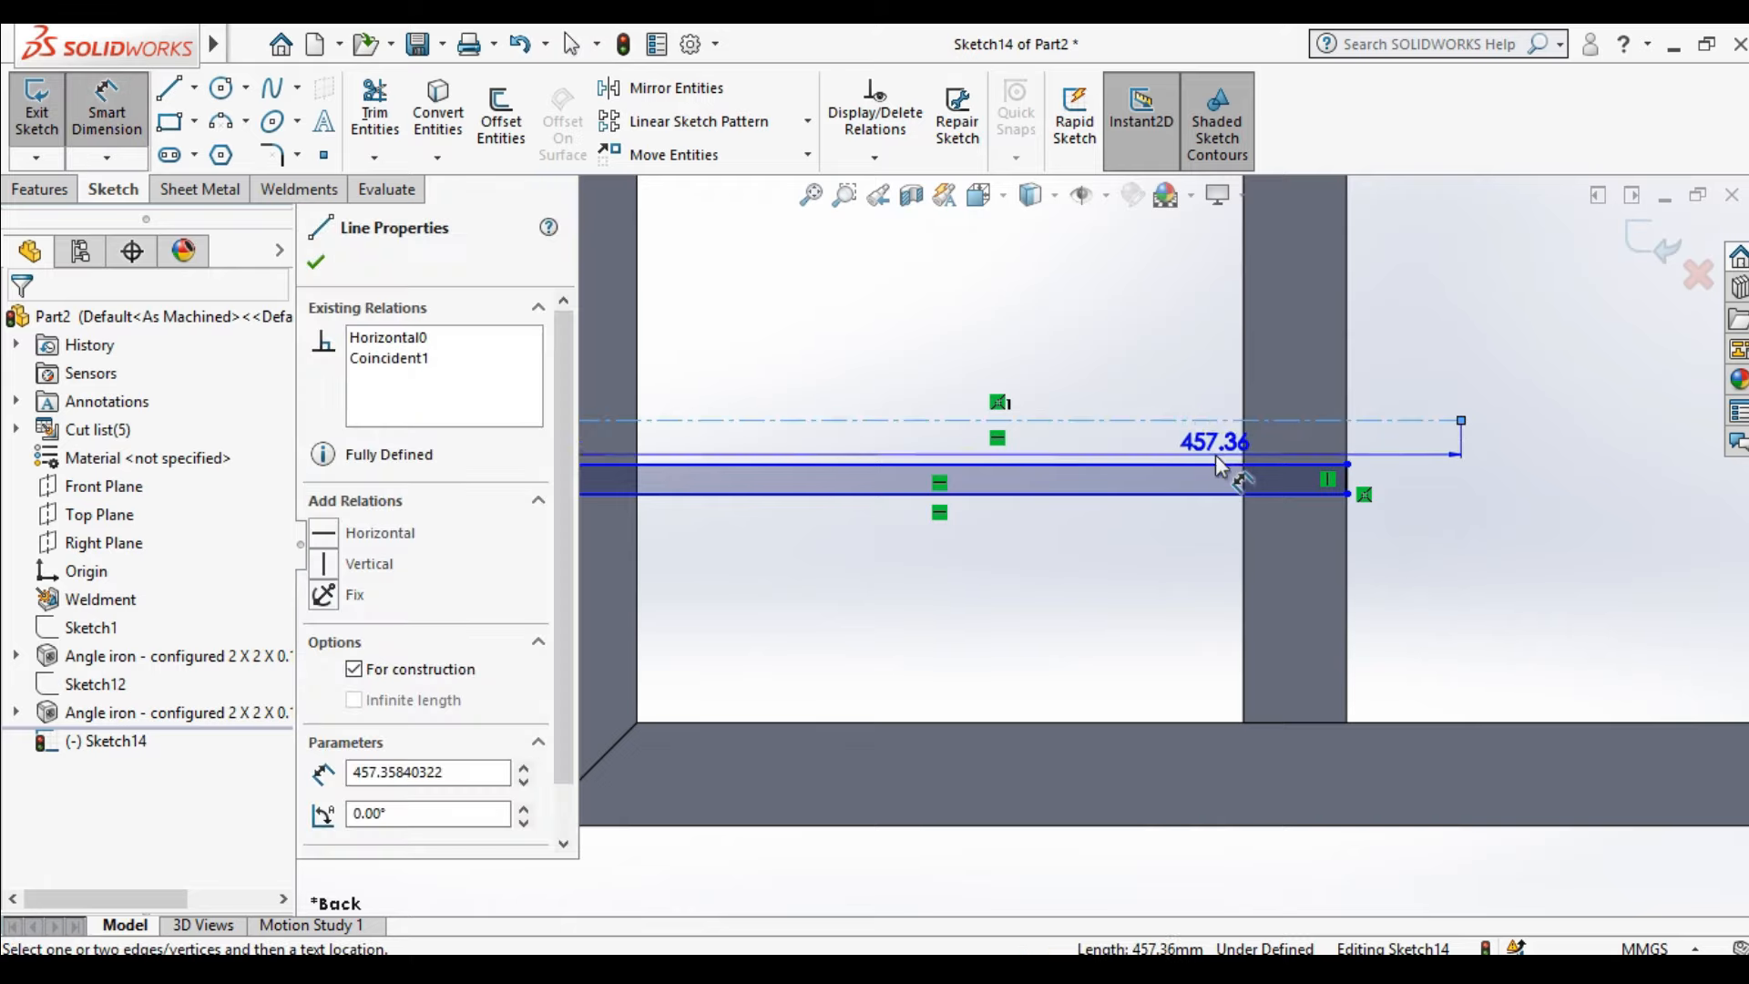
click(1221, 466)
click(1333, 484)
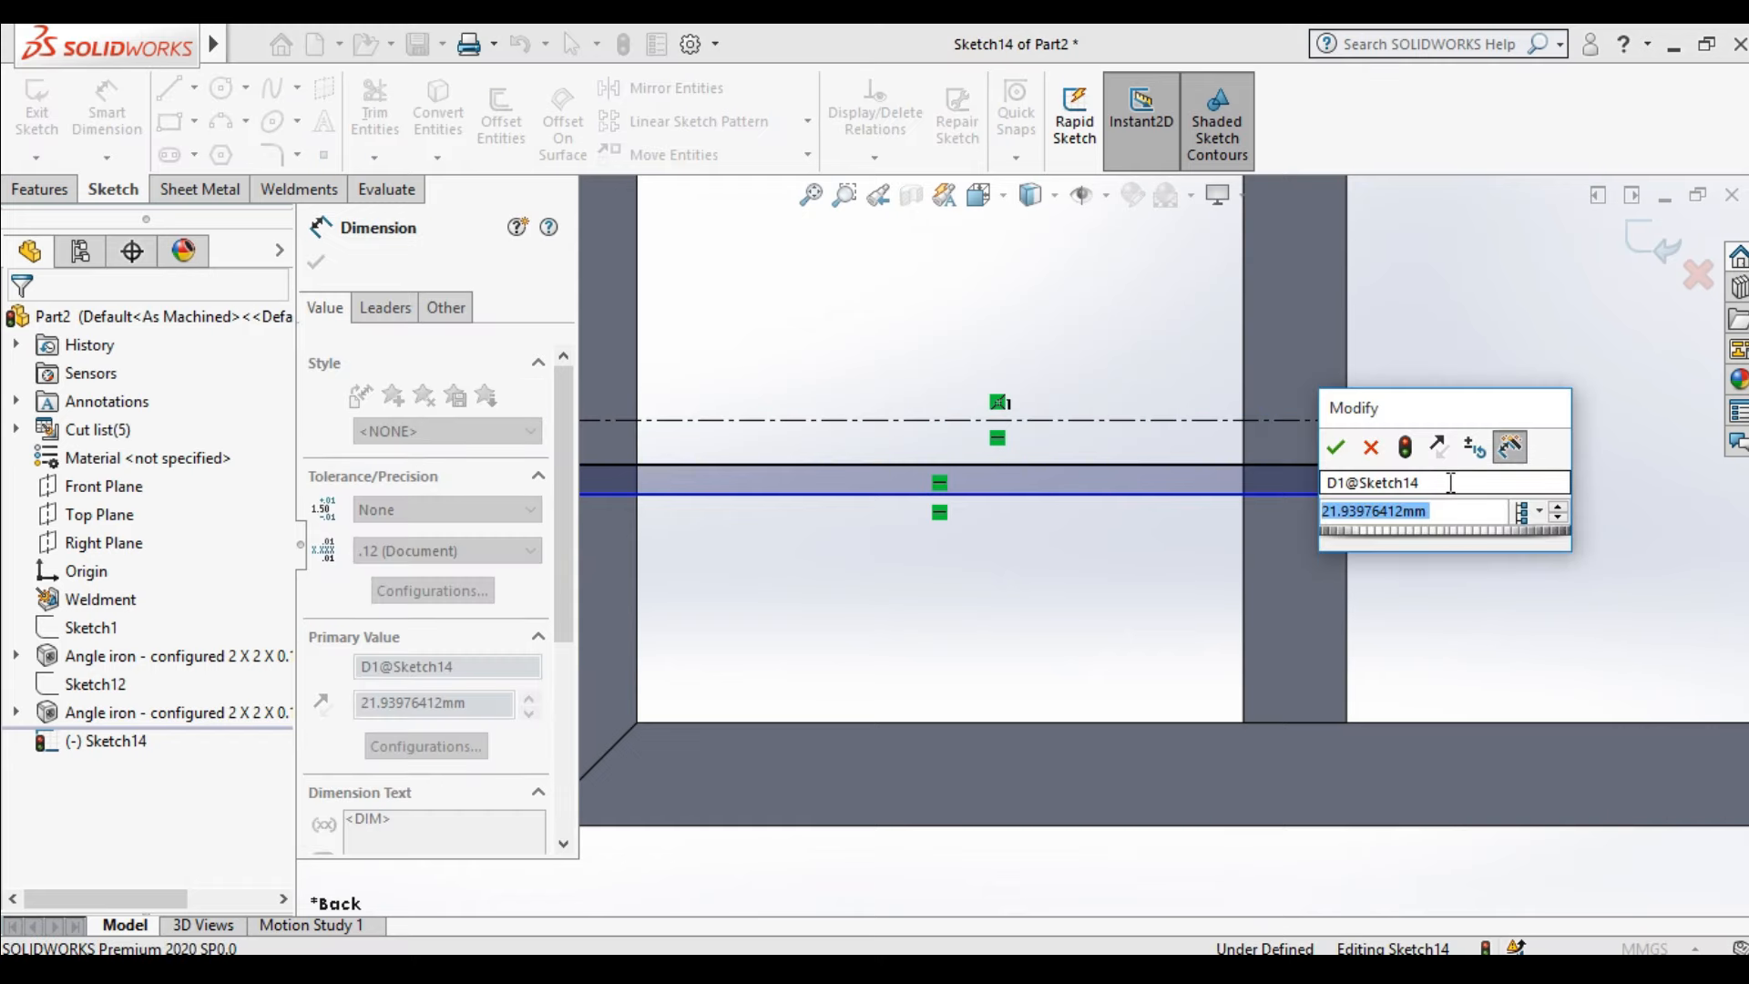
text(10)
key(Return)
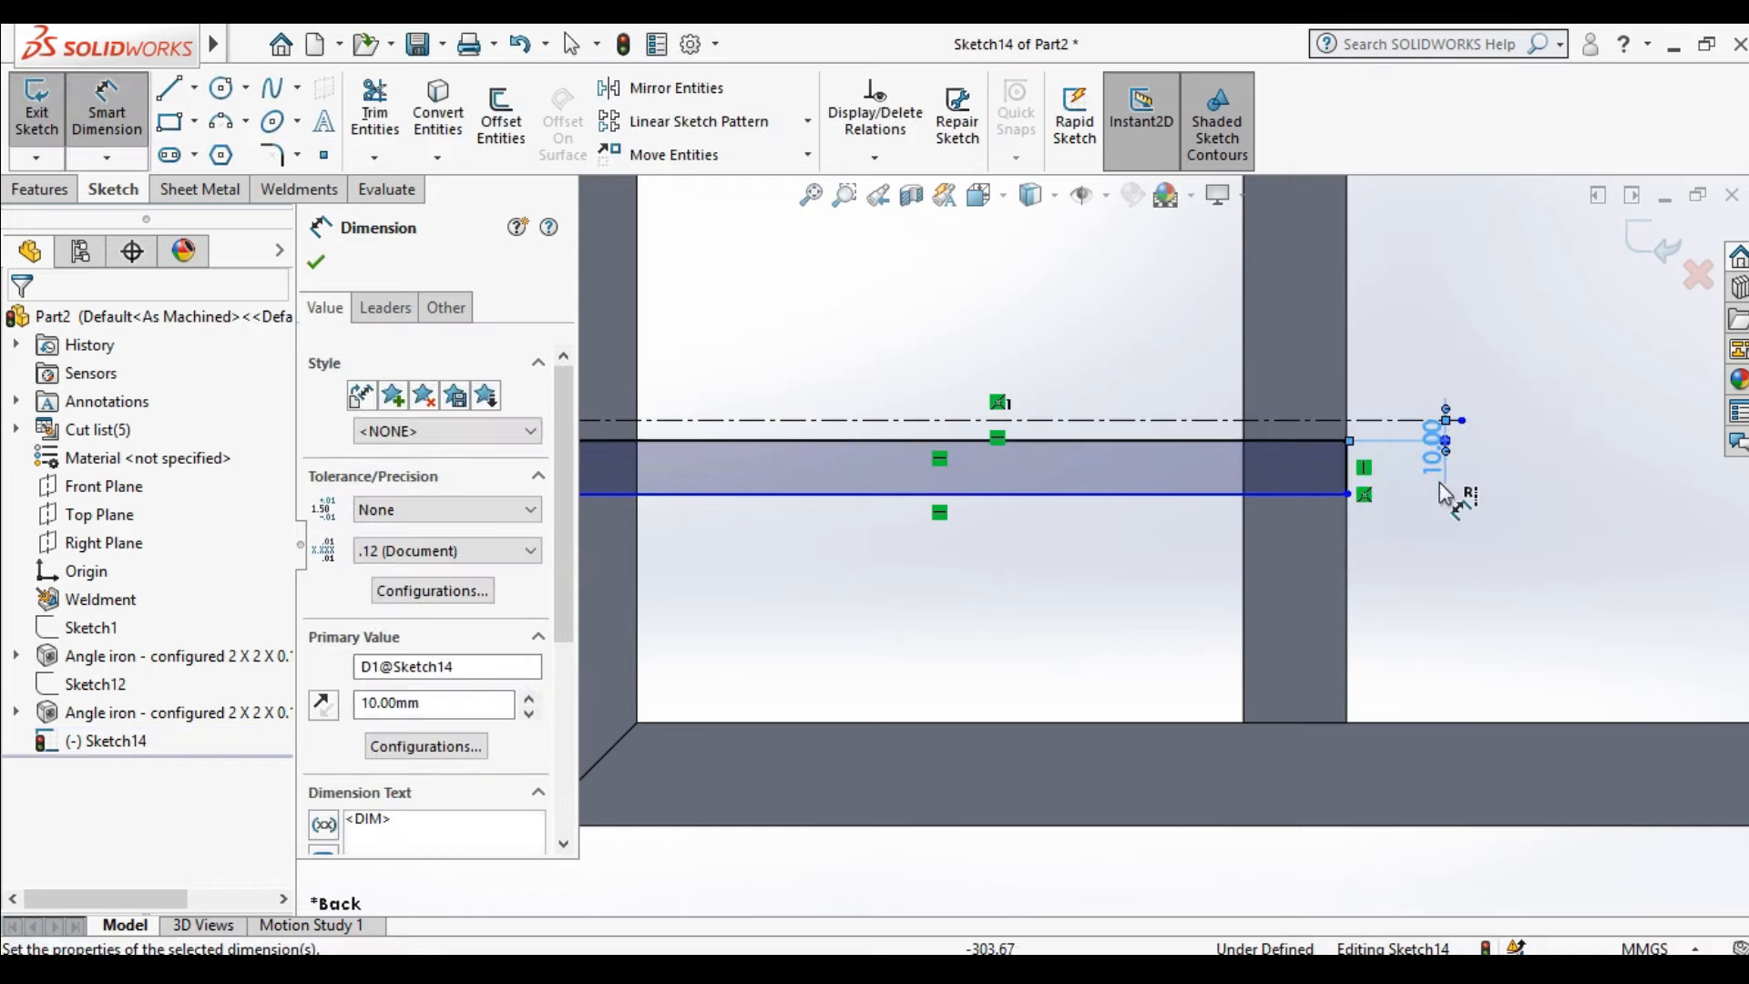
Dimension the rectangle's short side as 20 mm and close the sketch
scroll(1326, 468, down, 1)
click(1321, 466)
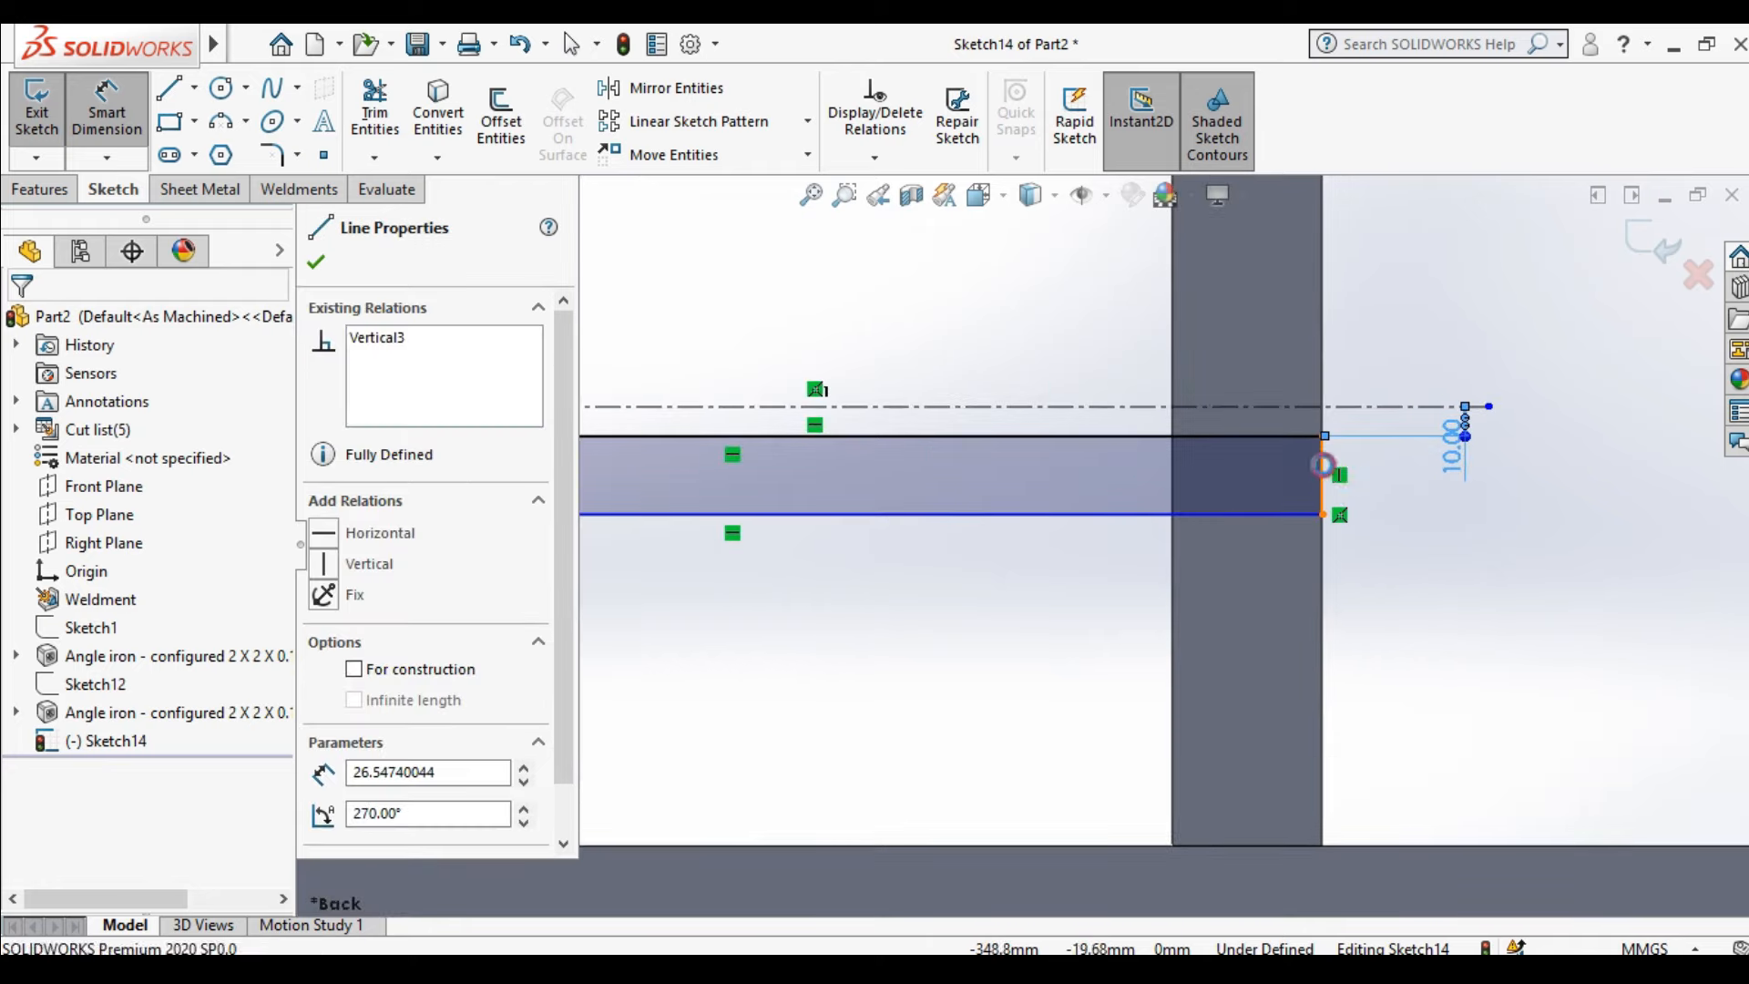
click(1318, 407)
key(Escape)
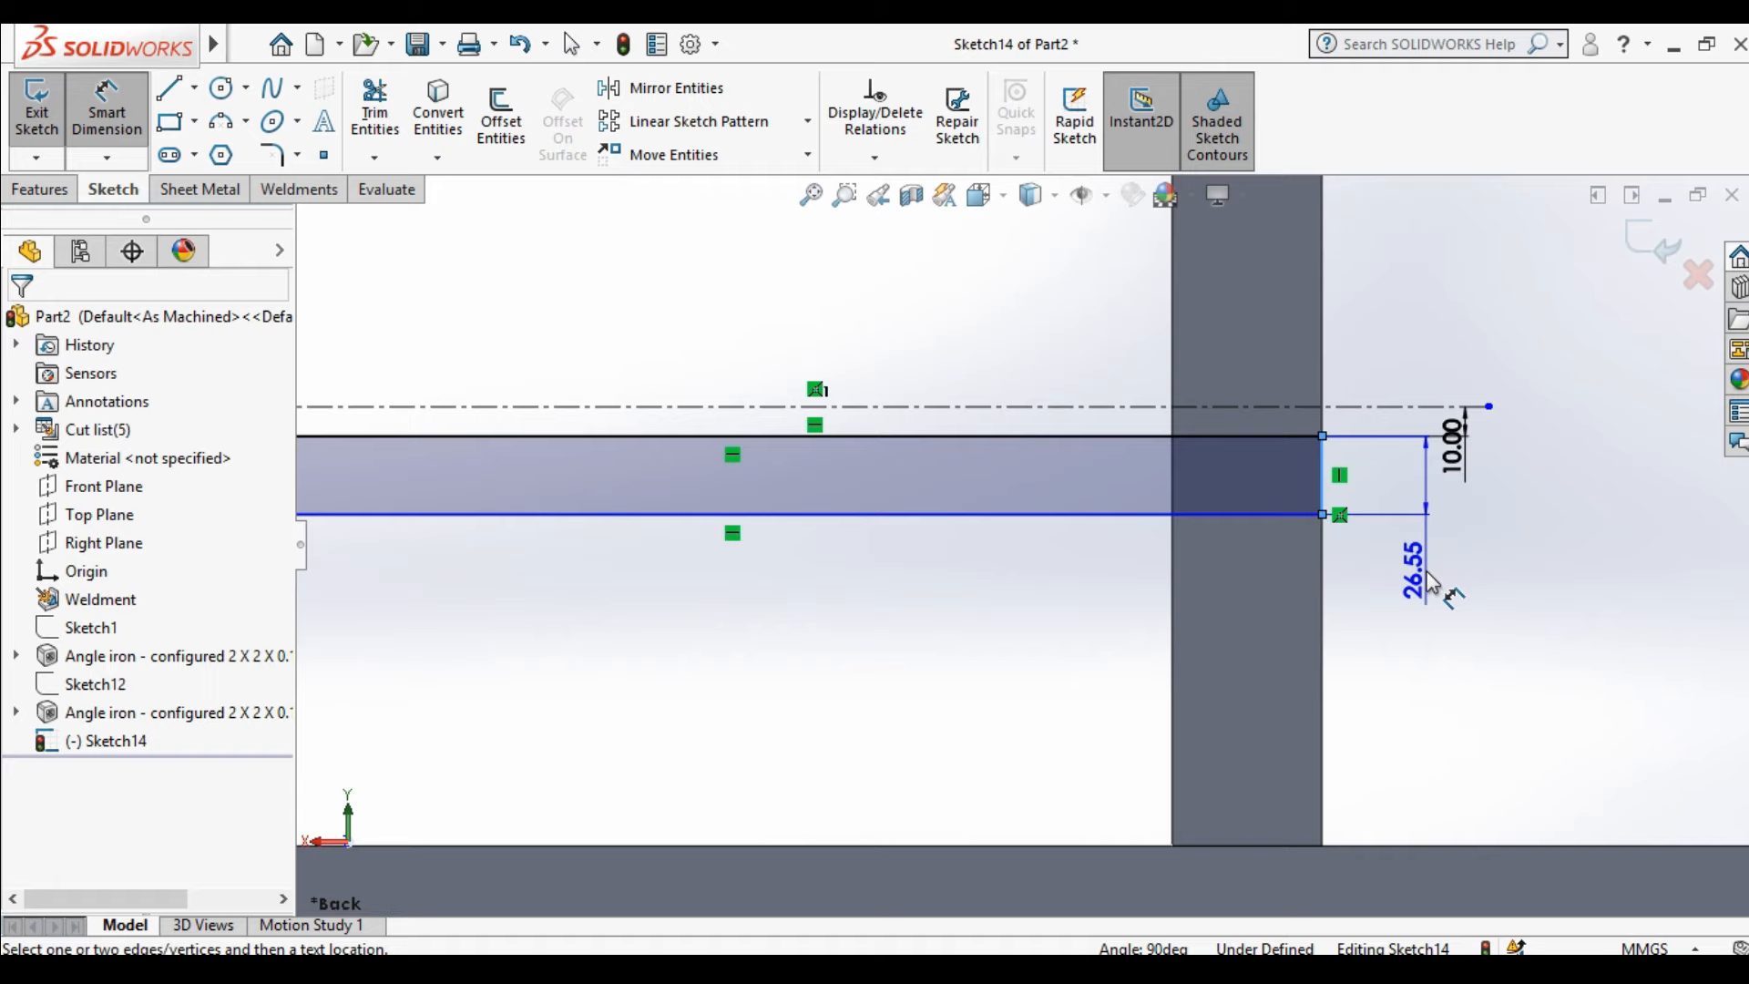
click(1432, 584)
text(20)
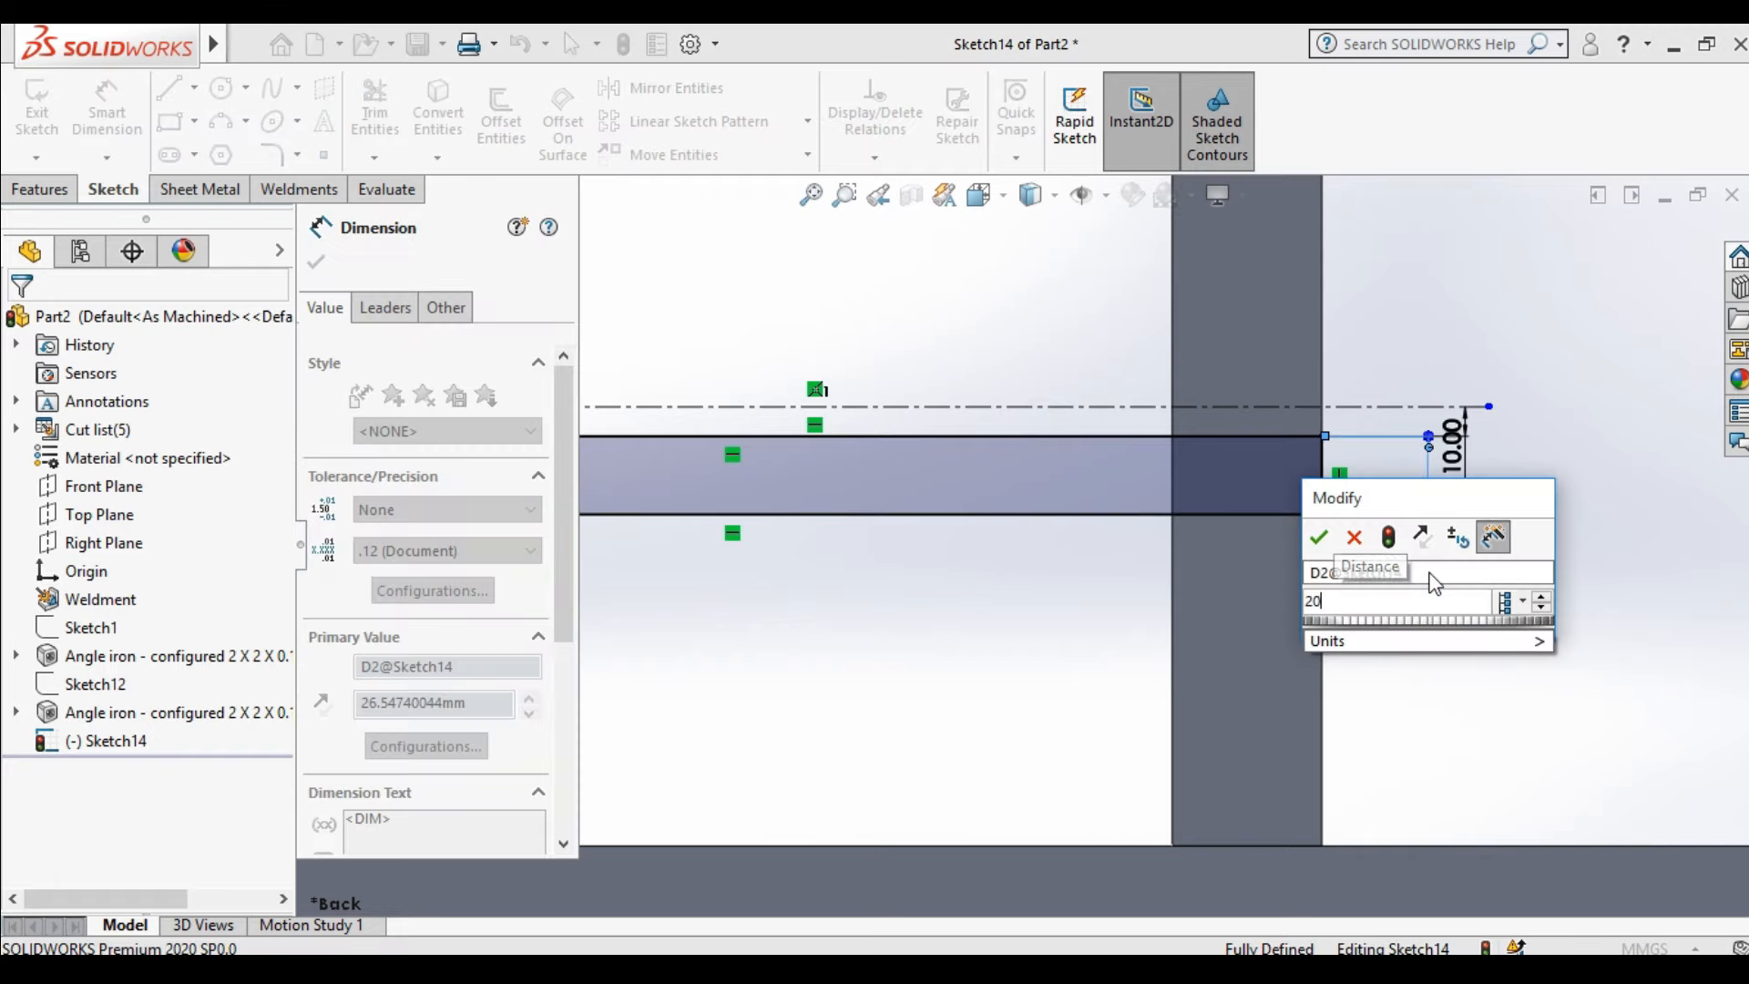
key(Return)
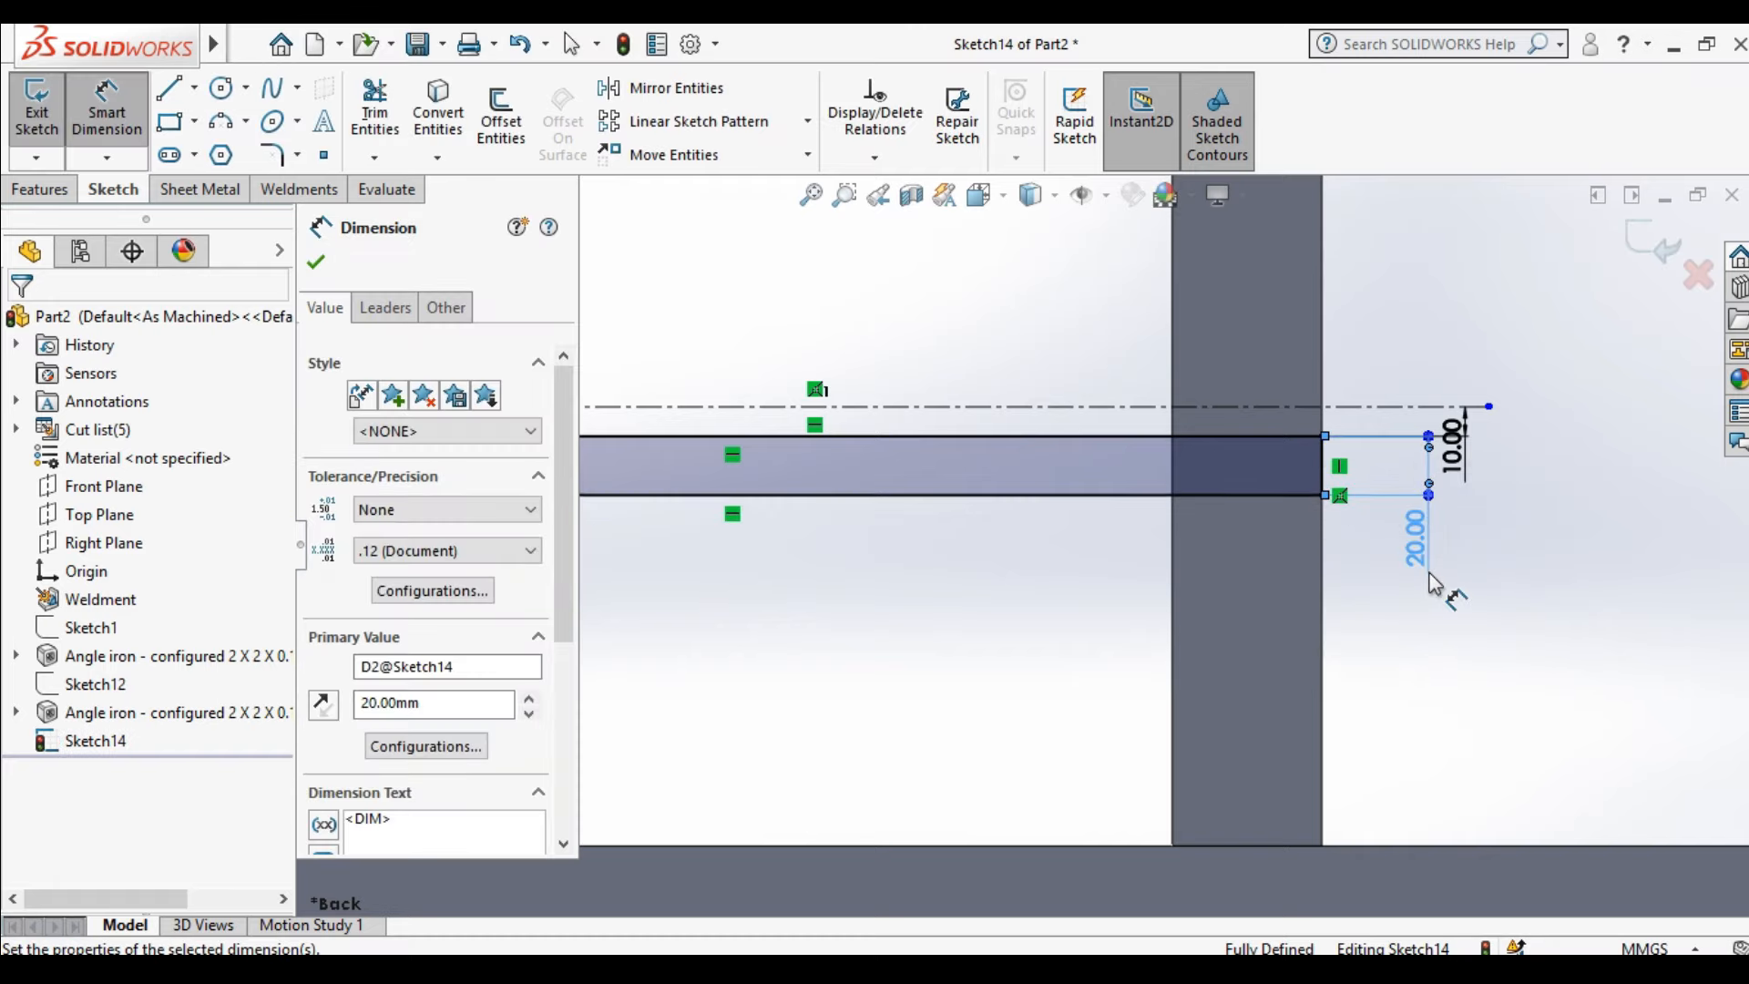
click(317, 263)
click(41, 108)
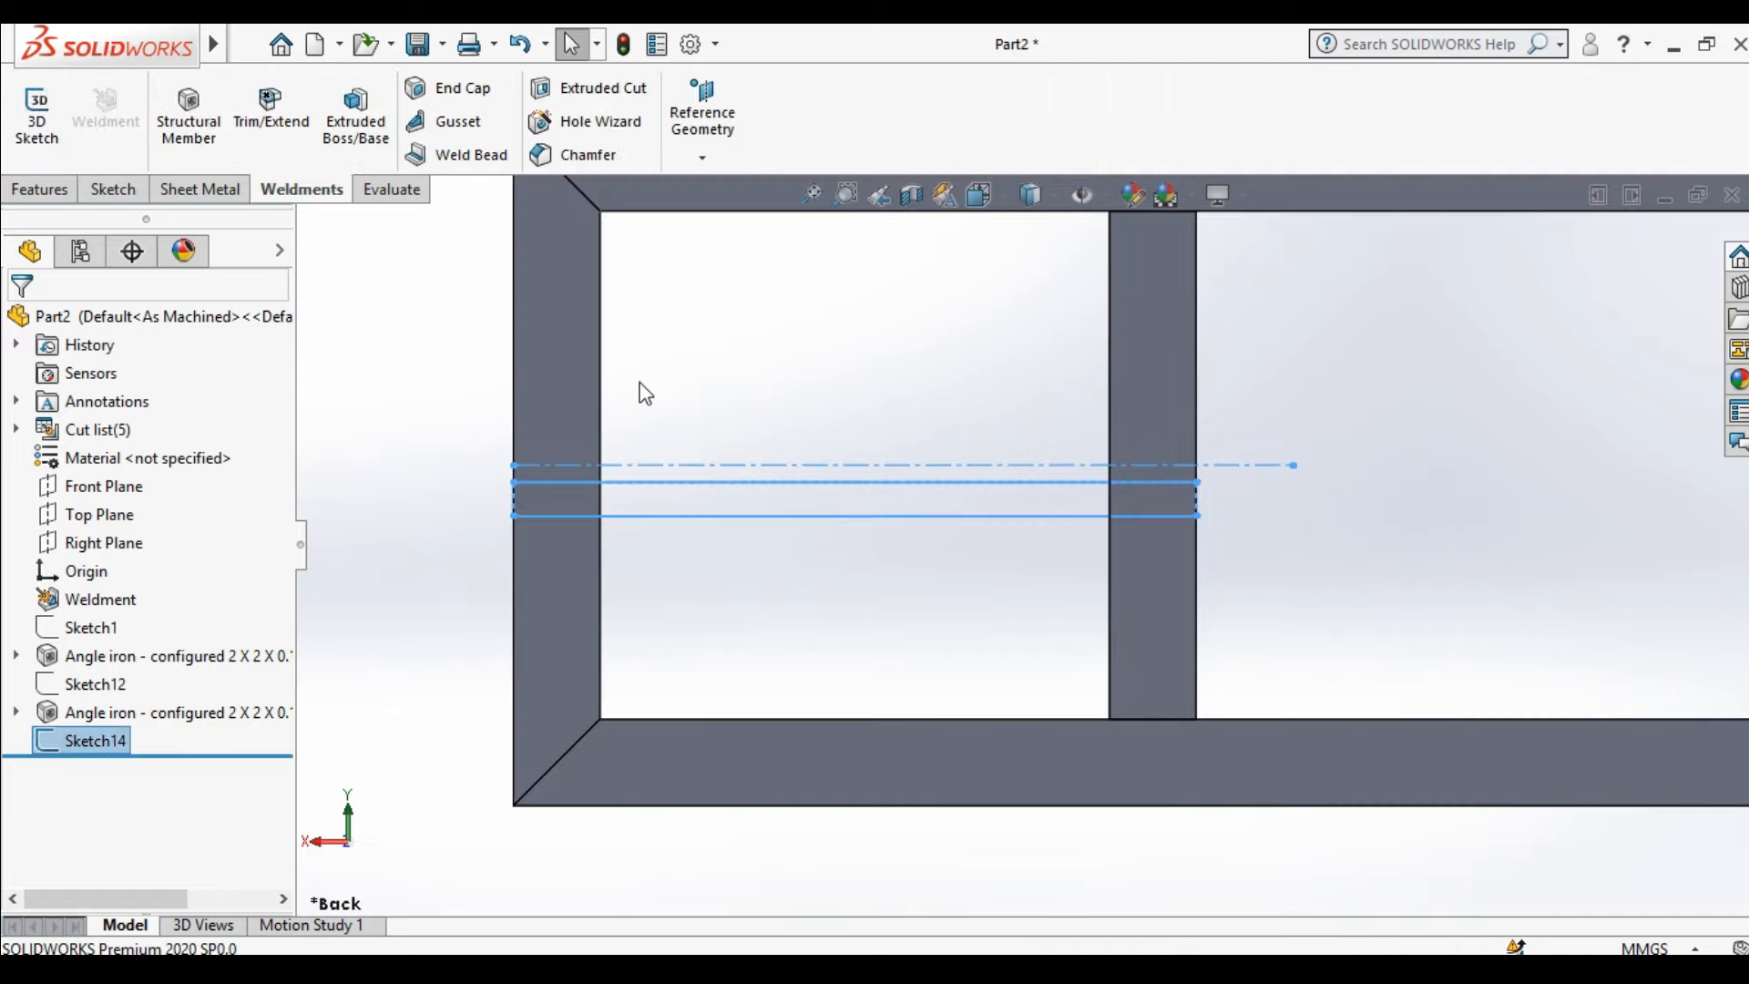
Extrude the narrow rectangle 150 mm blind from the frame face to form an upright plate
click(41, 189)
click(79, 126)
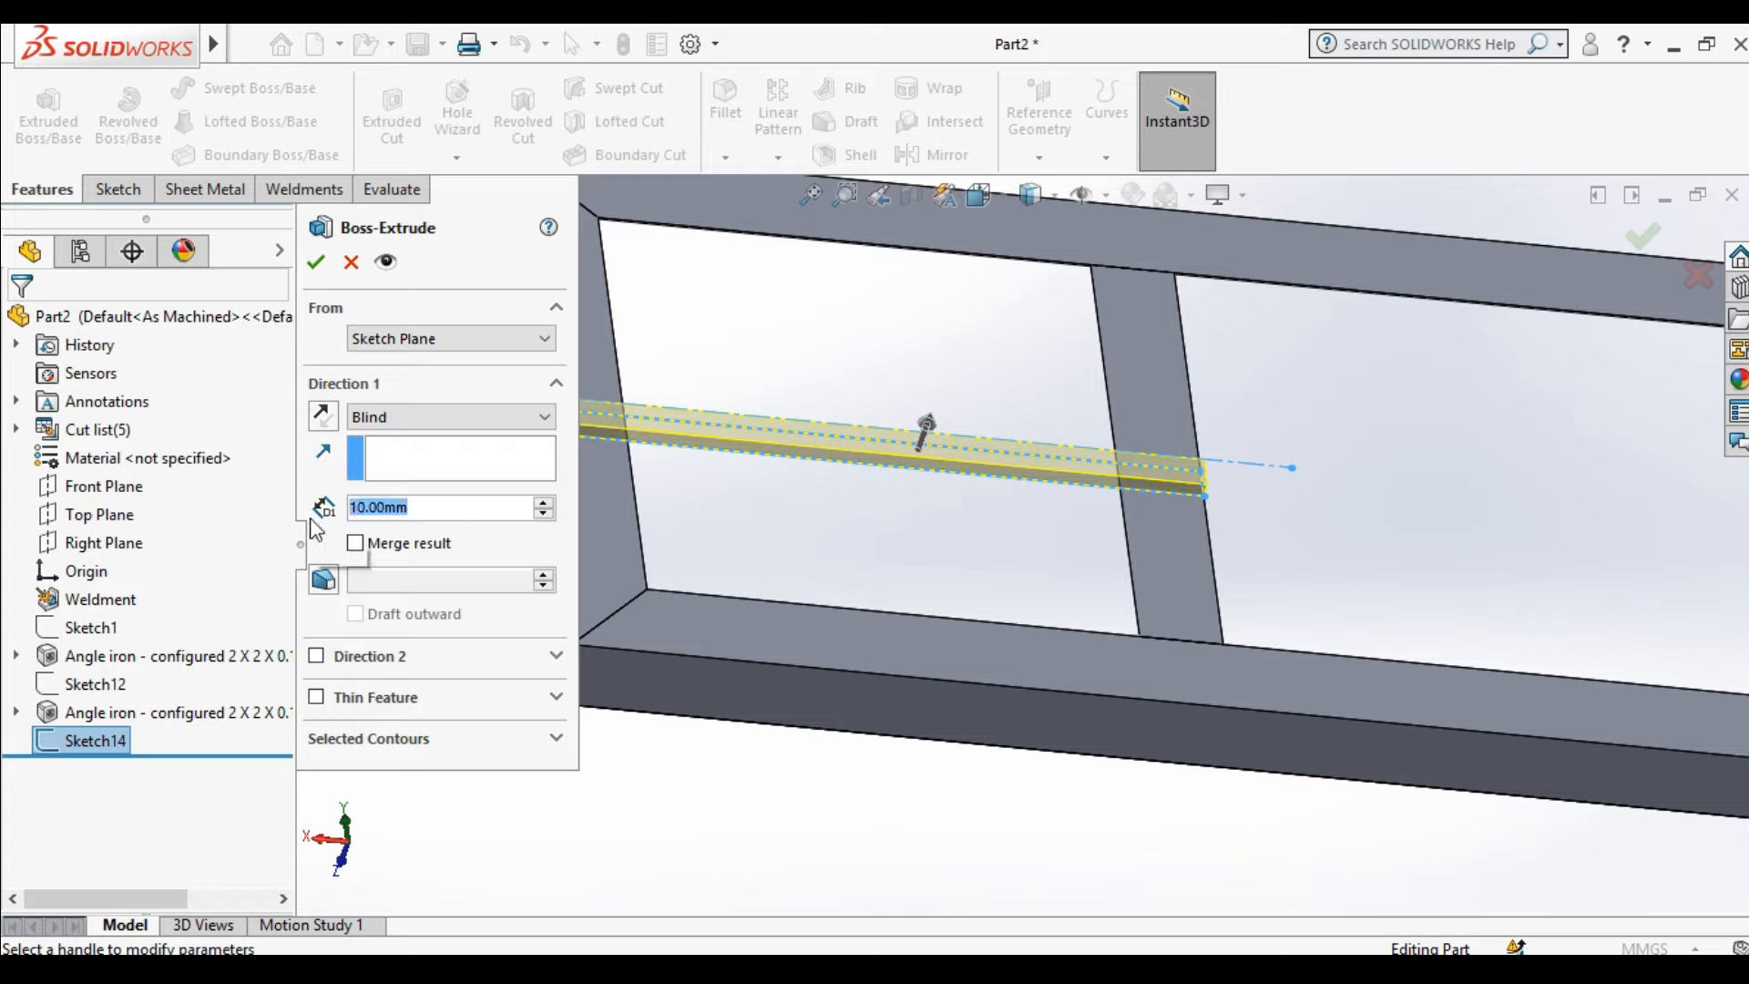
text(150)
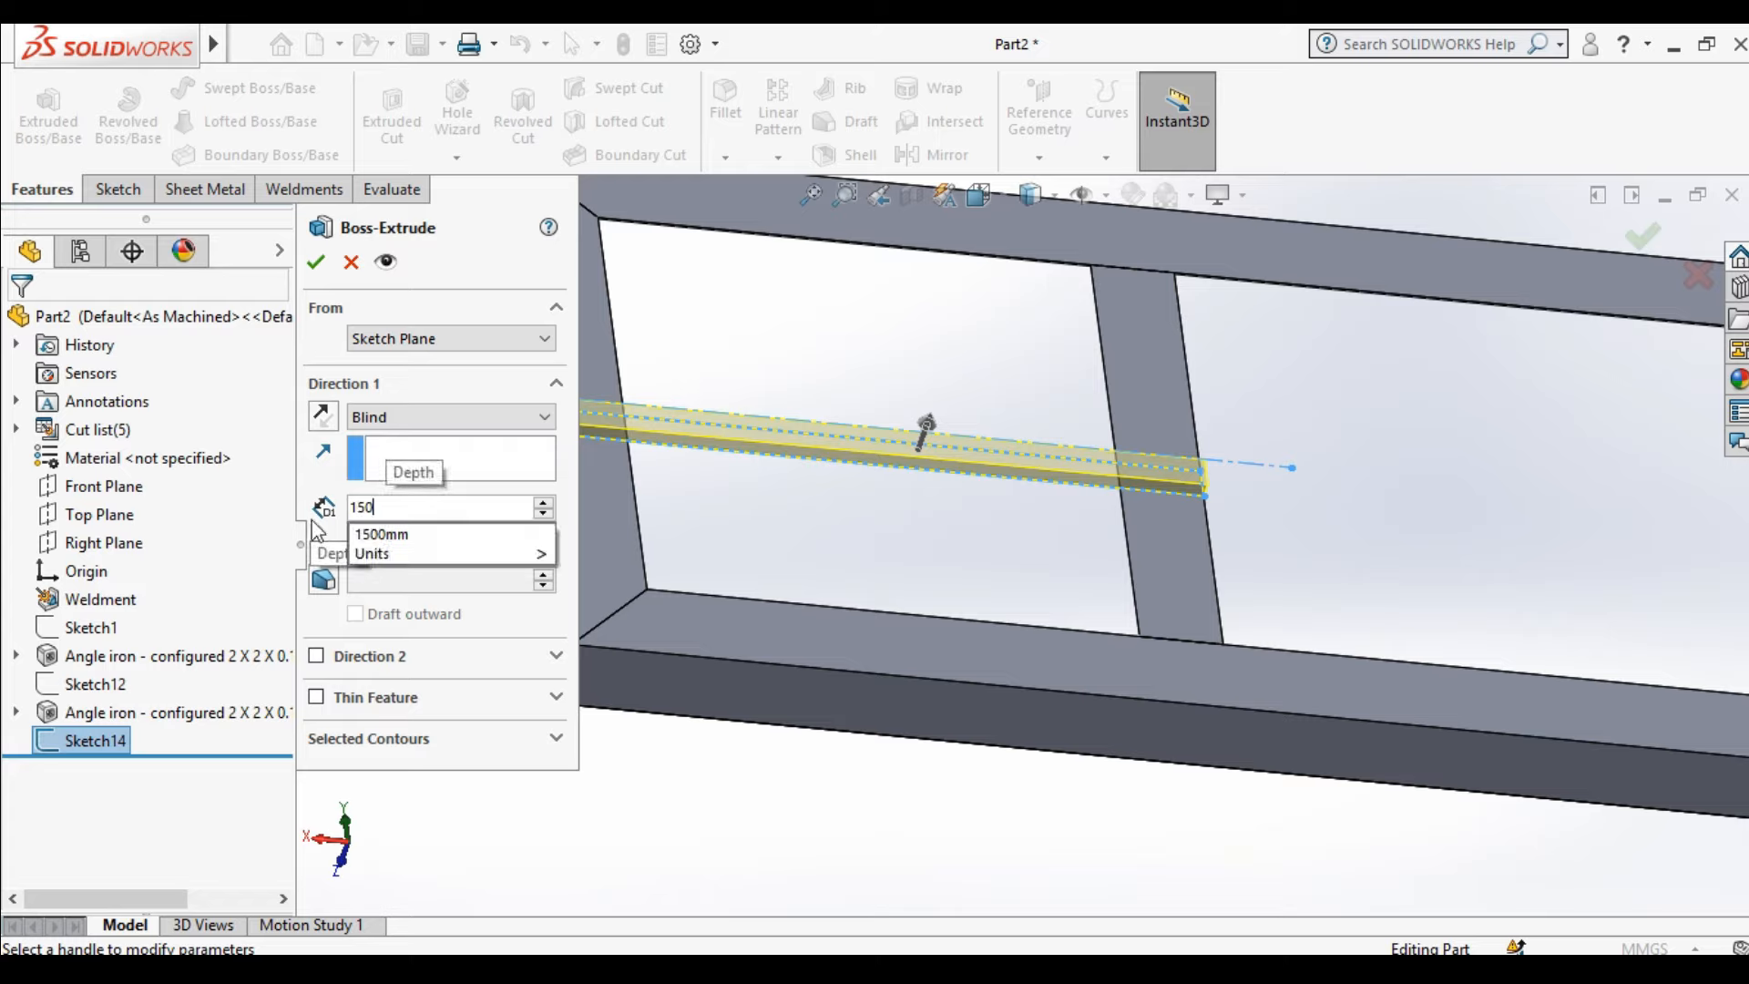
key(Return)
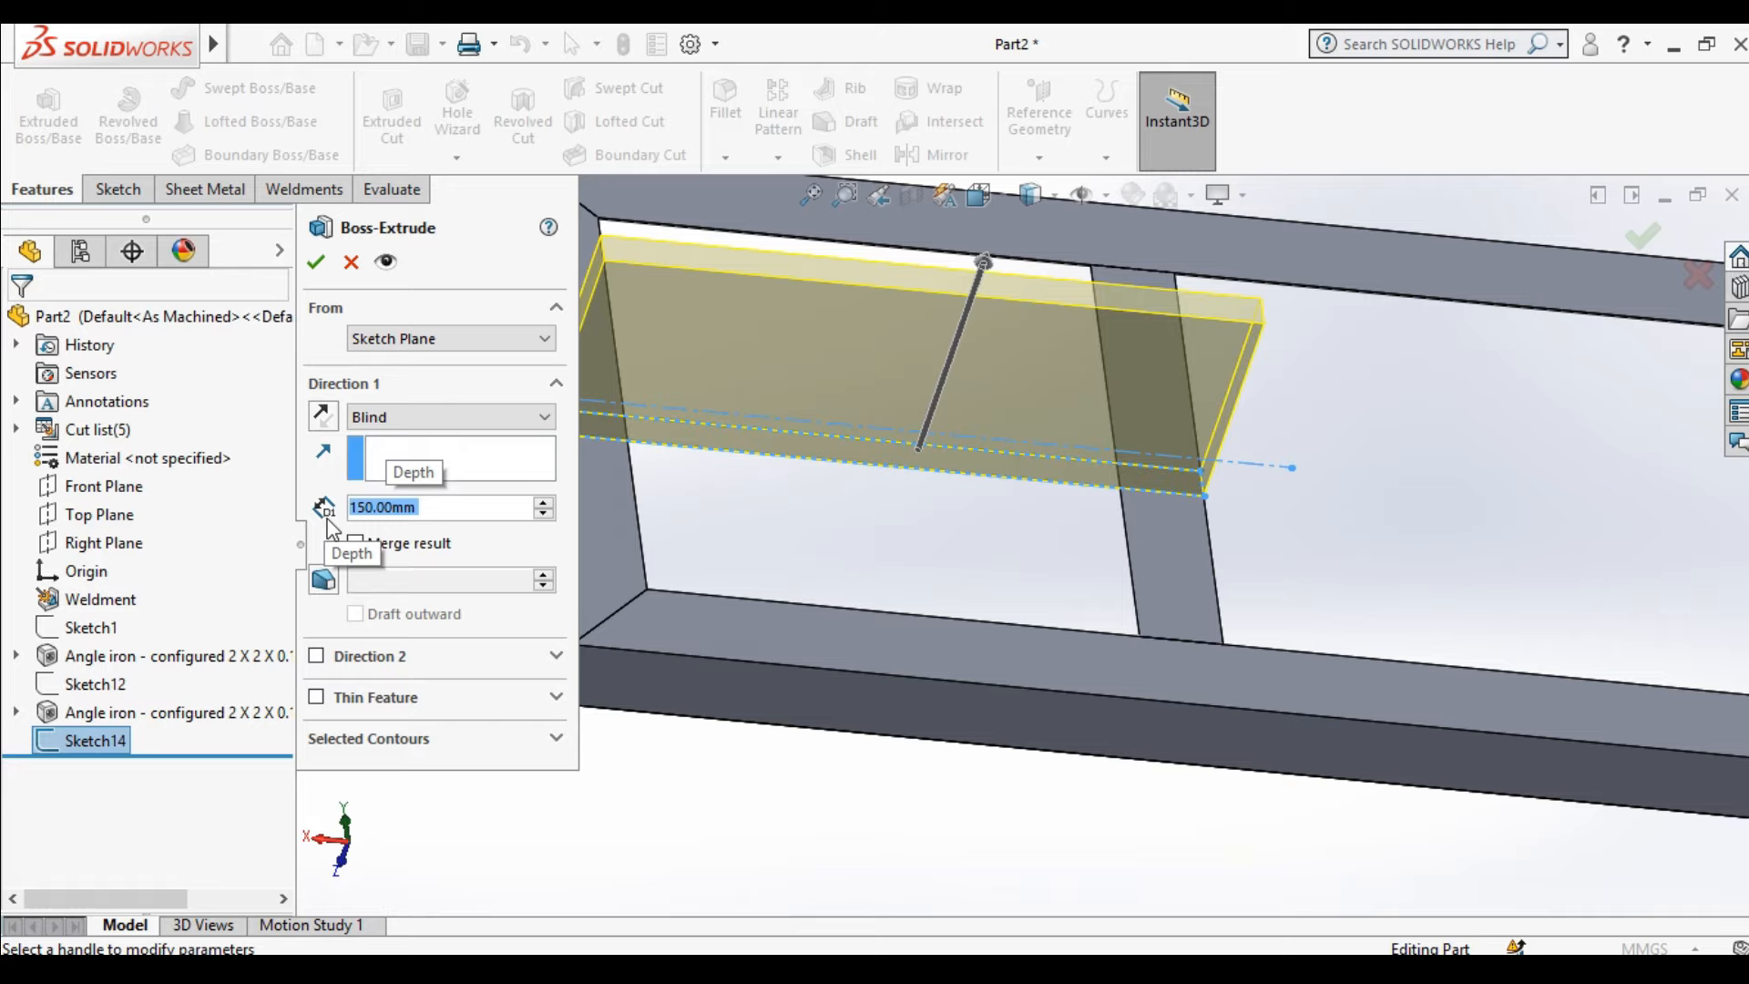
click(317, 263)
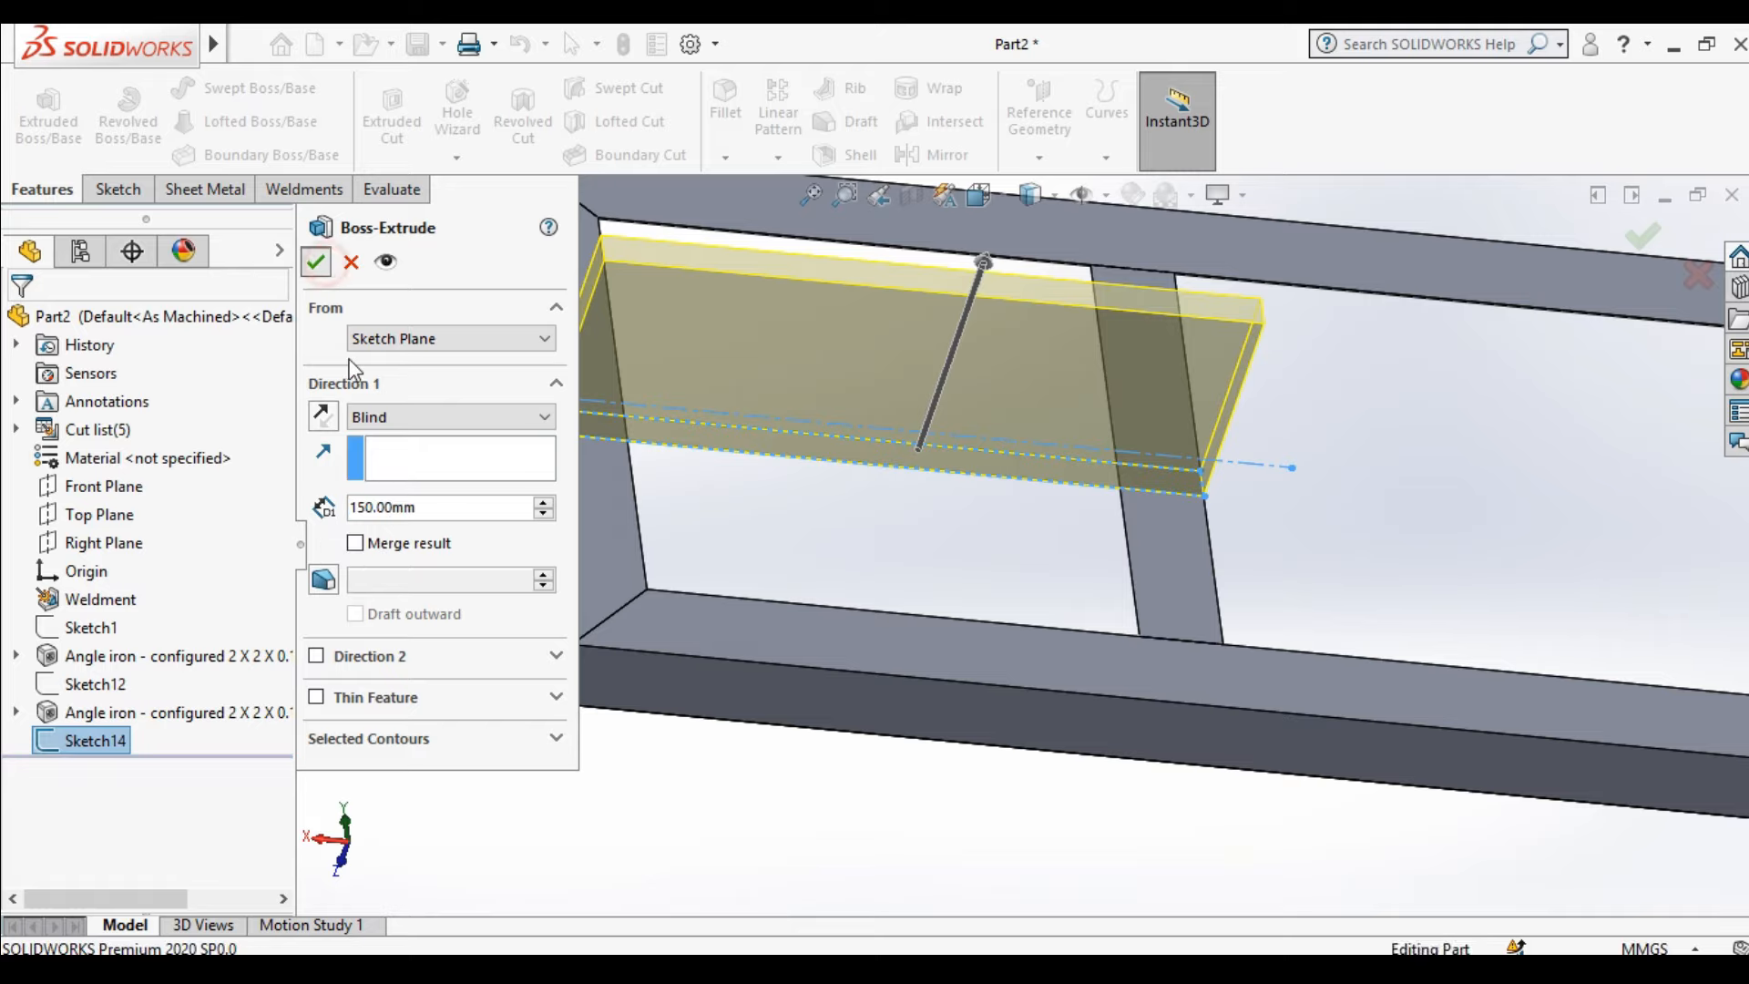
Start a new sketch on the large side face of the upright plate and view it straight on
middle_drag(410, 519, 1085, 493)
middle_drag(884, 449, 1501, 703)
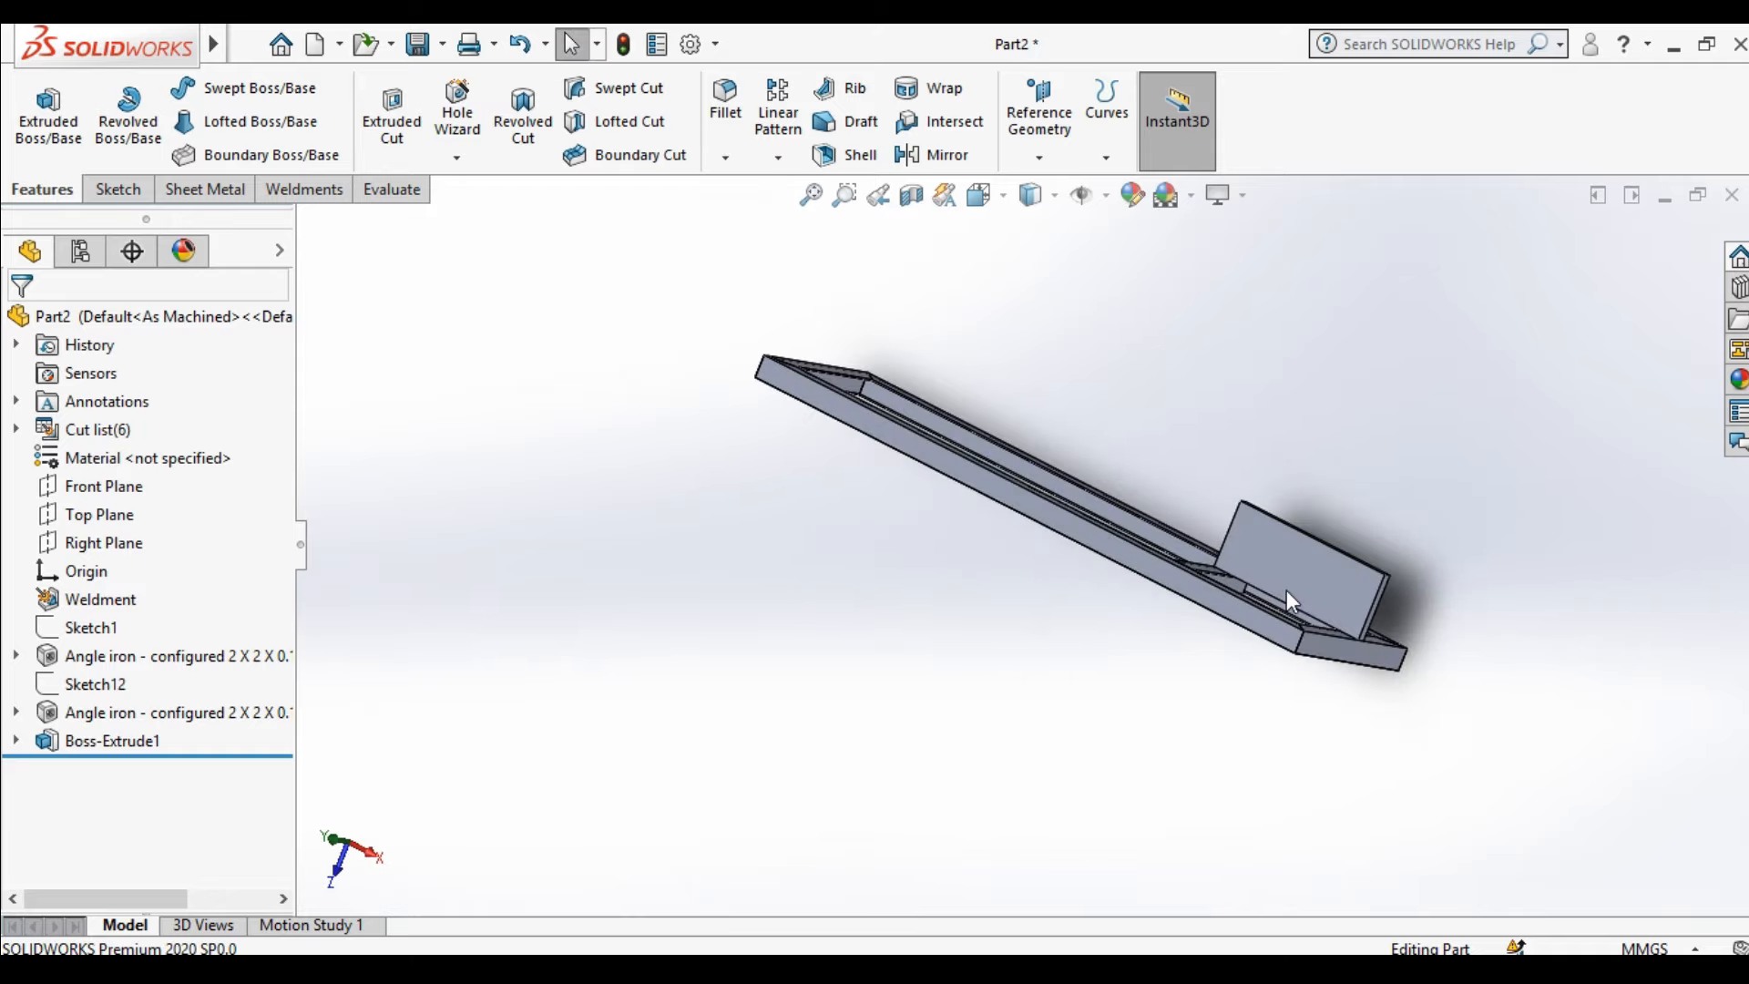
scroll(1287, 592, down, 2)
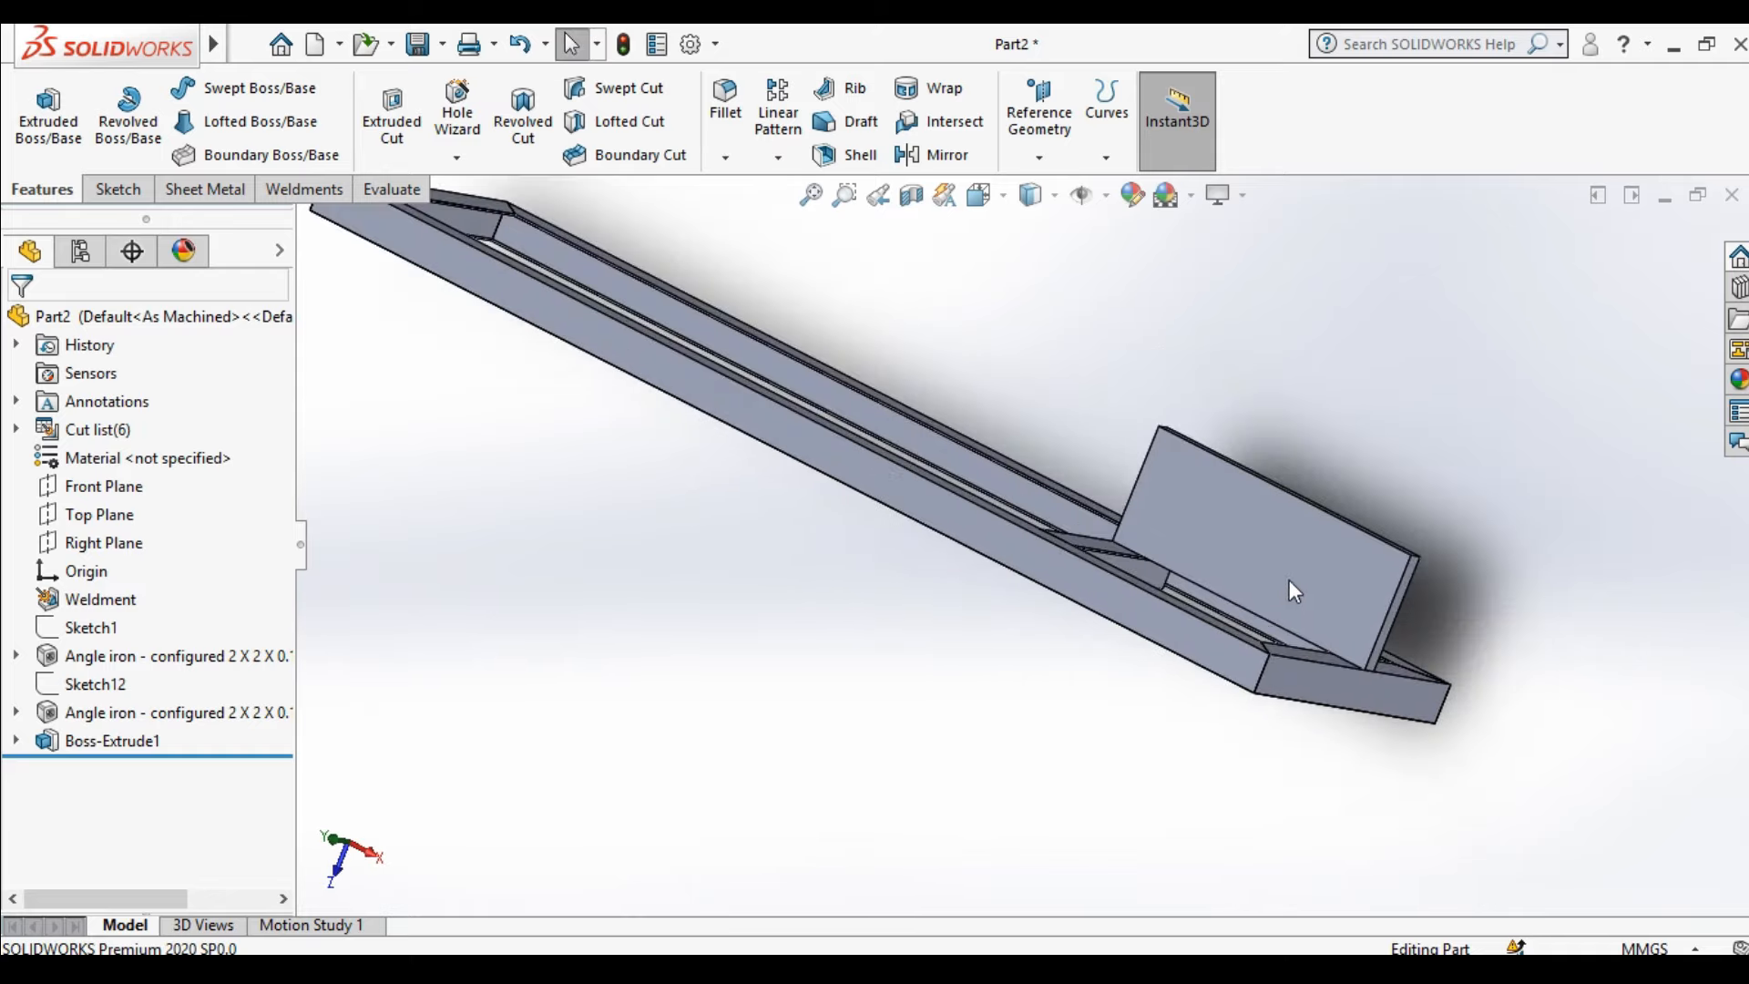
click(1338, 602)
click(1456, 512)
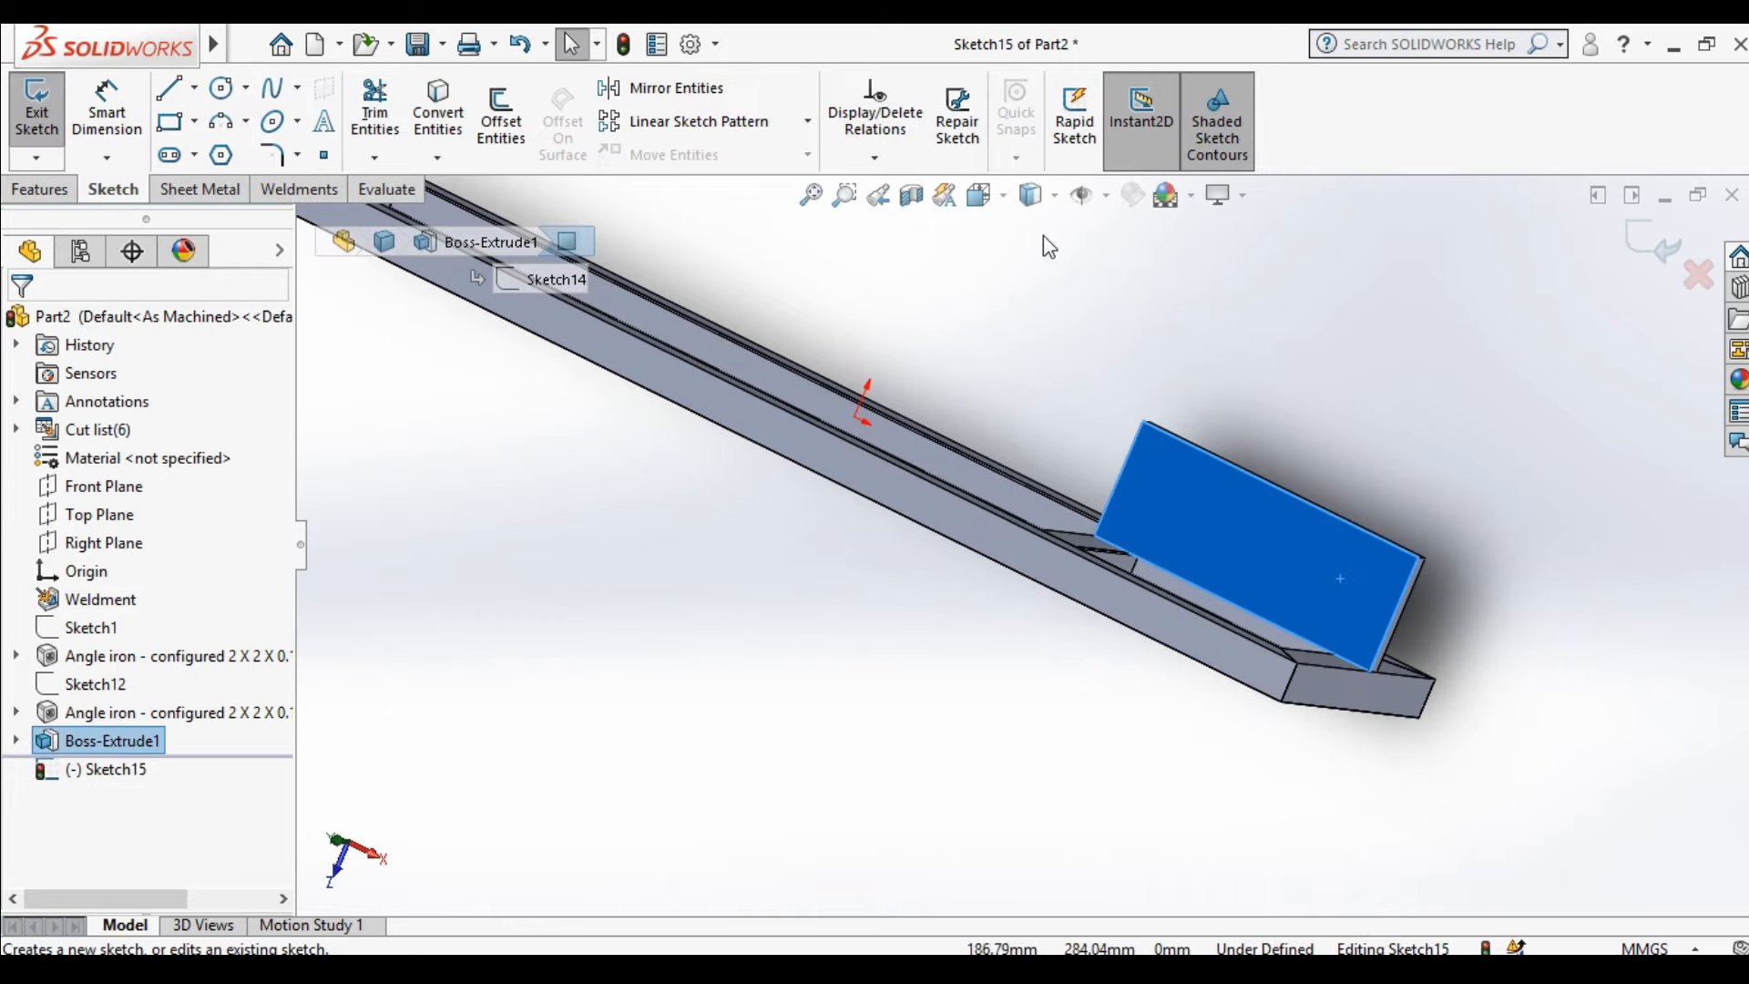
click(987, 195)
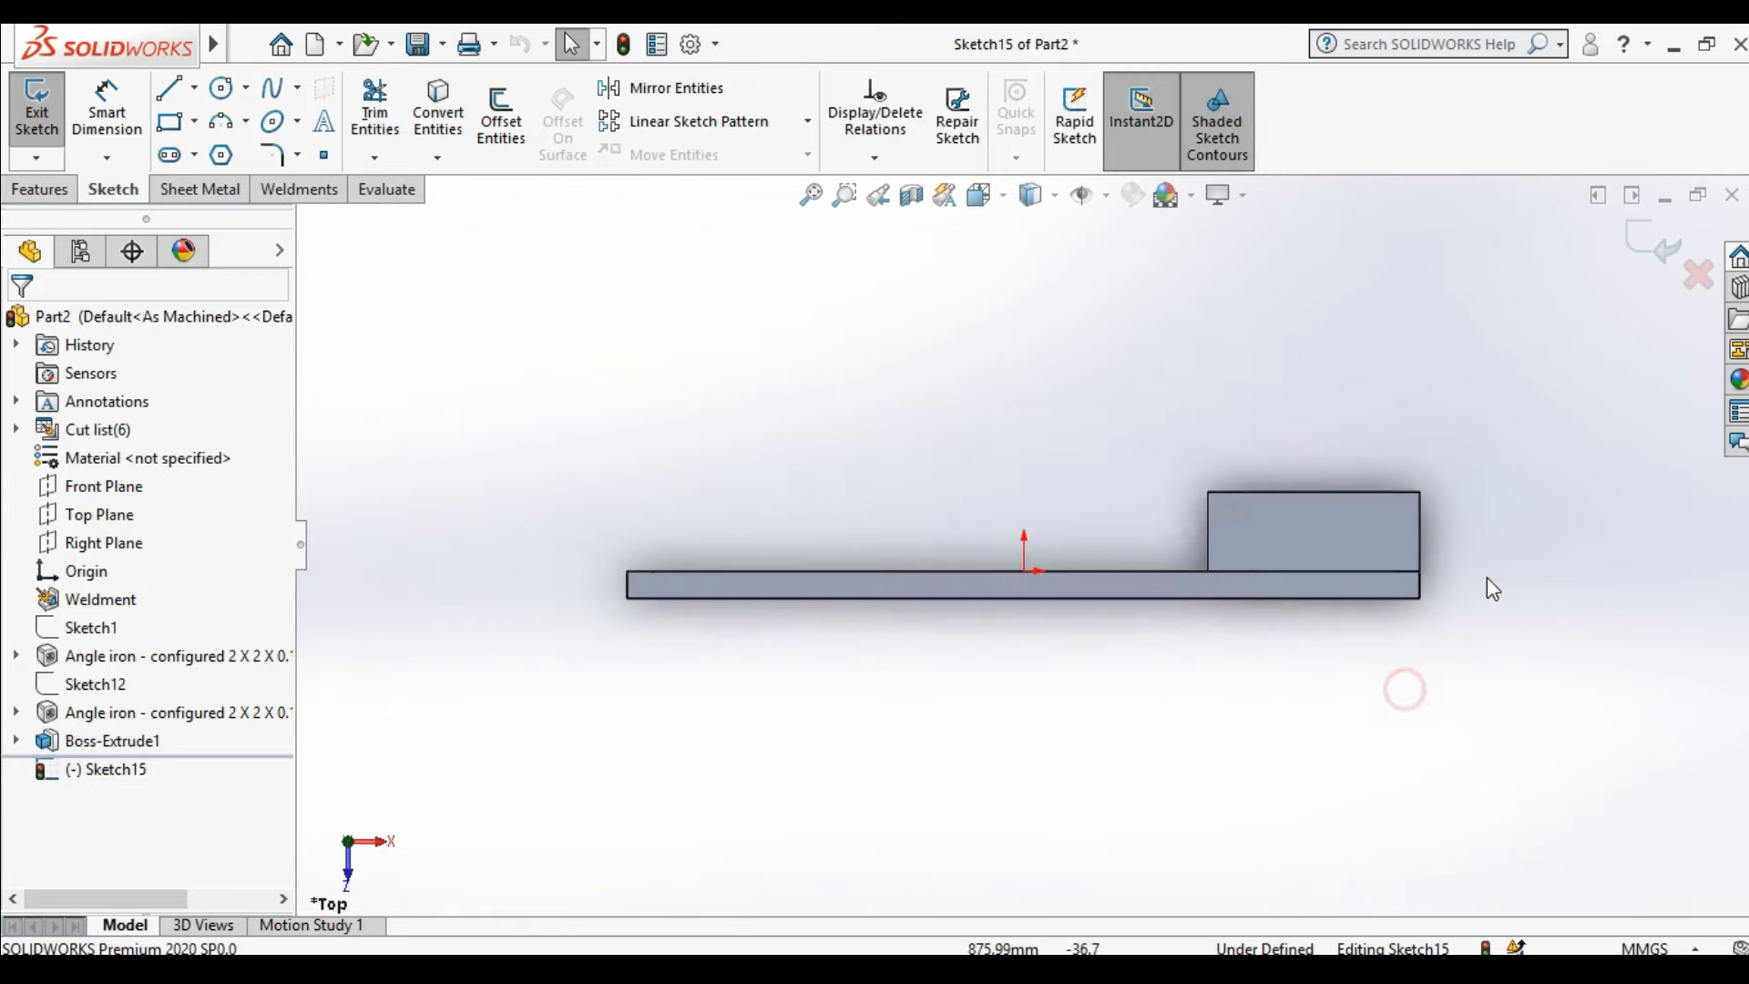
Sketch a corner rectangle about 141 mm wide over the plate's full 150 mm height, starting from its upper outer corner
scroll(1487, 577, down, 4)
click(171, 121)
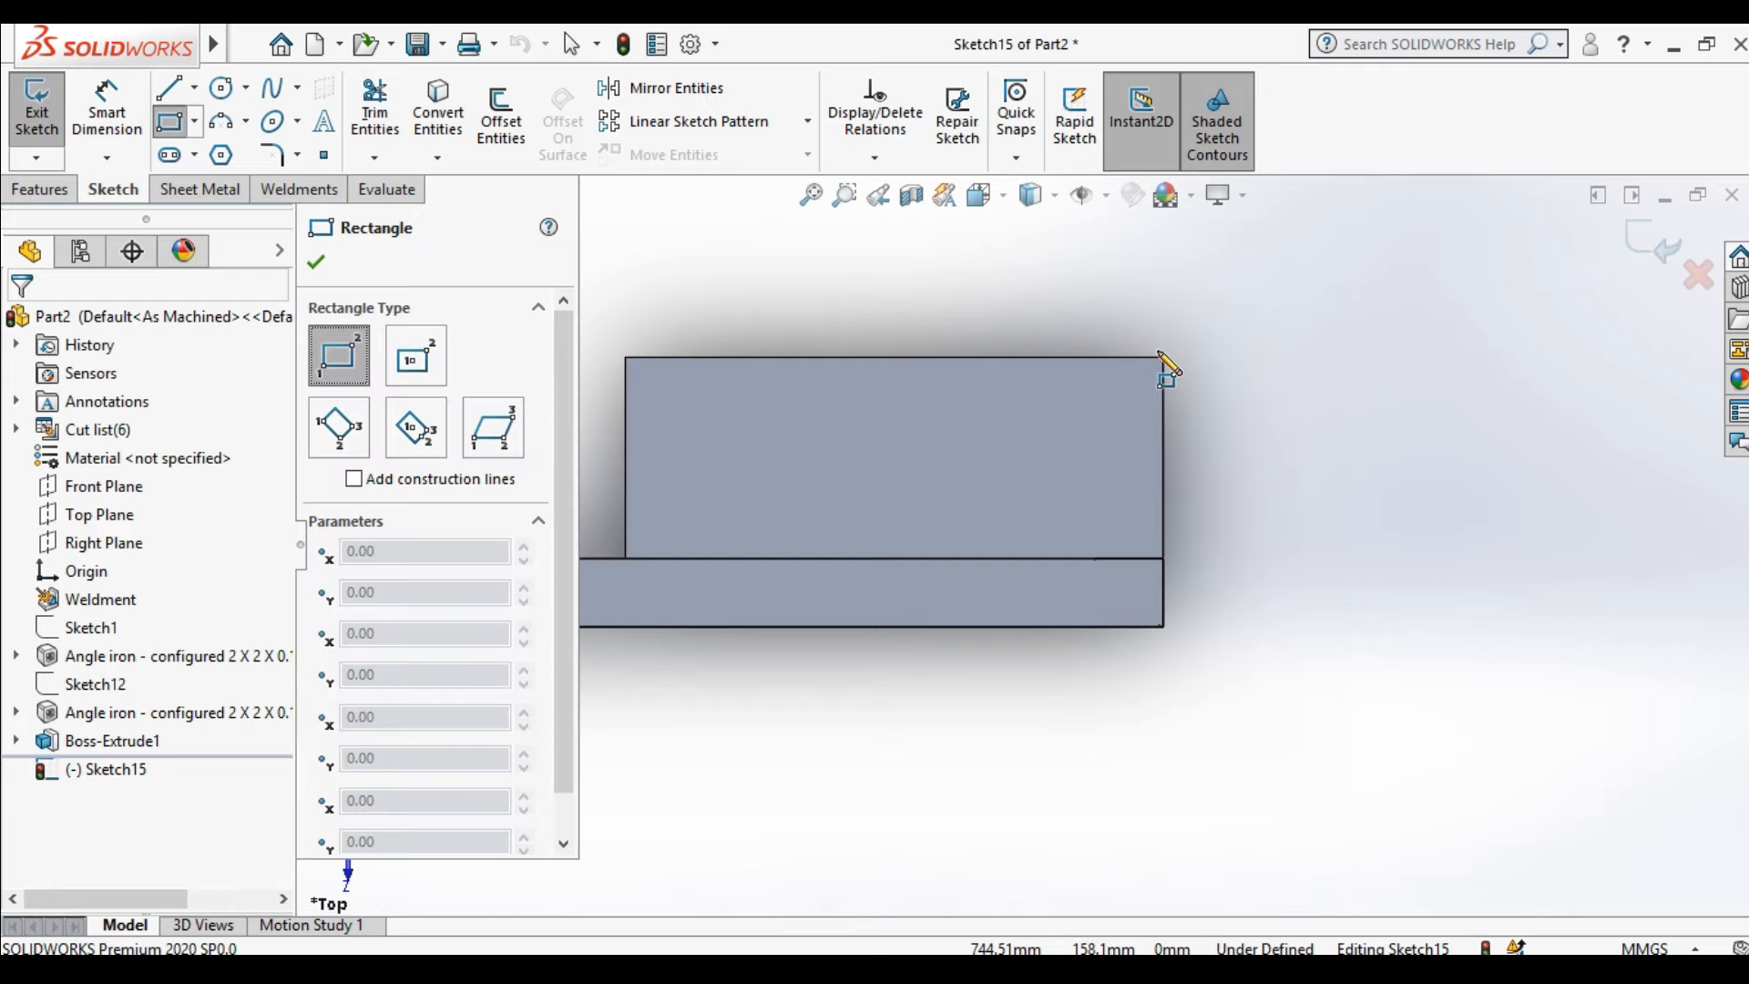
click(1163, 357)
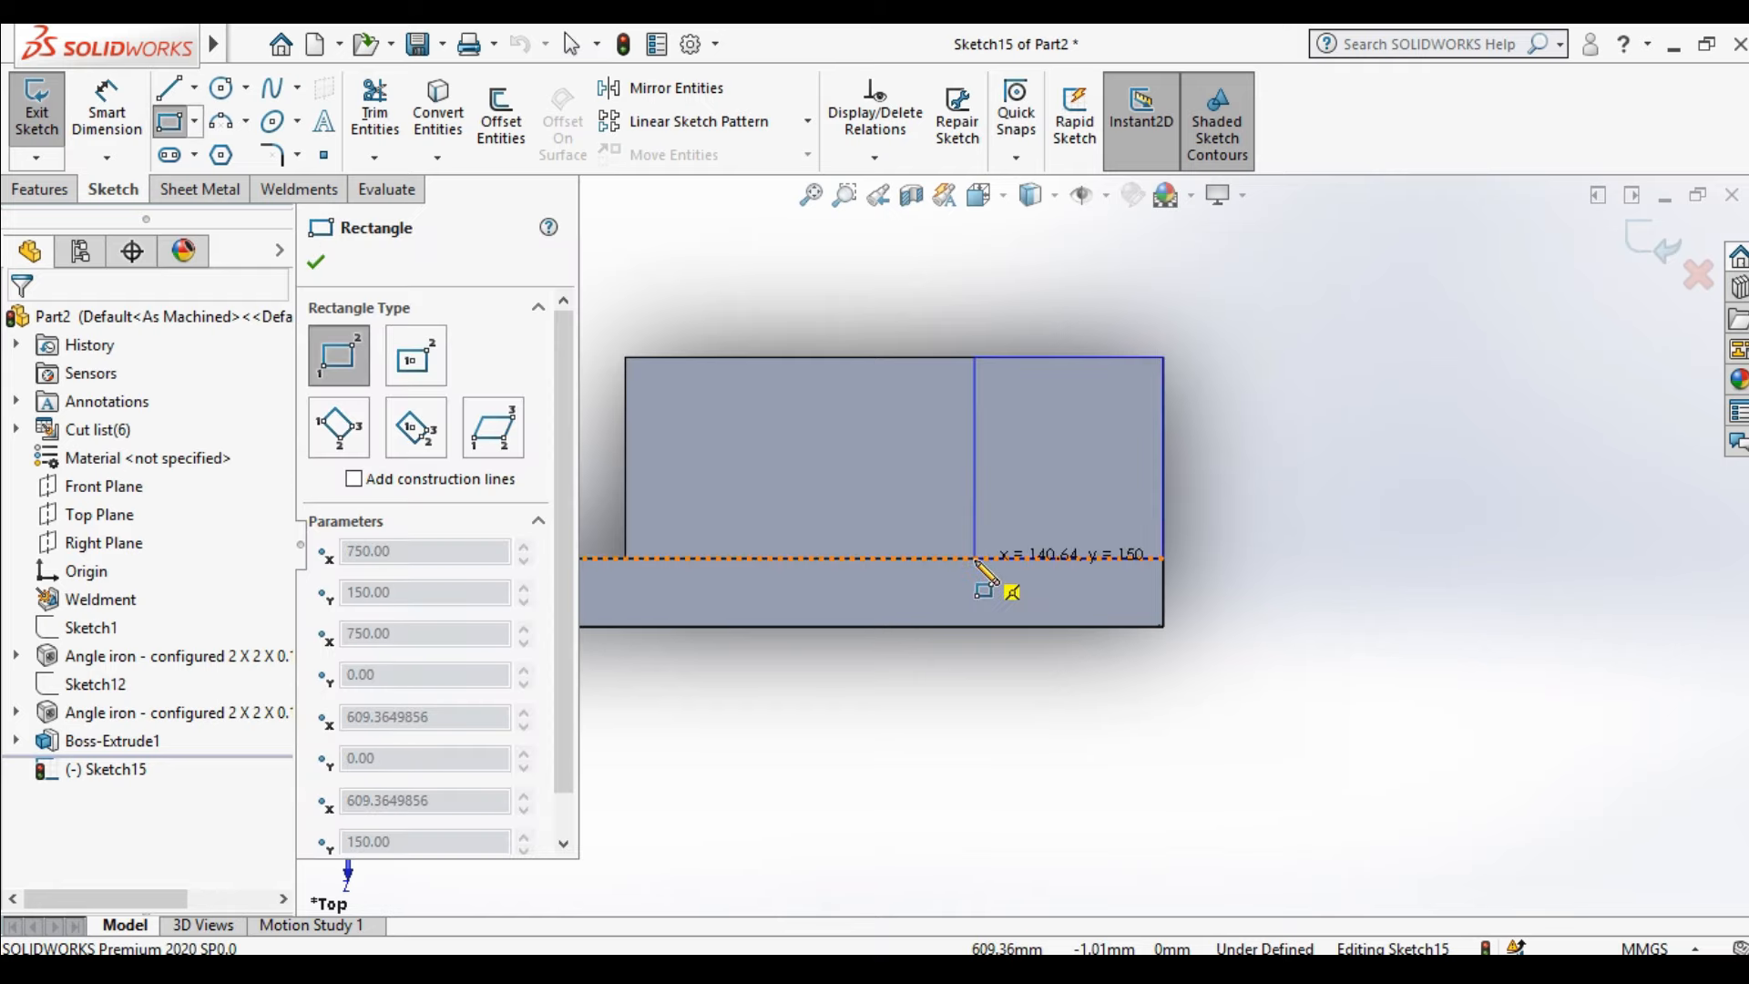
click(975, 557)
right_click(1016, 701)
click(1037, 701)
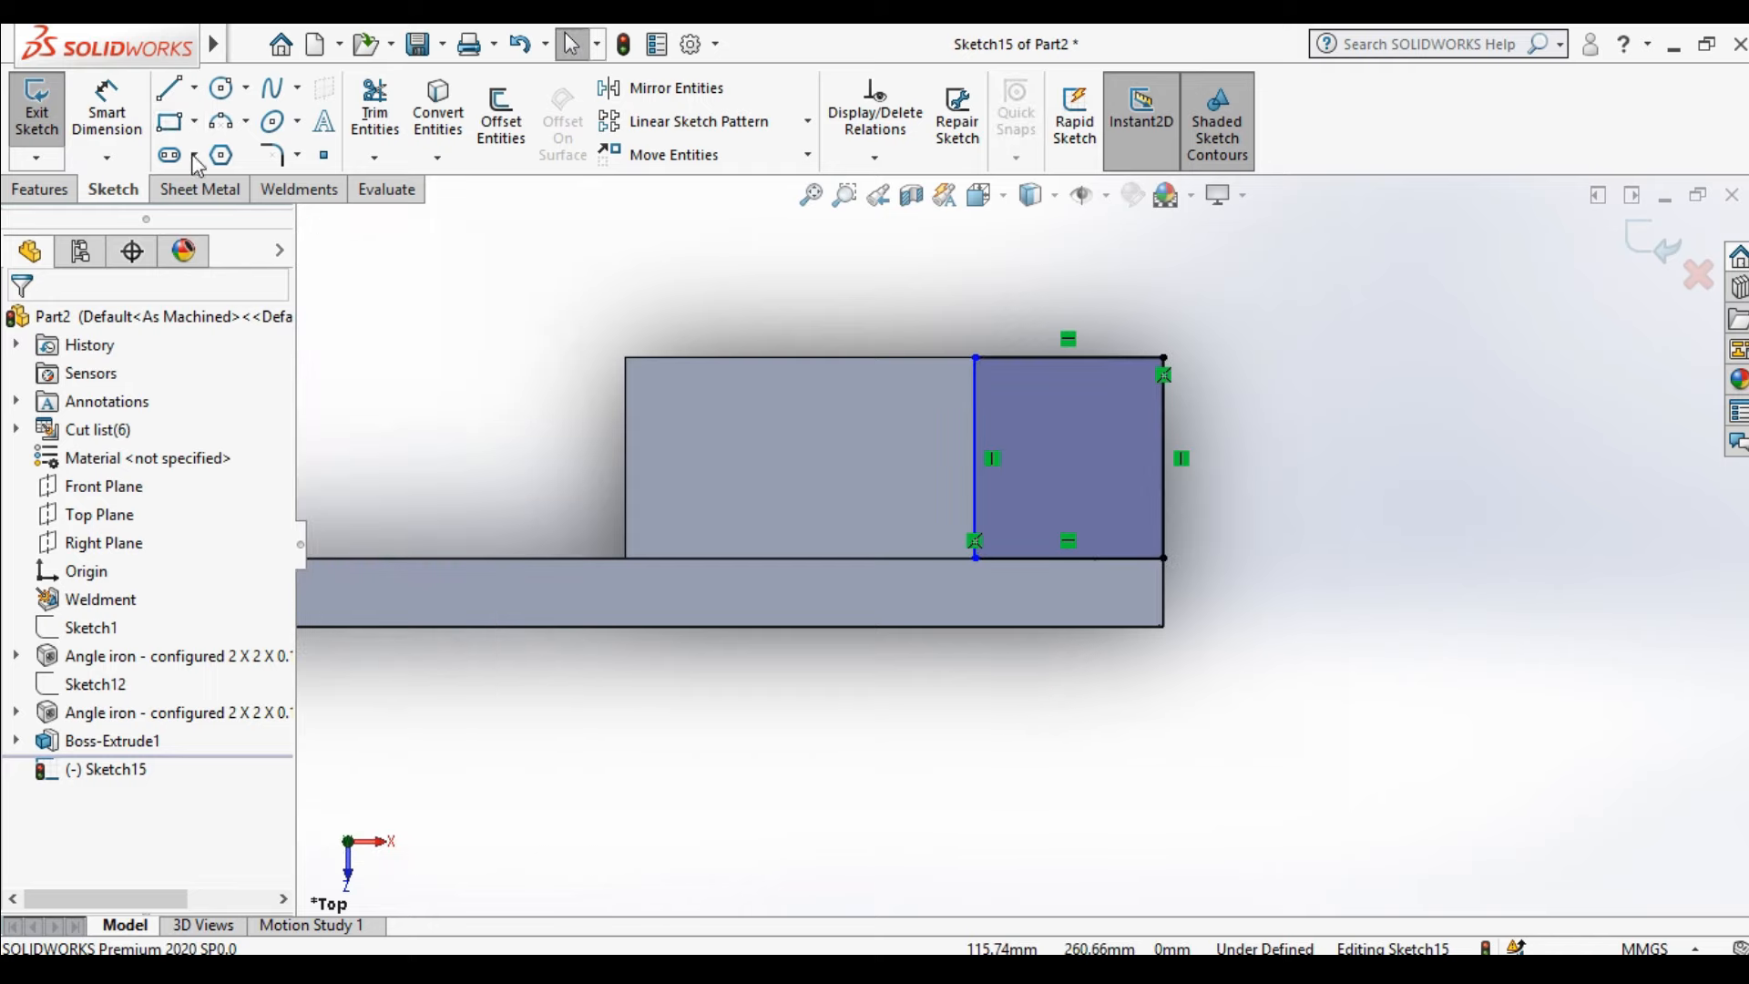
Dimension the width of the rectangle at the plate's outer end as 100 mm
click(107, 109)
click(1022, 358)
click(1027, 292)
text(100)
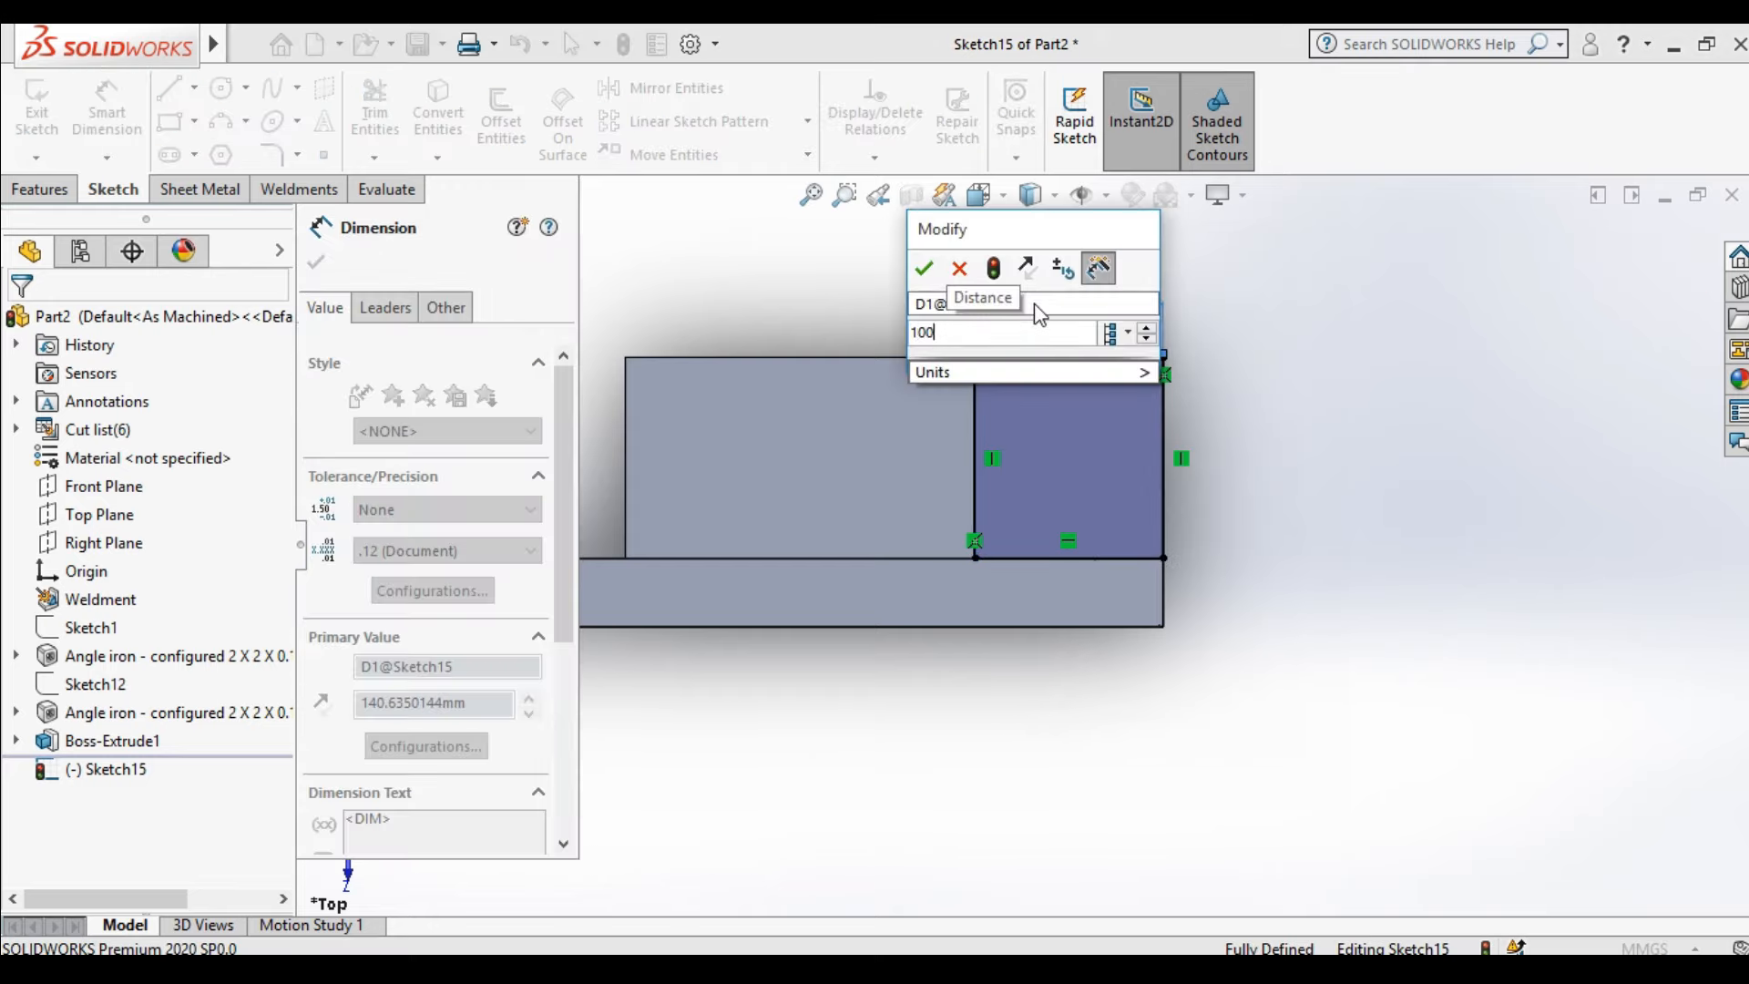
key(Return)
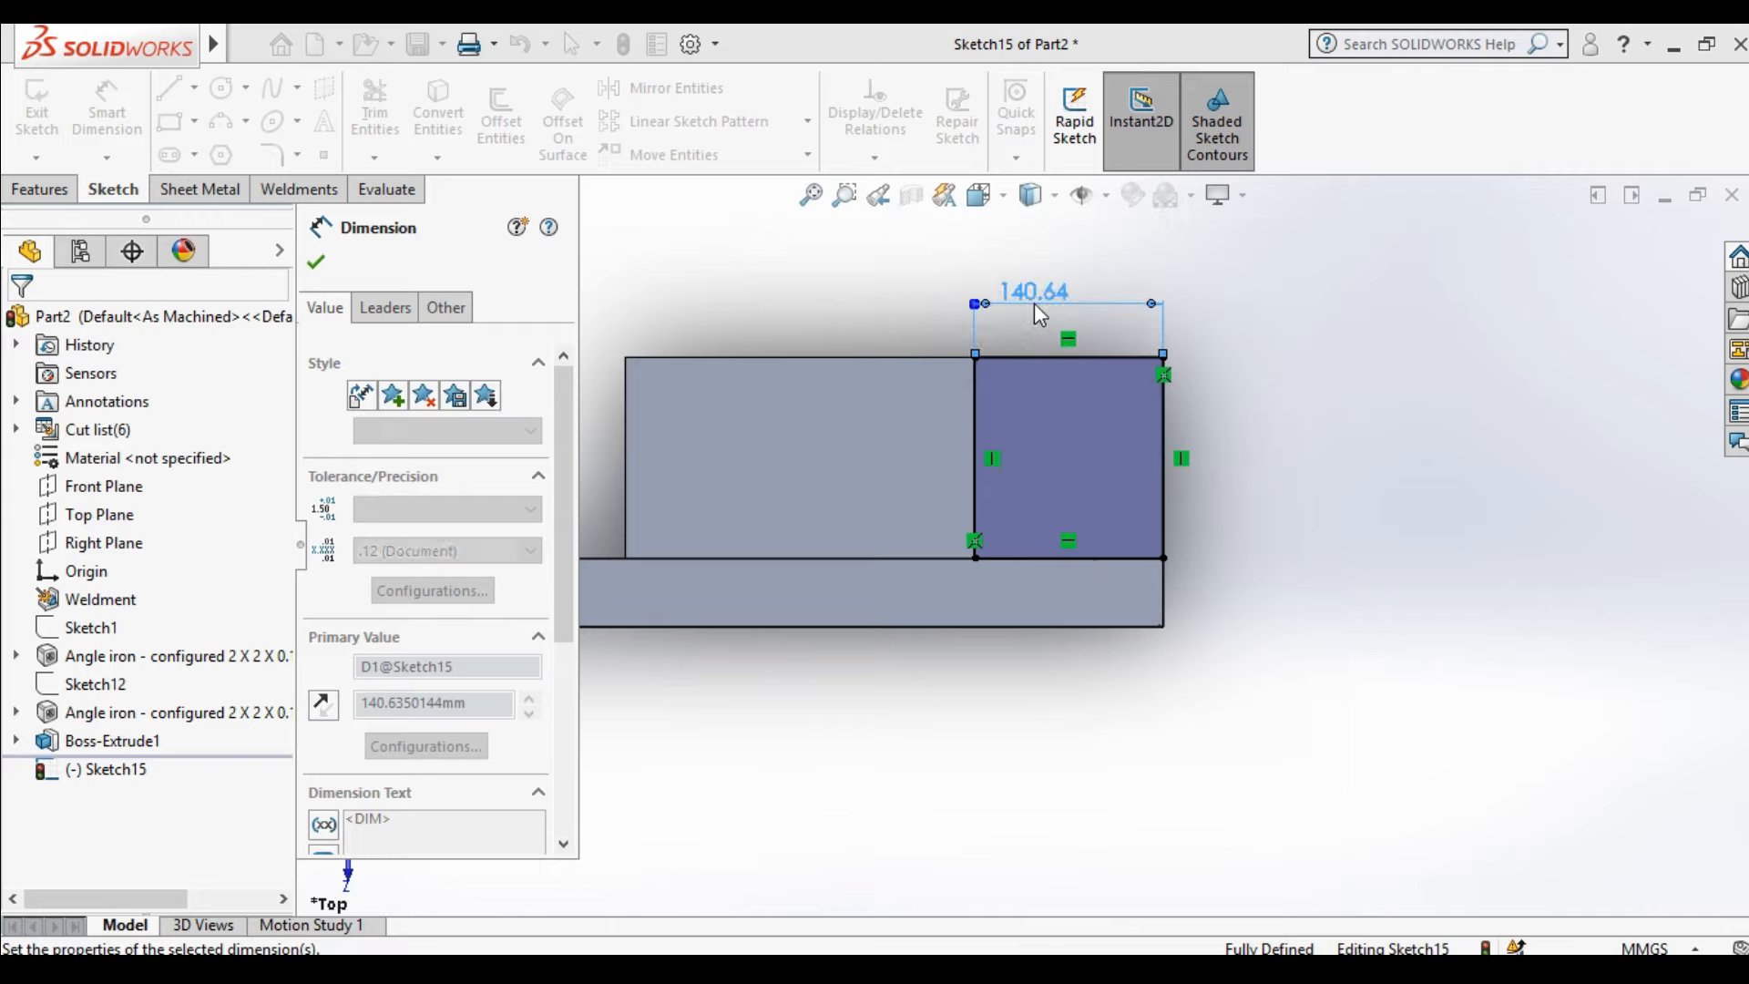
click(318, 262)
Extrude the 100 mm wide rectangle 20 mm blind outward from the plate's side face
middle_drag(1255, 534, 1183, 544)
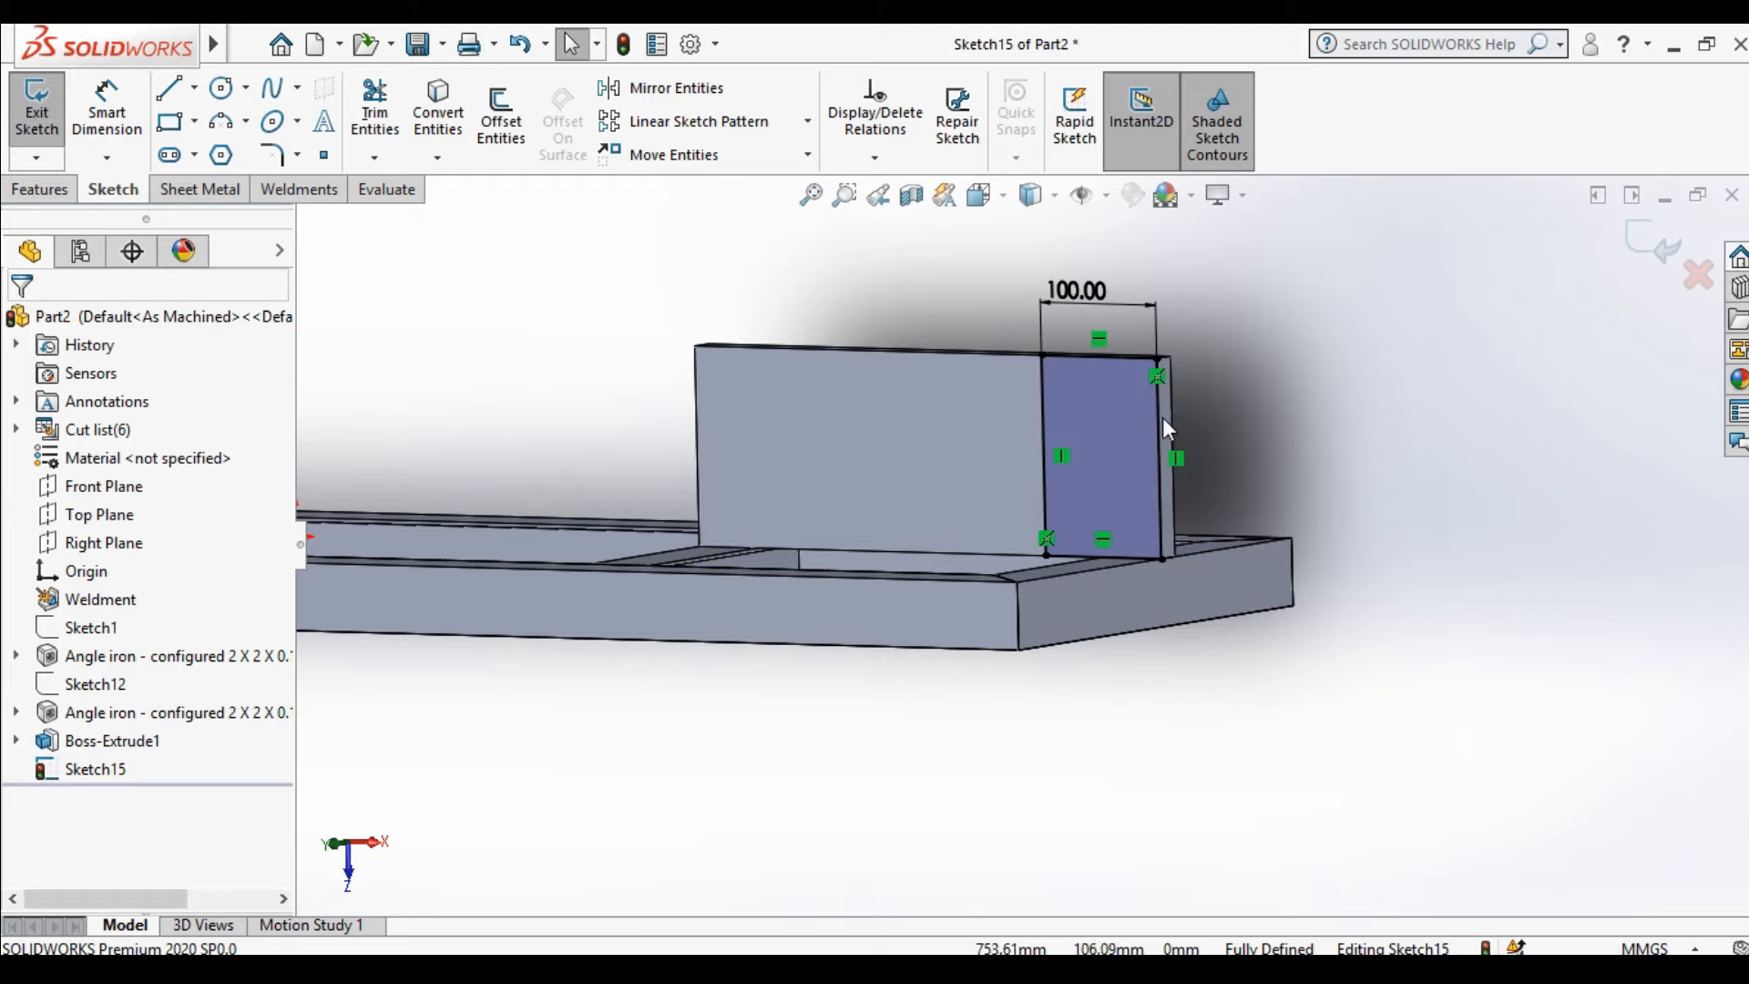
scroll(1153, 358, down, 3)
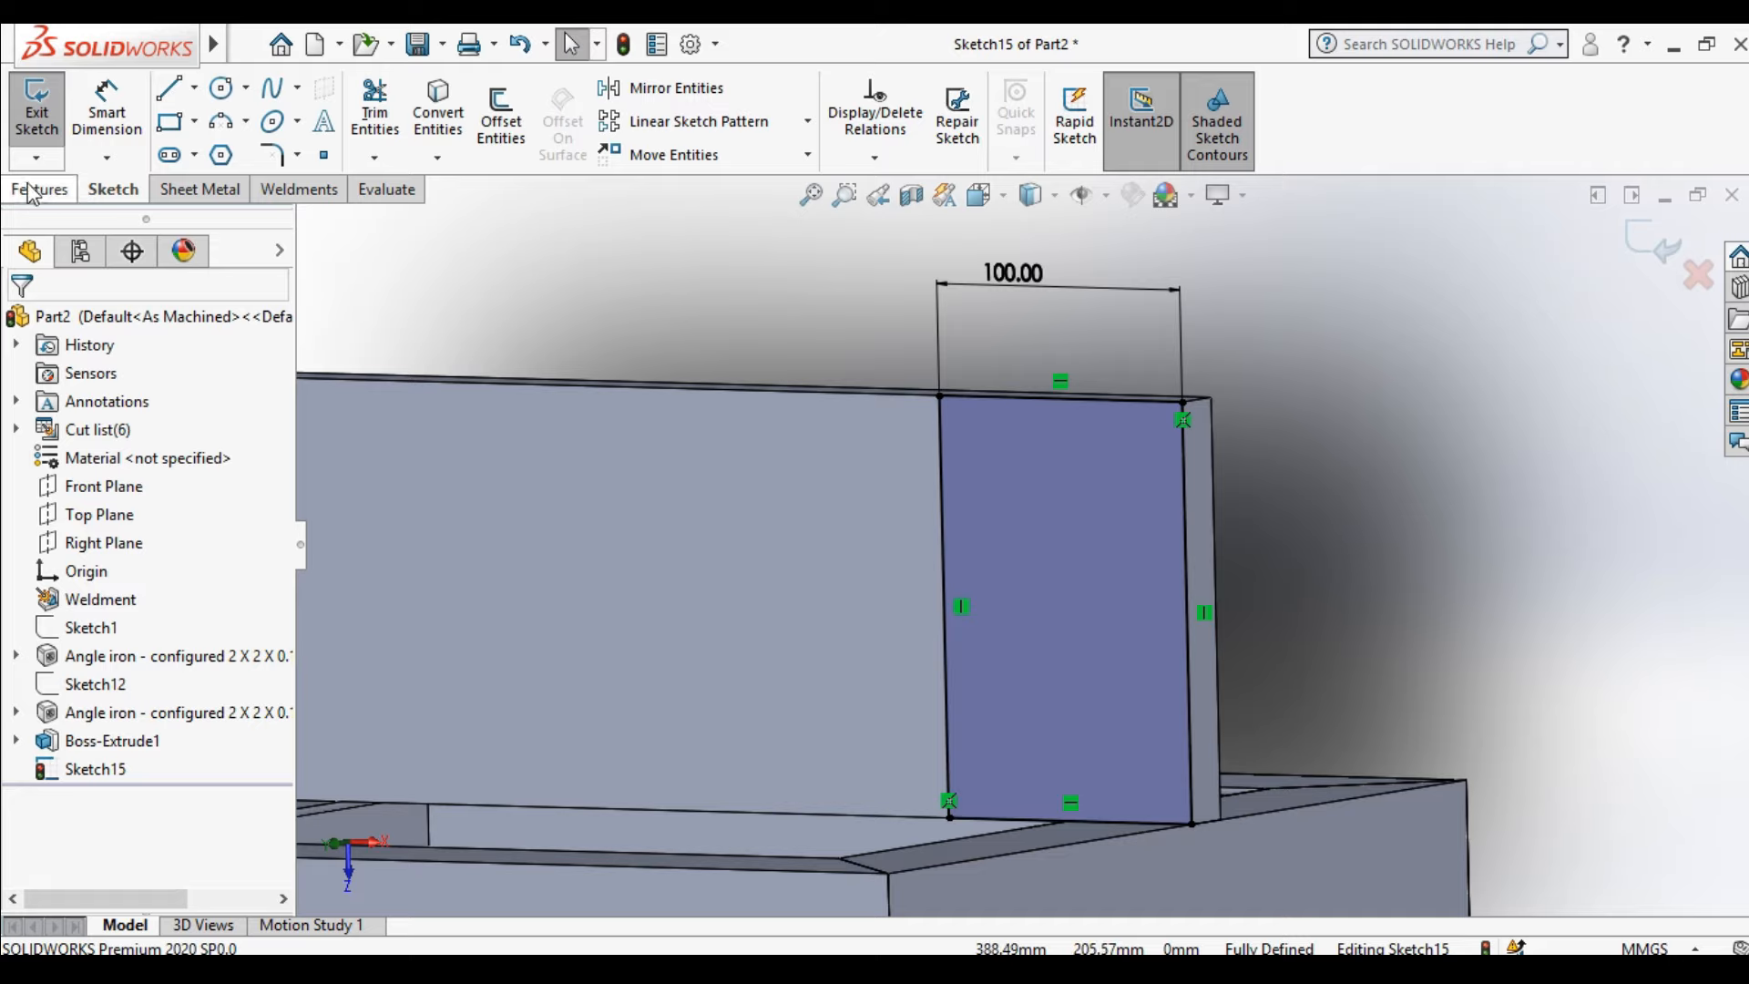
click(37, 128)
click(48, 114)
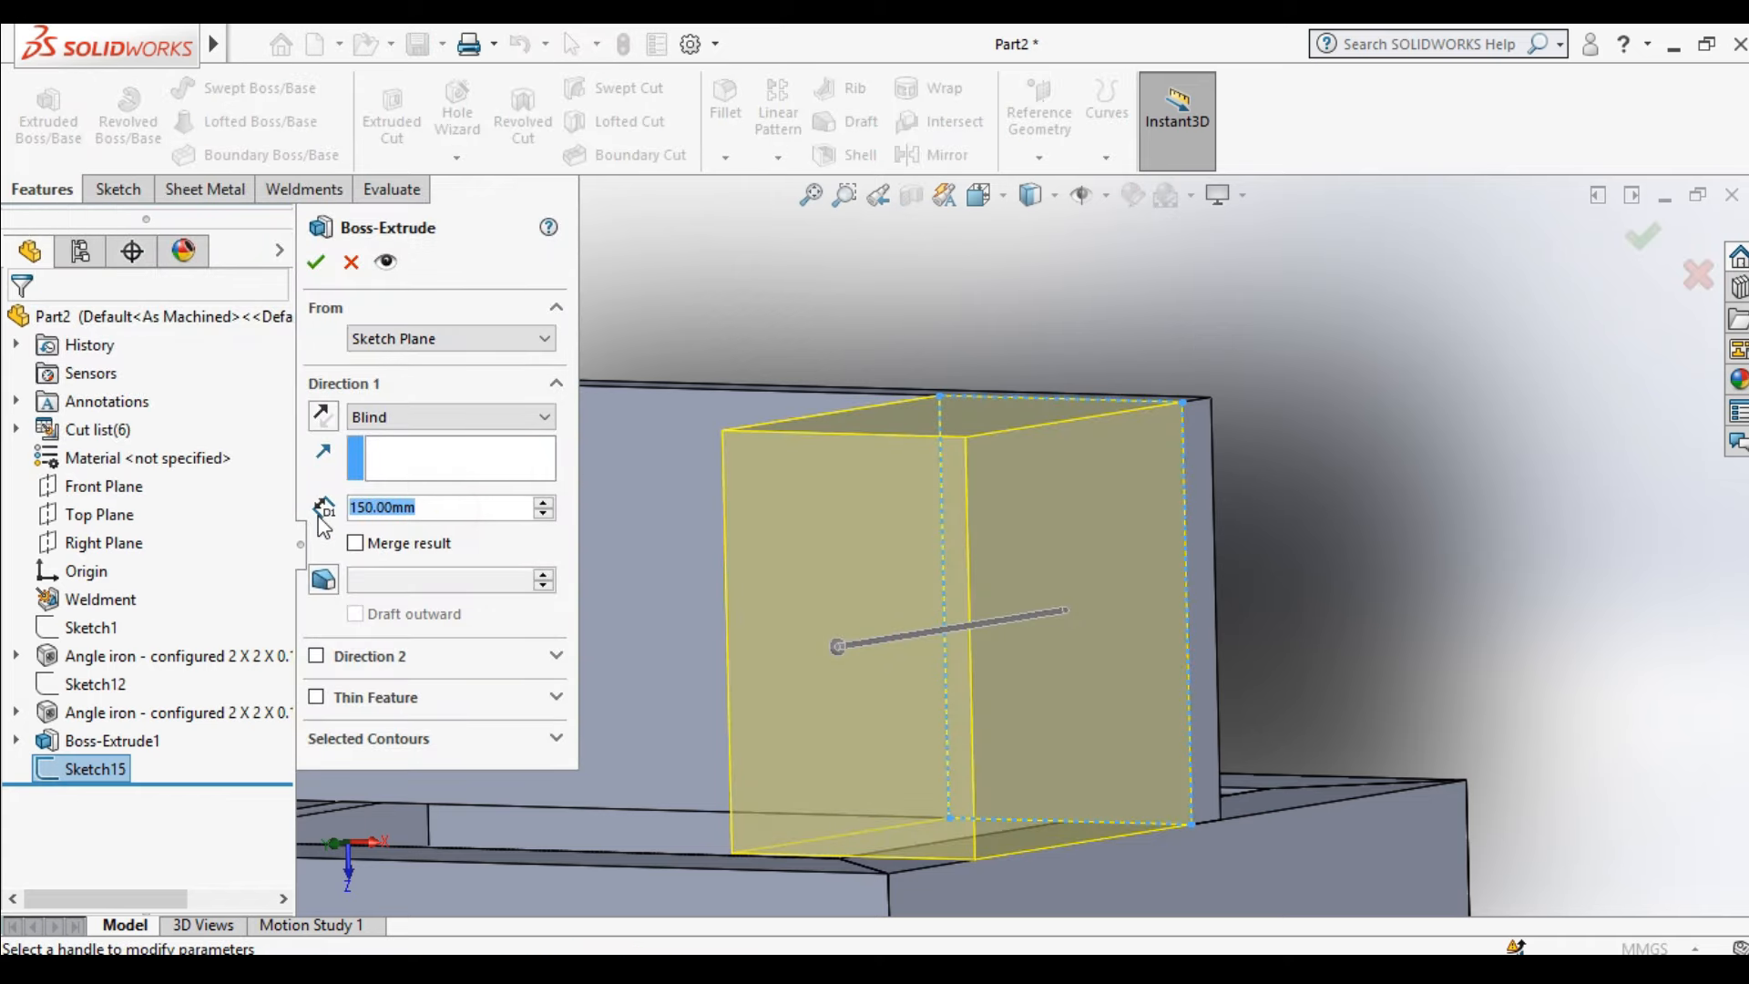
text(20)
key(Return)
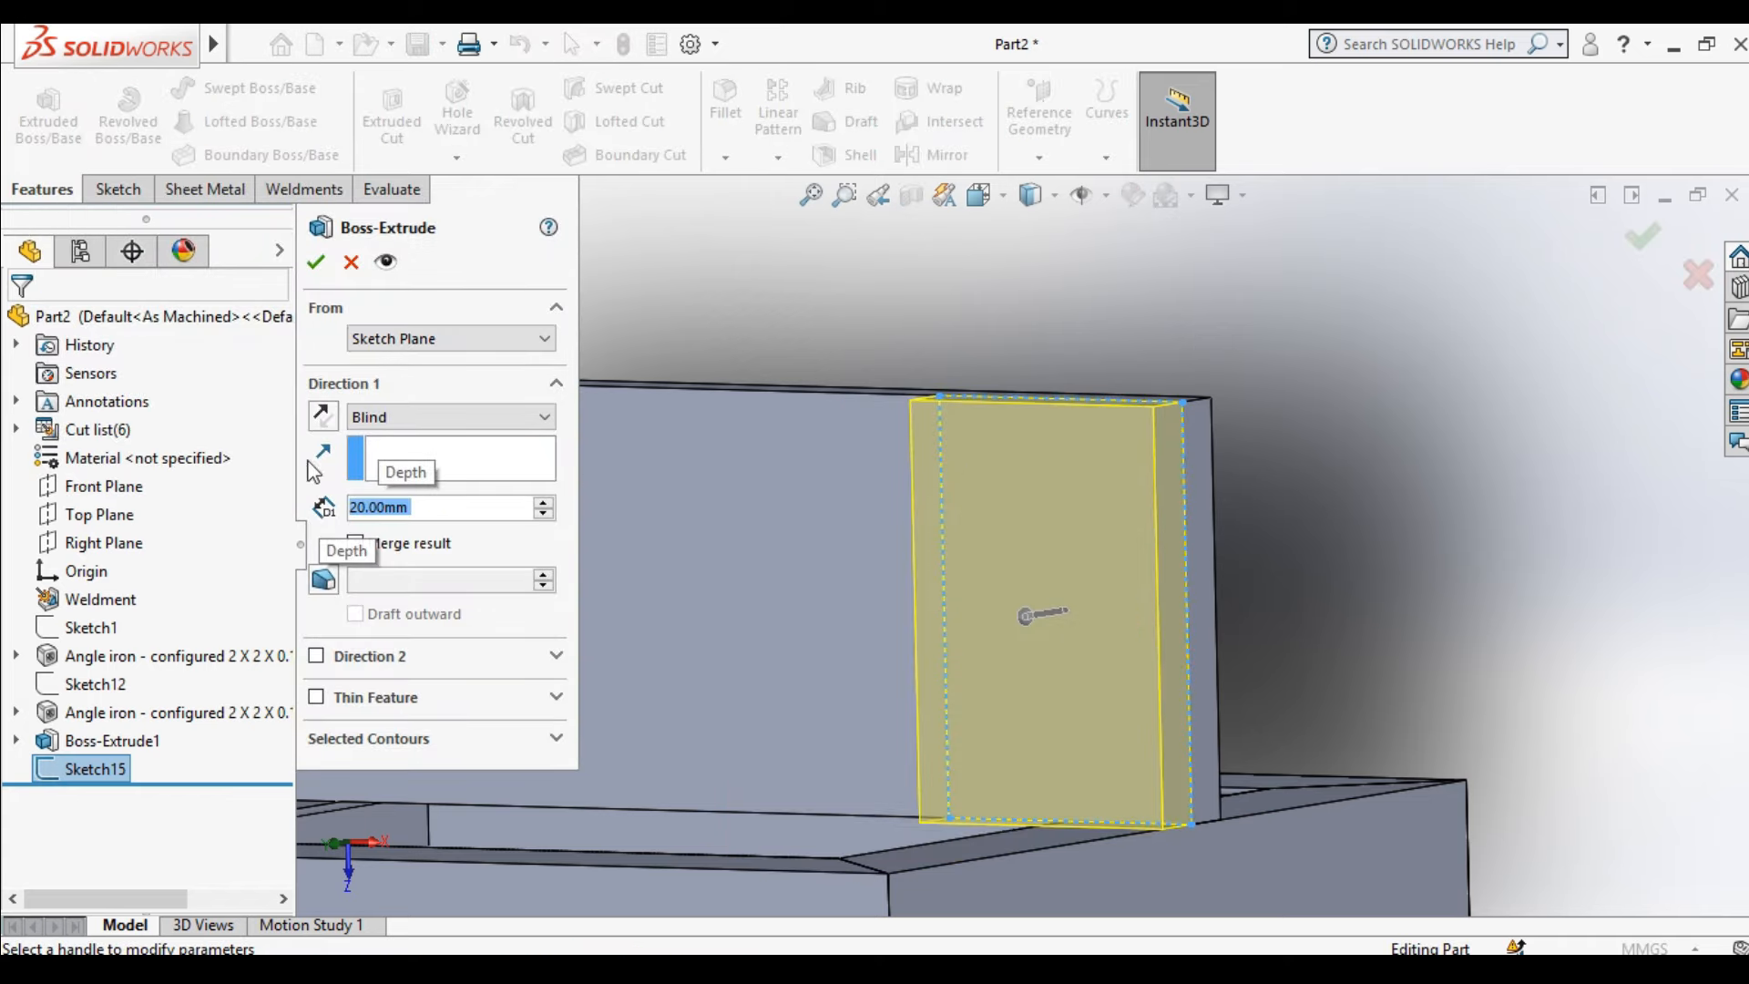
click(317, 263)
Start a new sketch on the outer face of the 20 mm thick end block and show it in top view
middle_drag(1013, 465, 1149, 535)
click(1037, 544)
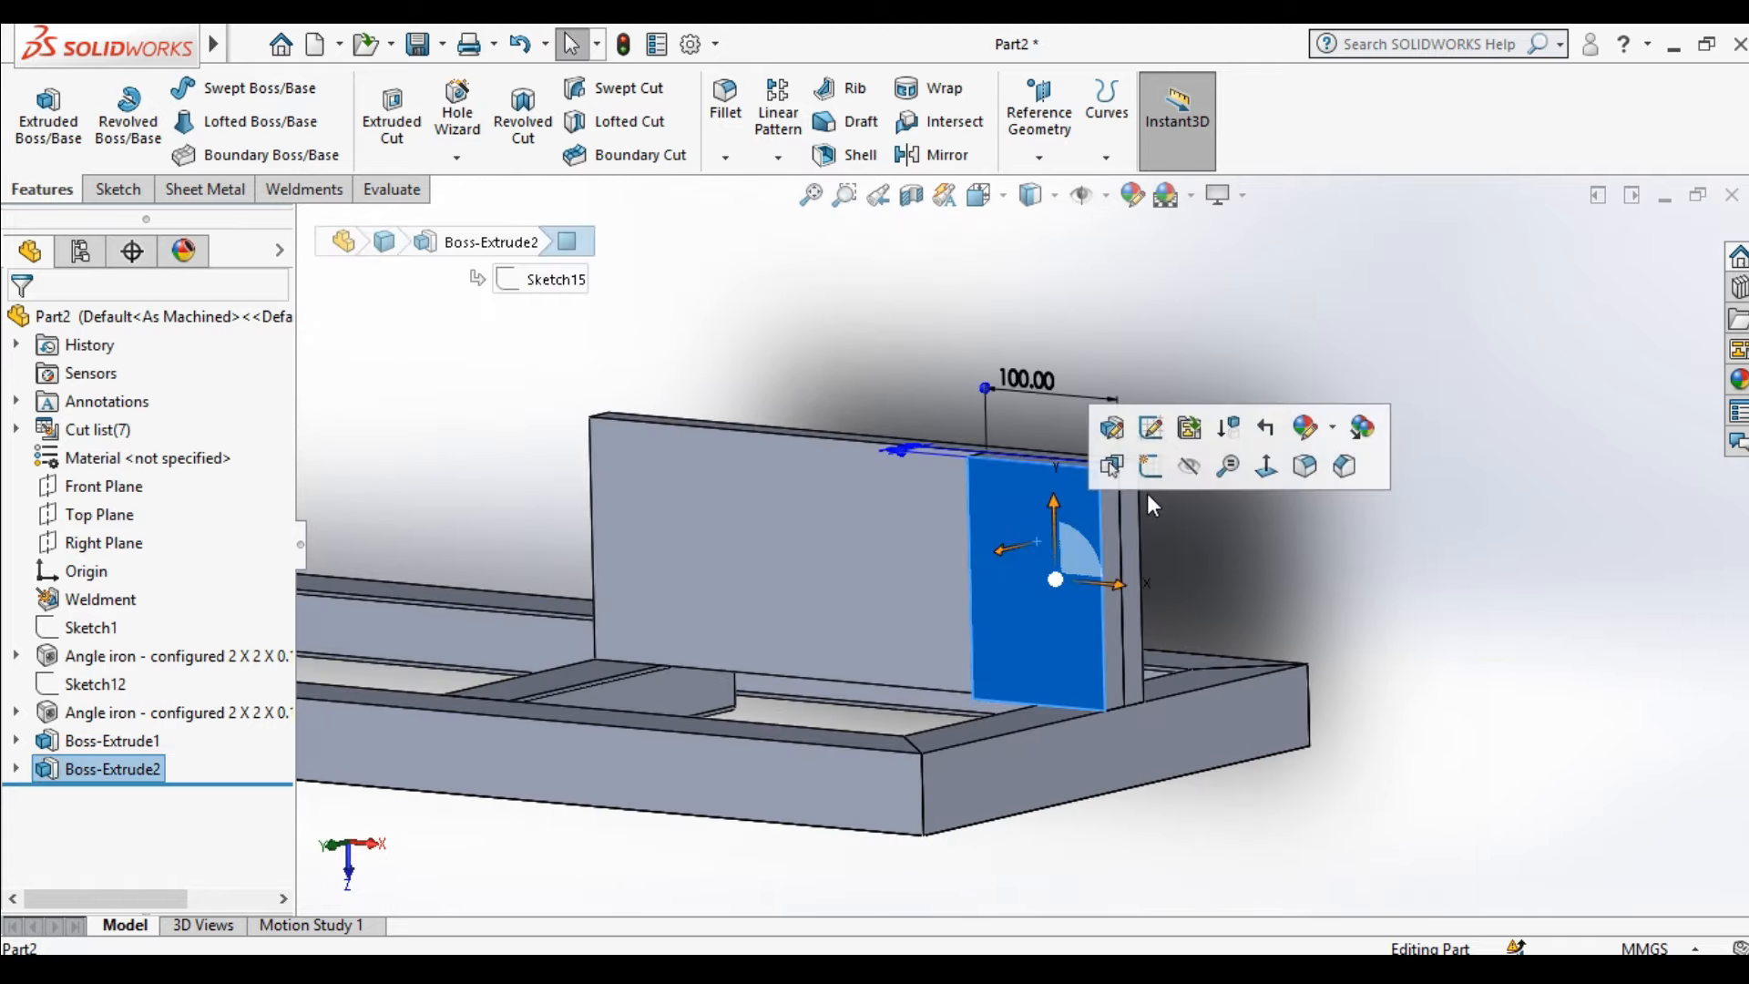
click(1156, 473)
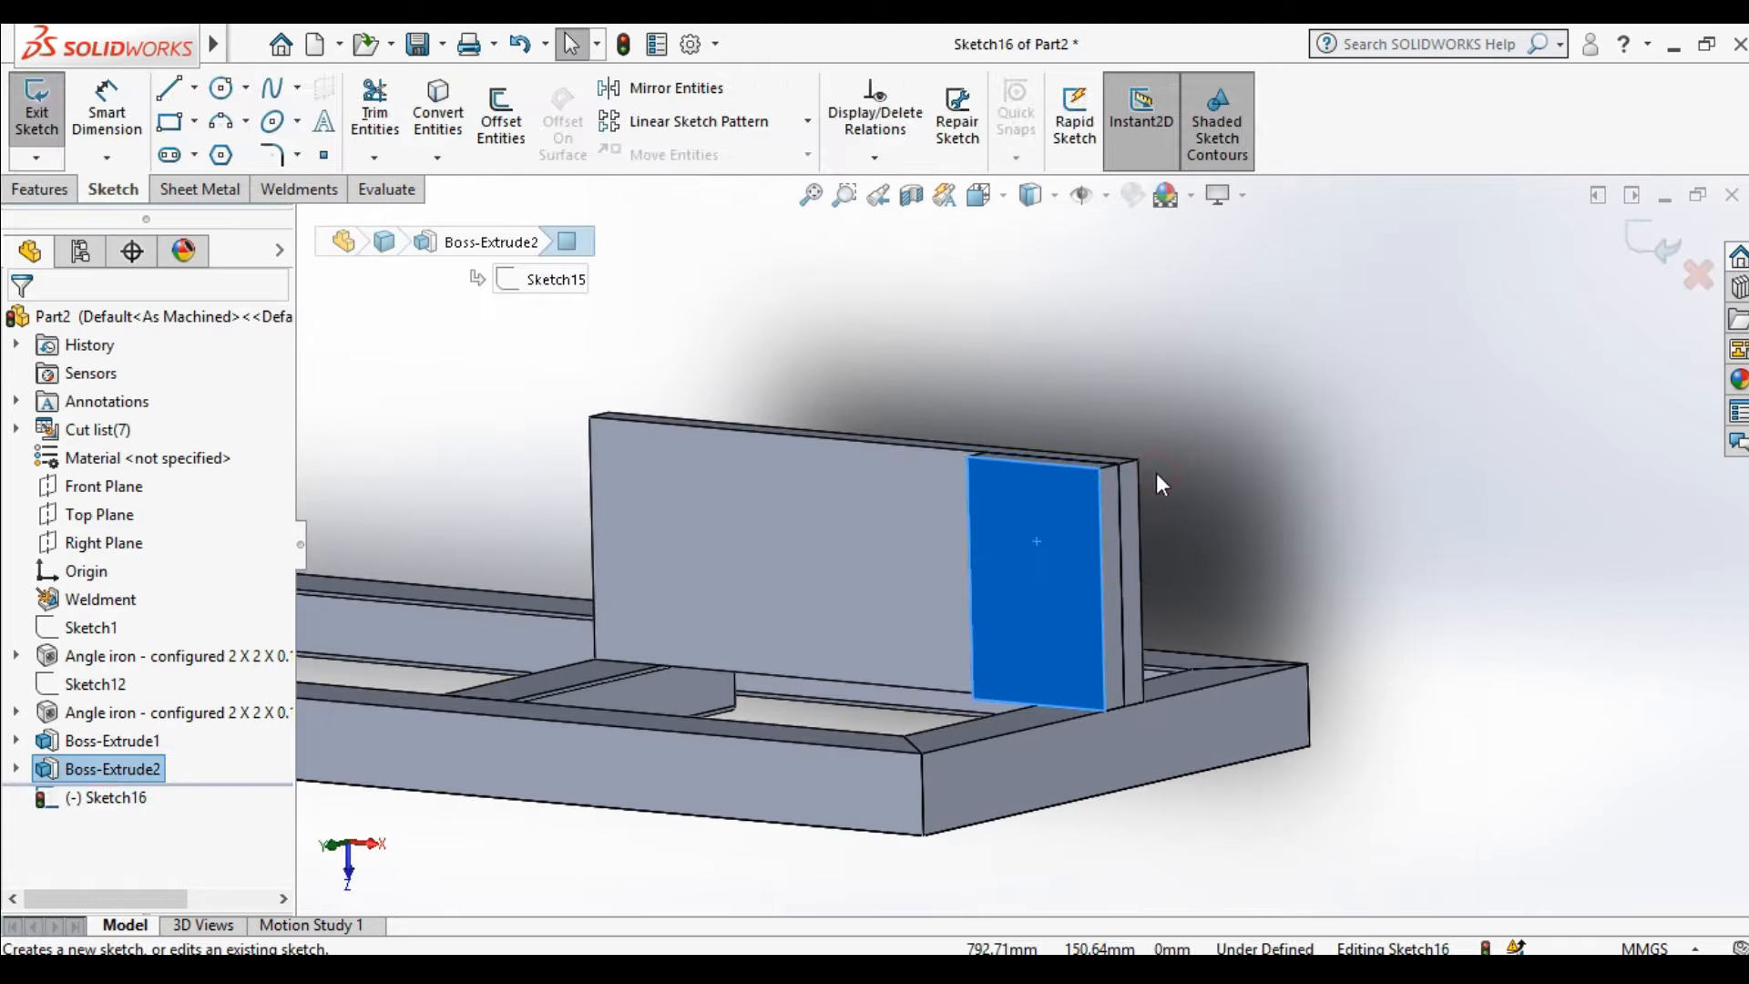
click(1000, 200)
click(844, 460)
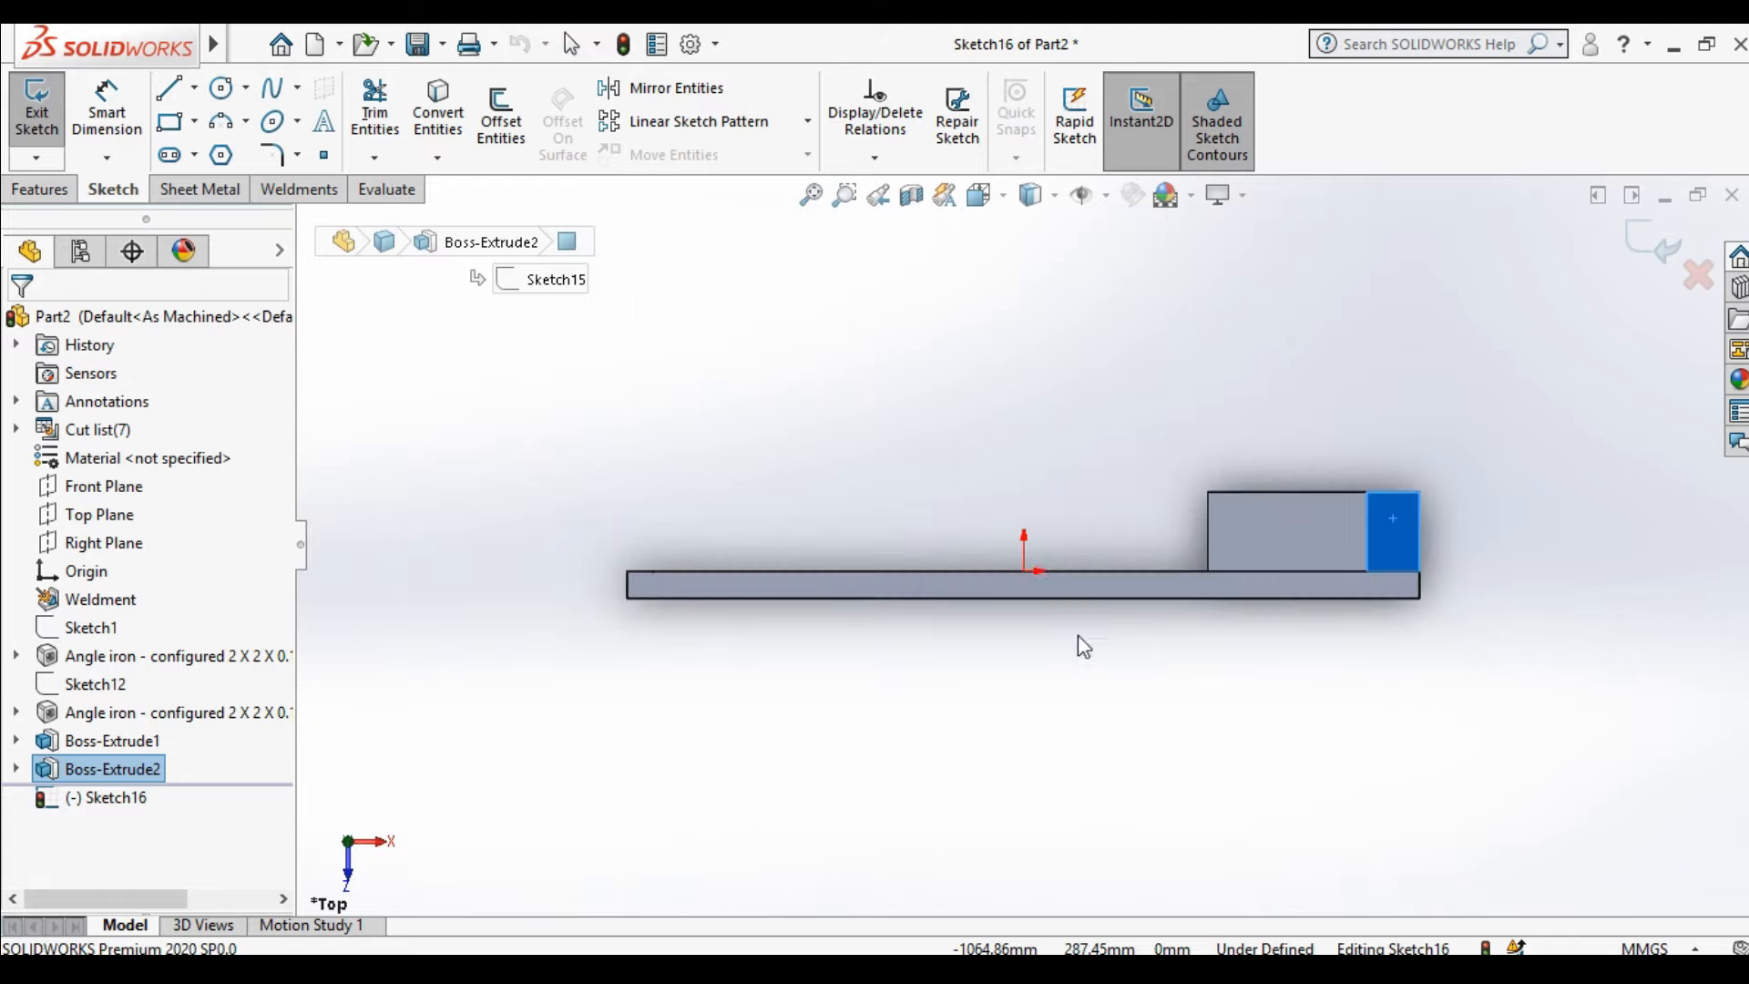
Draw a closed C-shaped line profile about 401 mm wide and 231 mm high over the plate and end block, open toward the plate's inner end
scroll(1328, 509, down, 1)
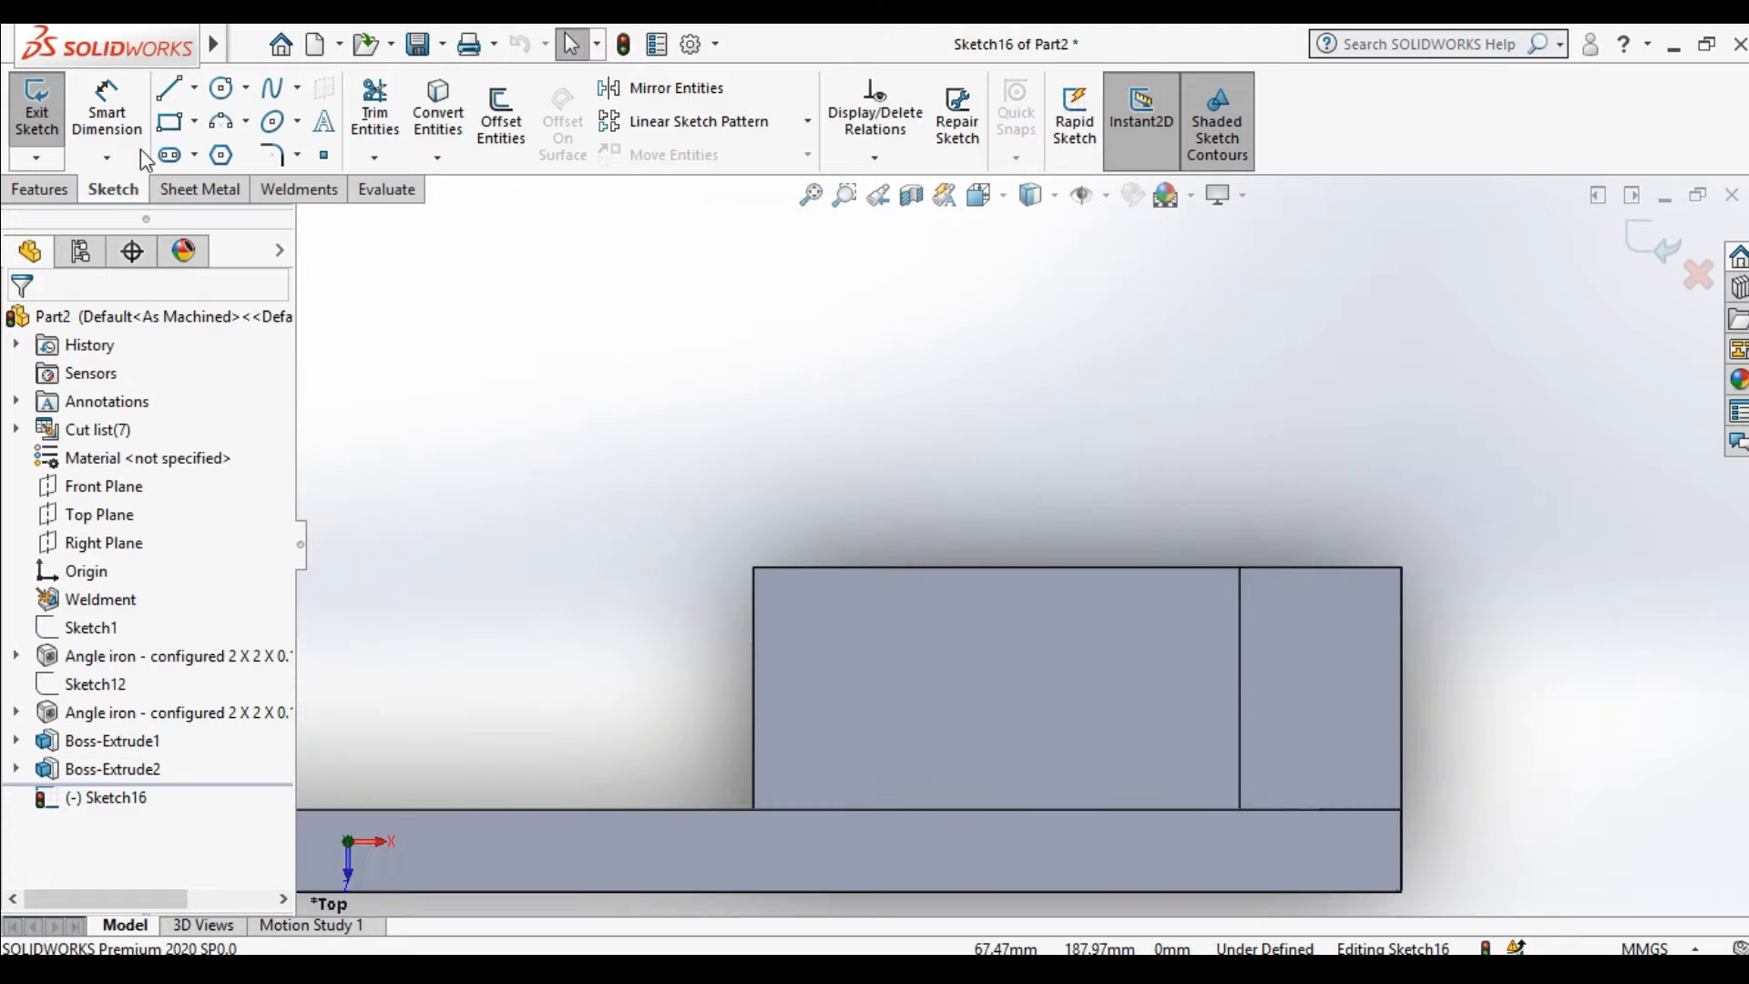
click(169, 87)
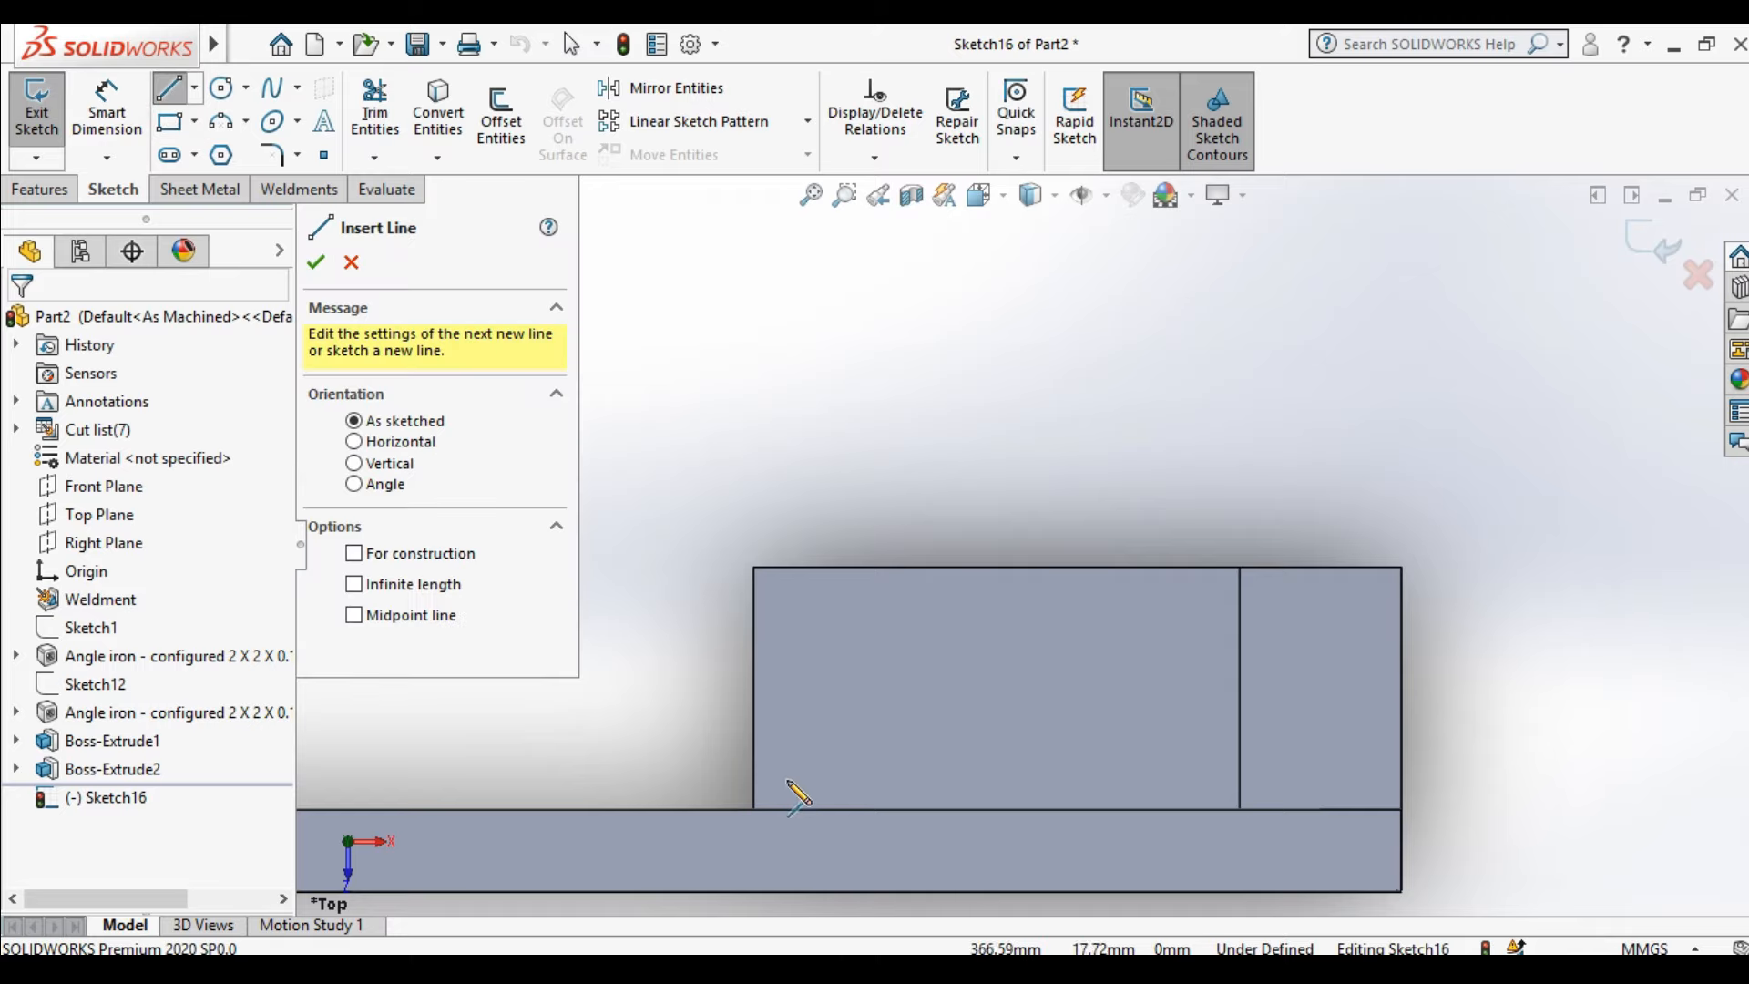
click(1401, 810)
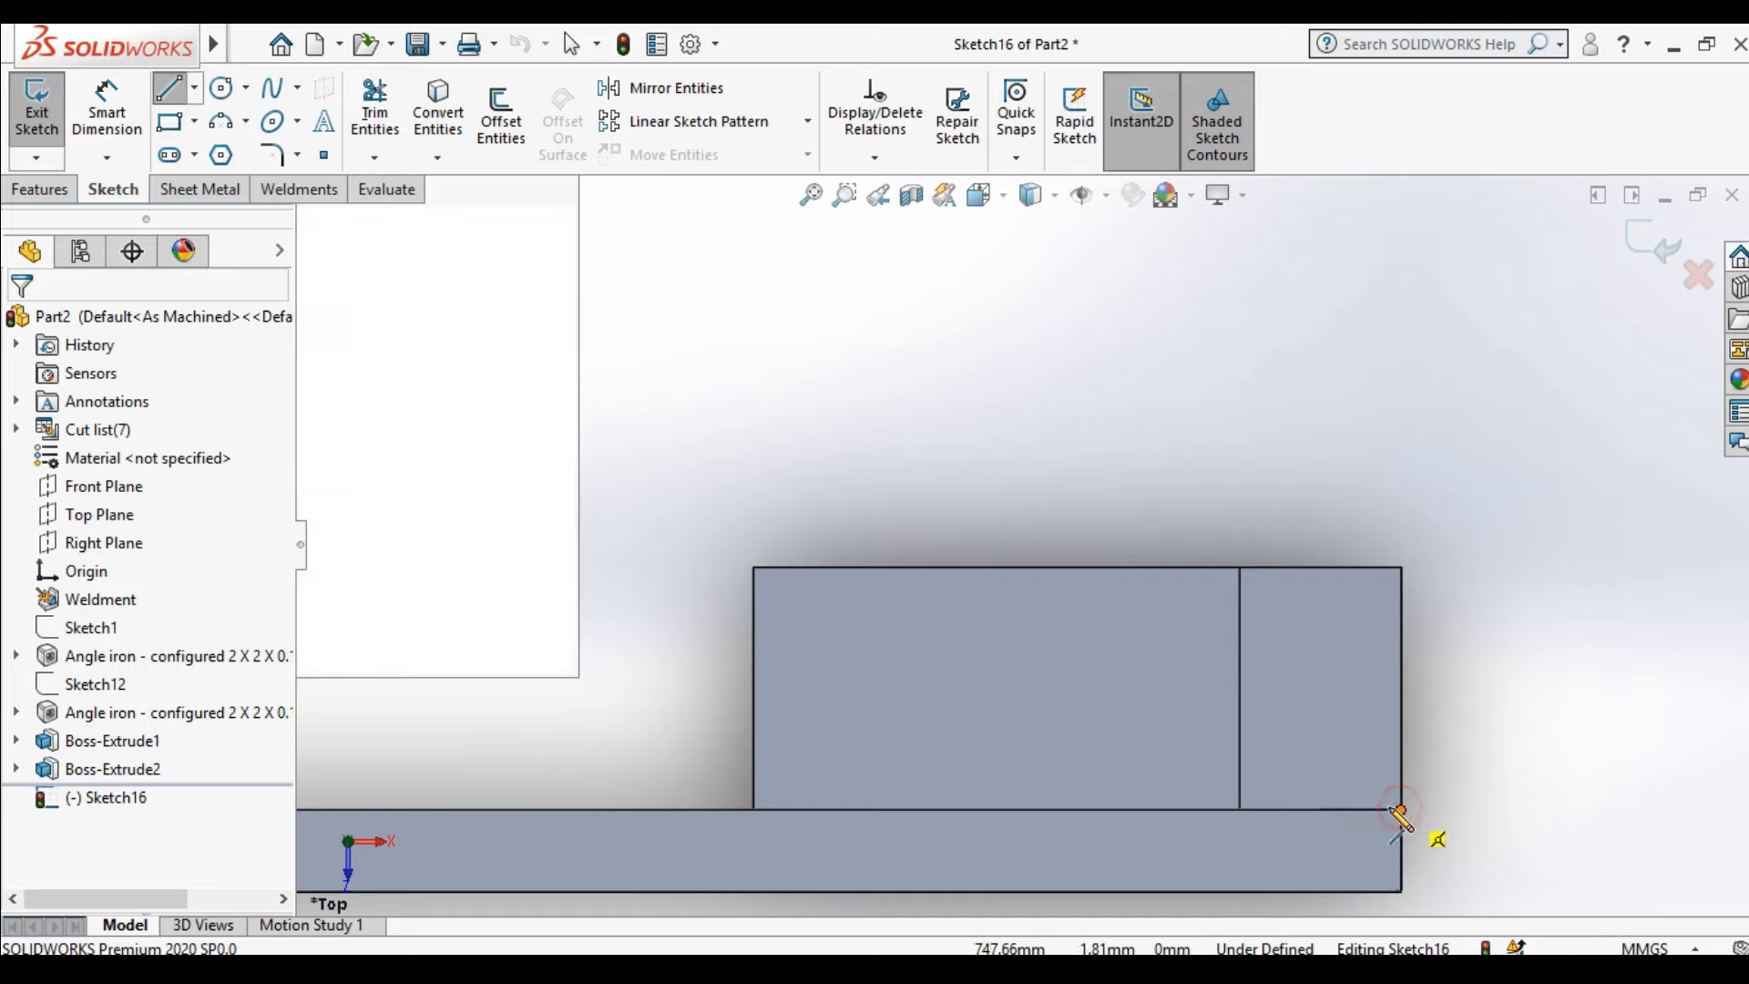
click(752, 808)
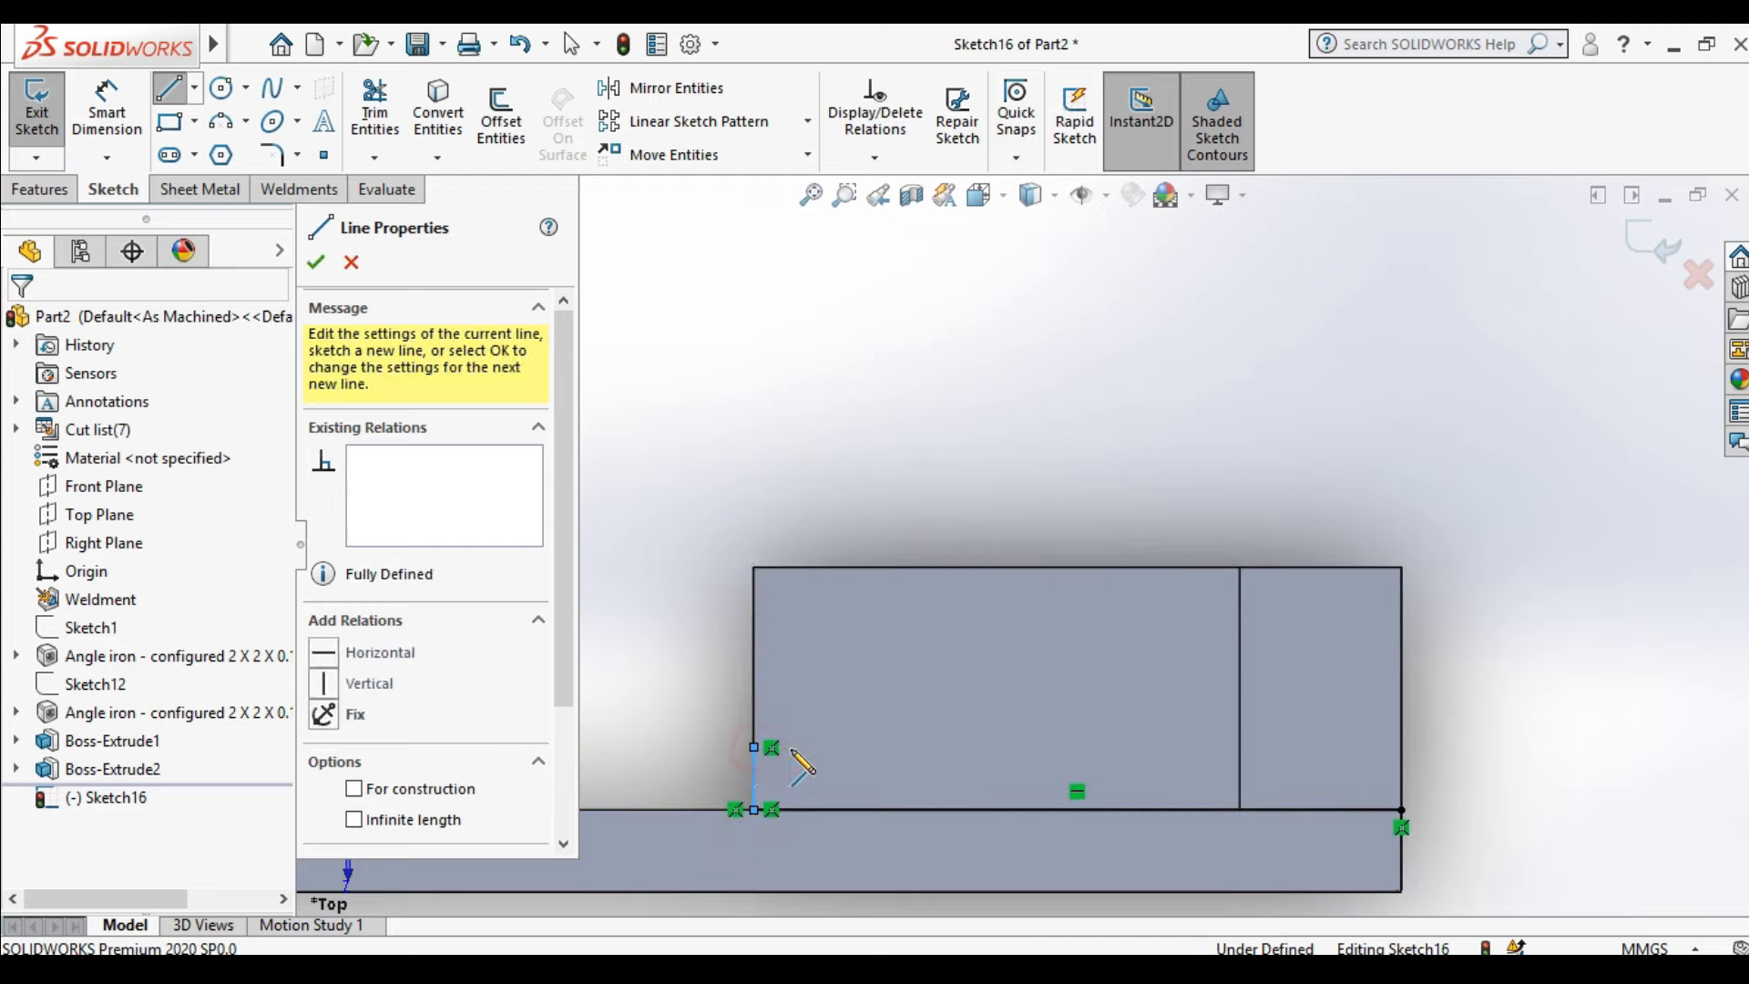
scroll(1221, 747, down, 2)
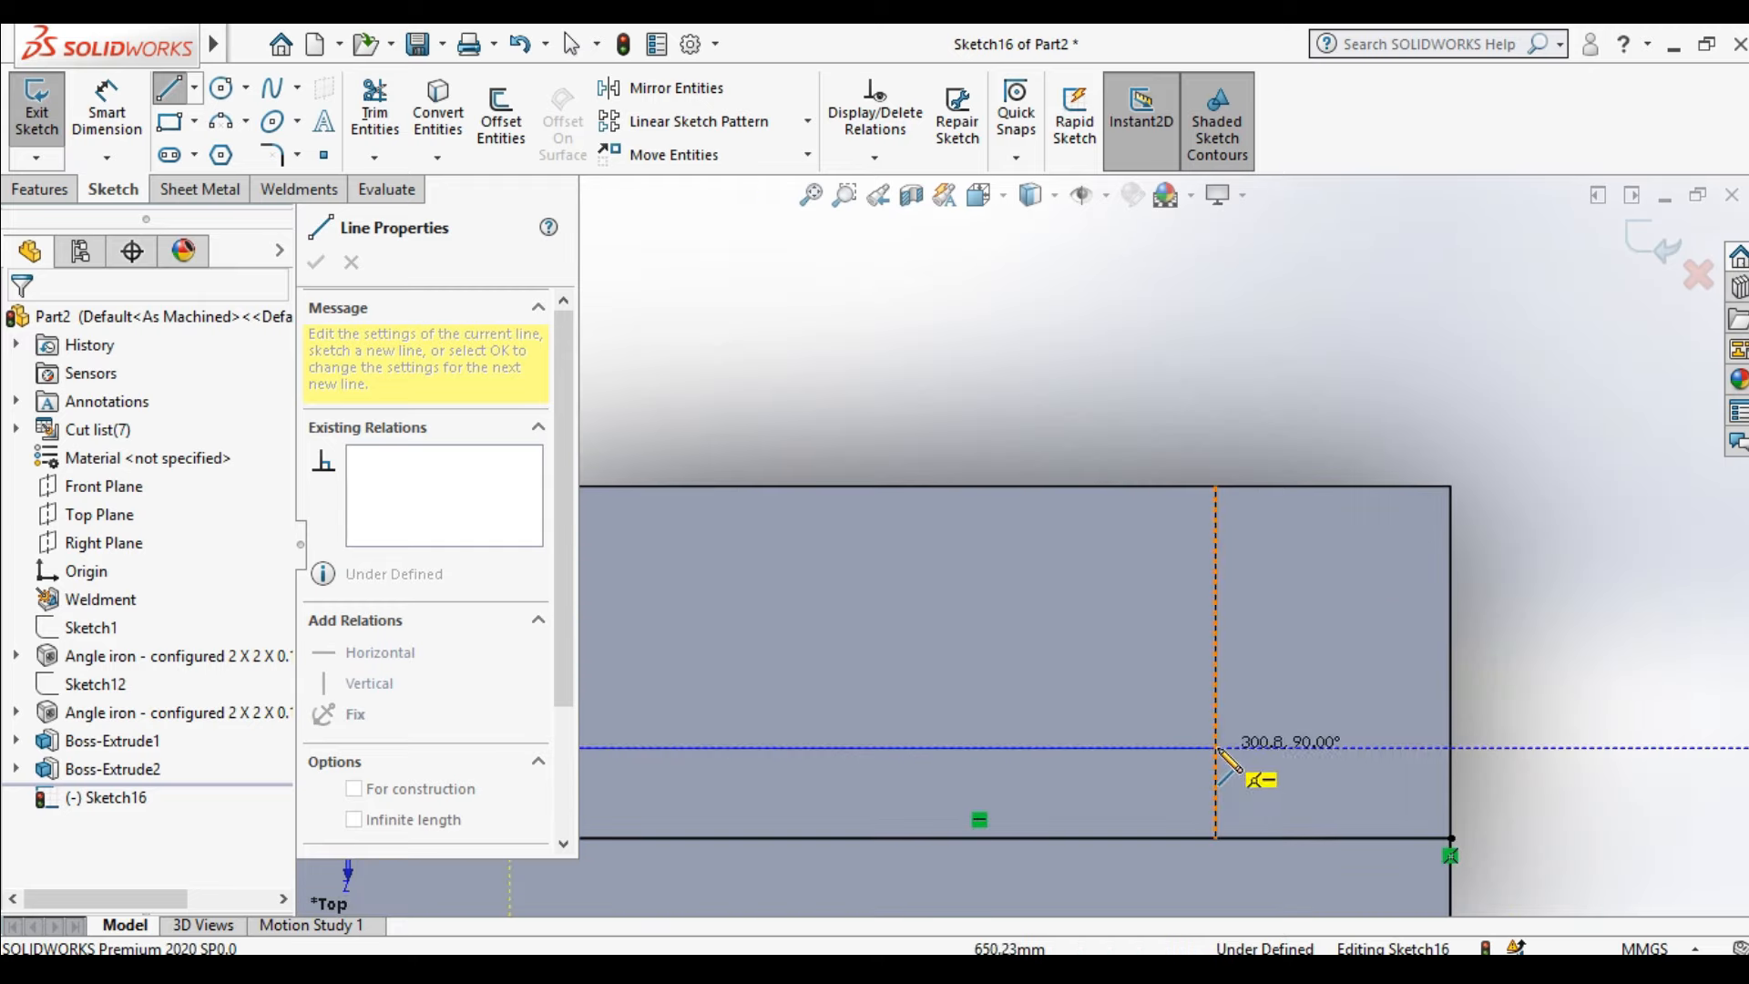
click(1240, 748)
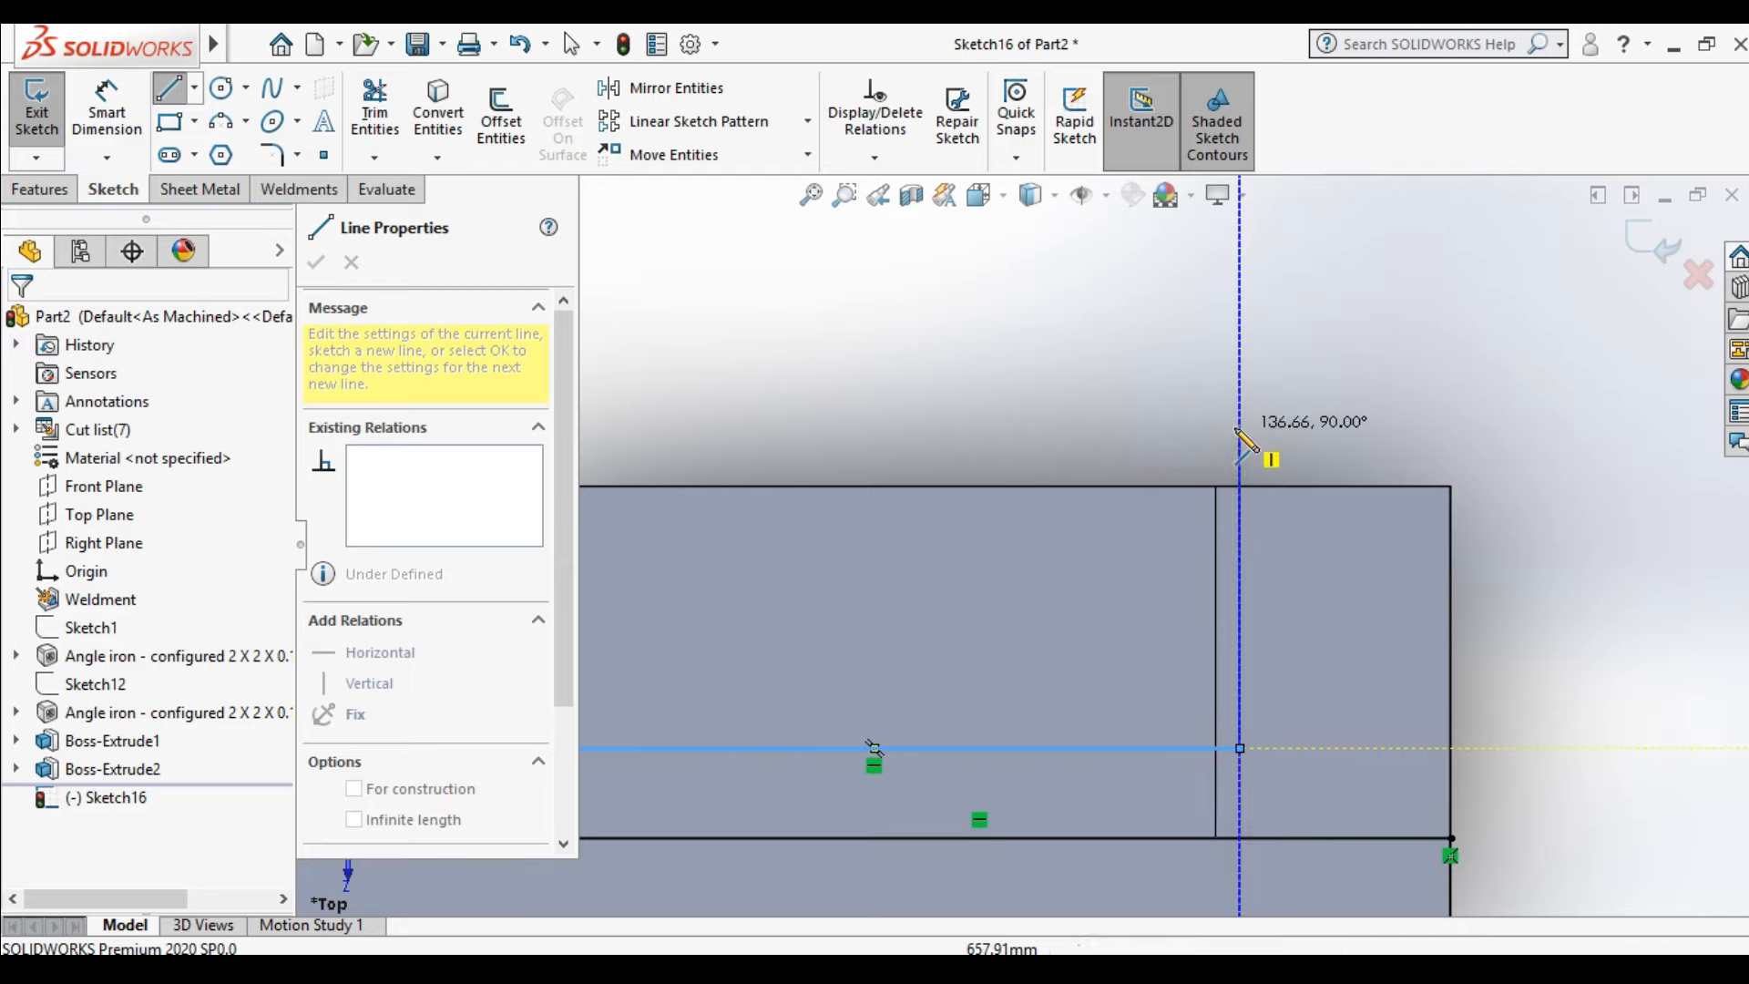
click(1240, 438)
scroll(1023, 545, up, 3)
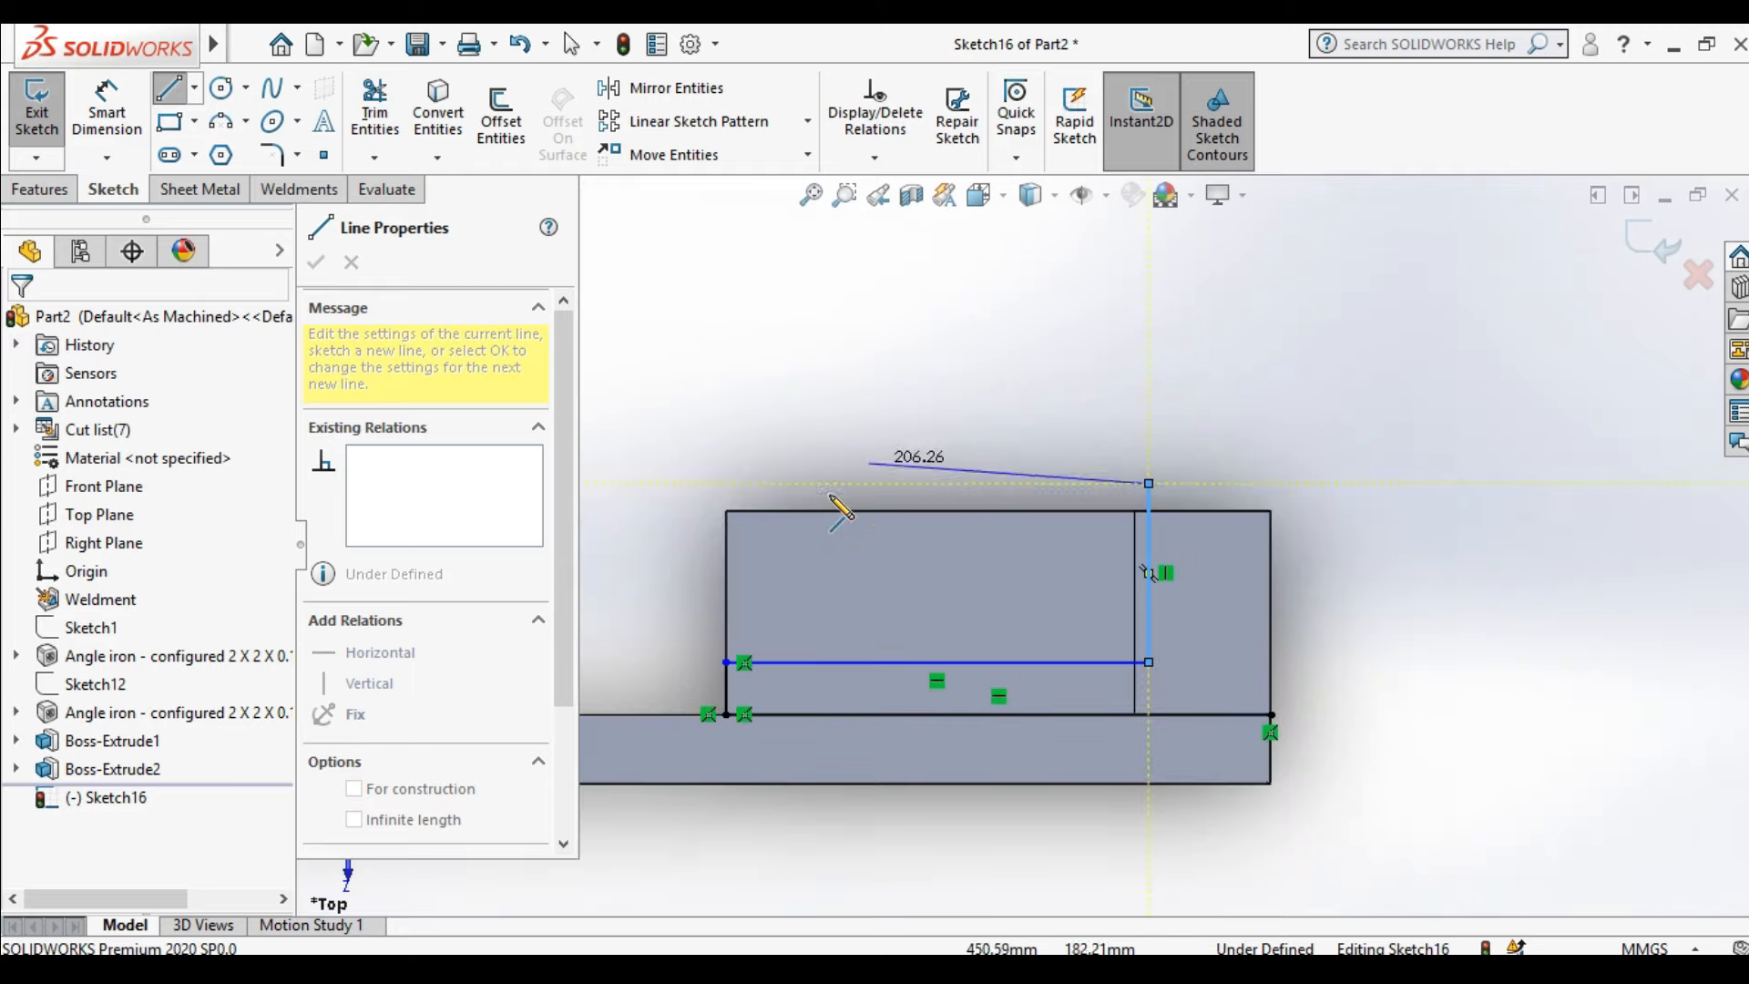
click(726, 483)
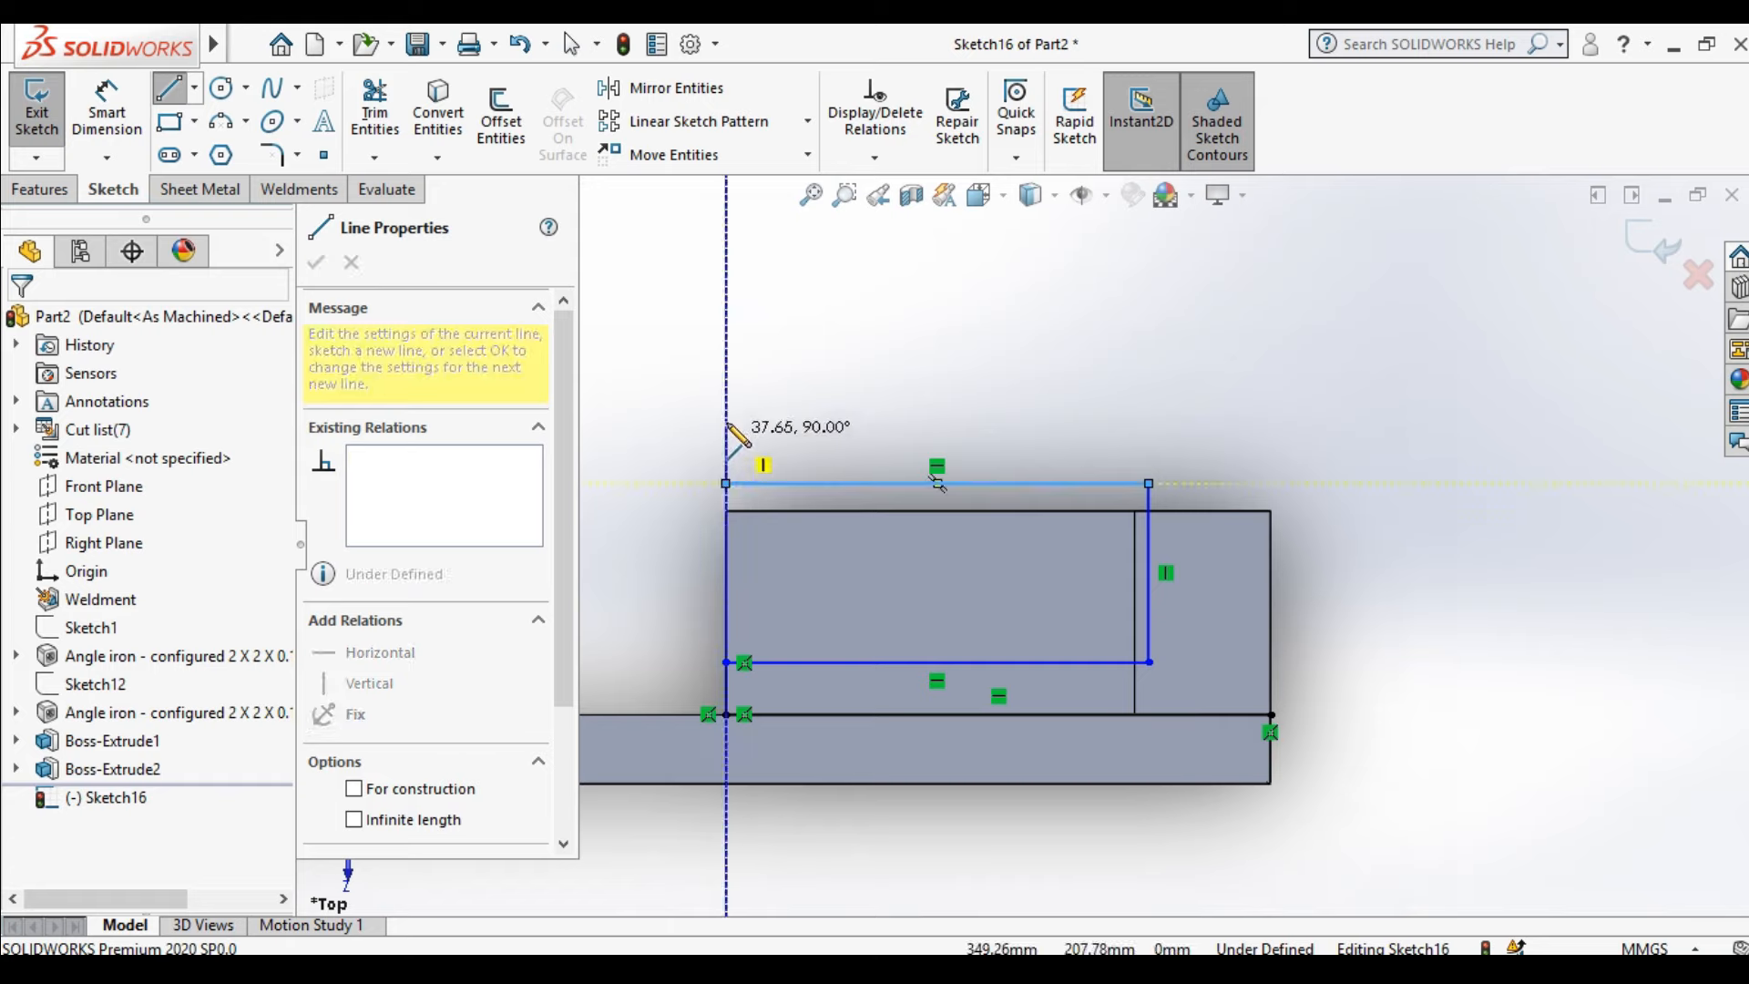
click(726, 402)
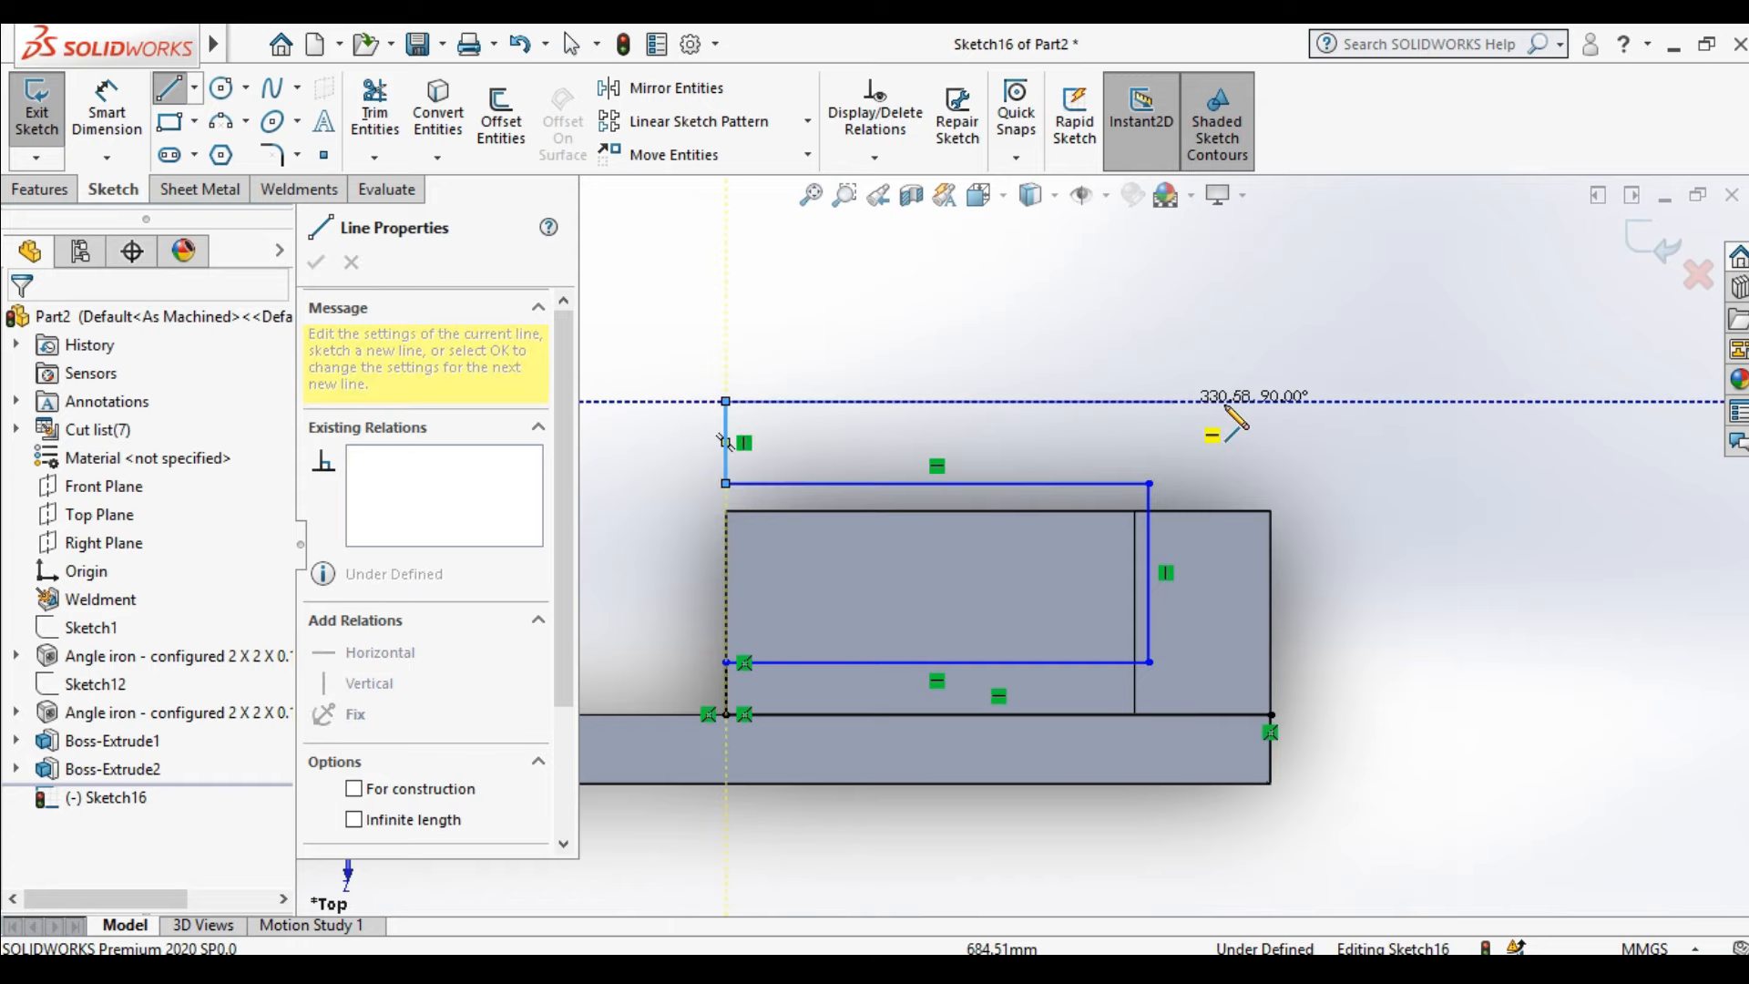
click(1272, 401)
click(1272, 715)
right_click(1326, 694)
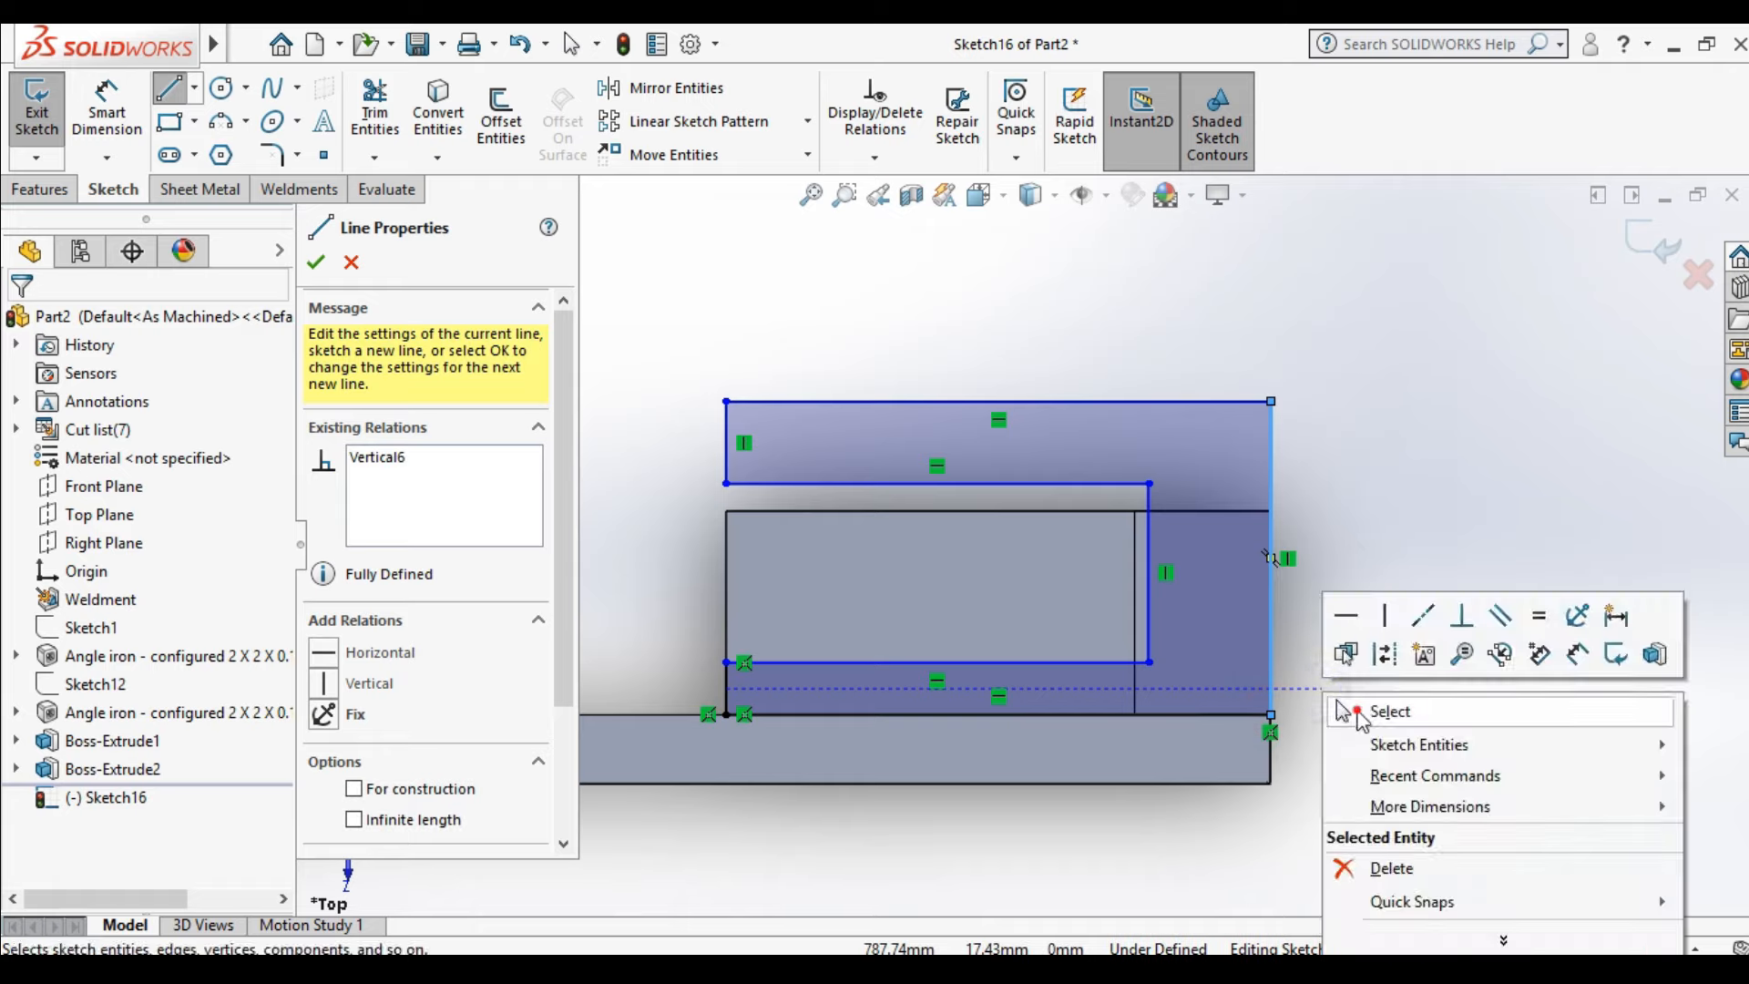
click(1359, 715)
Dimension the outer vertical line of the C-shaped profile as 260 mm
click(107, 109)
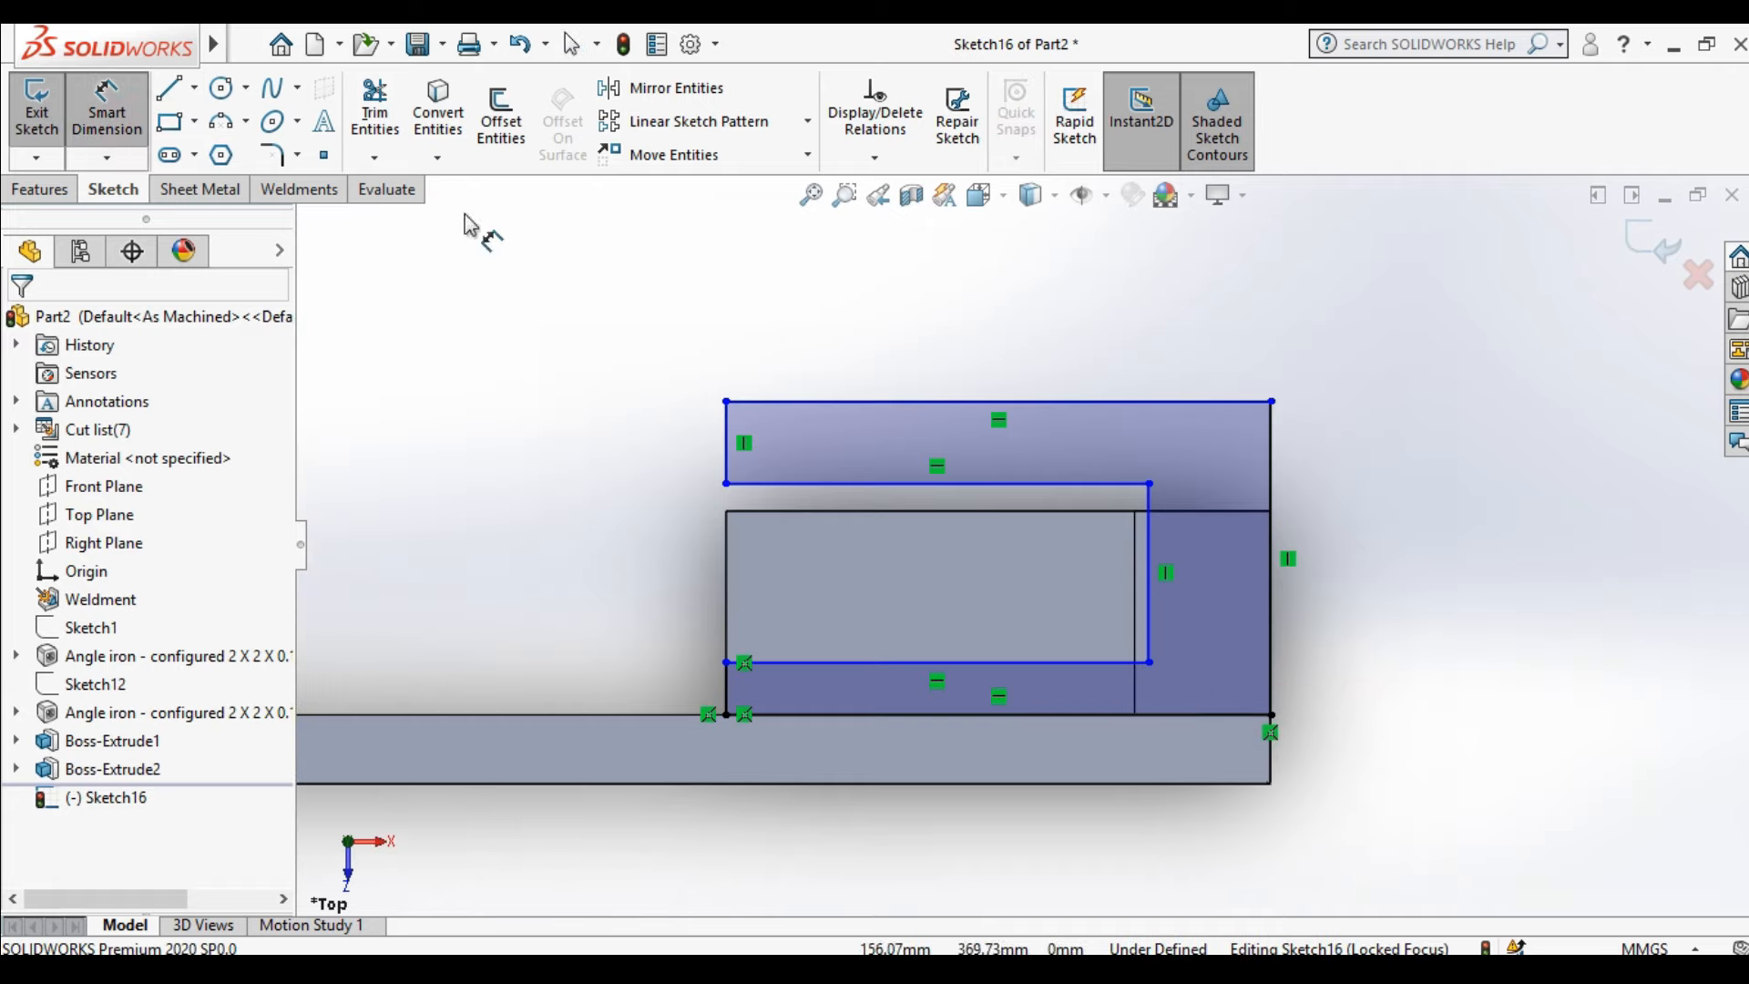
click(1272, 605)
click(1400, 619)
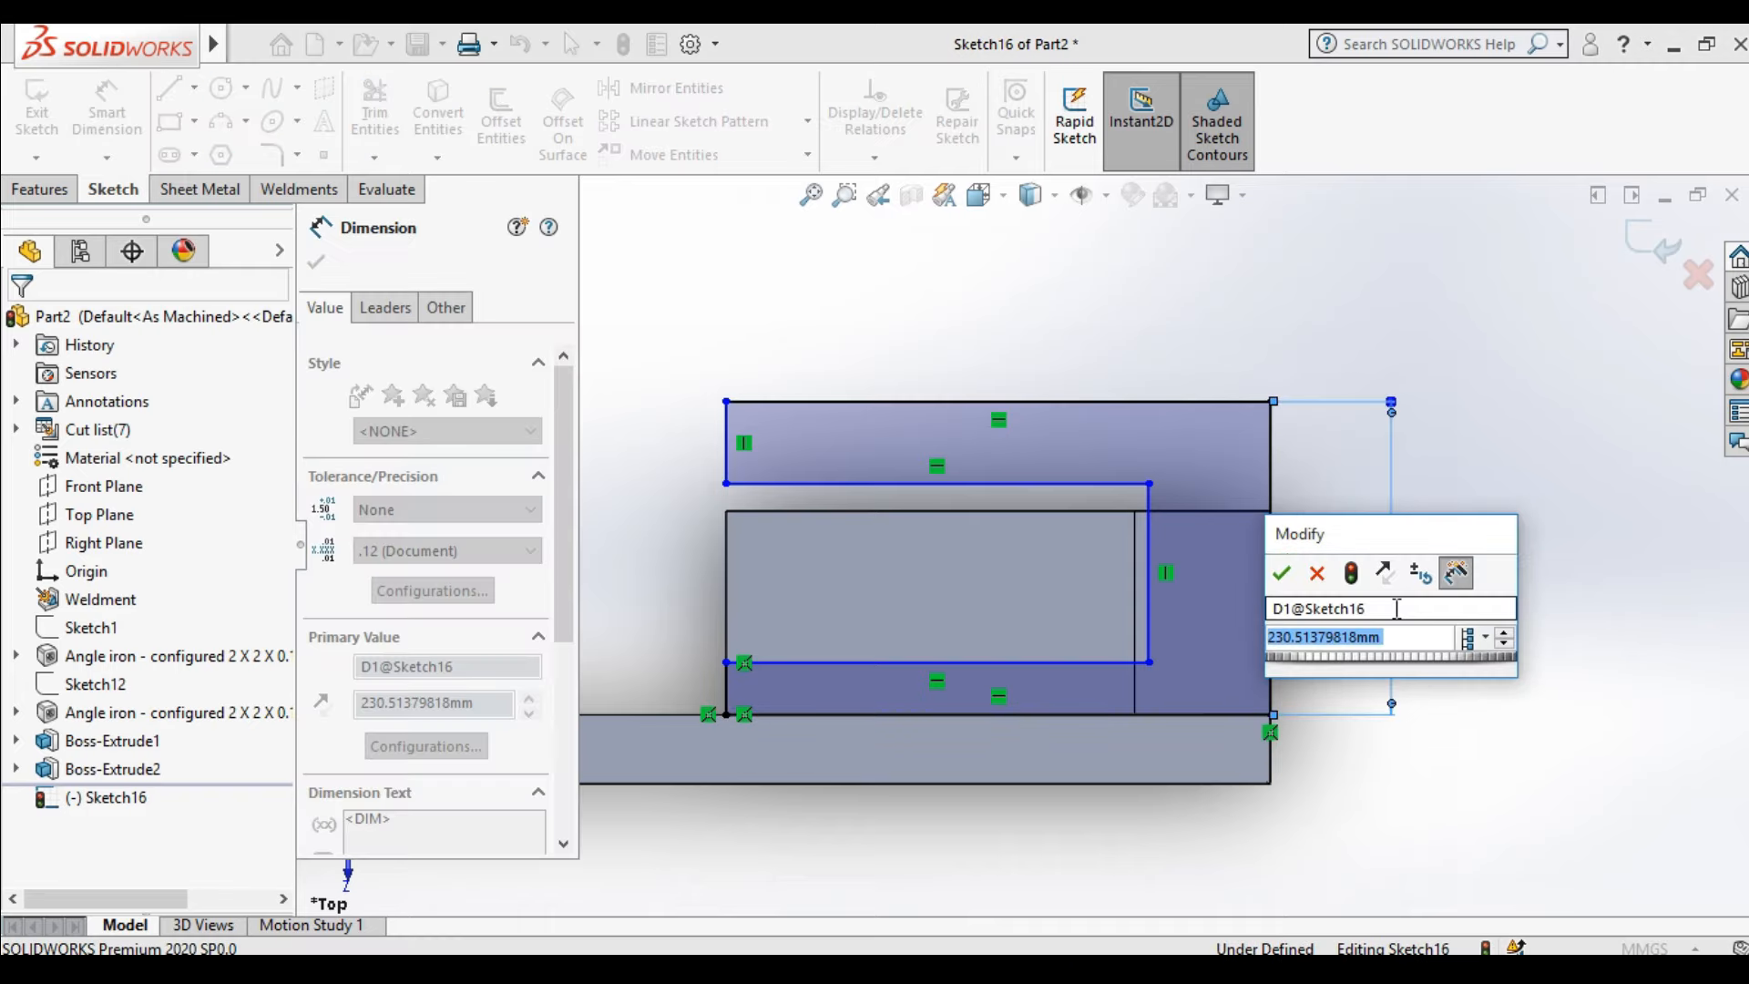
text(26)
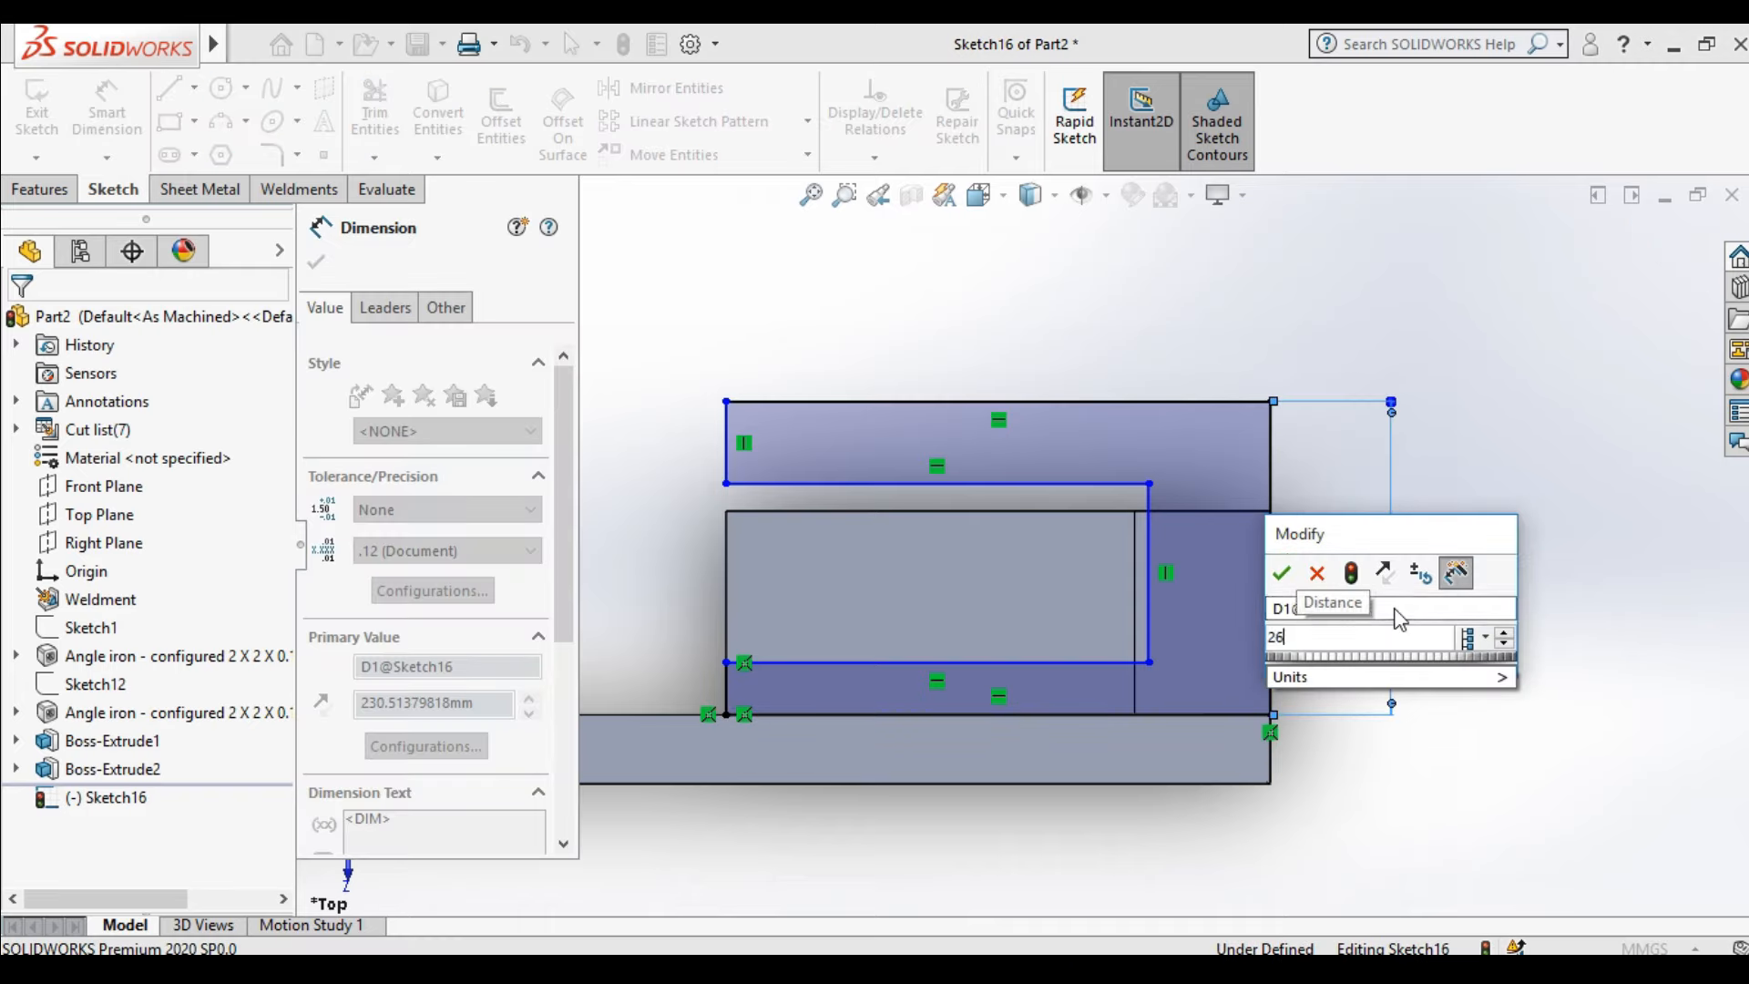
text(0)
key(Return)
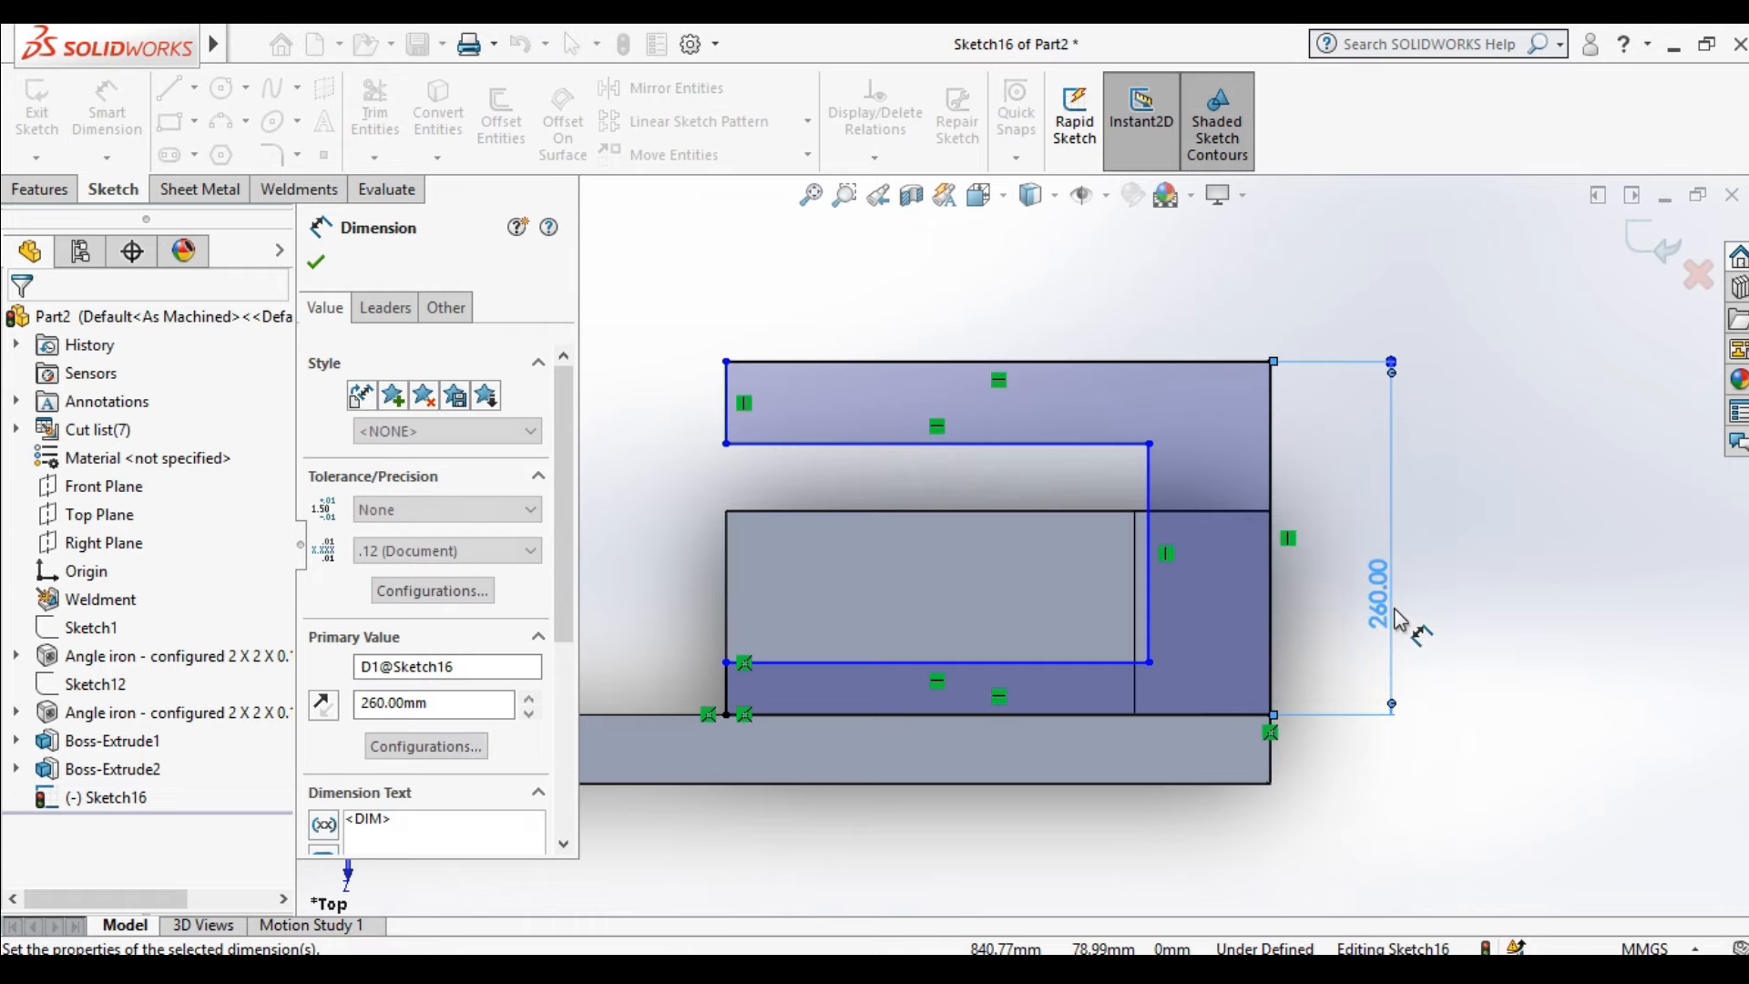
Dimension the end line of the profile's upper arm as 105 mm
scroll(799, 455, up, 1)
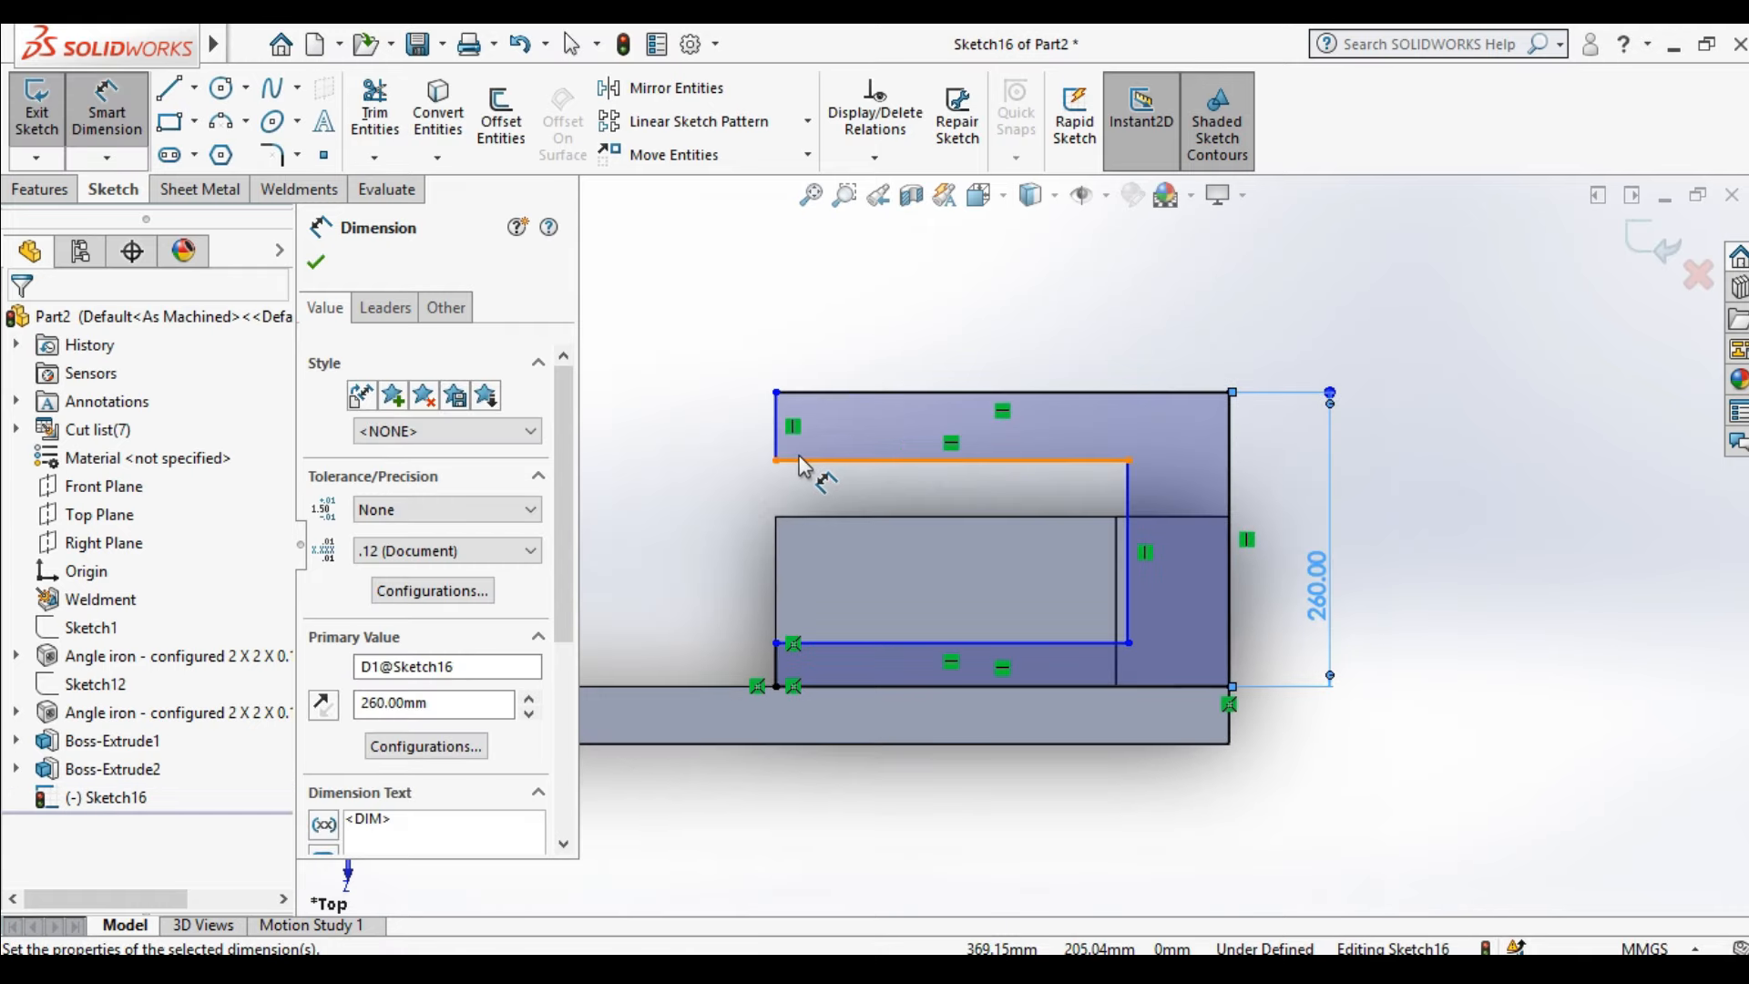
scroll(837, 485, down, 1)
click(780, 439)
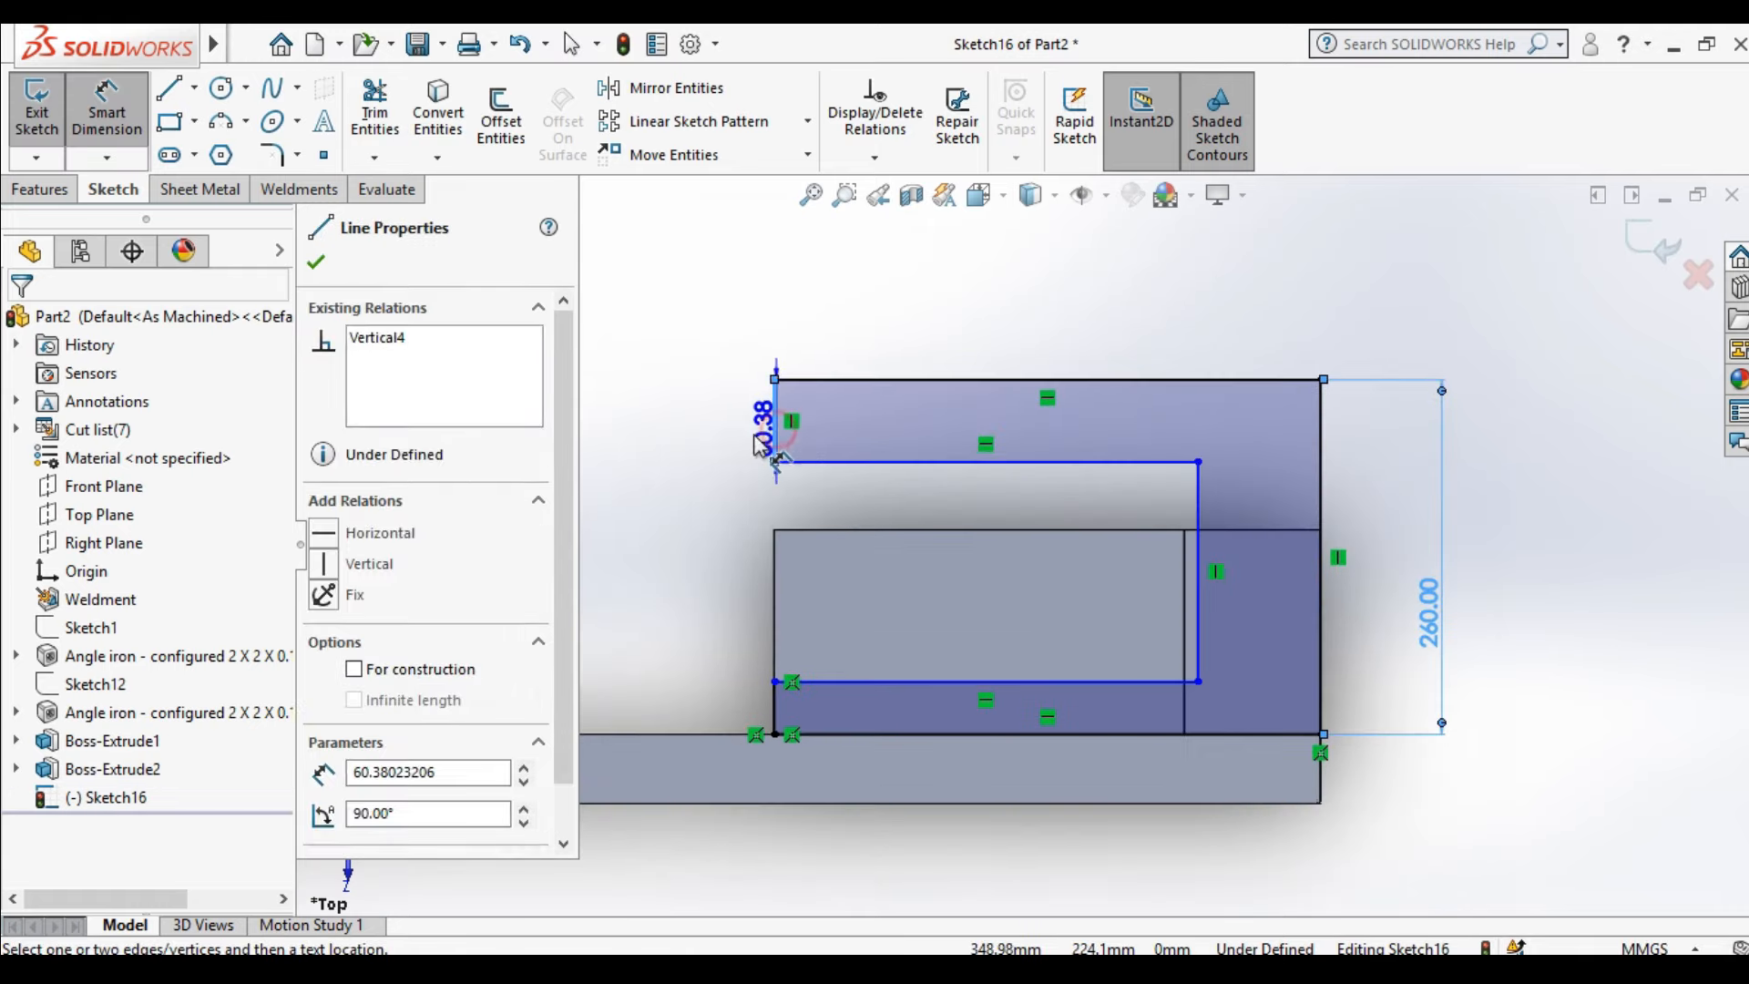
click(709, 435)
text(105)
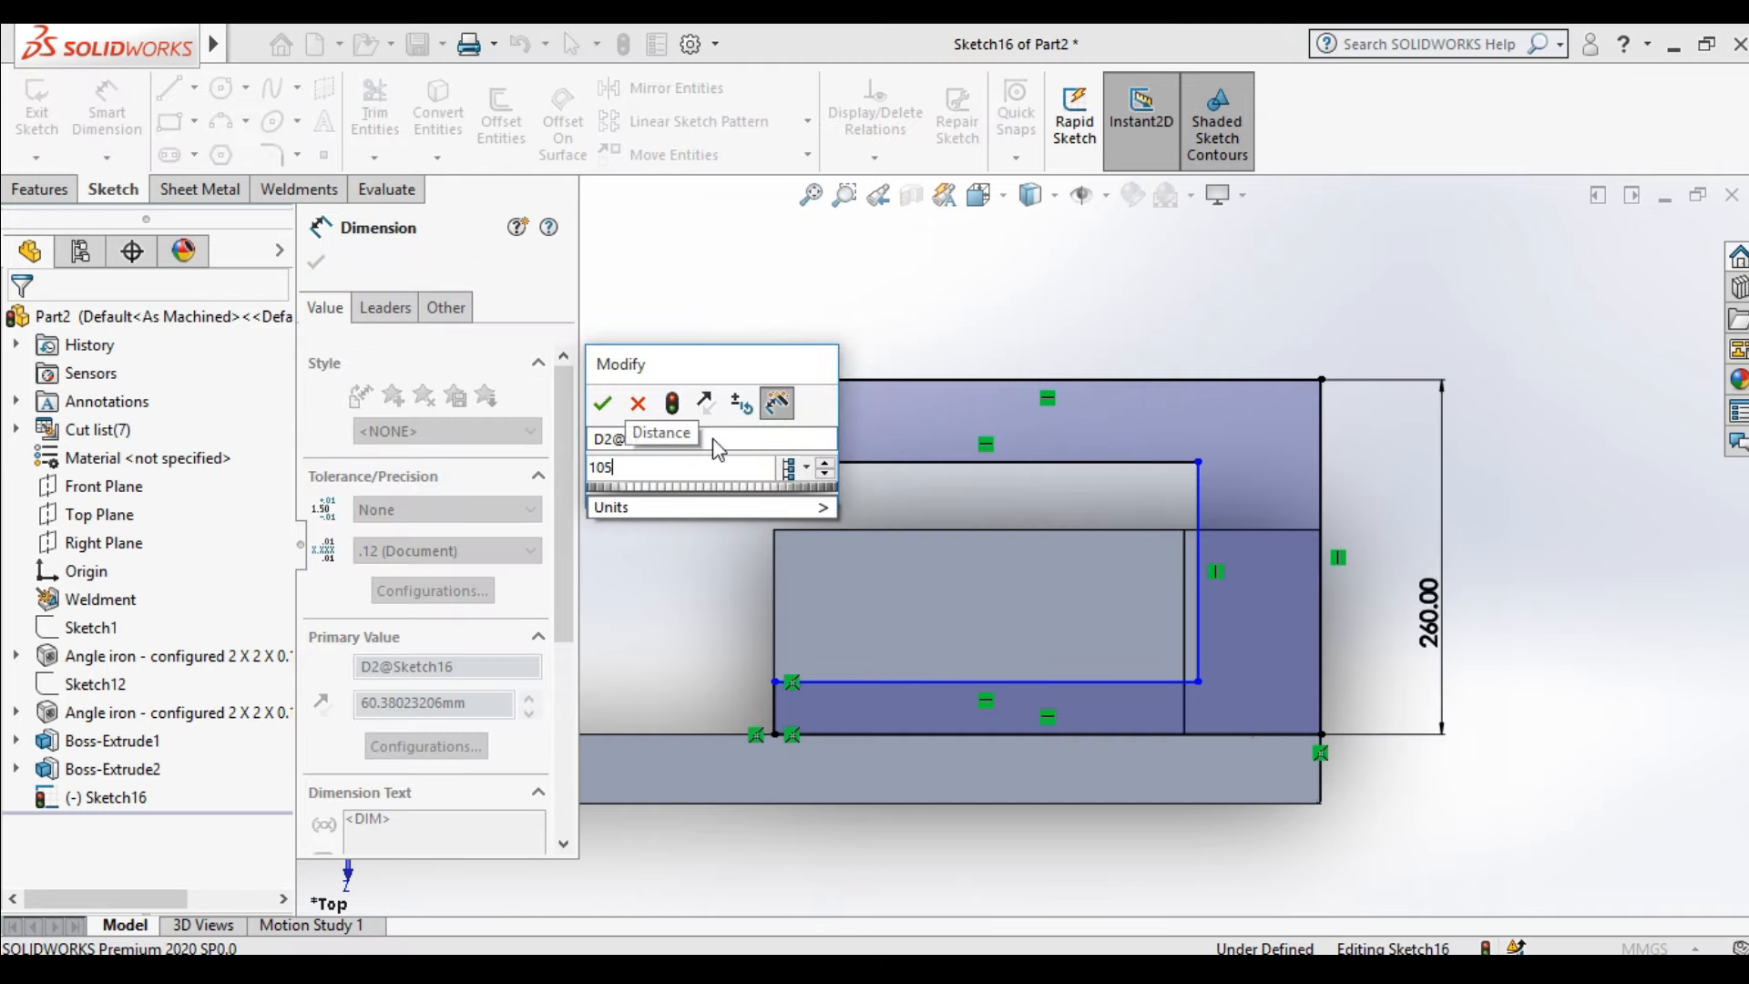
key(Return)
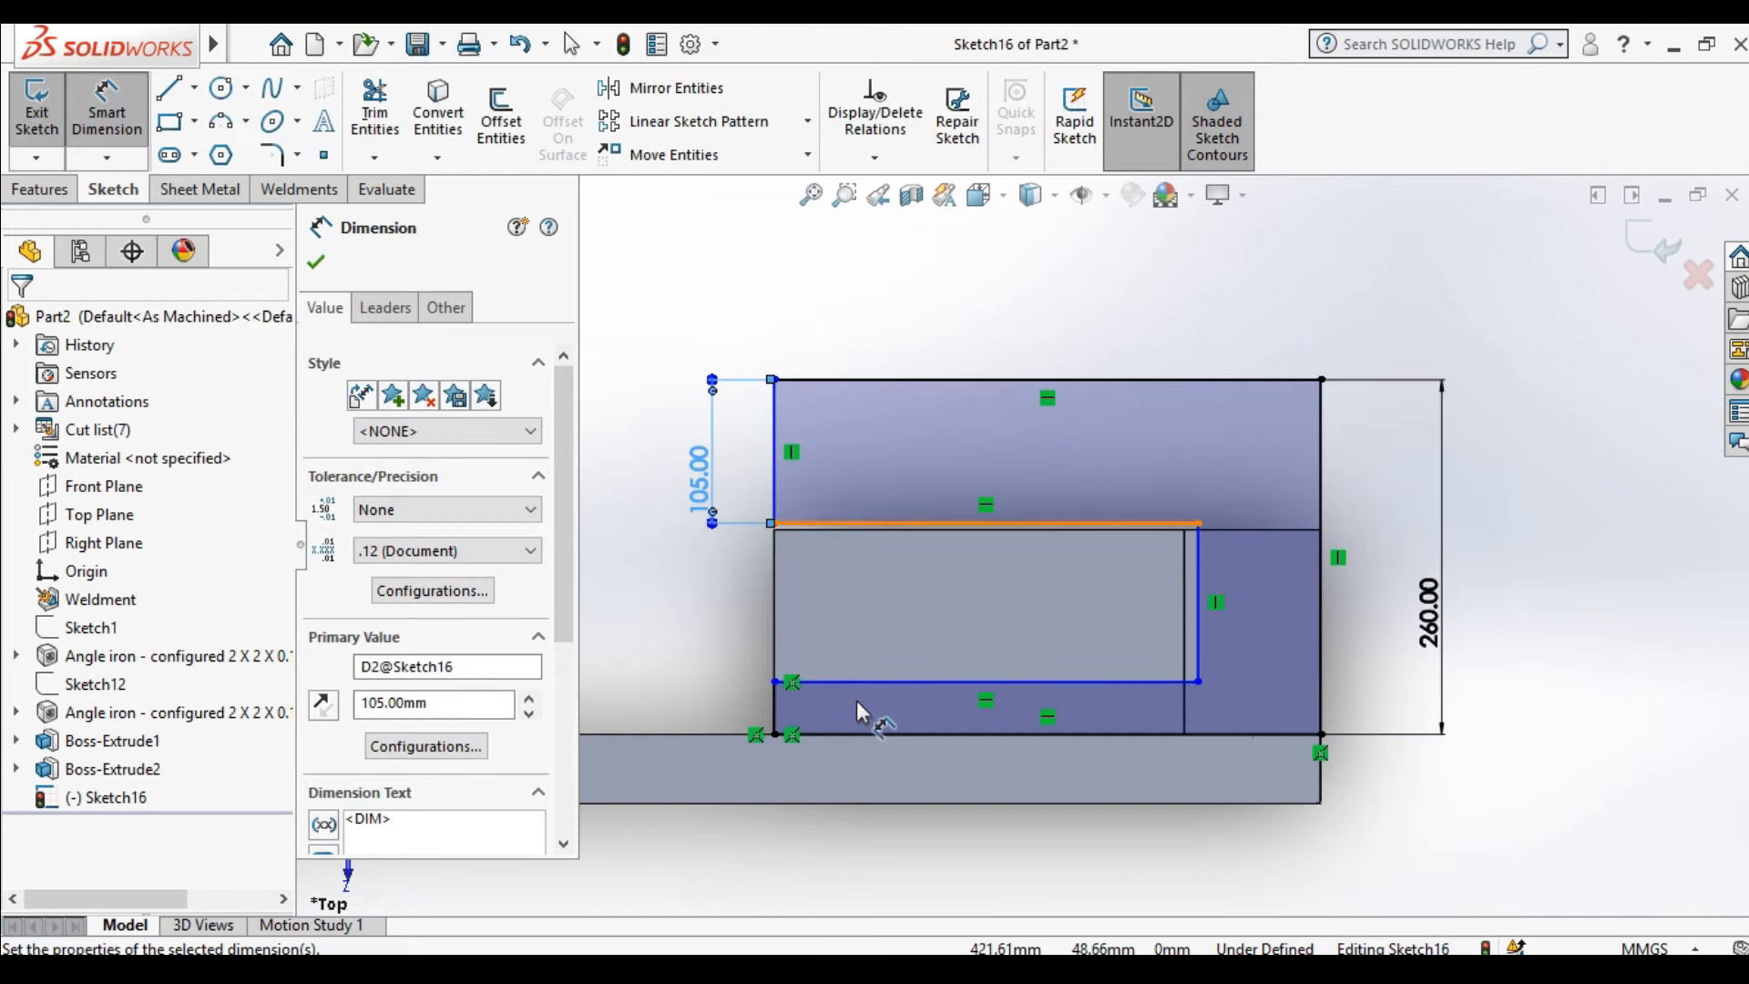
Dimension the end line of the profile's lower arm as 50 mm
scroll(807, 711, down, 2)
click(786, 694)
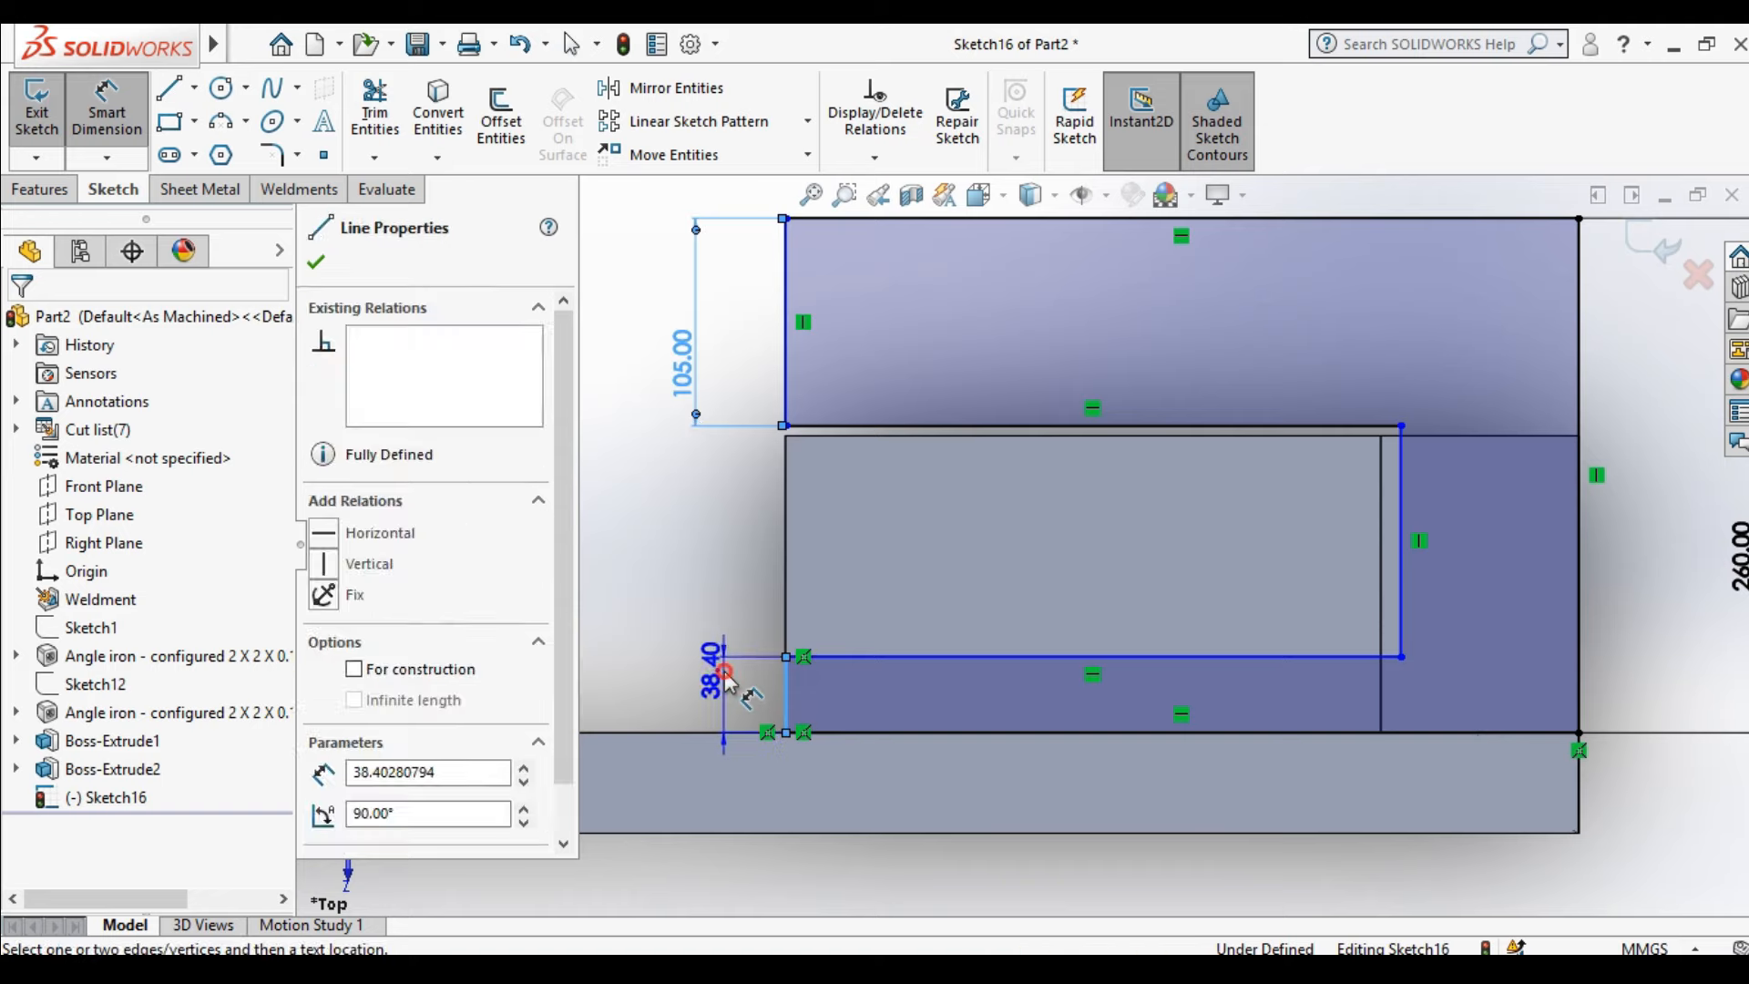
click(726, 692)
text(50)
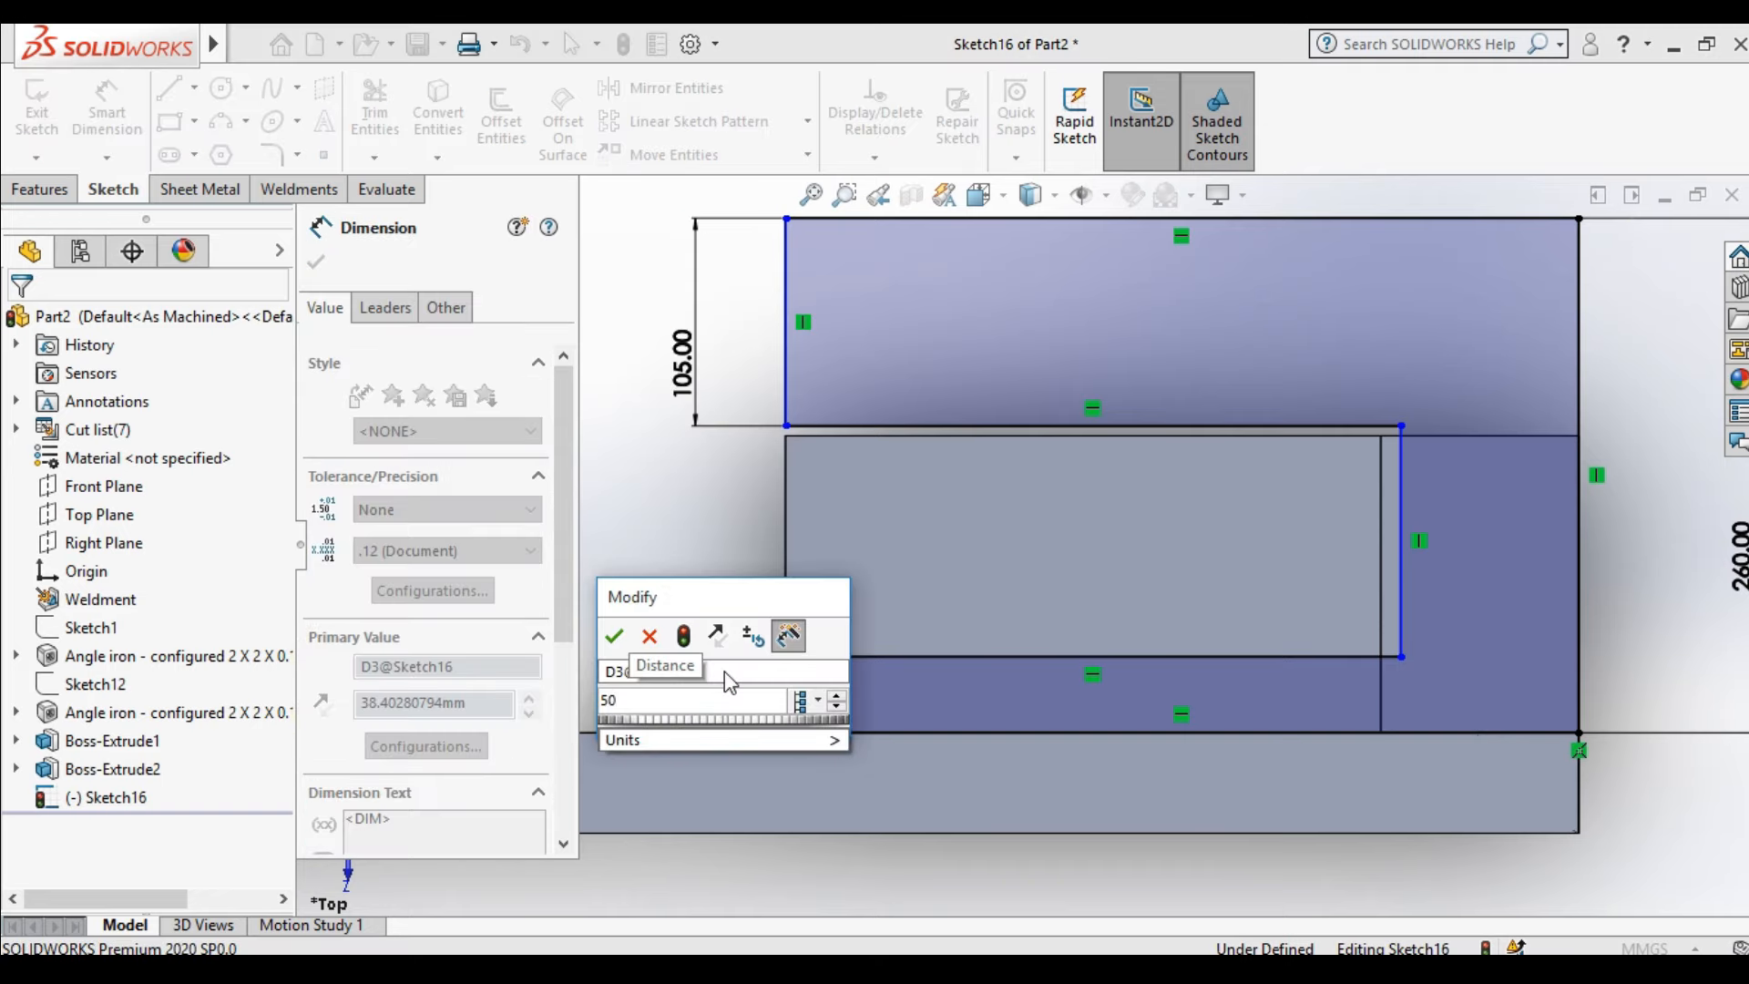
key(Return)
Try to dimension the length of the profile's inner vertical line between the two arms
scroll(1403, 551, up, 2)
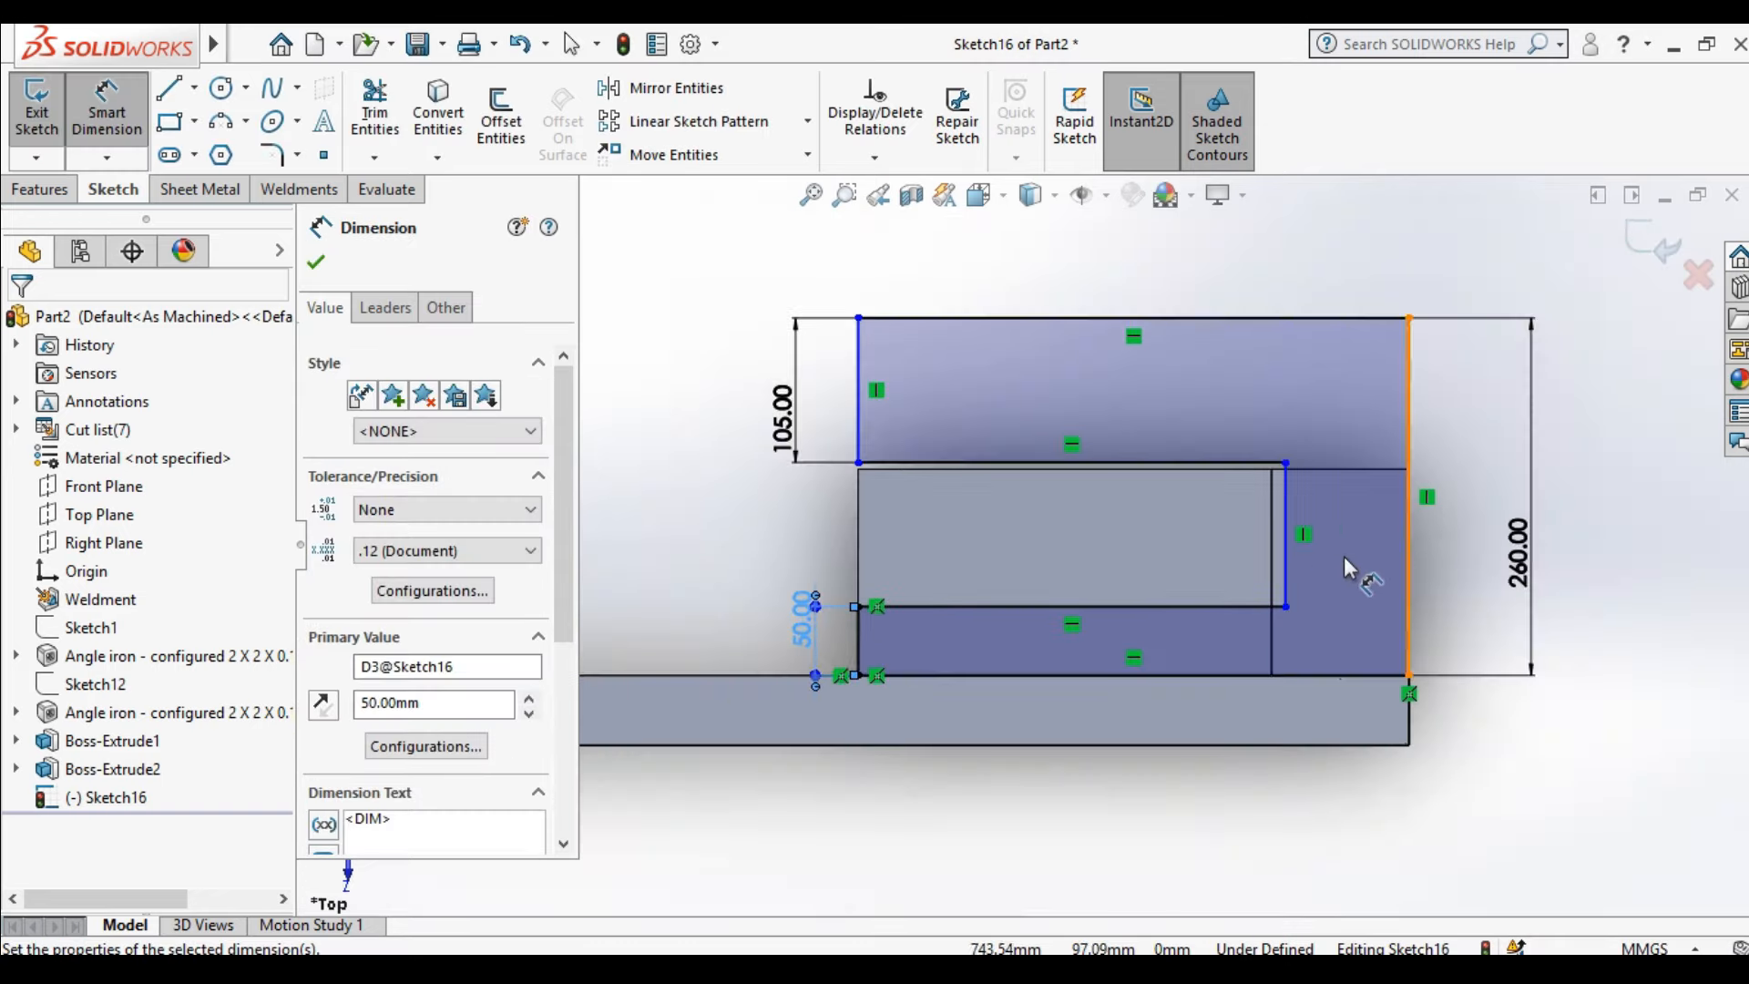
scroll(1297, 576, down, 2)
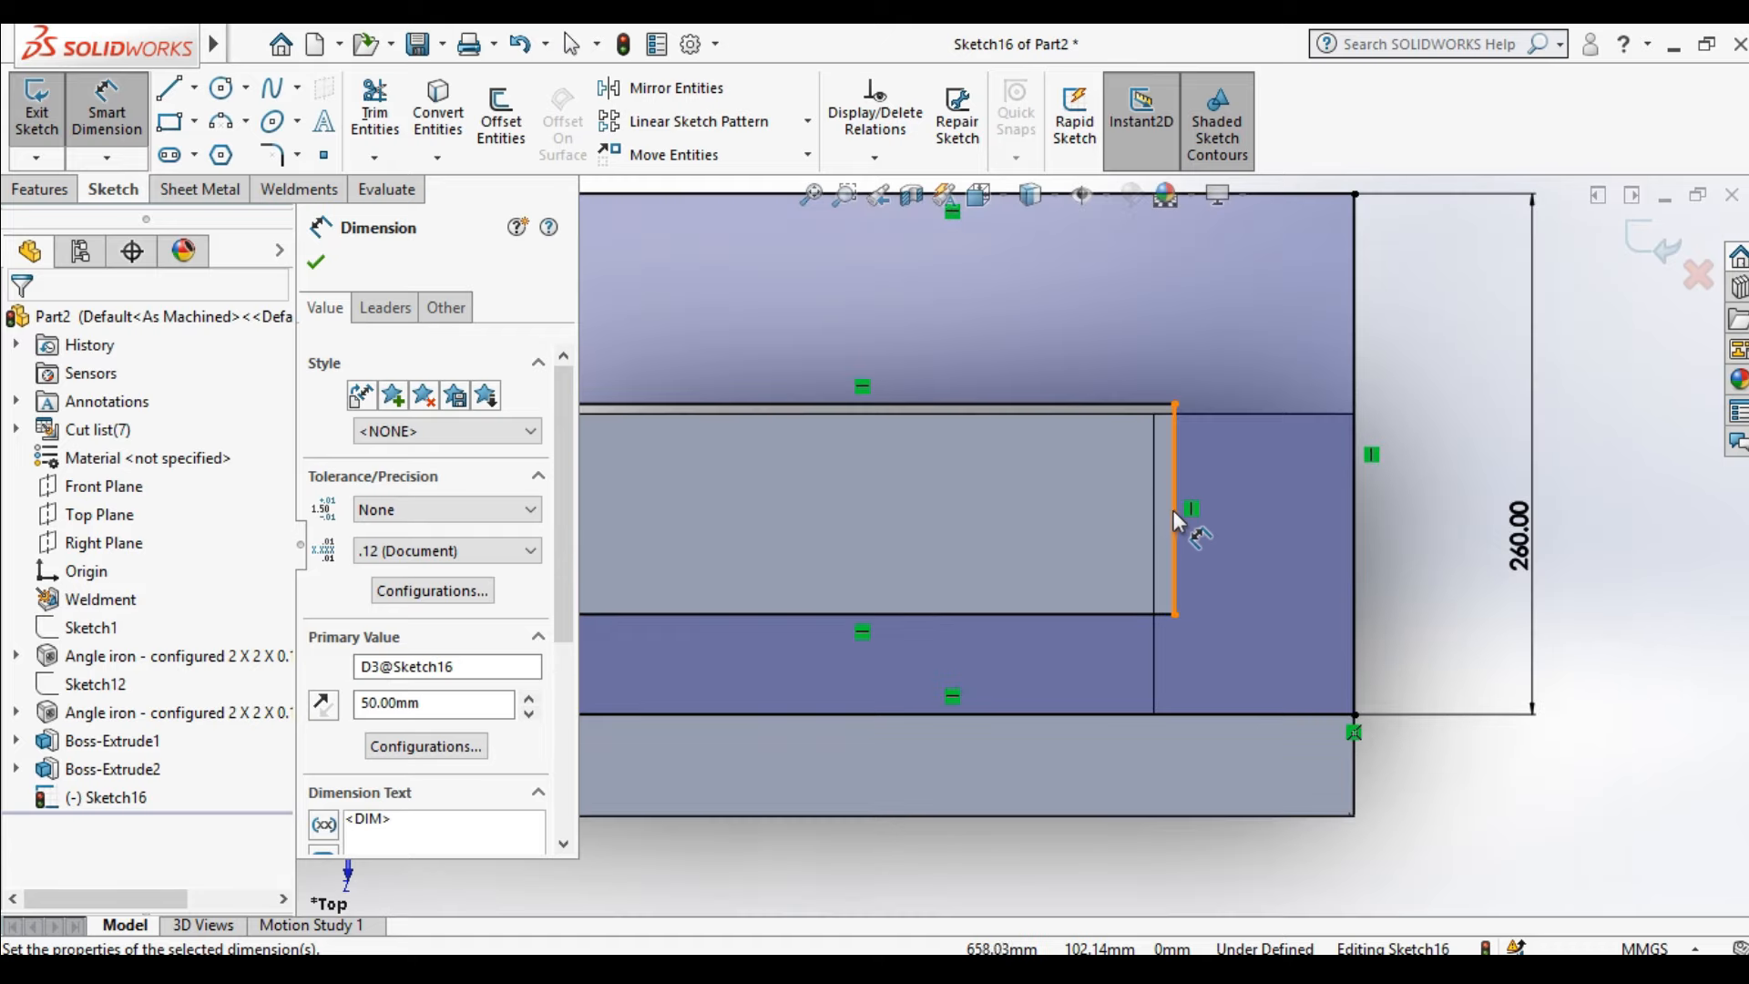
click(1175, 521)
click(1091, 525)
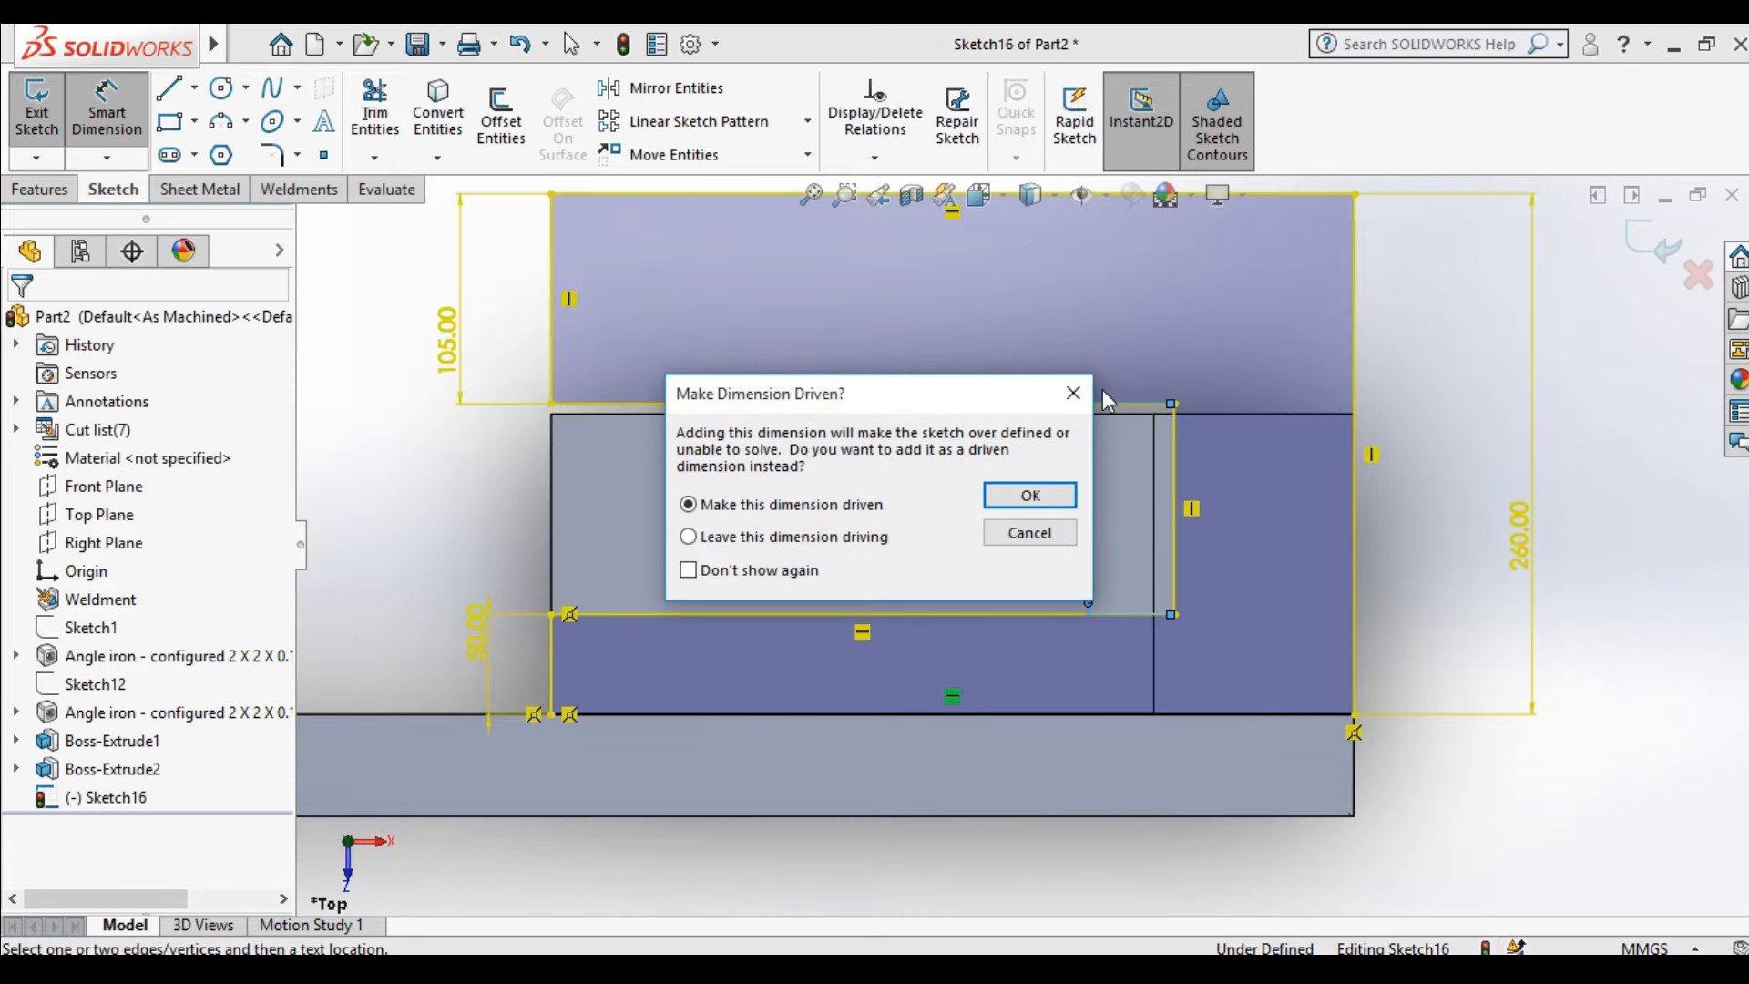
click(1073, 394)
Dimension the profile's upper horizontal line as 400 mm
scroll(1101, 517, up, 2)
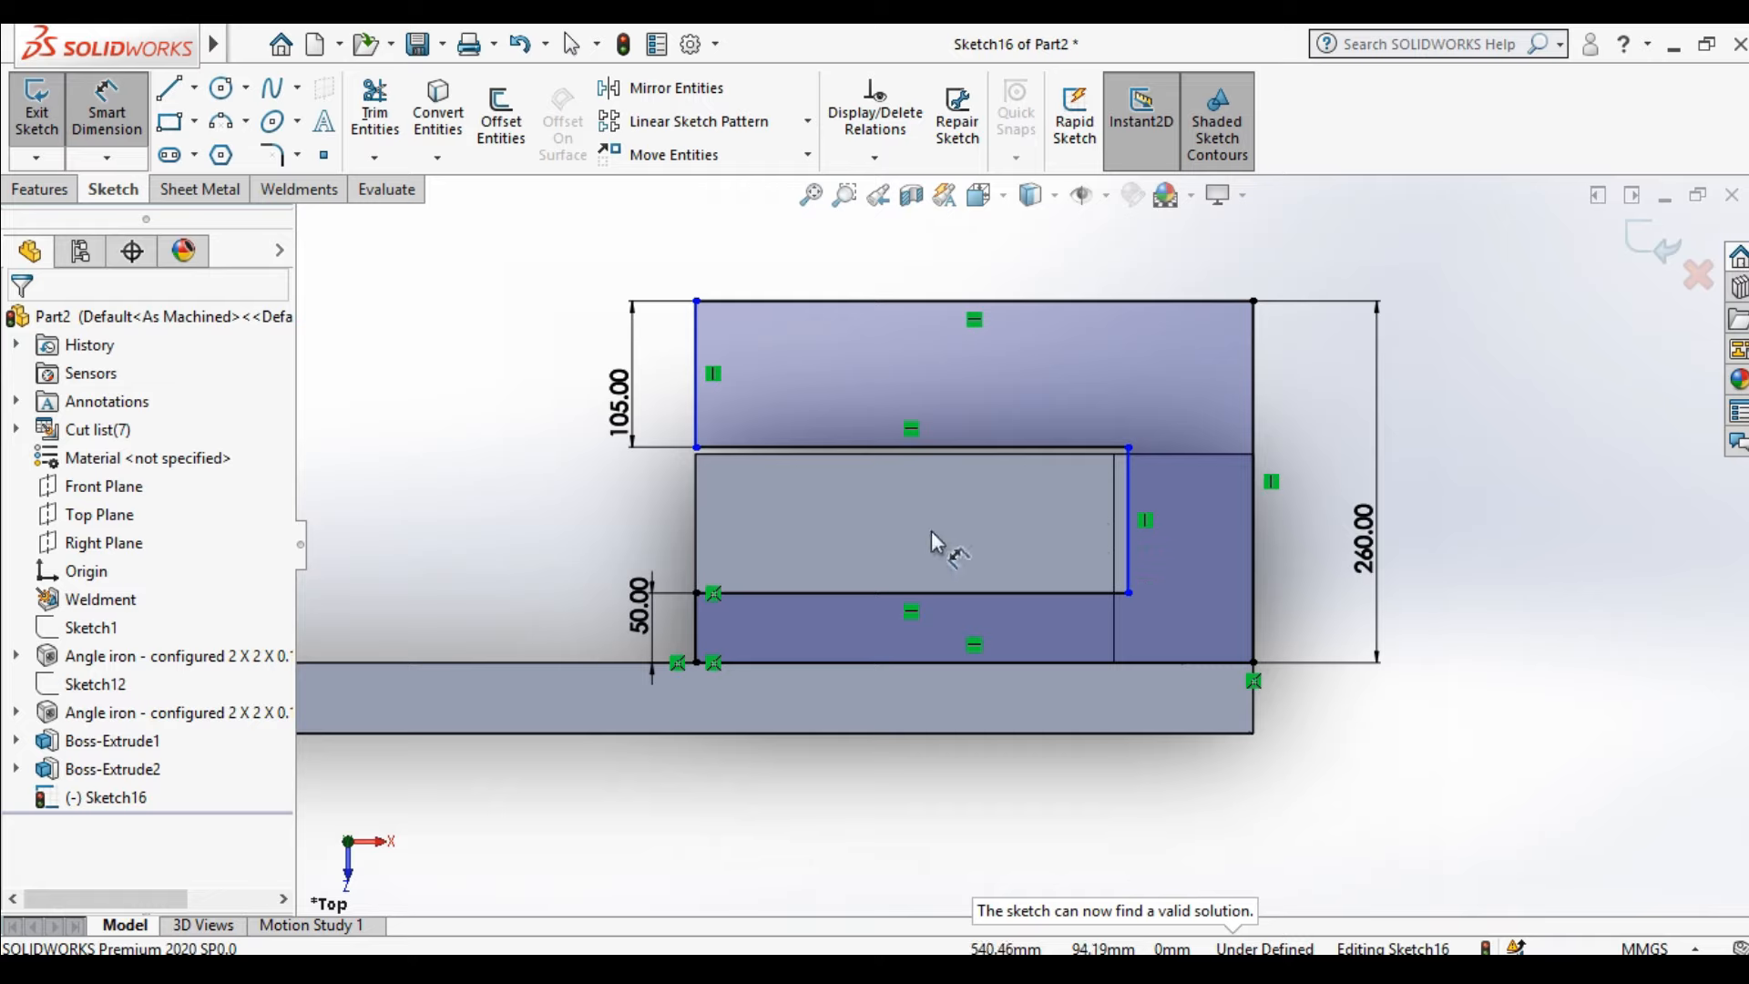
scroll(991, 574, up, 3)
scroll(984, 411, down, 2)
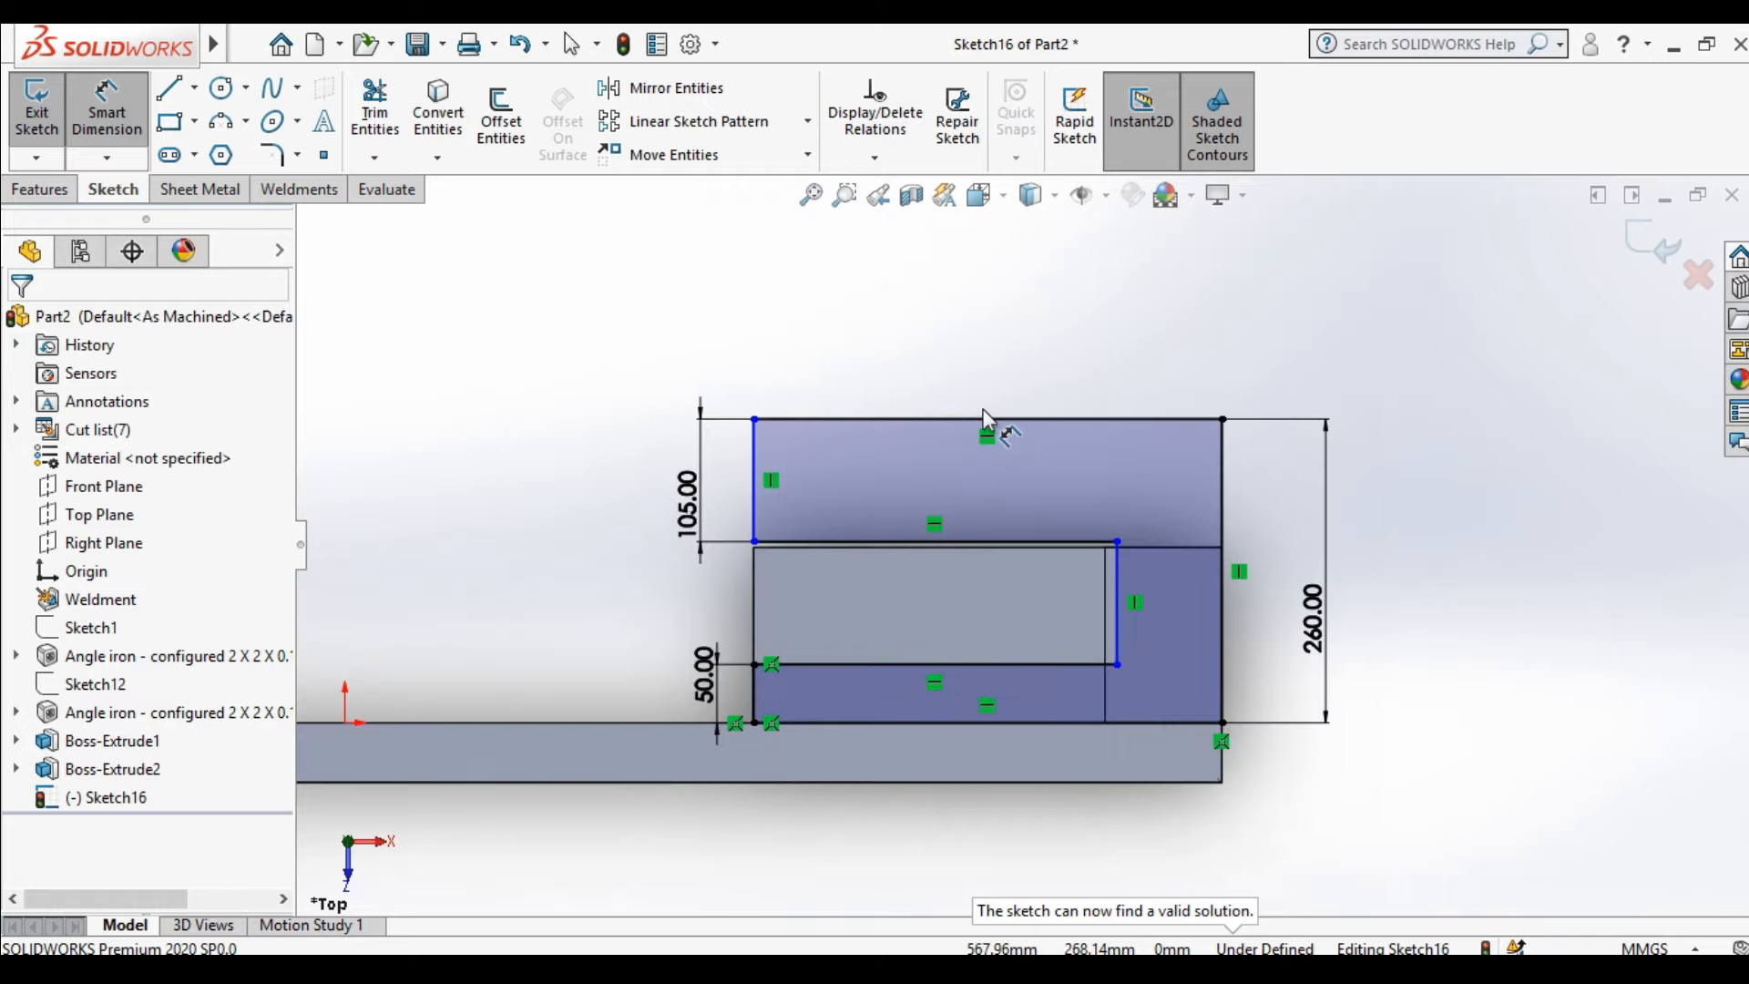
click(918, 420)
click(944, 333)
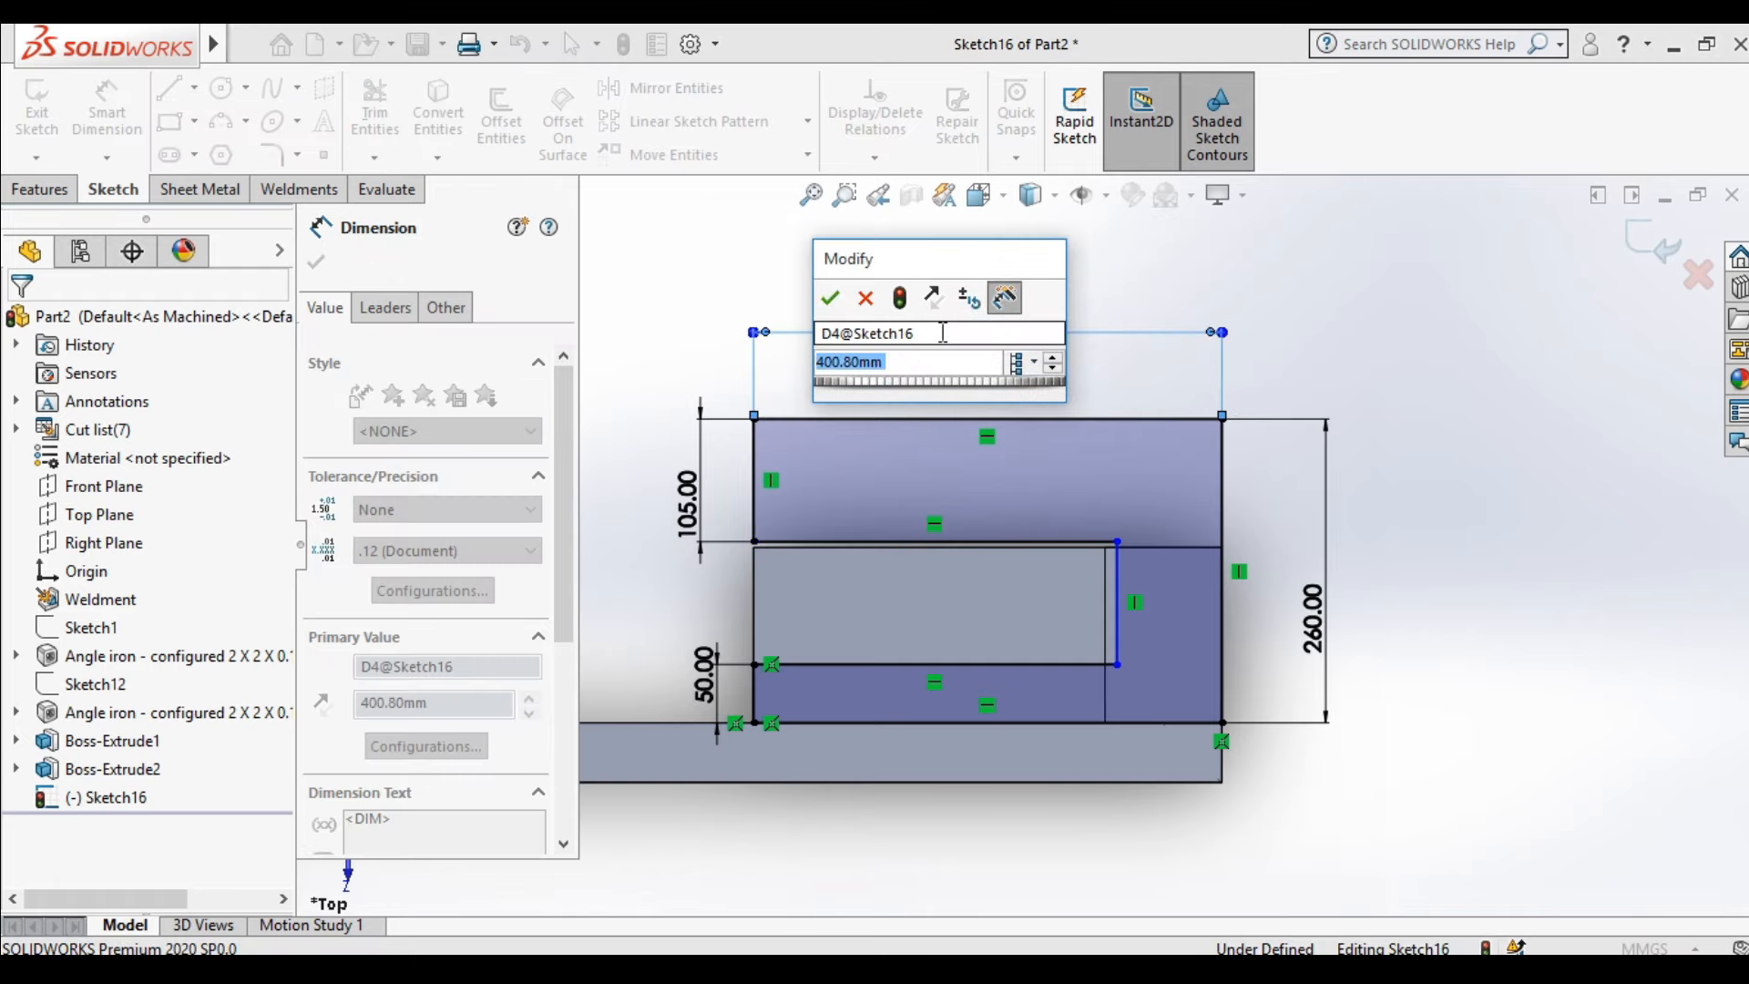
text(4)
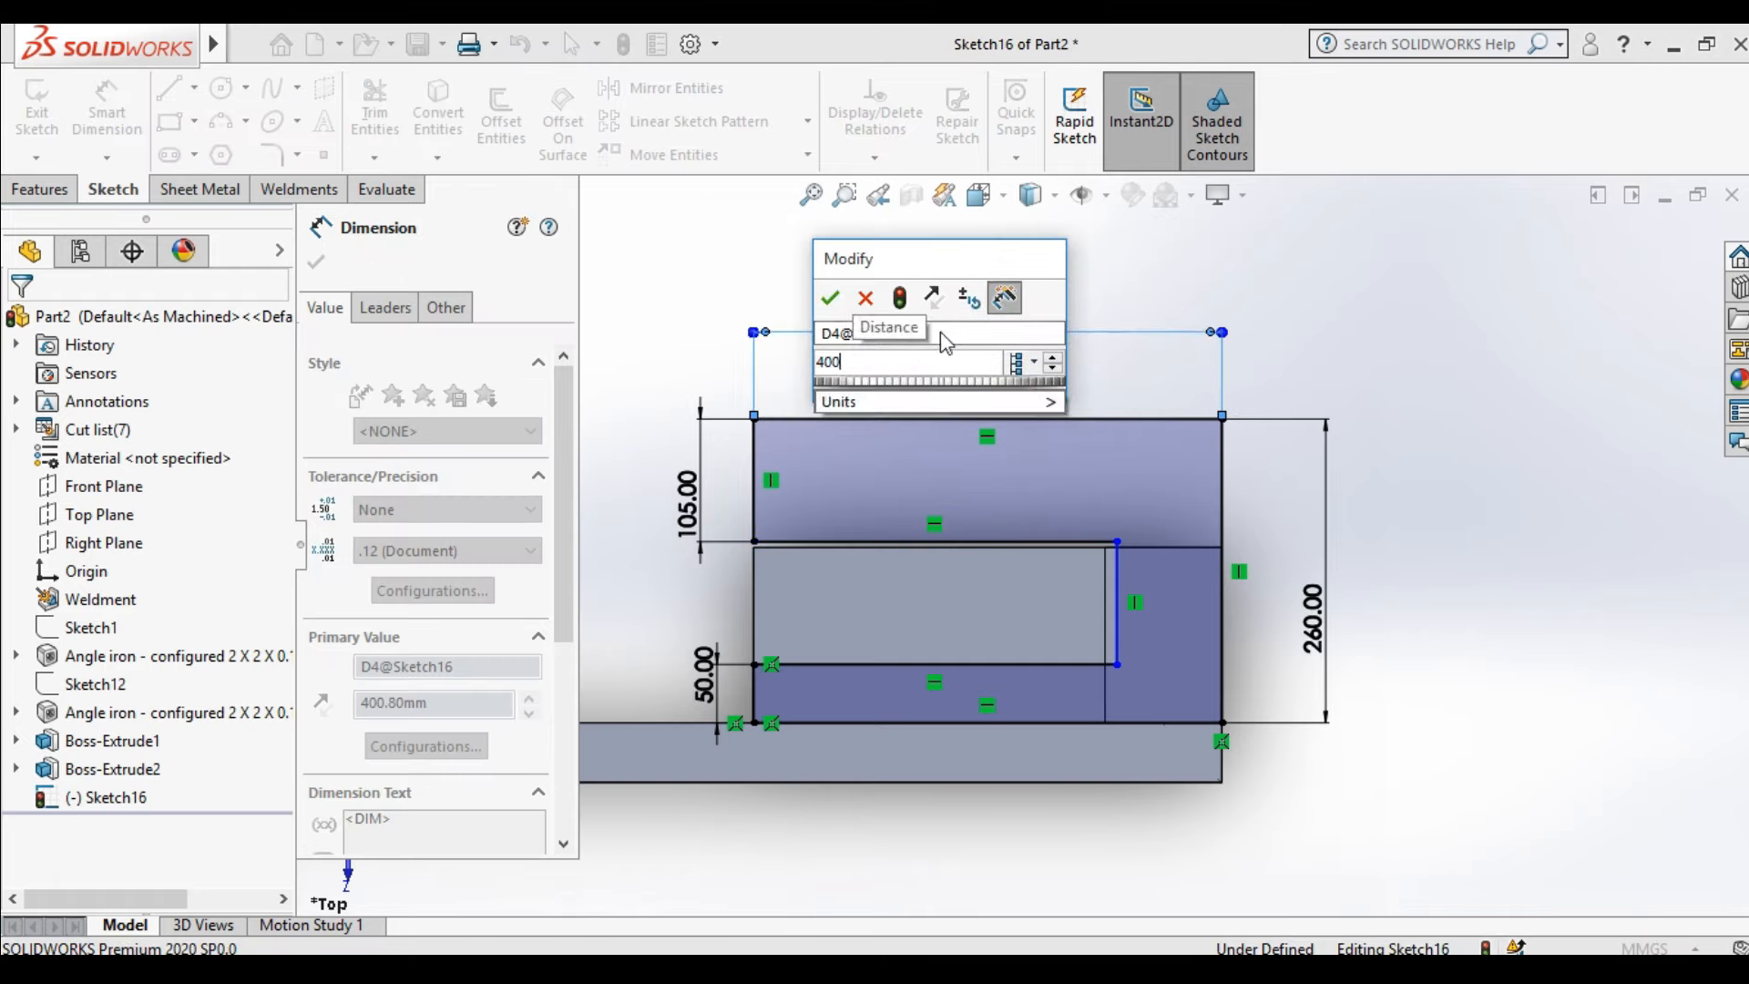
text(00)
key(Return)
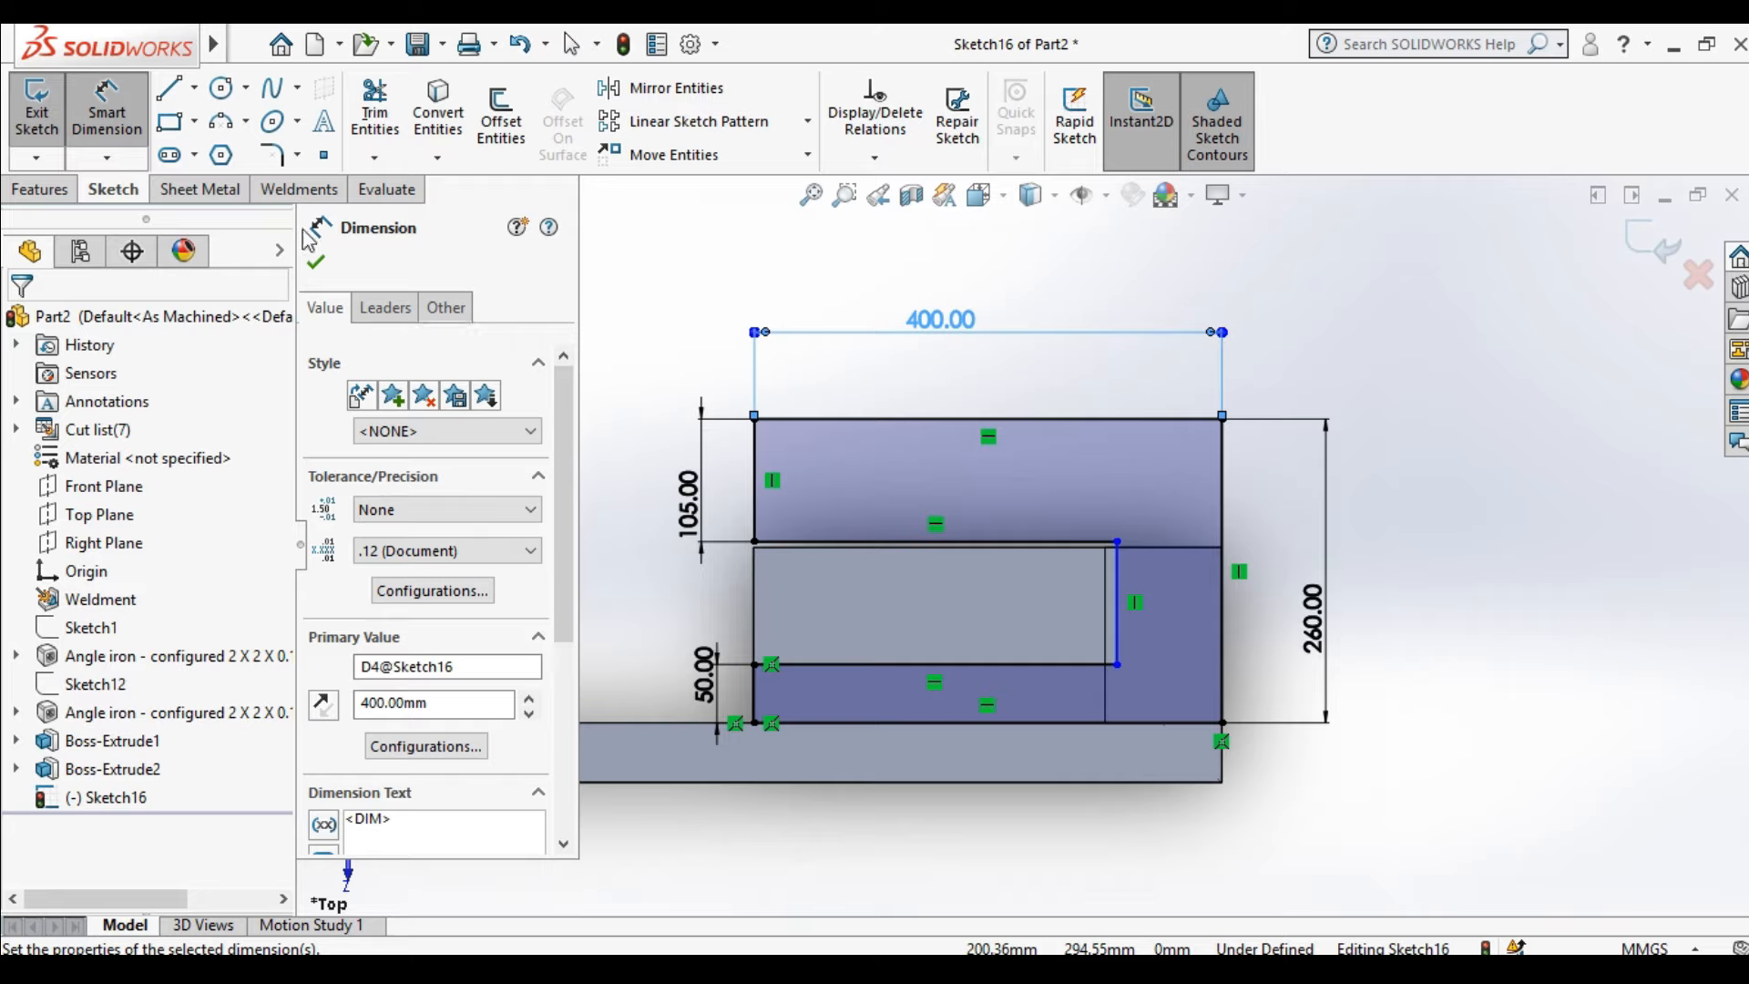
click(317, 265)
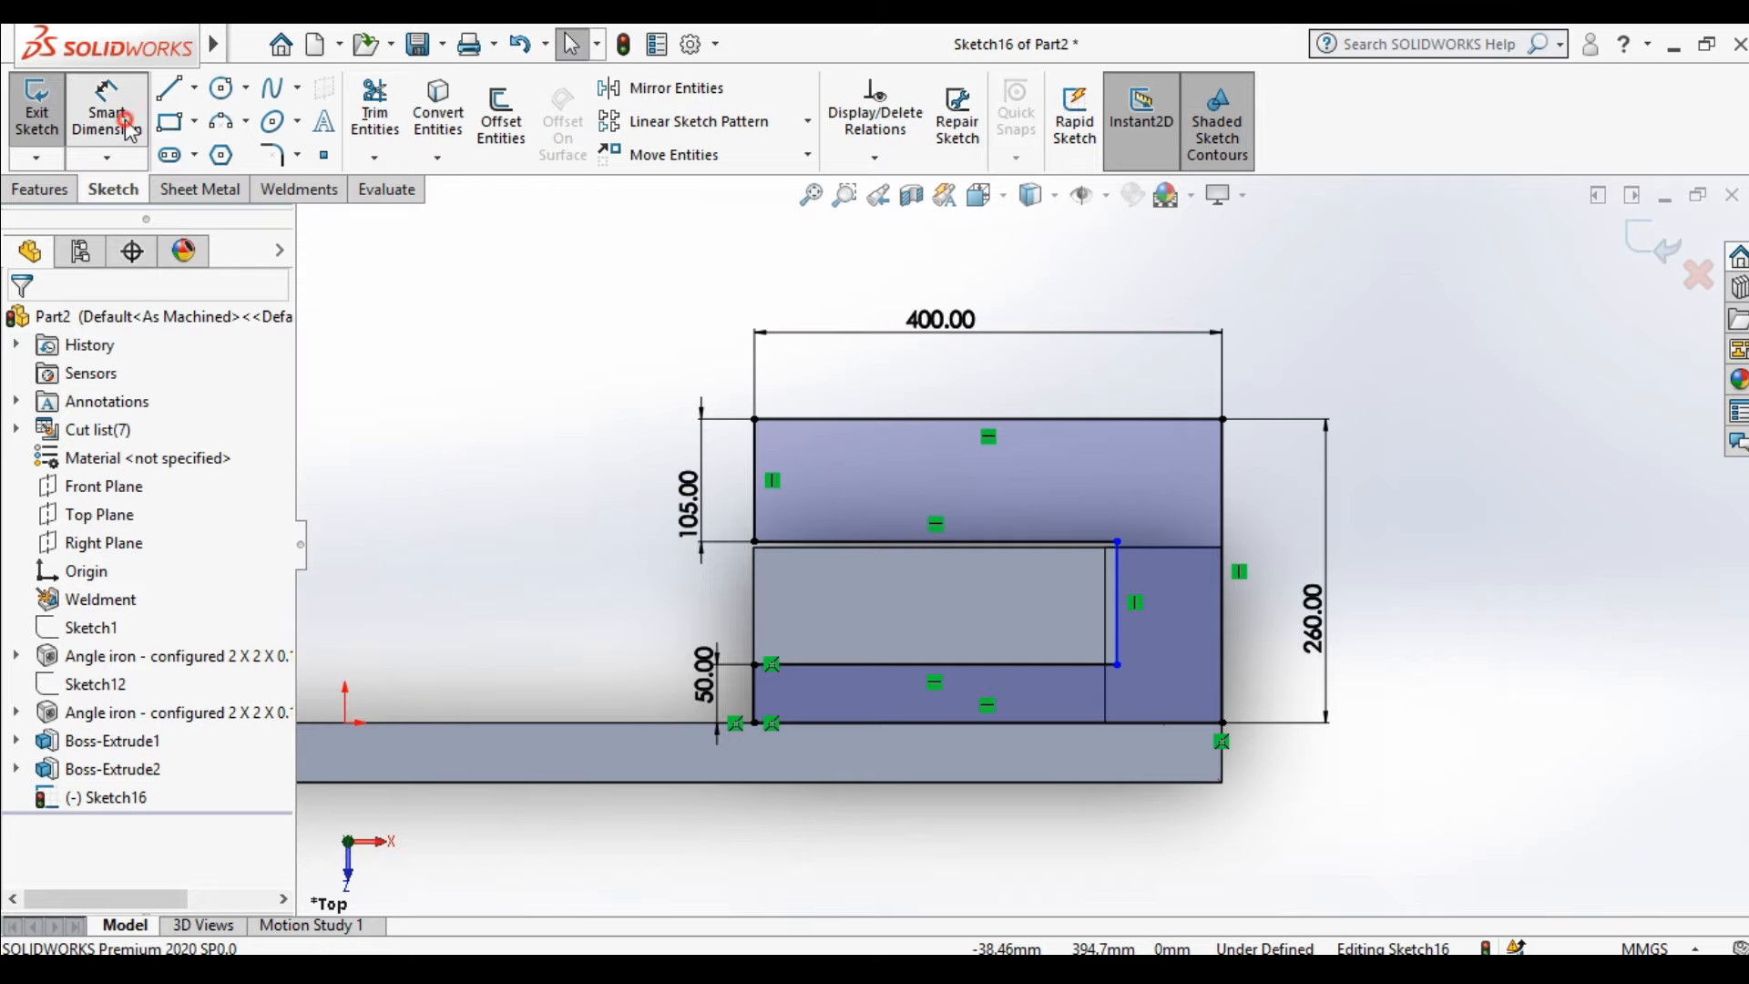
Dimension the distance between the profile's inner and outer vertical lines as 100 mm
click(1120, 601)
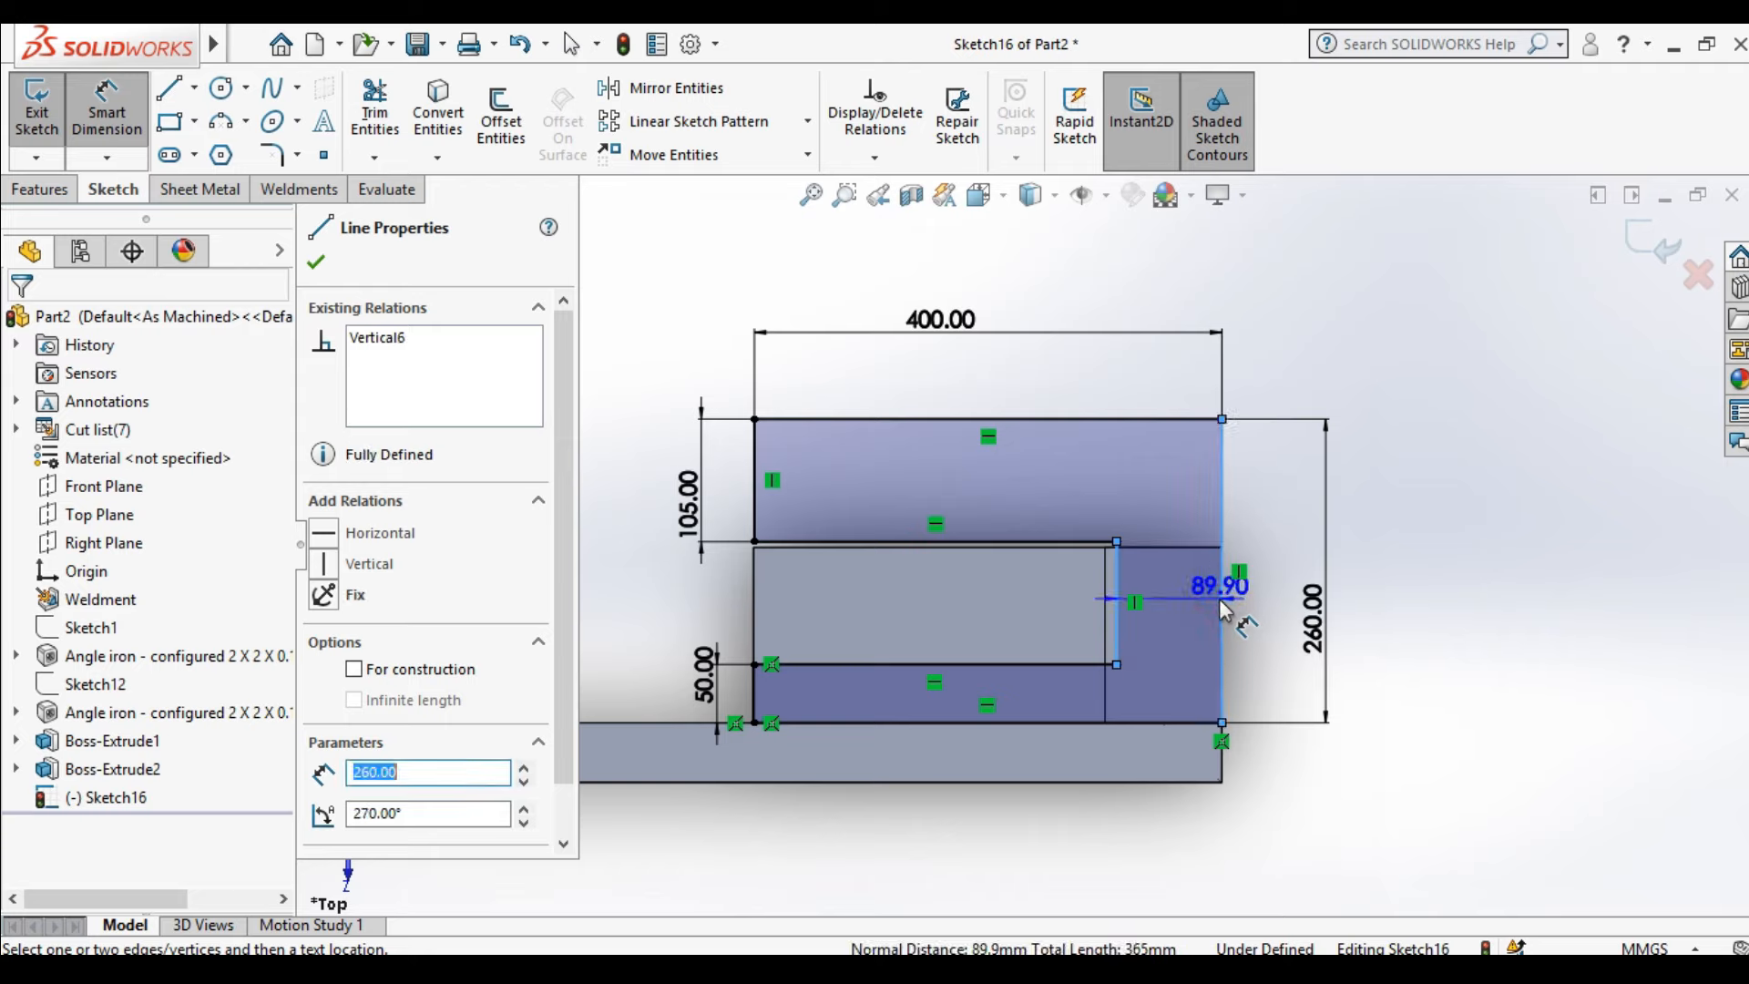
click(1164, 500)
text(100)
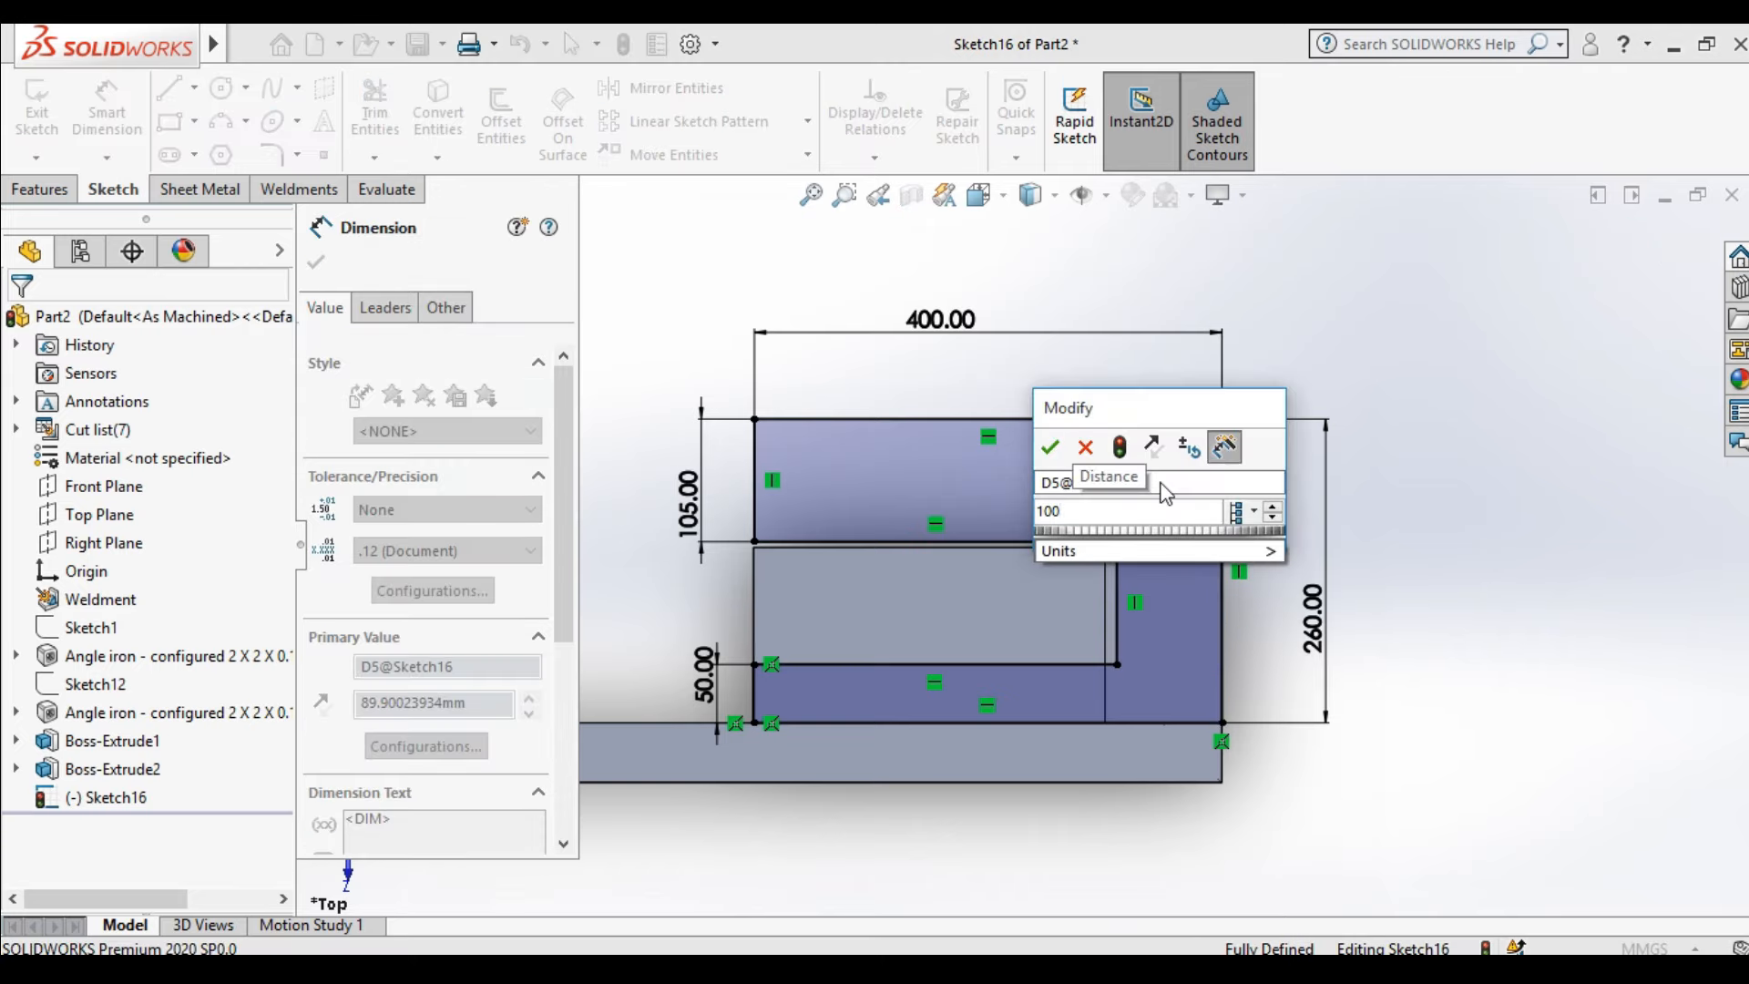
key(Return)
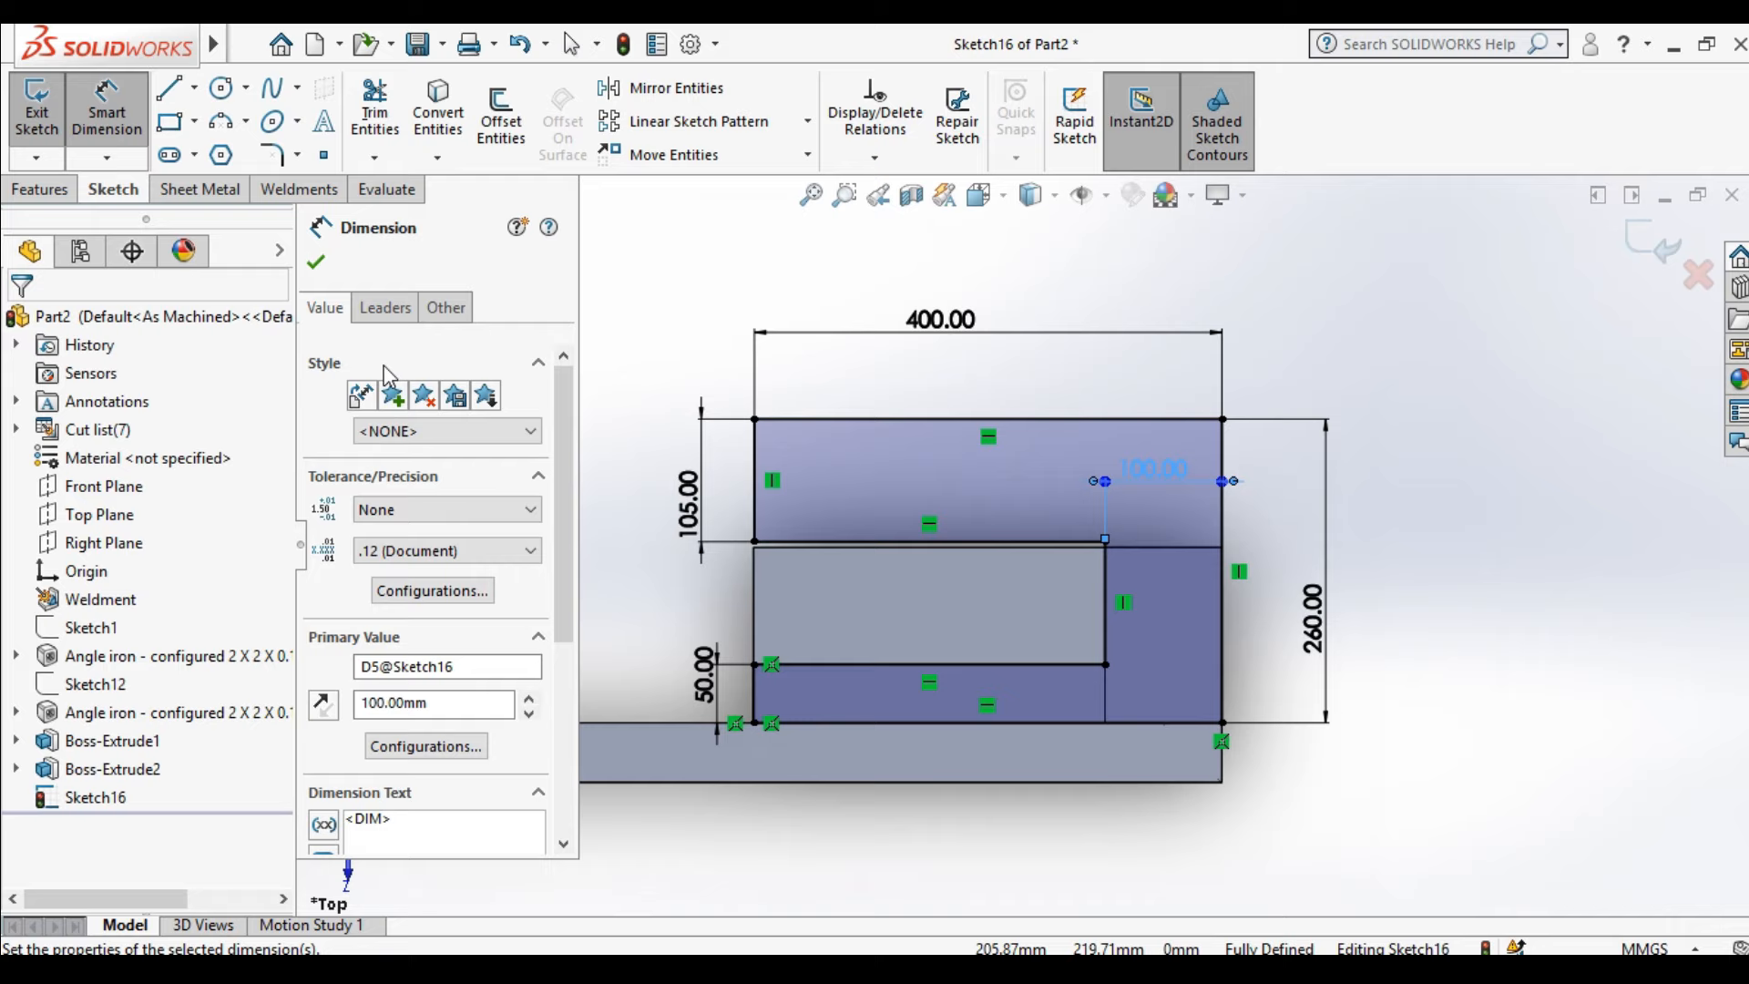
click(319, 266)
Extrude the C-shaped profile 20 mm from its sketch plane as a separate body, without merging the result
middle_drag(756, 487, 827, 580)
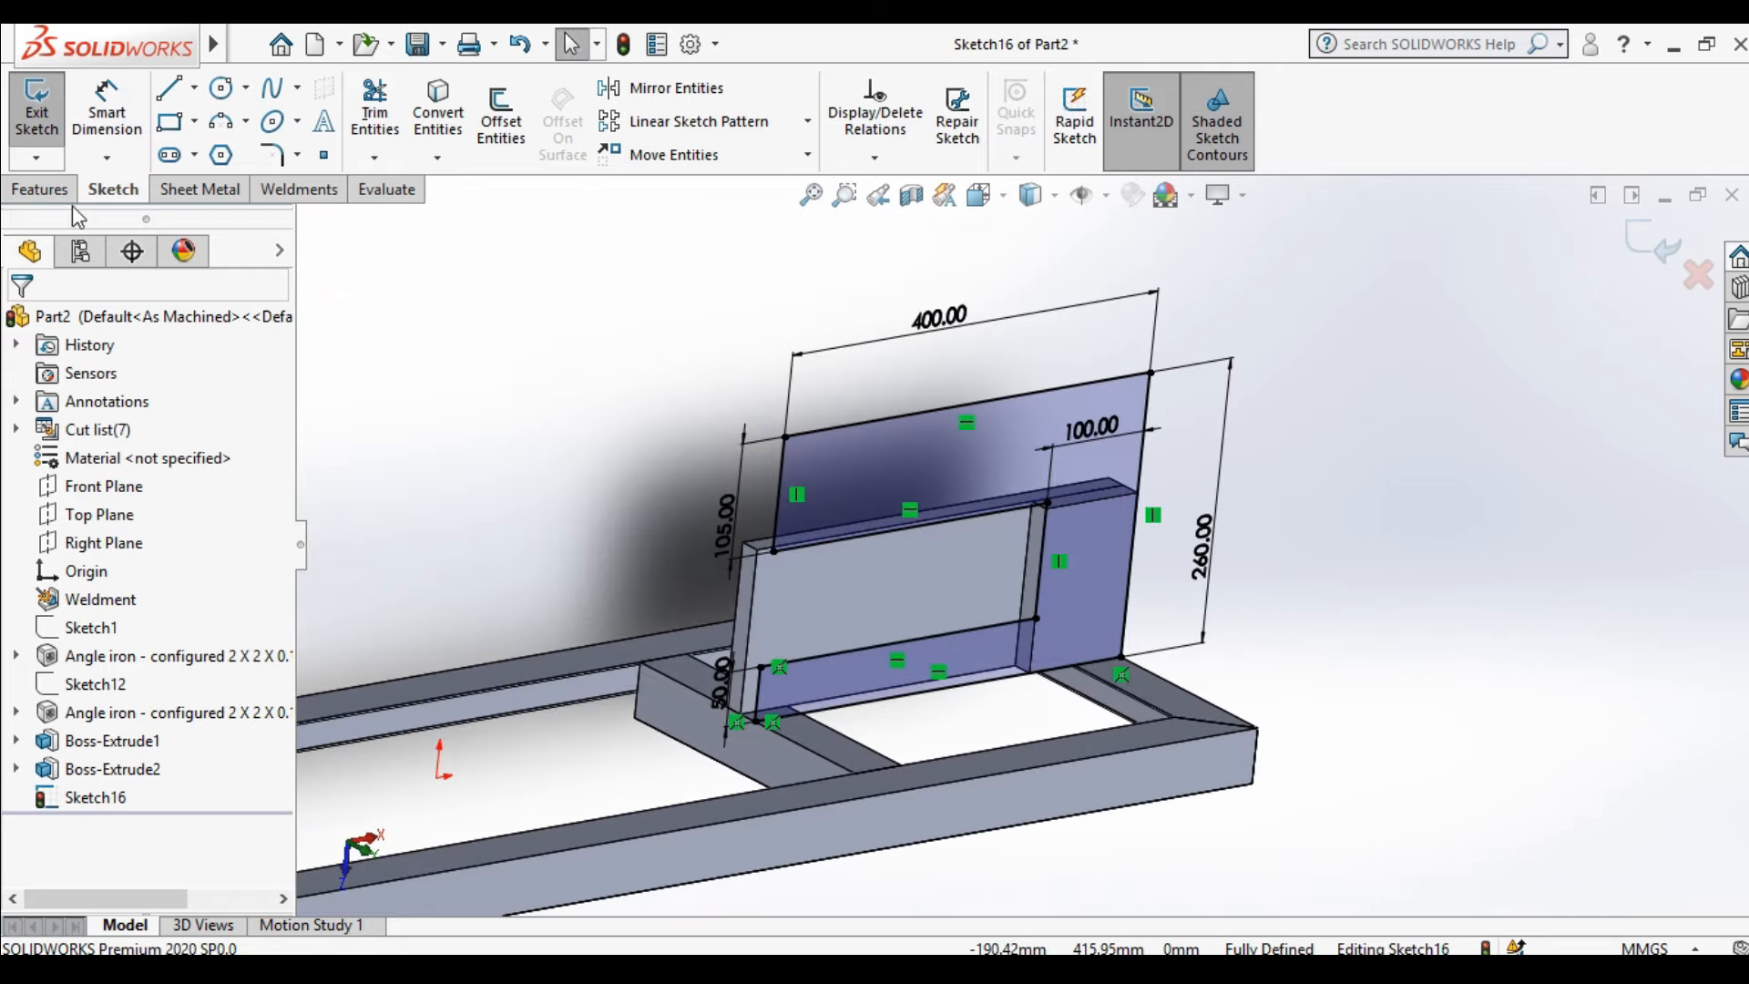
click(43, 191)
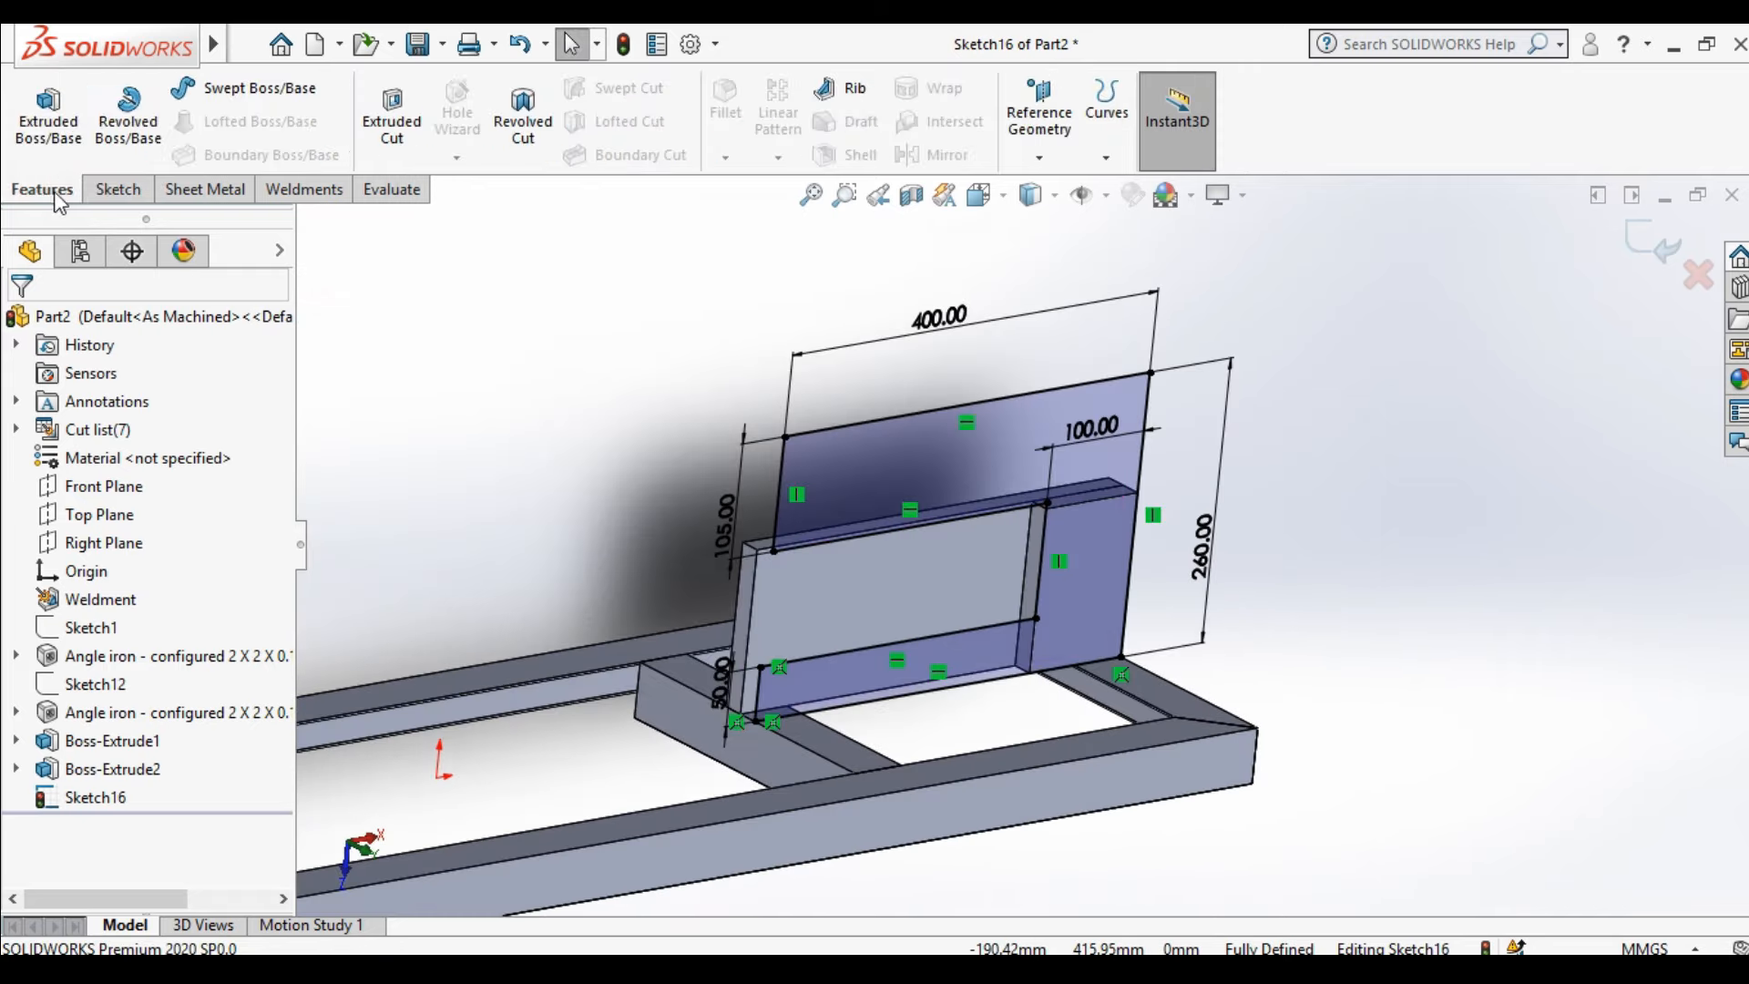
click(52, 135)
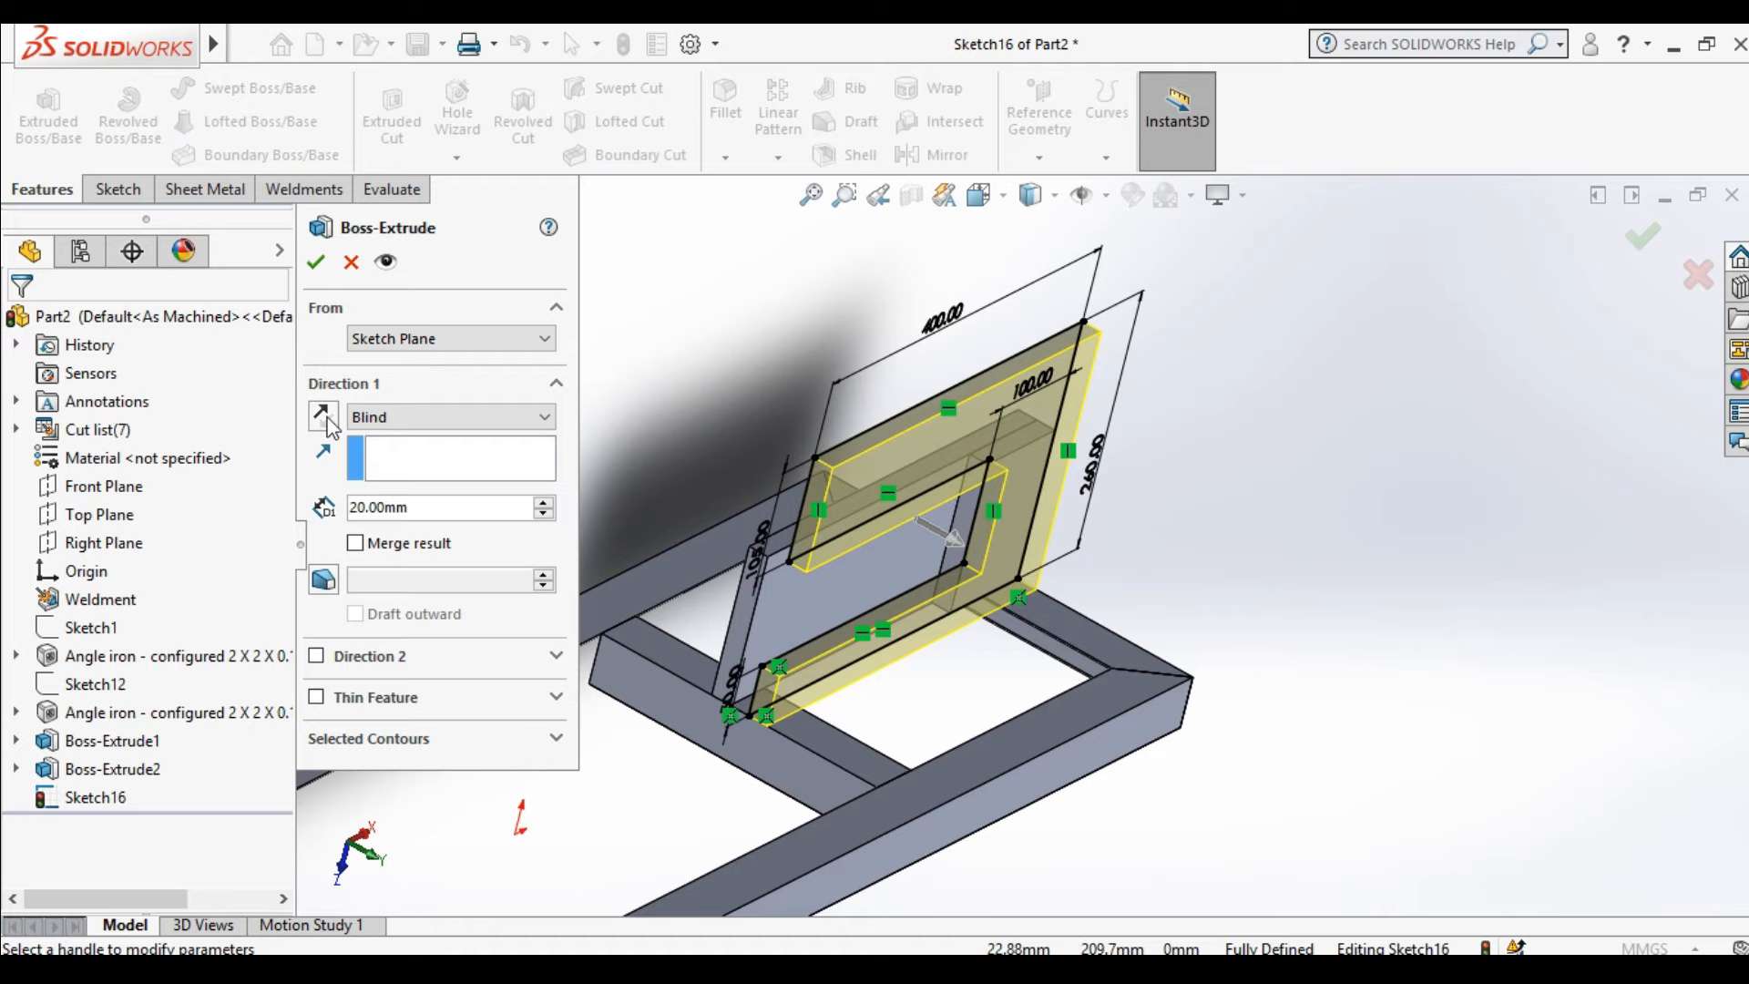
click(314, 264)
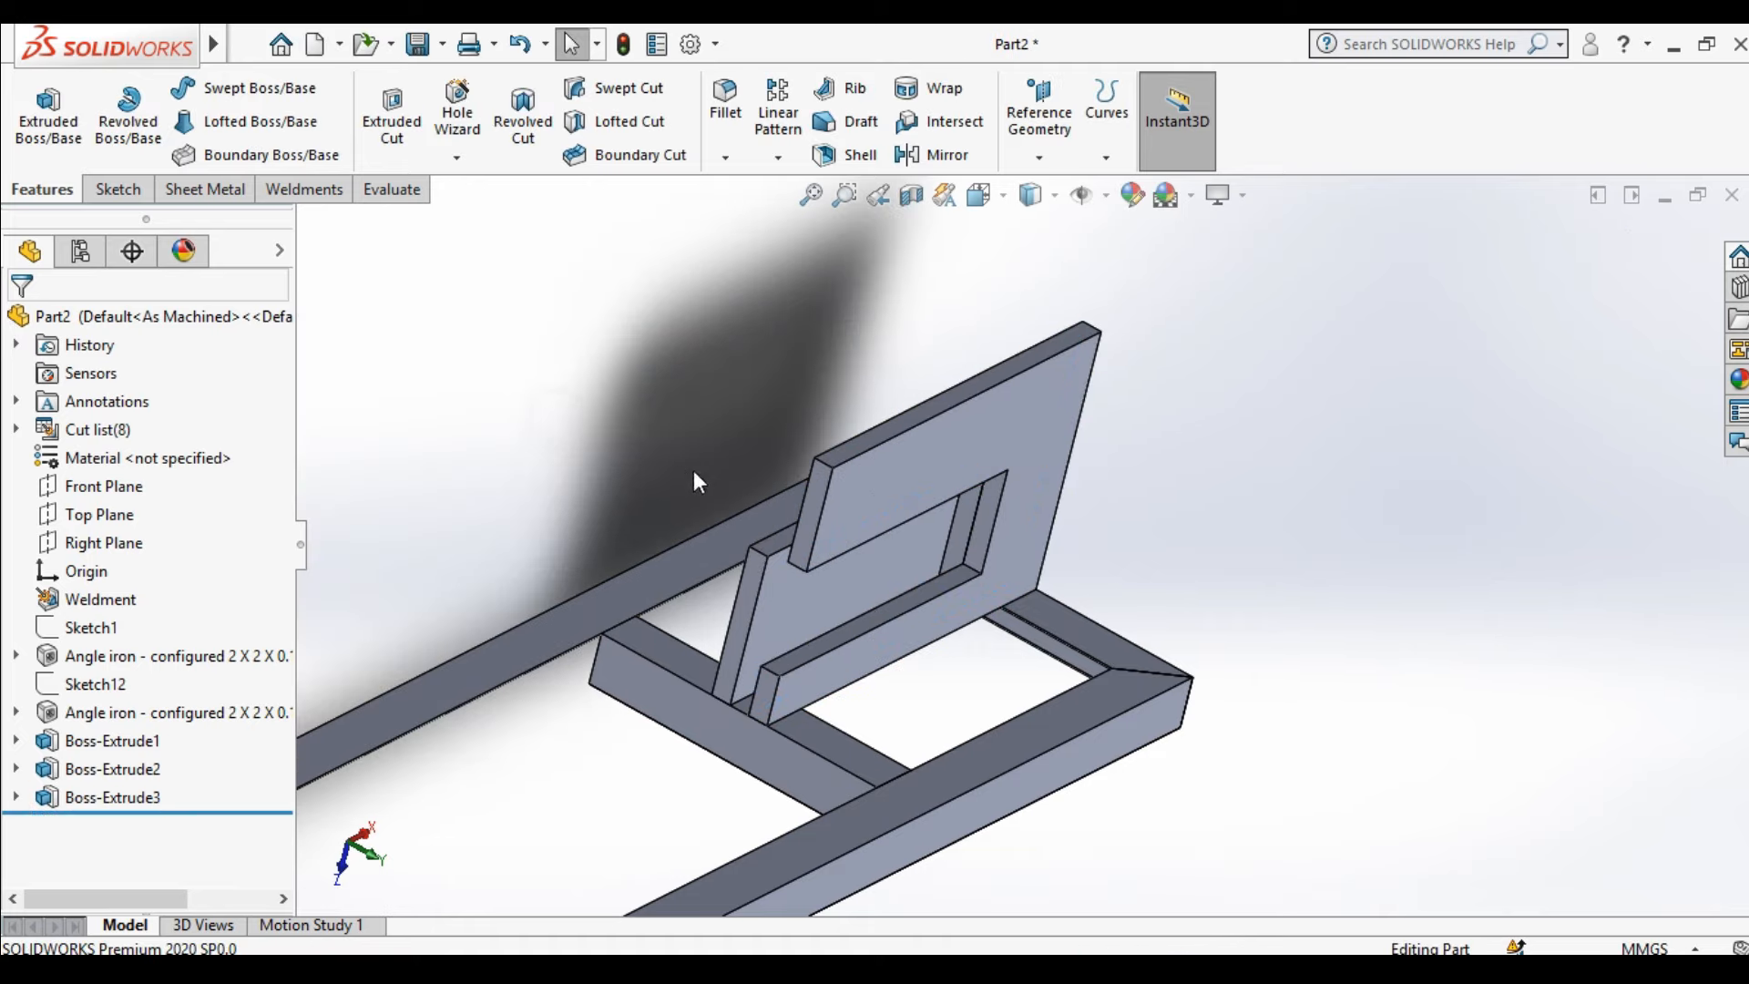
Start a fillet on the C-shaped plate's upper corner edge at the open end and set its radius to 30 mm
middle_drag(693, 467, 779, 471)
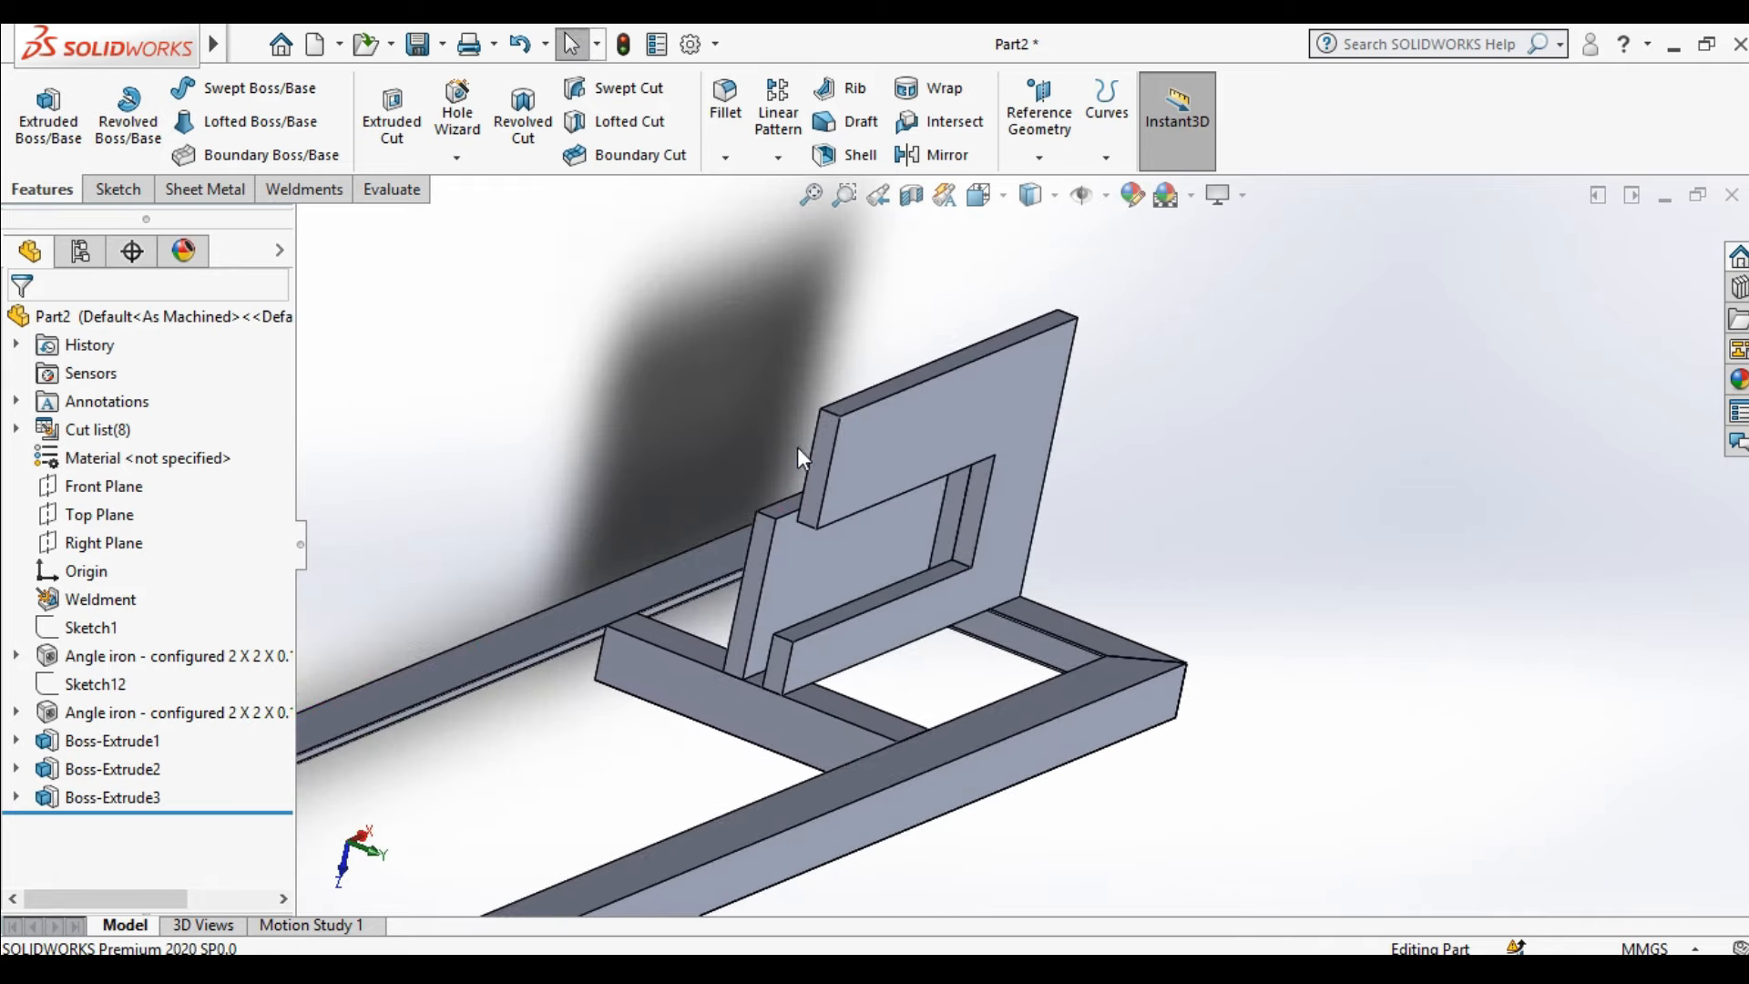
key(ctrl+5)
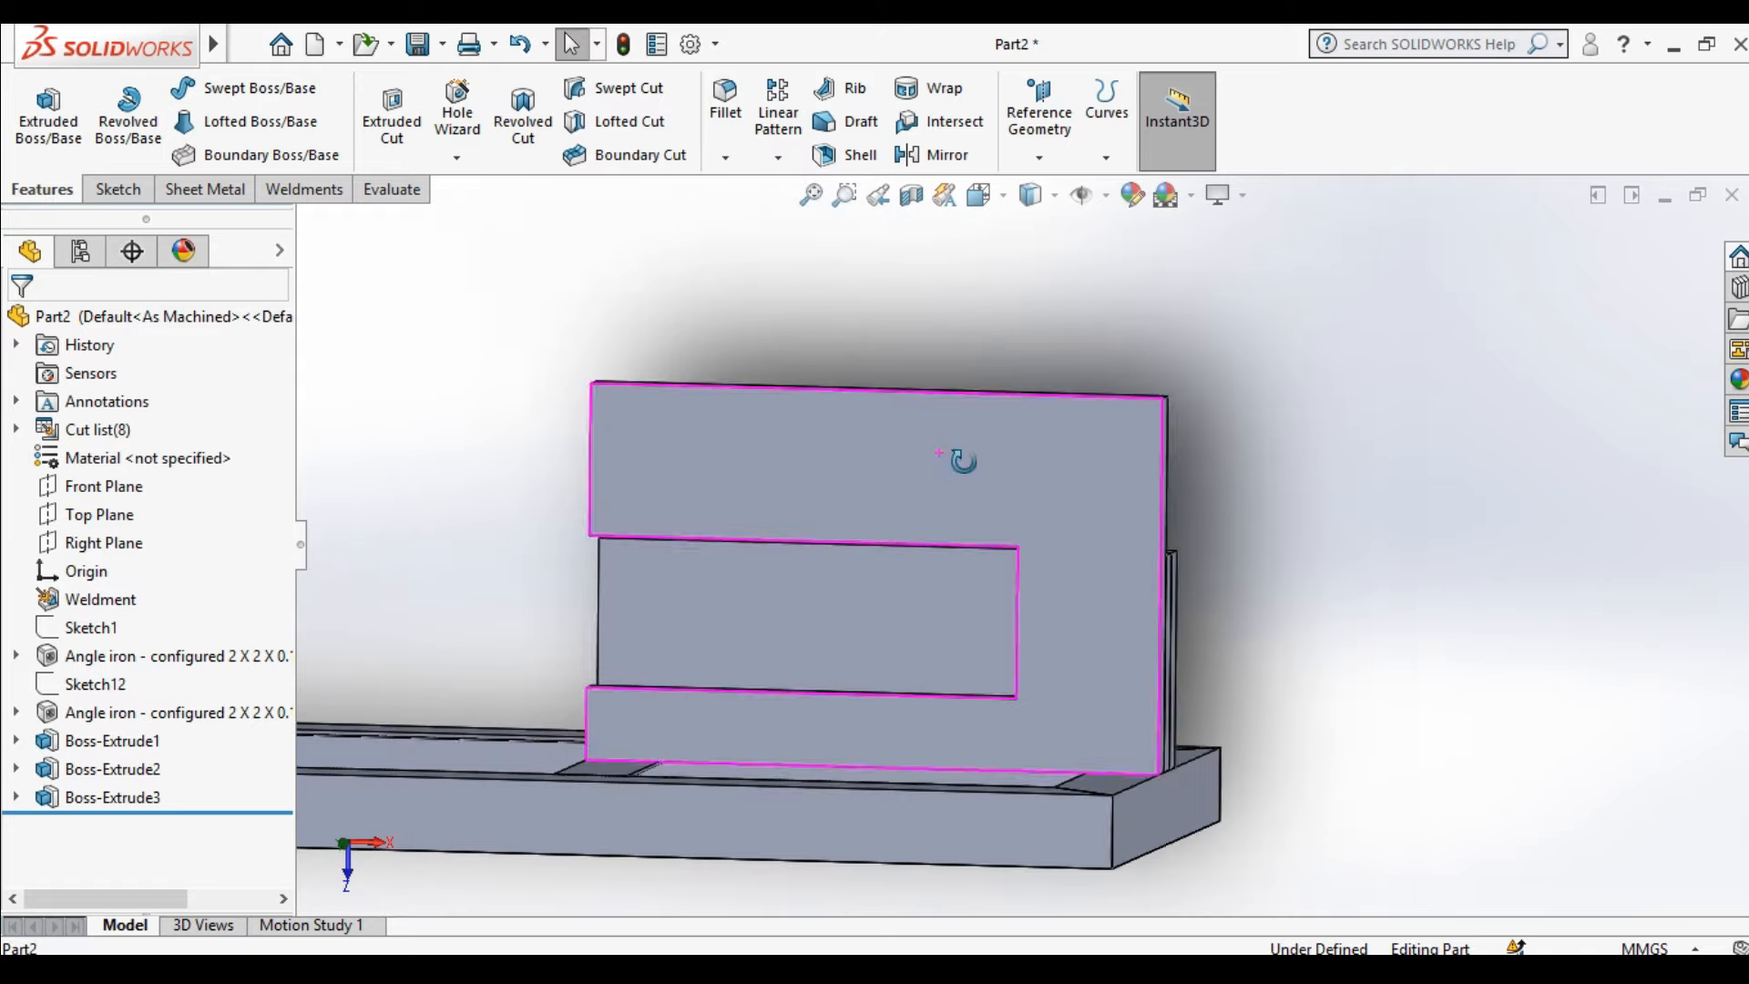
middle_drag(969, 456, 632, 203)
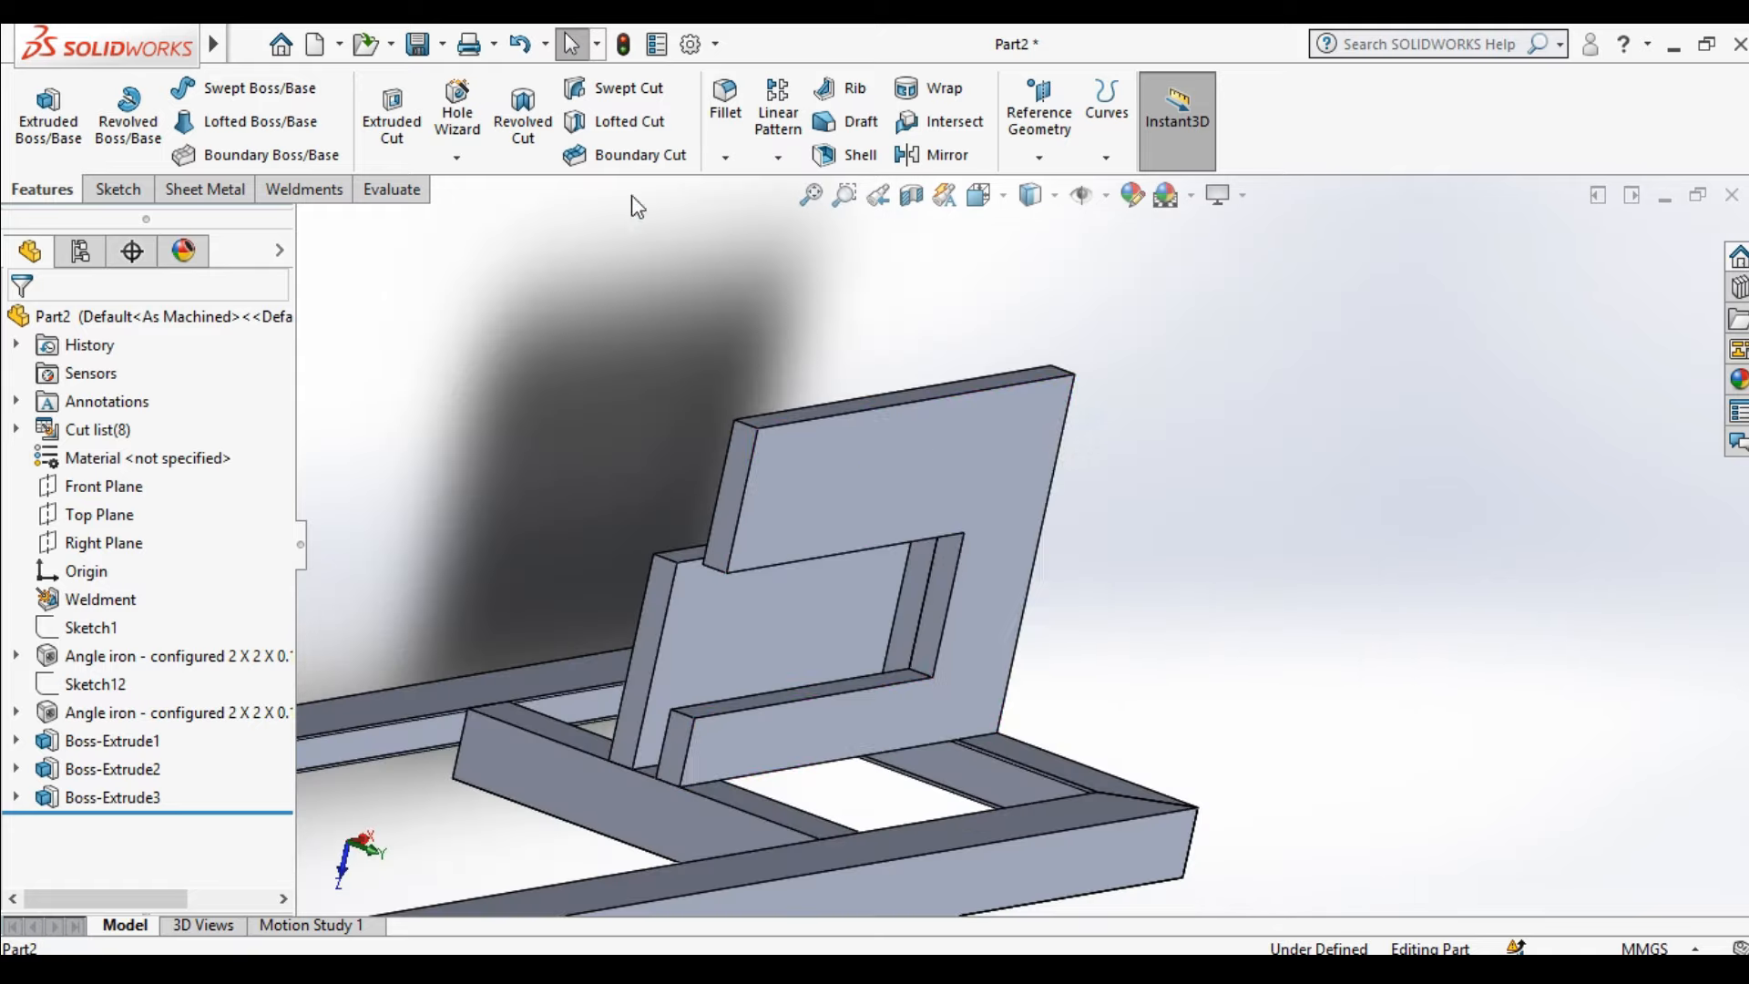
click(740, 108)
scroll(752, 436, down, 5)
click(853, 452)
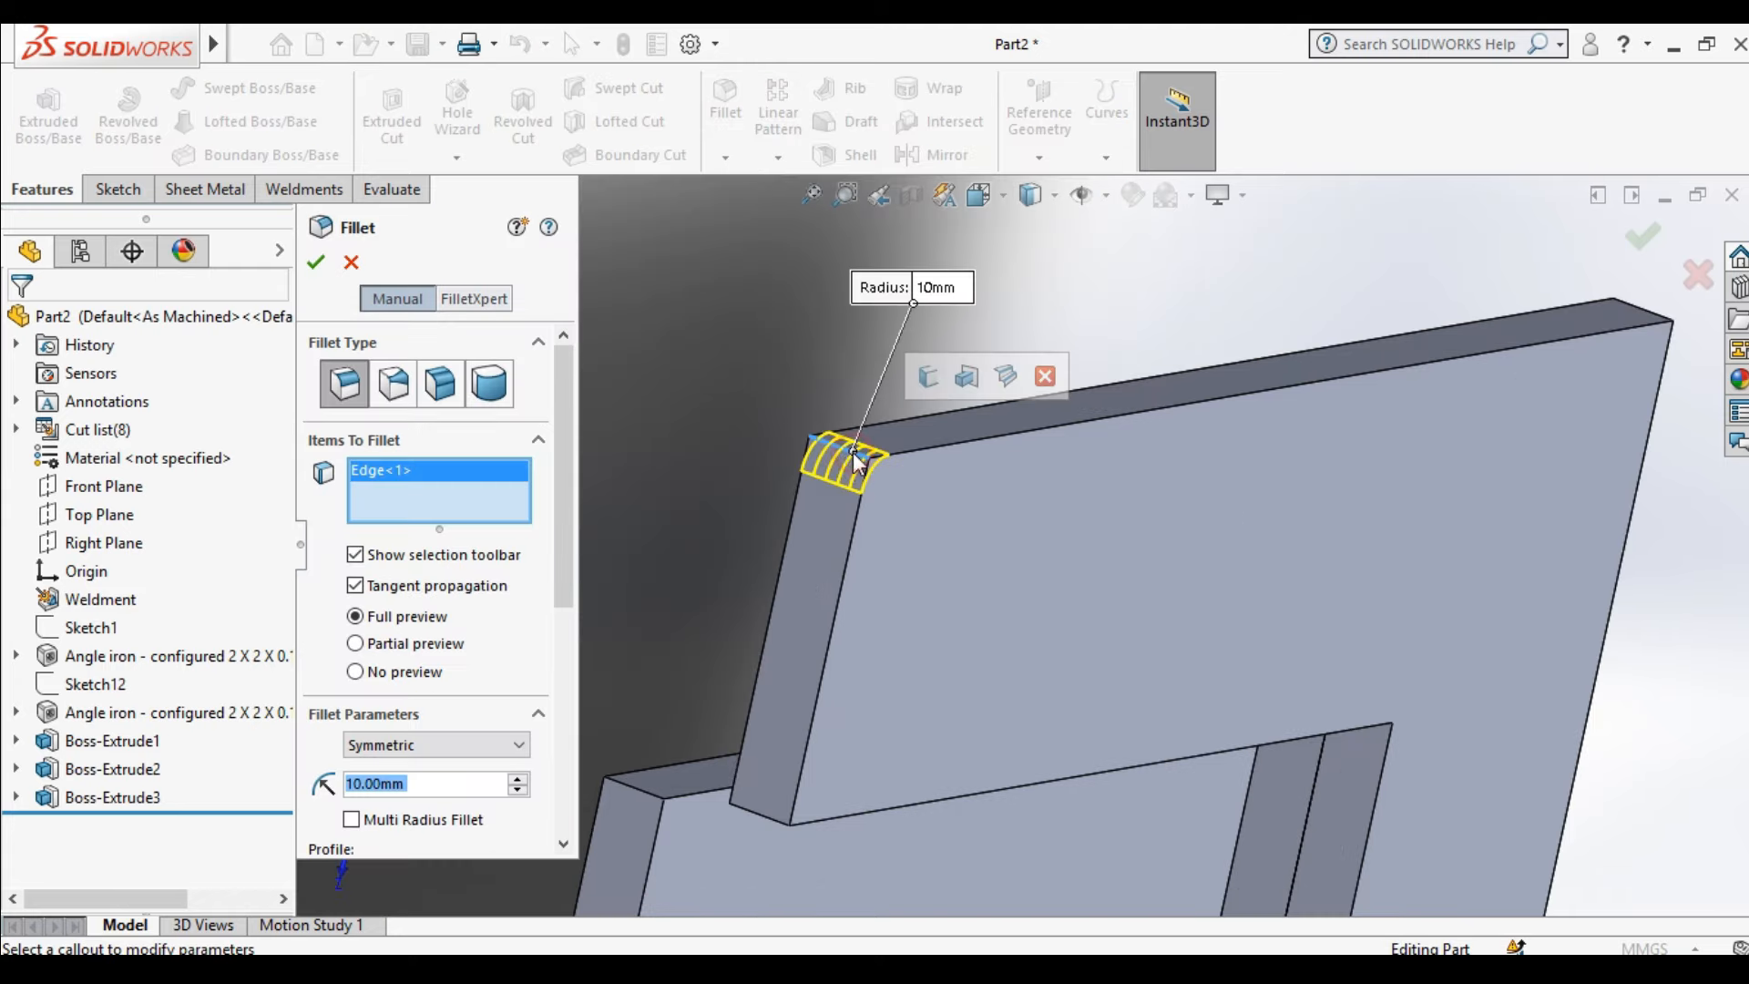
text(30)
key(Return)
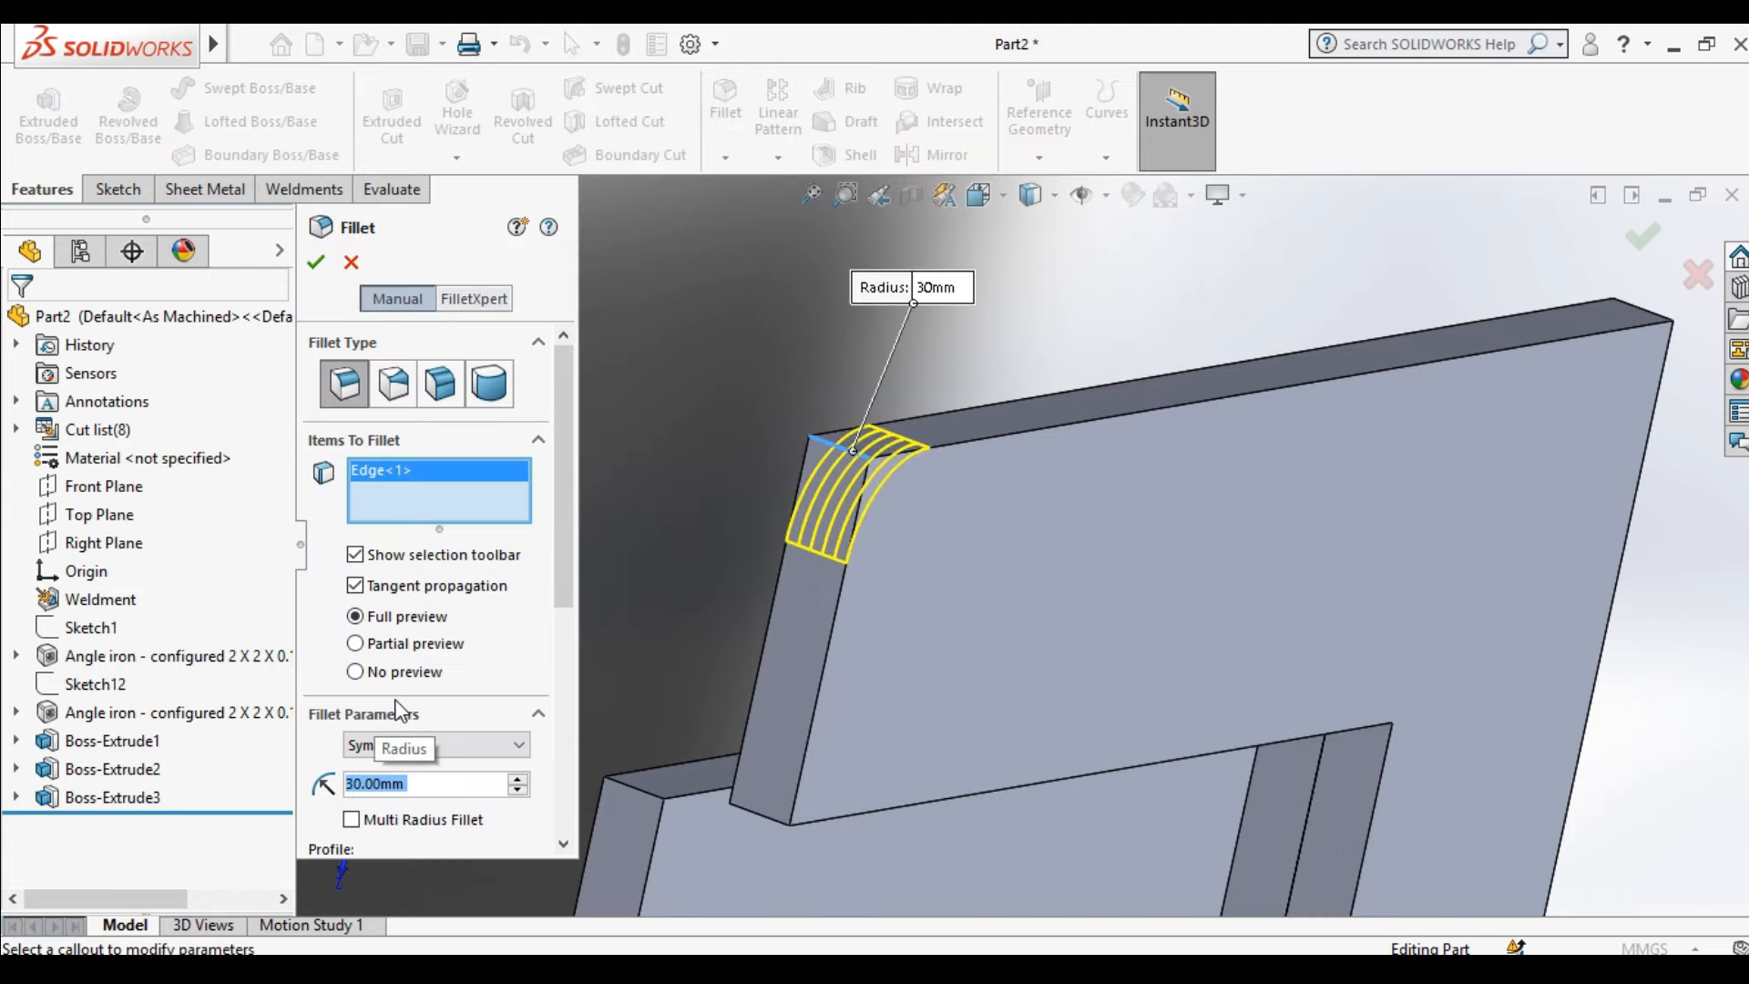
Add the upper inner corner edge of the C-shaped plate's opening to the 30 mm fillet and finish it
scroll(1418, 747, up, 1)
middle_drag(1411, 736, 1362, 612)
middle_drag(1276, 648, 1273, 702)
click(1284, 653)
scroll(726, 515, up, 4)
middle_drag(852, 560, 588, 455)
click(314, 266)
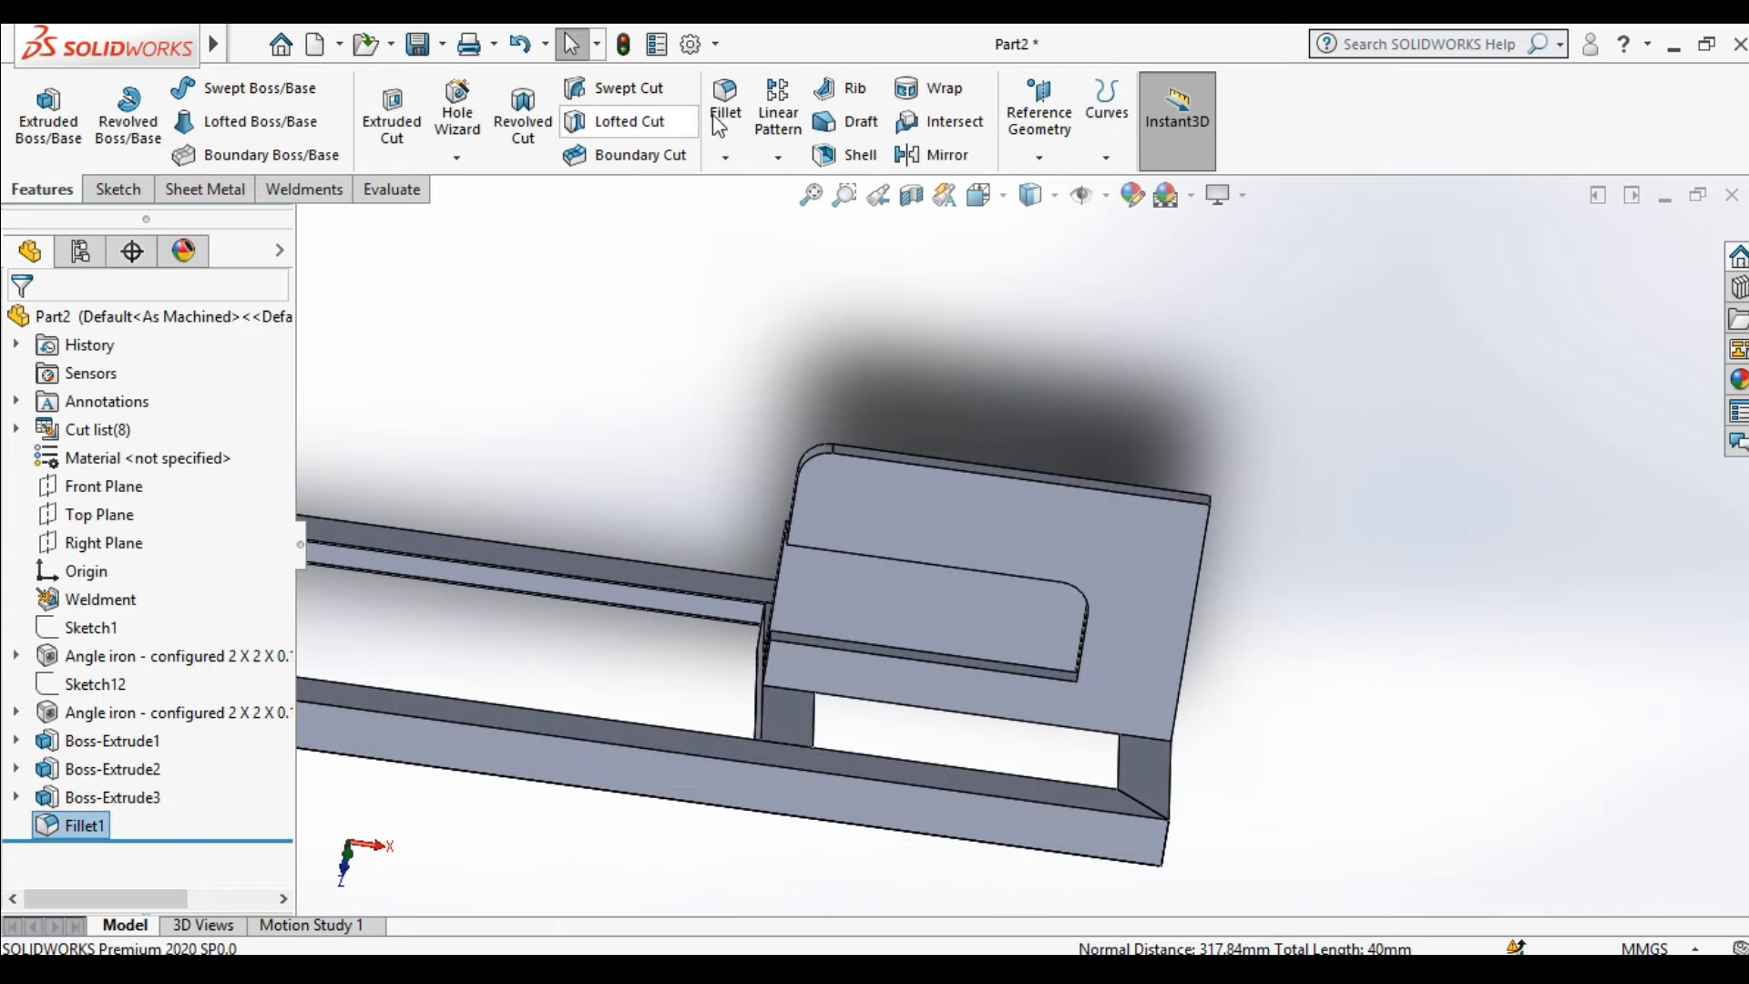
Fillet the C-shaped plate's upper outer corner at the closed end with a 60 mm radius
middle_drag(1148, 575, 1210, 505)
scroll(1210, 506, down, 4)
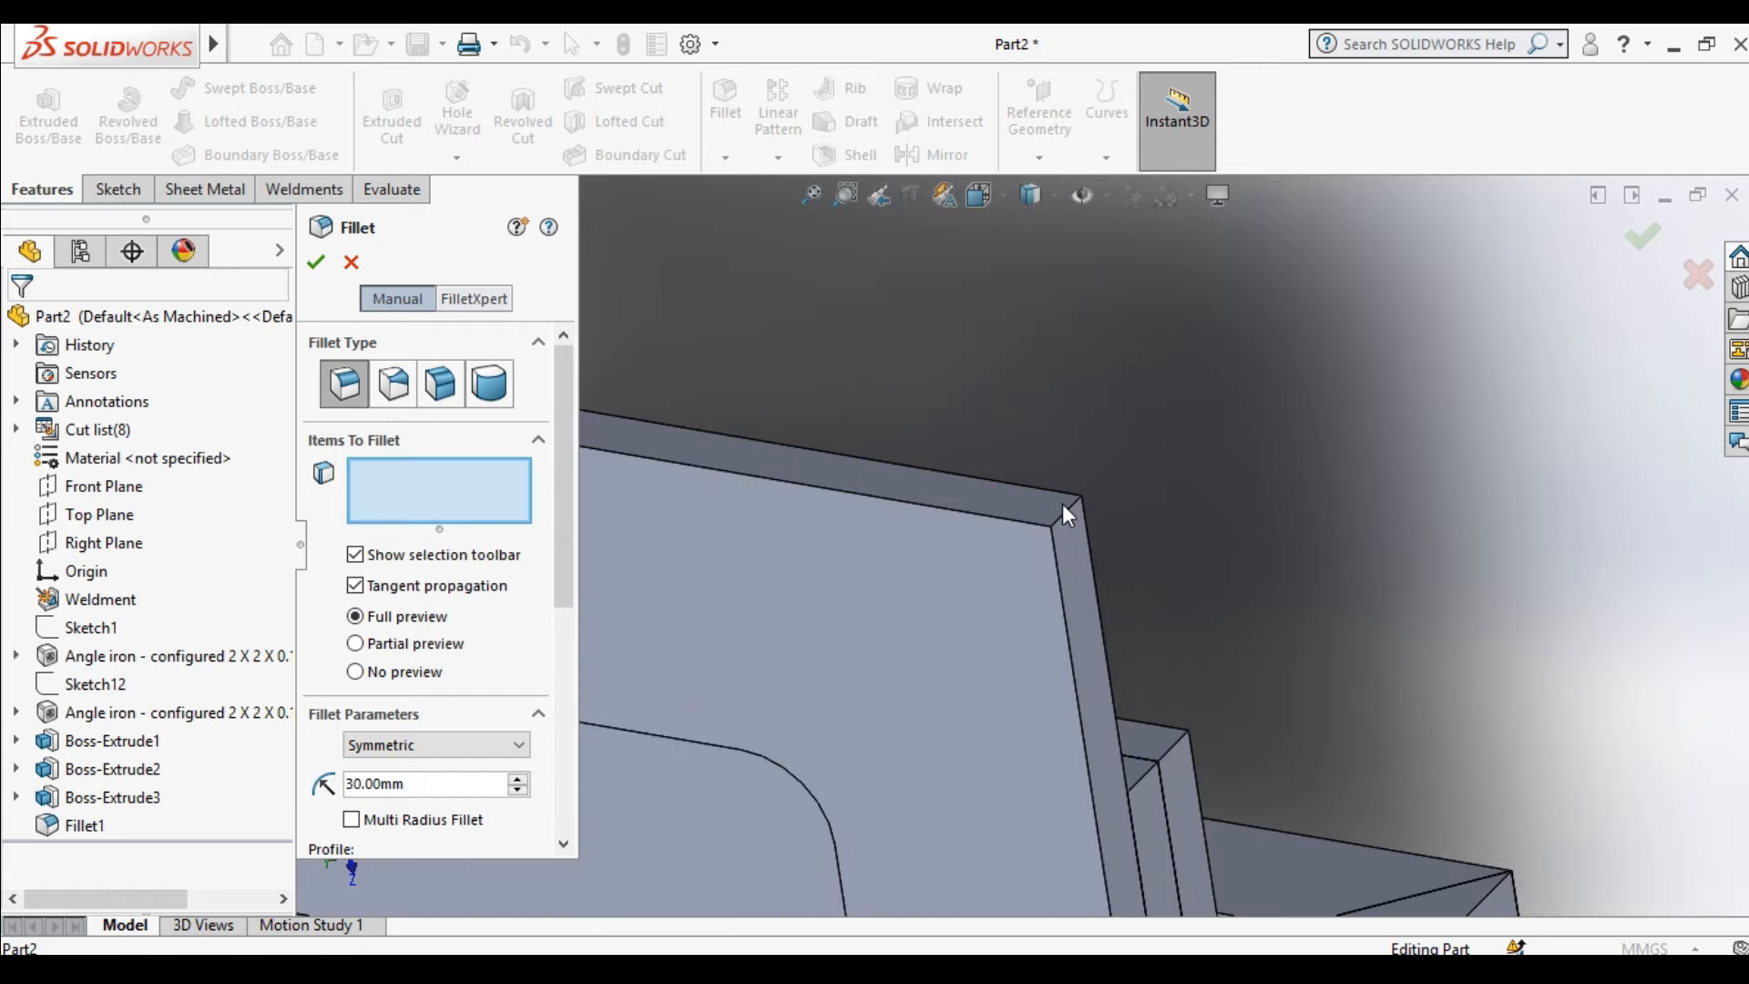
click(1063, 517)
text(60)
key(Return)
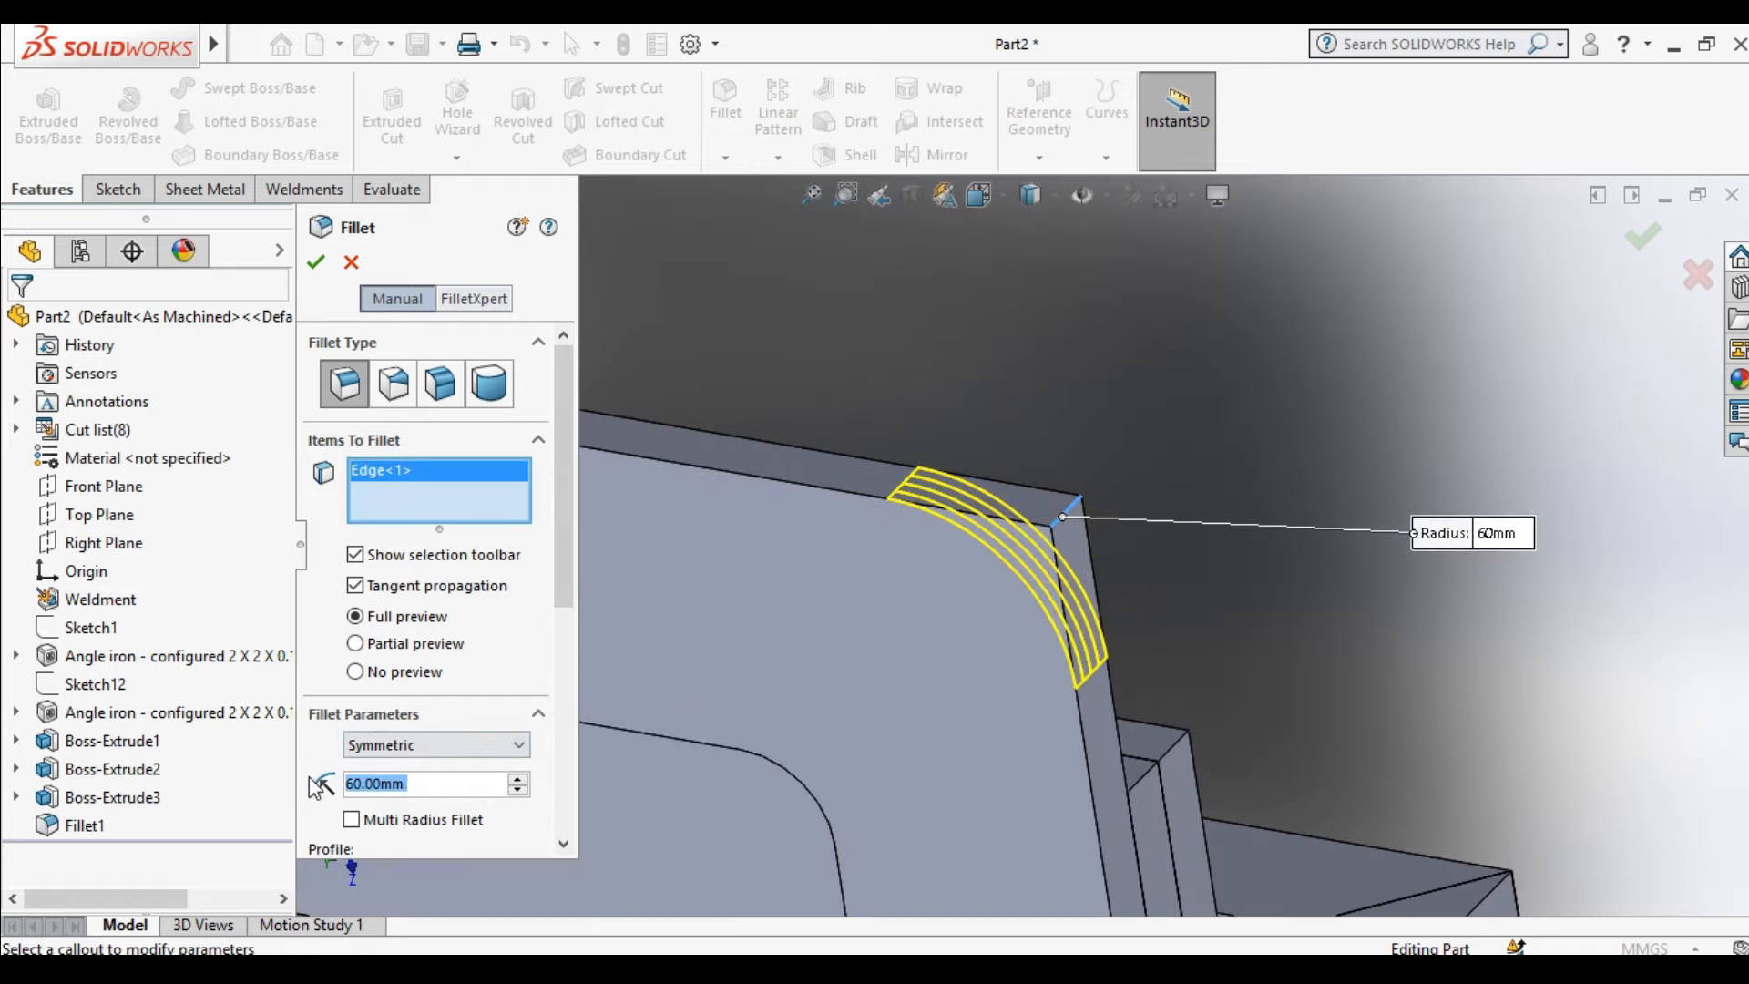
click(315, 261)
Open a new sketch on the C-shaped plate's face that lies against the upright plate, viewed square to that face
scroll(1011, 510, up, 7)
middle_drag(1088, 549, 873, 662)
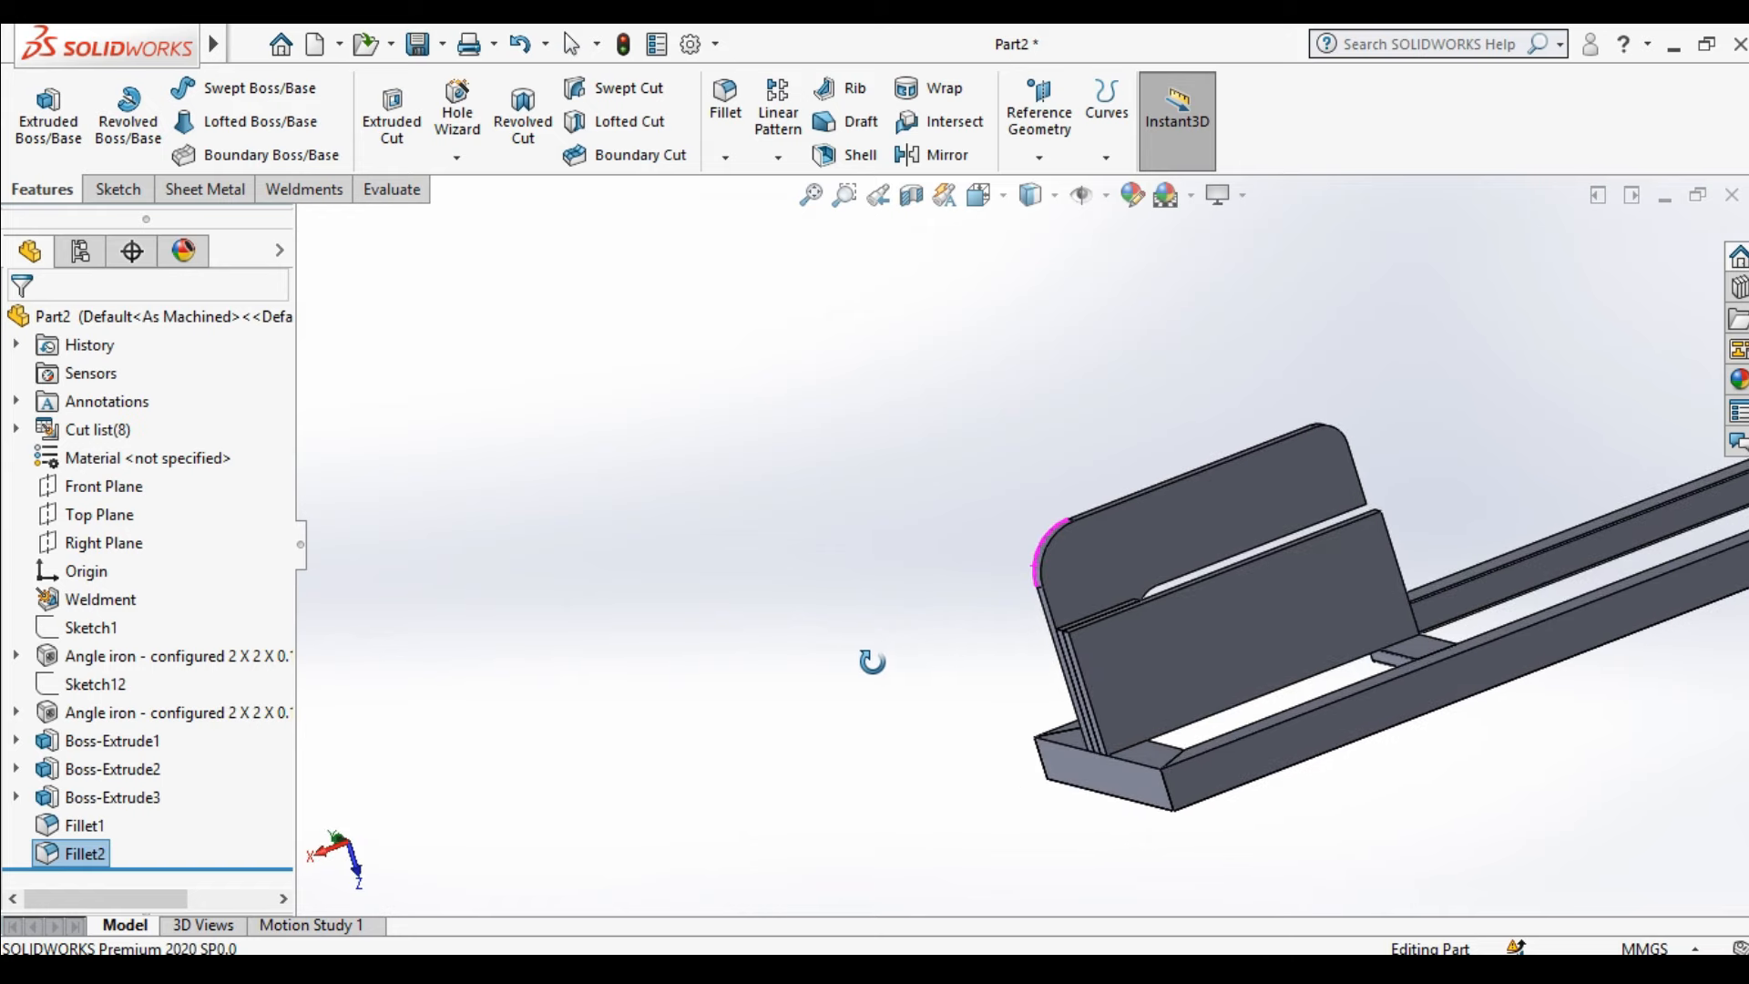
scroll(1139, 562, down, 3)
click(1193, 483)
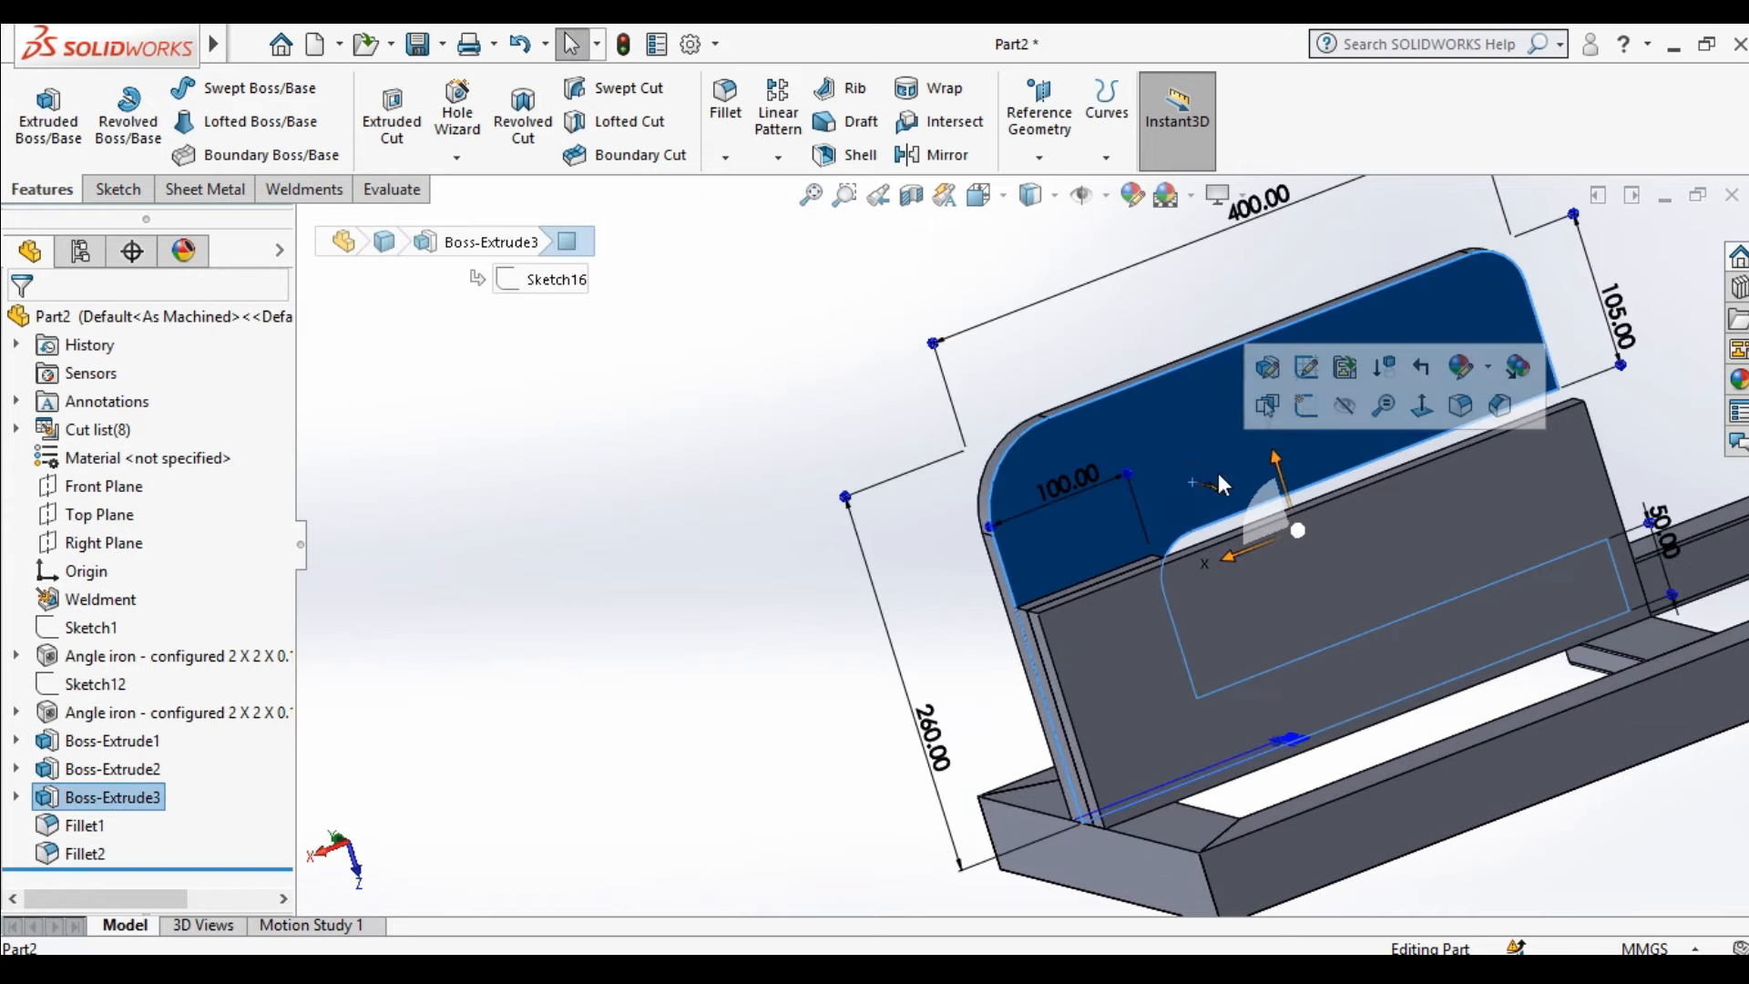
click(1310, 408)
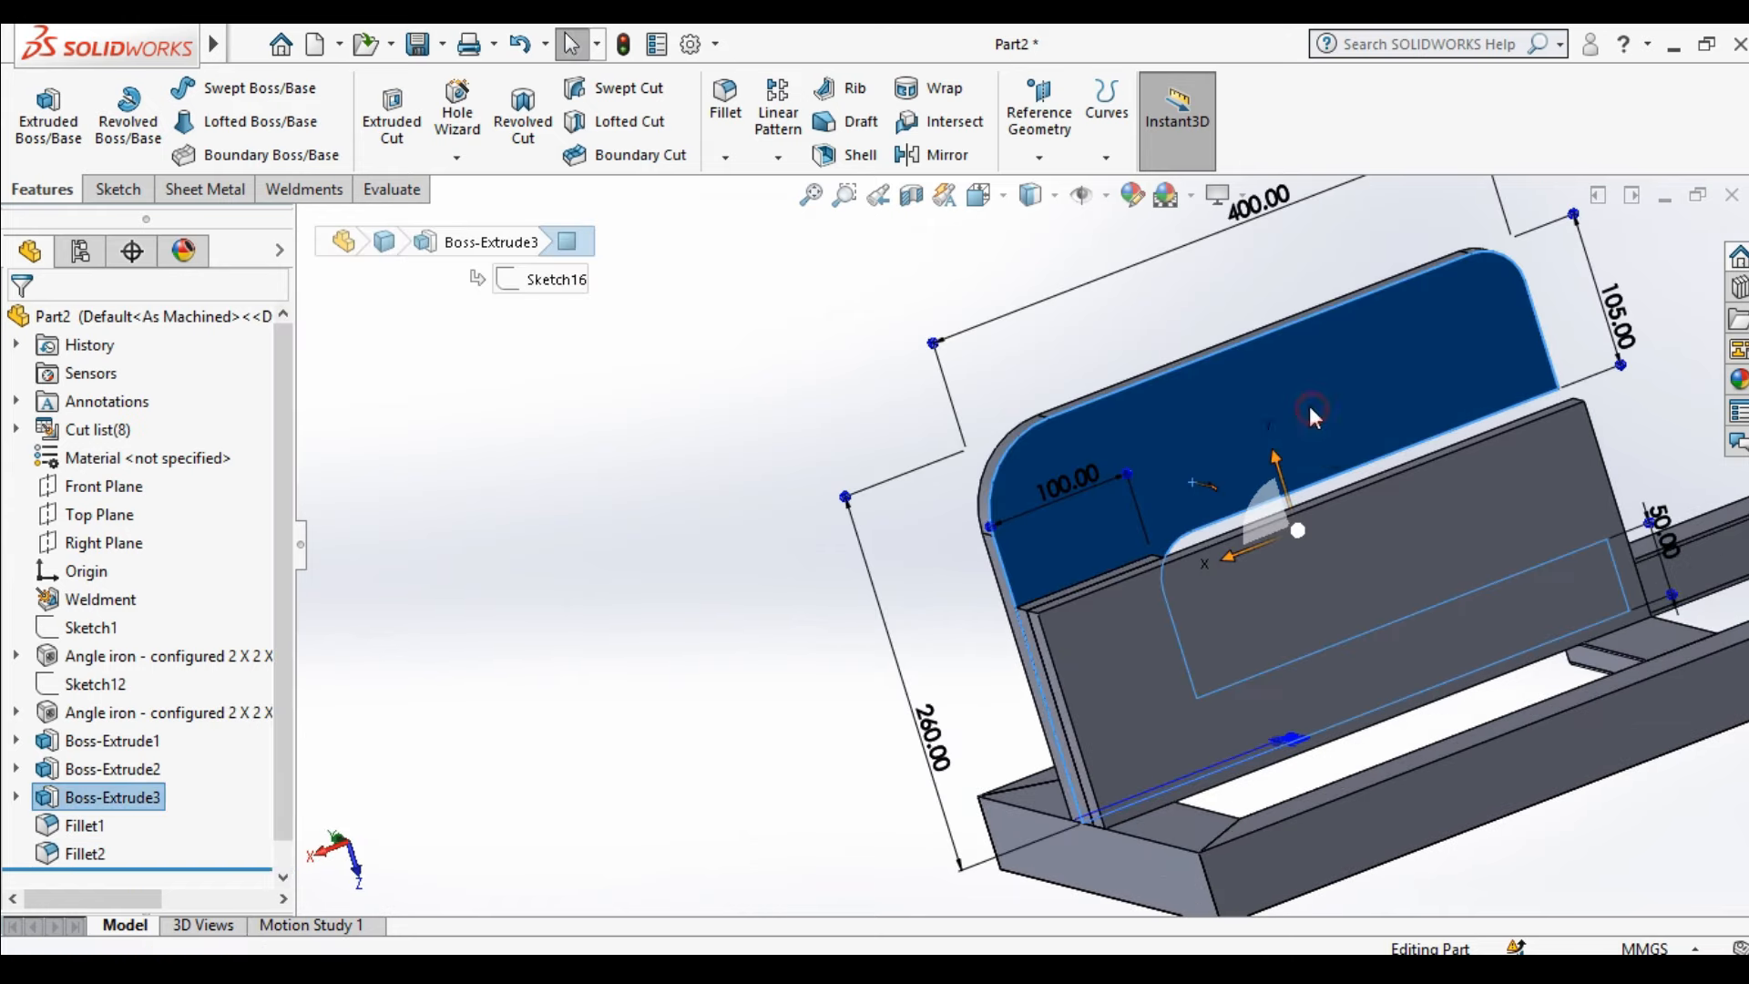
click(978, 195)
click(835, 589)
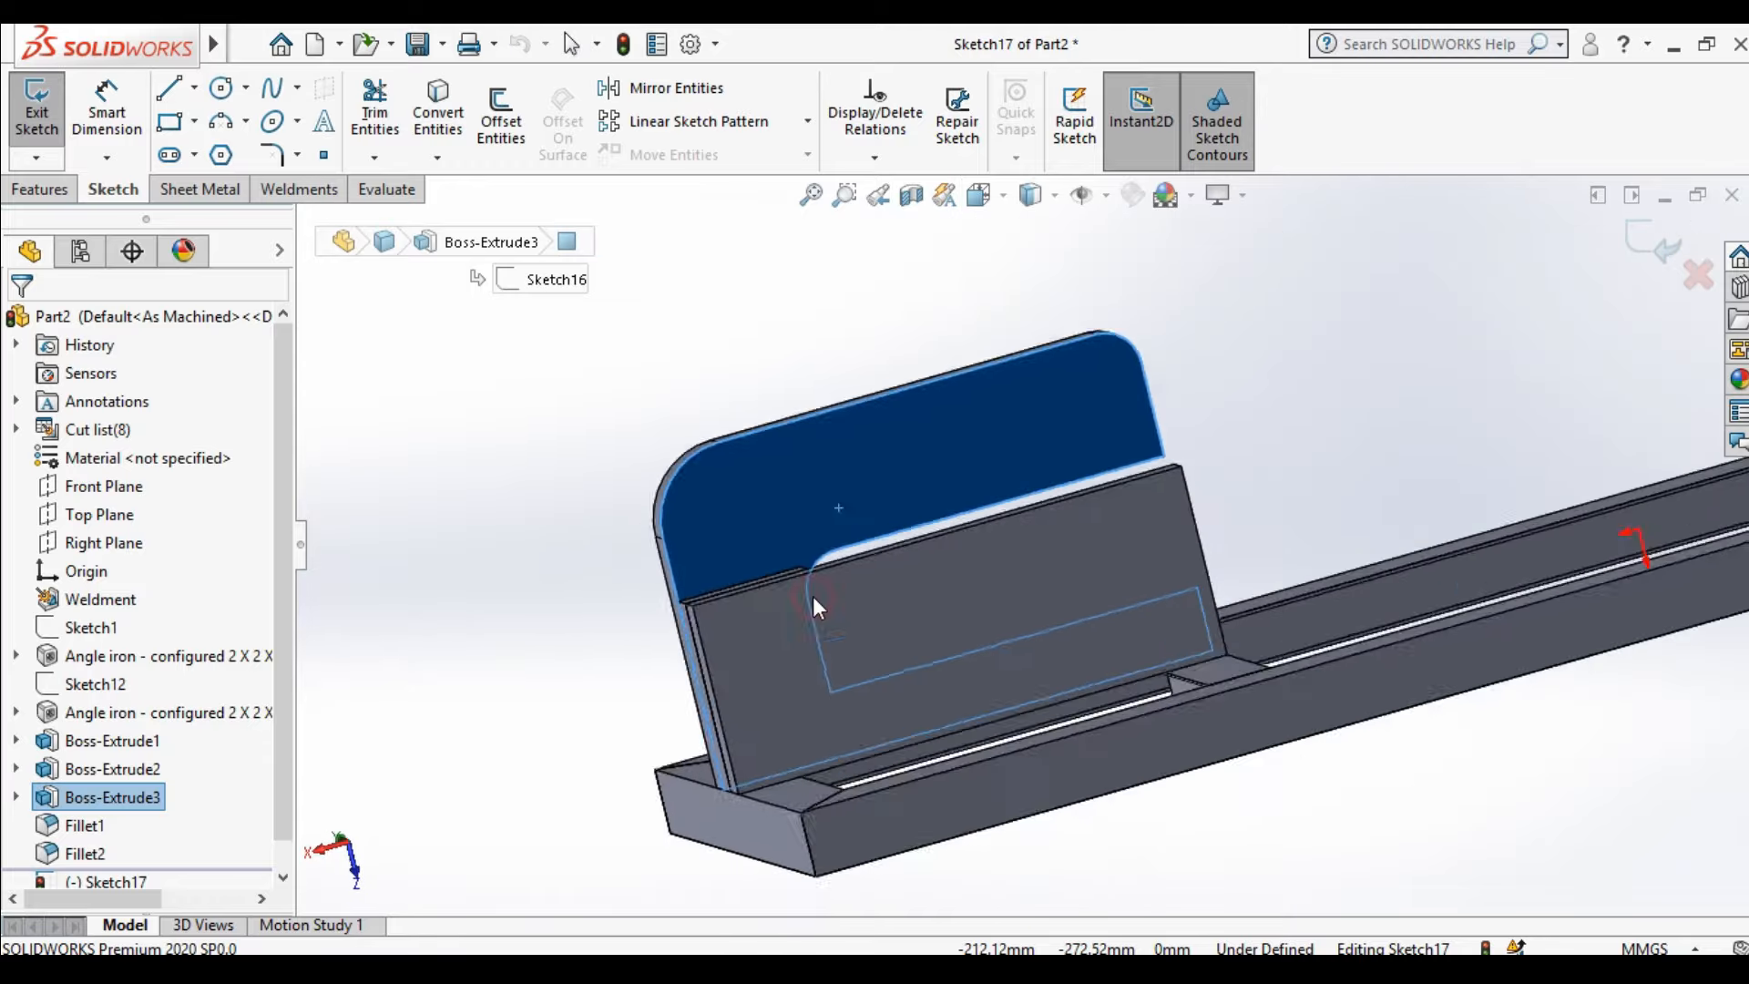
scroll(629, 505, down, 3)
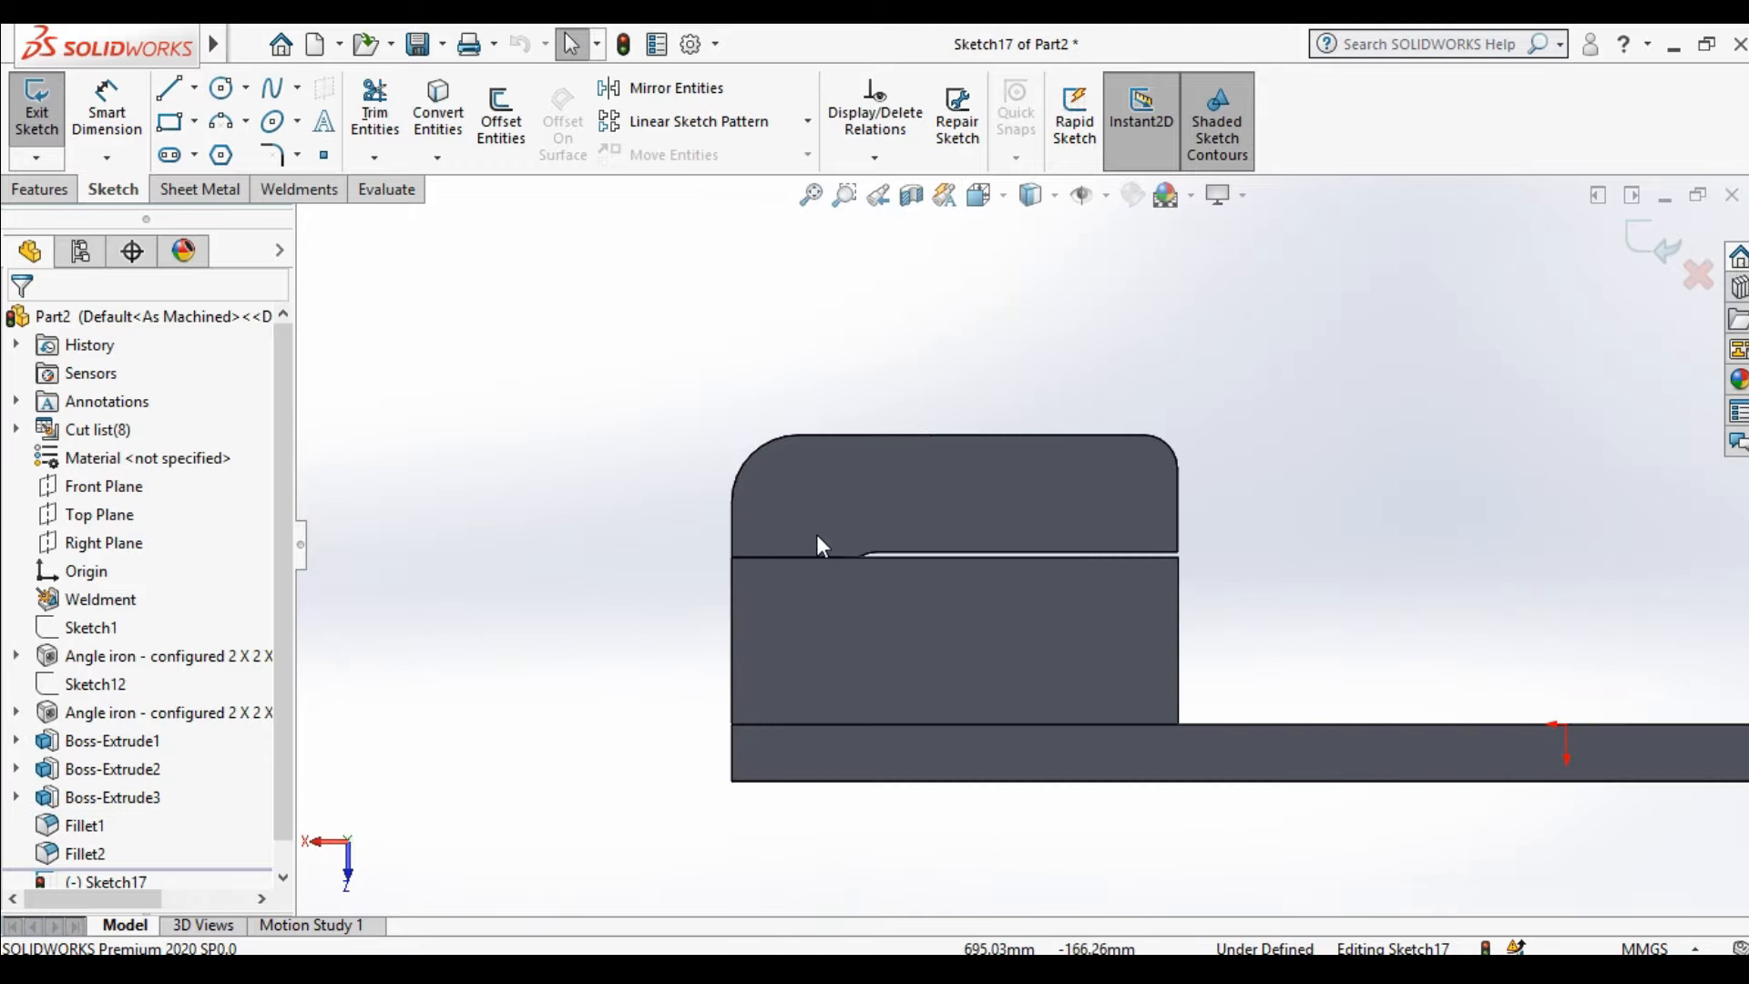
scroll(860, 545, down, 5)
click(947, 516)
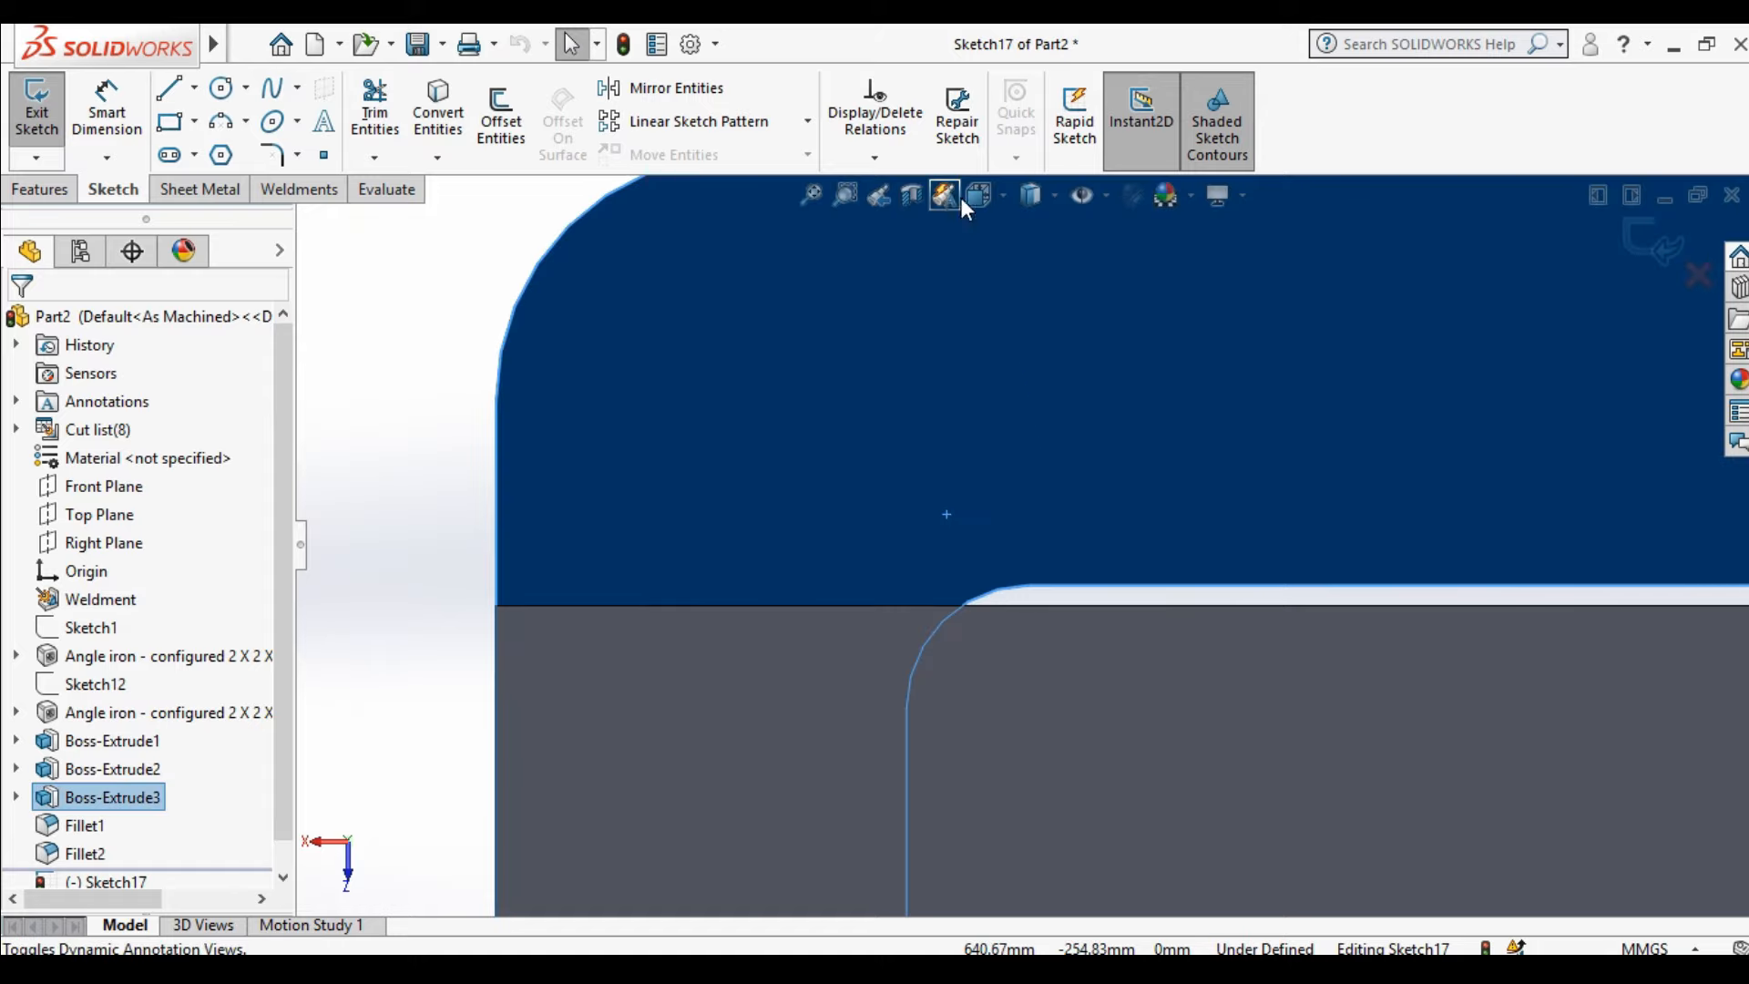
click(393, 357)
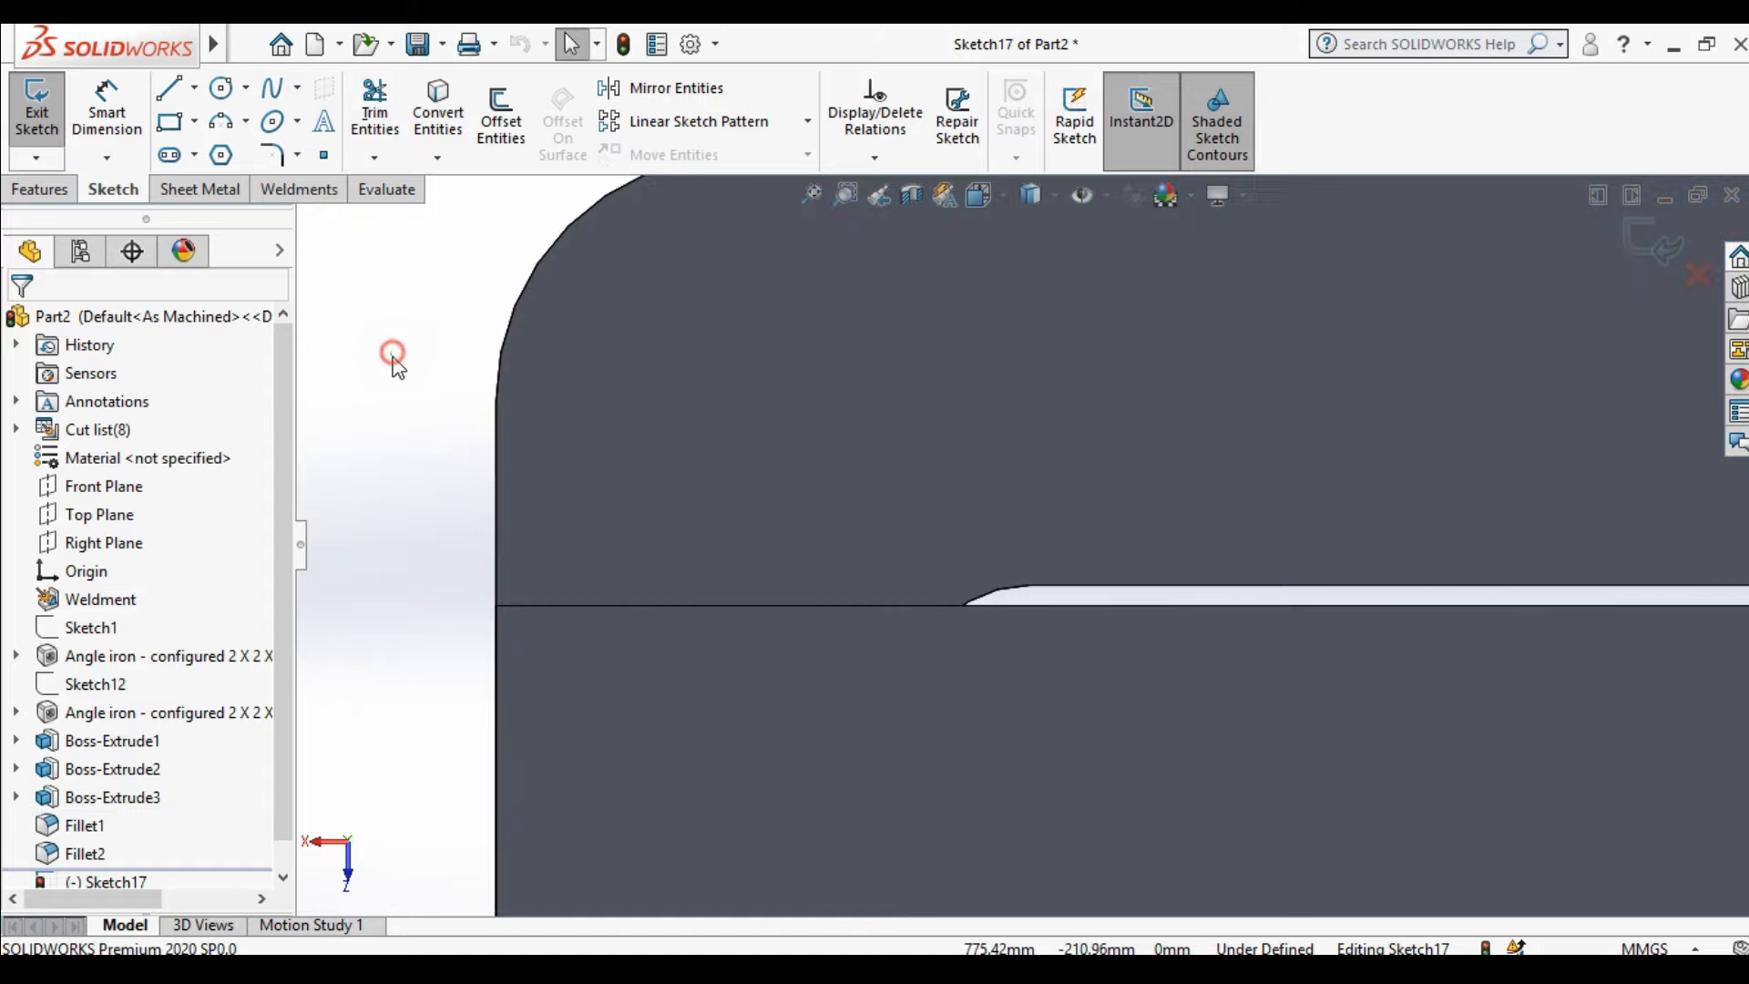
Sketch a circle about 115 mm from the C-shaped plate's closed-end edge and about 25 mm above the upright plate's top edge
click(219, 89)
click(966, 501)
click(966, 456)
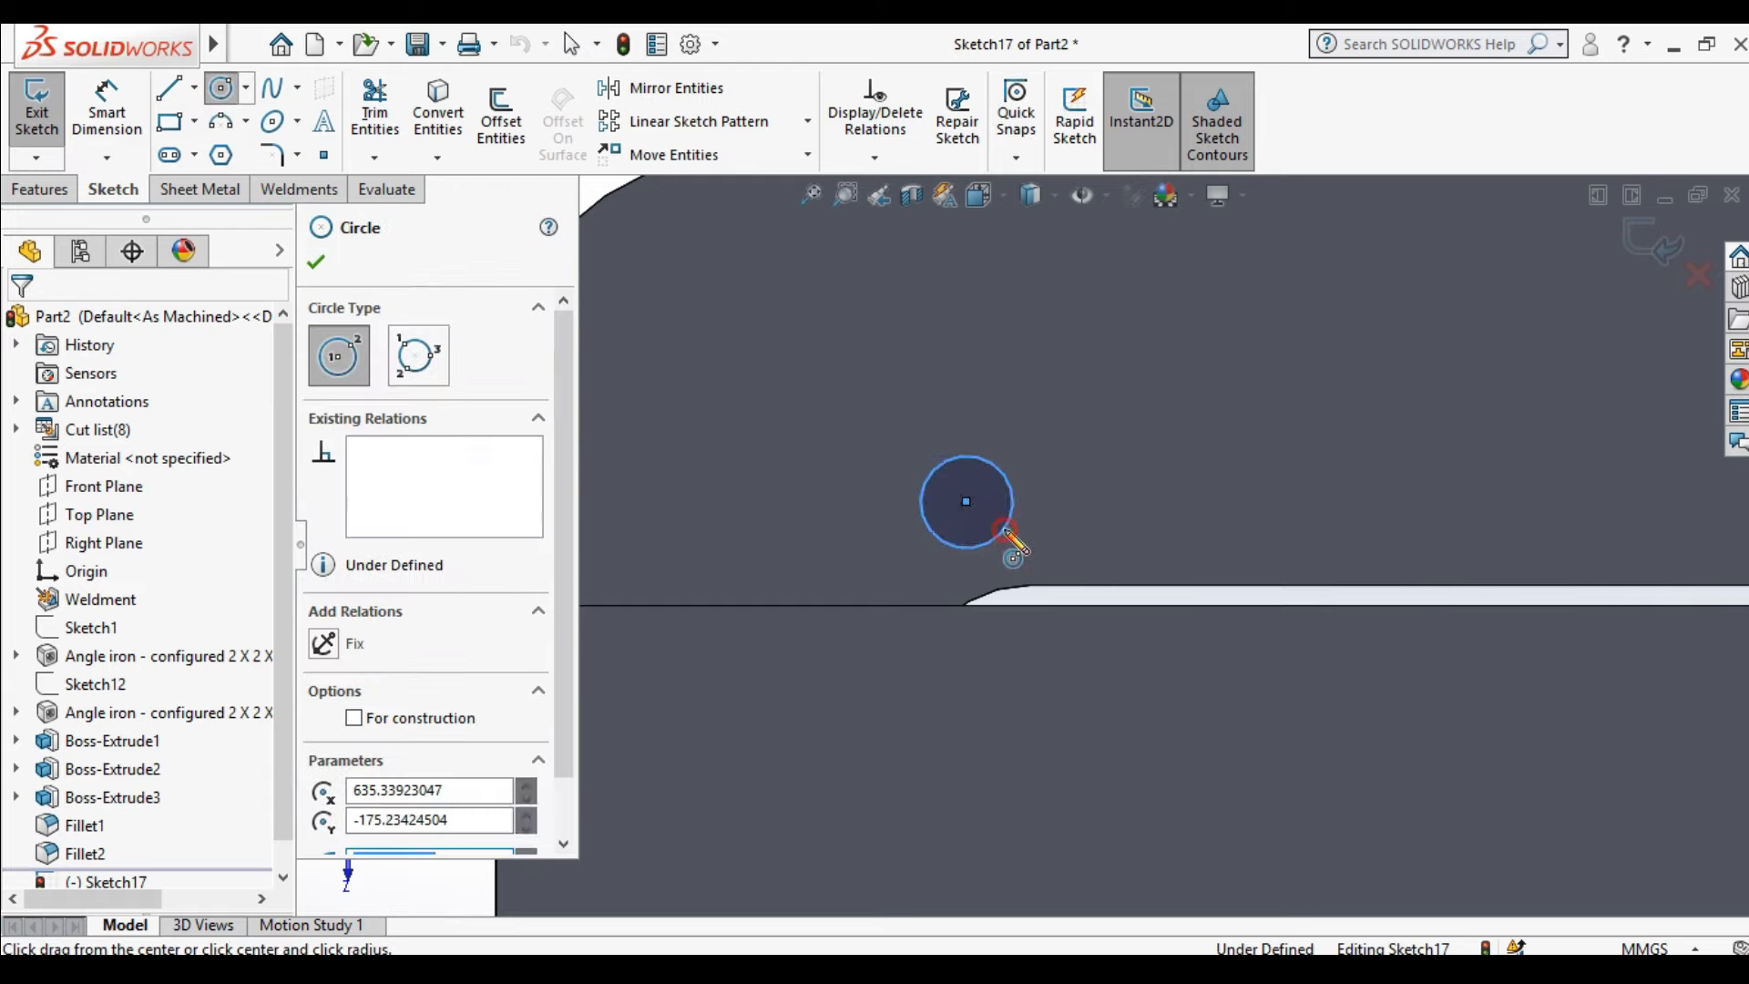
click(319, 259)
Dimension the circle's diameter as 20 mm
click(118, 118)
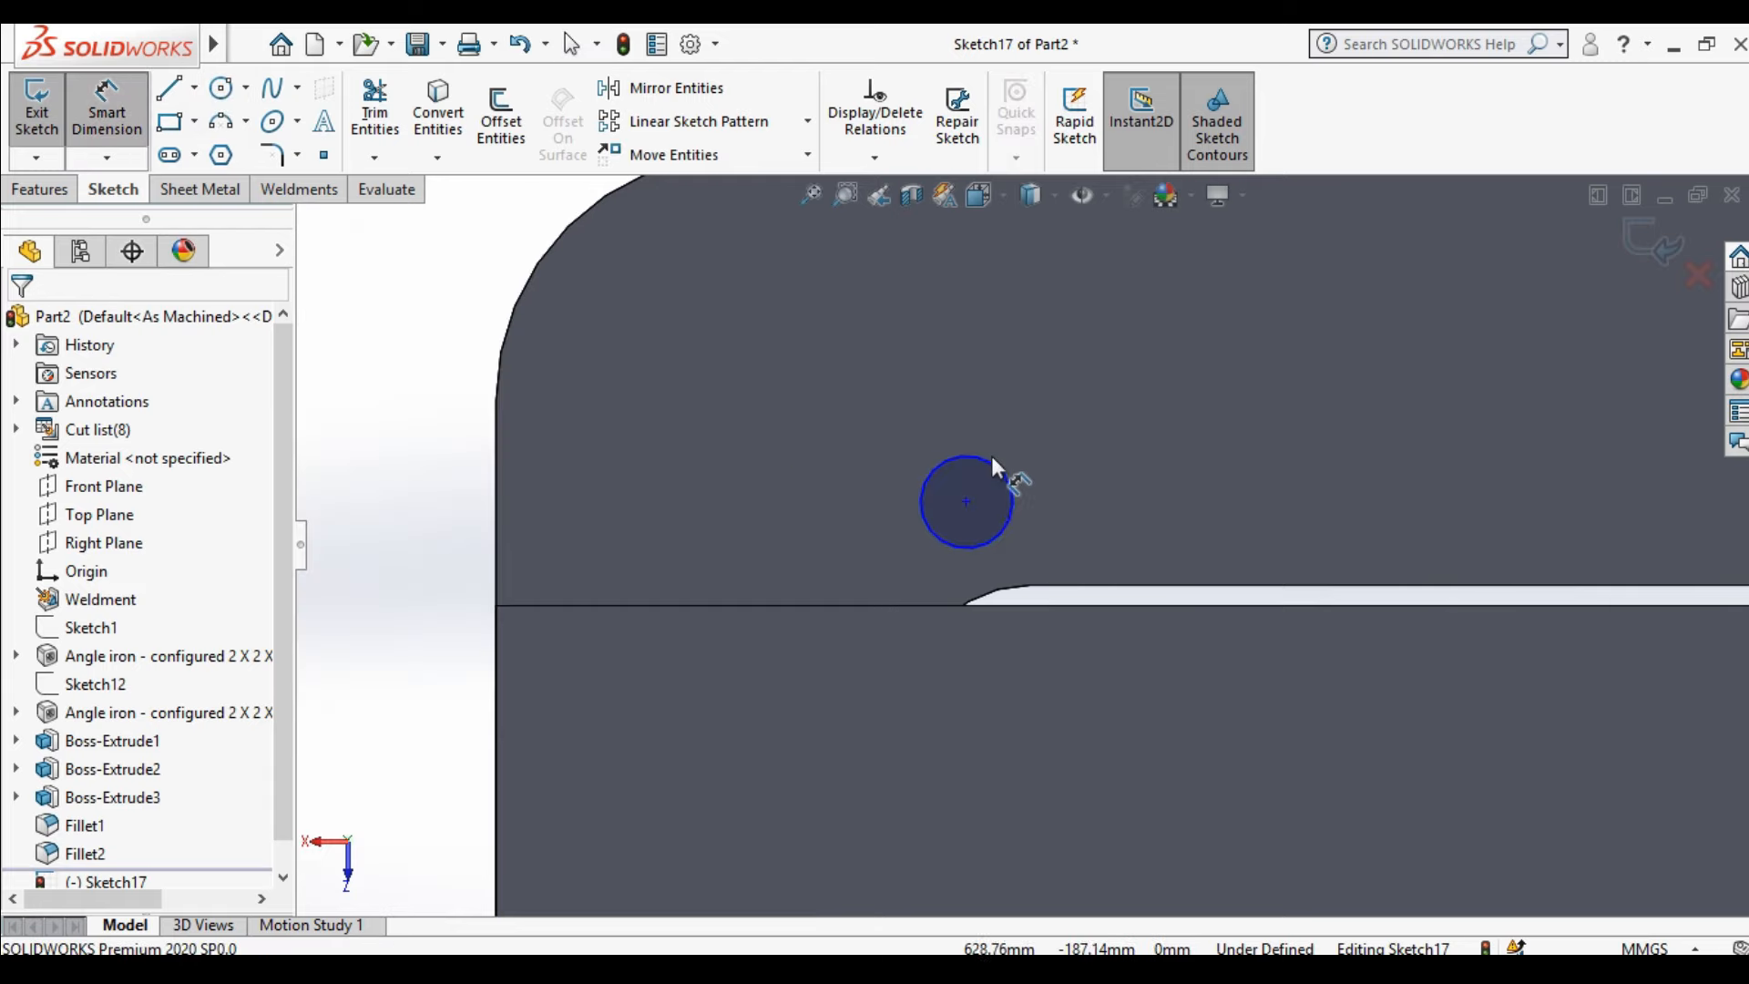
click(992, 462)
click(1114, 383)
text(20)
key(Return)
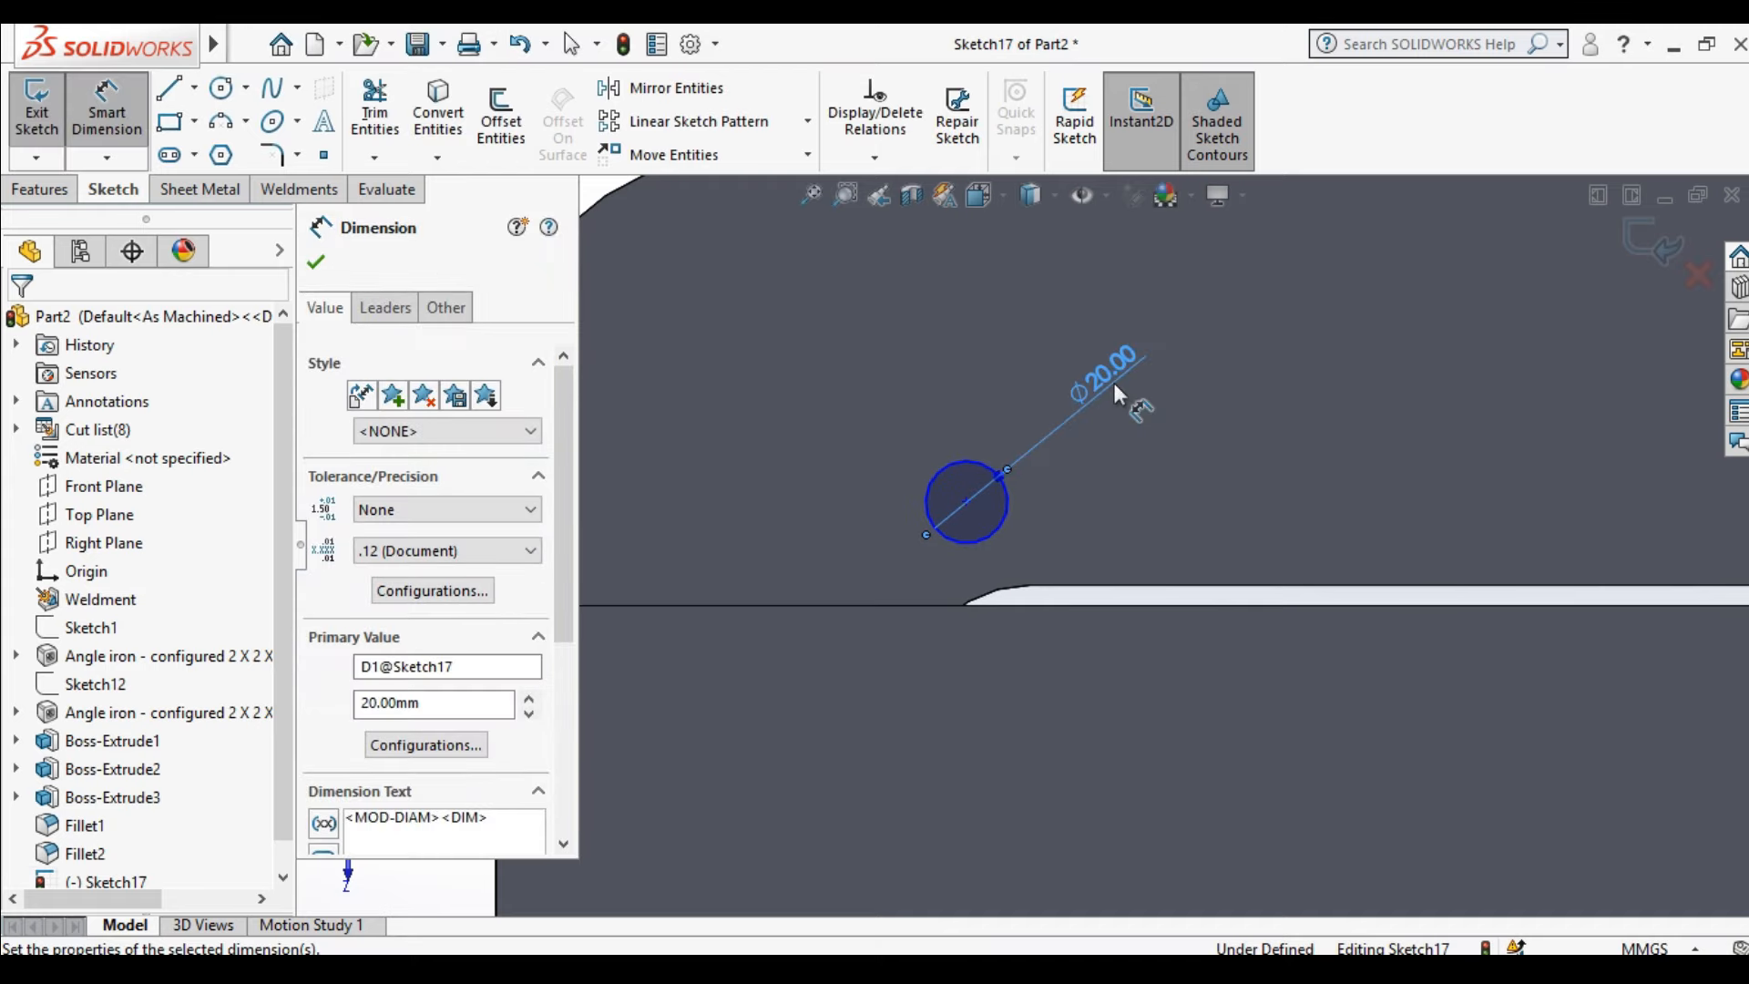
click(317, 264)
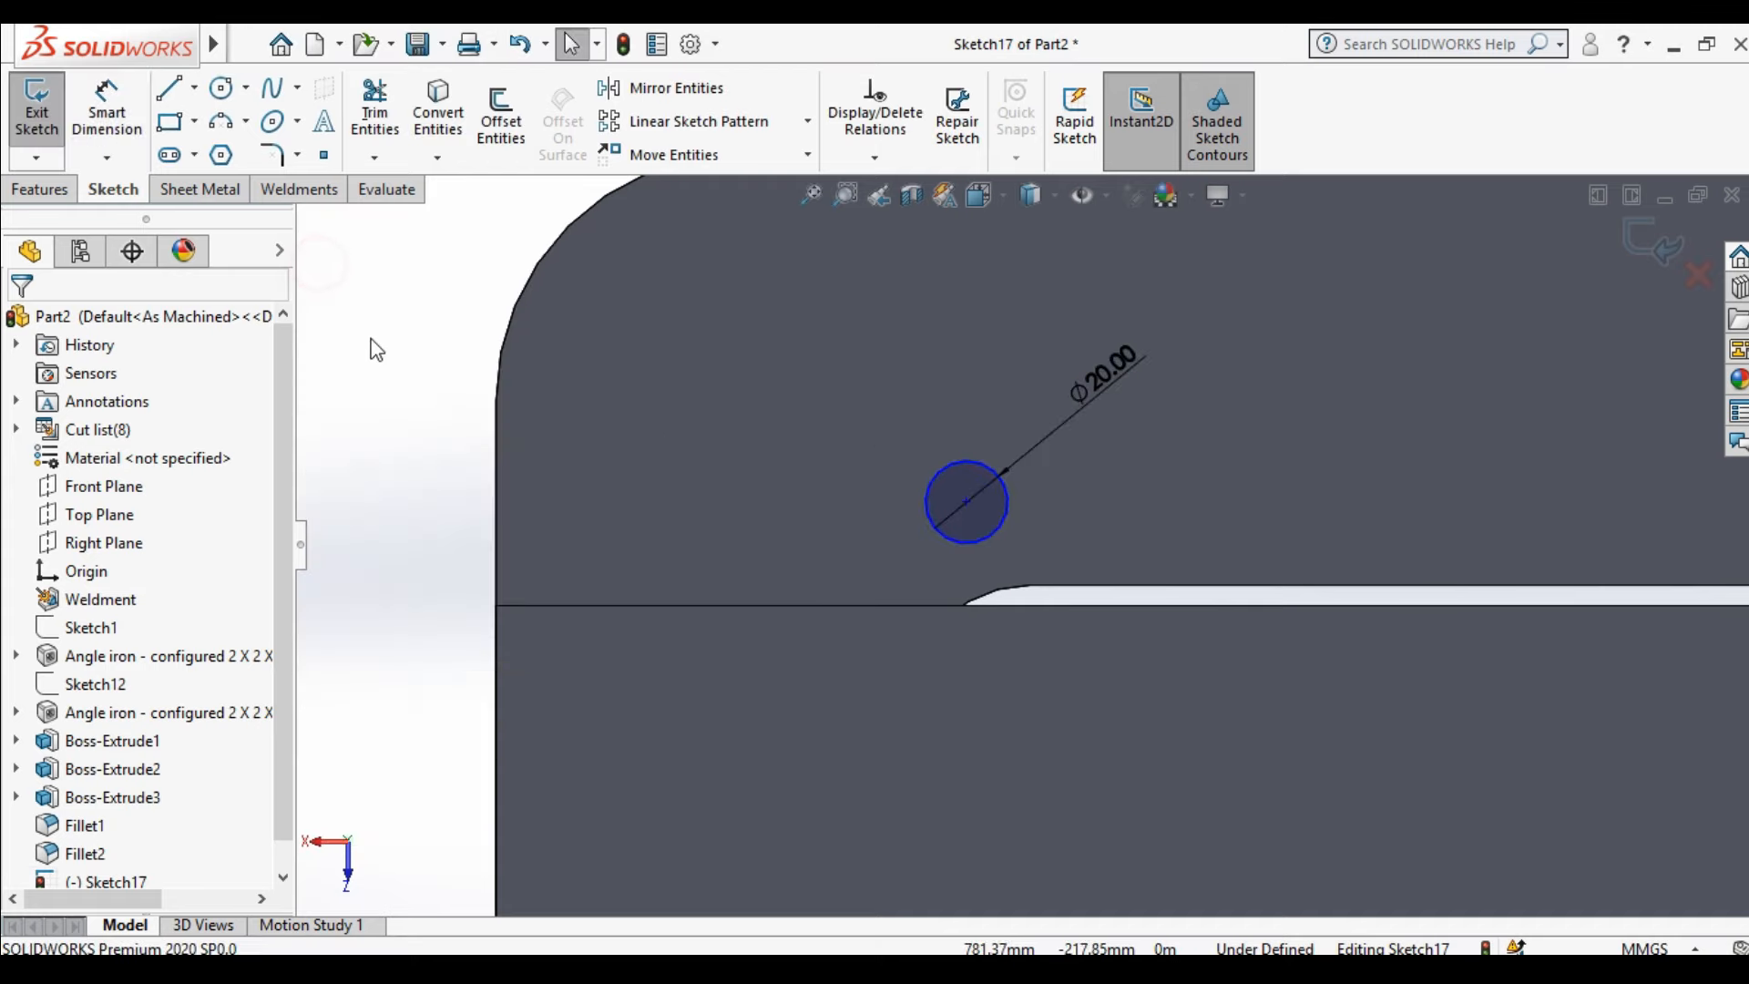
Dimension the height of the circle's centre above the upright plate's top edge as 25 mm
click(107, 109)
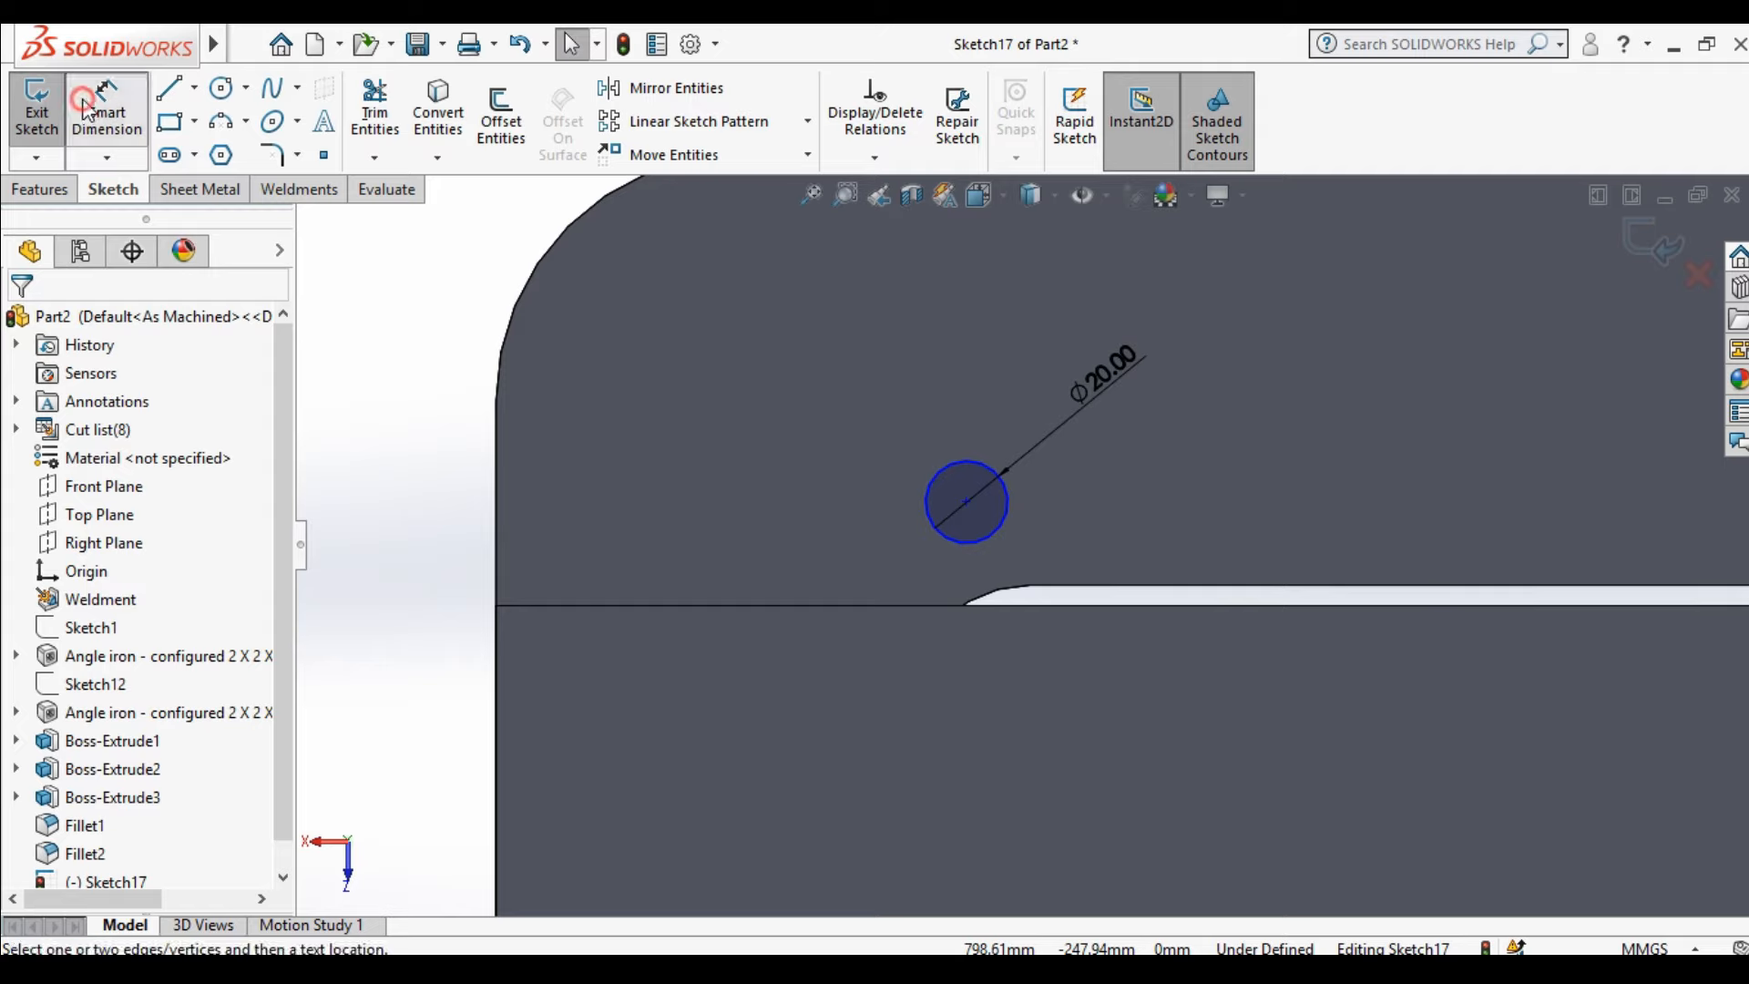
click(967, 501)
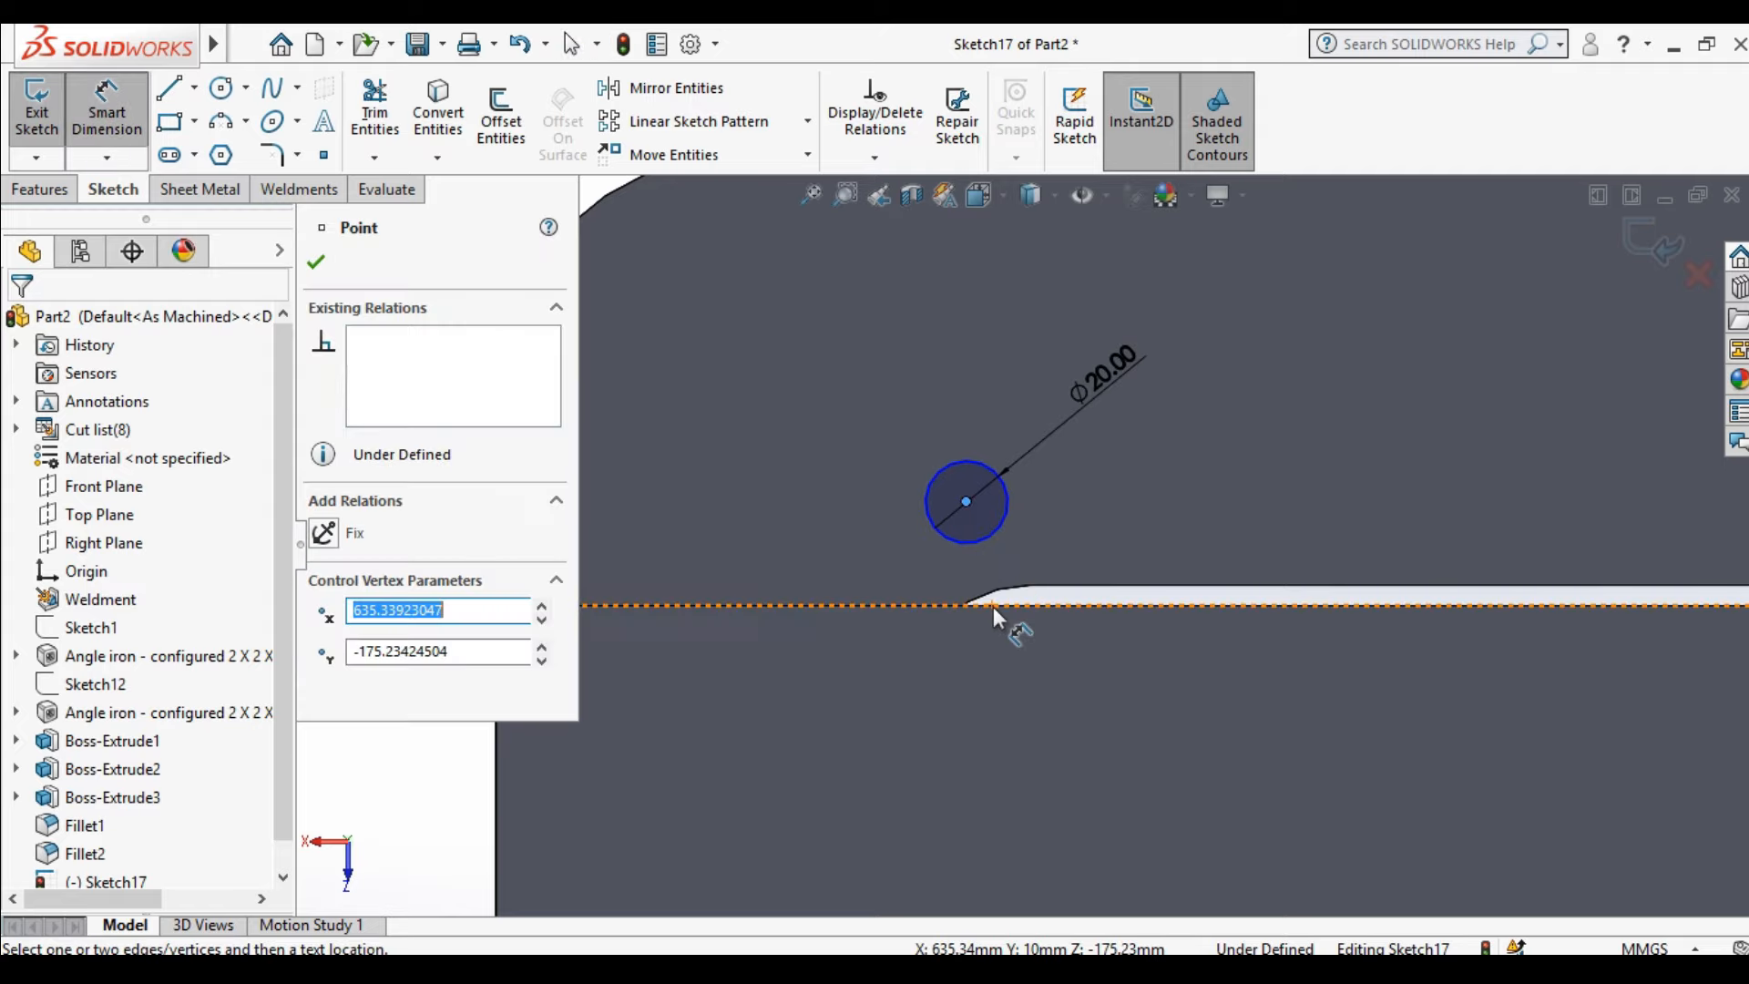
click(993, 606)
click(882, 564)
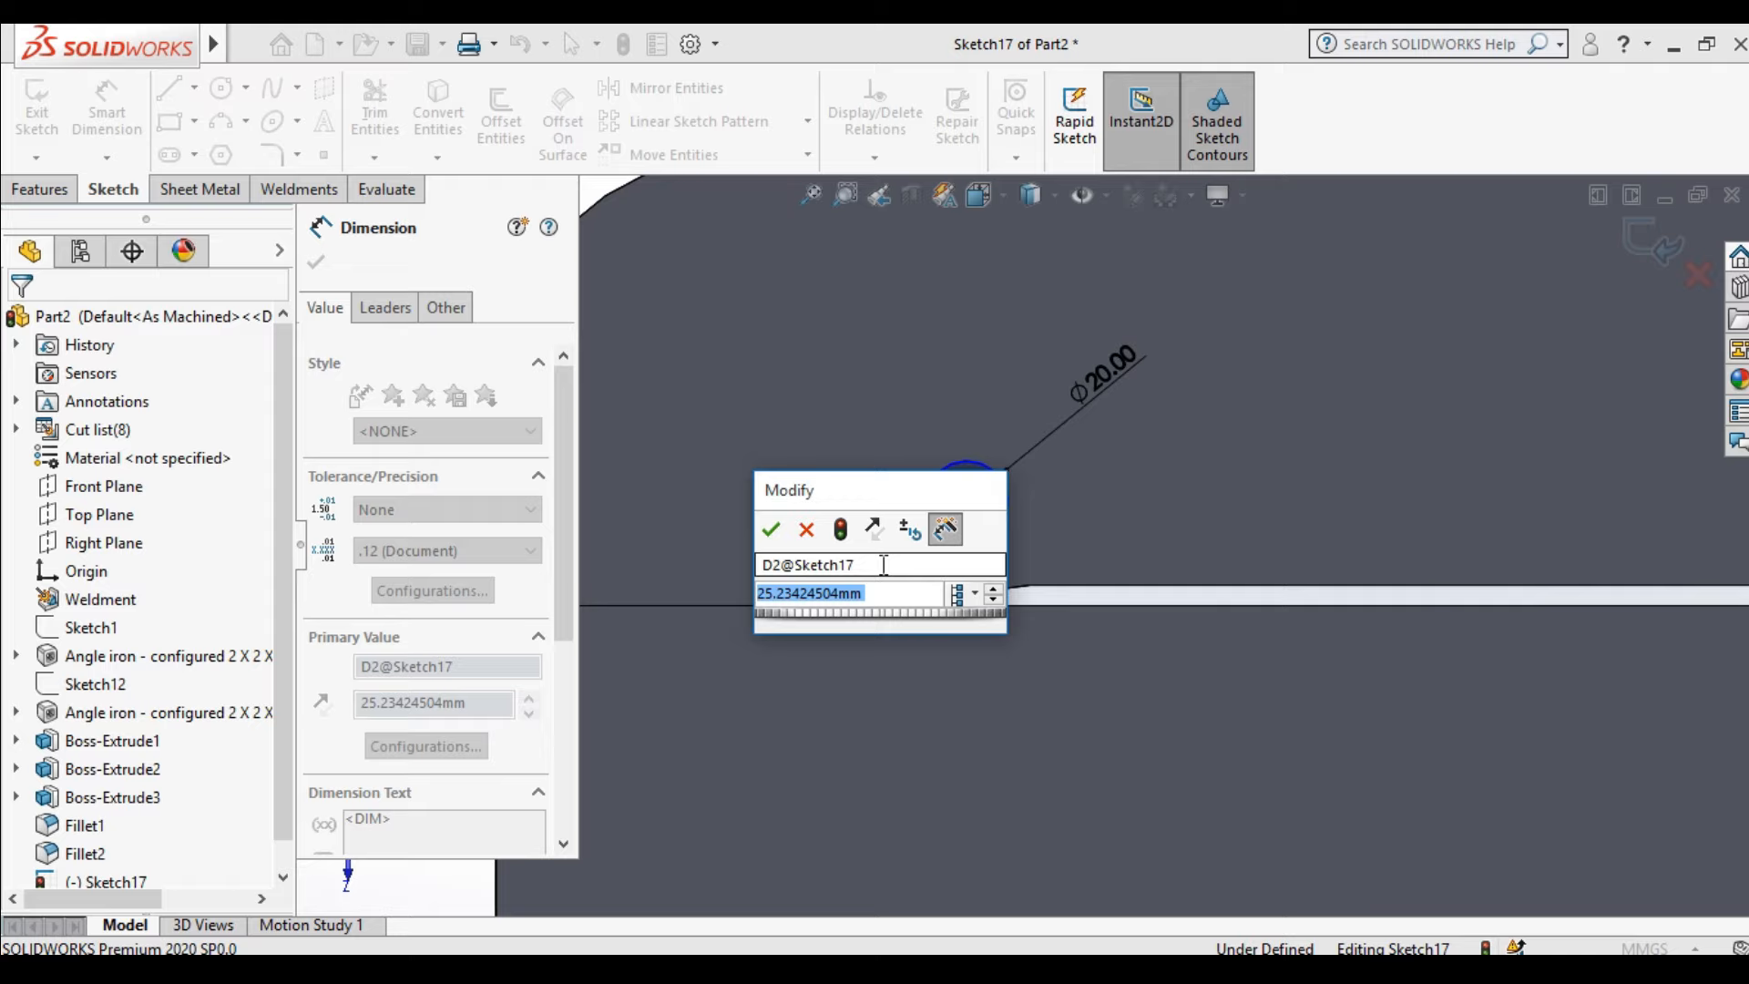
text(25)
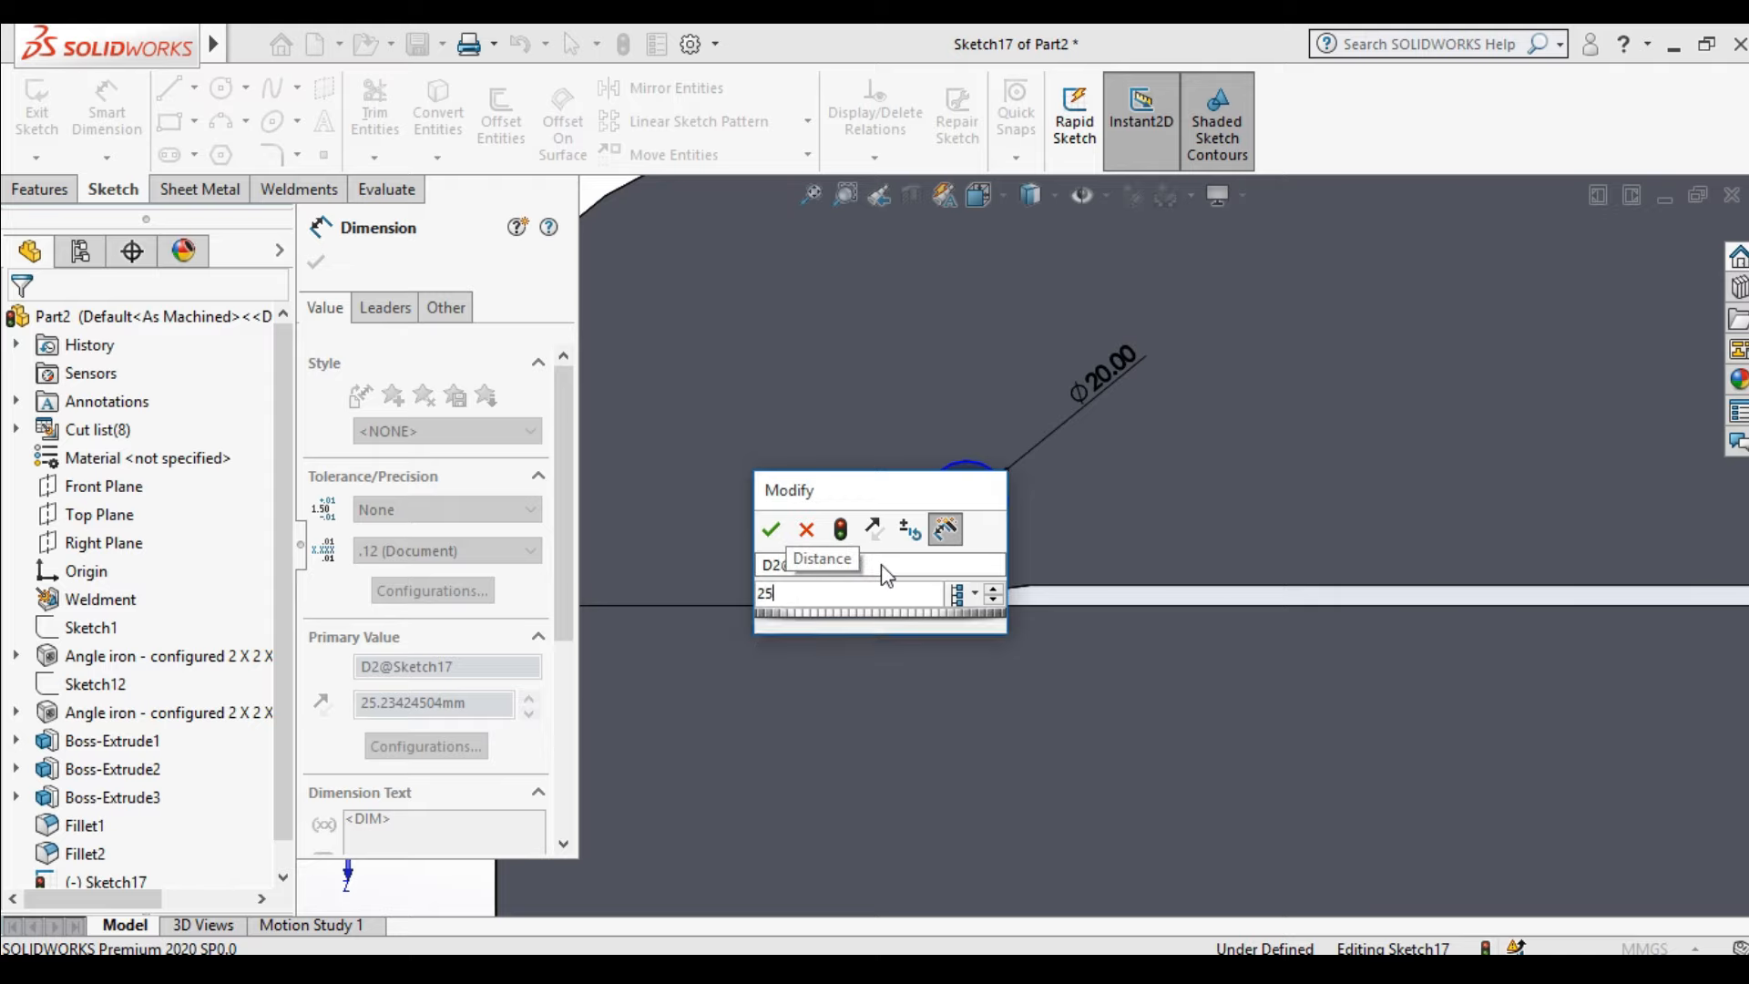
key(Return)
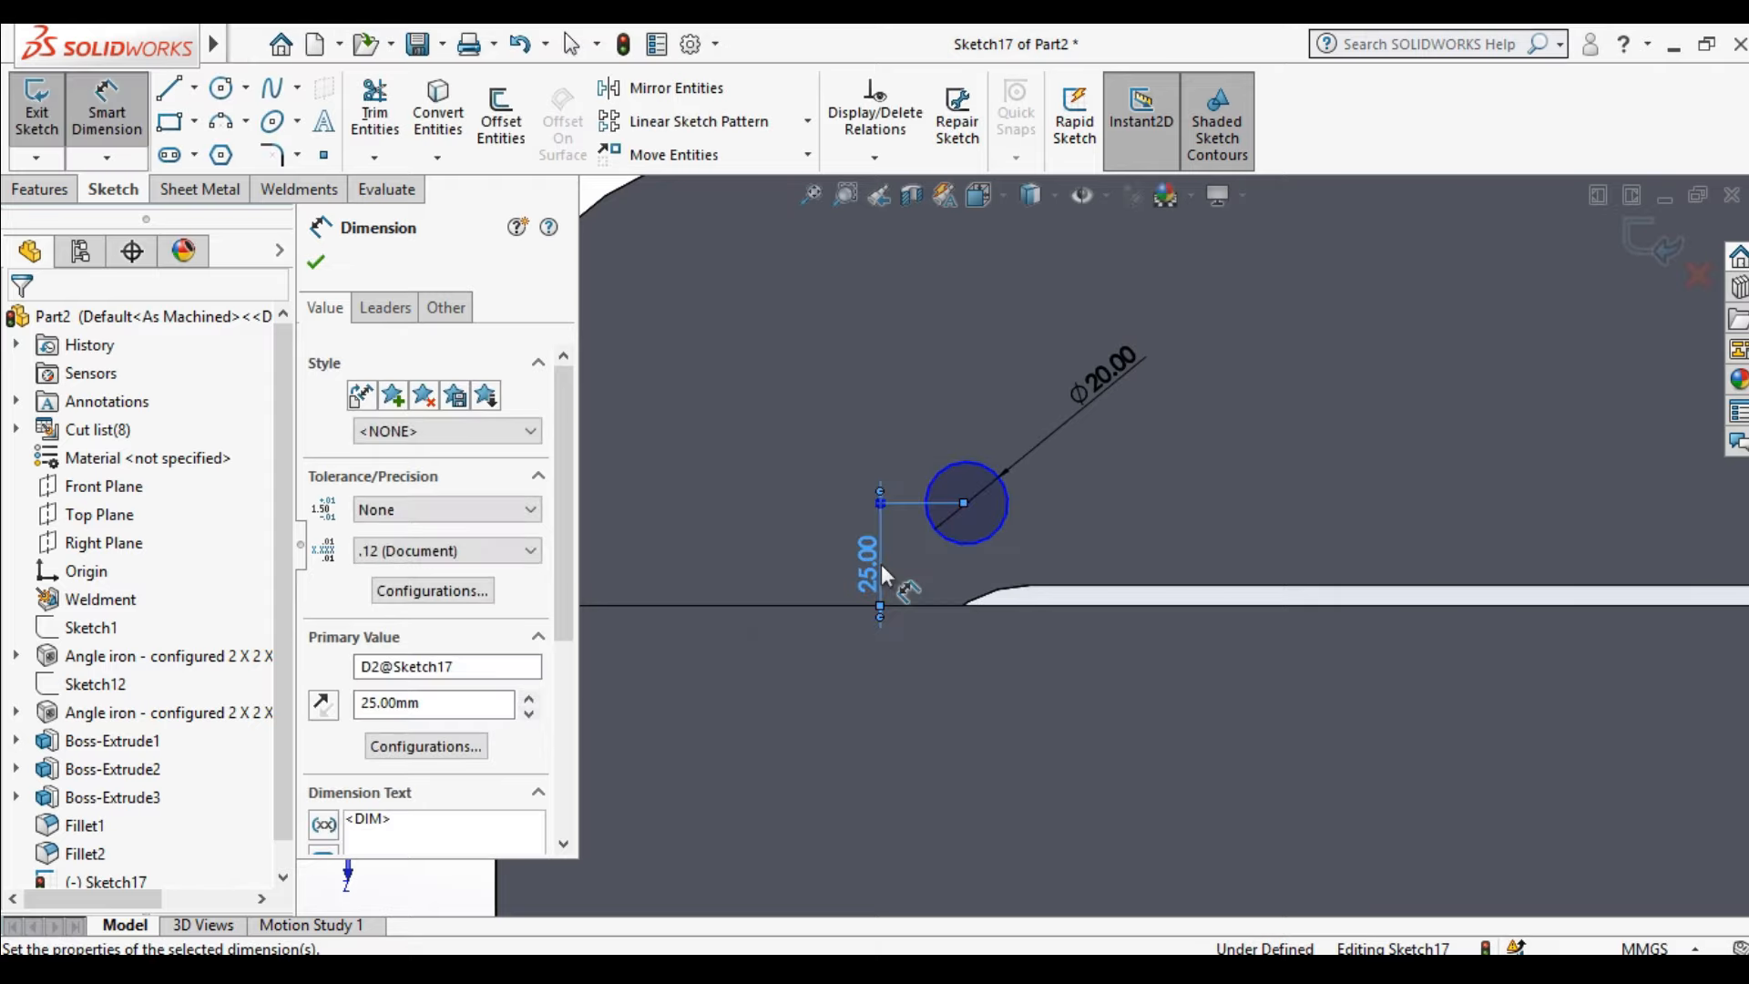
Dimension the distance from the C-shaped plate's closed-end vertical edge to the circle's centre as 100 mm
scroll(758, 511, up, 2)
click(755, 533)
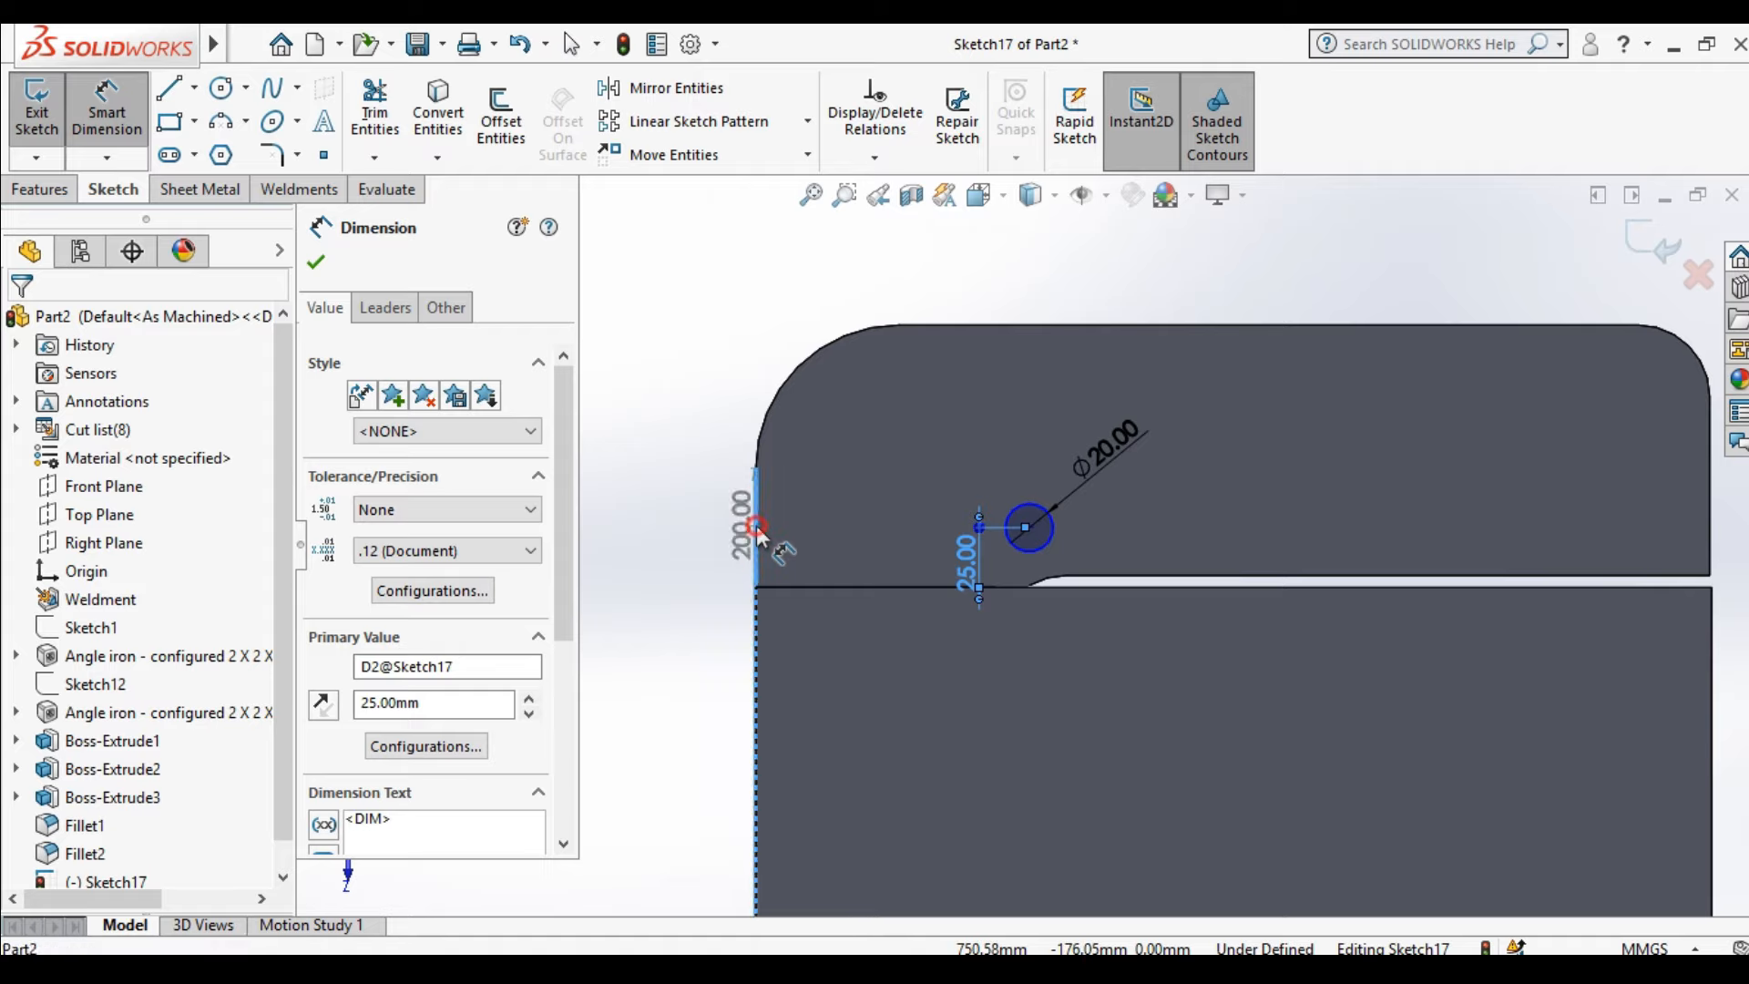
scroll(1013, 523, down, 3)
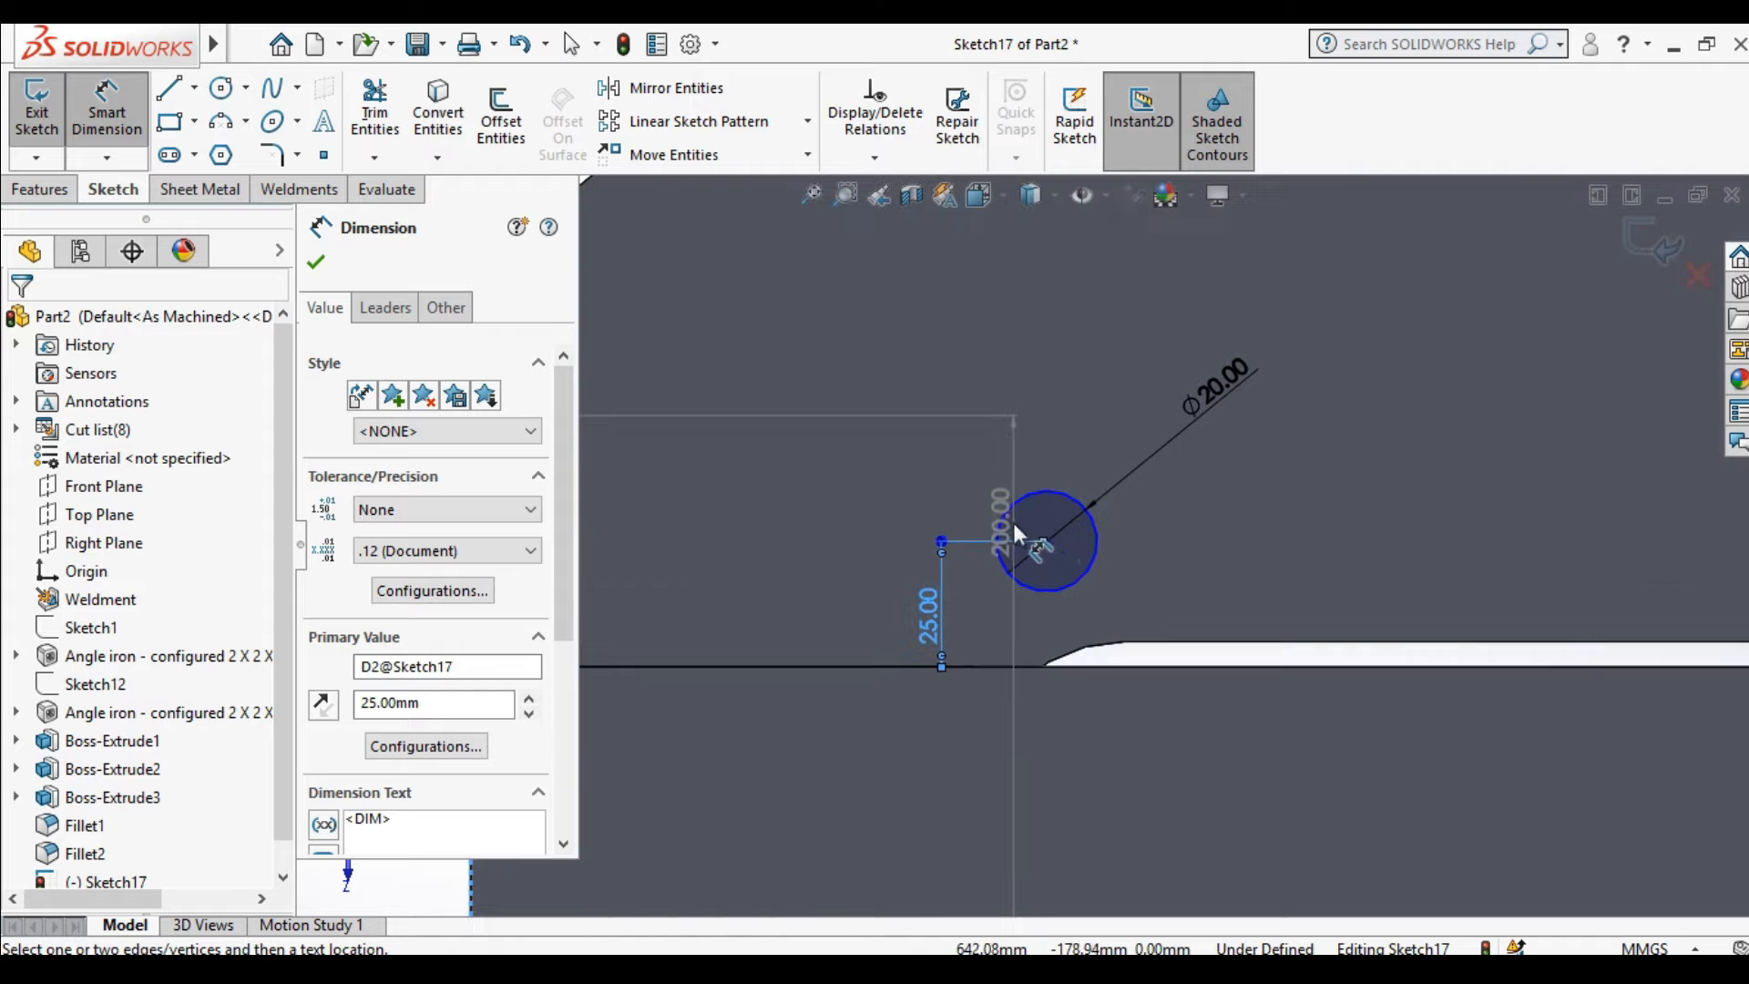
click(1046, 541)
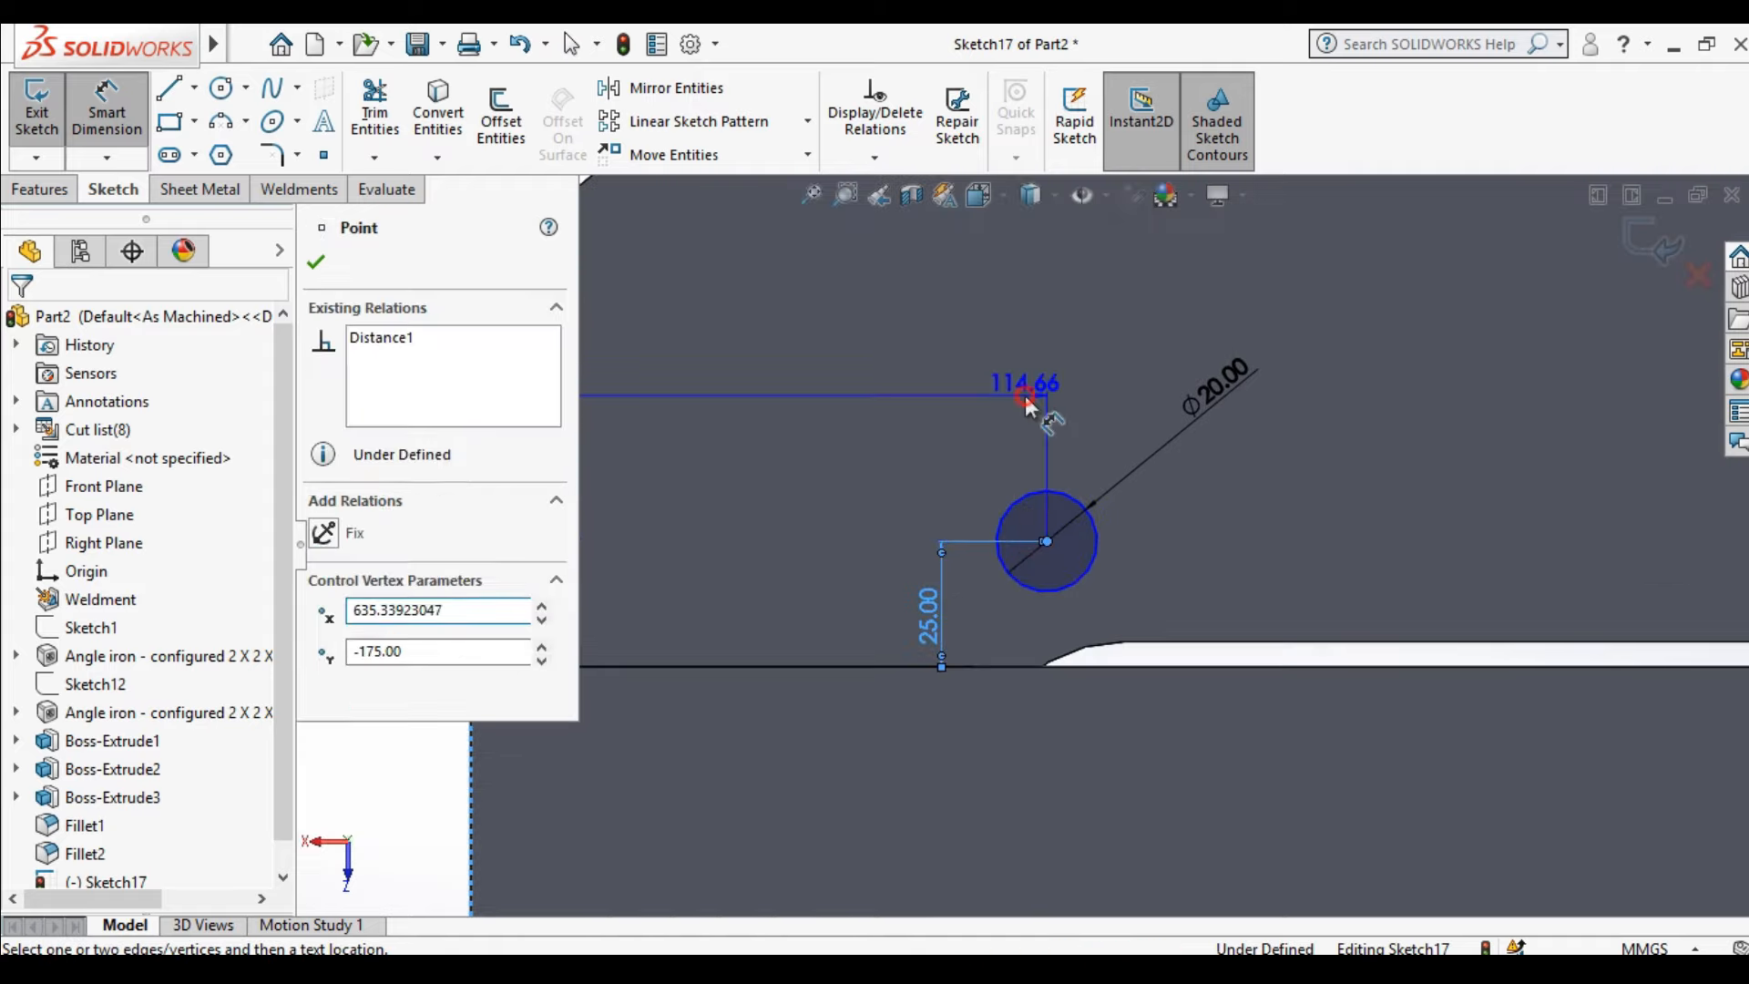
click(1033, 391)
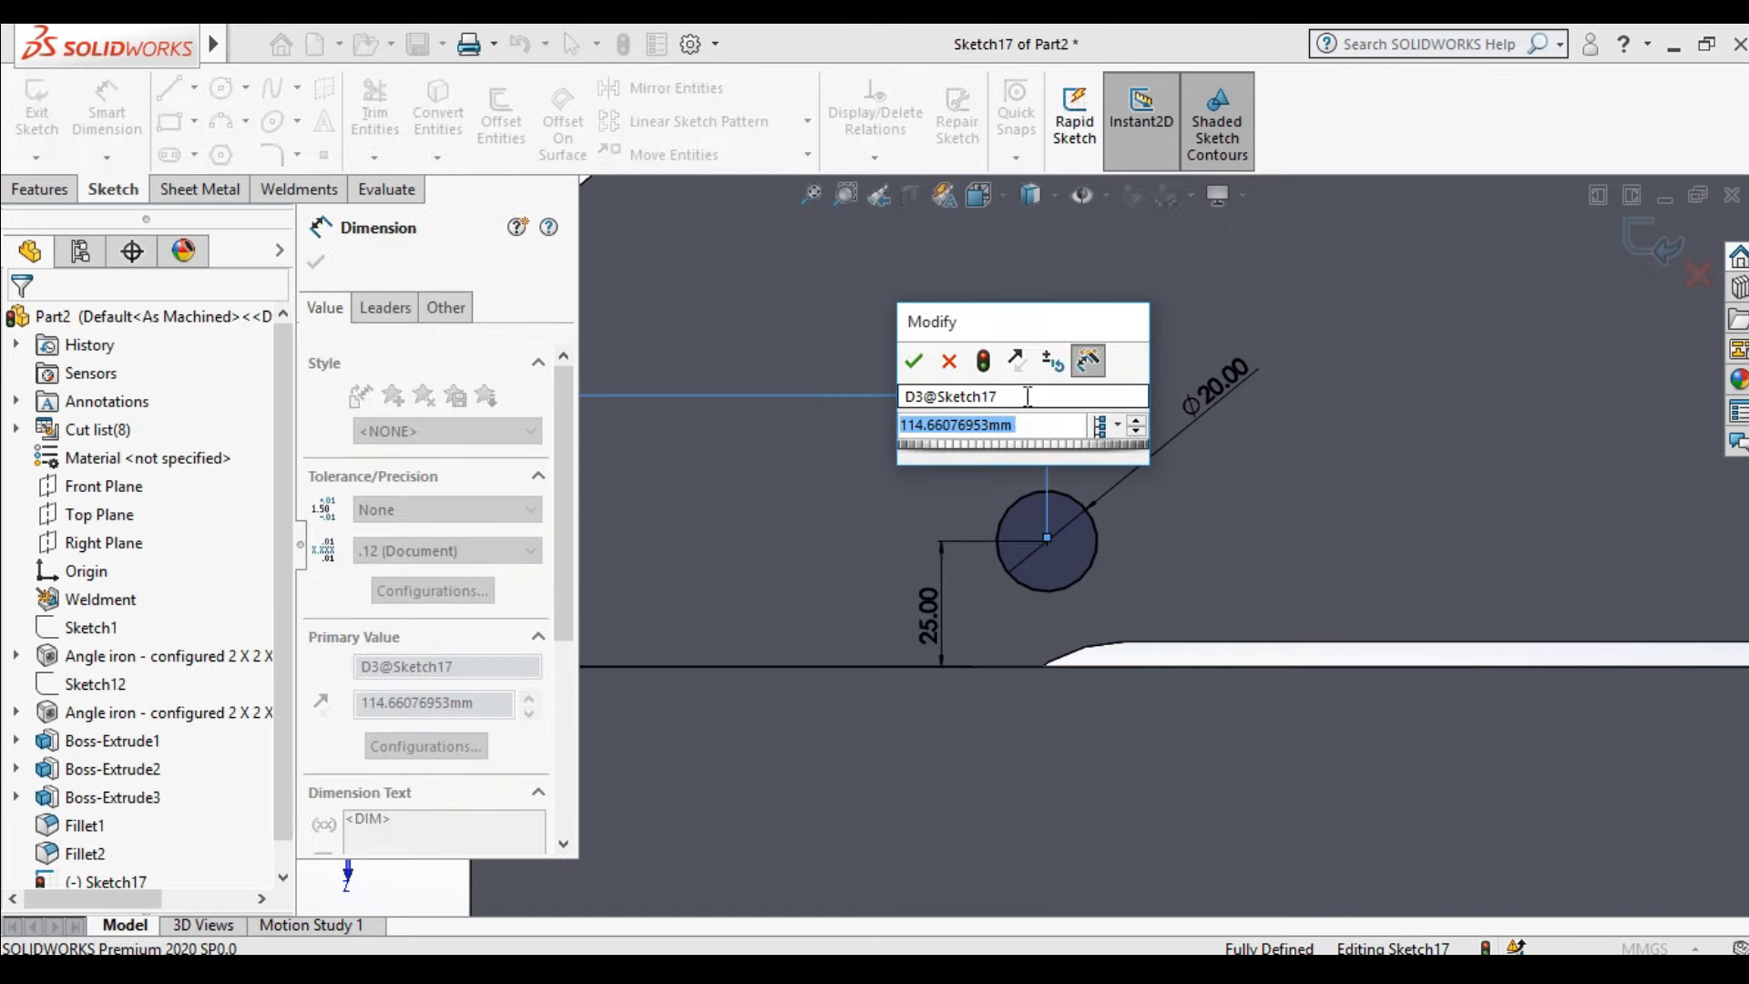
text(100)
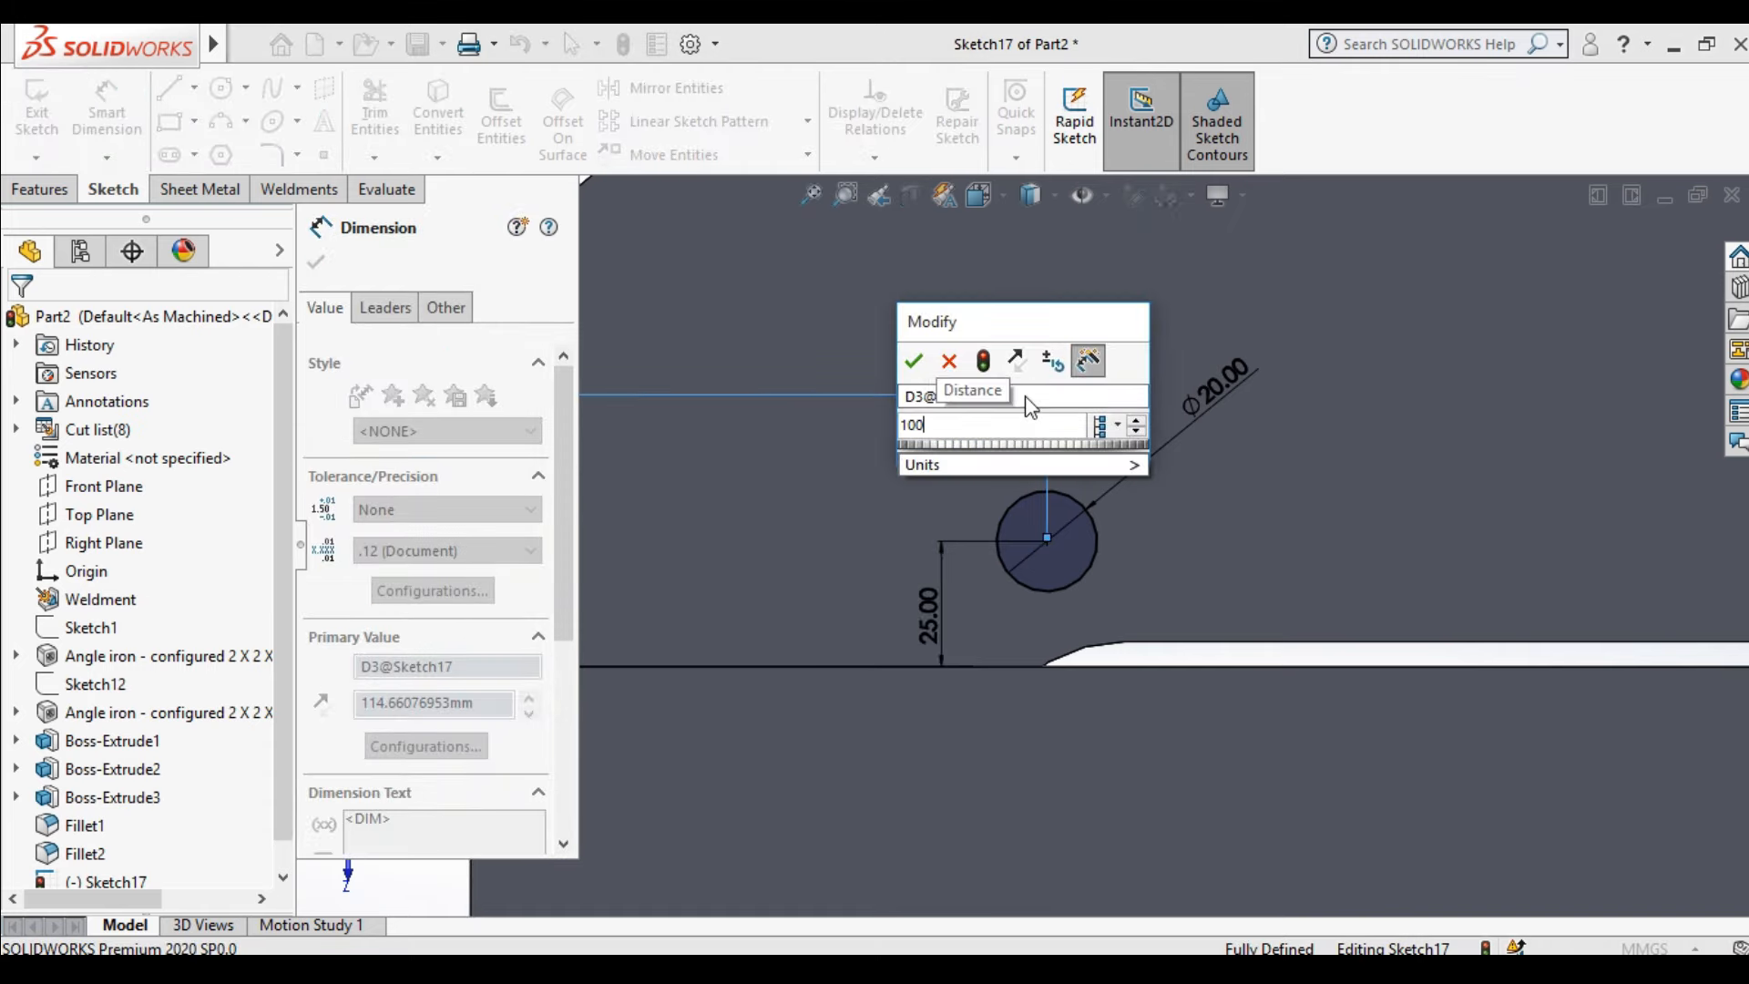
key(Return)
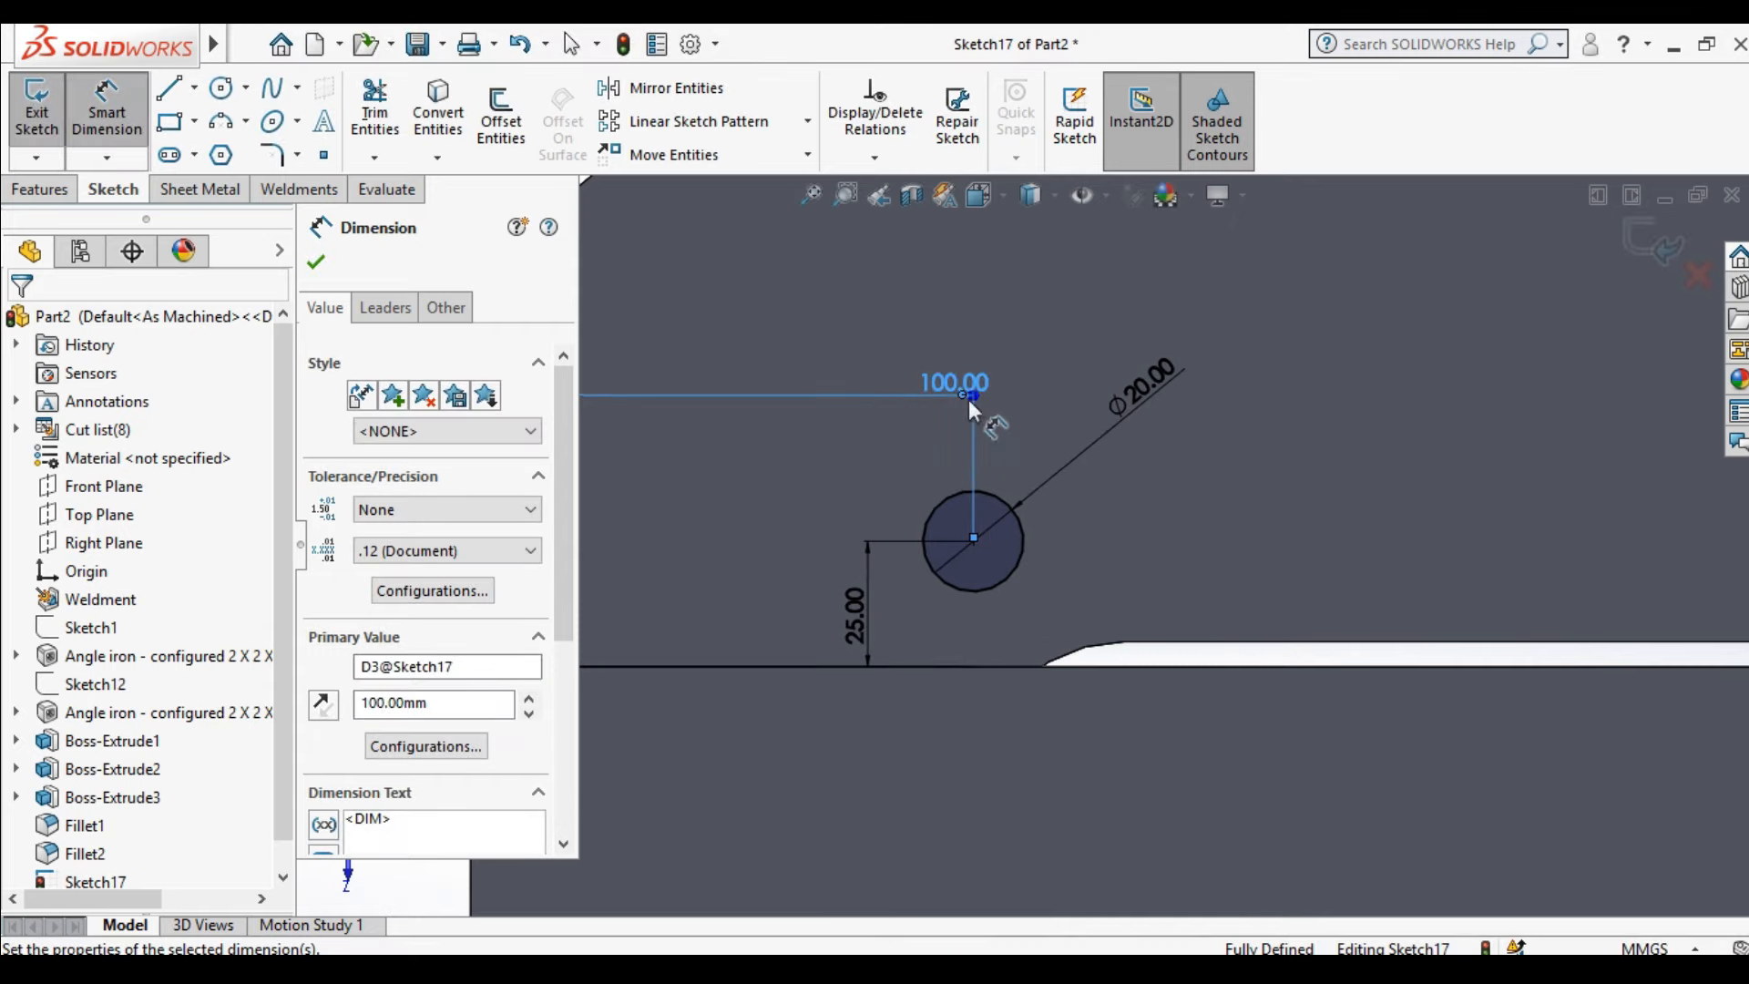
click(313, 265)
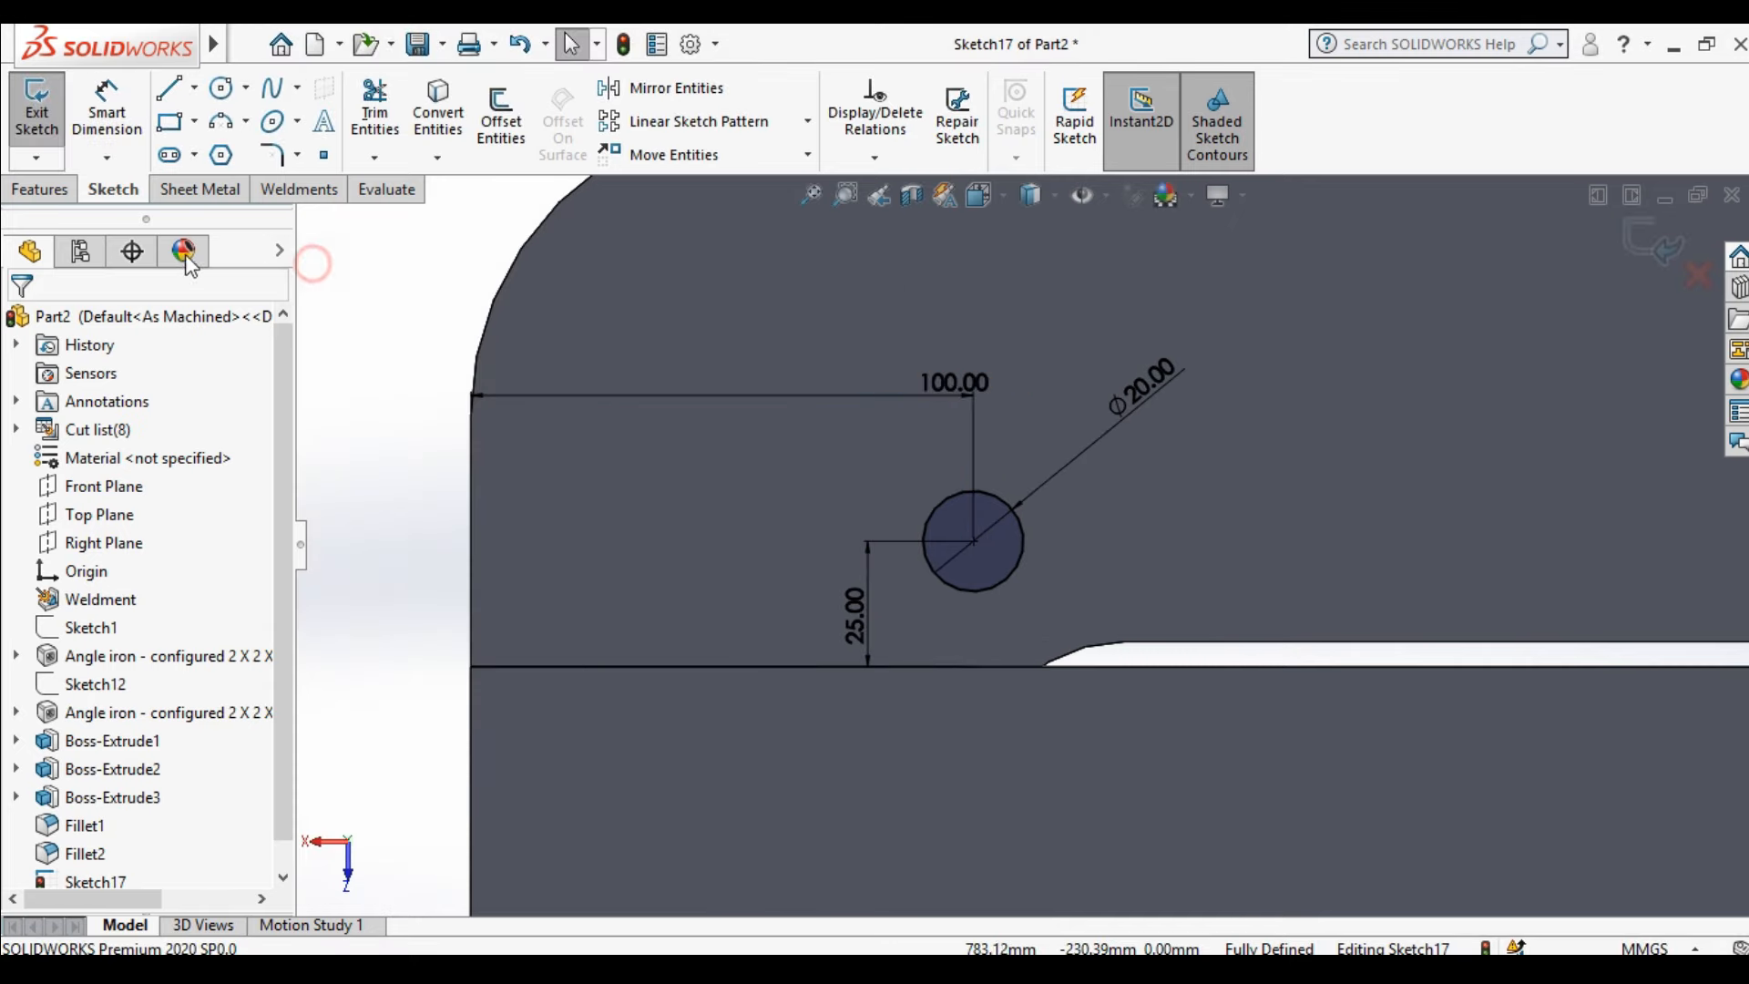
Cut-extrude the circle 20 mm blind through the C-shaped plate to make the pivot hole
click(39, 188)
click(392, 114)
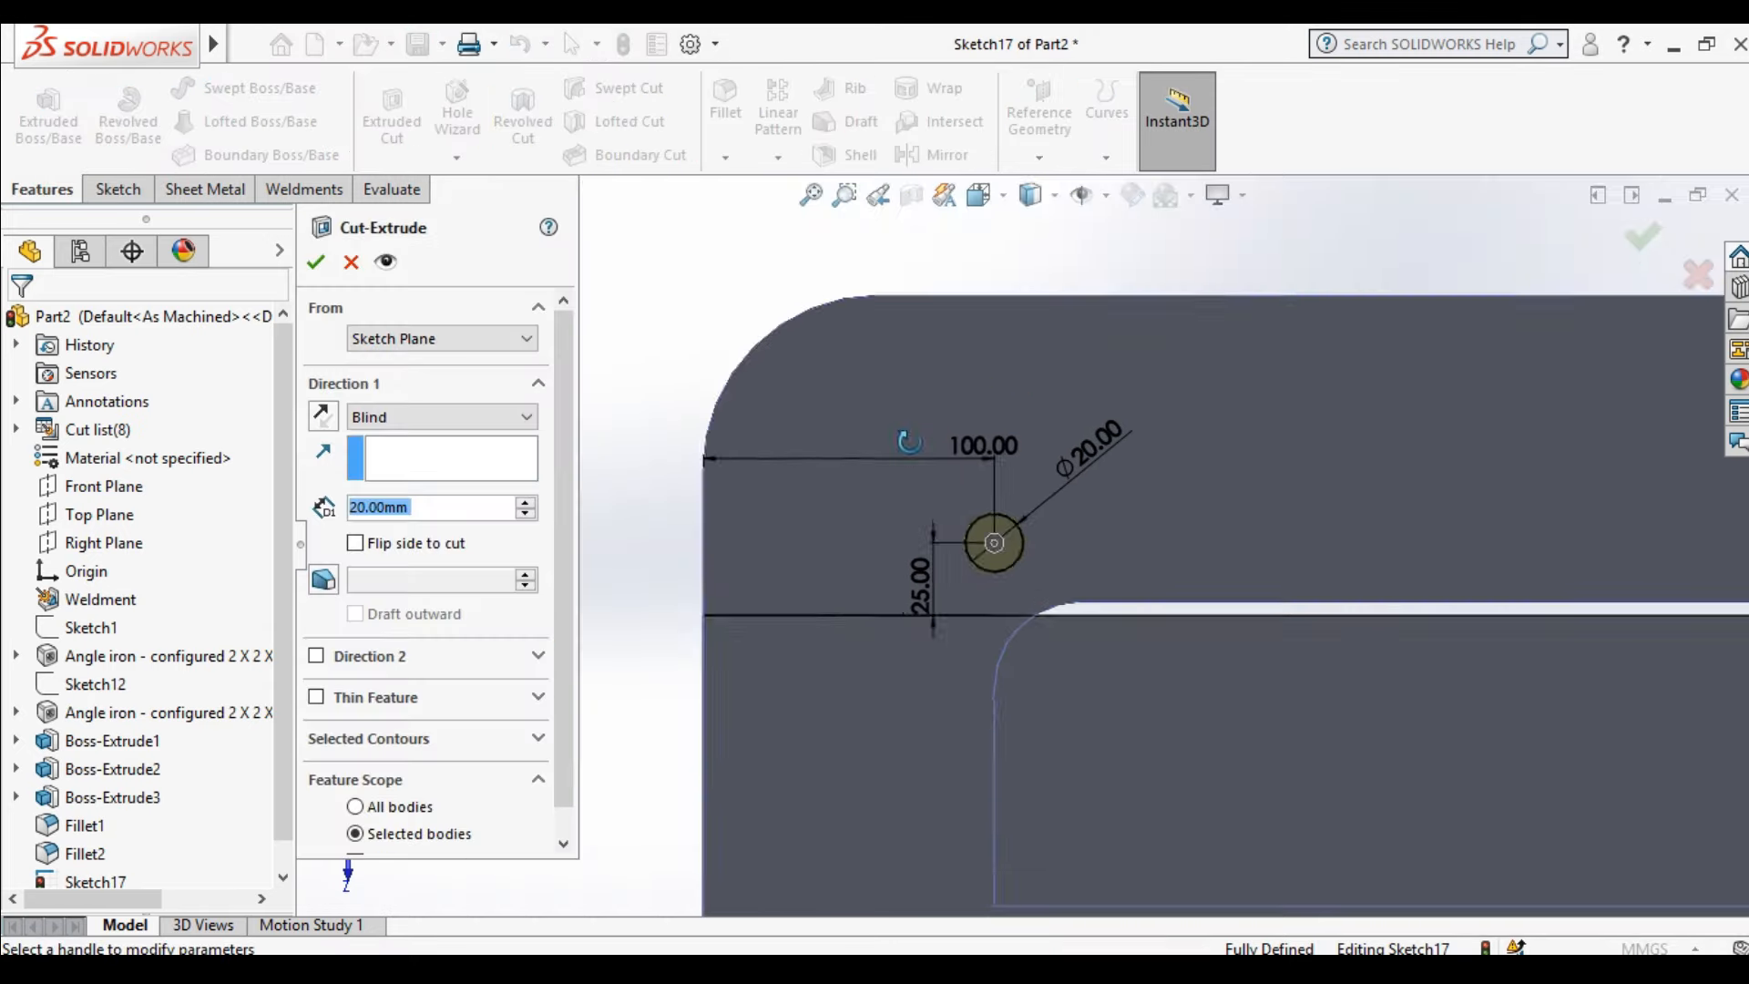
click(315, 261)
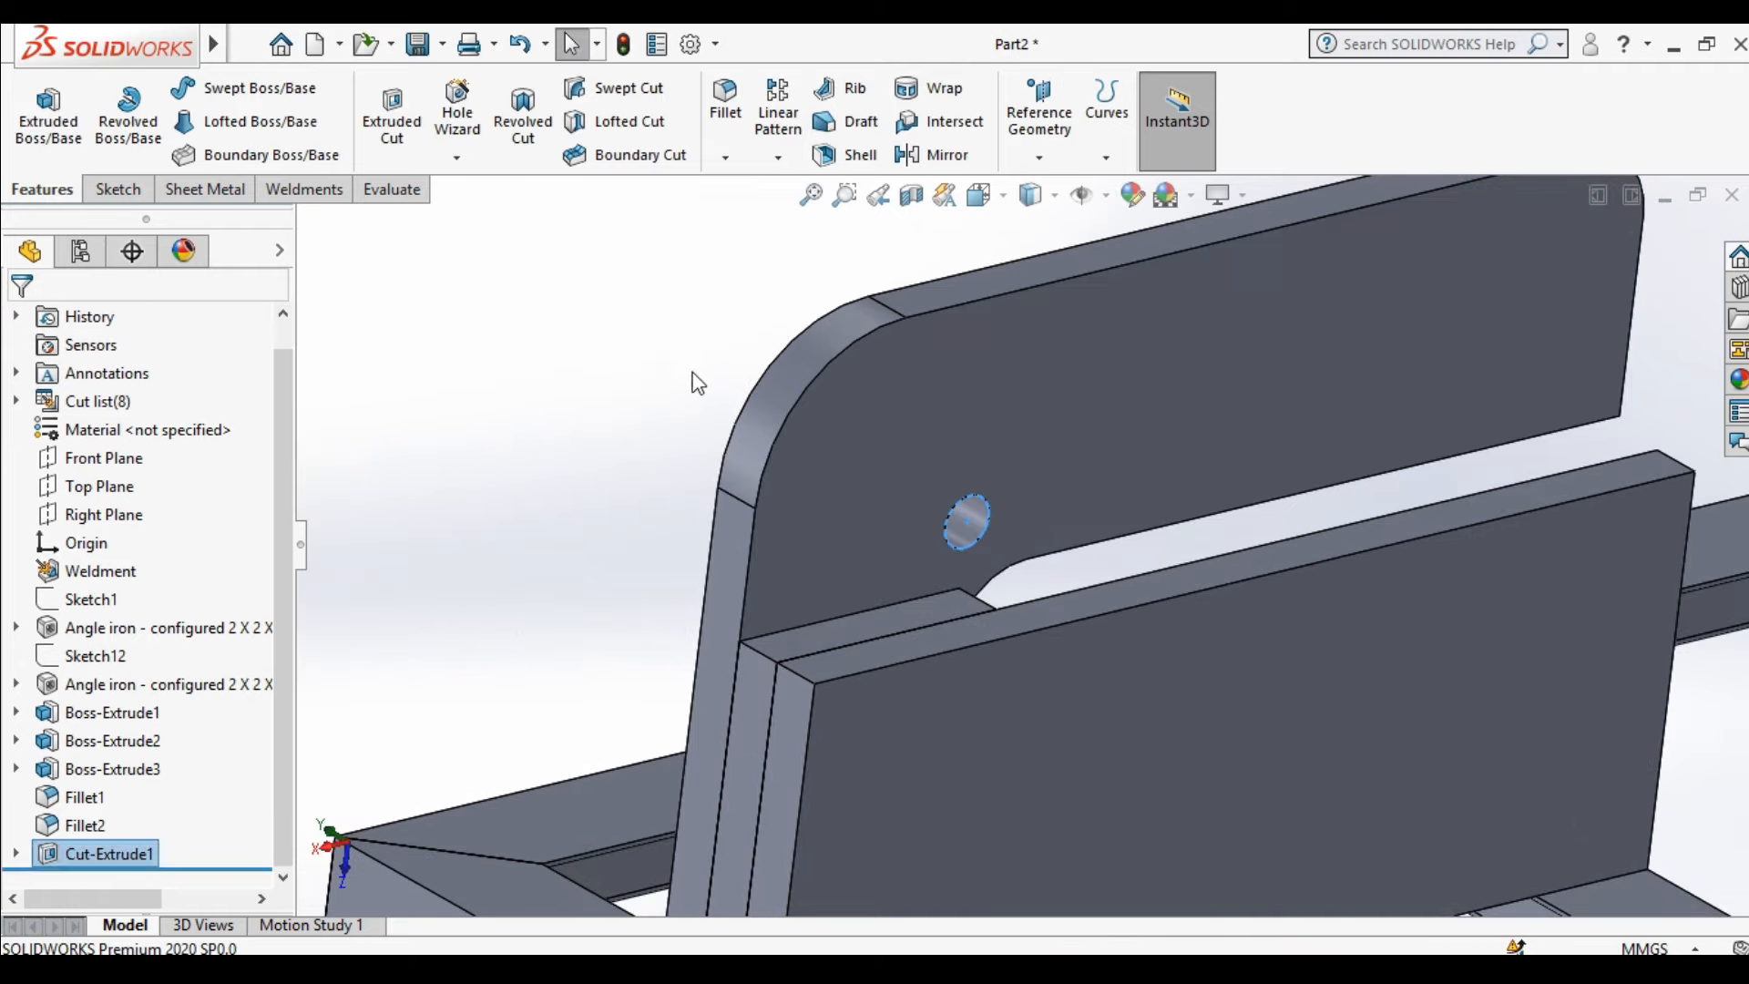
click(692, 374)
Sketch a rectangle about 34 mm wide and 27 mm high on the C-shaped plate's face plane, standing on its top edge near the open end
scroll(937, 516, up, 4)
middle_drag(984, 563, 1059, 566)
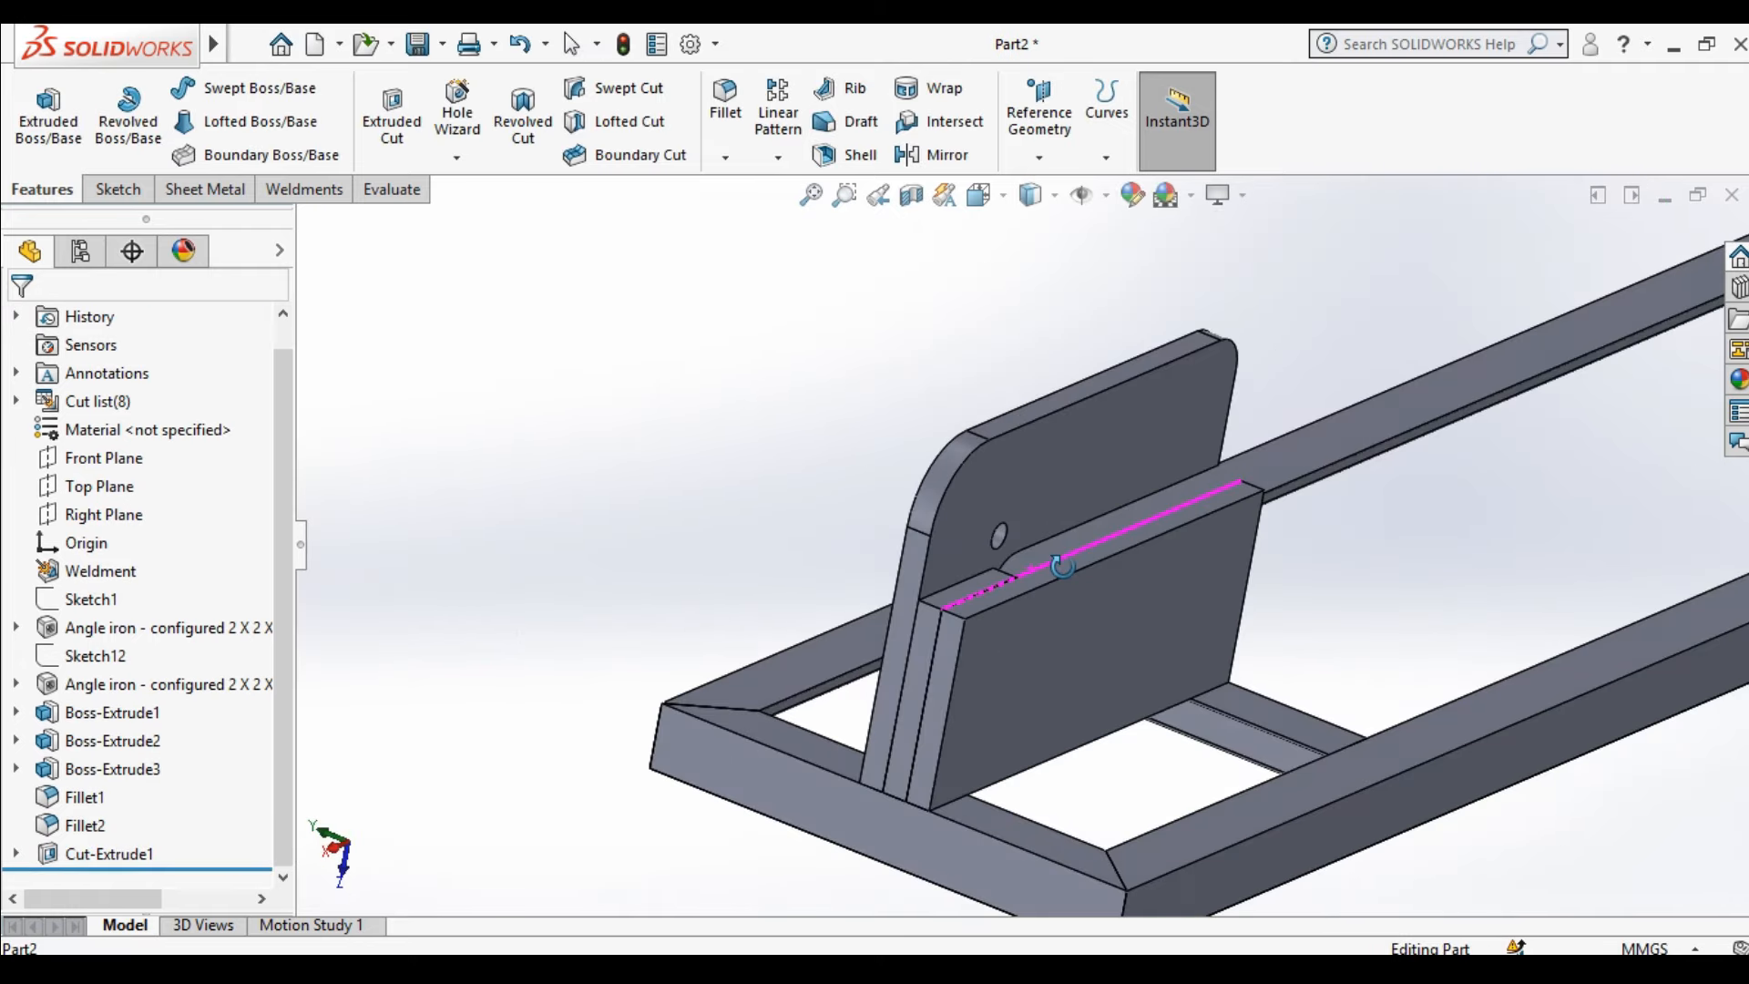
scroll(1064, 566, up, 3)
middle_drag(1173, 541, 1095, 501)
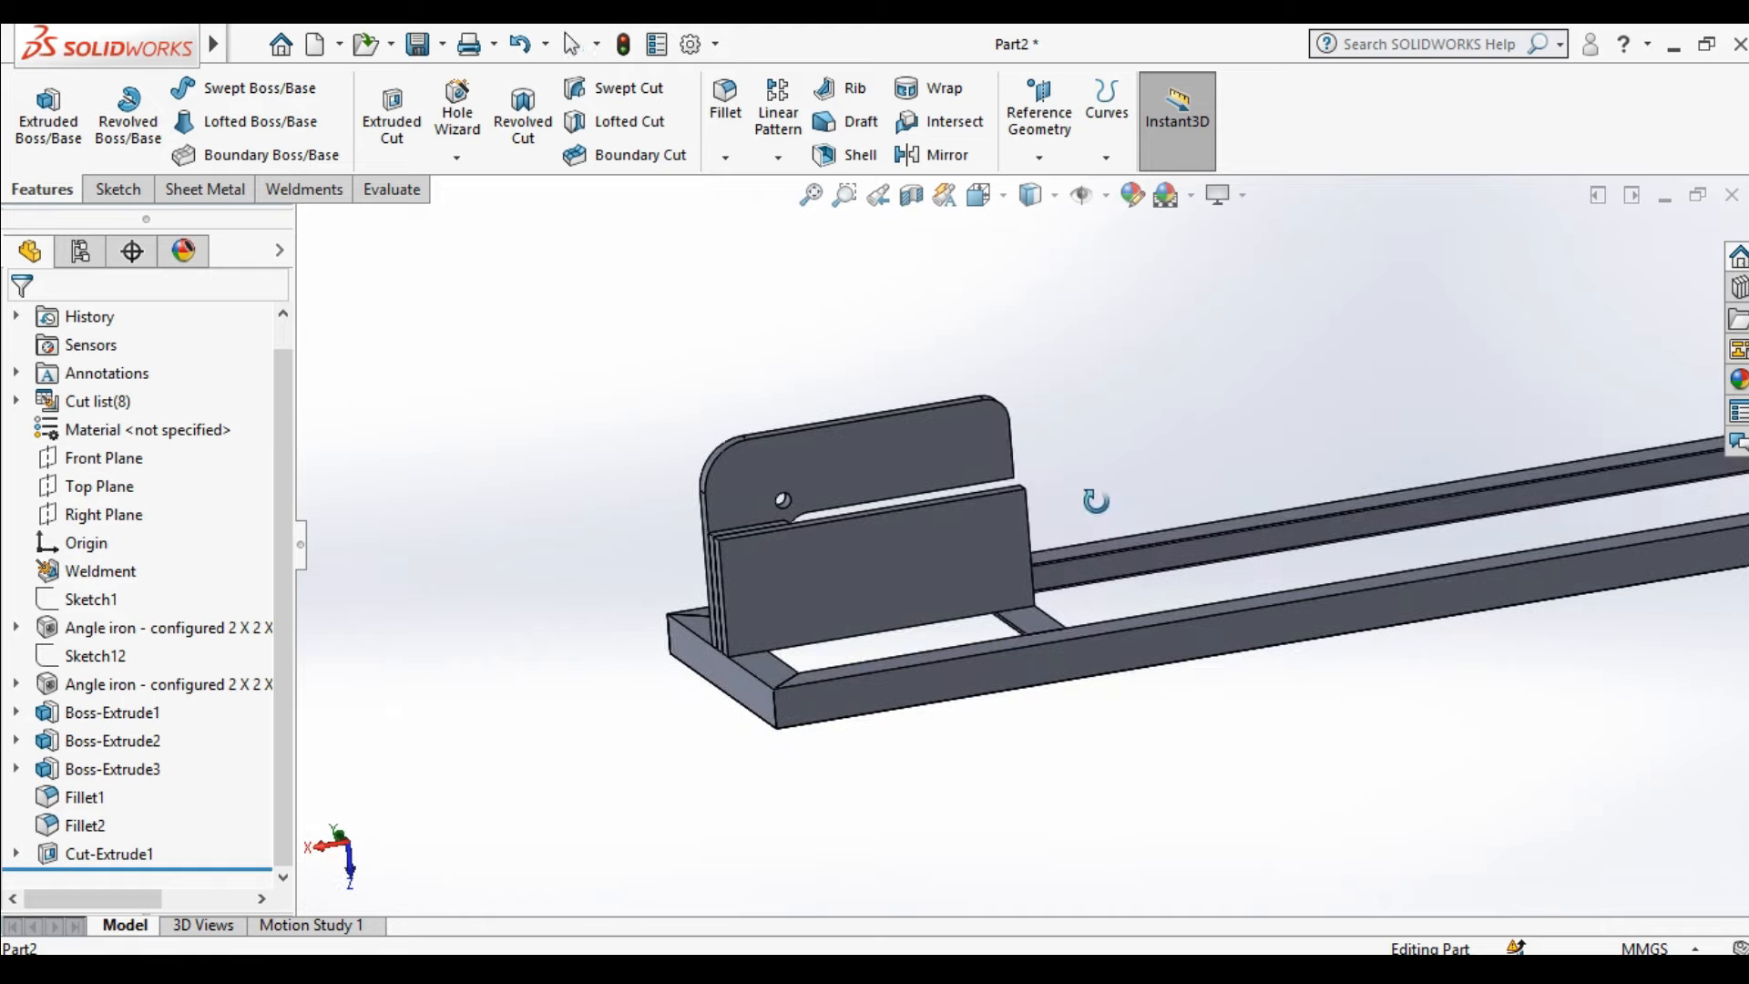
scroll(967, 373, down, 3)
click(957, 544)
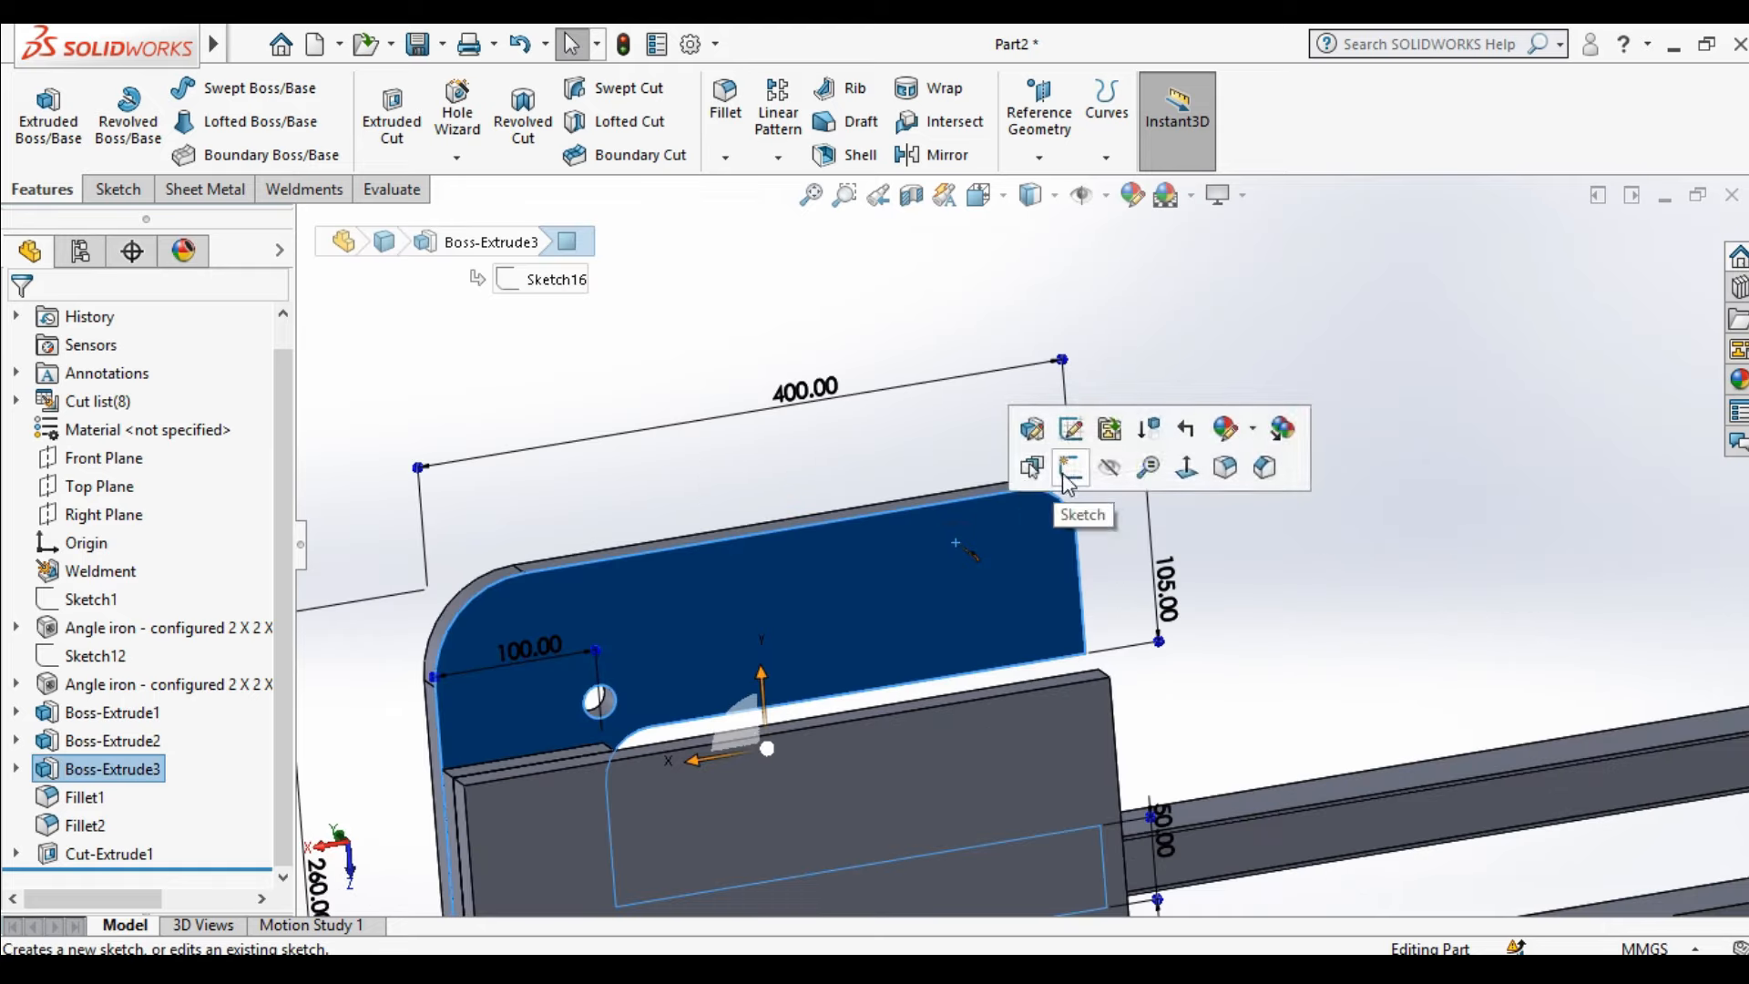
click(1073, 462)
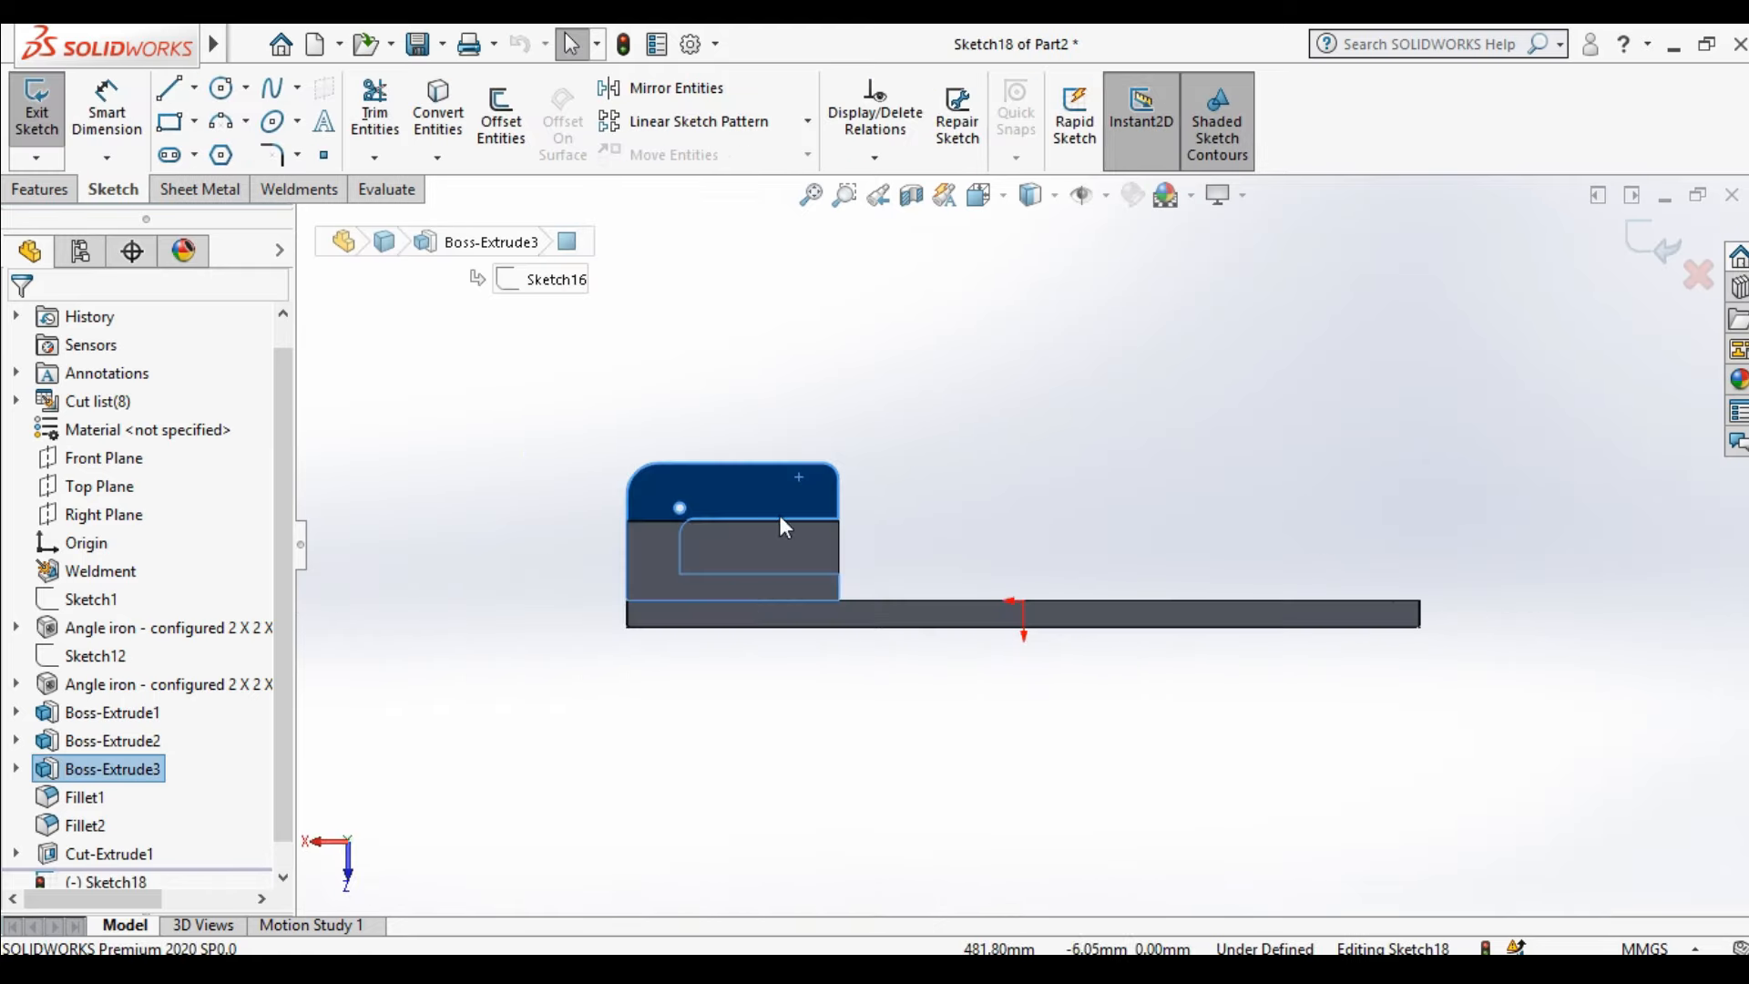
scroll(820, 492, down, 5)
scroll(792, 453, down, 1)
click(171, 122)
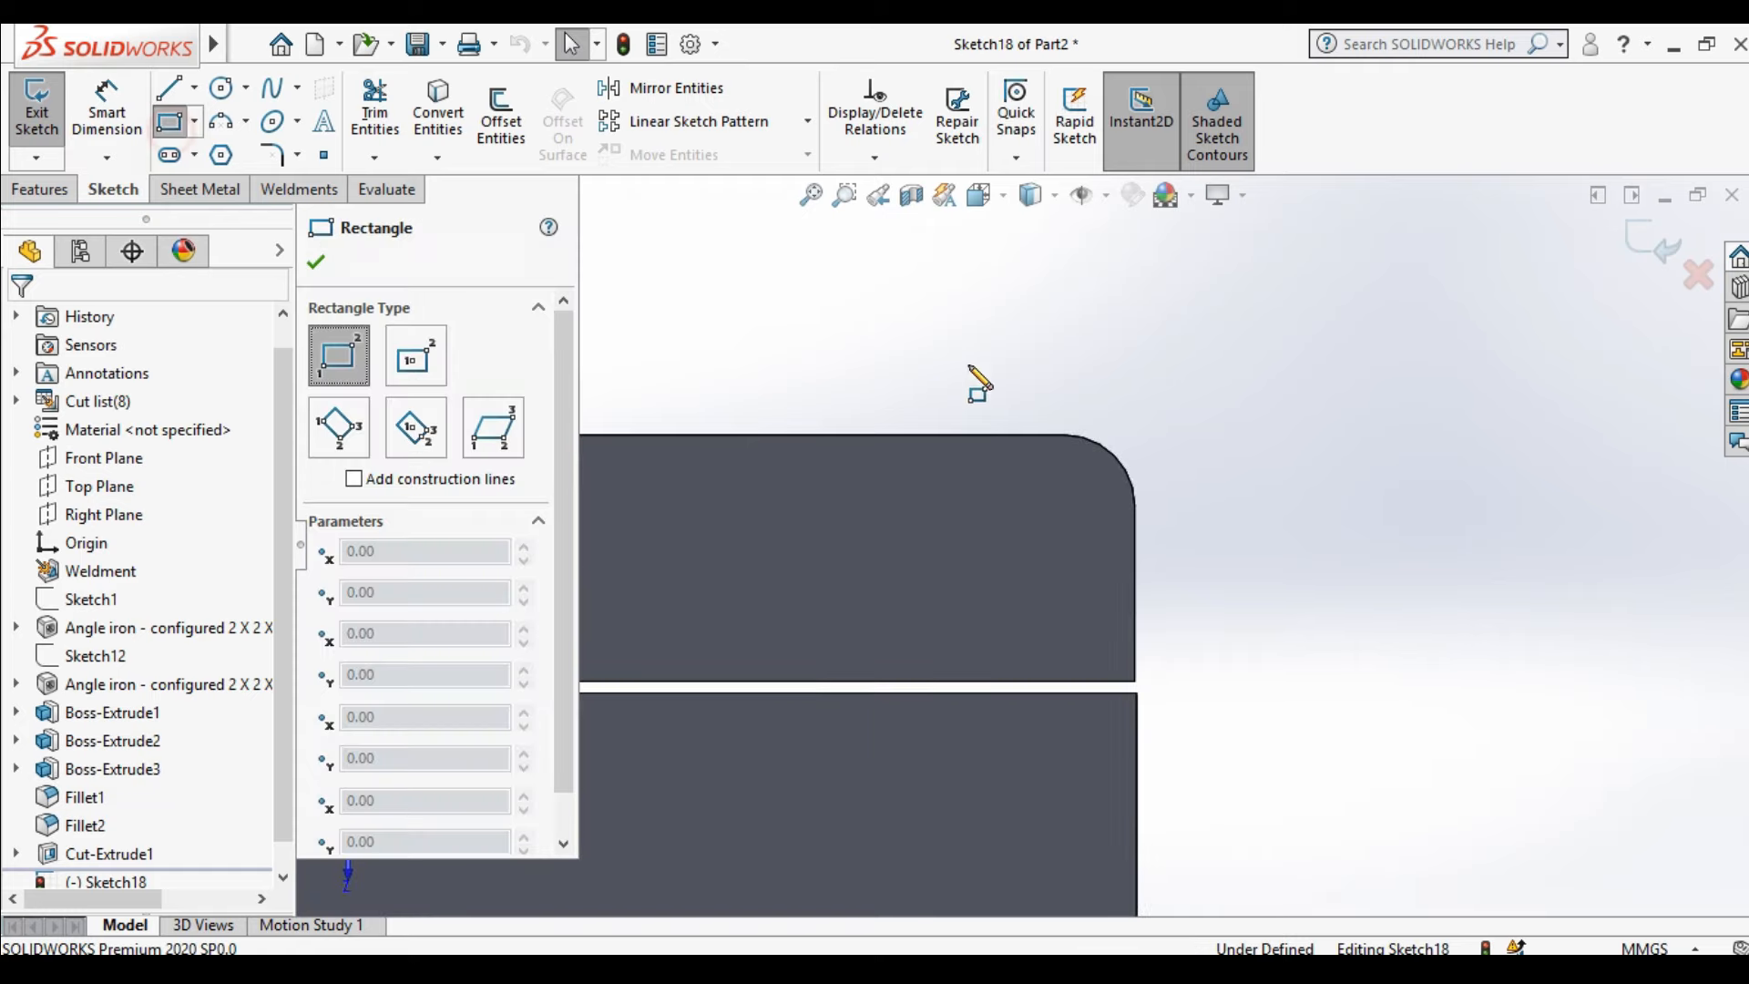
click(867, 437)
click(948, 372)
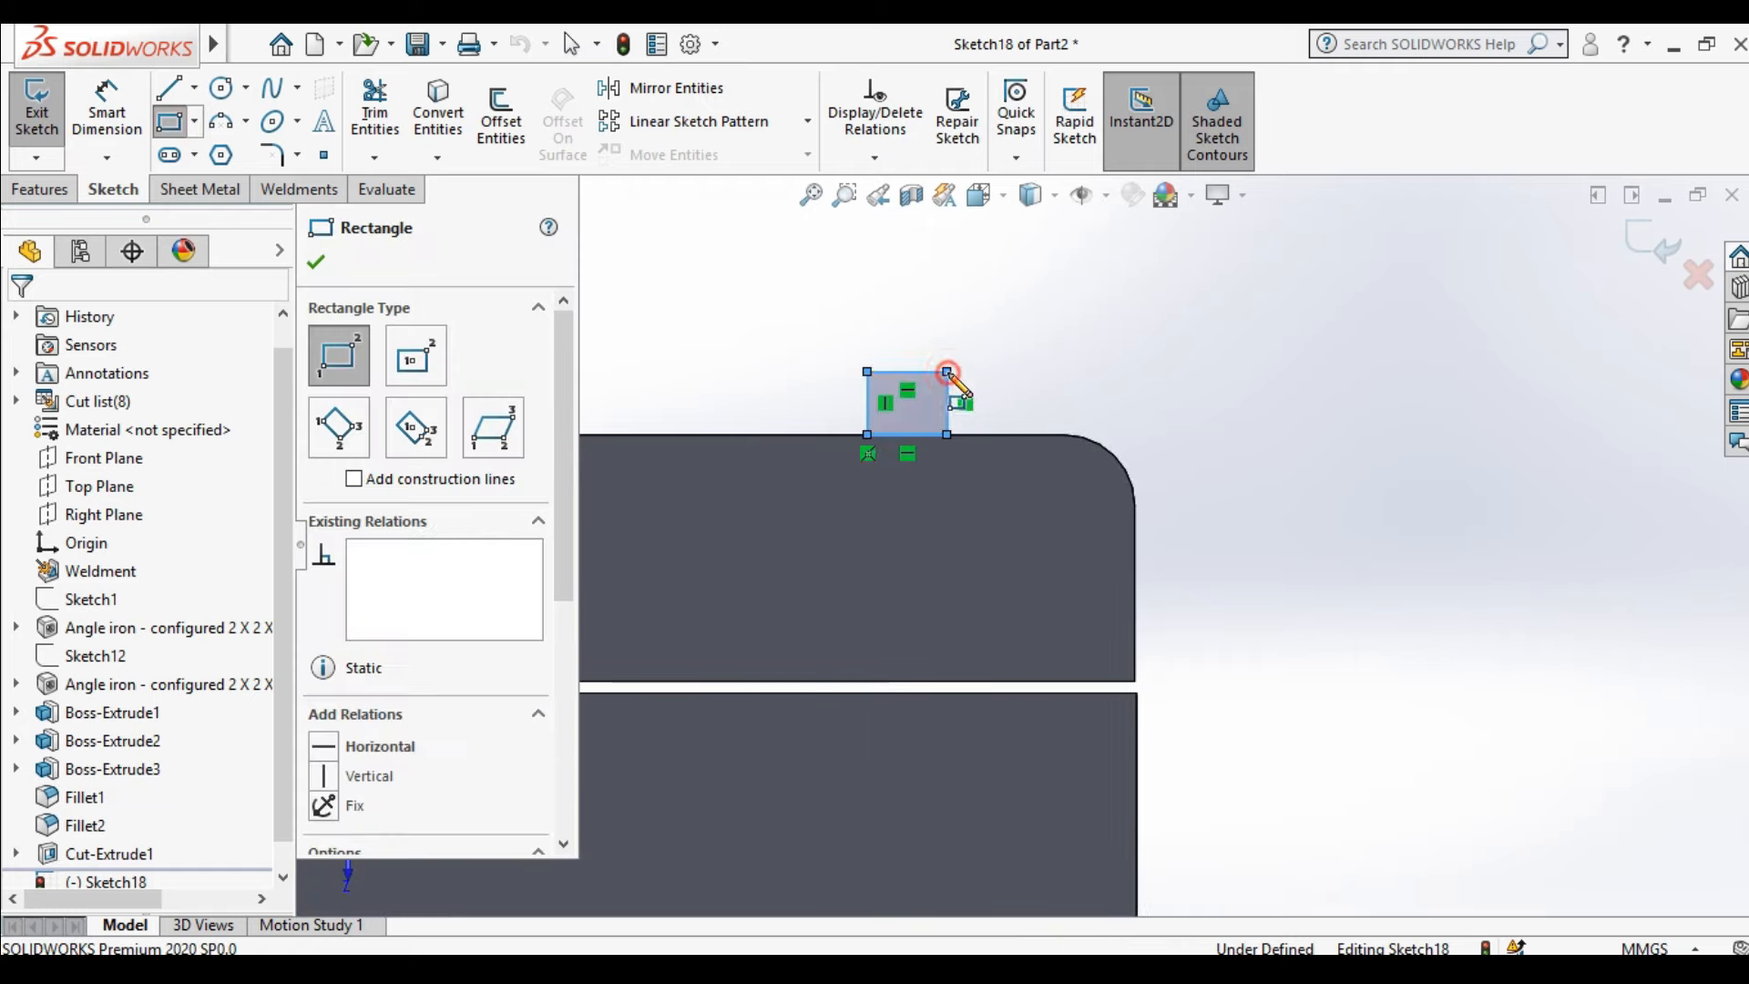
click(321, 264)
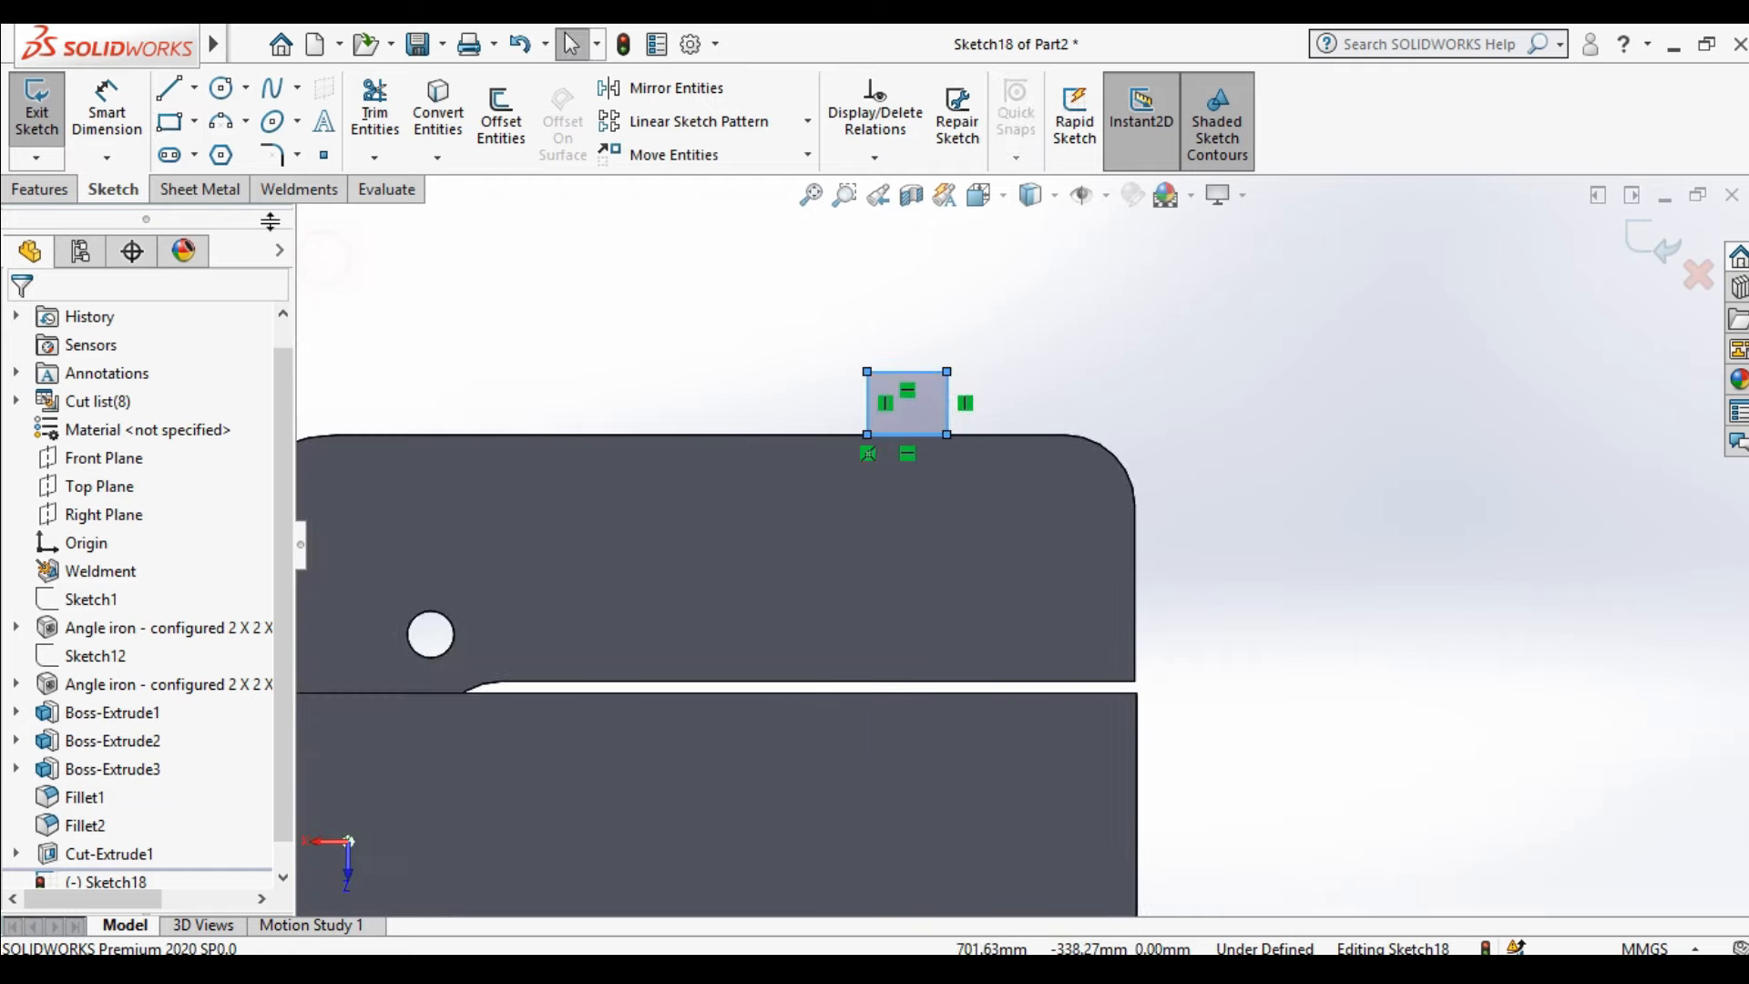
Dimension the rectangle's width and height as 50 mm each
click(125, 137)
click(889, 384)
click(882, 326)
key(Return)
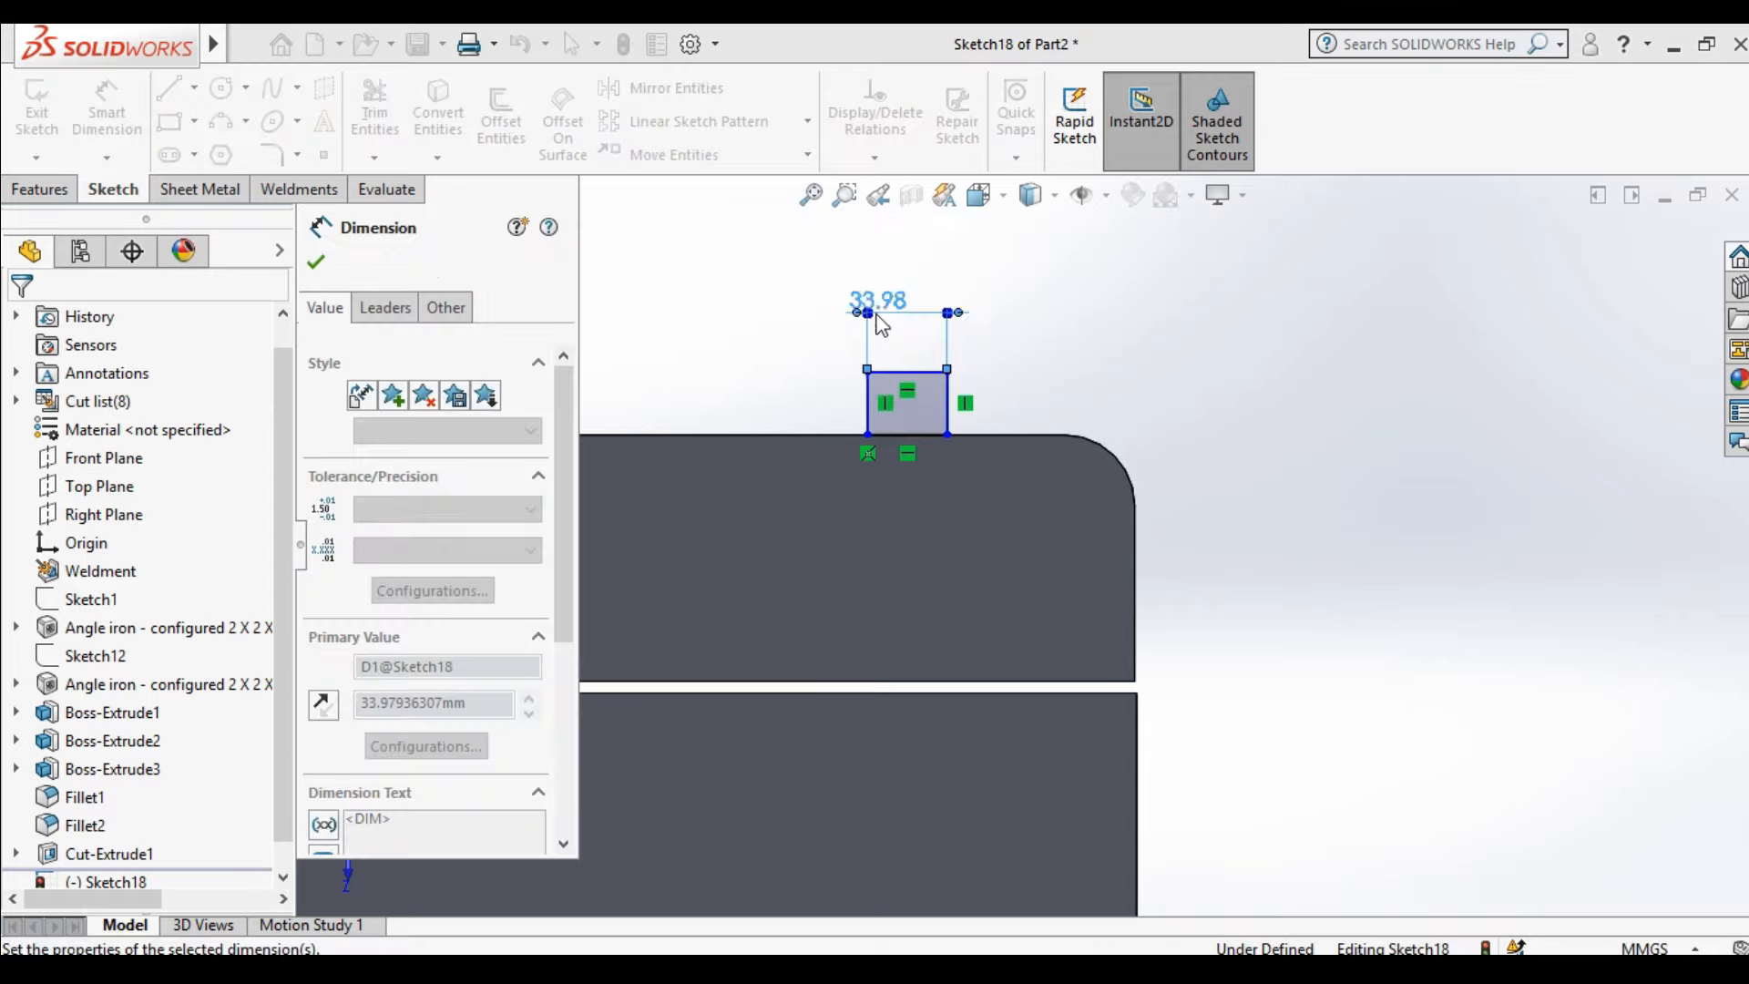
click(949, 405)
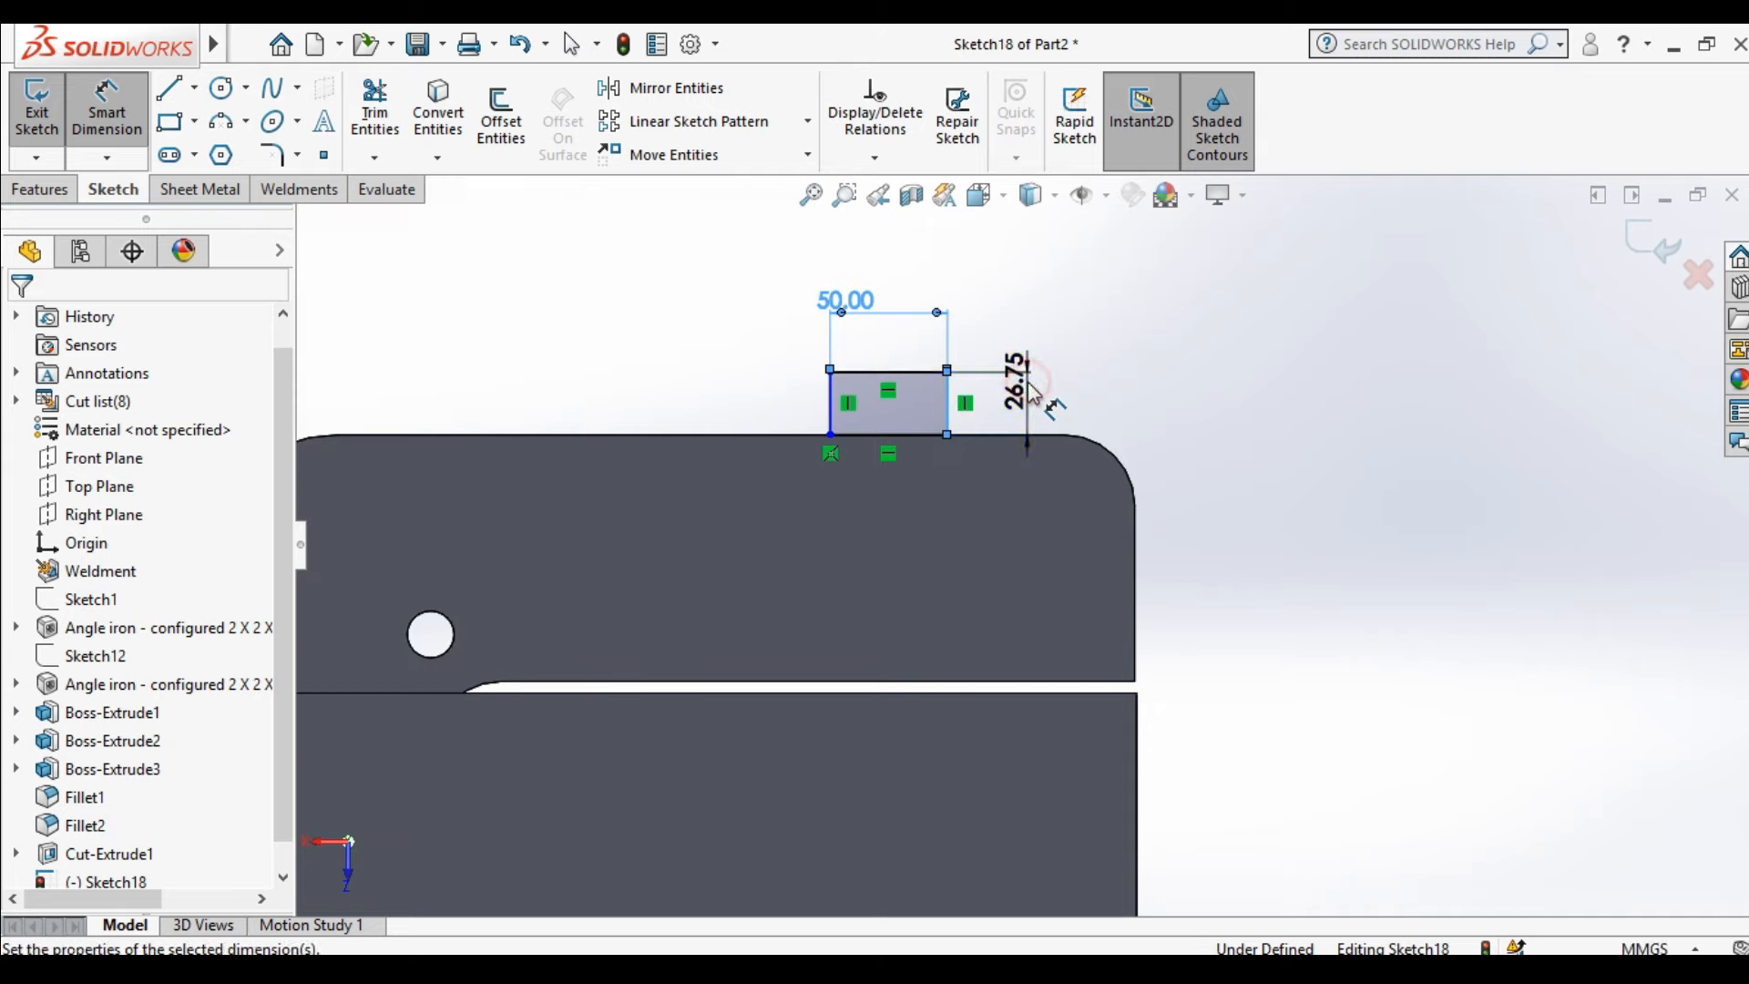
click(1020, 401)
text(50)
key(Return)
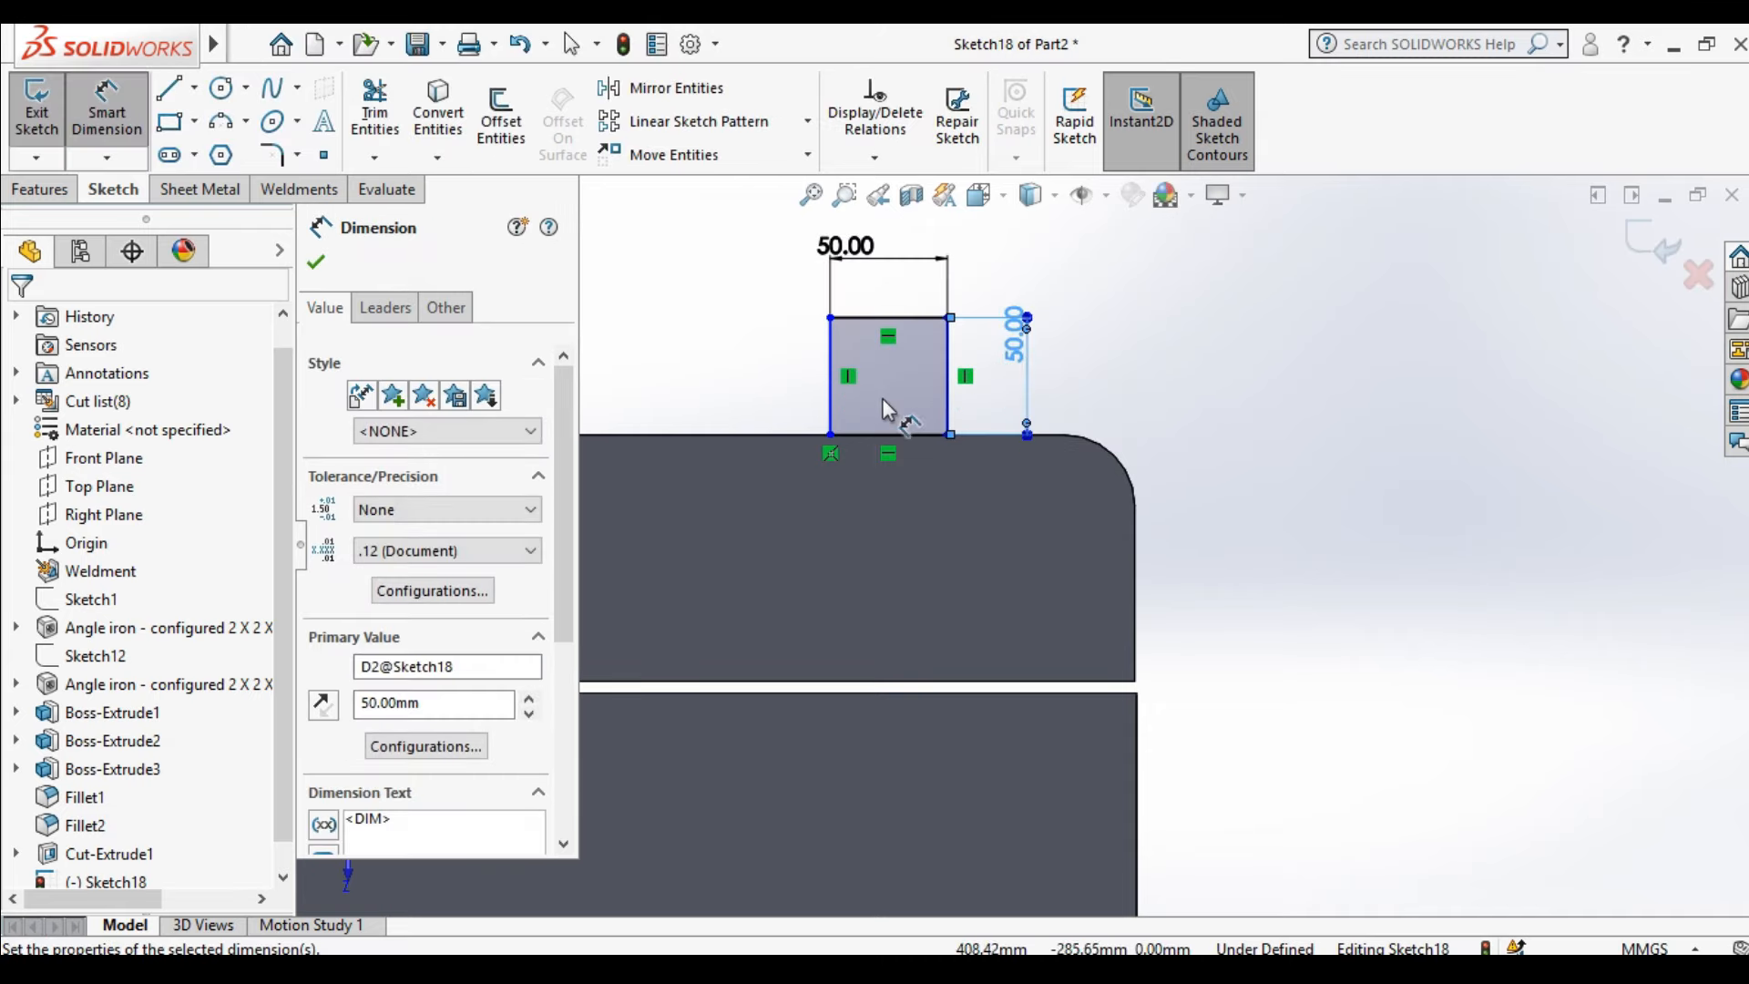
click(763, 340)
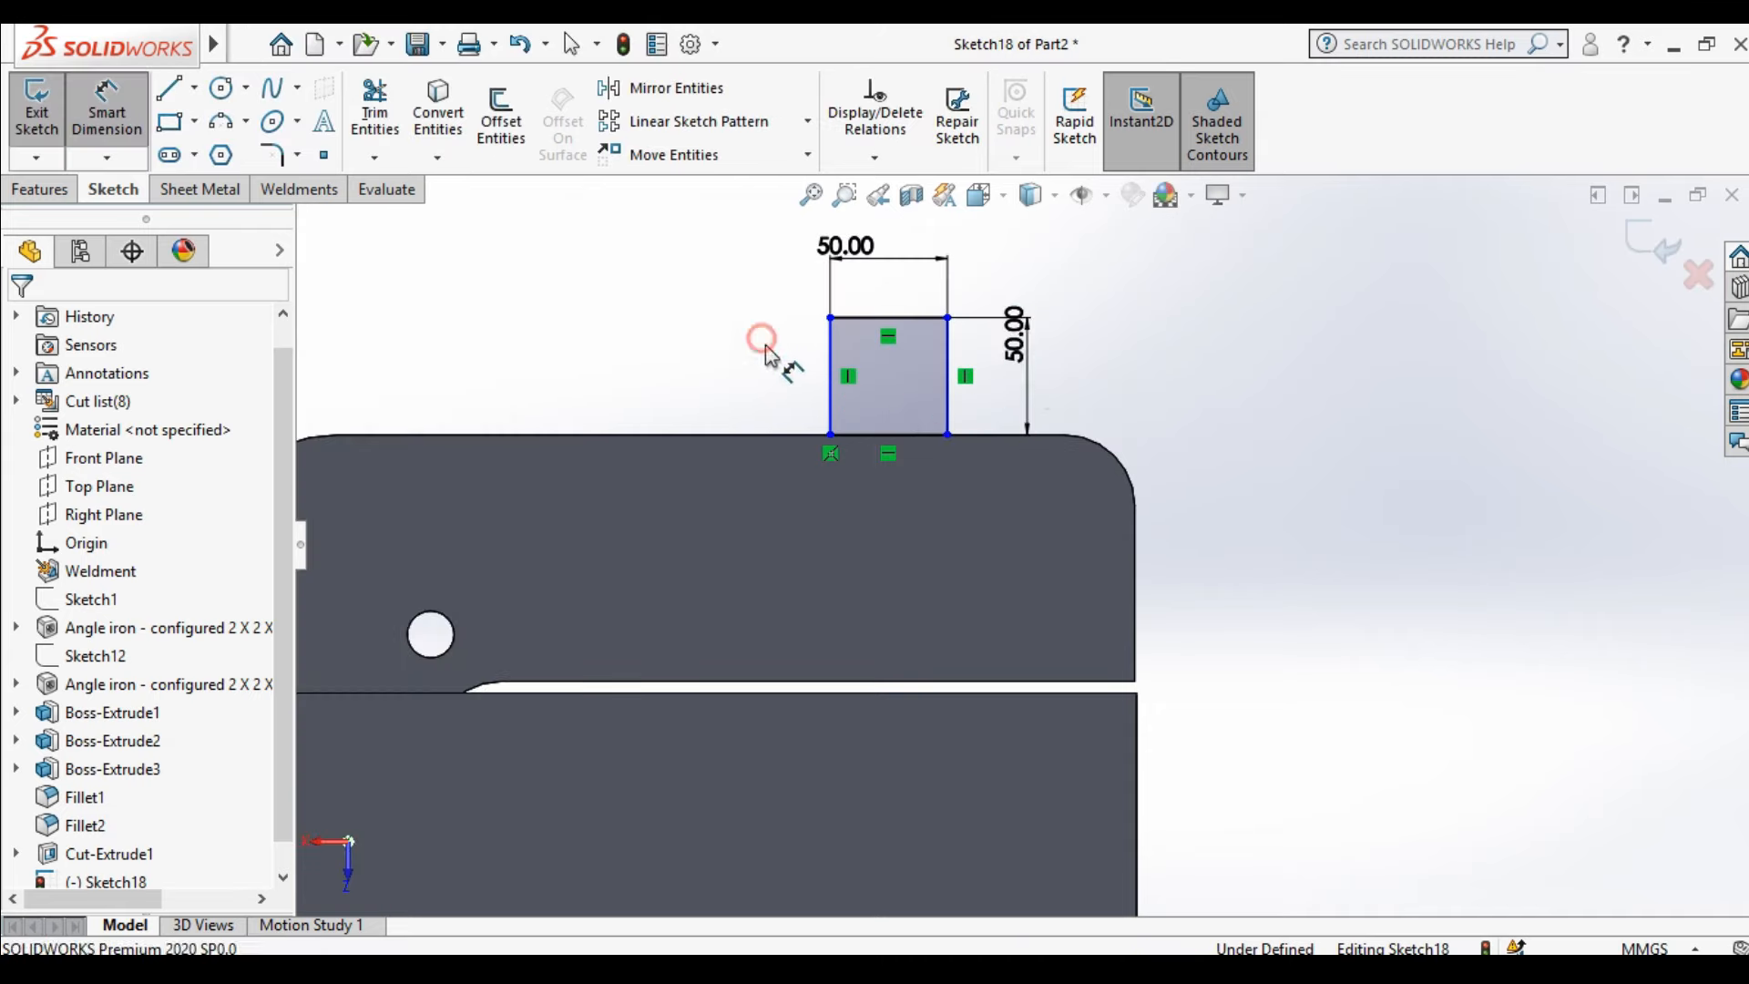
Dimension the distance from the rectangle's nearer vertical side to the C-shaped plate's open-end vertical edge as 100 mm
click(949, 401)
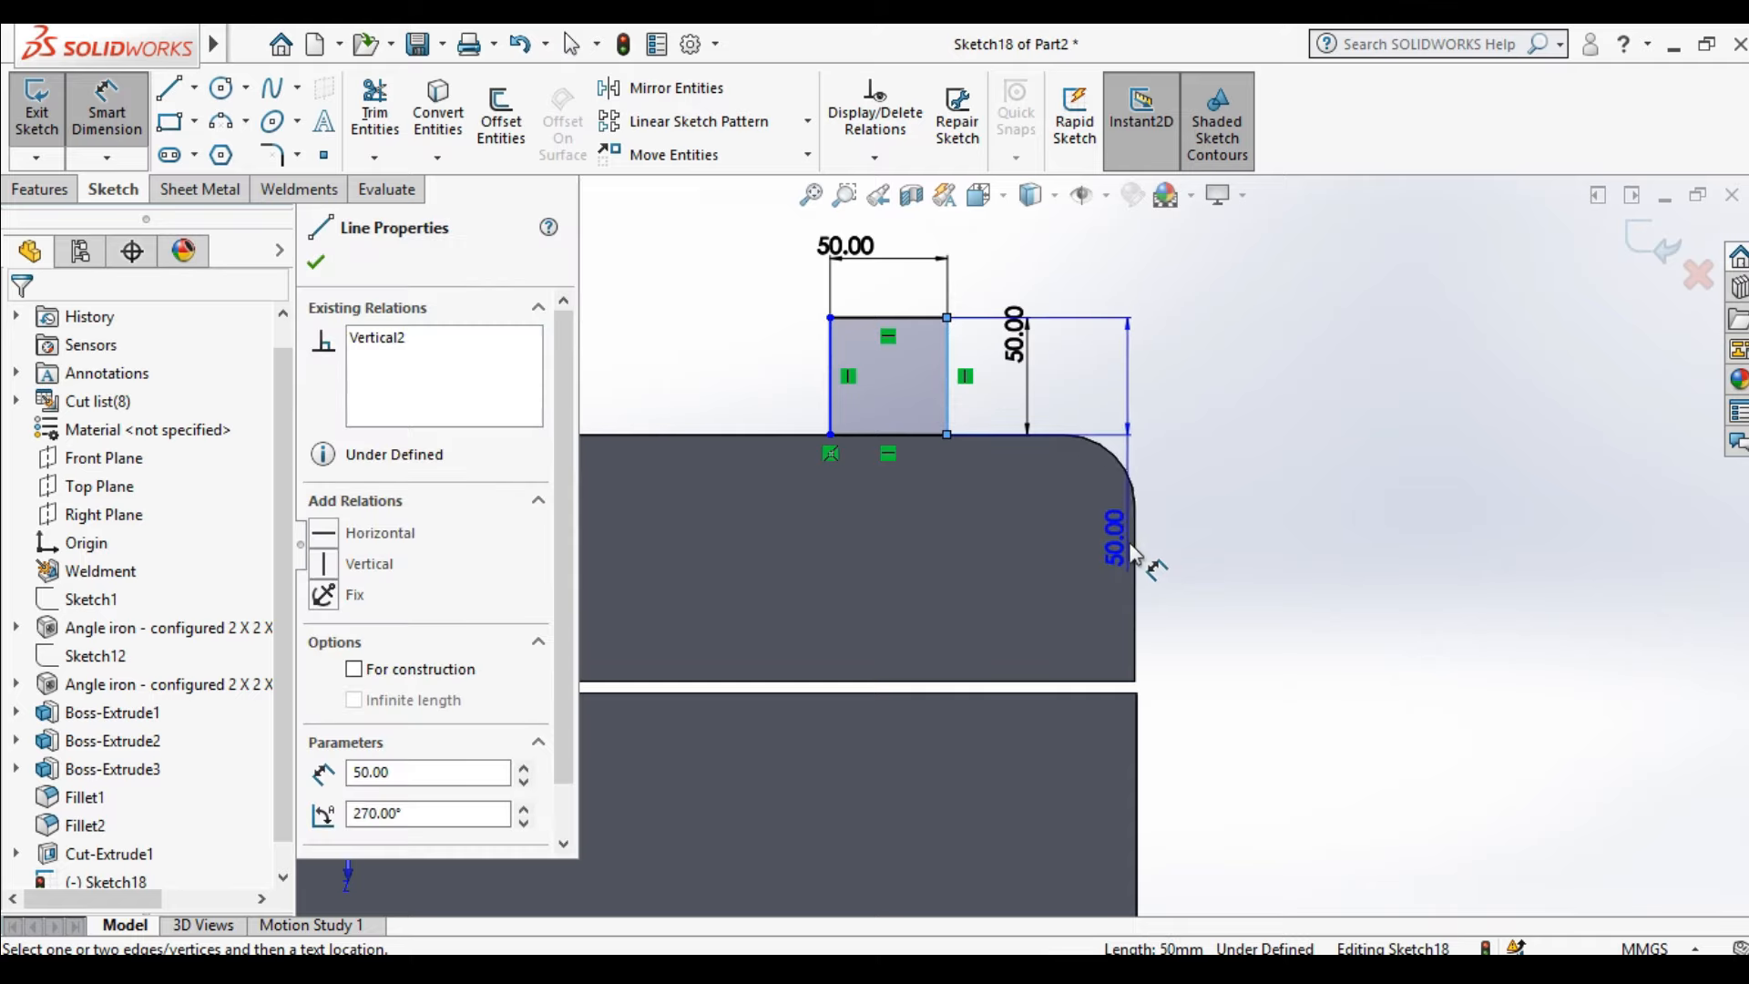
click(1137, 580)
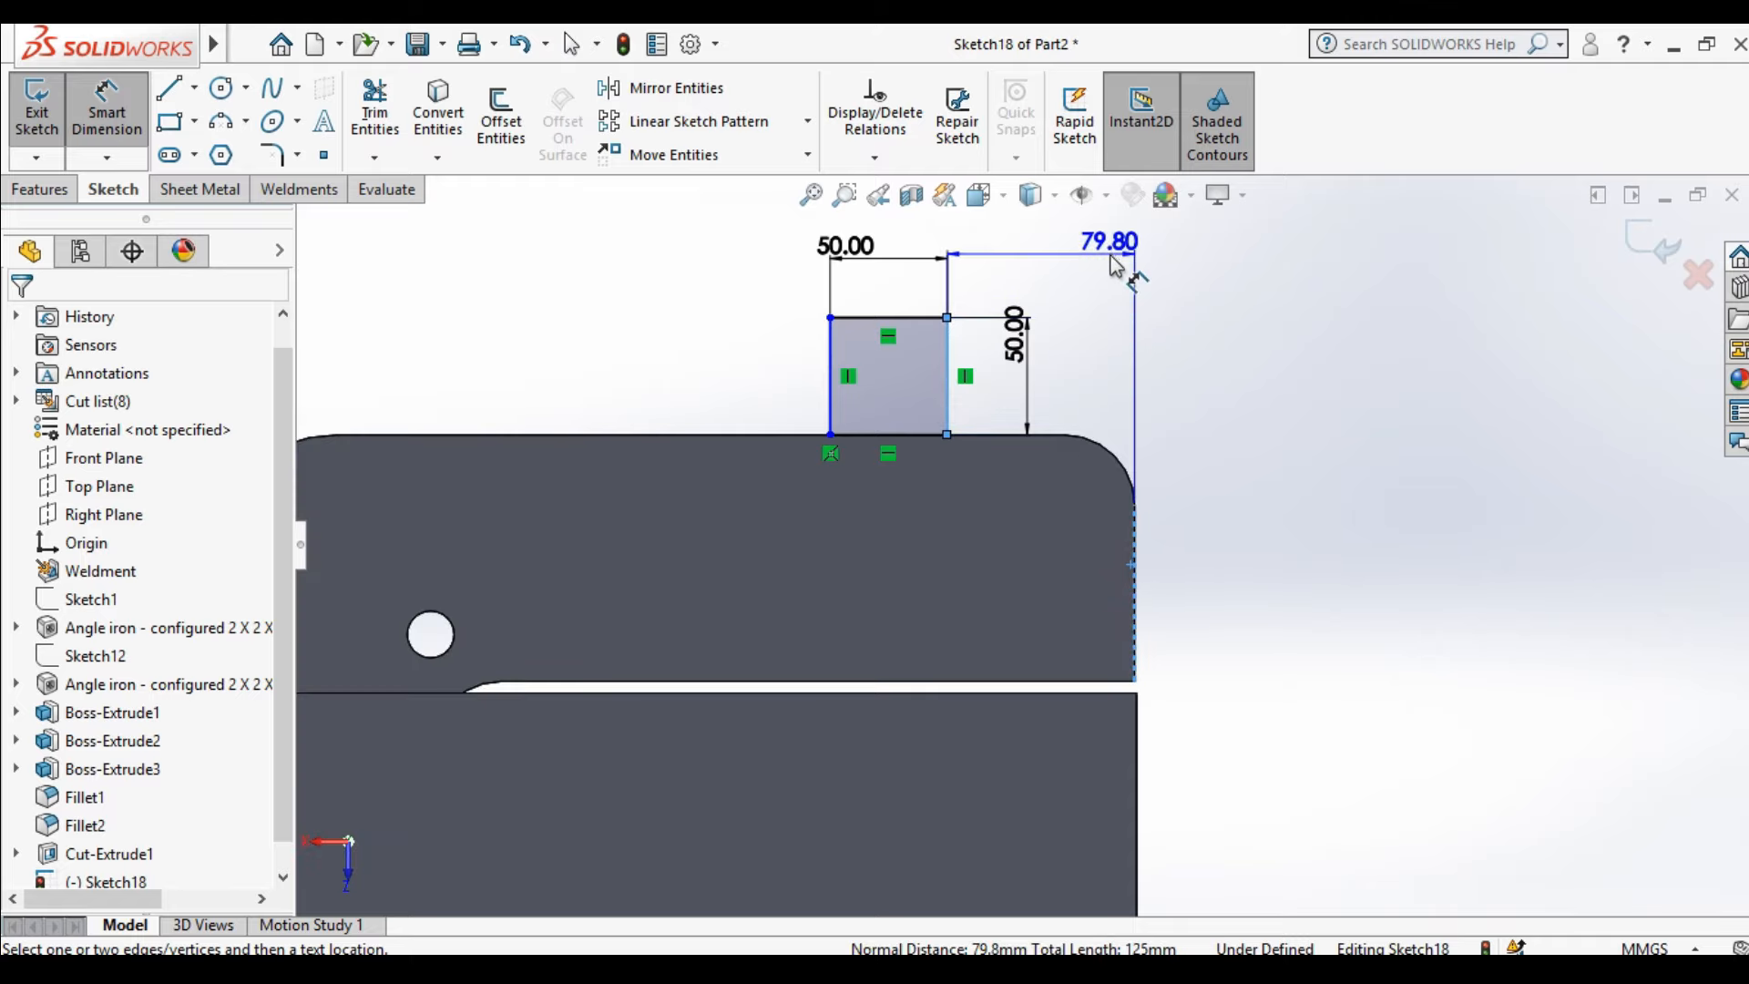
click(1102, 260)
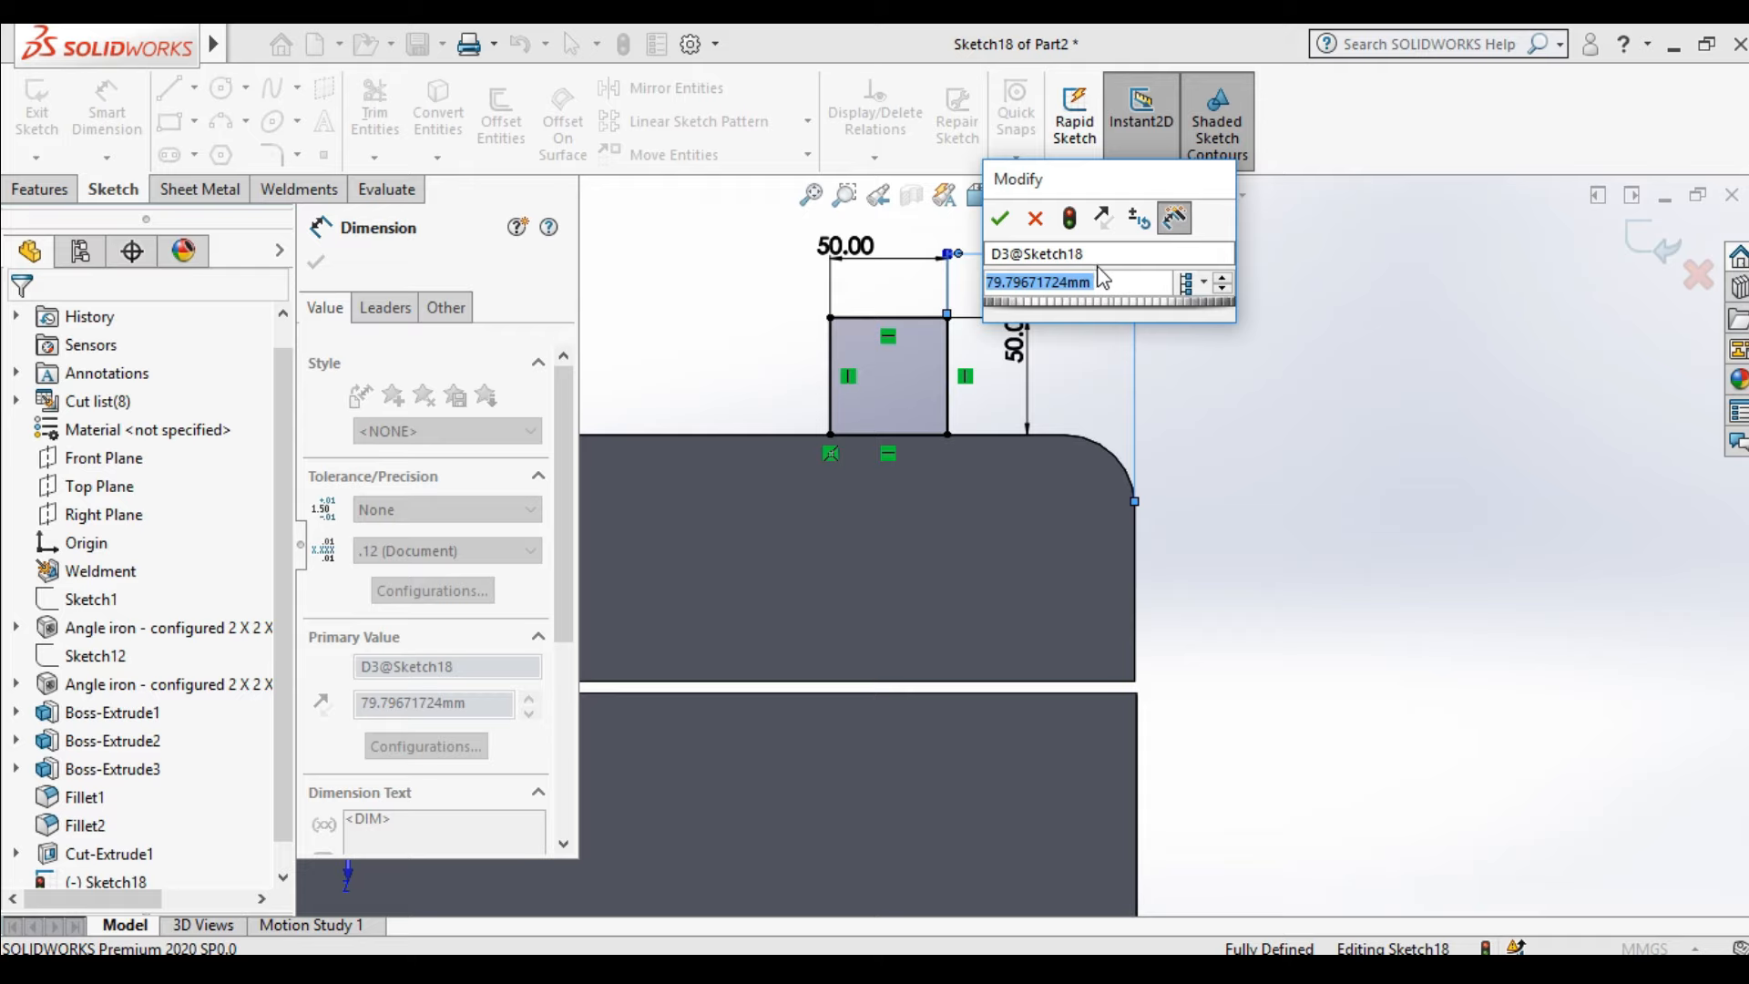
text(100)
key(Return)
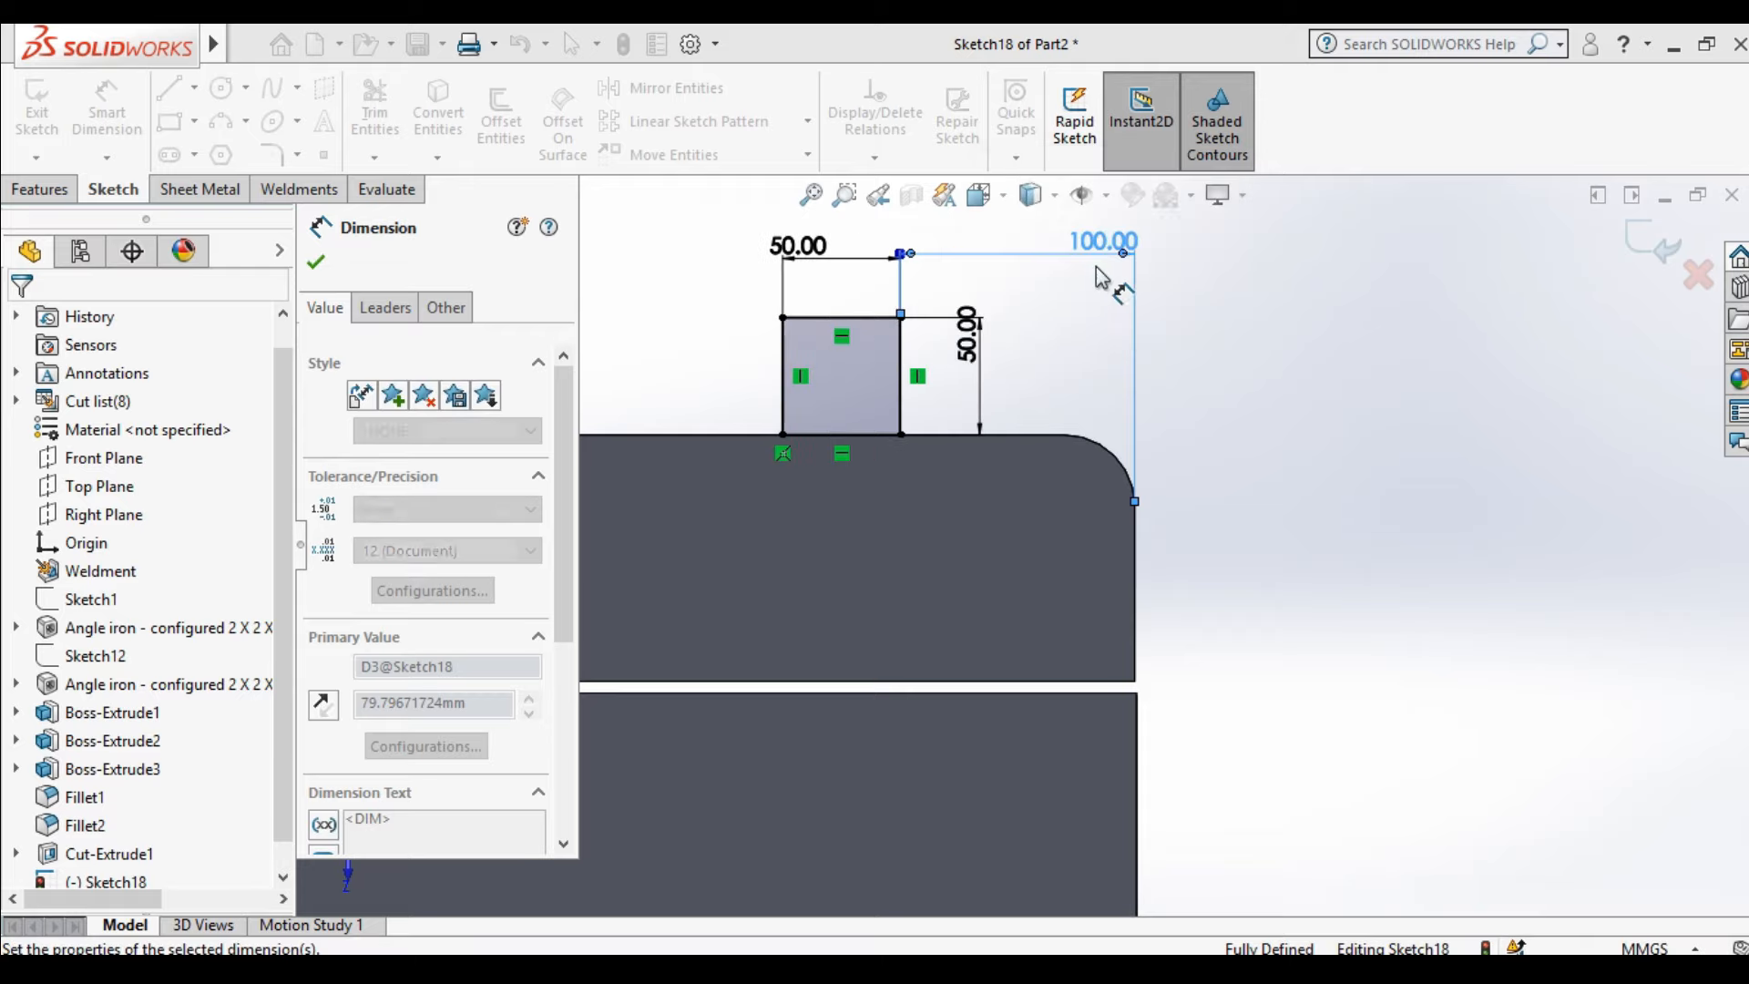
click(314, 264)
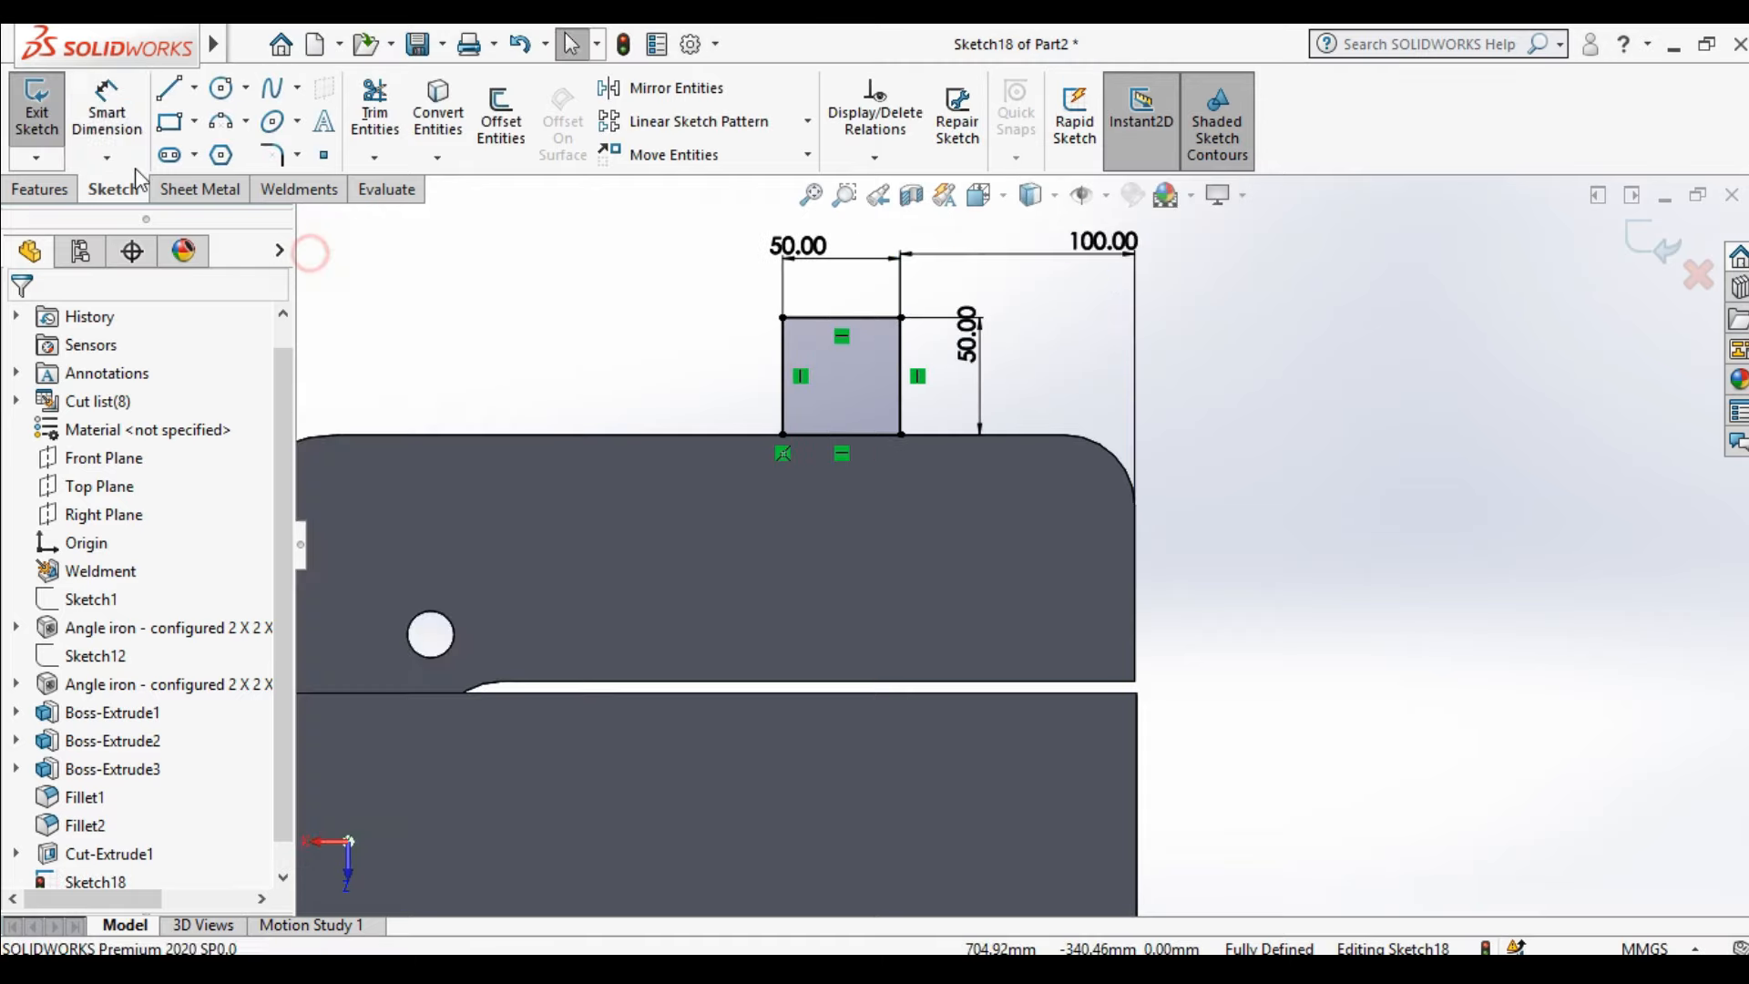
Extrude the 50 mm square 20 mm blind in the reversed direction, in line with the C-shaped plate's thickness
click(42, 189)
click(49, 114)
middle_drag(840, 398, 946, 560)
scroll(1058, 627, up, 2)
middle_drag(1054, 571, 1097, 664)
scroll(1097, 642, down, 6)
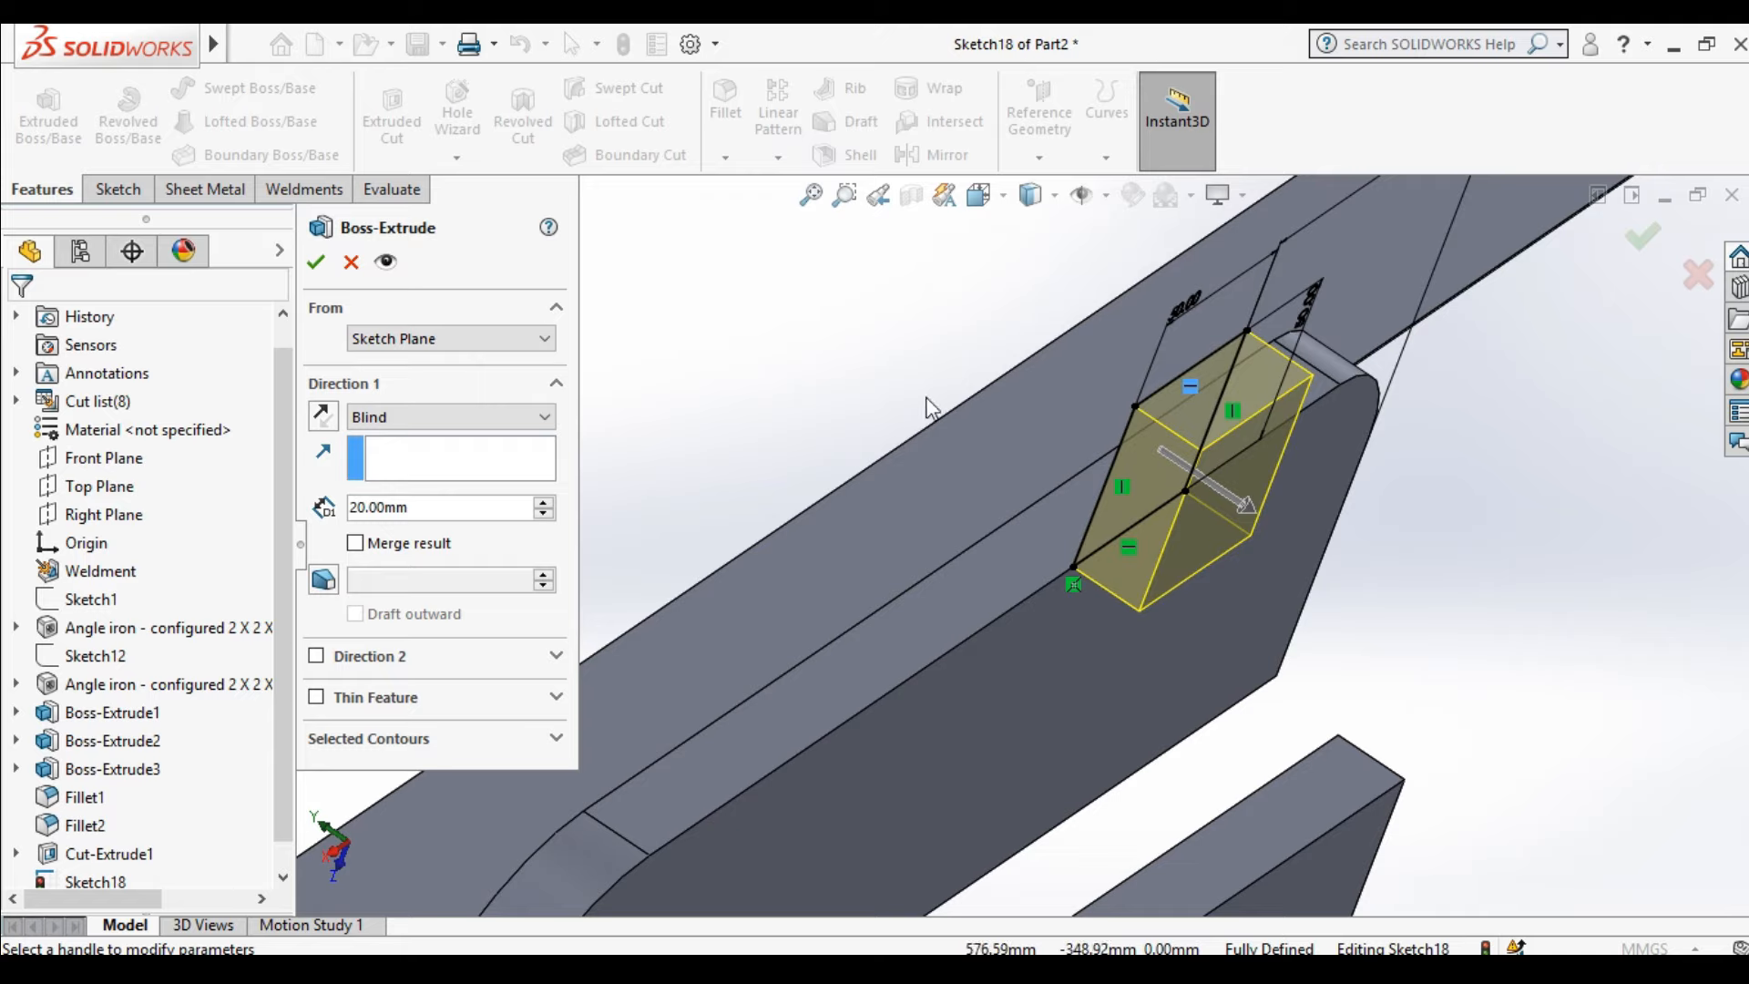
click(321, 417)
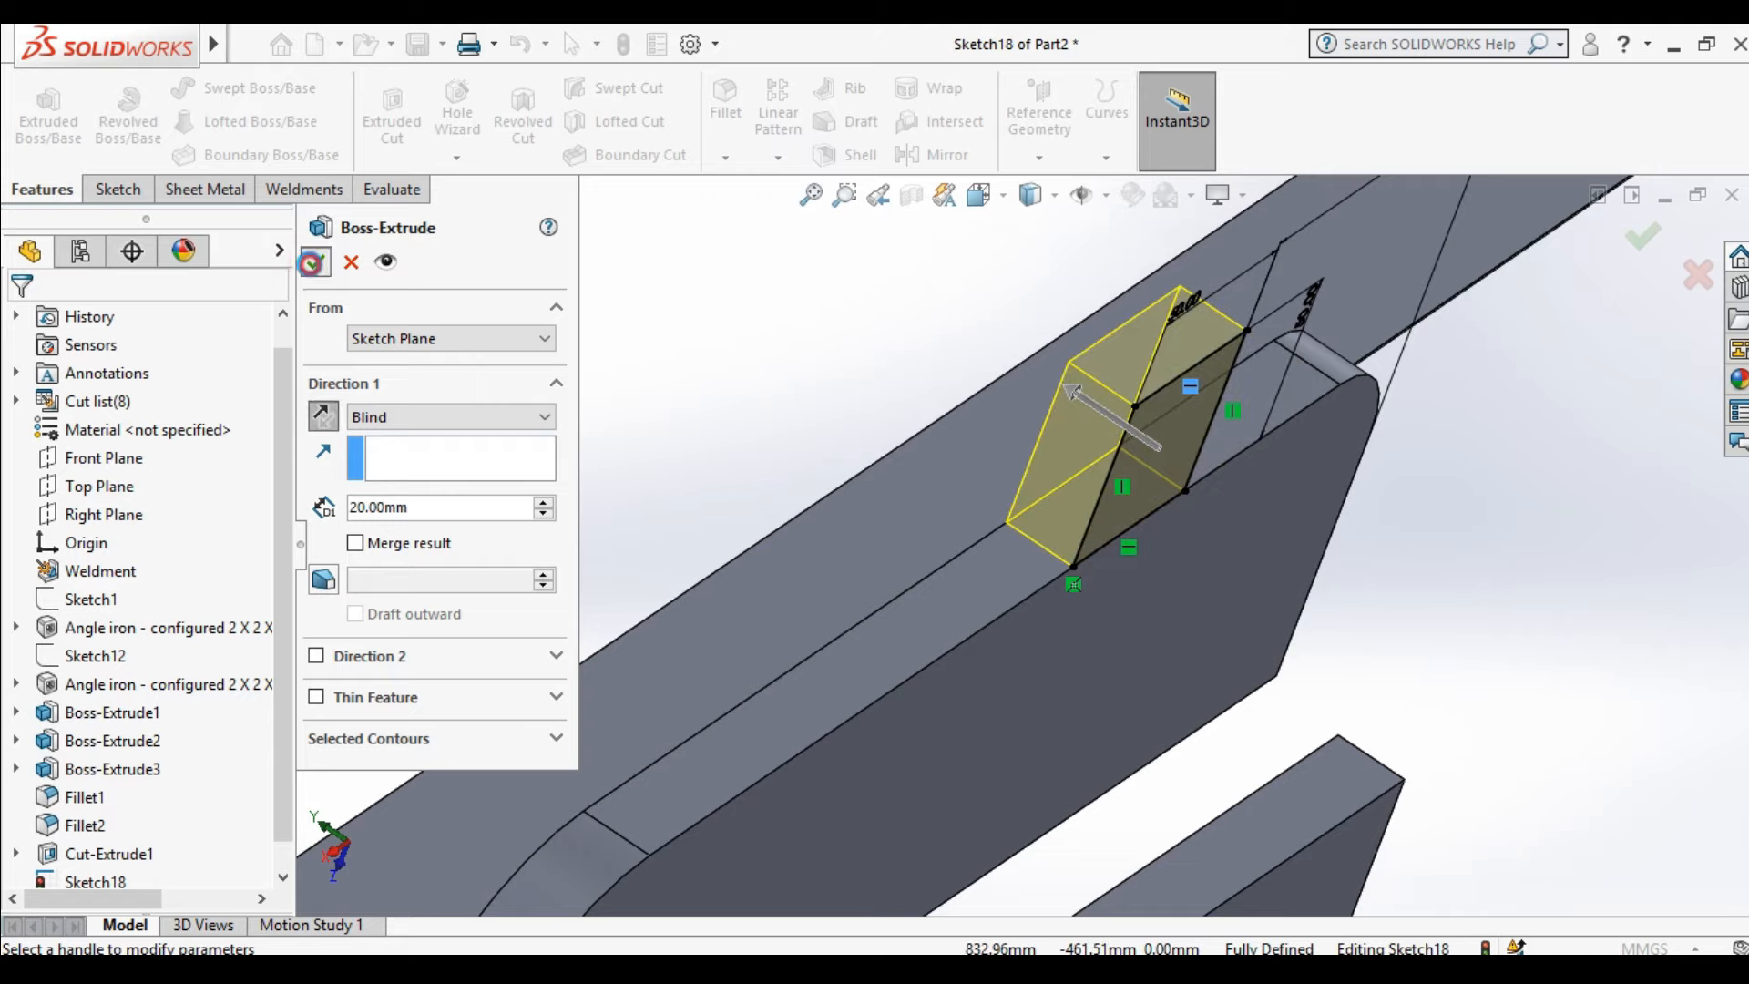
click(312, 262)
Fillet both upper corner edges of the square lug with a 25 mm radius
middle_drag(1075, 556, 984, 453)
scroll(1098, 501, down, 3)
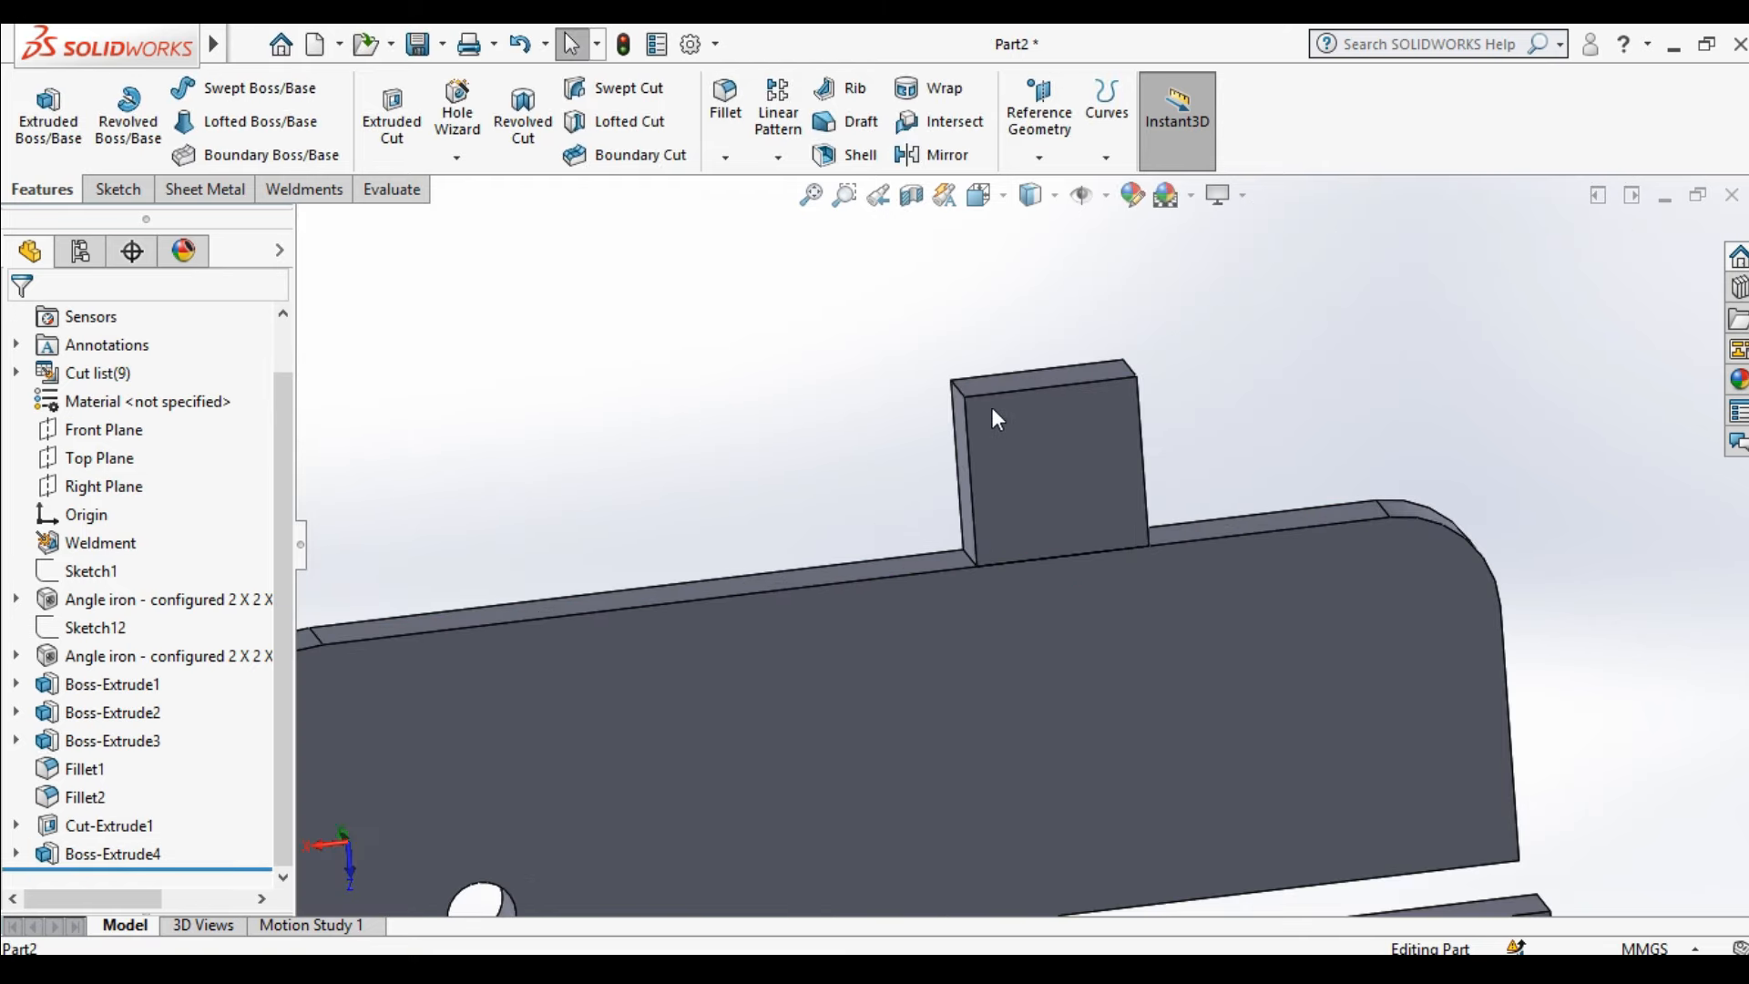
click(725, 108)
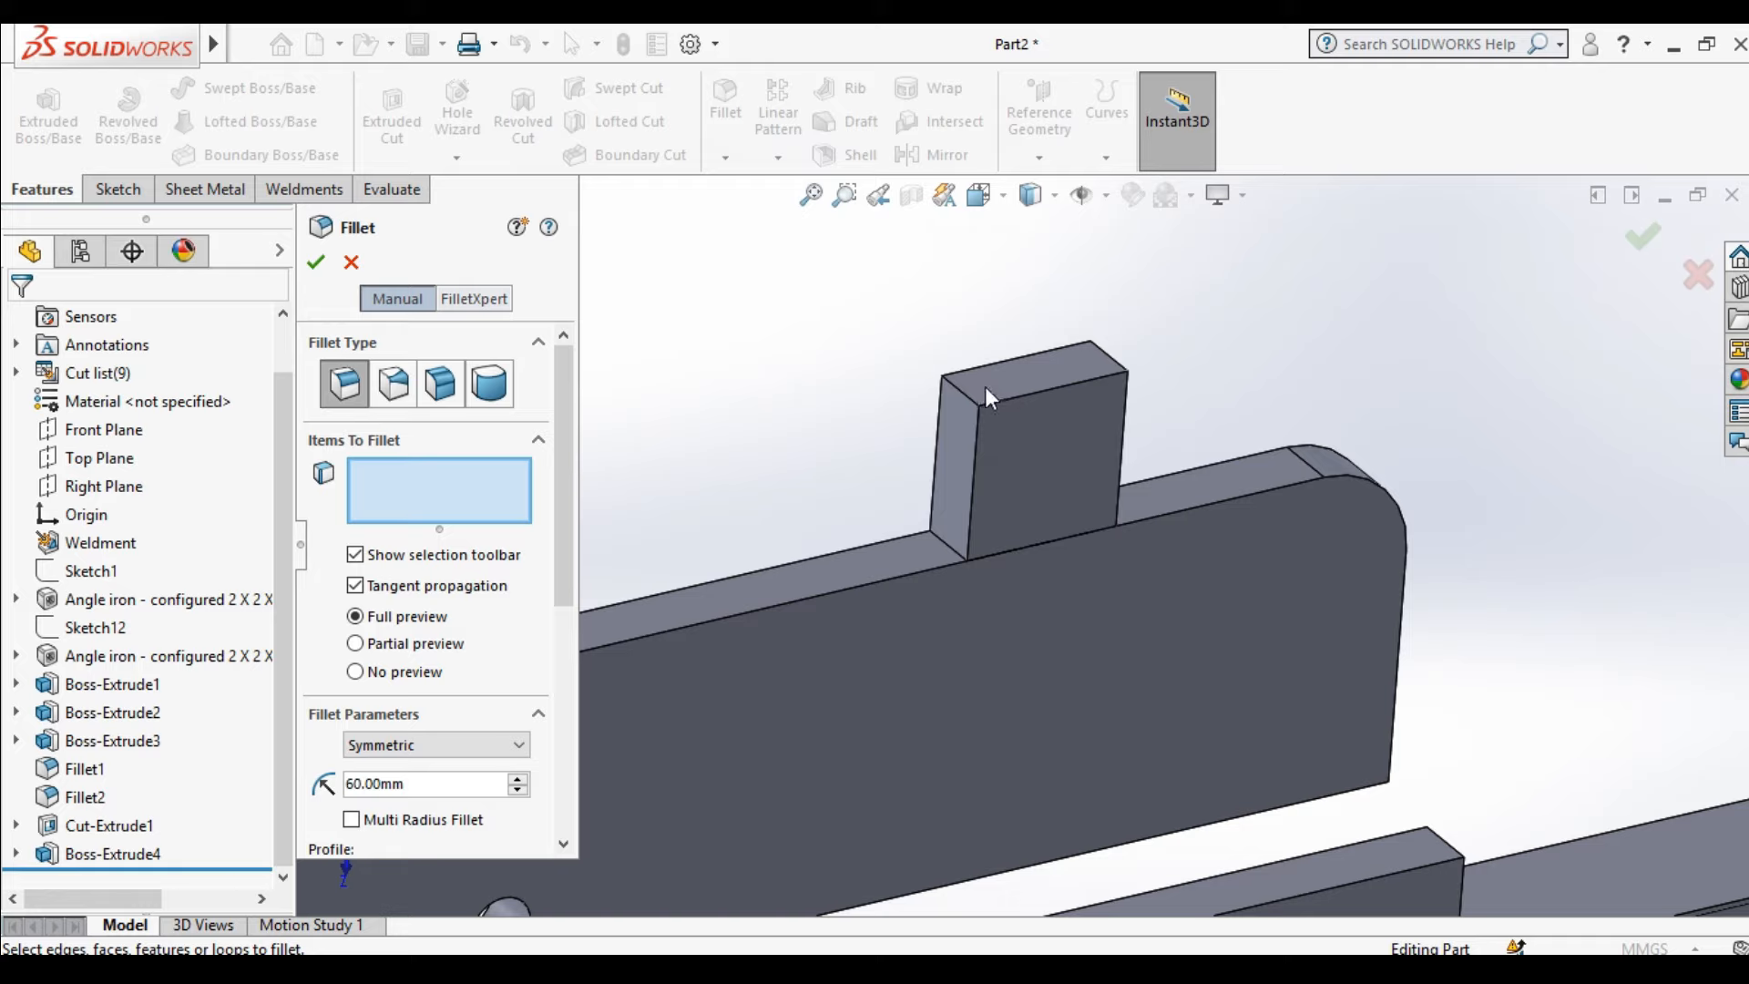
click(966, 395)
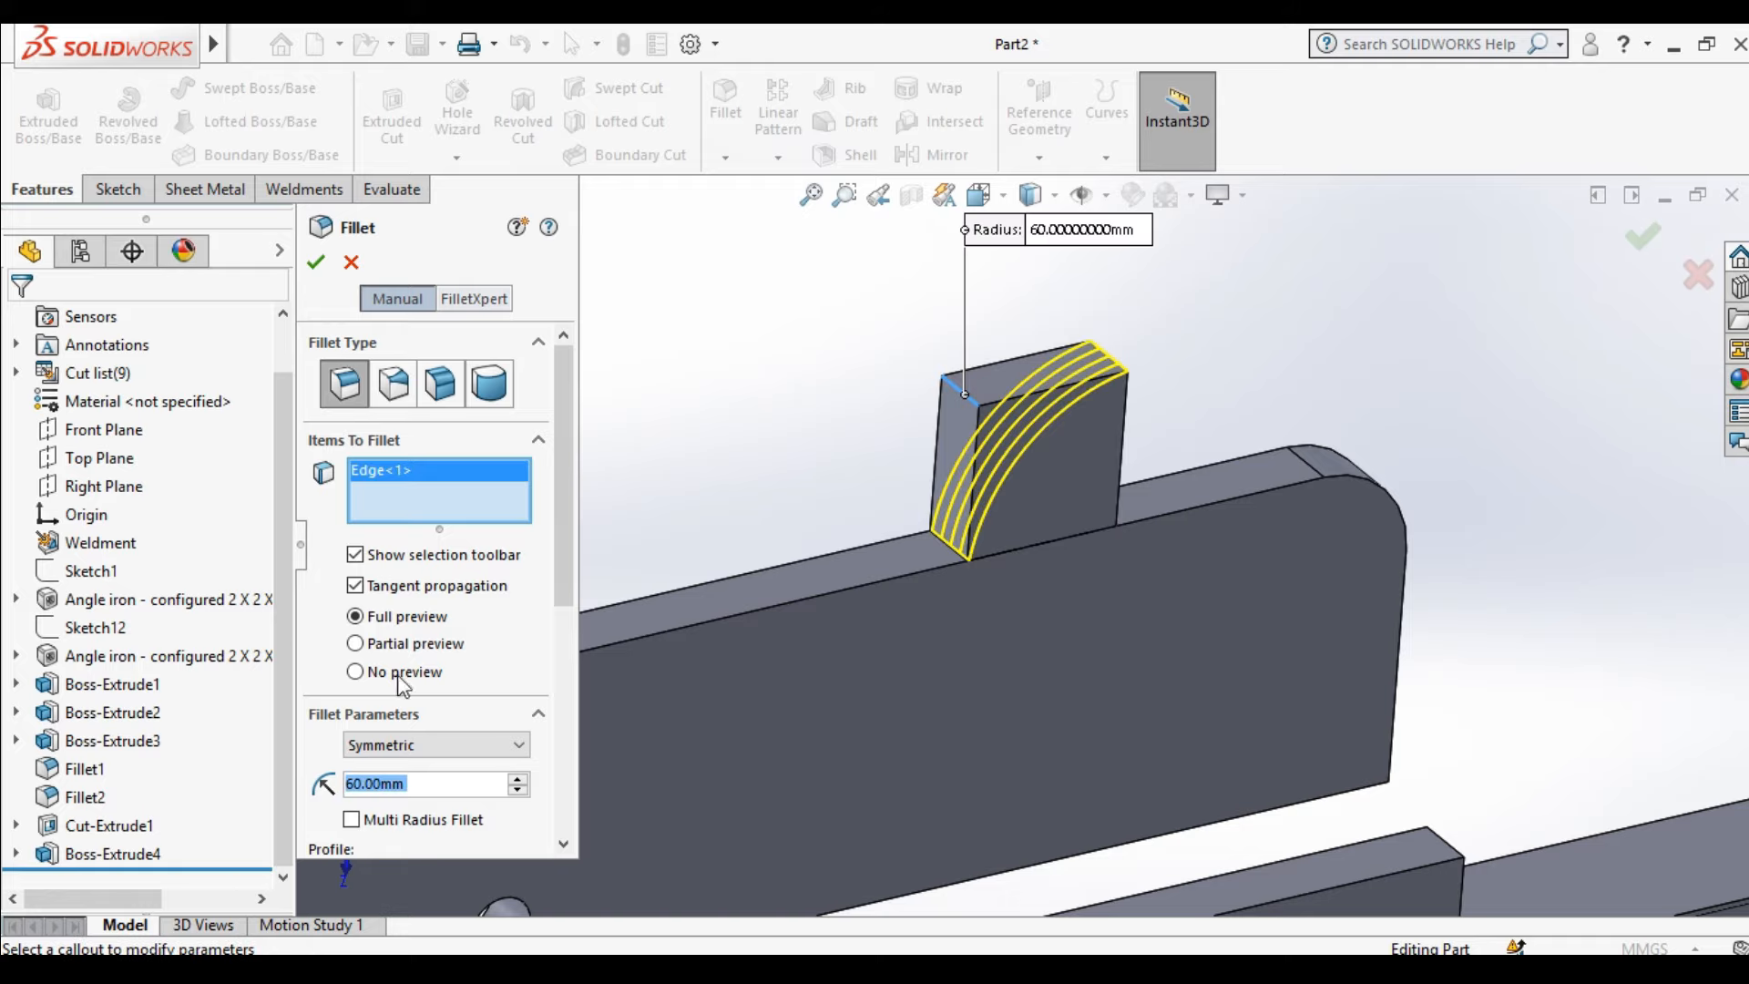
text(25)
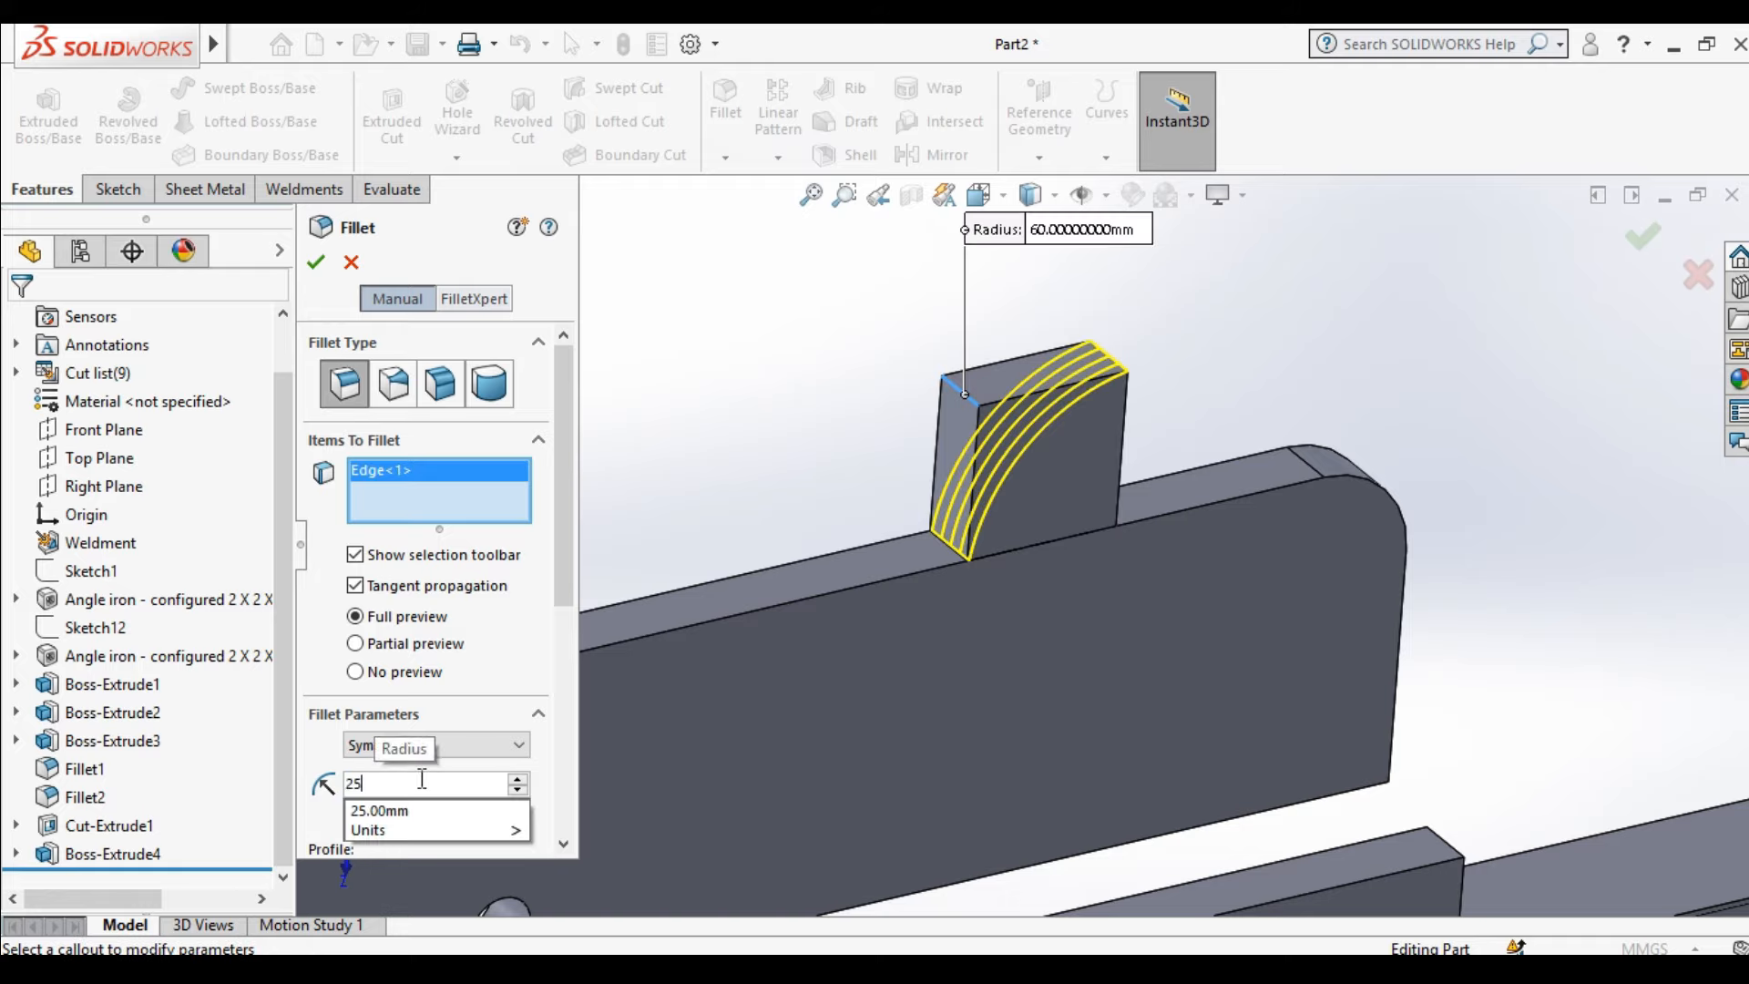
key(Return)
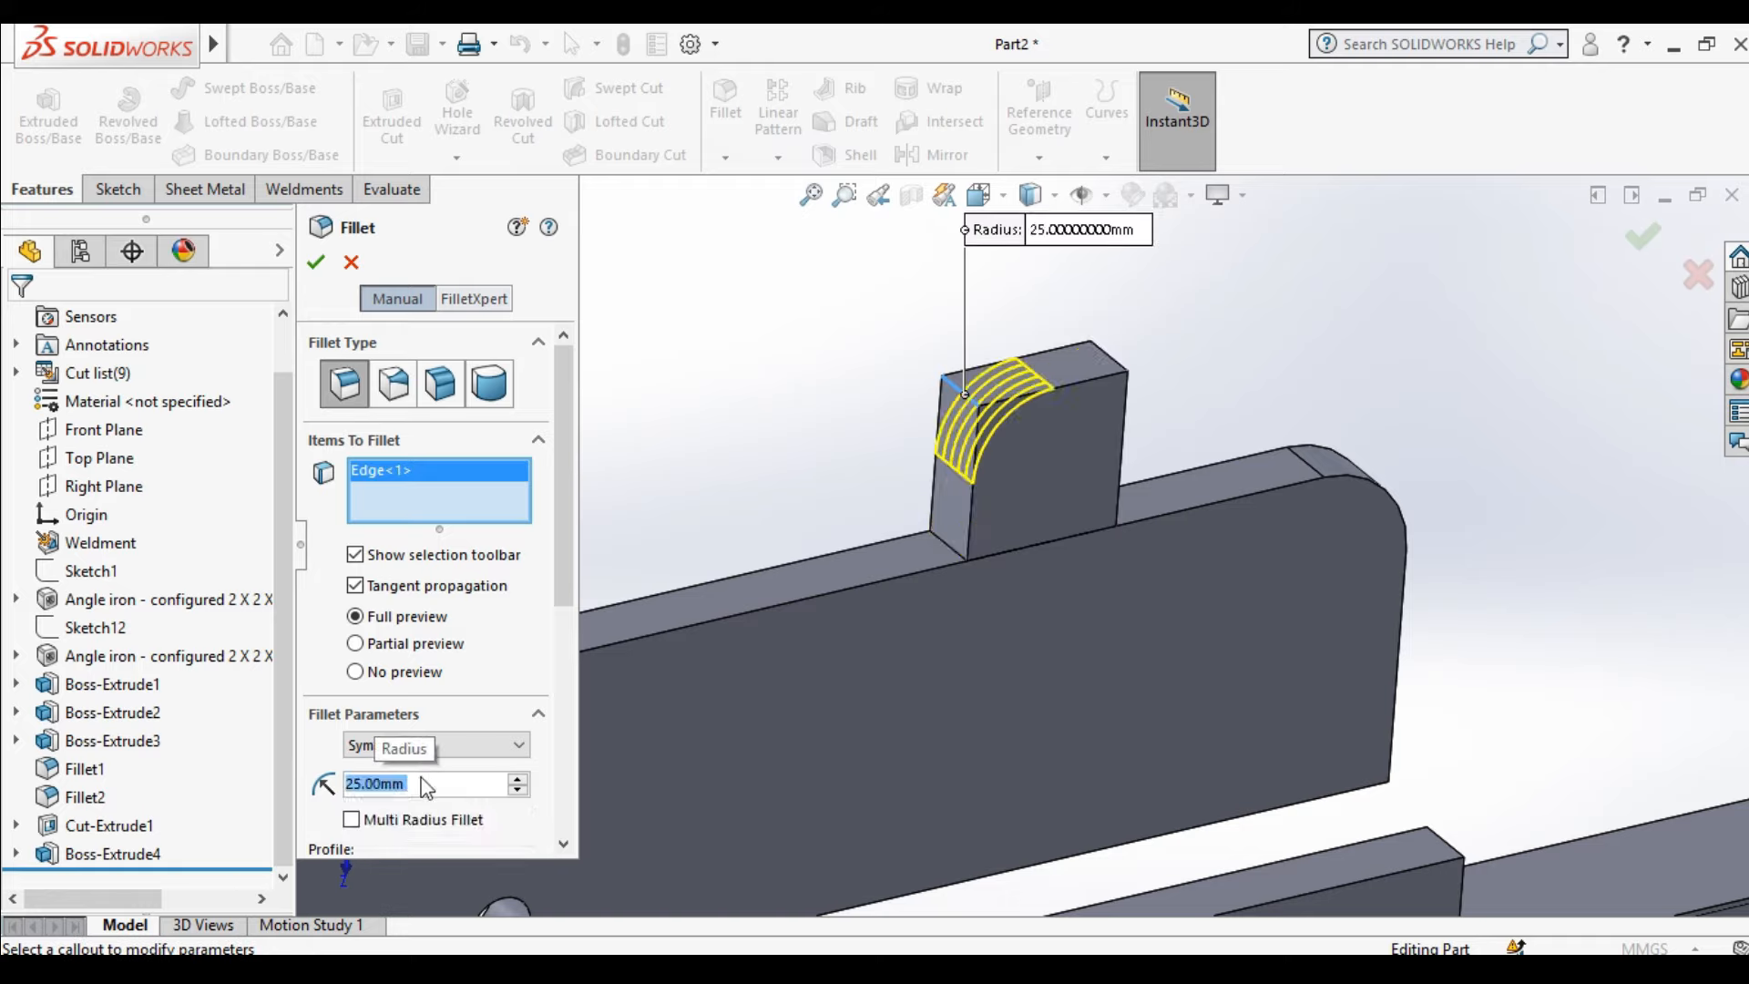
click(1115, 372)
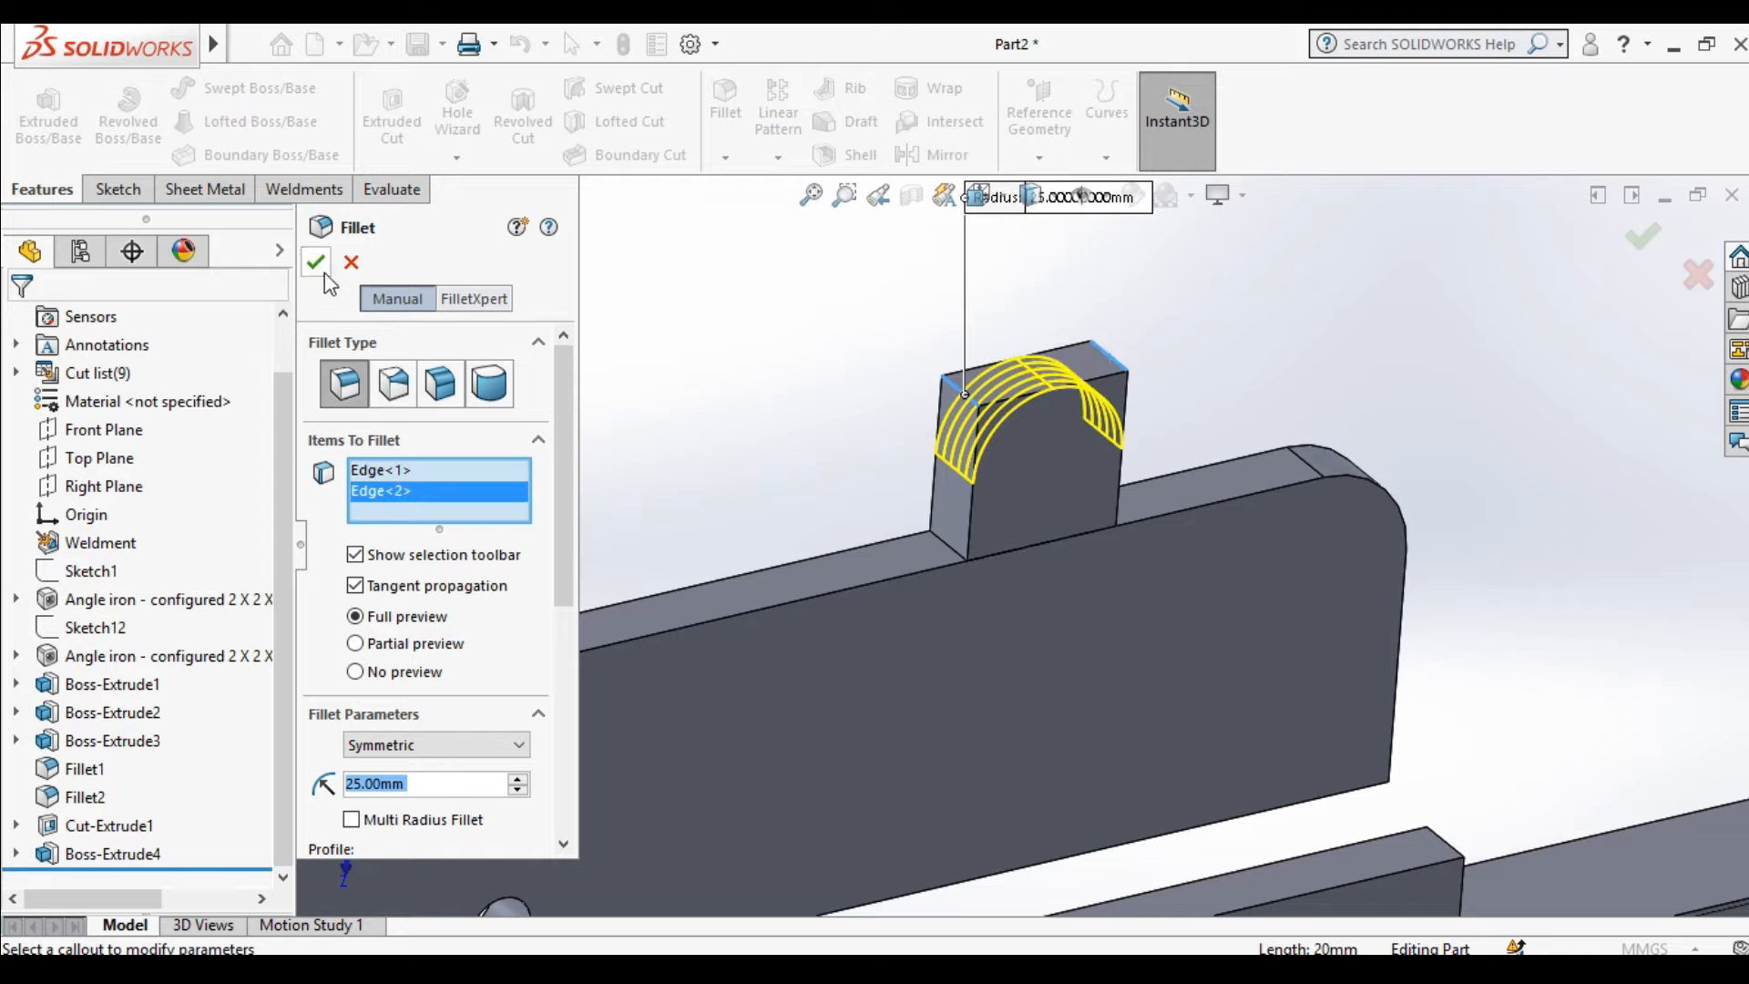
click(316, 264)
Sketch a circle about 25 mm in diameter on the lug's front face, centred on its rounded top's arc centre
click(1069, 493)
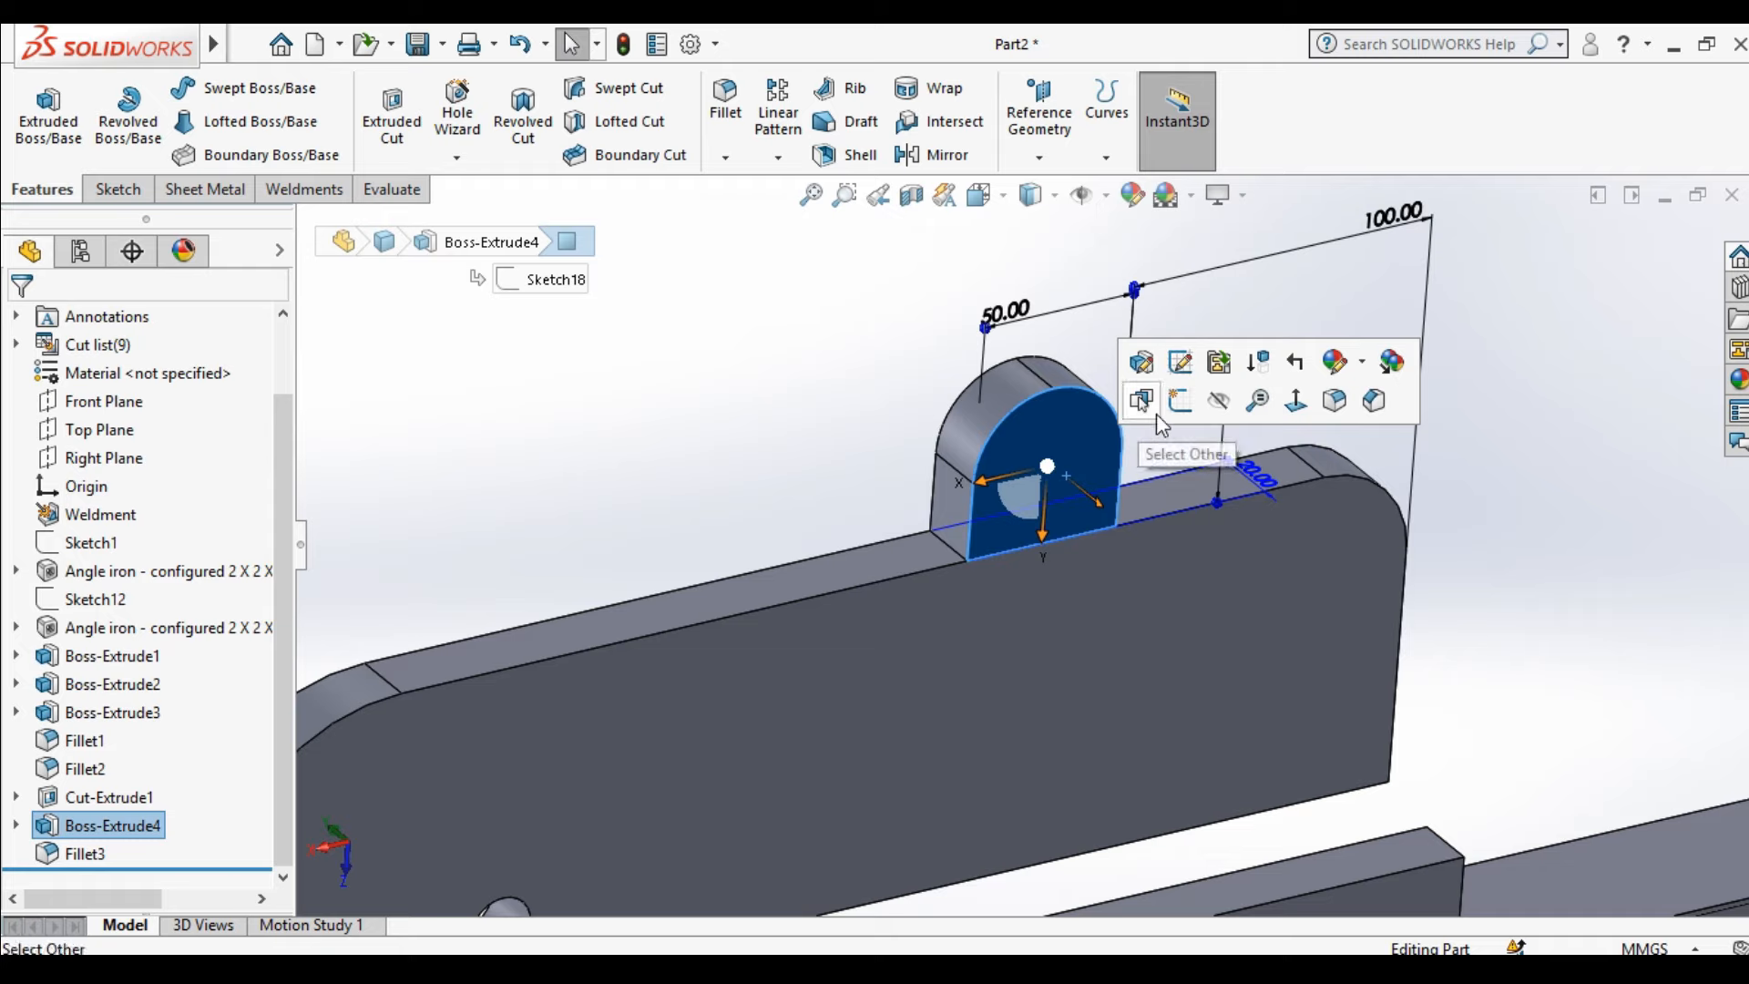
click(1180, 401)
click(986, 196)
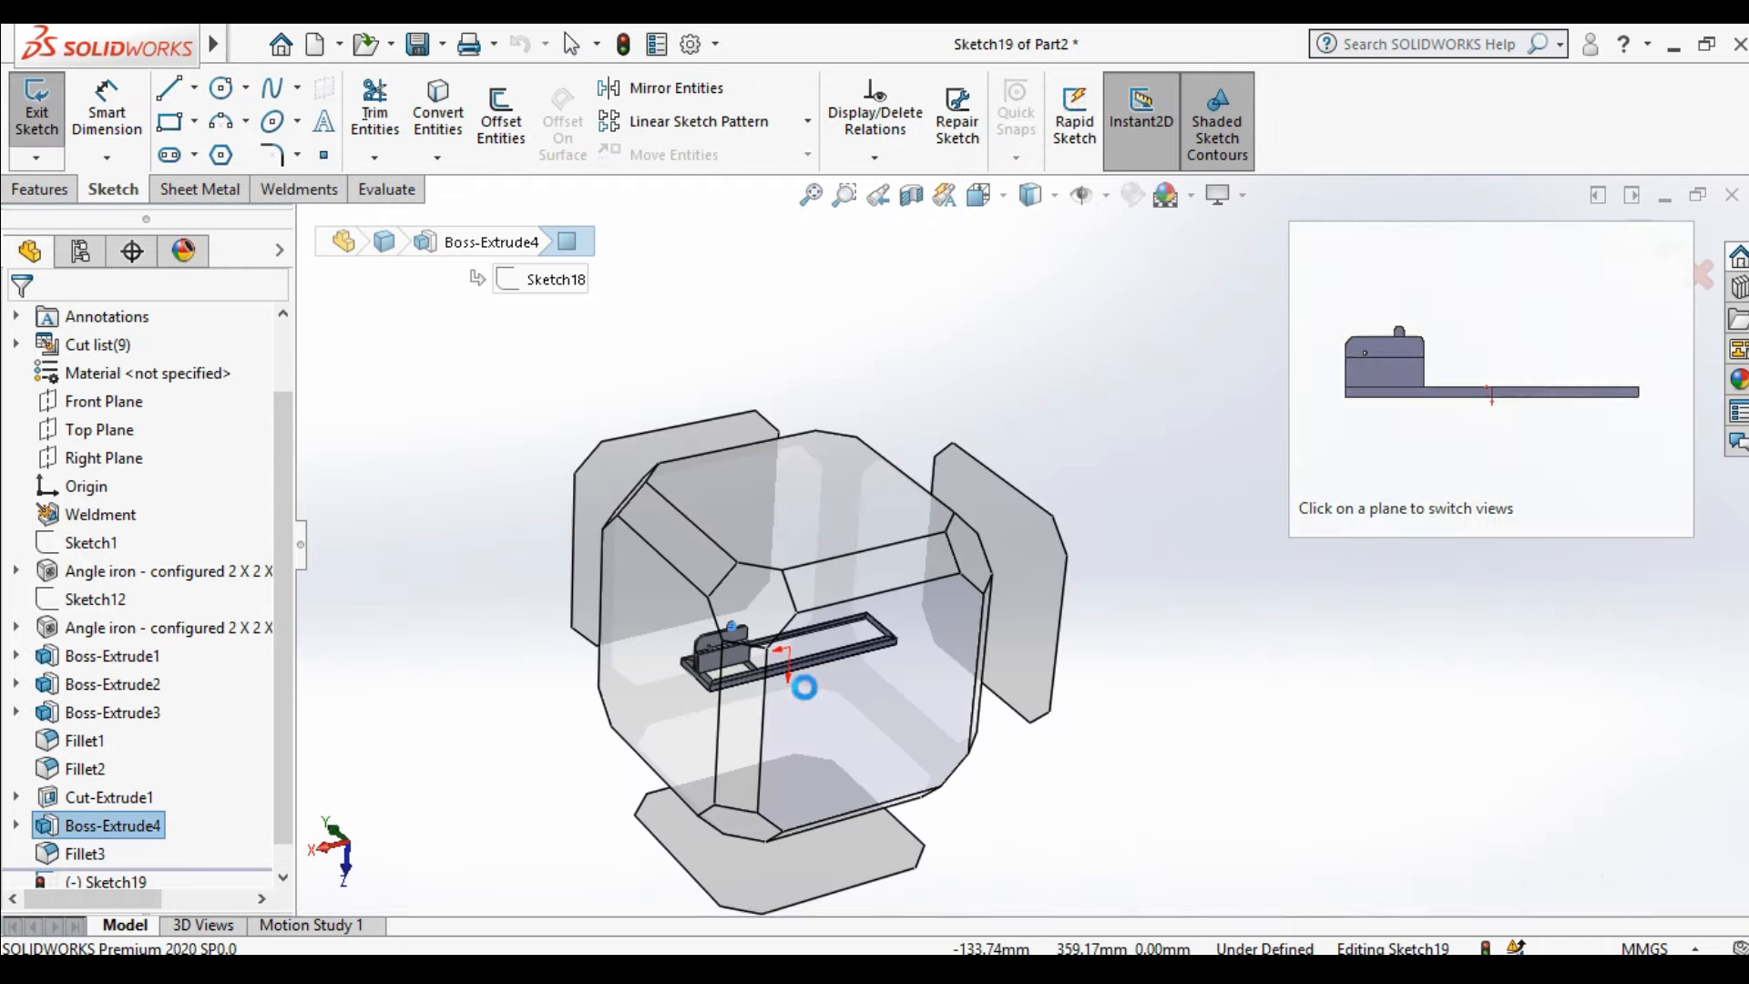
click(807, 687)
click(800, 408)
scroll(802, 466, down, 10)
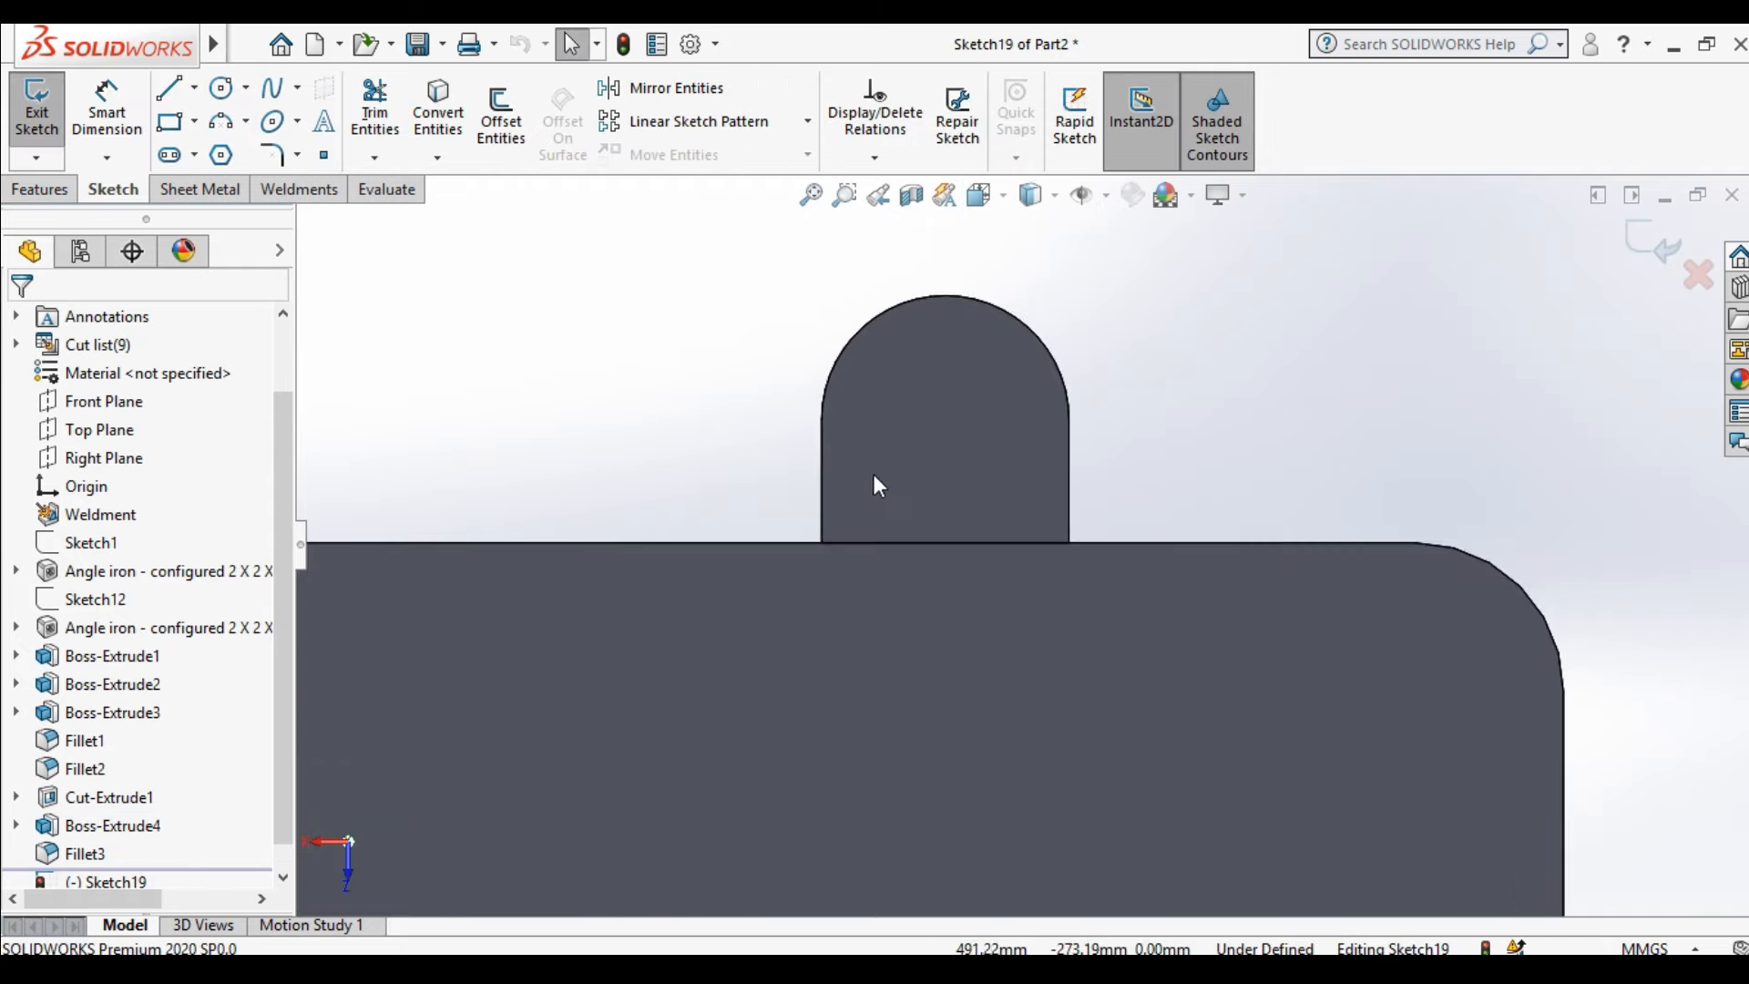
scroll(785, 442, down, 4)
click(221, 90)
scroll(1127, 288, up, 4)
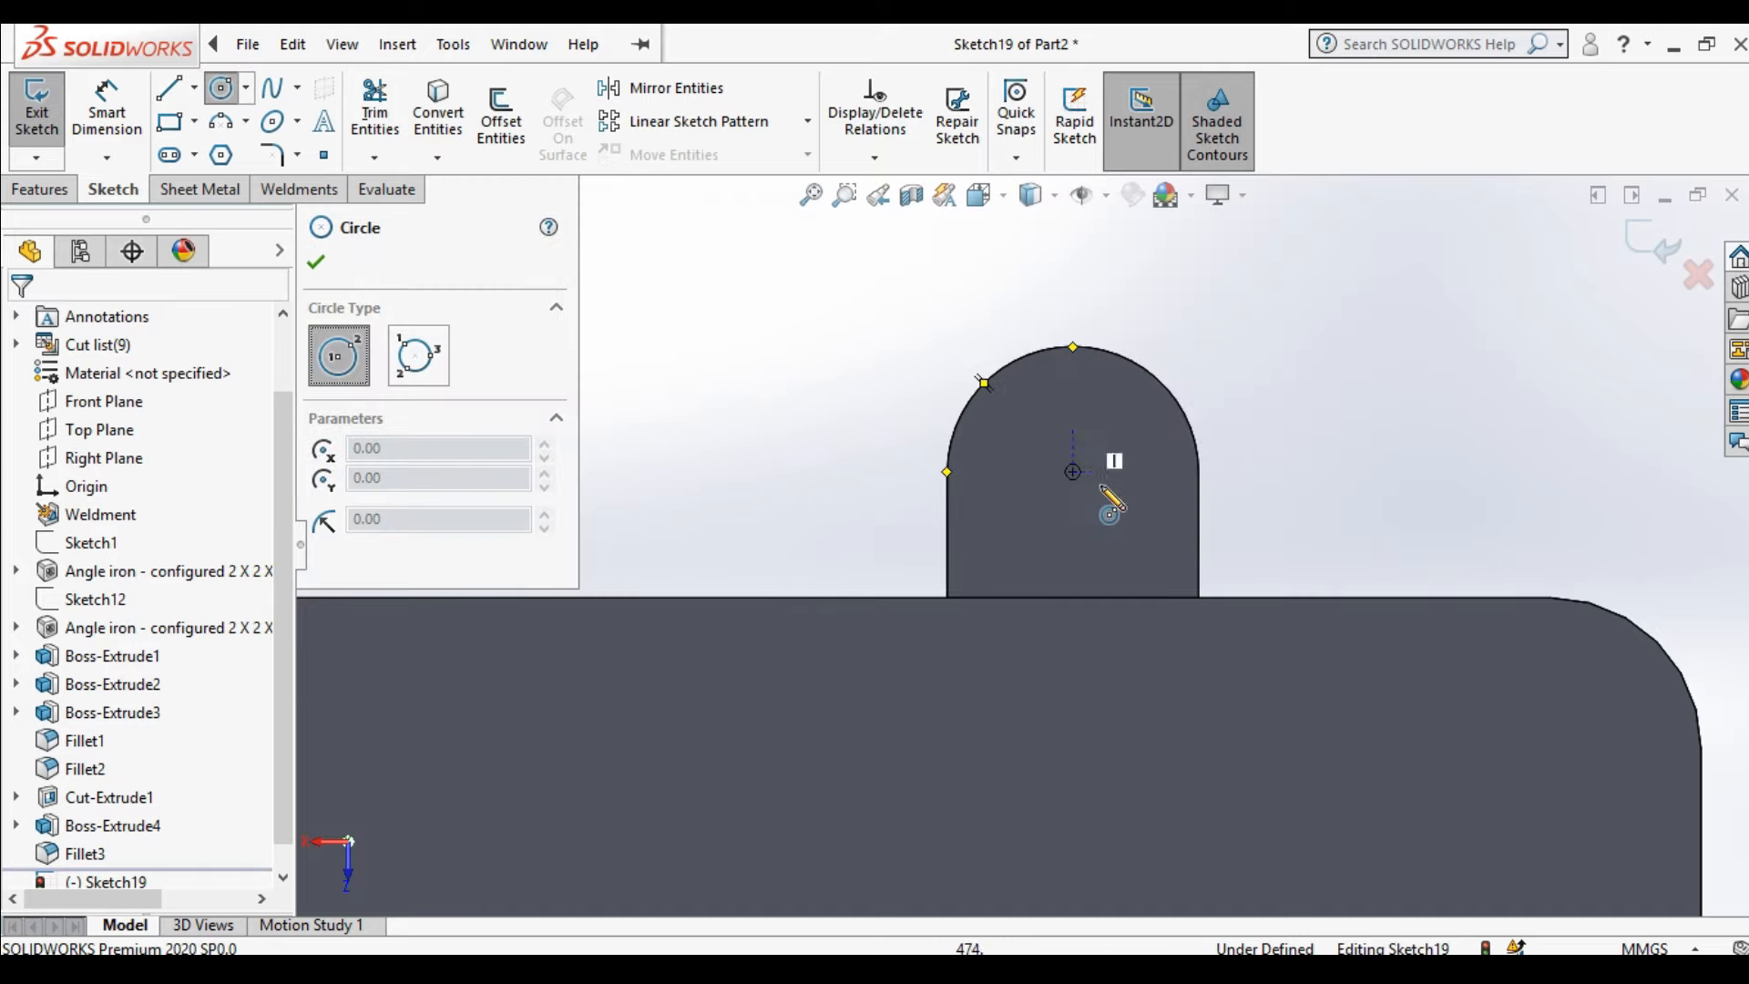
click(1073, 473)
click(1128, 504)
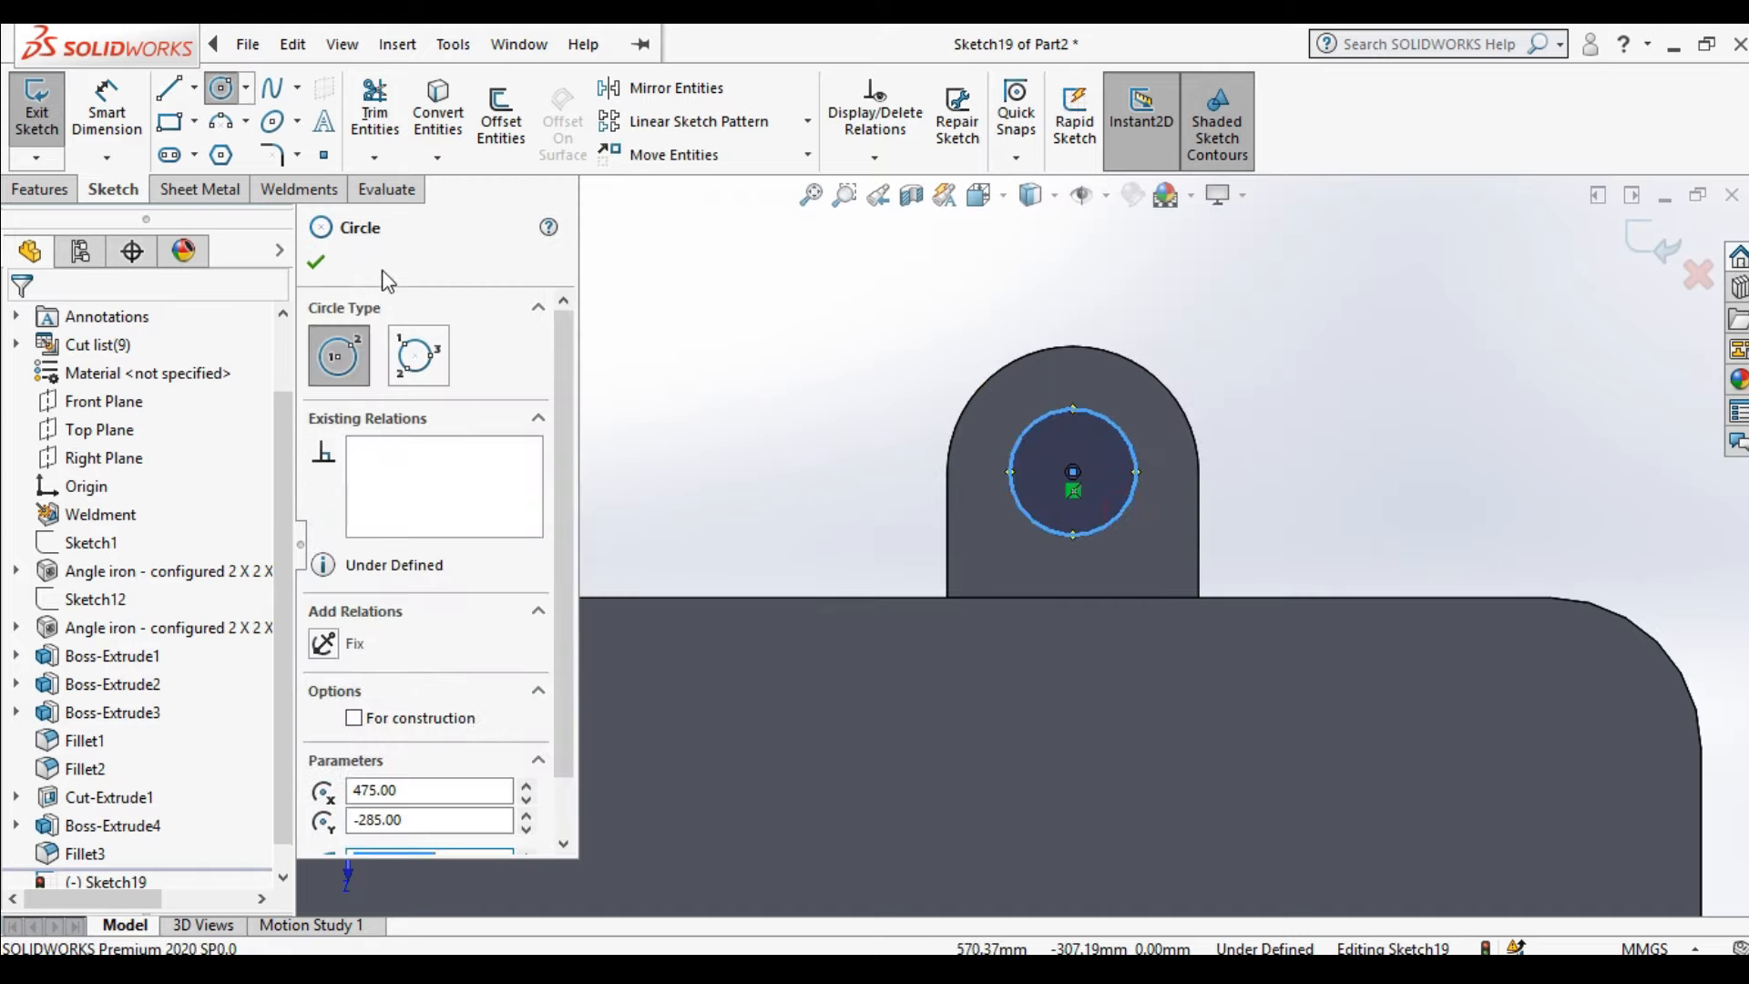
click(316, 262)
Dimension the diameter of the lug's circle as 20 mm
click(114, 123)
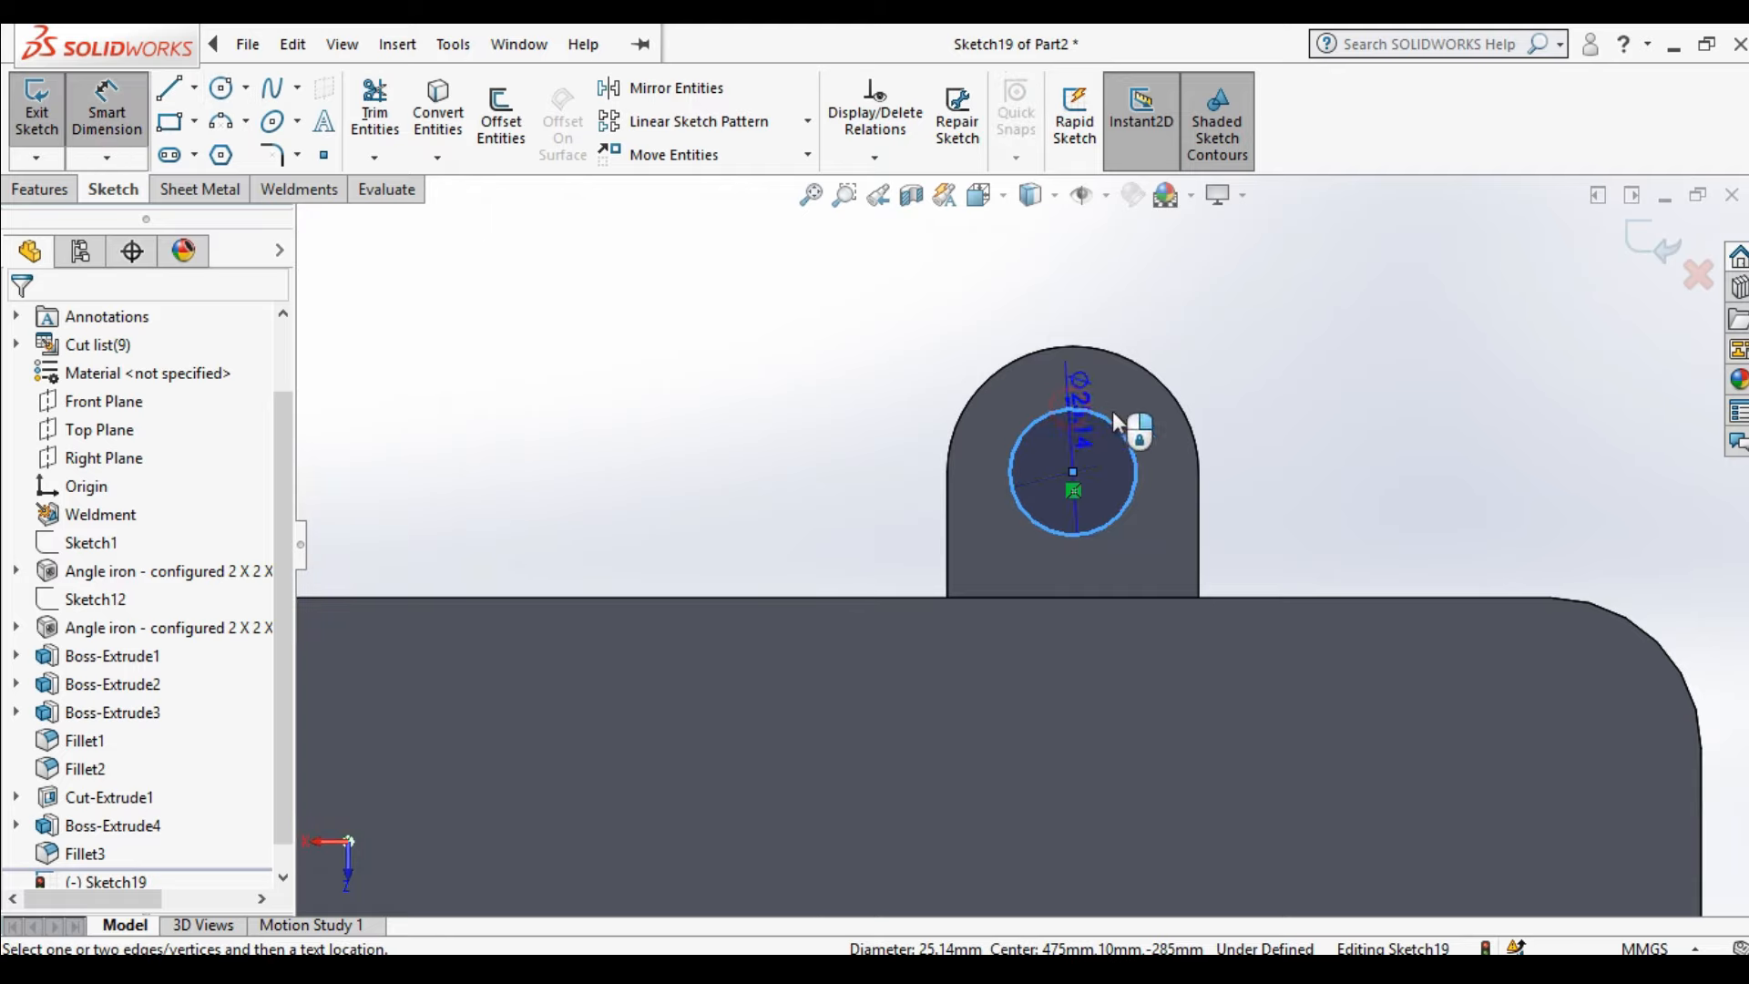
click(1133, 451)
click(1469, 411)
text(20)
key(Return)
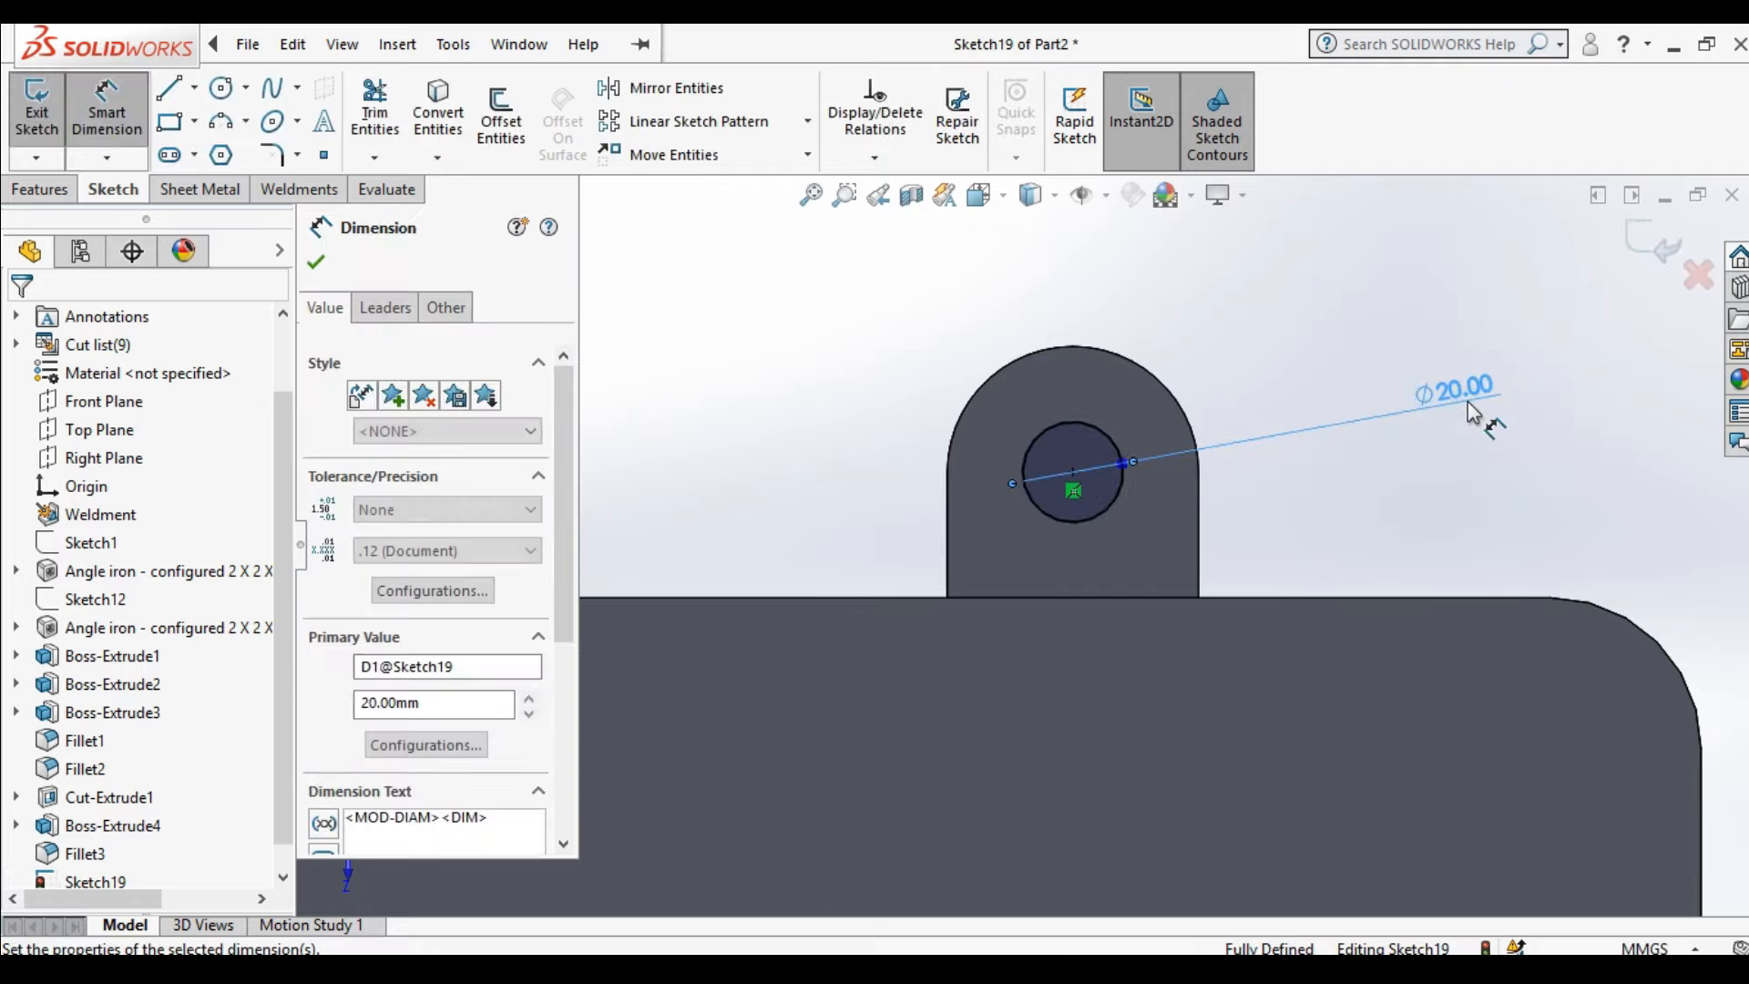
click(316, 265)
Cut-extrude the lug's circle 20 mm blind to make a hole through the lug
click(42, 189)
click(391, 119)
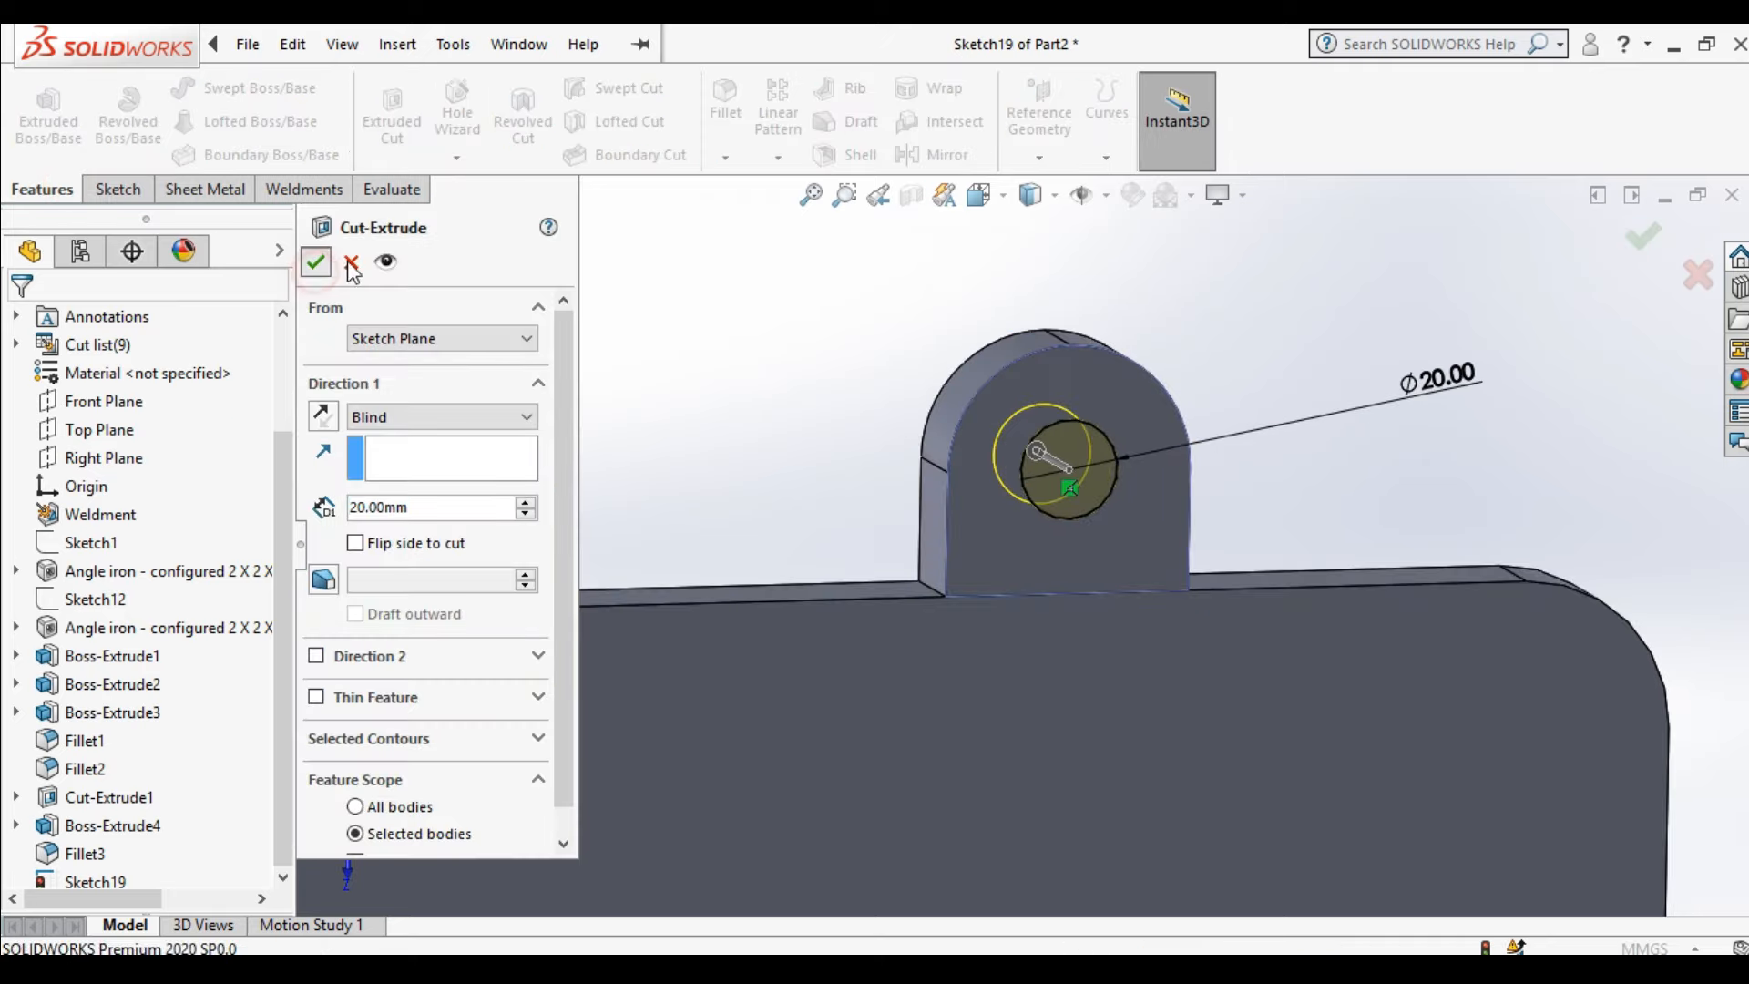
click(317, 263)
middle_drag(656, 429, 1068, 650)
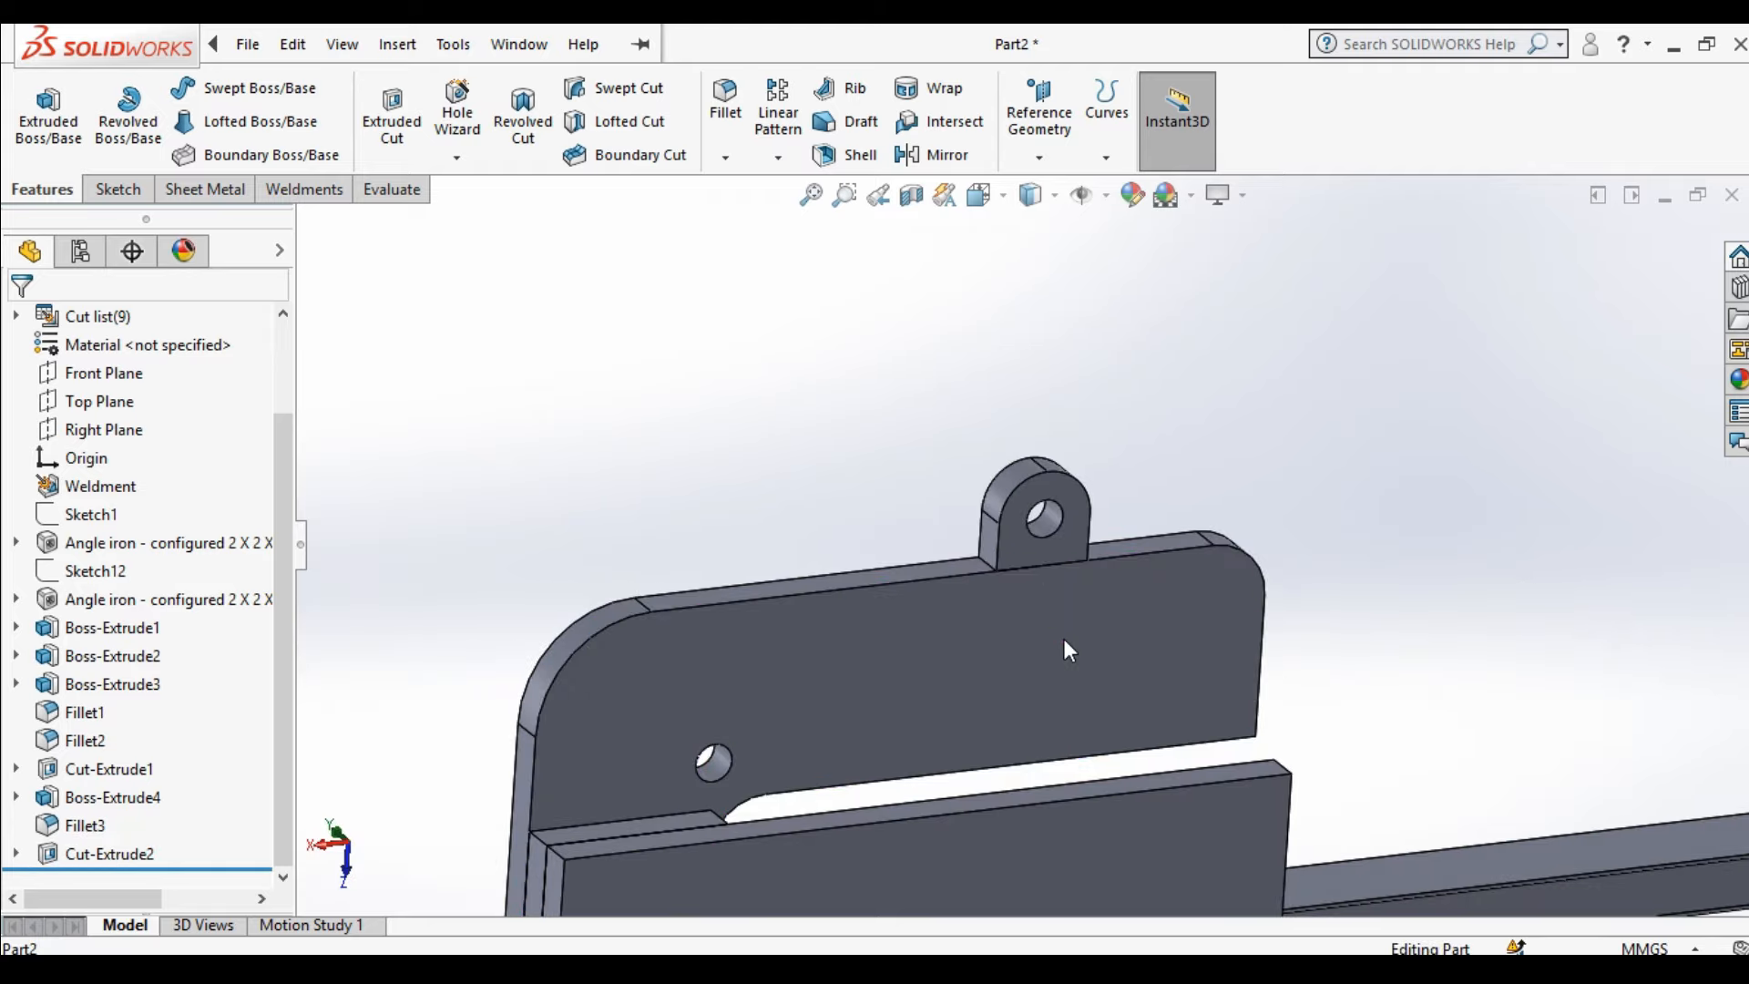
Sketch a circle about 22 mm in diameter on the front rectangular plate's face, near its upper corner beneath the side plate's open end
scroll(1126, 558, up, 4)
scroll(1106, 557, down, 2)
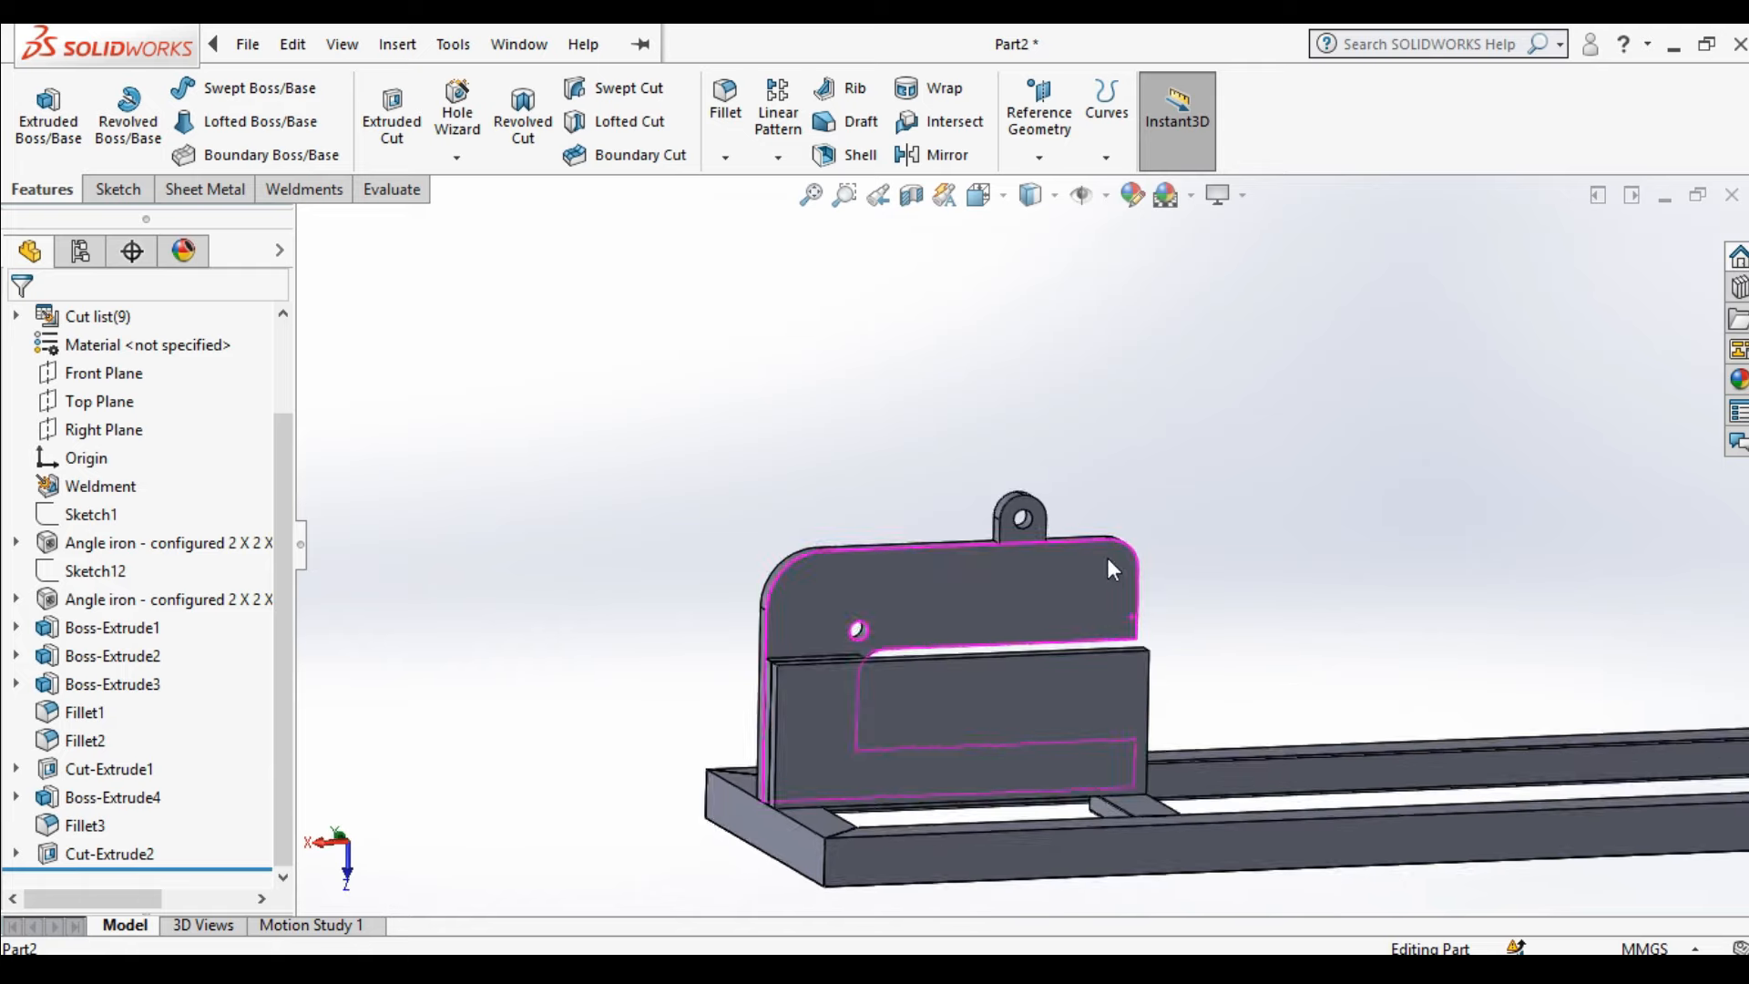
click(1031, 709)
click(1138, 639)
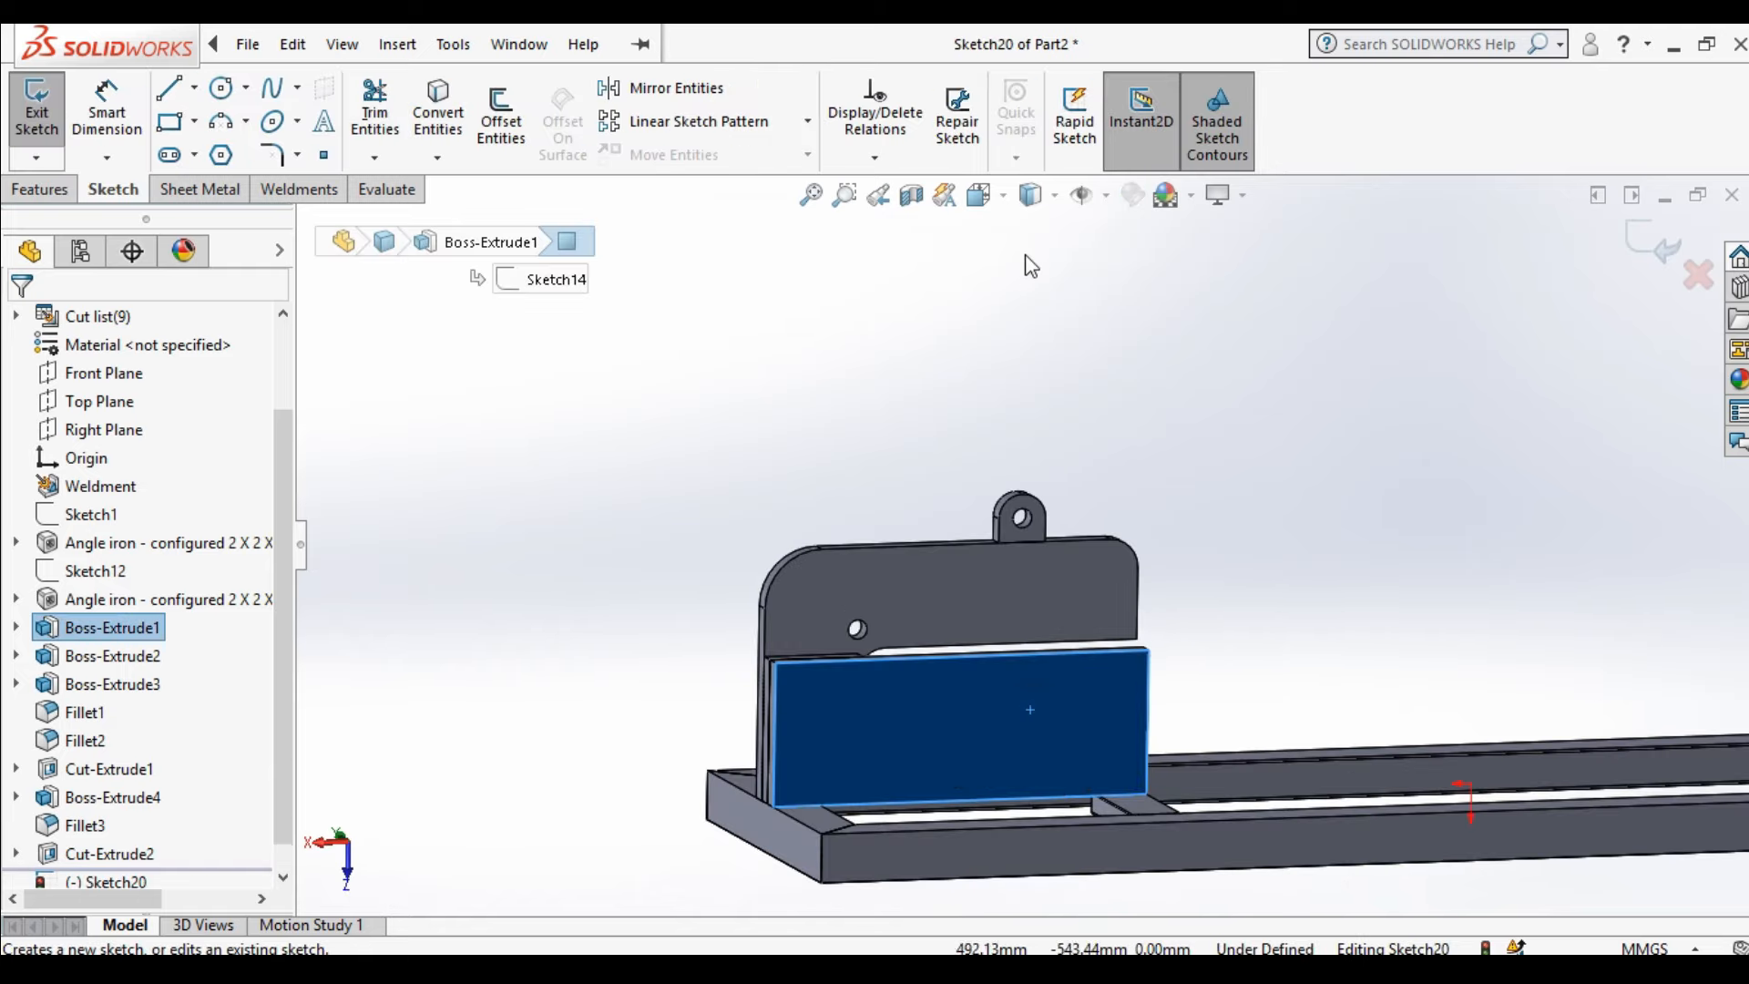
click(997, 194)
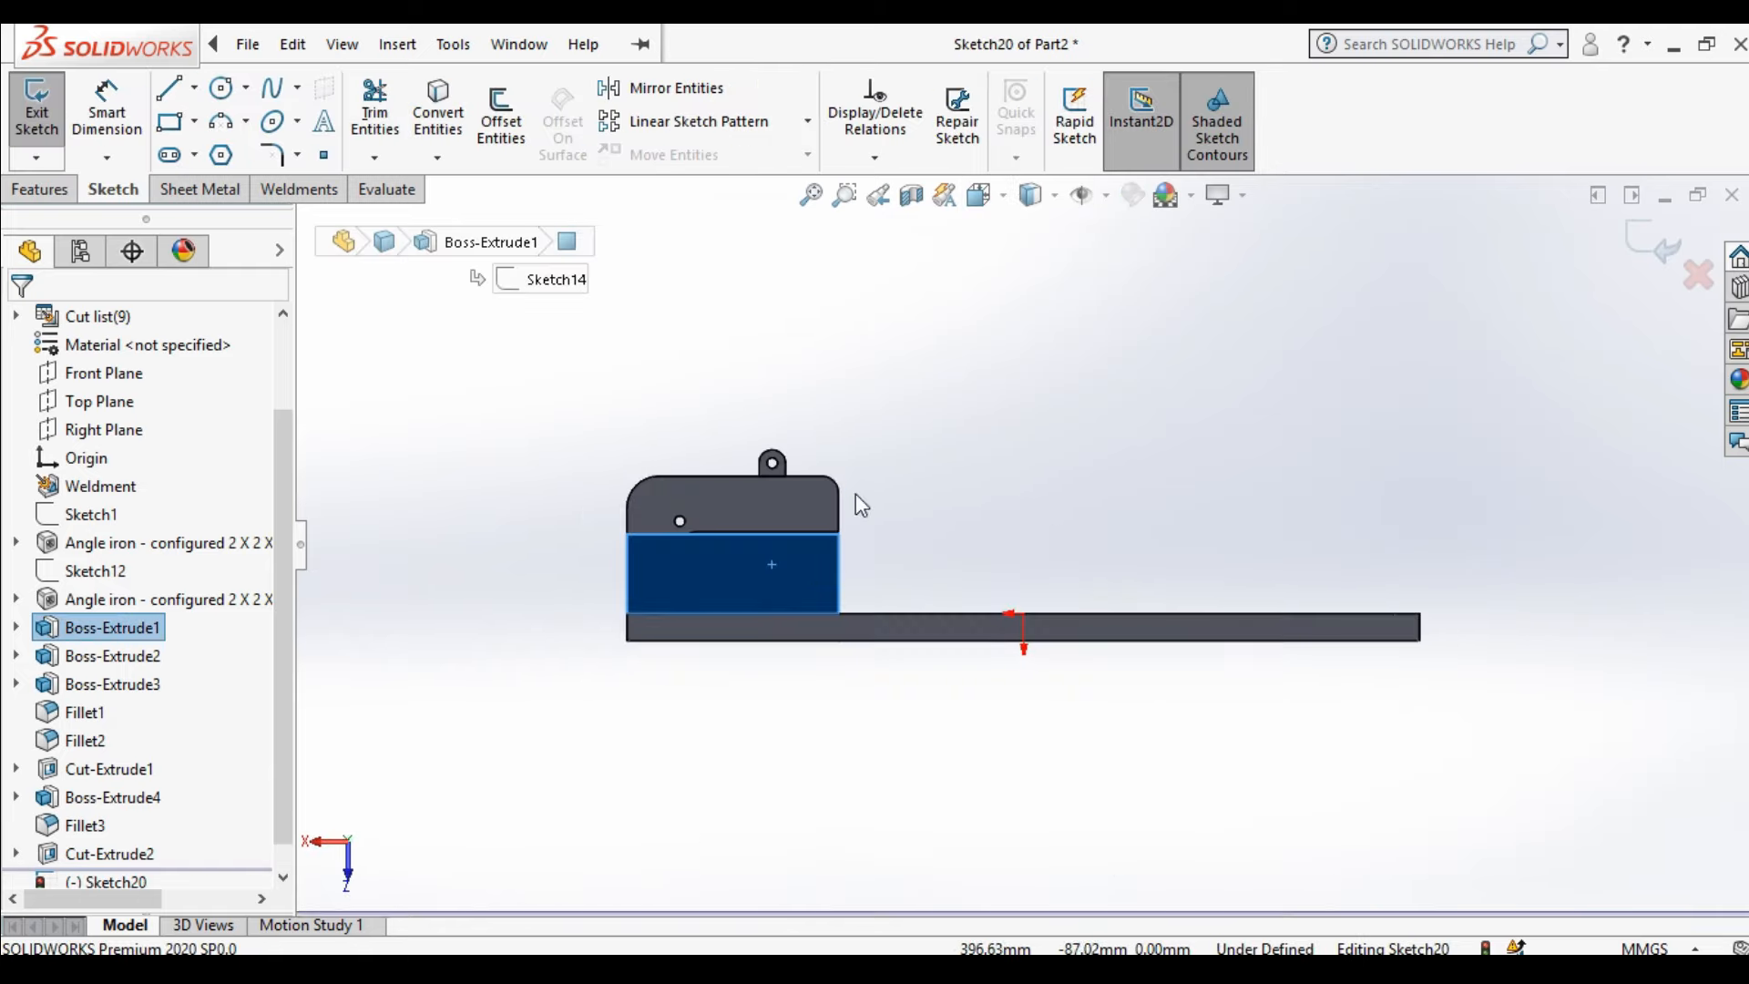
scroll(844, 549, down, 5)
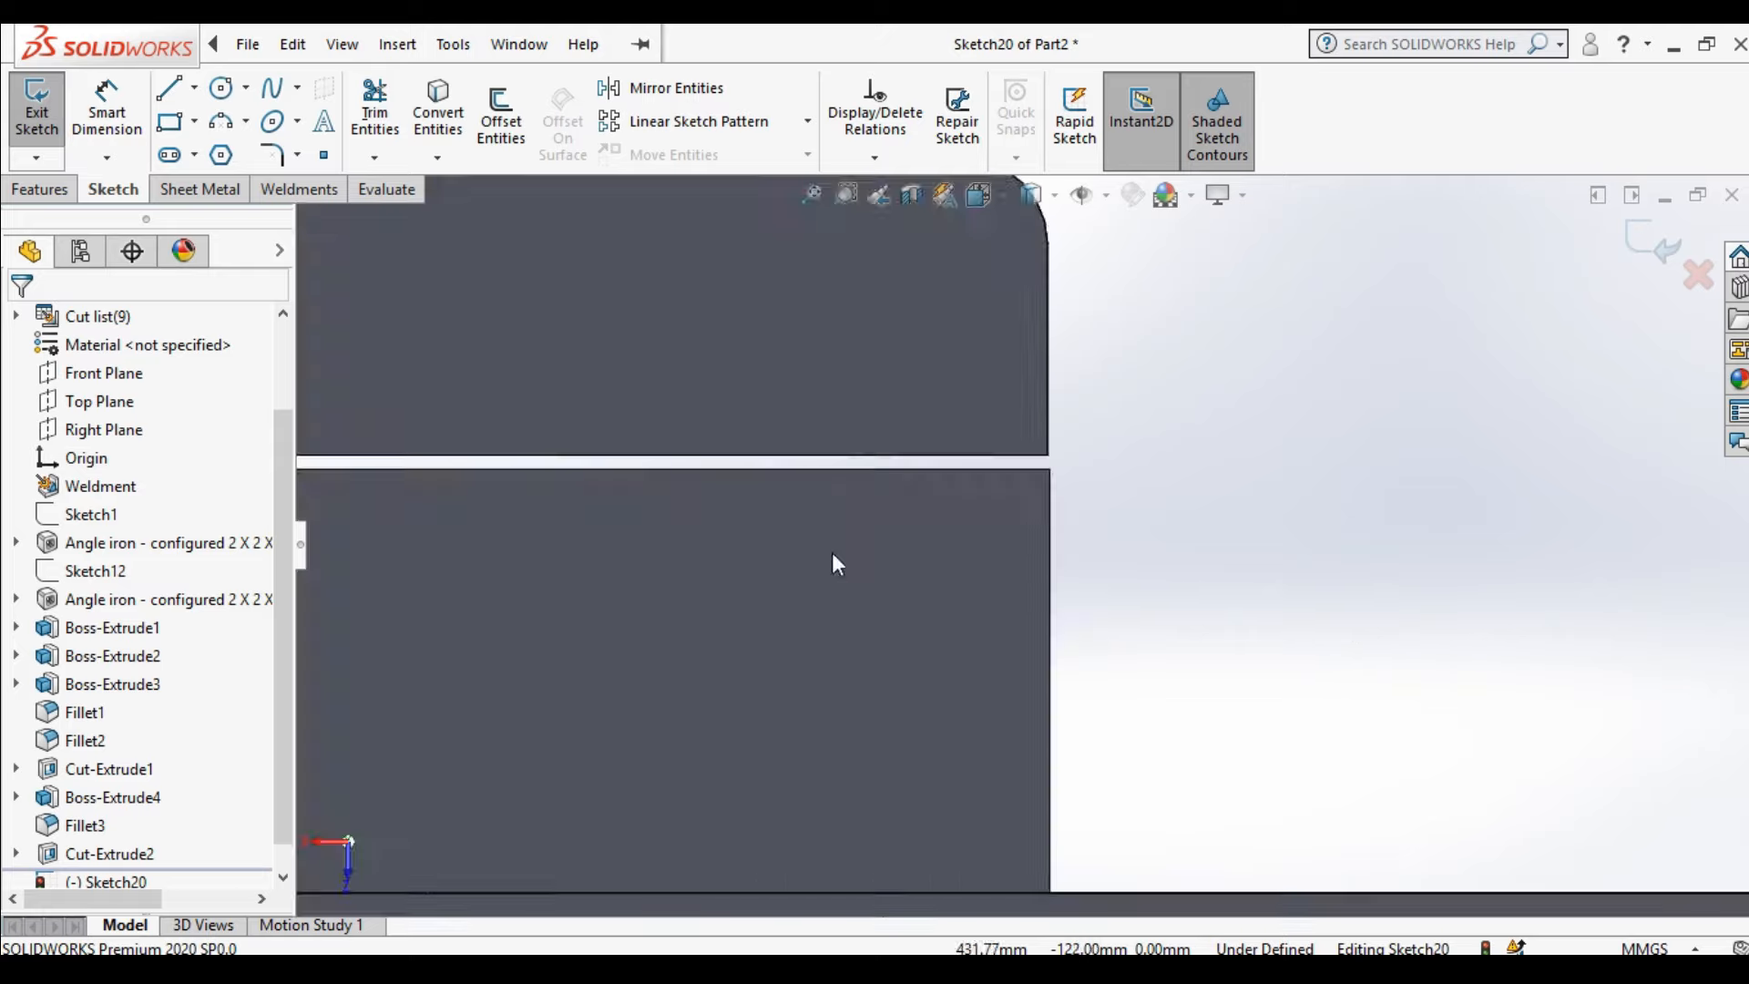
click(221, 88)
click(971, 528)
click(999, 549)
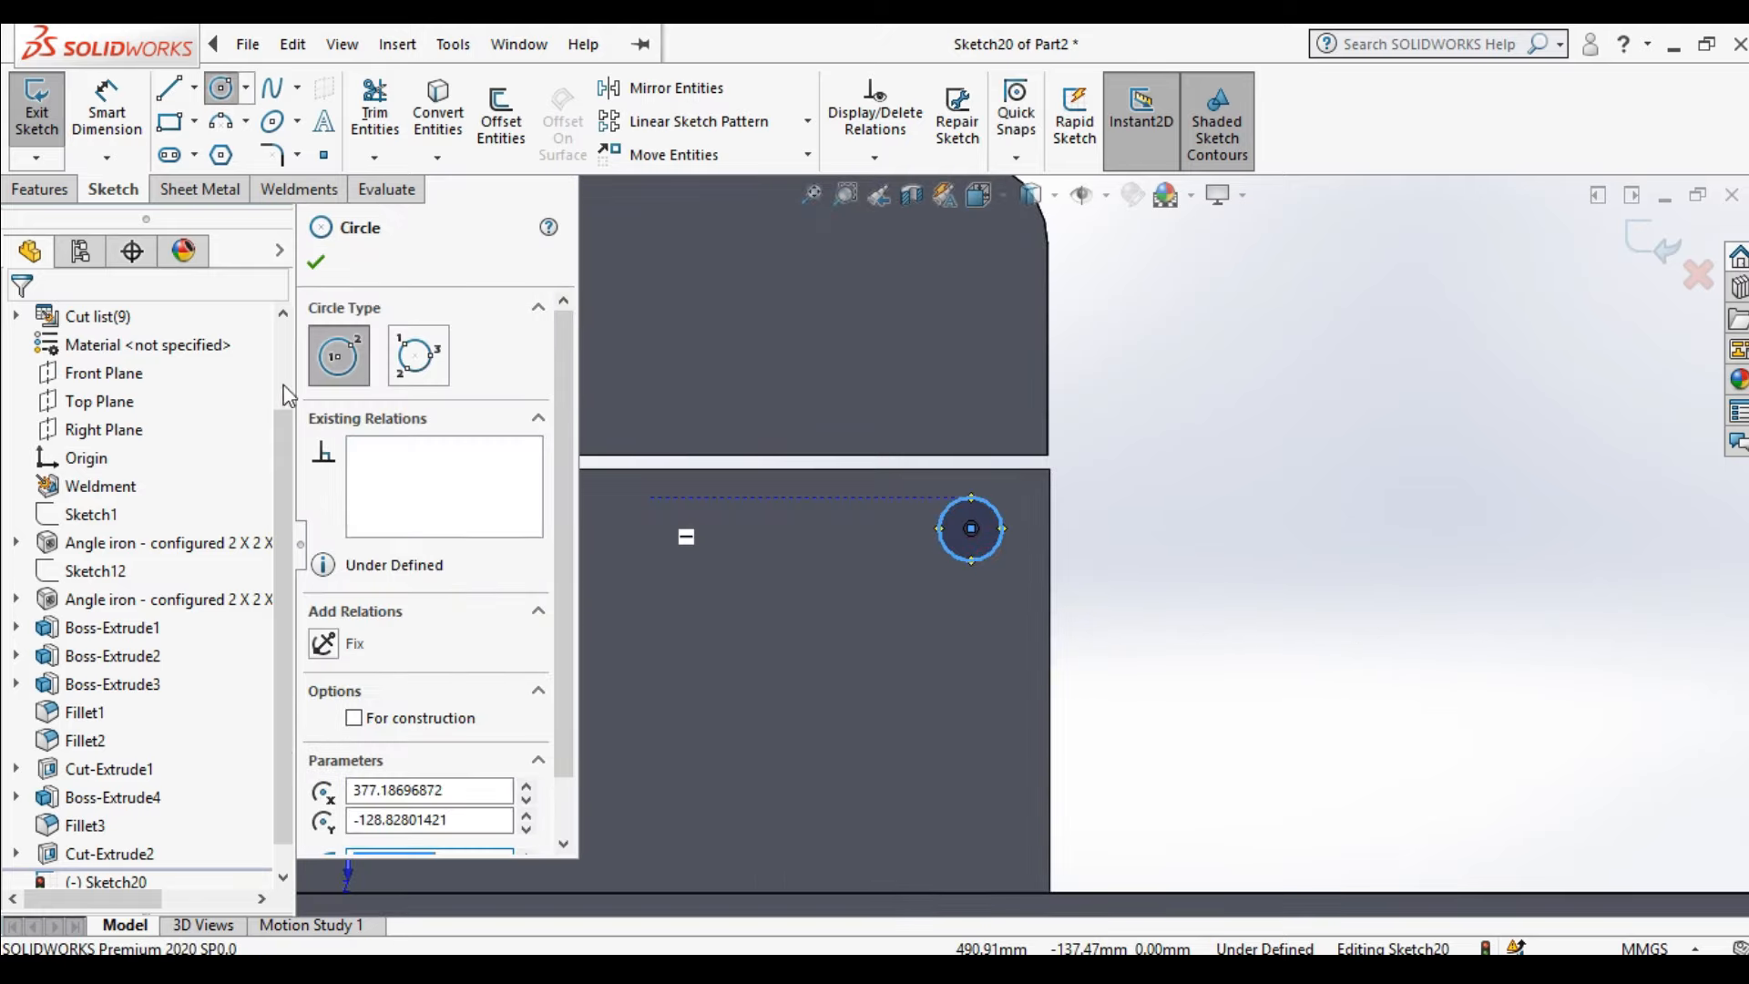
click(317, 264)
Dimension the diameter of the front plate's circle as 8 mm
click(107, 109)
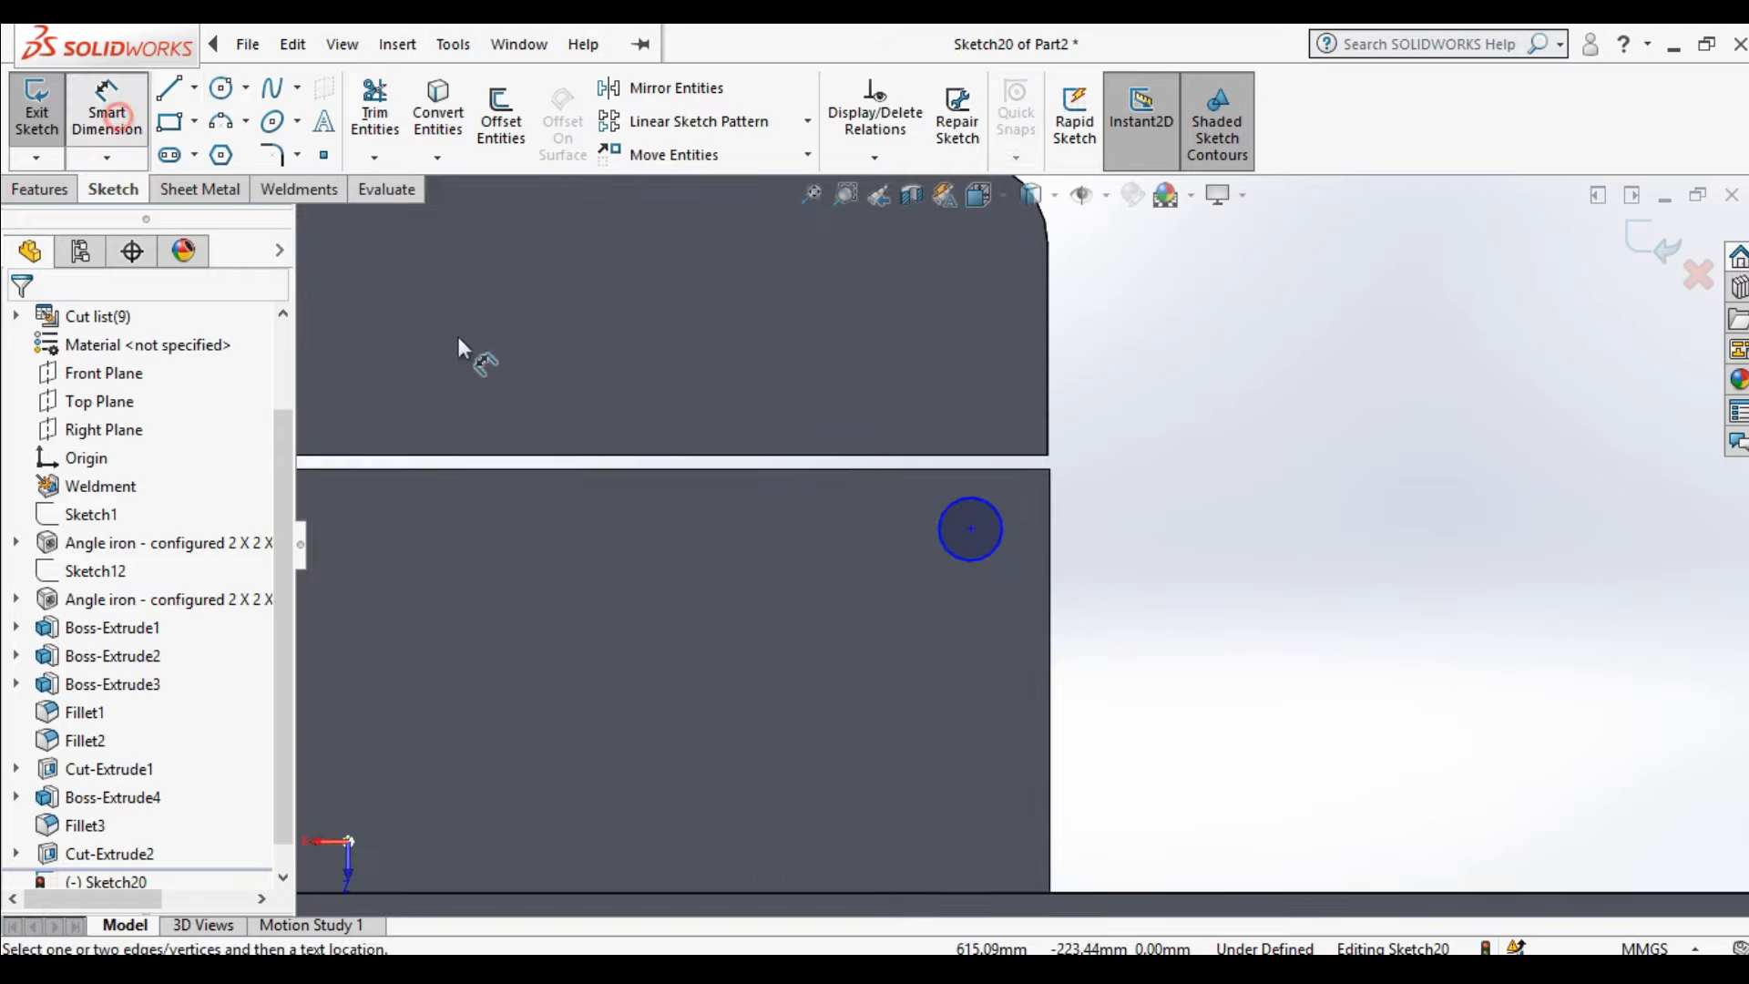
click(990, 504)
click(1266, 448)
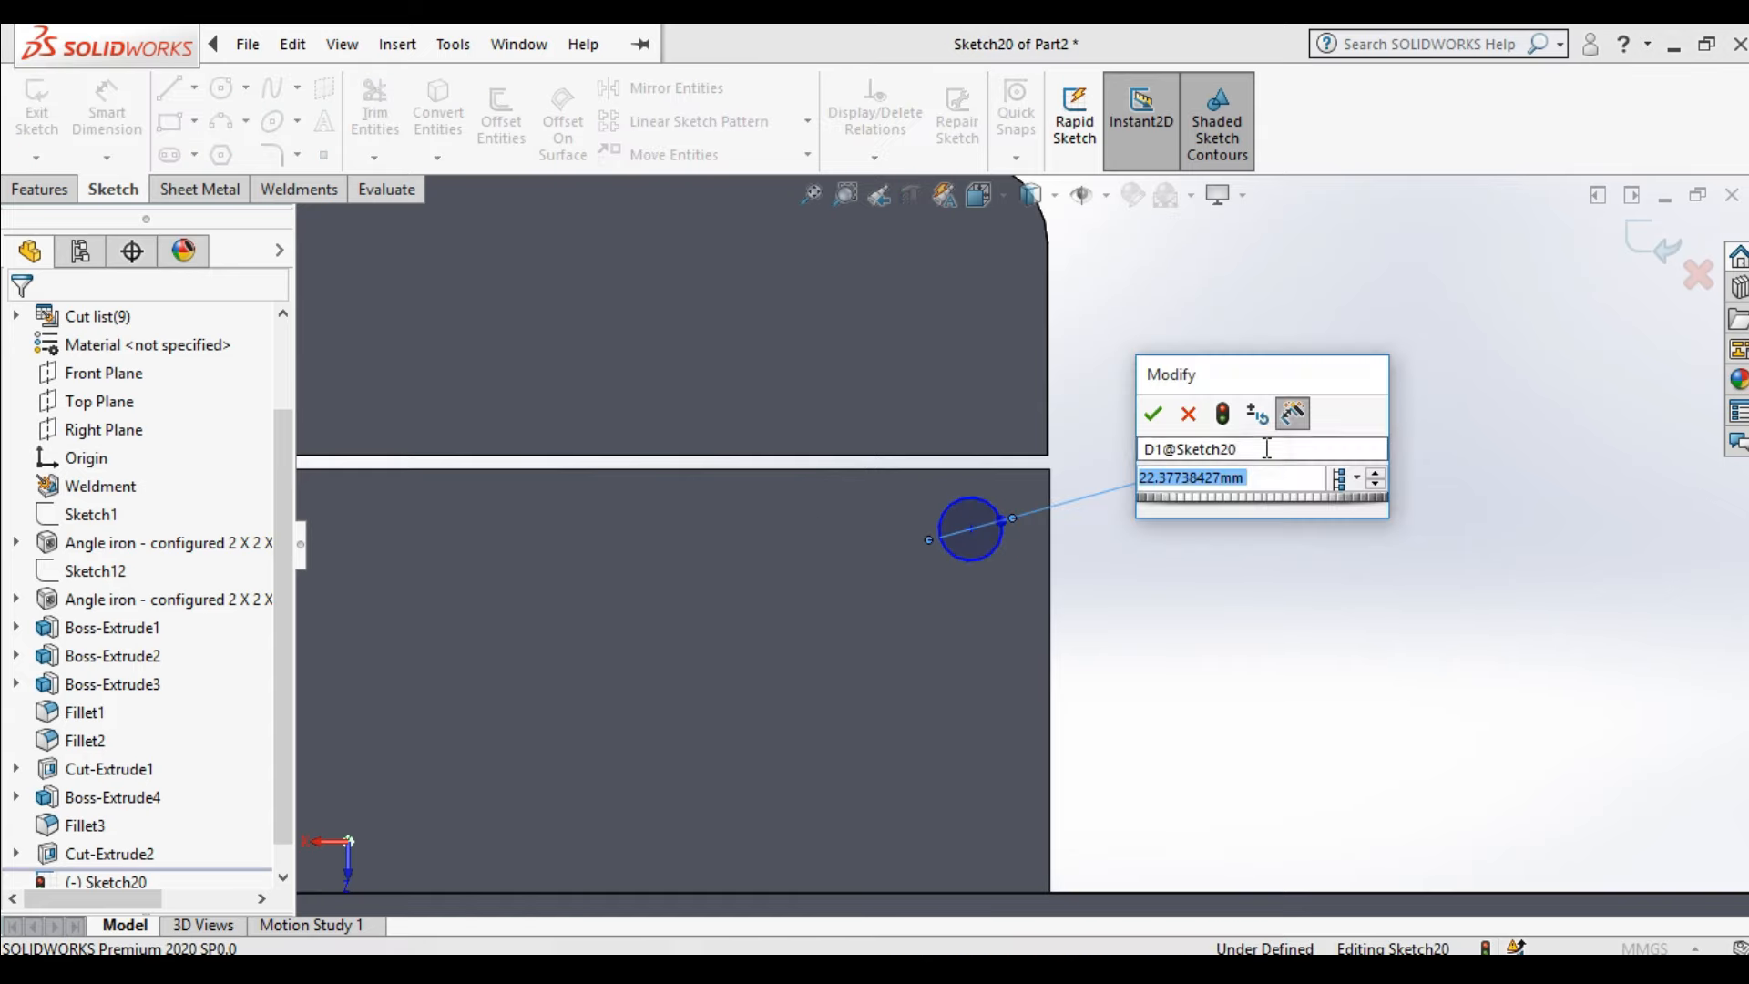
text(8)
key(Return)
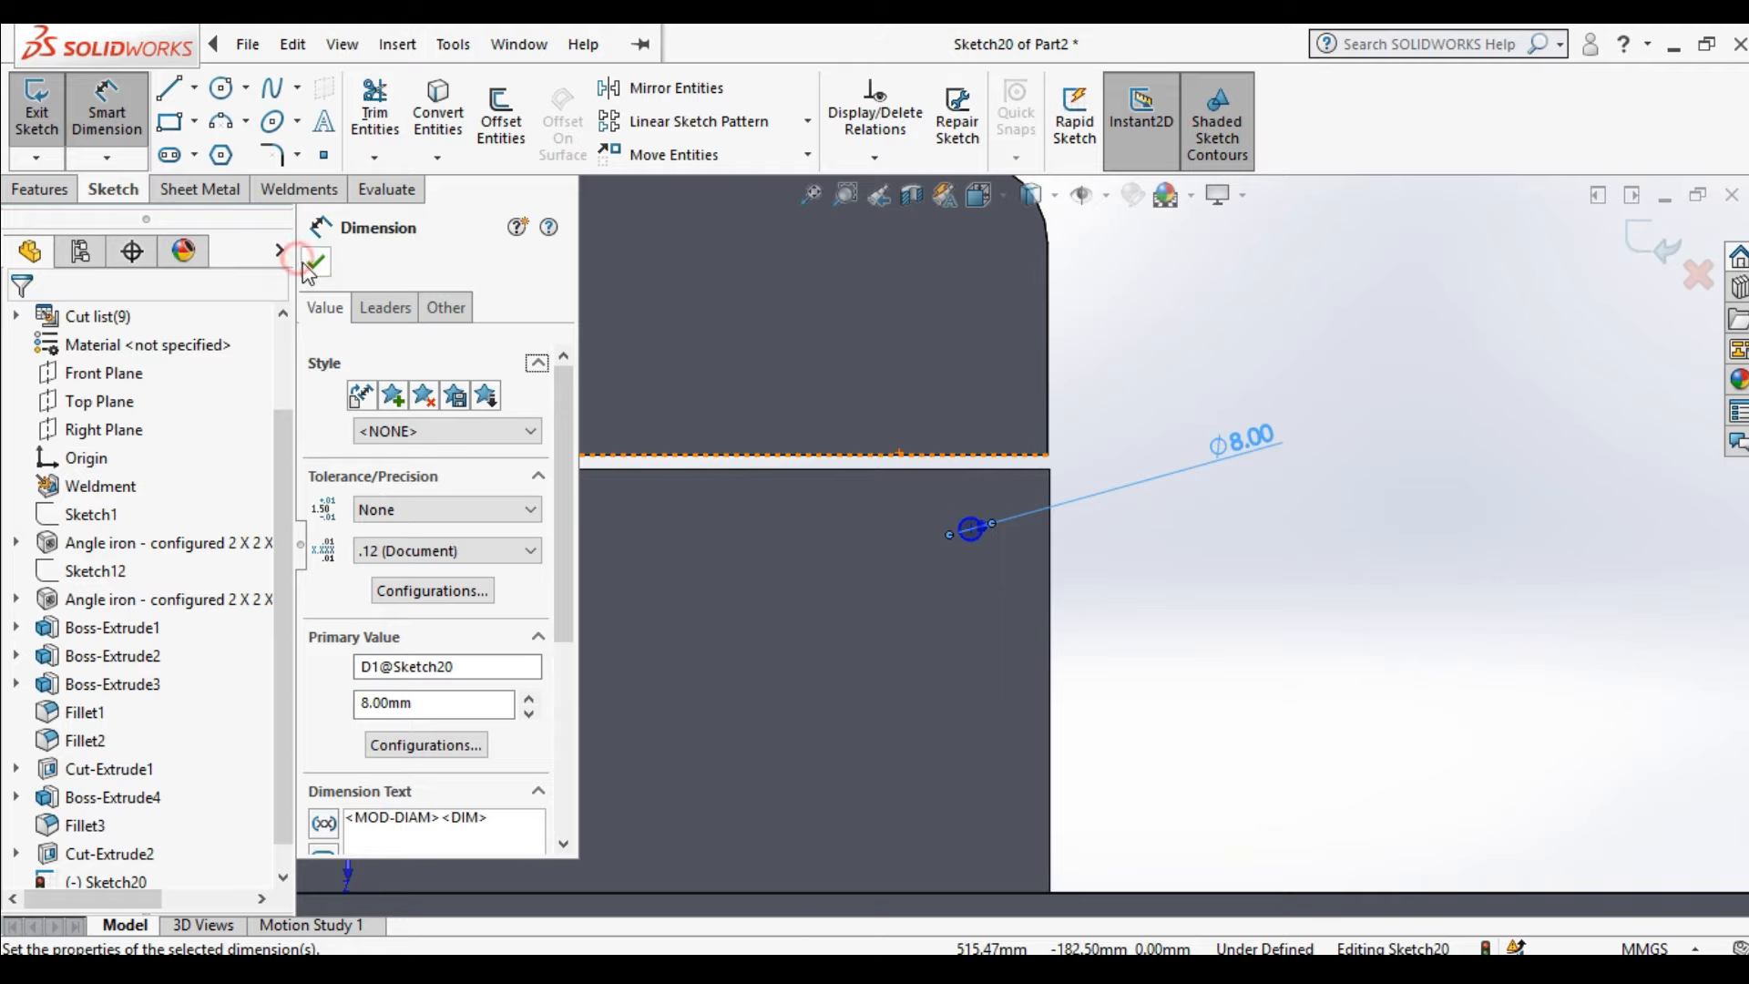
click(313, 264)
Dimension the circle's centre 25 mm from the front plate's nearest vertical edge
scroll(975, 469, down, 5)
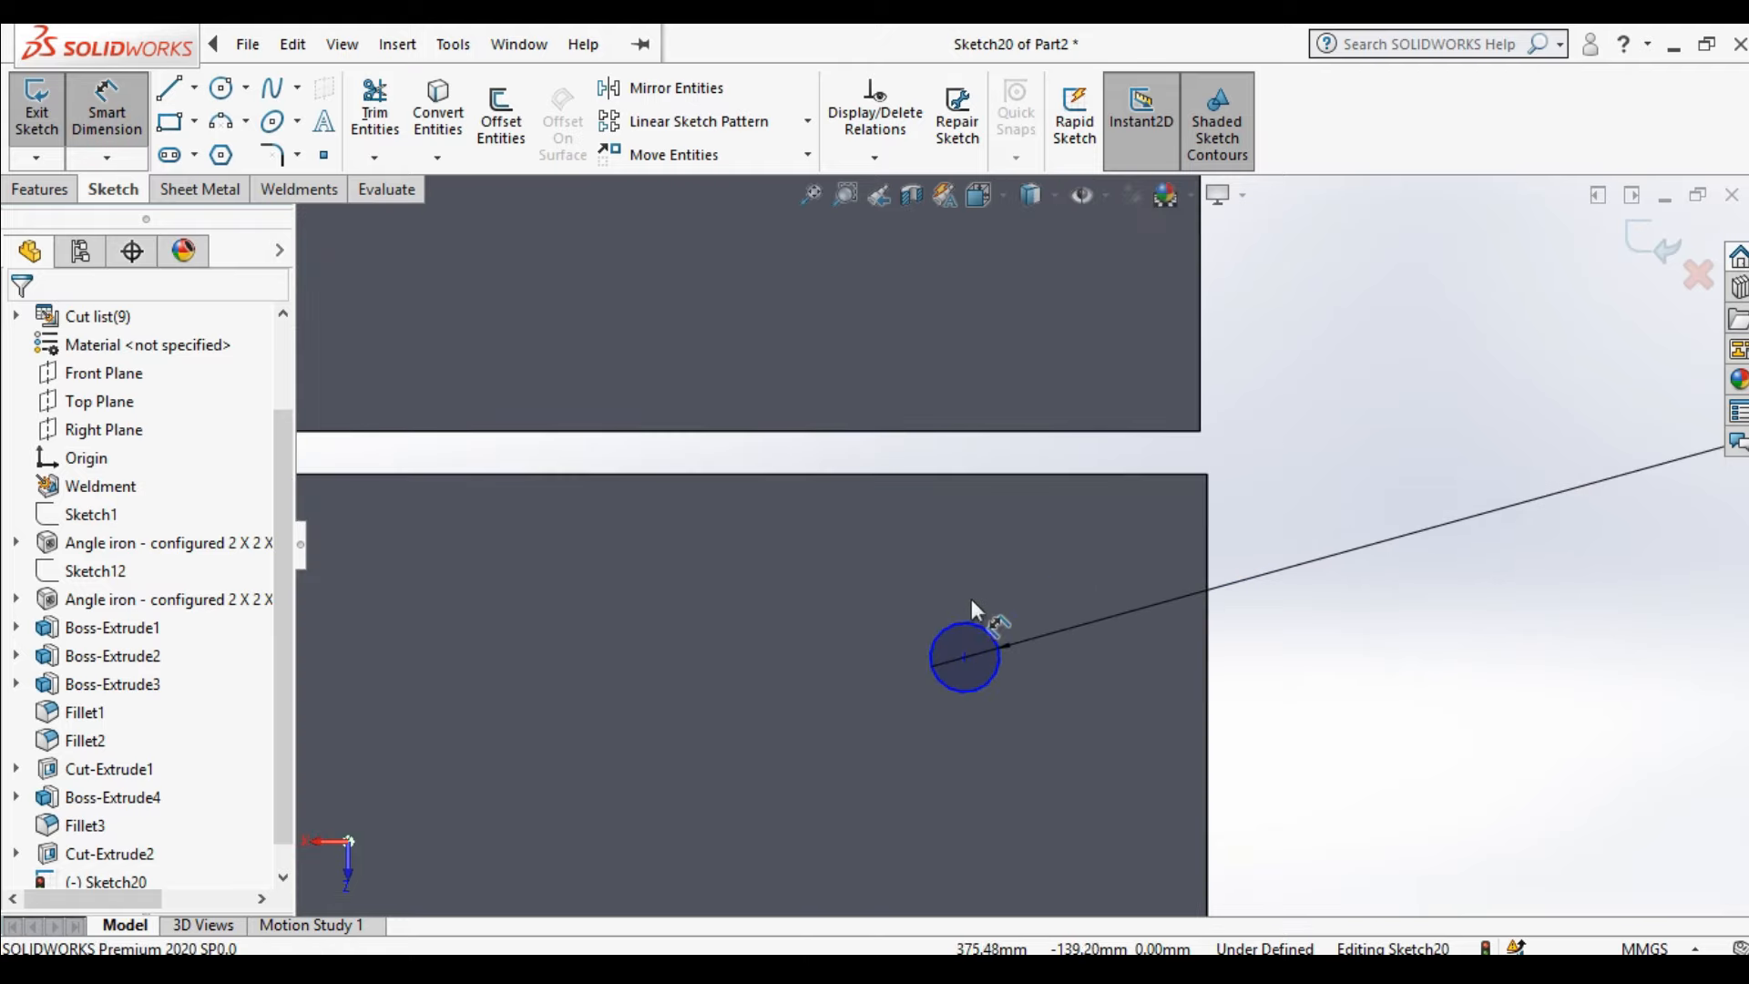
click(965, 657)
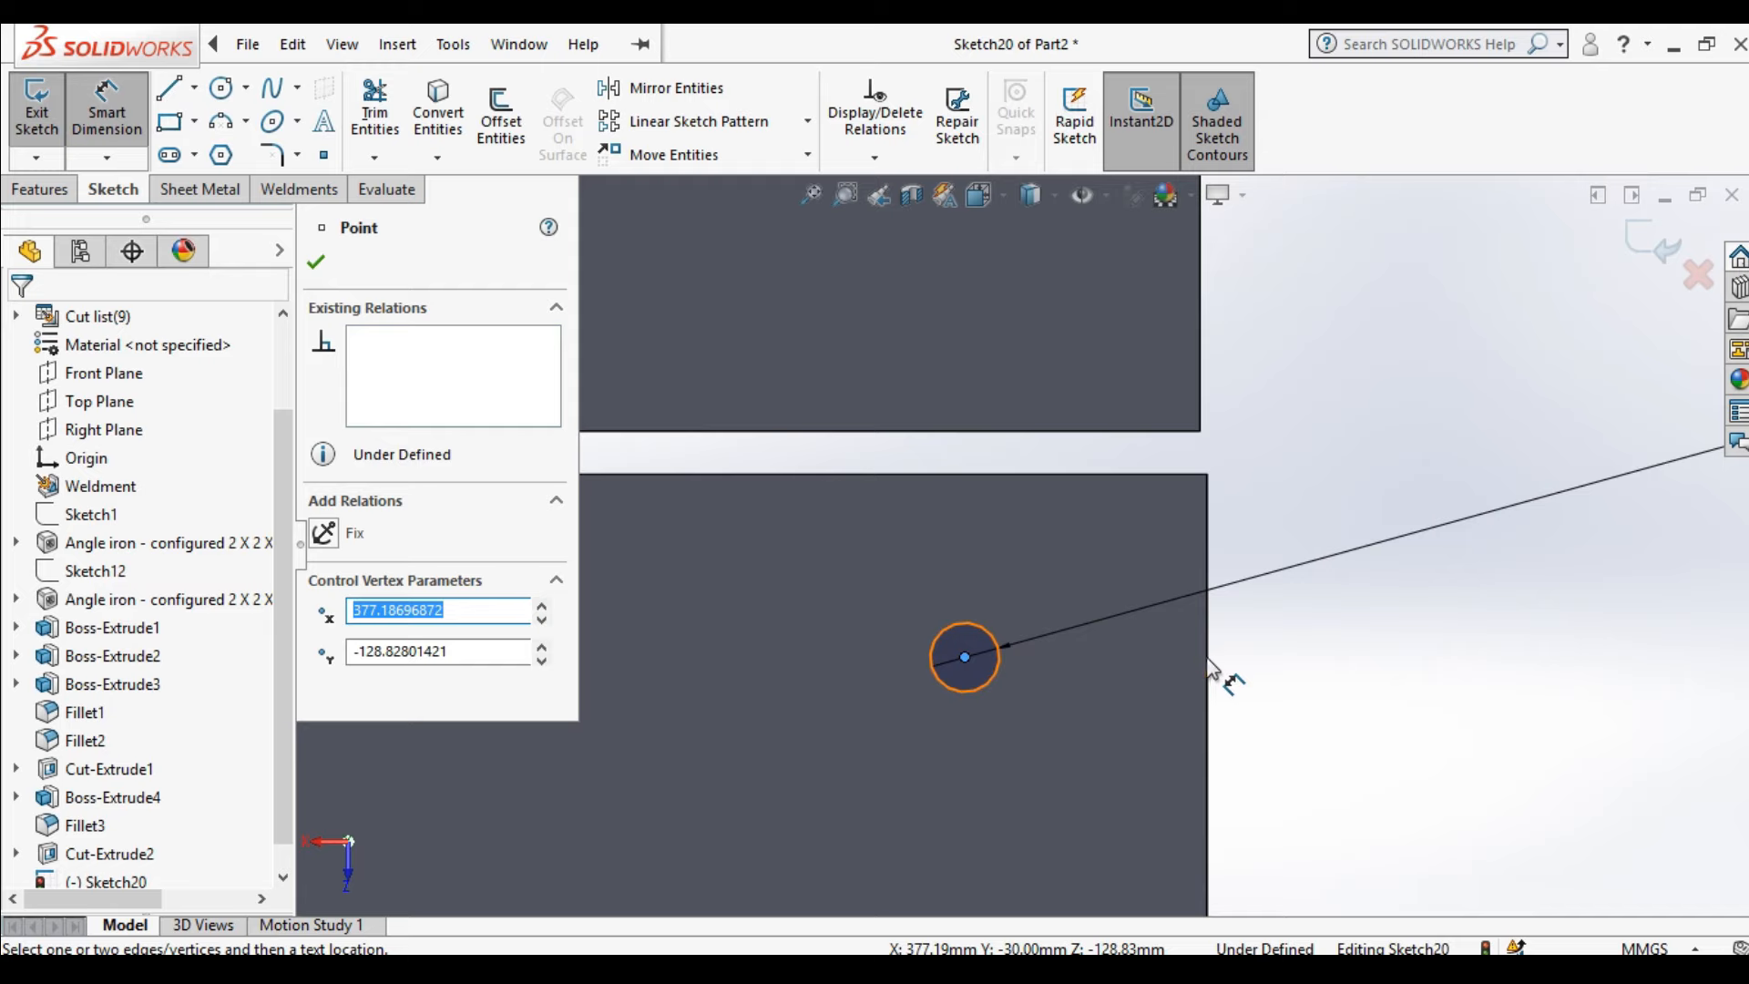
click(1185, 594)
click(1128, 545)
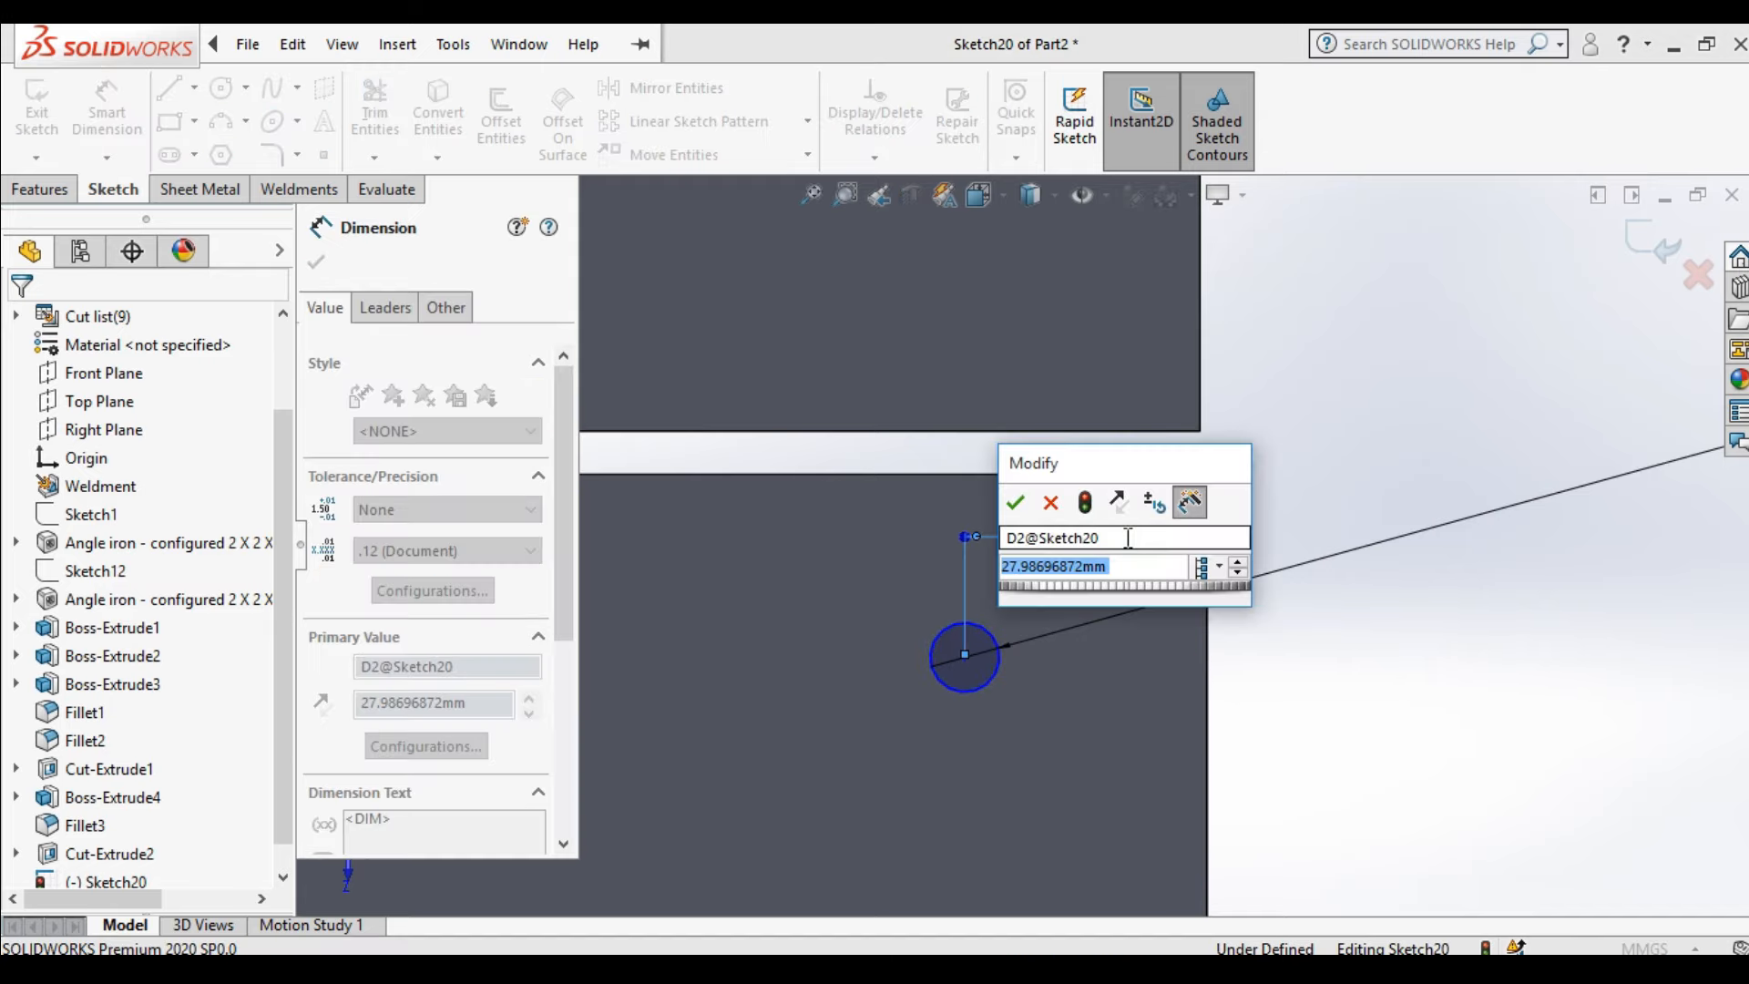
text(25)
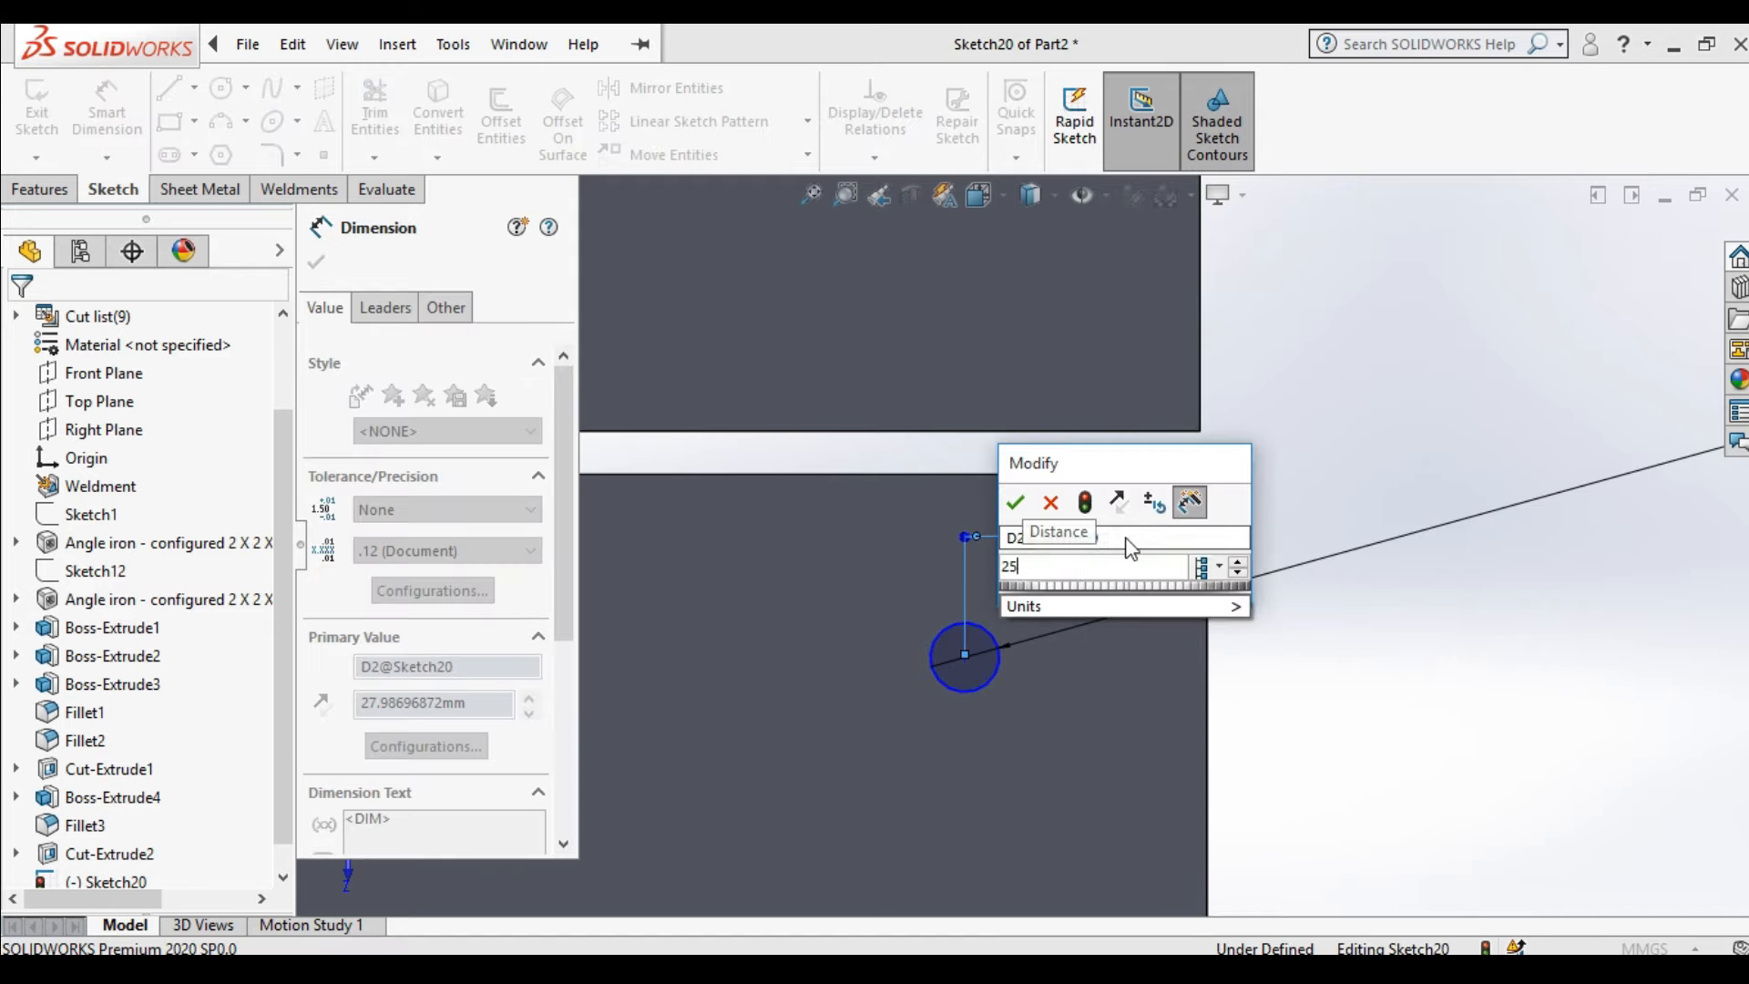
key(Return)
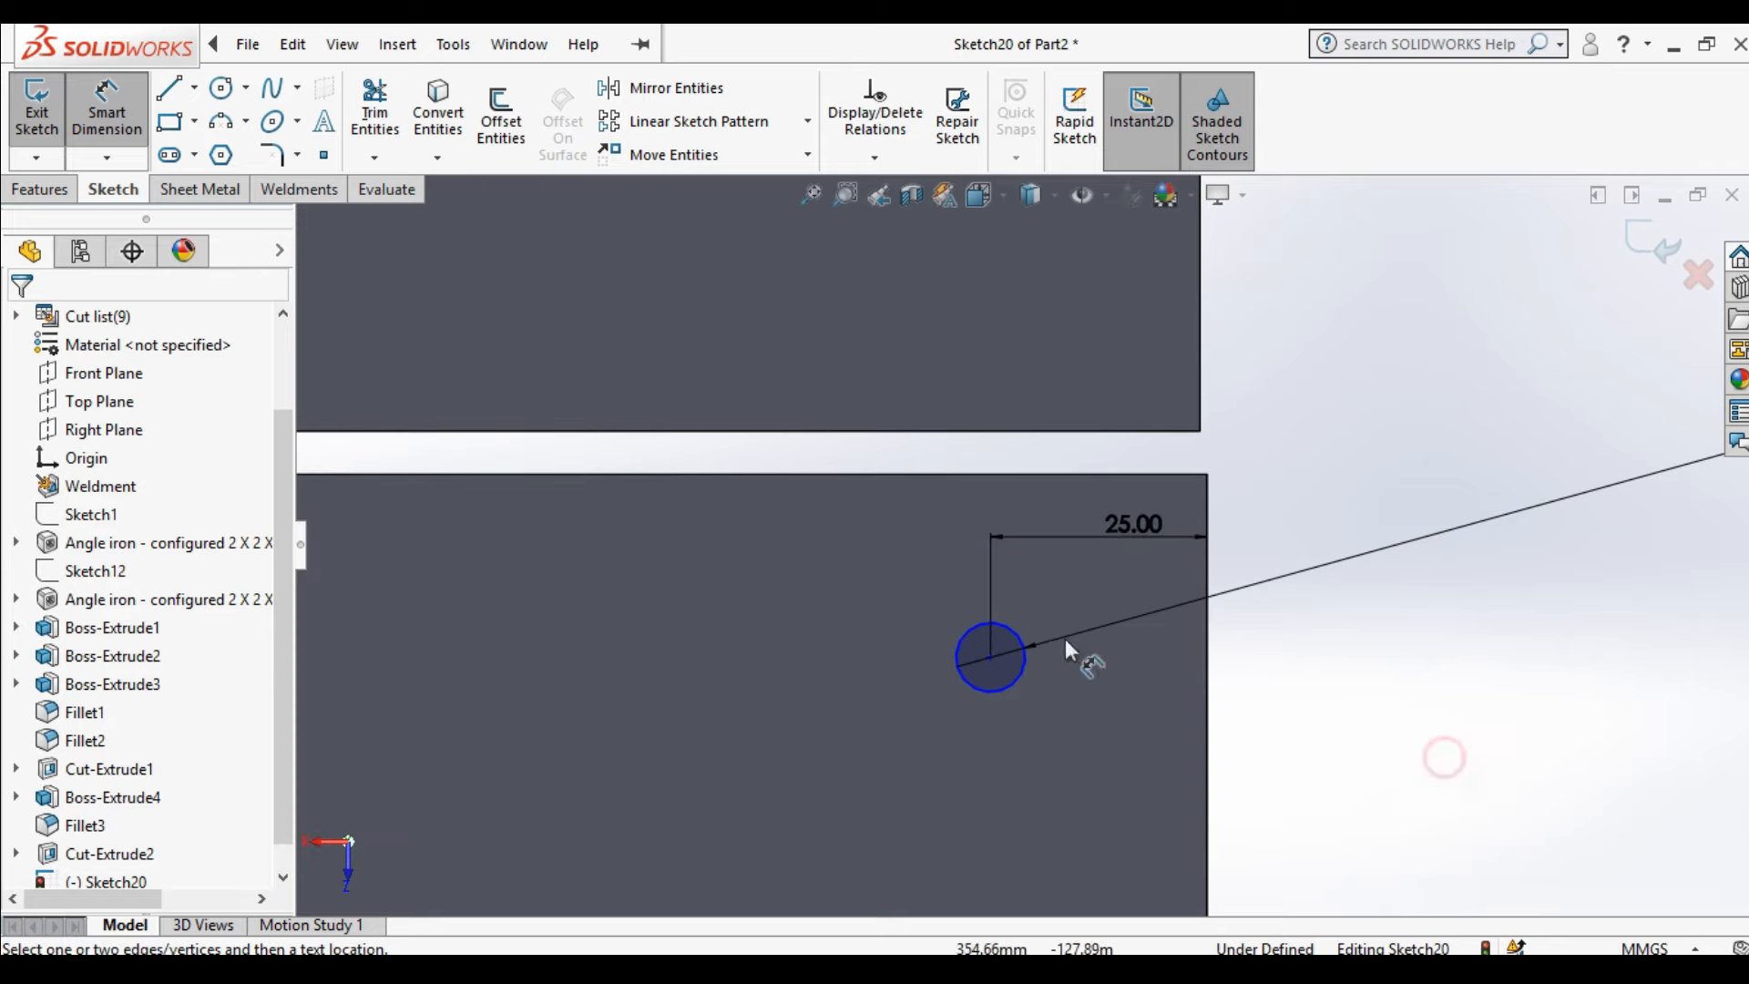
Dimension the circle's centre 15 mm below the front plate's top edge
click(991, 656)
click(944, 475)
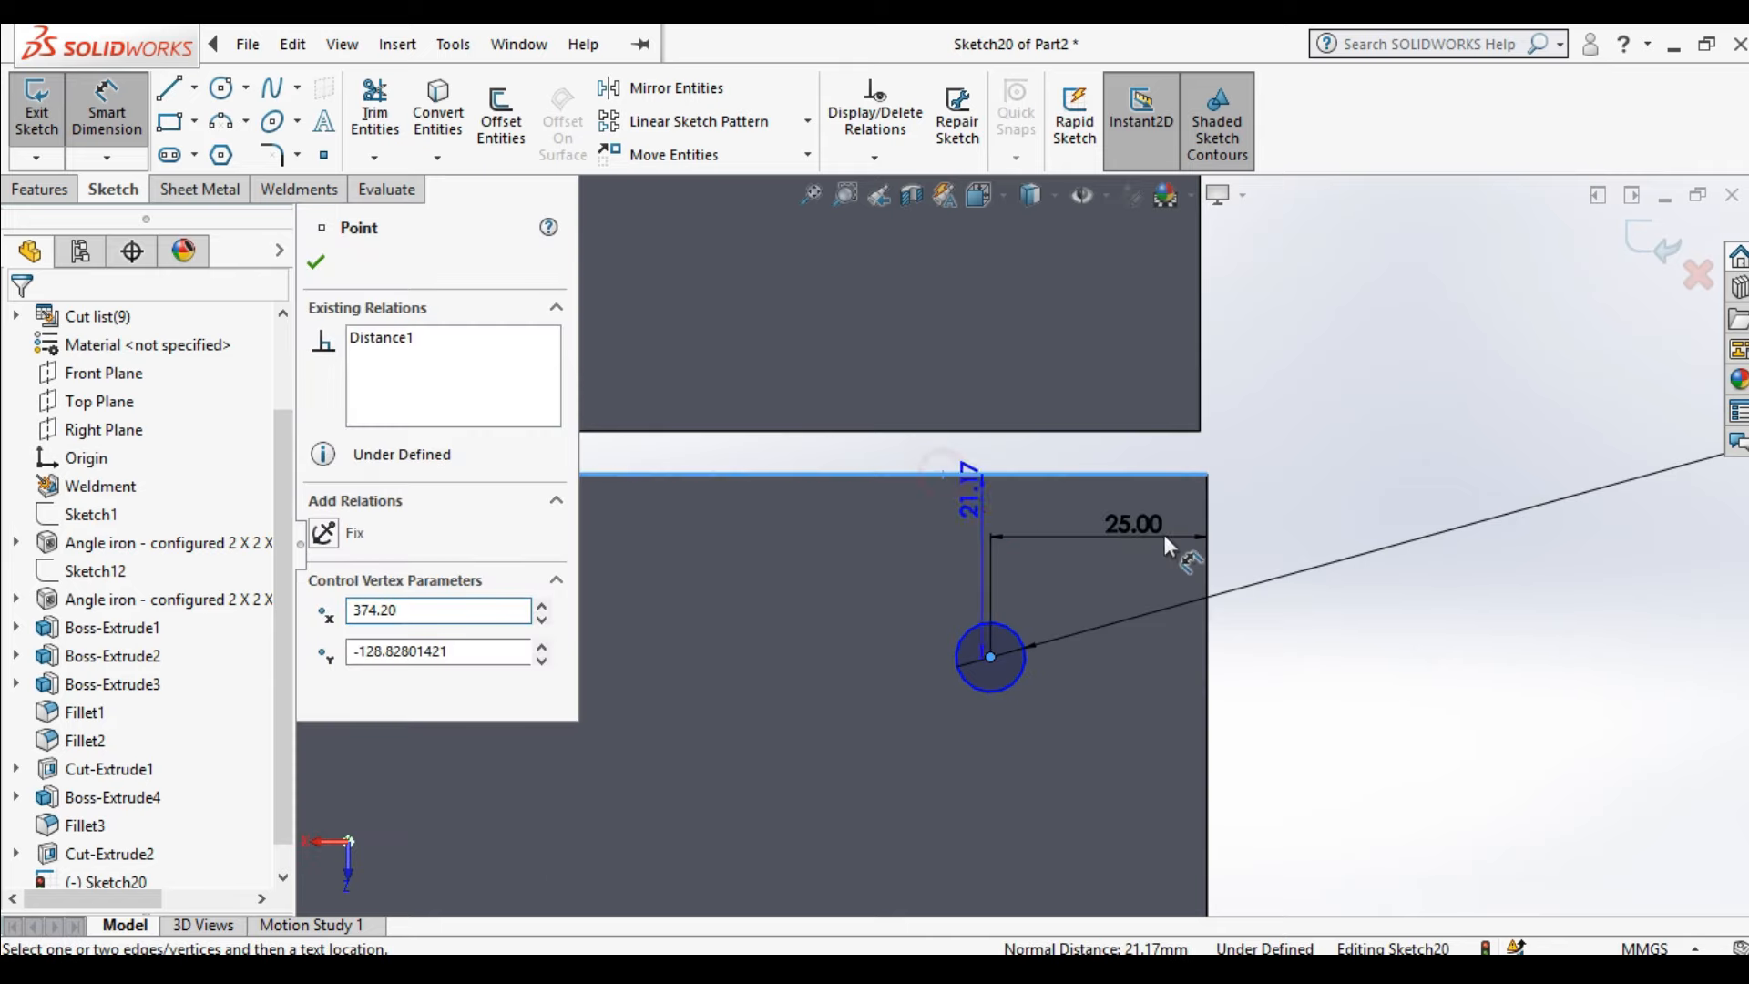
click(1354, 604)
text(15)
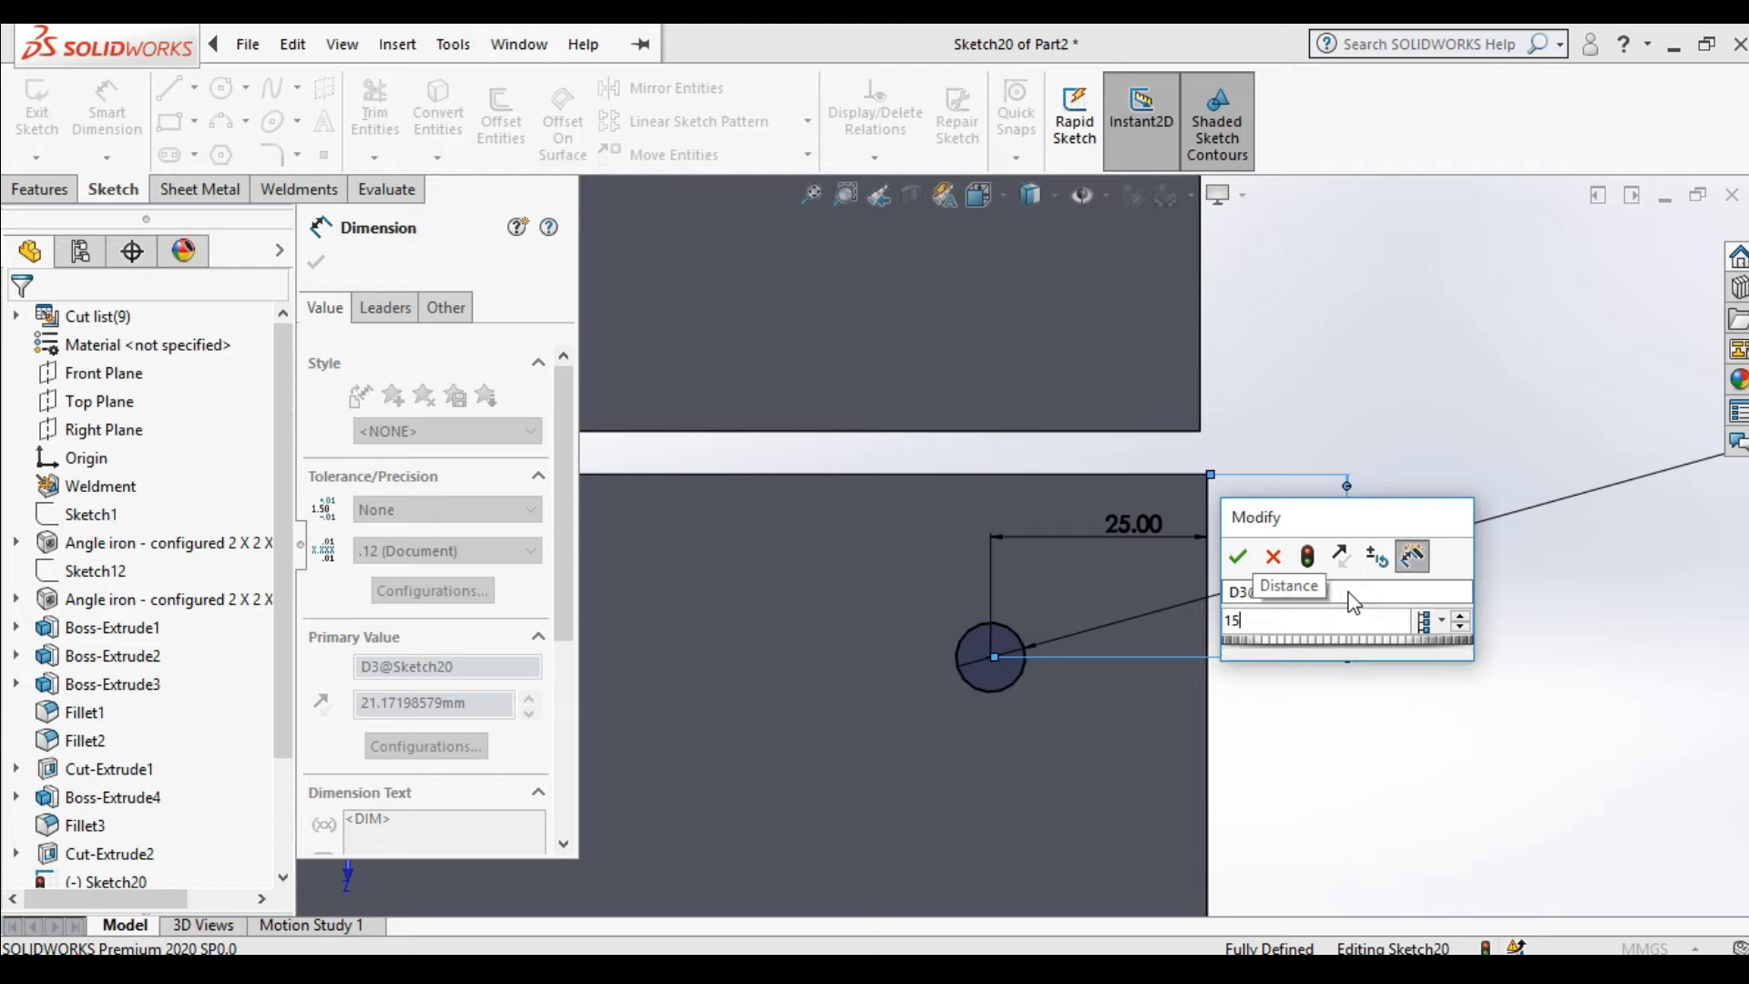
key(Return)
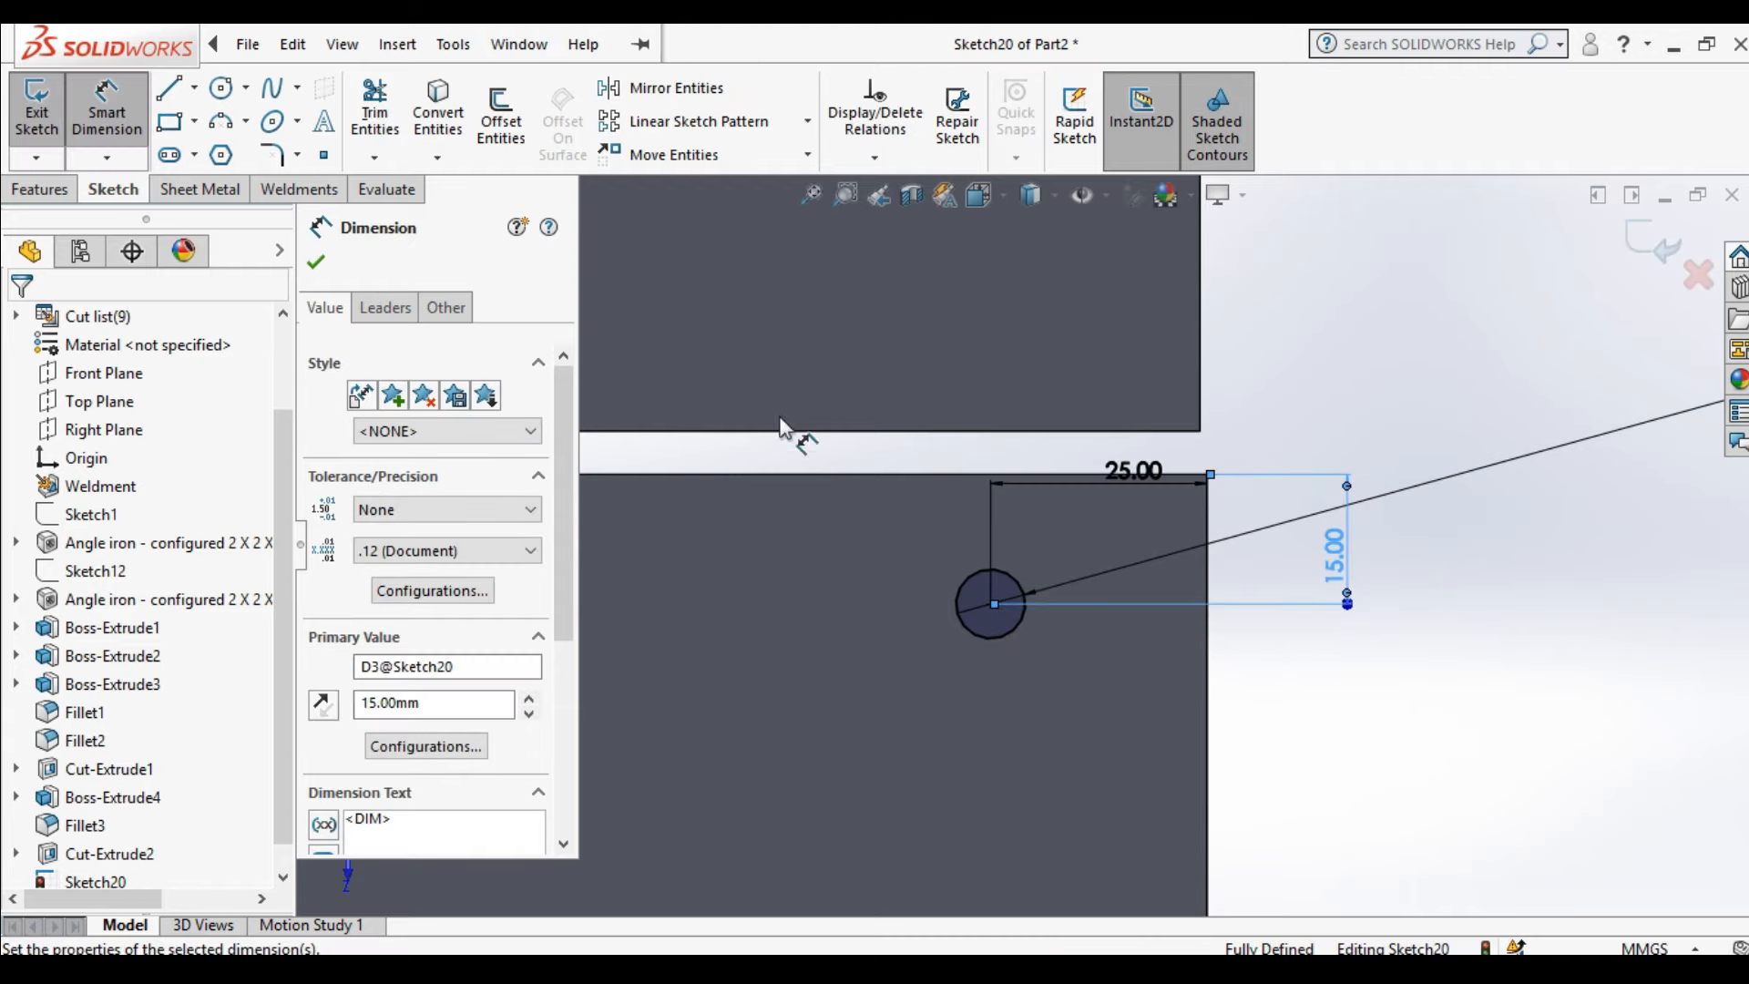
click(316, 265)
Cut-extrude the 8 mm circle 20 mm blind into the front plate
click(41, 189)
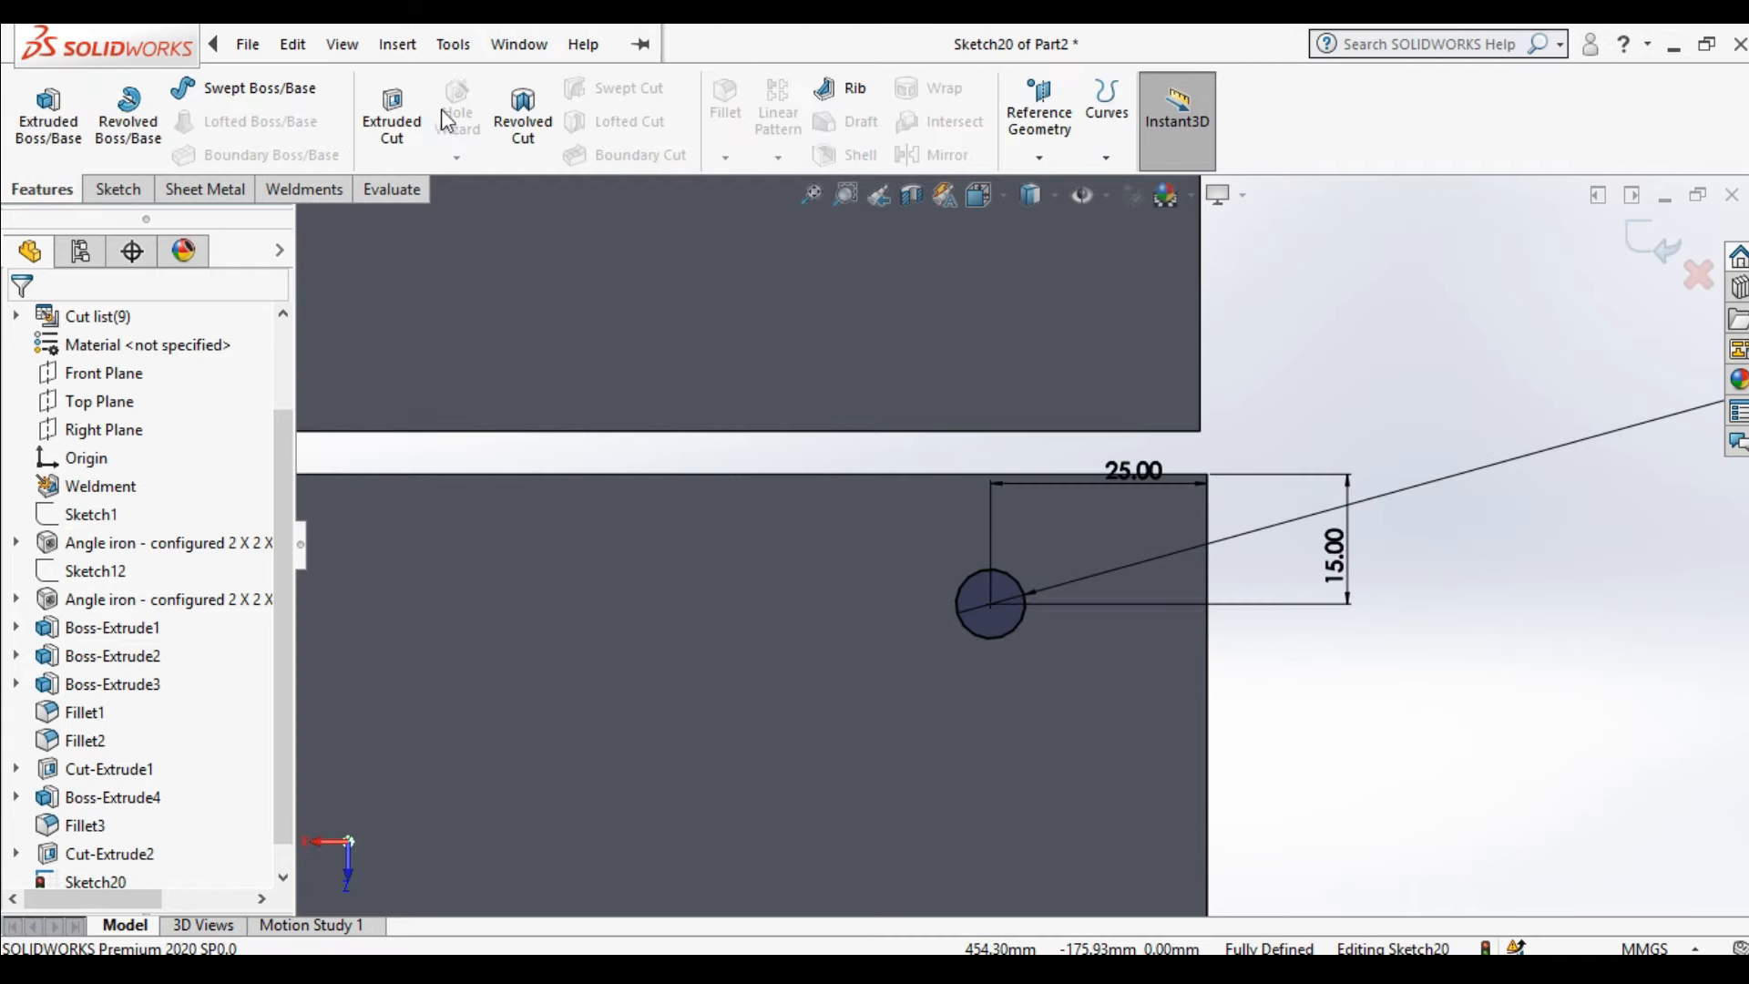
click(392, 119)
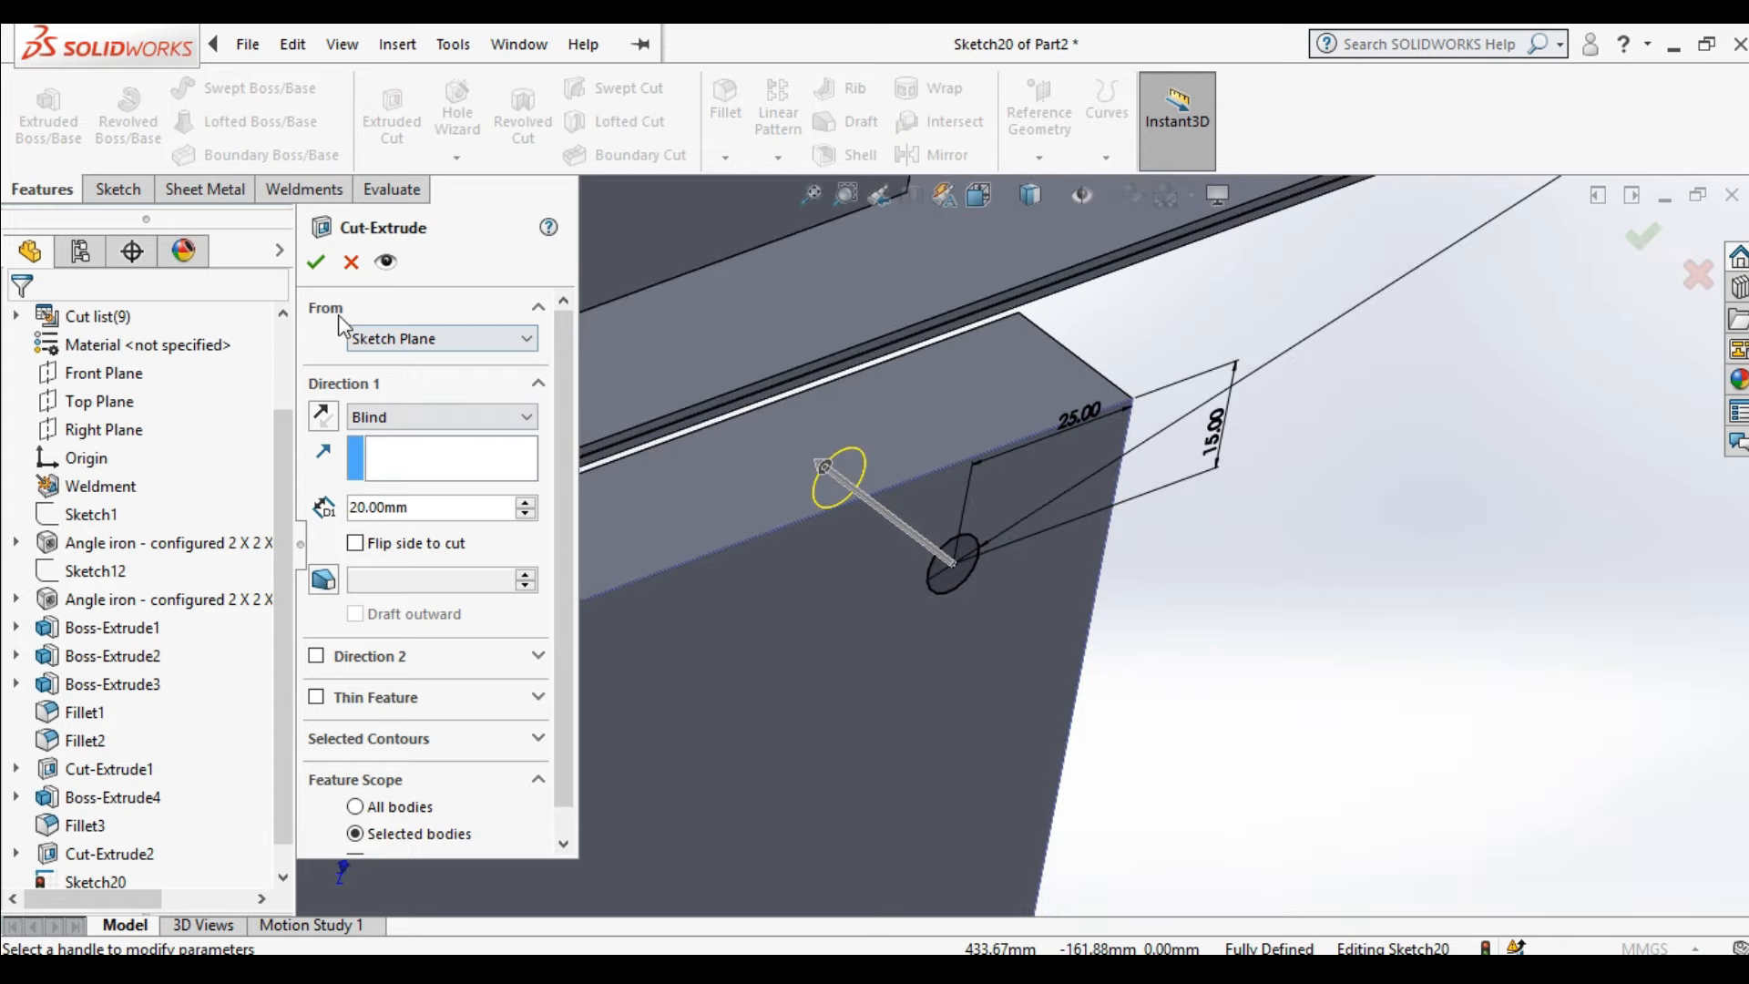
click(315, 262)
click(1380, 742)
Set up a linear pattern of the 8 mm hole cut, using the front plate's long top edge as Direction 1
scroll(1367, 735, up, 3)
middle_drag(1366, 734, 1199, 533)
scroll(1198, 530, up, 3)
middle_drag(1345, 620, 1244, 539)
click(779, 159)
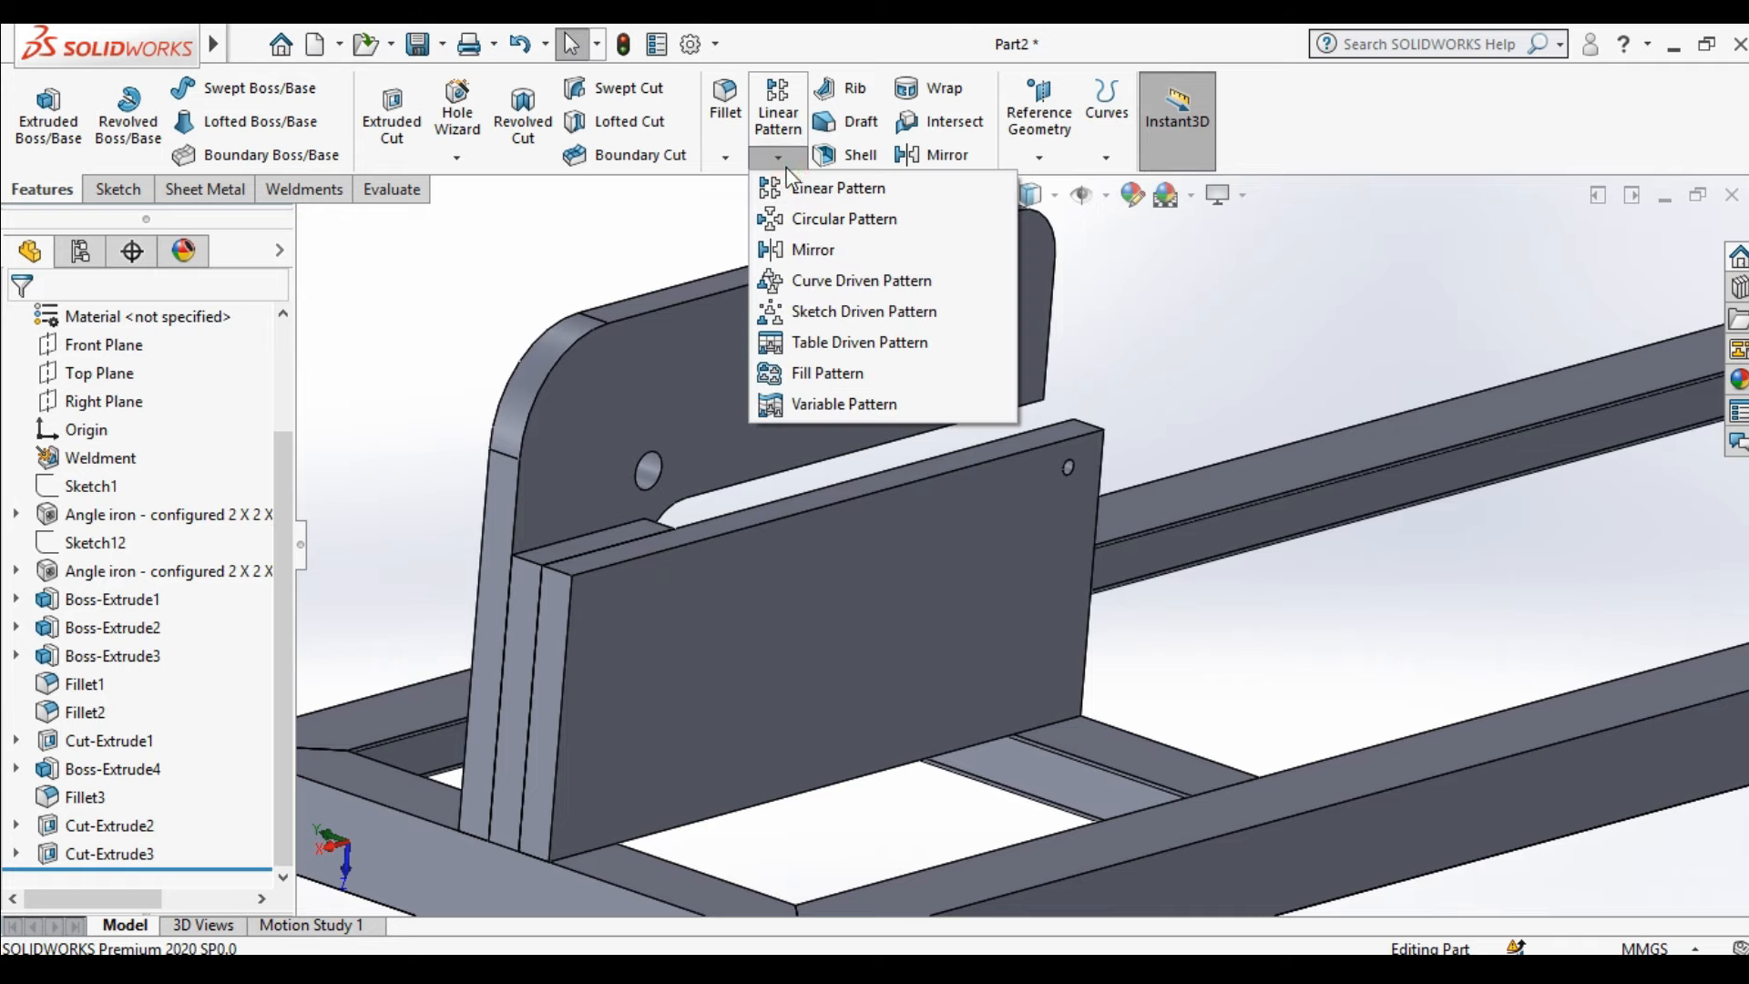
click(802, 189)
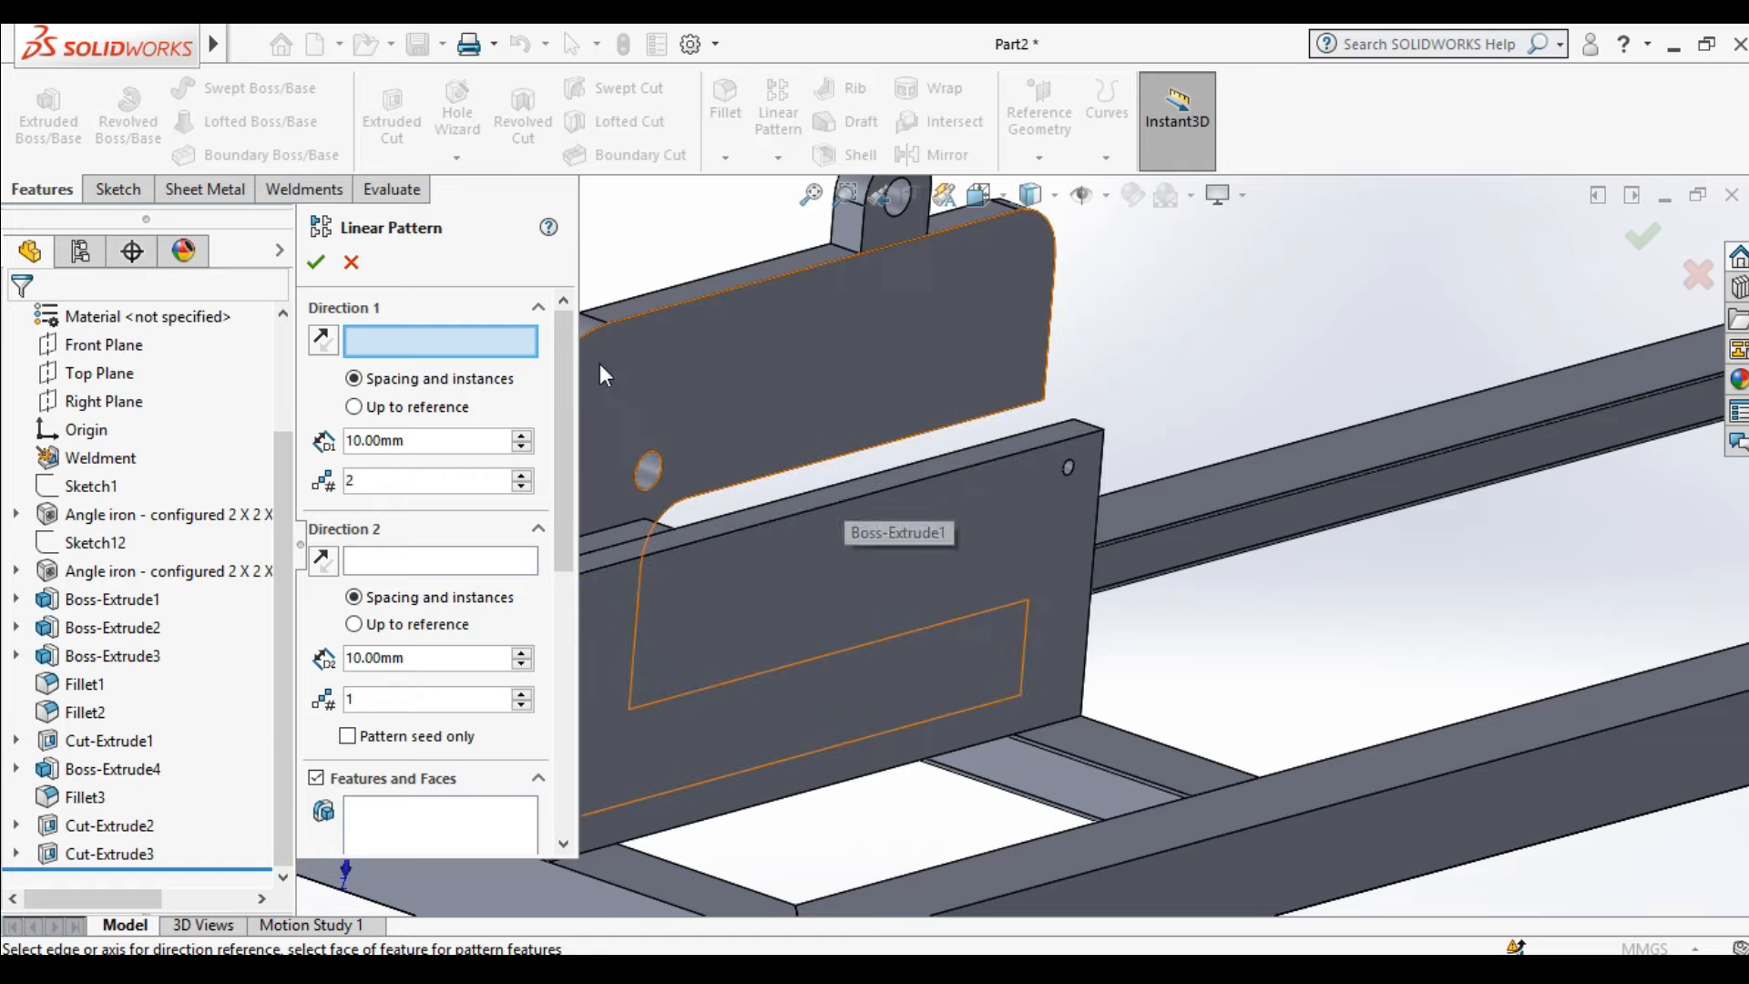
click(791, 519)
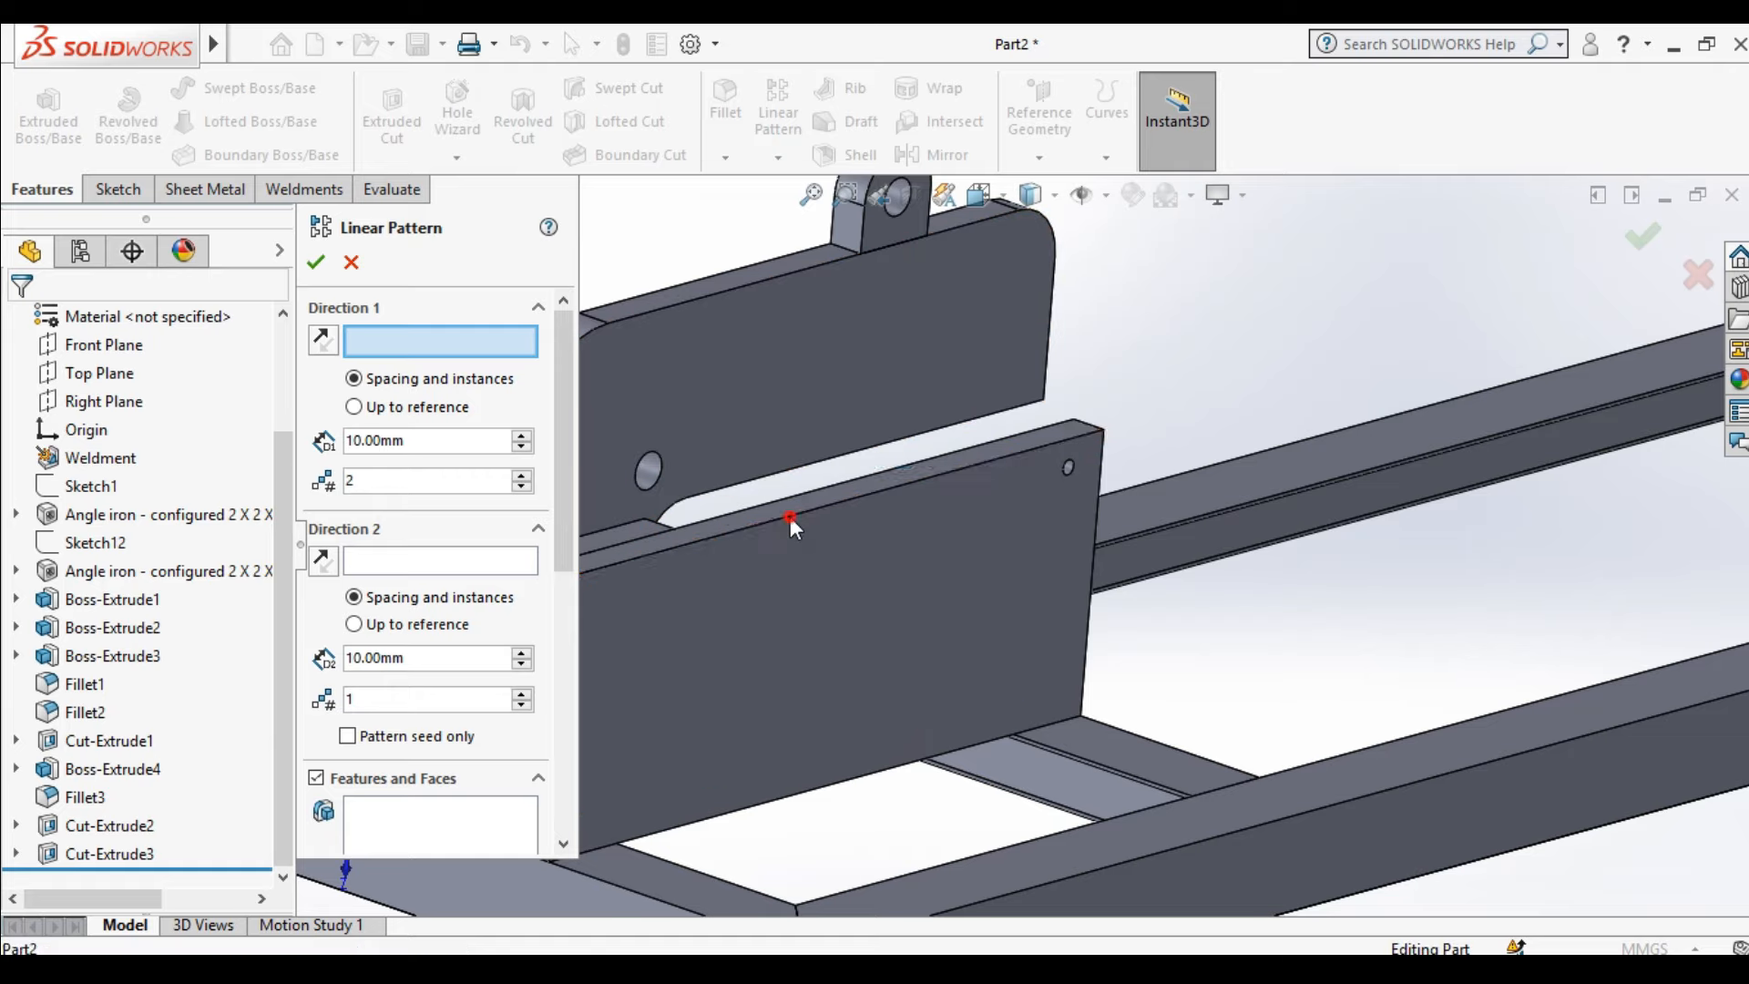
scroll(856, 514, up, 4)
scroll(771, 594, down, 5)
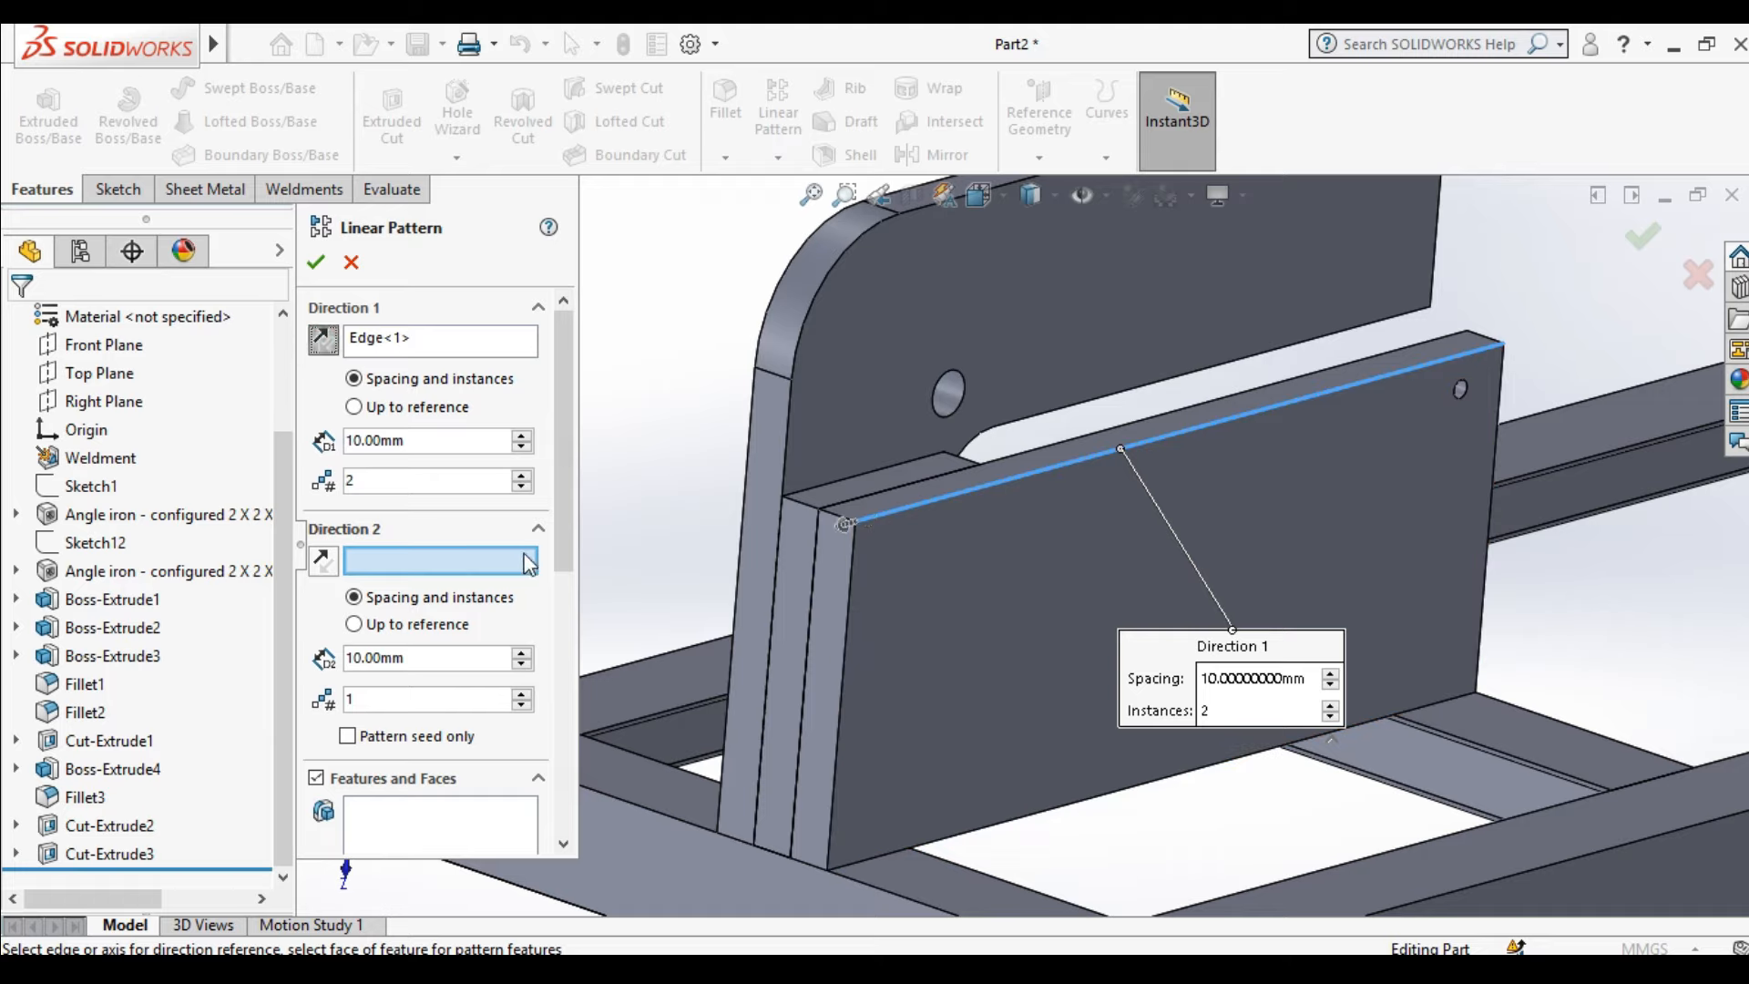
scroll(566, 549, down, 3)
click(424, 677)
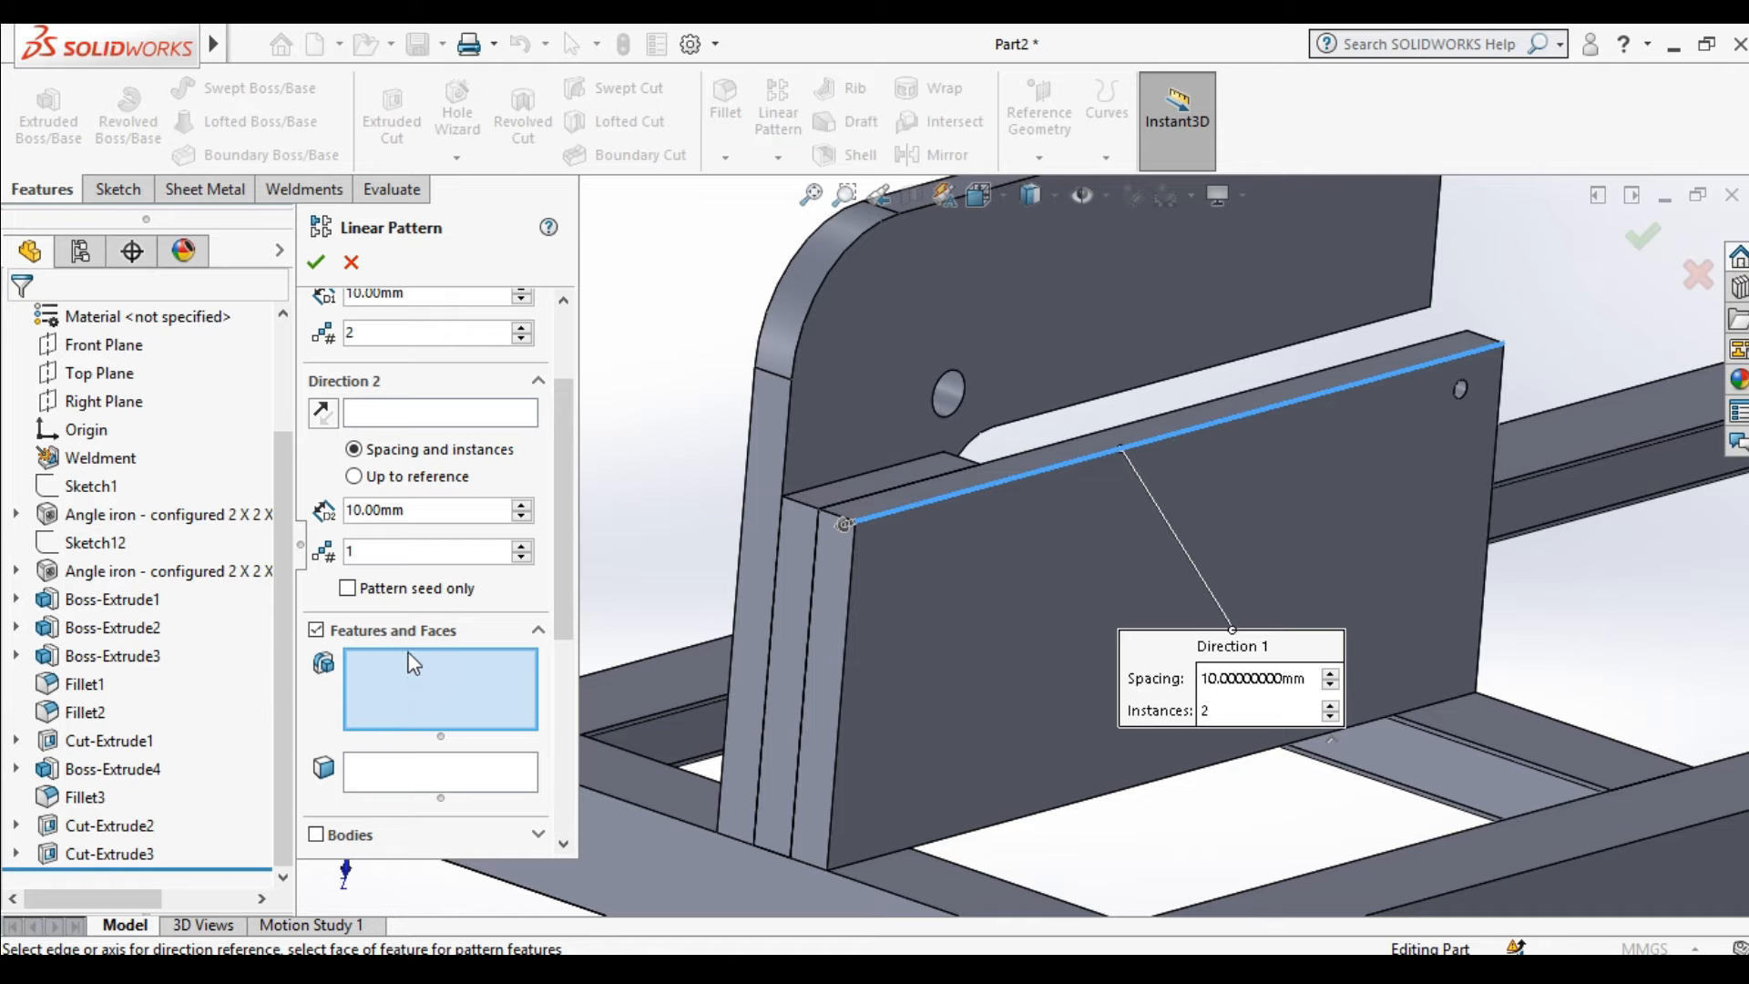
click(114, 854)
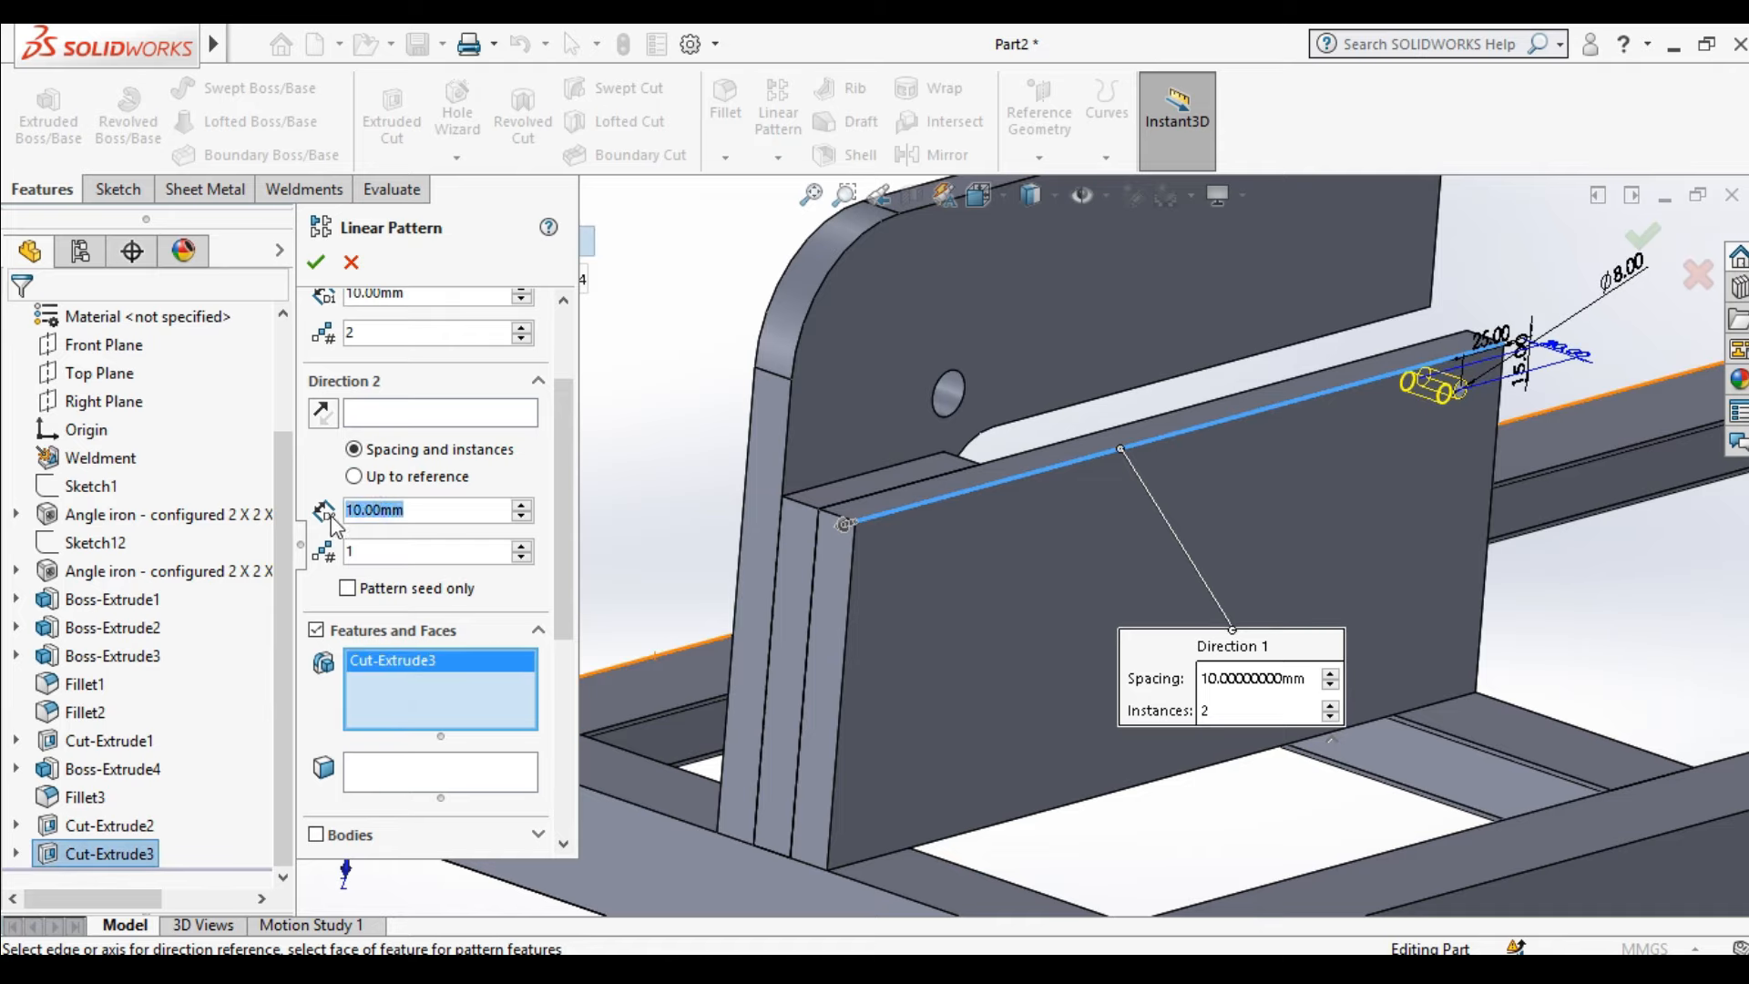
Set the hole pattern to 60 mm spacing with 5 instances and create it
scroll(562, 456, up, 3)
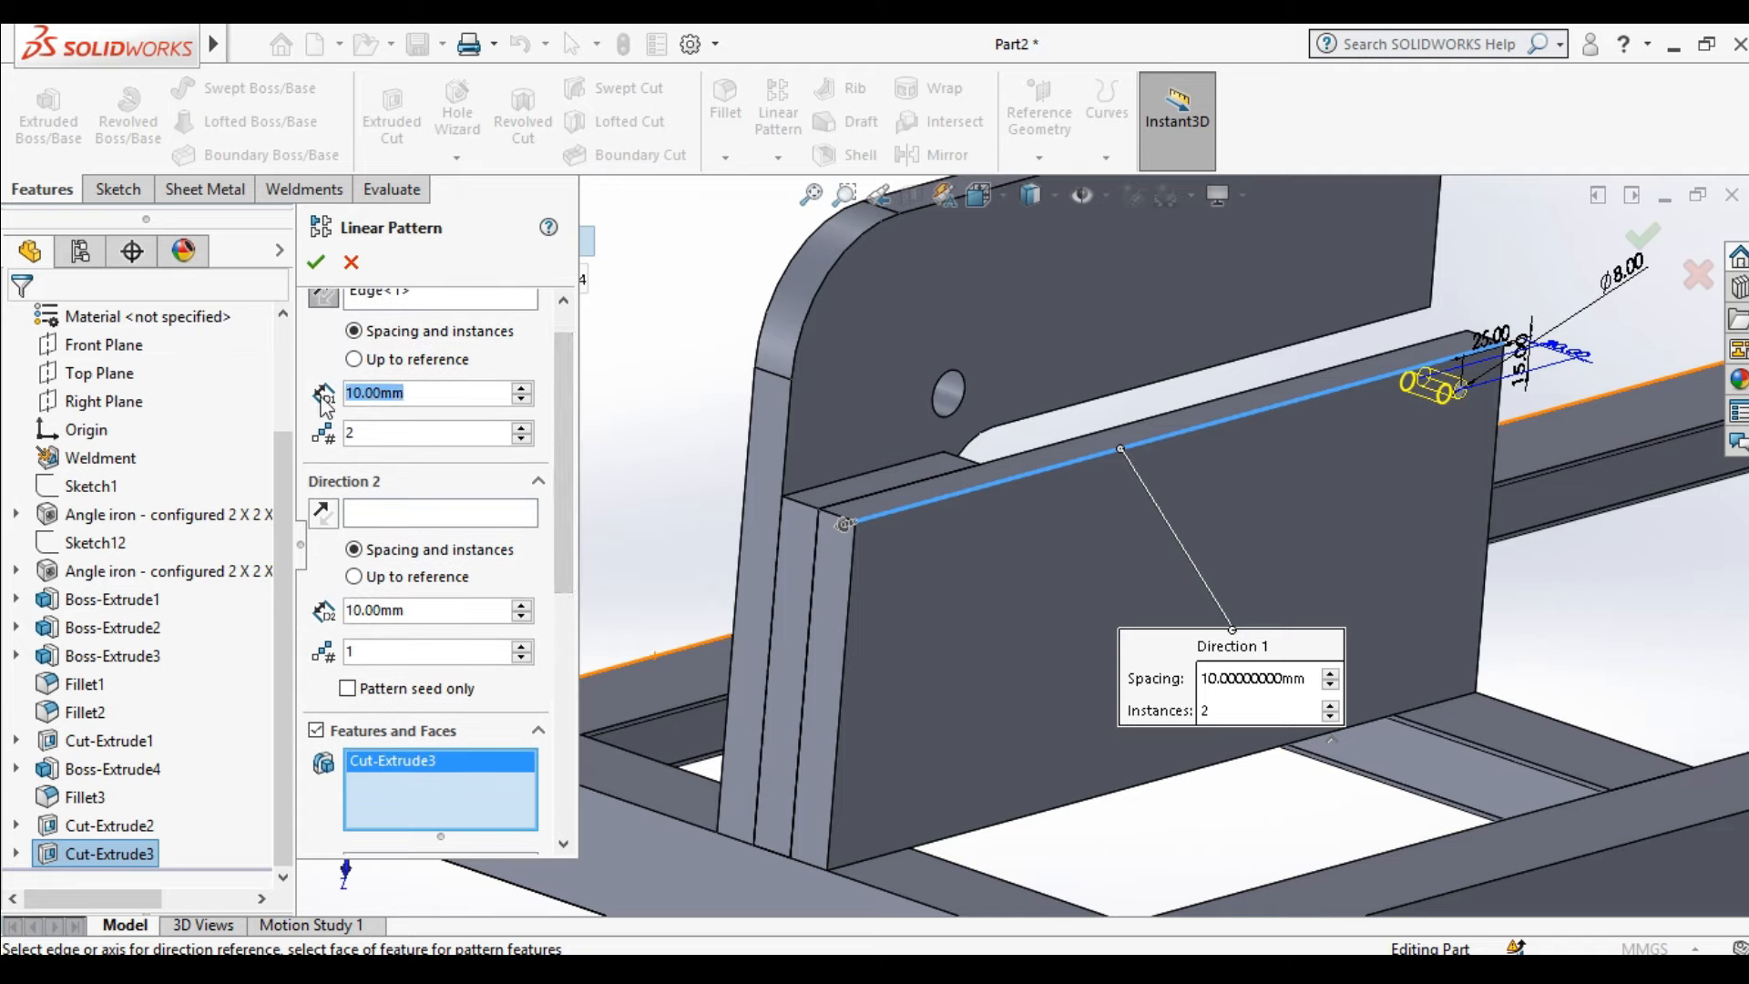
text(60)
key(Return)
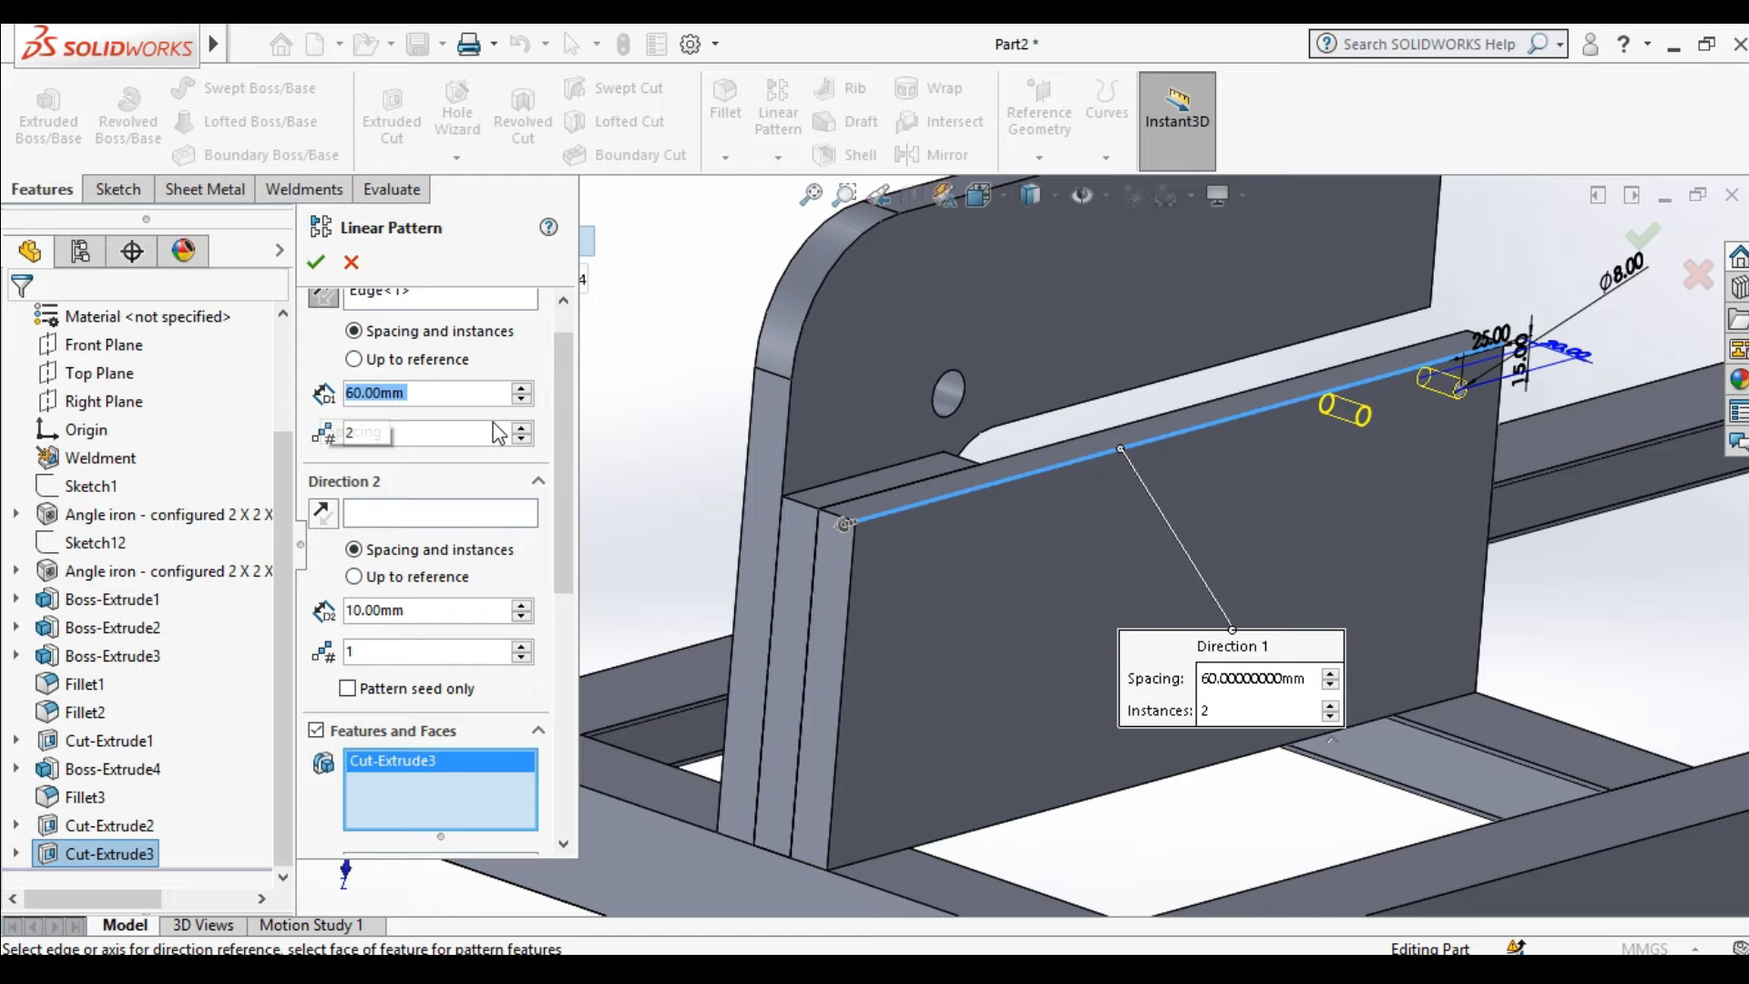
click(520, 424)
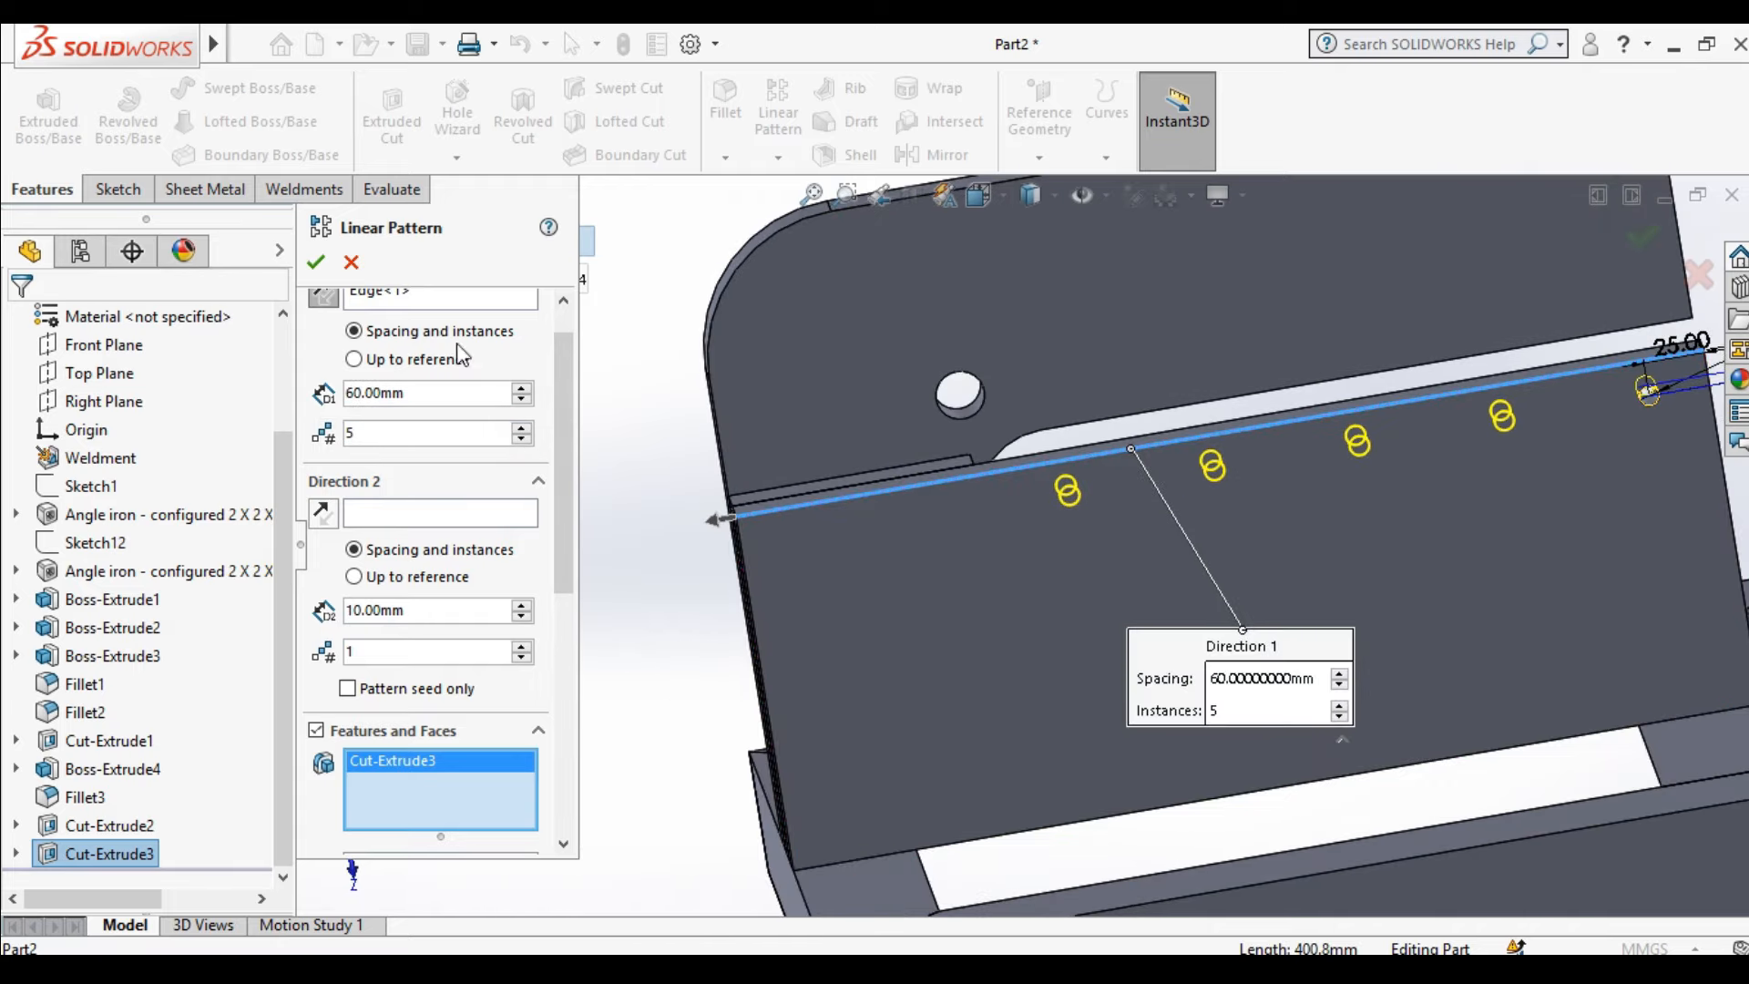
middle_drag(970, 519, 1102, 496)
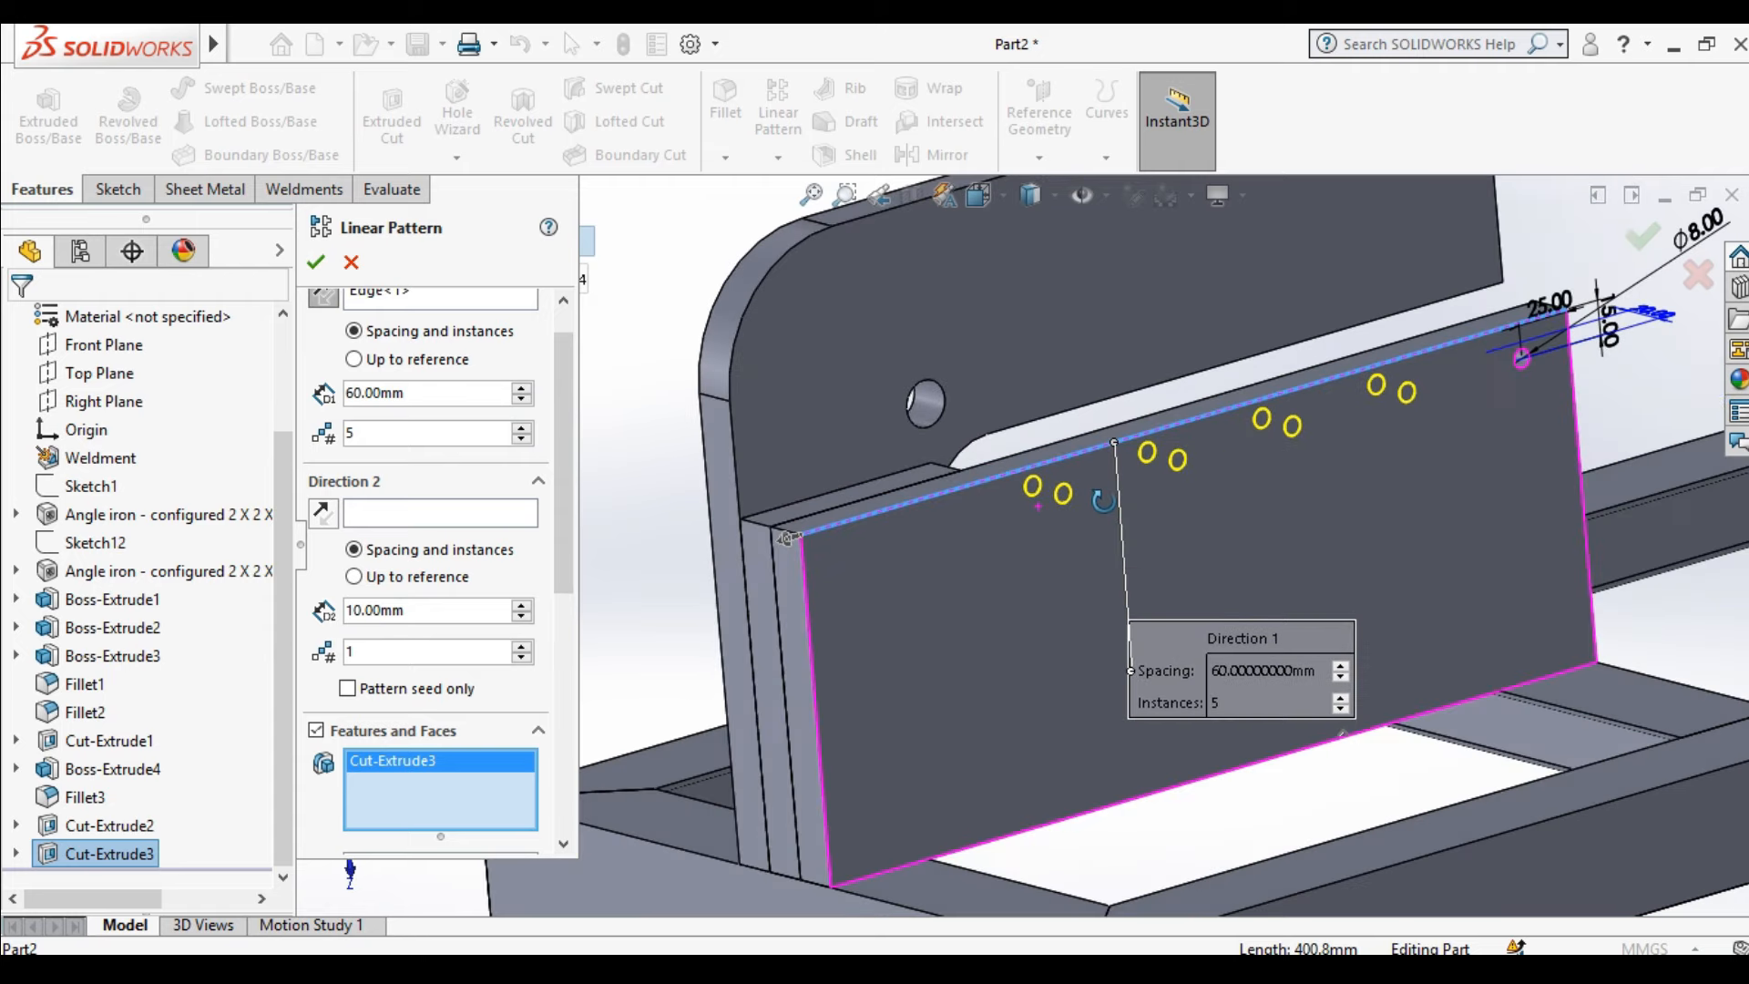
click(317, 264)
middle_drag(527, 379, 1133, 609)
scroll(971, 607, down, 5)
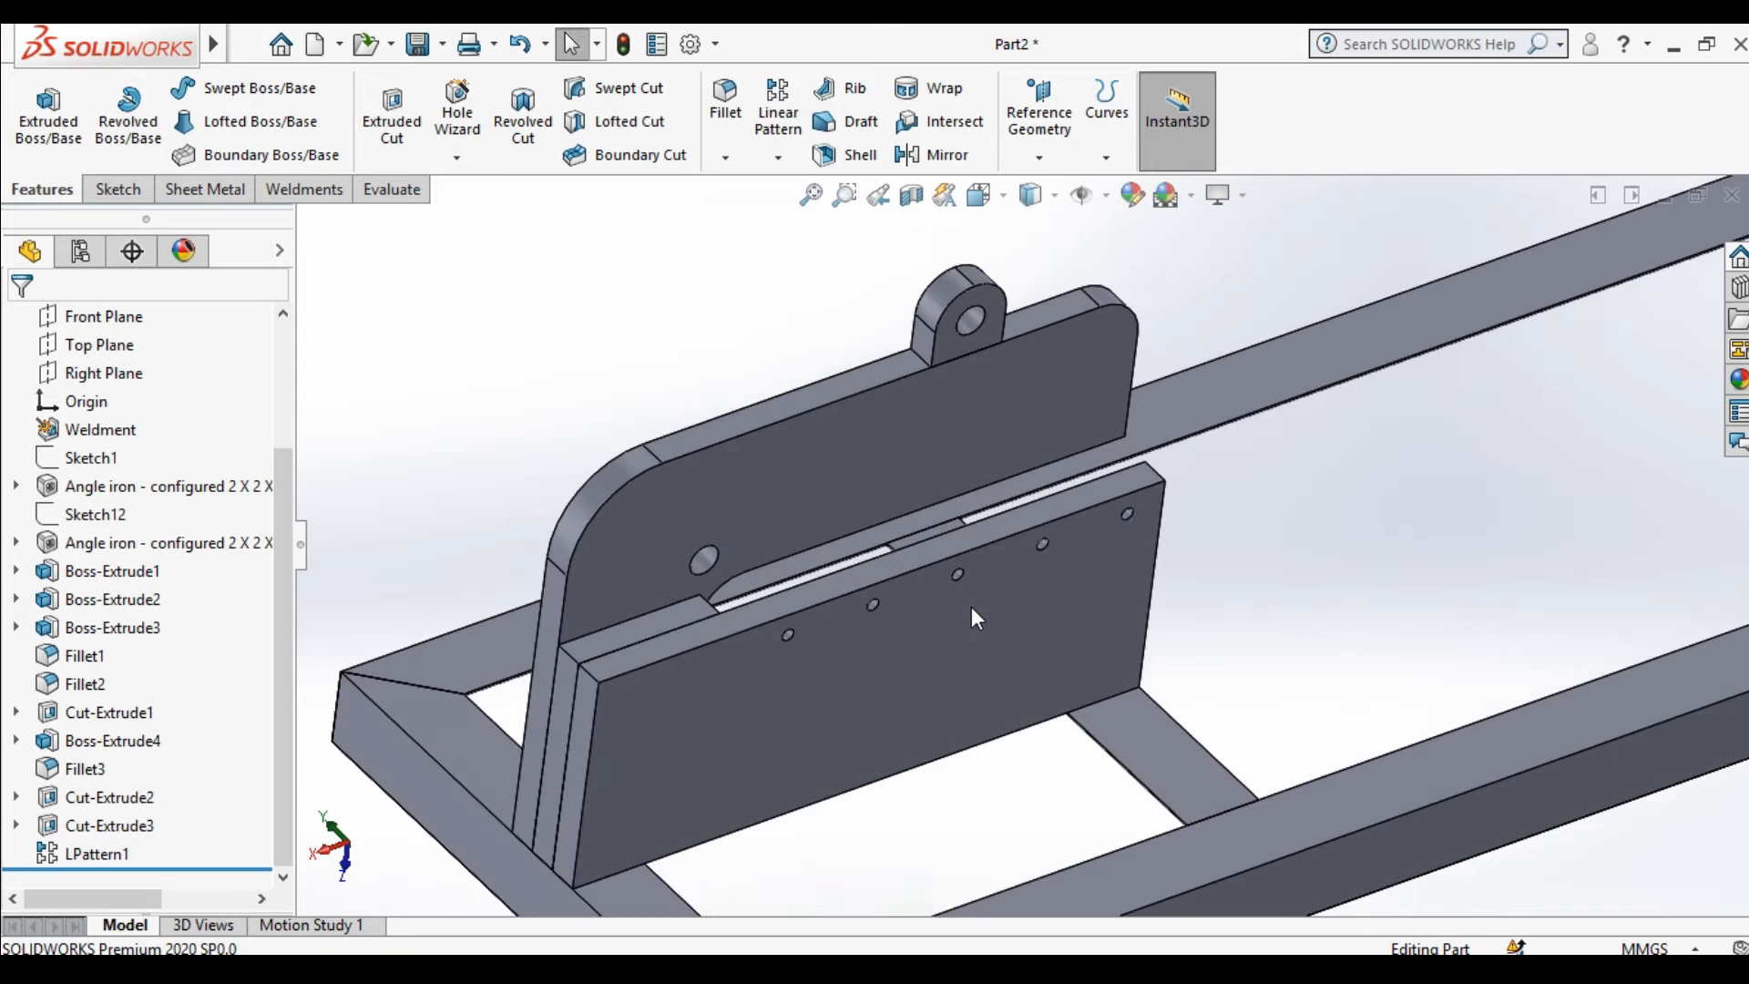
scroll(838, 698, down, 4)
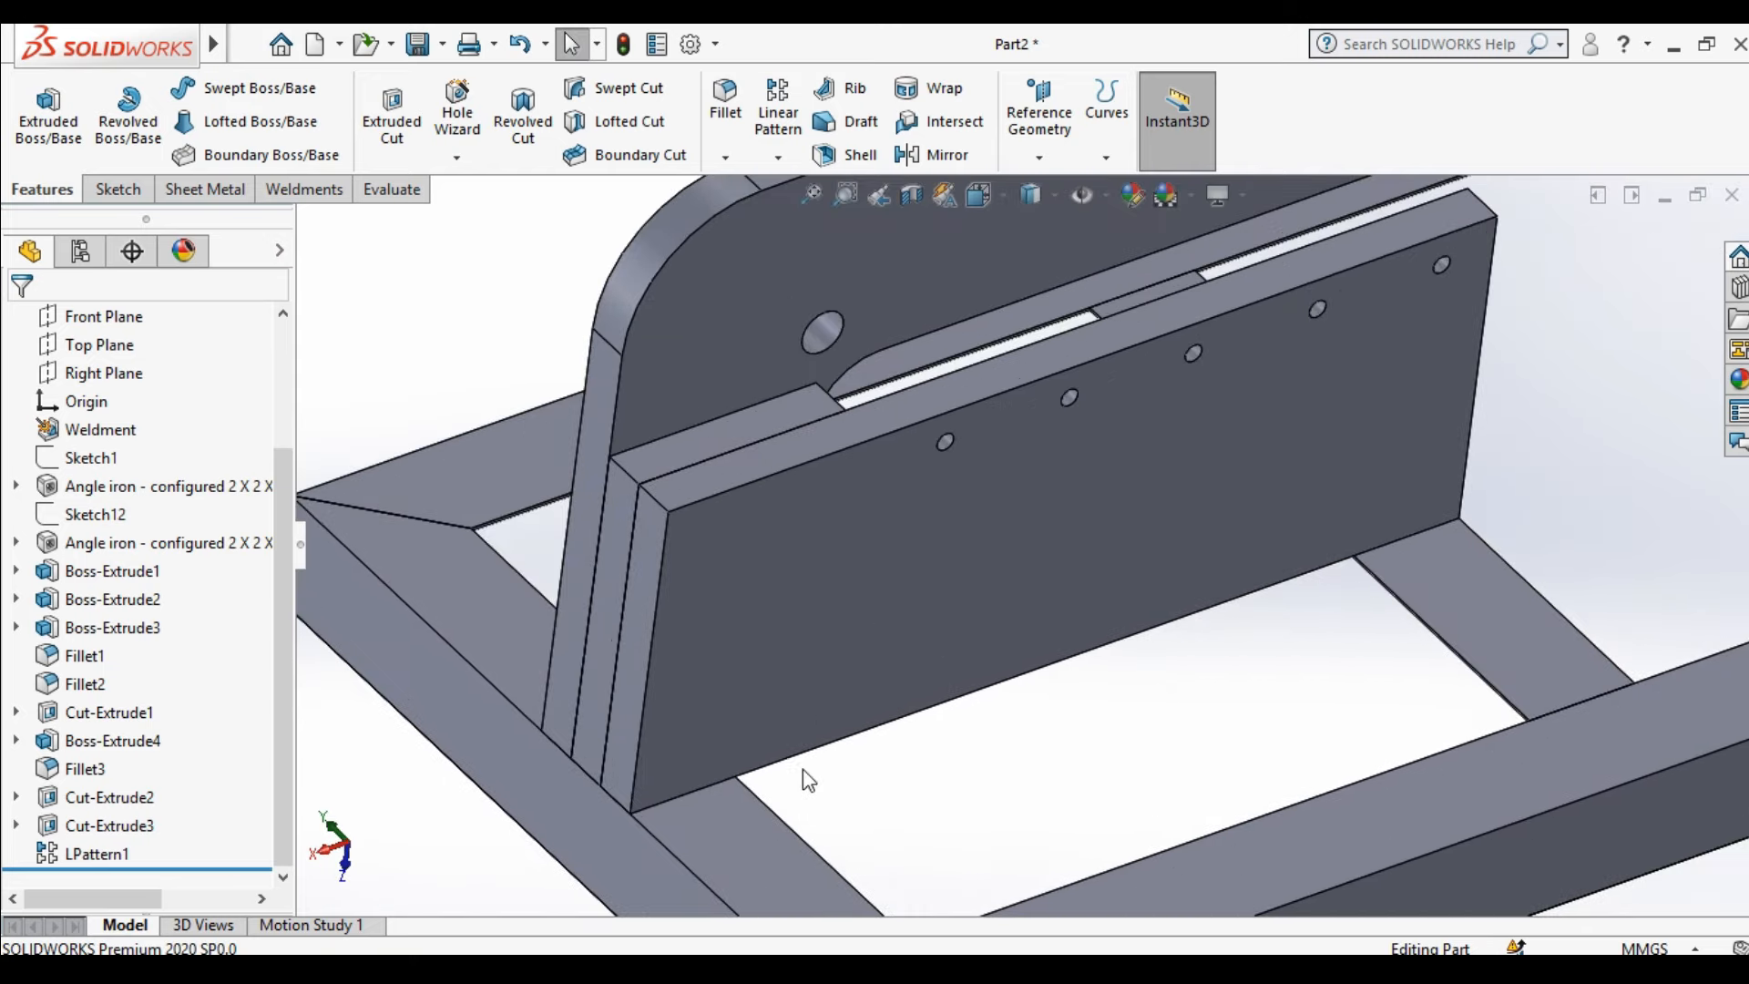
click(811, 692)
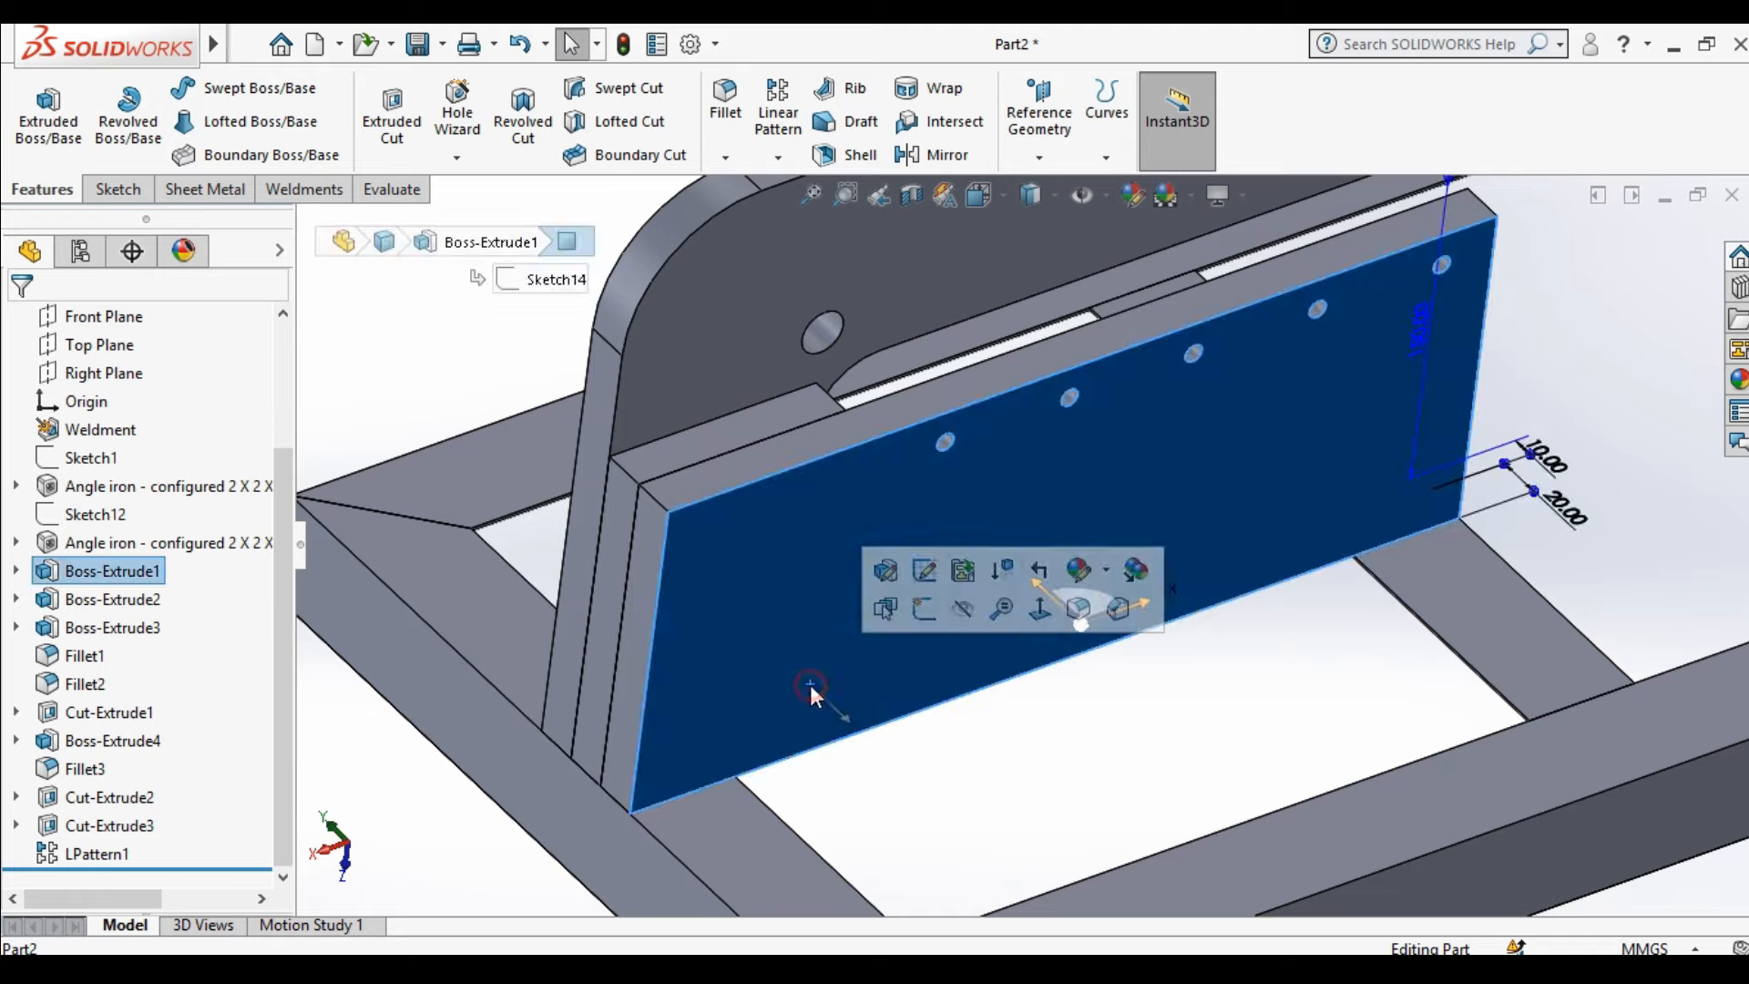
click(931, 620)
click(1008, 199)
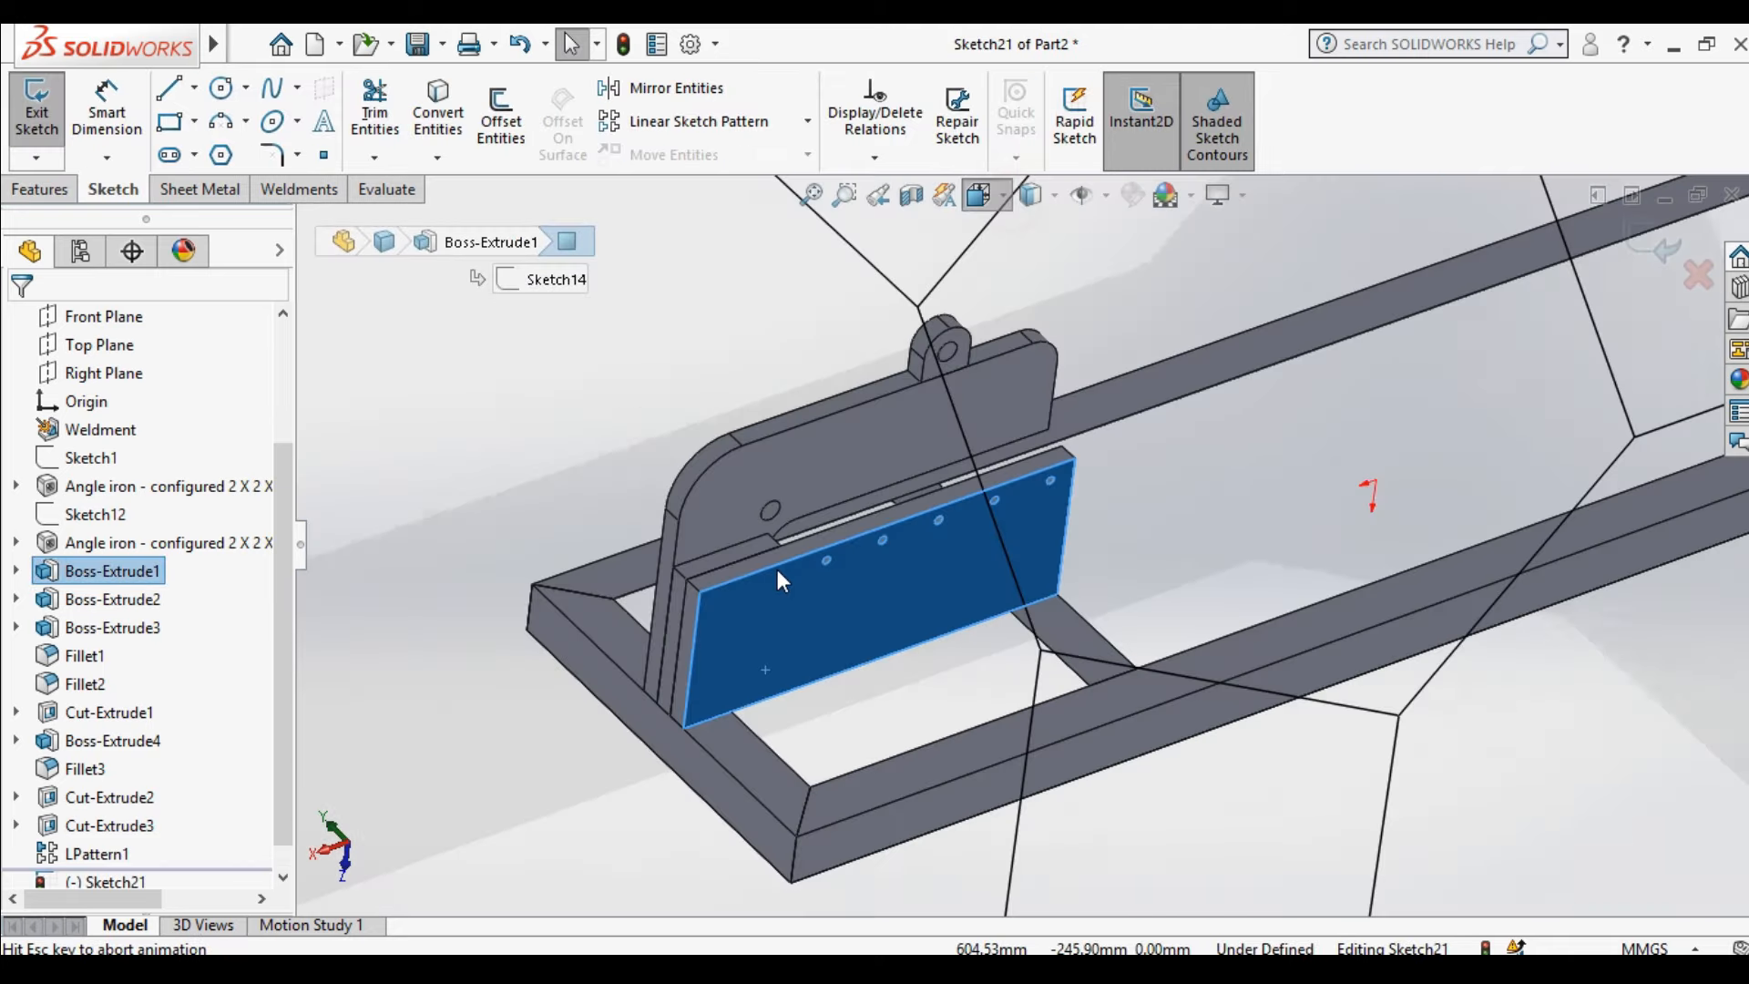
click(822, 673)
double_click(582, 663)
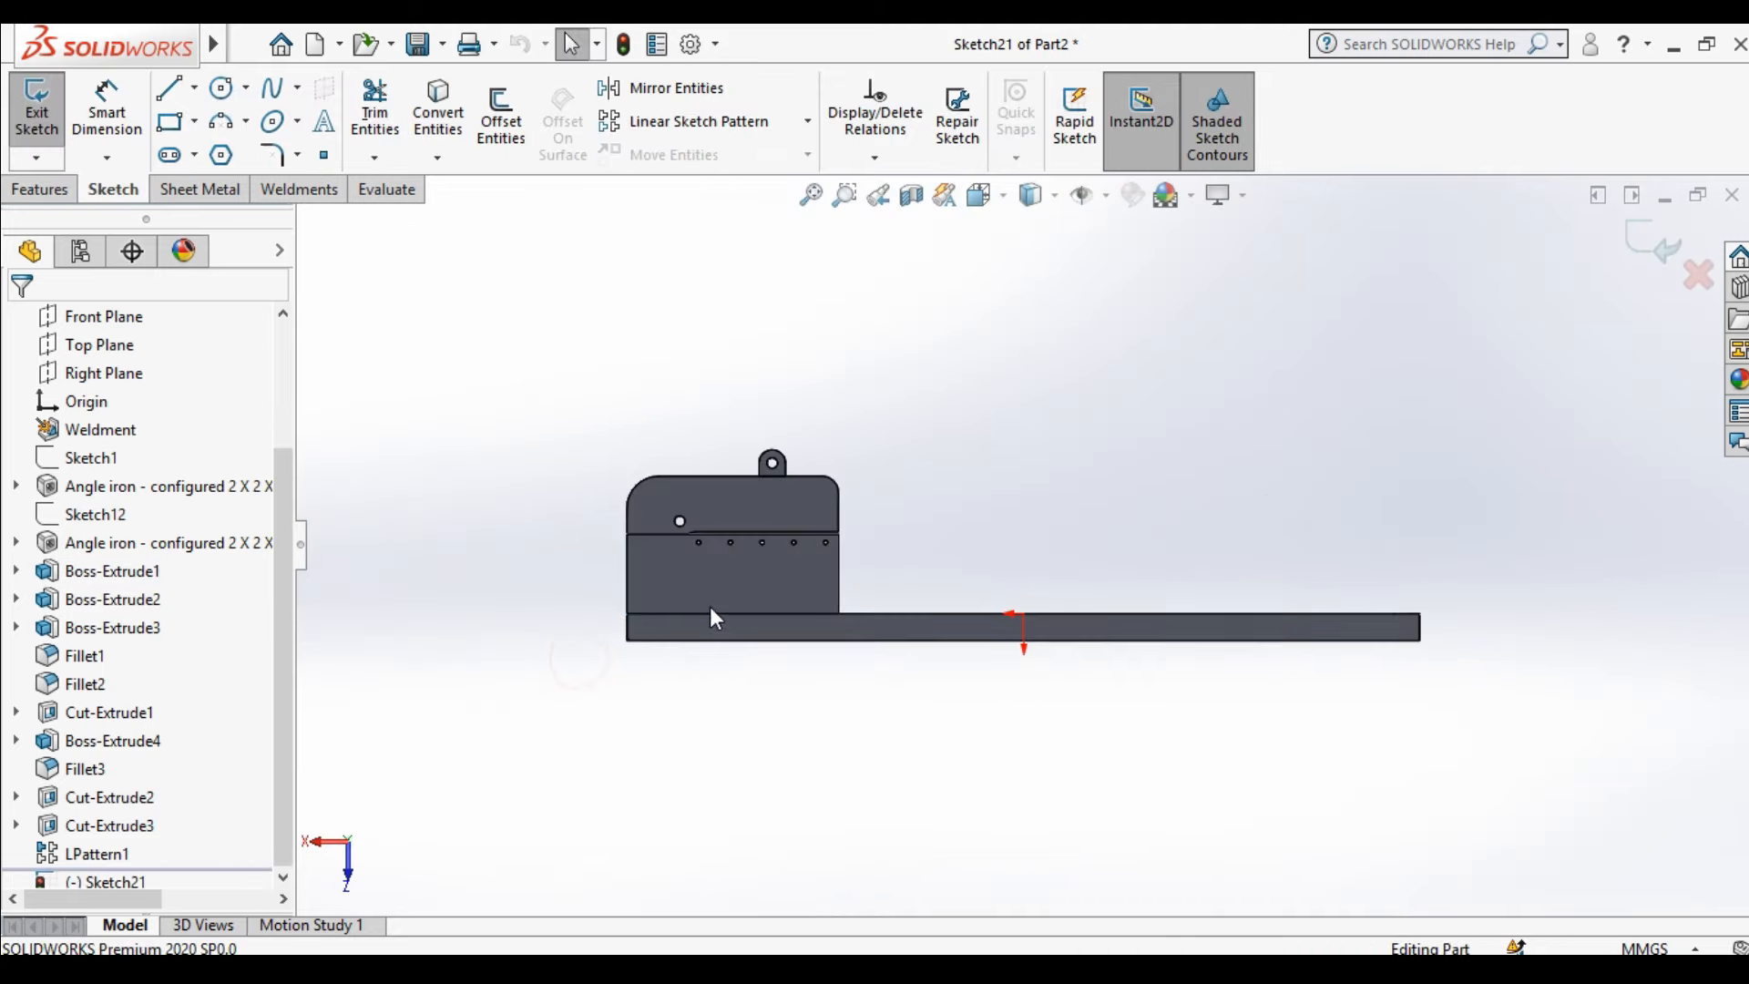
Sketch a horizontal line along the front plate's bottom edge, from corner to corner, and finish the sketch
scroll(707, 604, down, 9)
click(115, 190)
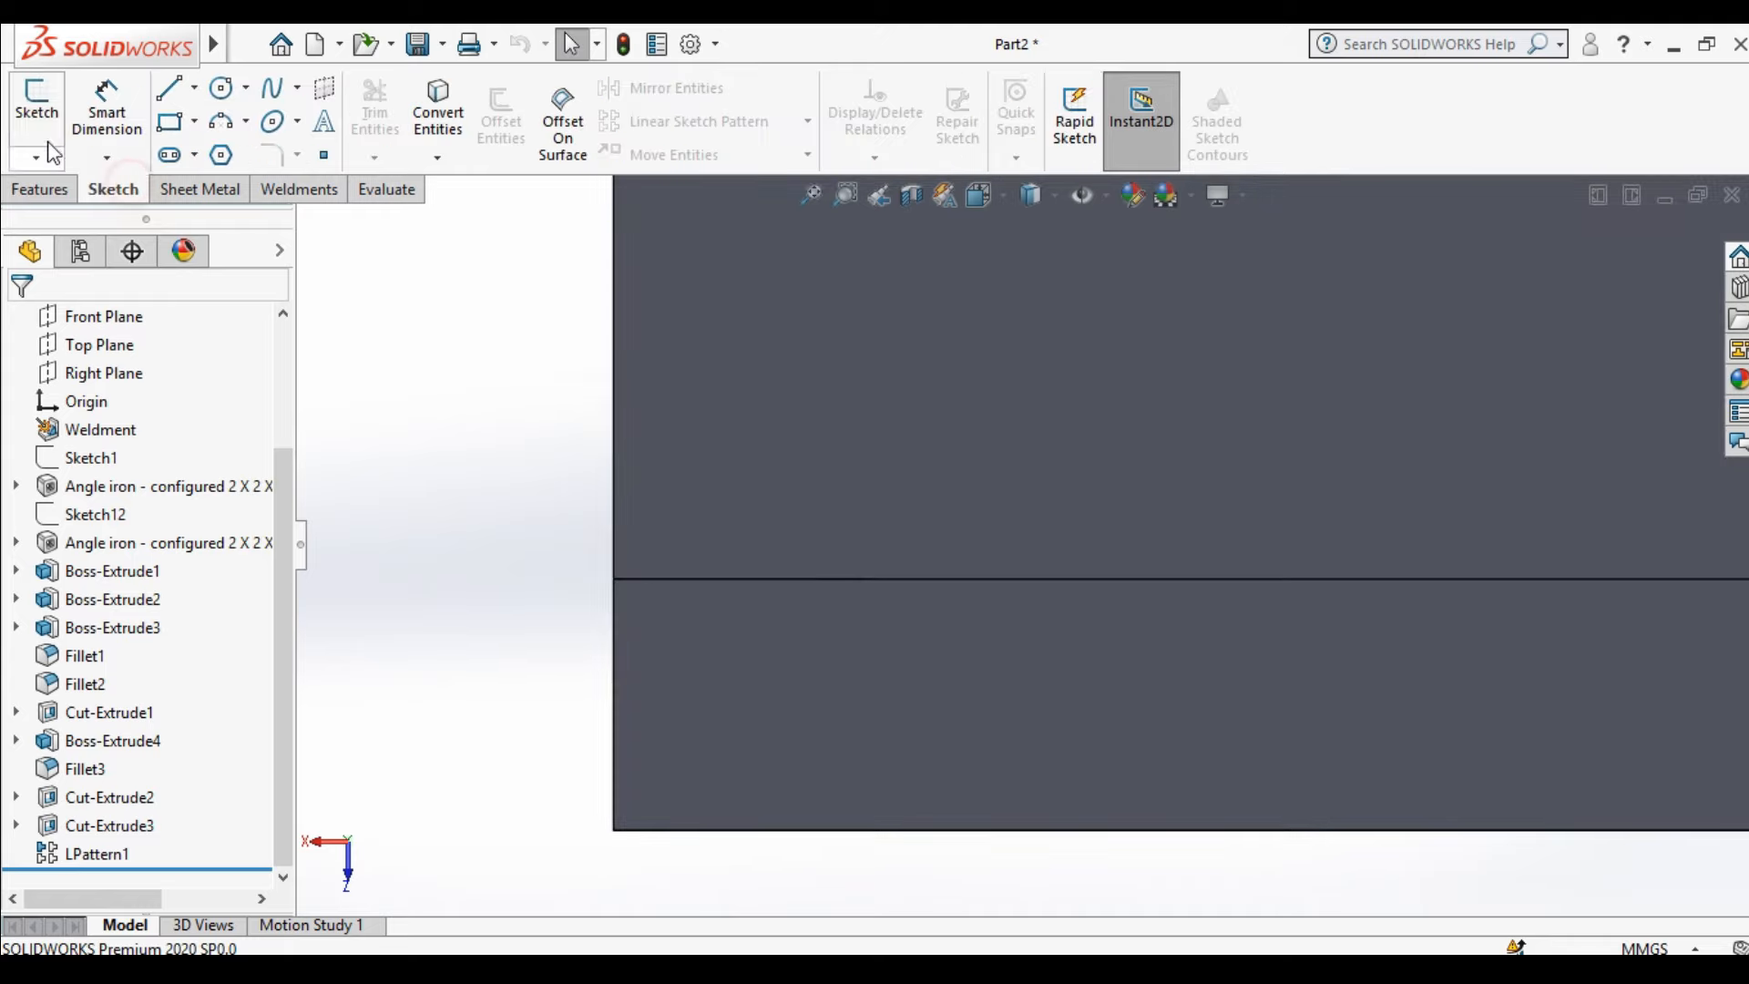
click(736, 390)
click(844, 308)
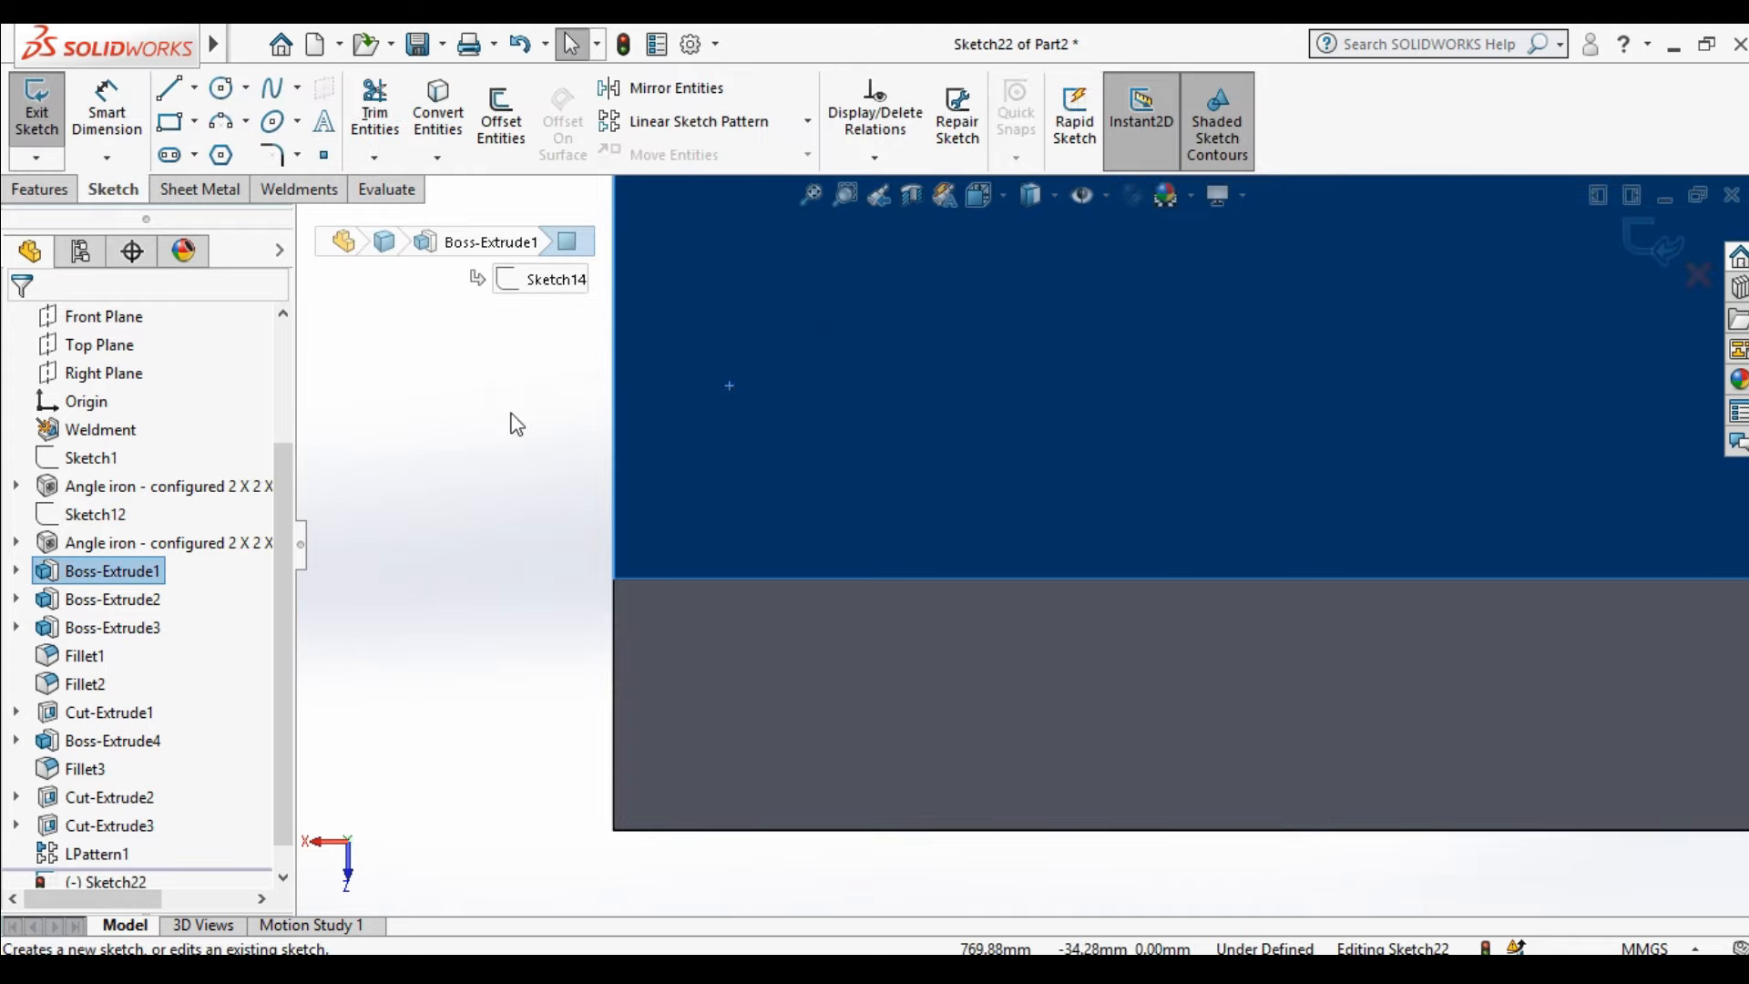
key(l)
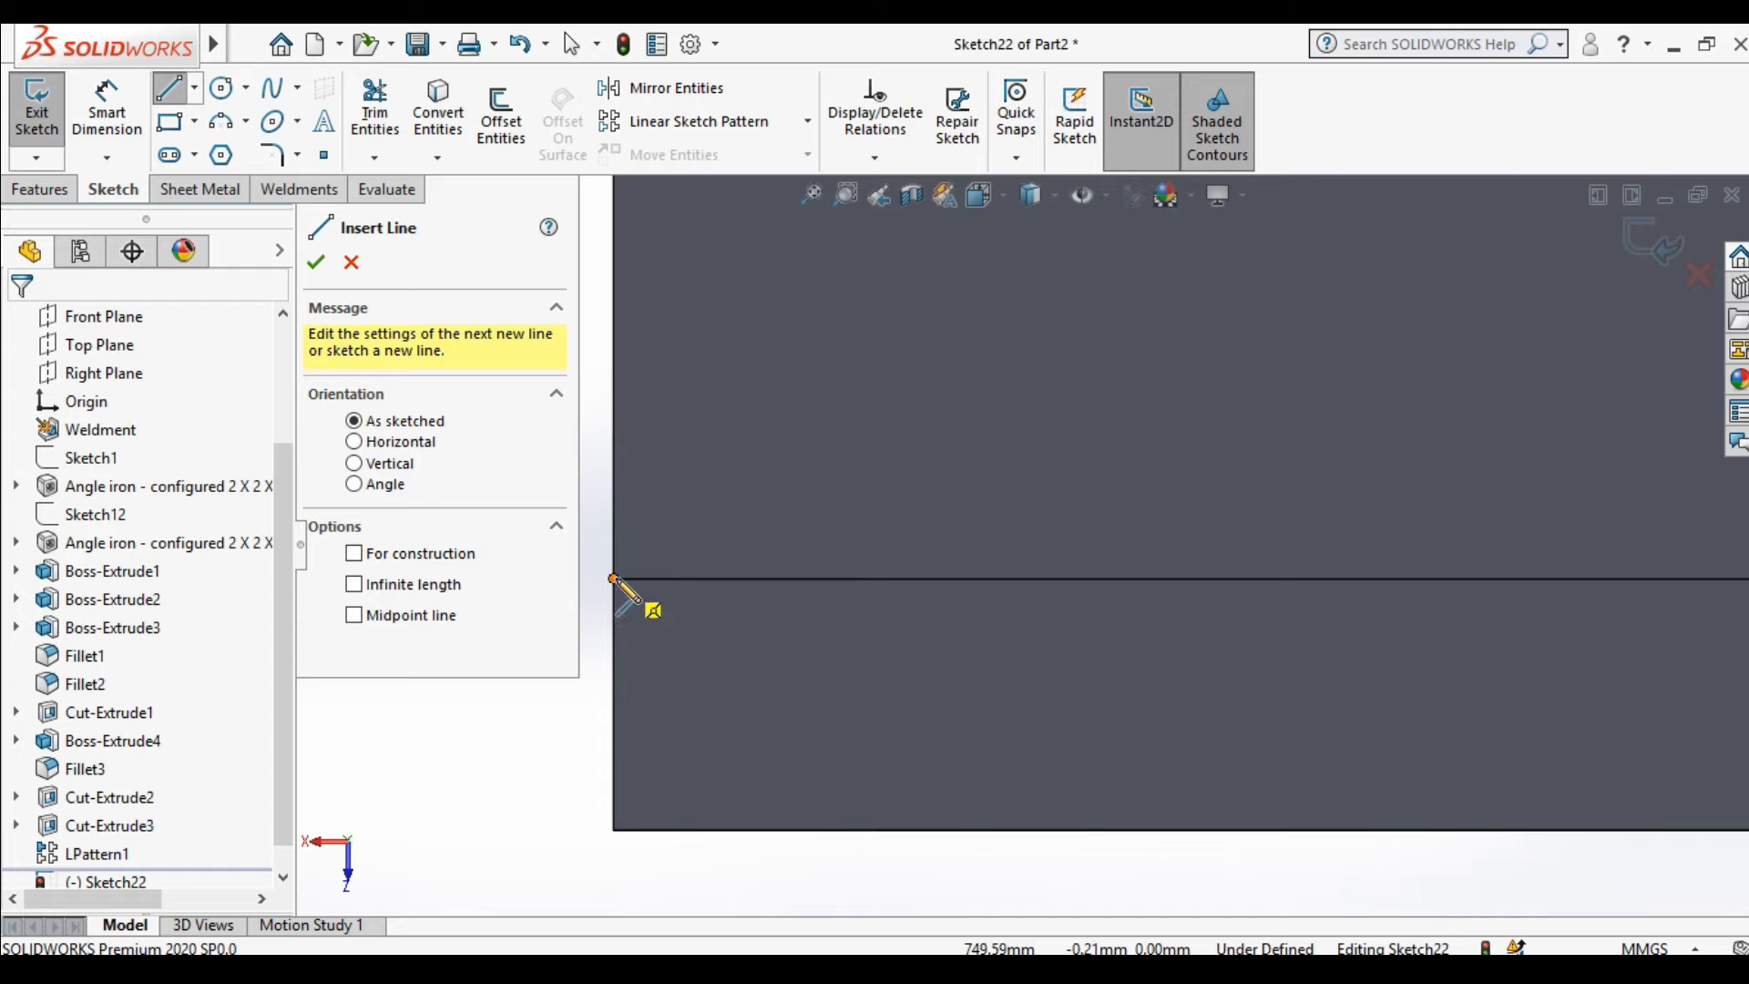
click(613, 579)
scroll(1312, 551, up, 6)
scroll(1458, 572, down, 4)
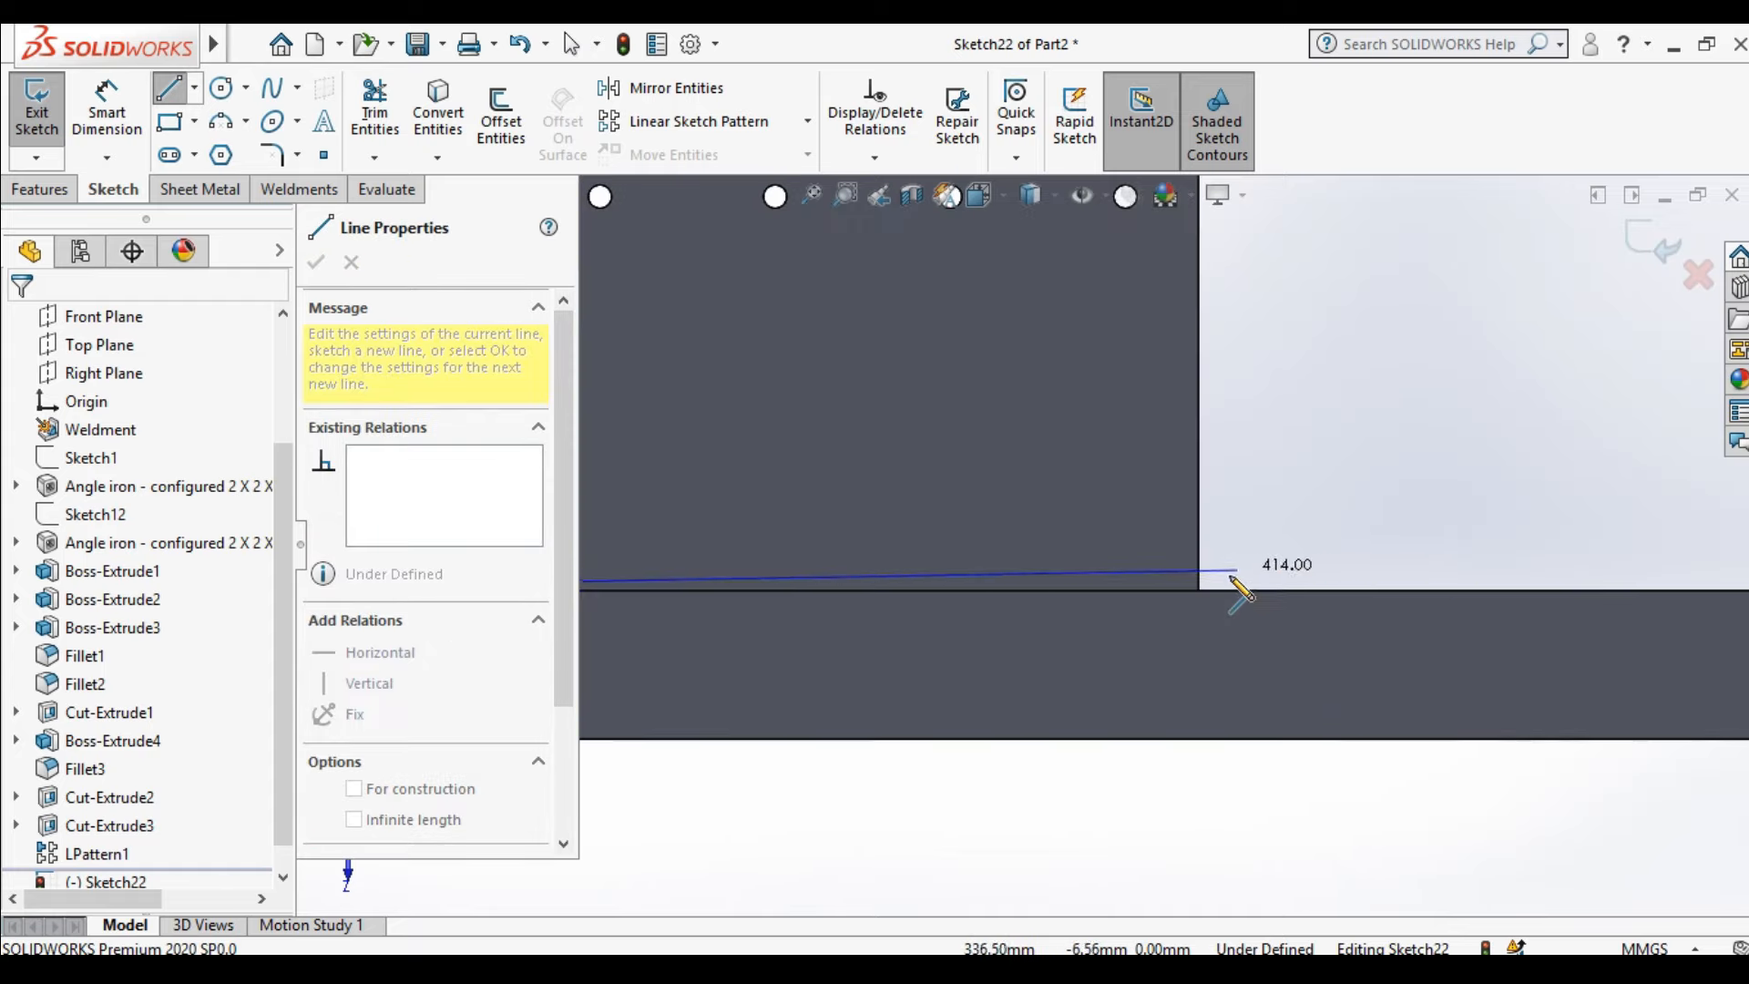
click(1199, 590)
right_click(1256, 501)
click(1277, 499)
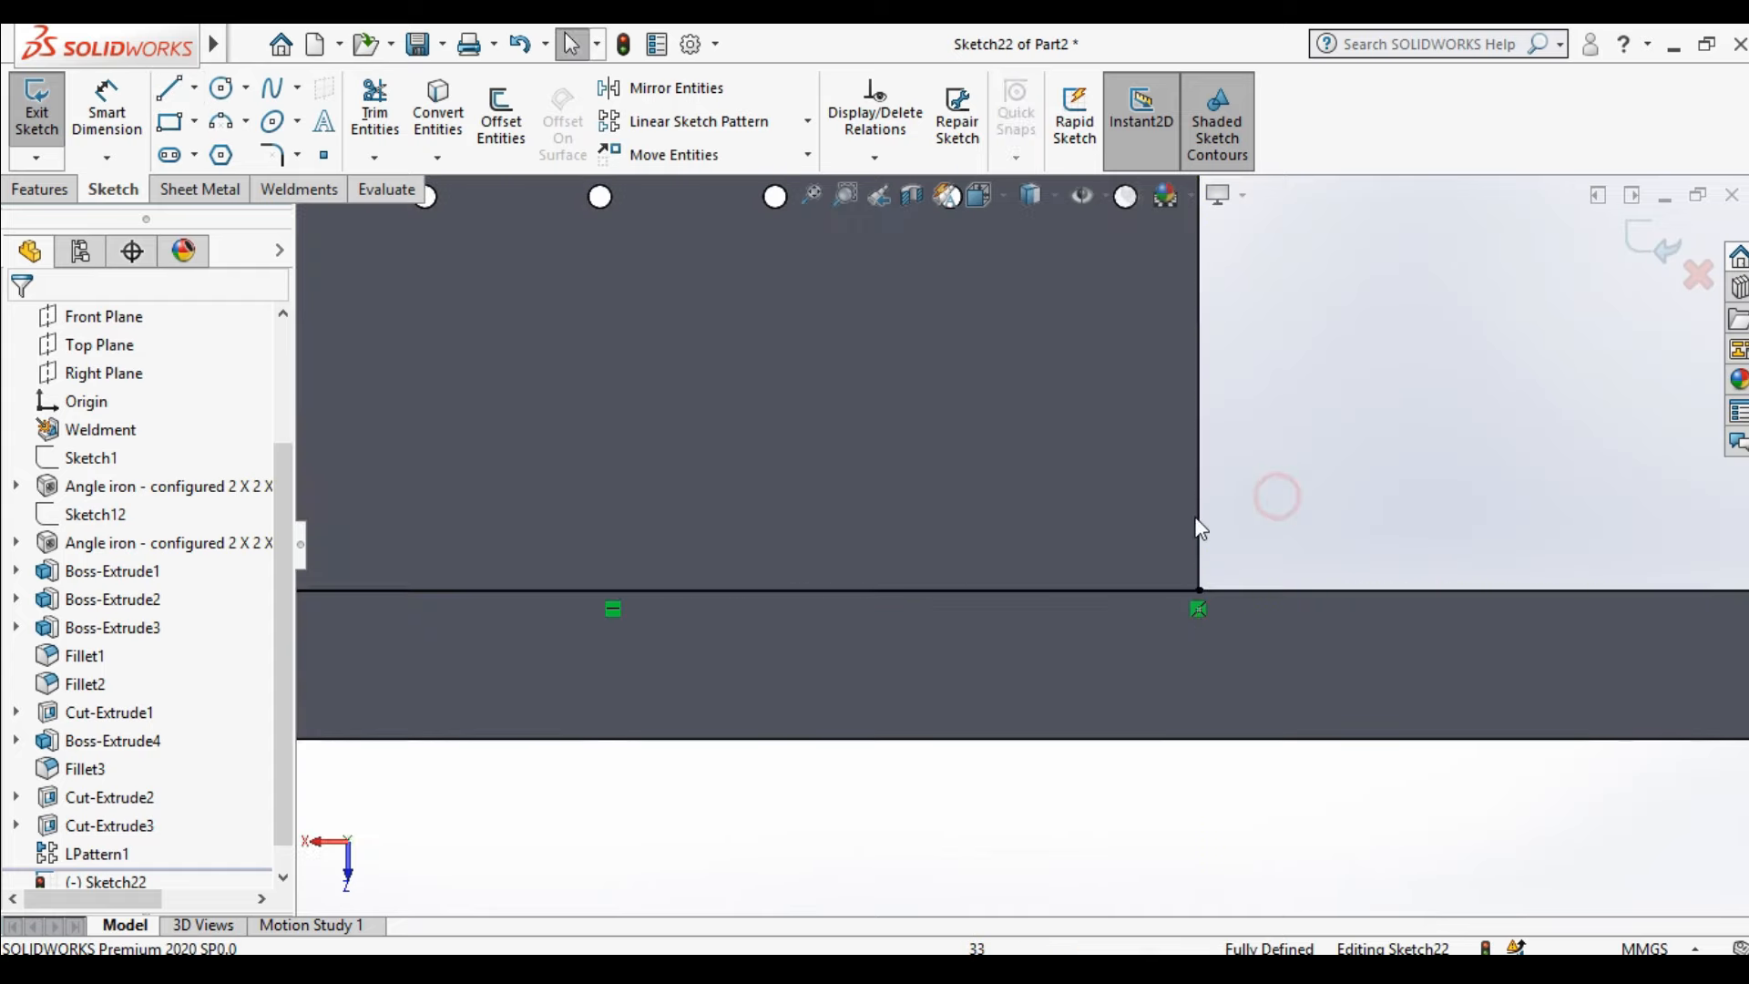
scroll(1201, 528, up, 4)
middle_drag(1201, 529, 922, 679)
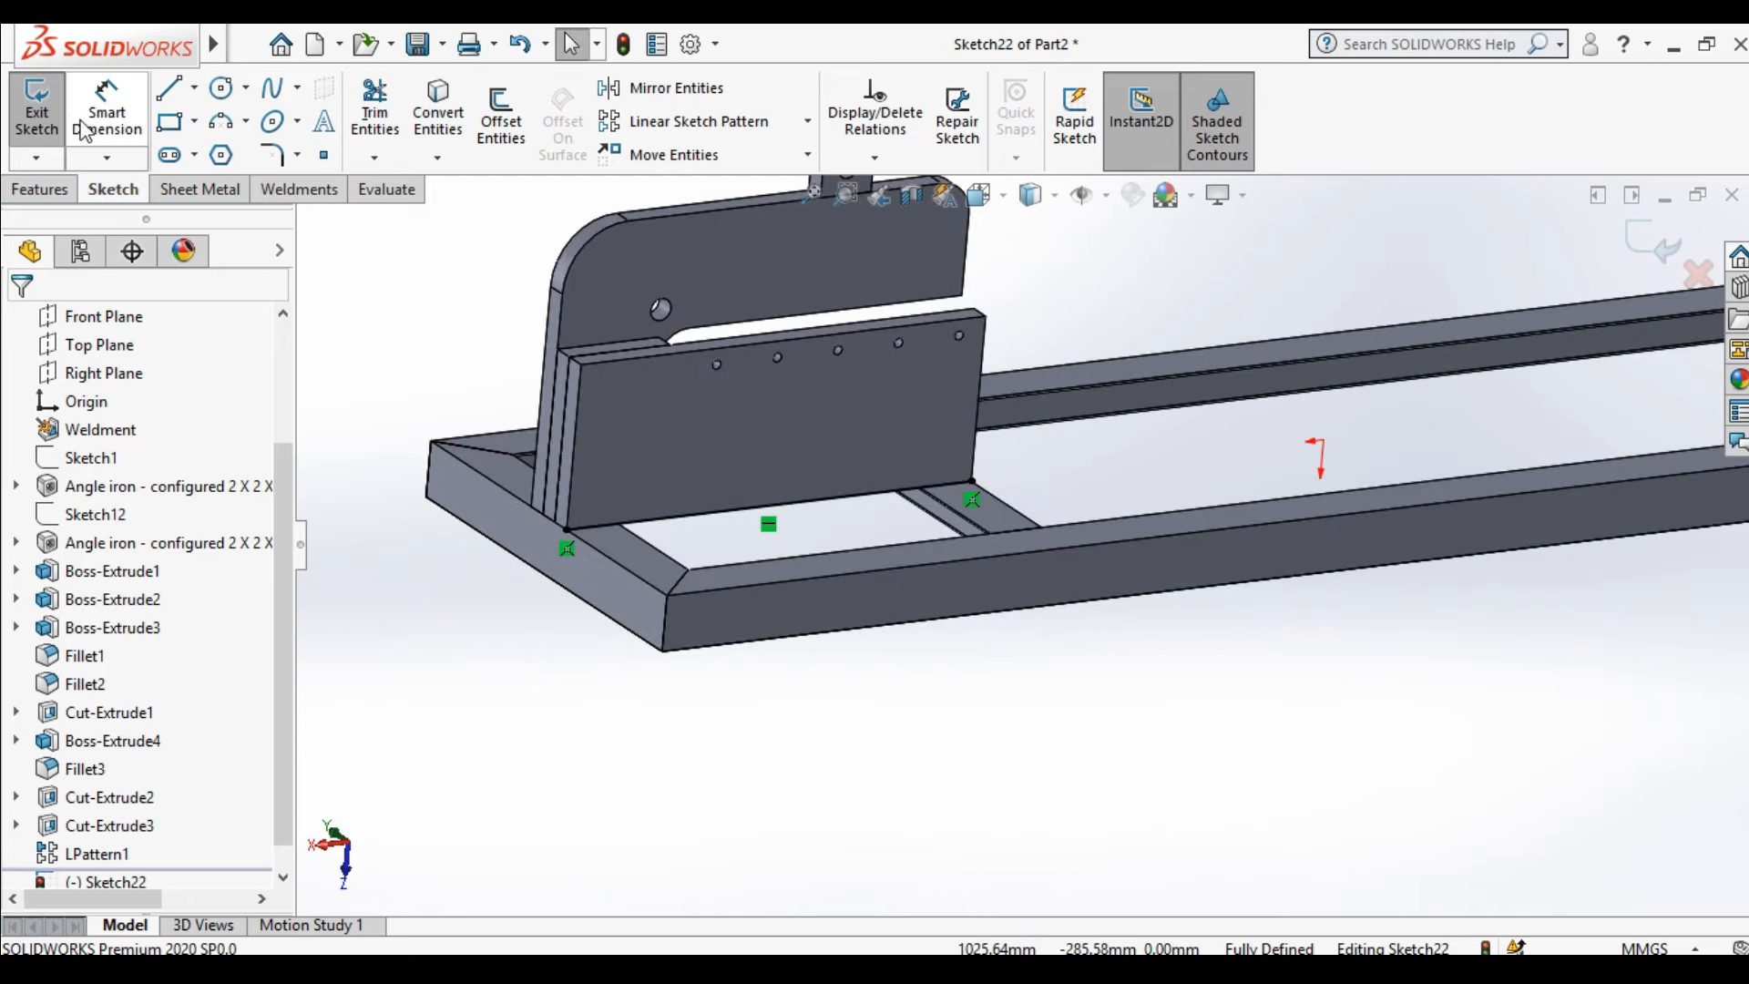
click(36, 109)
Create an ansi inch configured angle iron structural member, size 2 x 2 x 0.125, along the line at the front plate's base
click(301, 189)
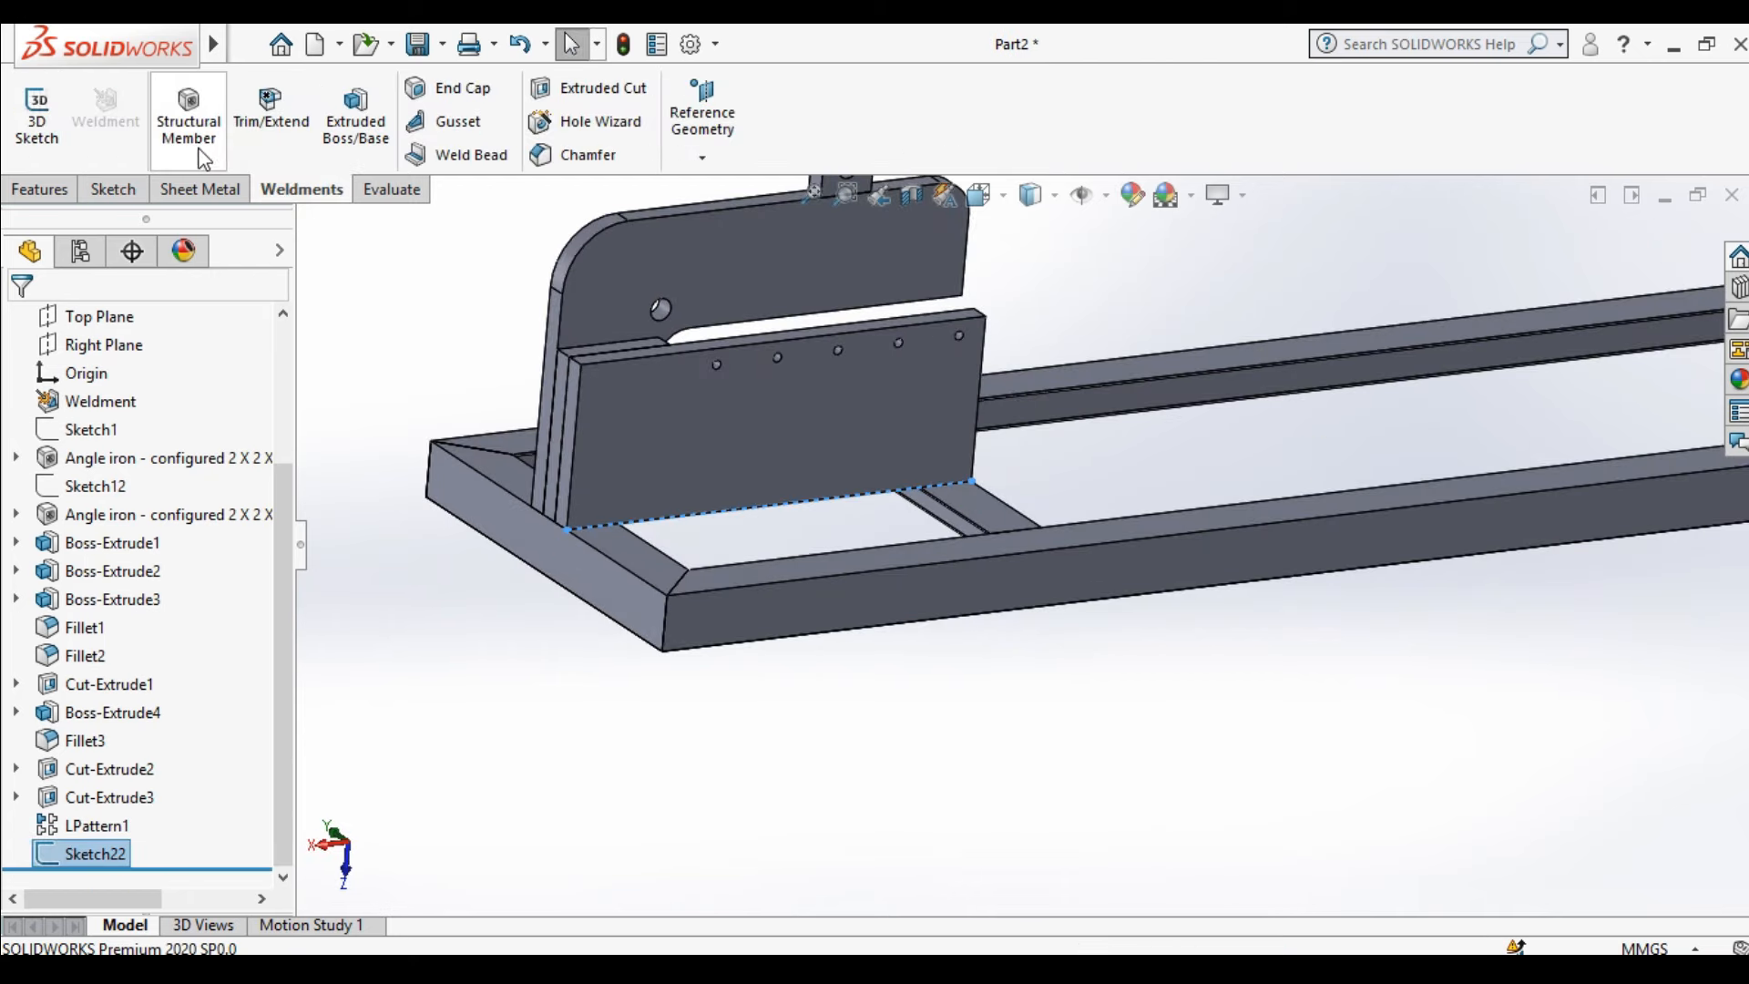
click(189, 114)
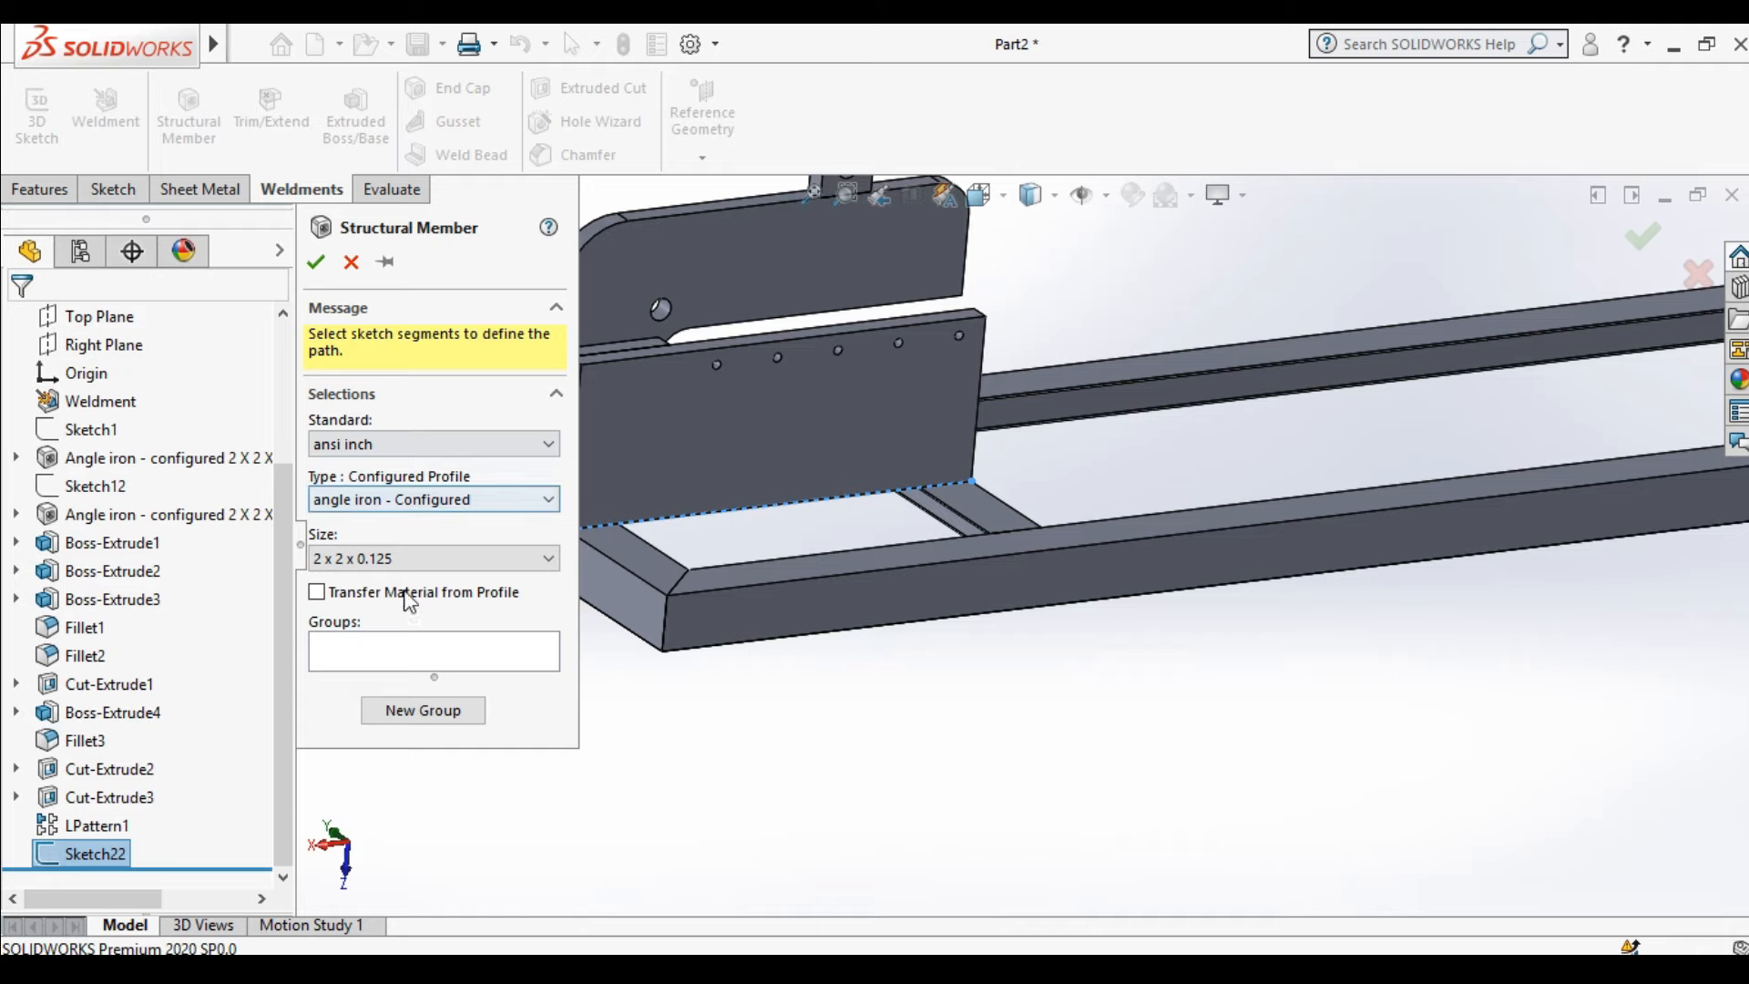
click(716, 522)
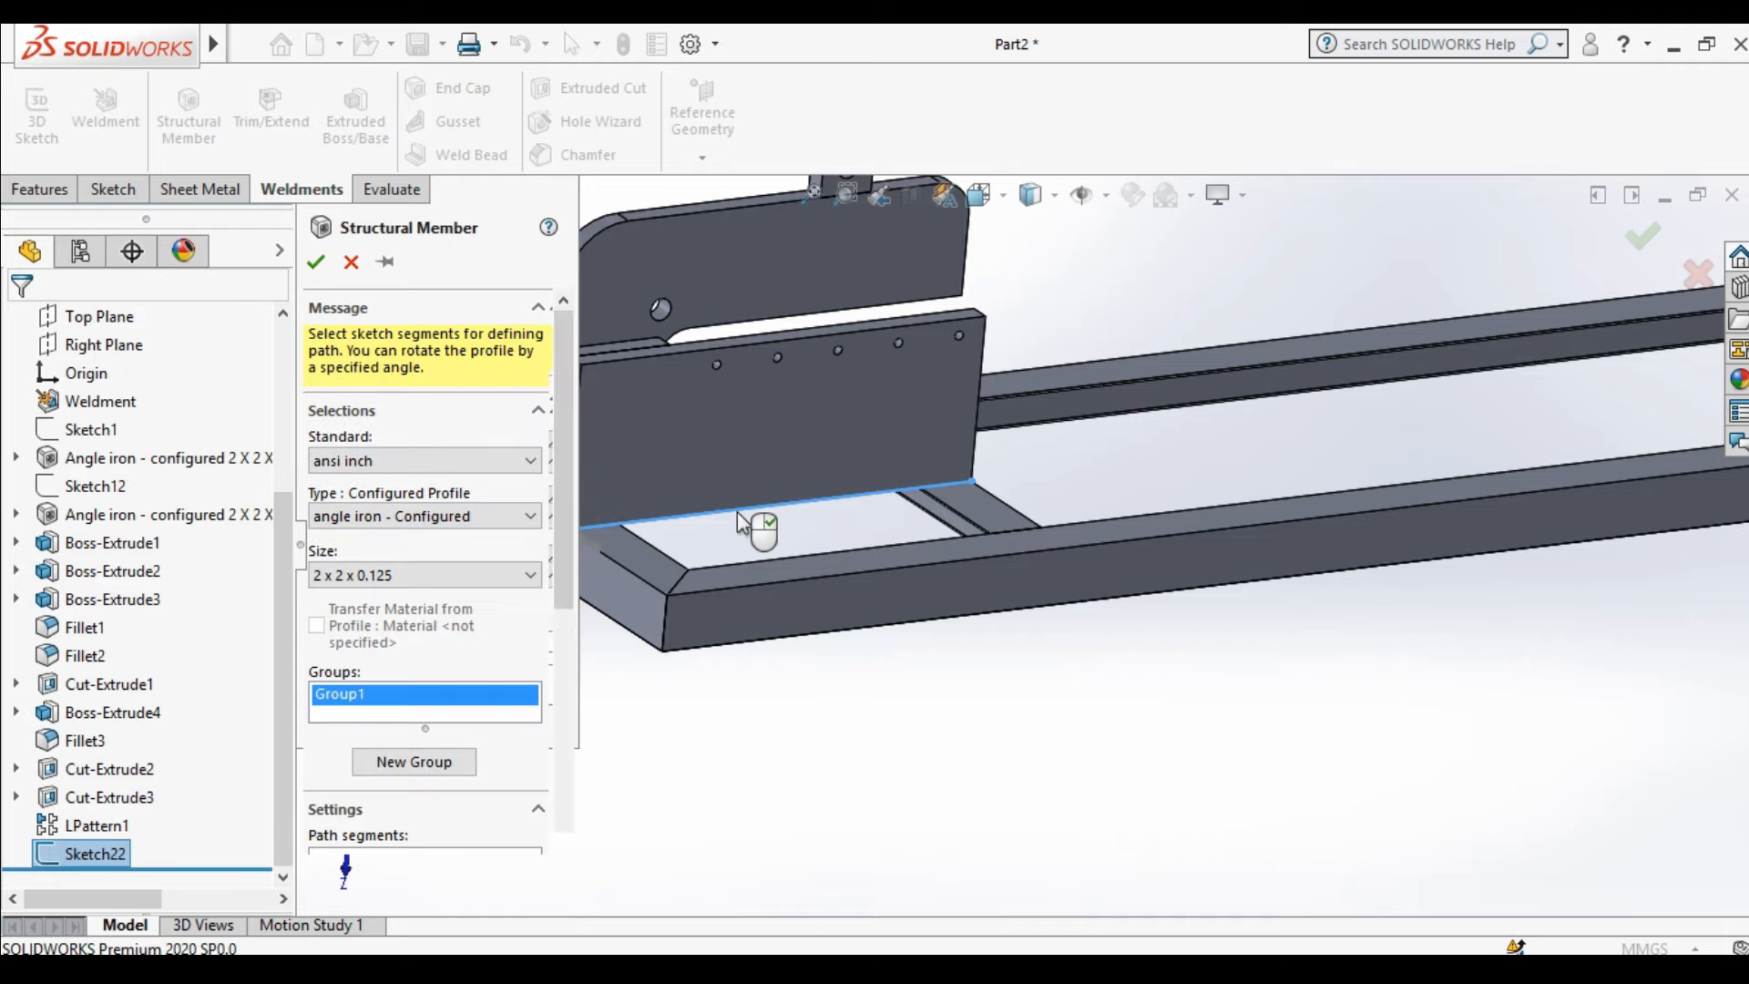
middle_drag(761, 524, 795, 565)
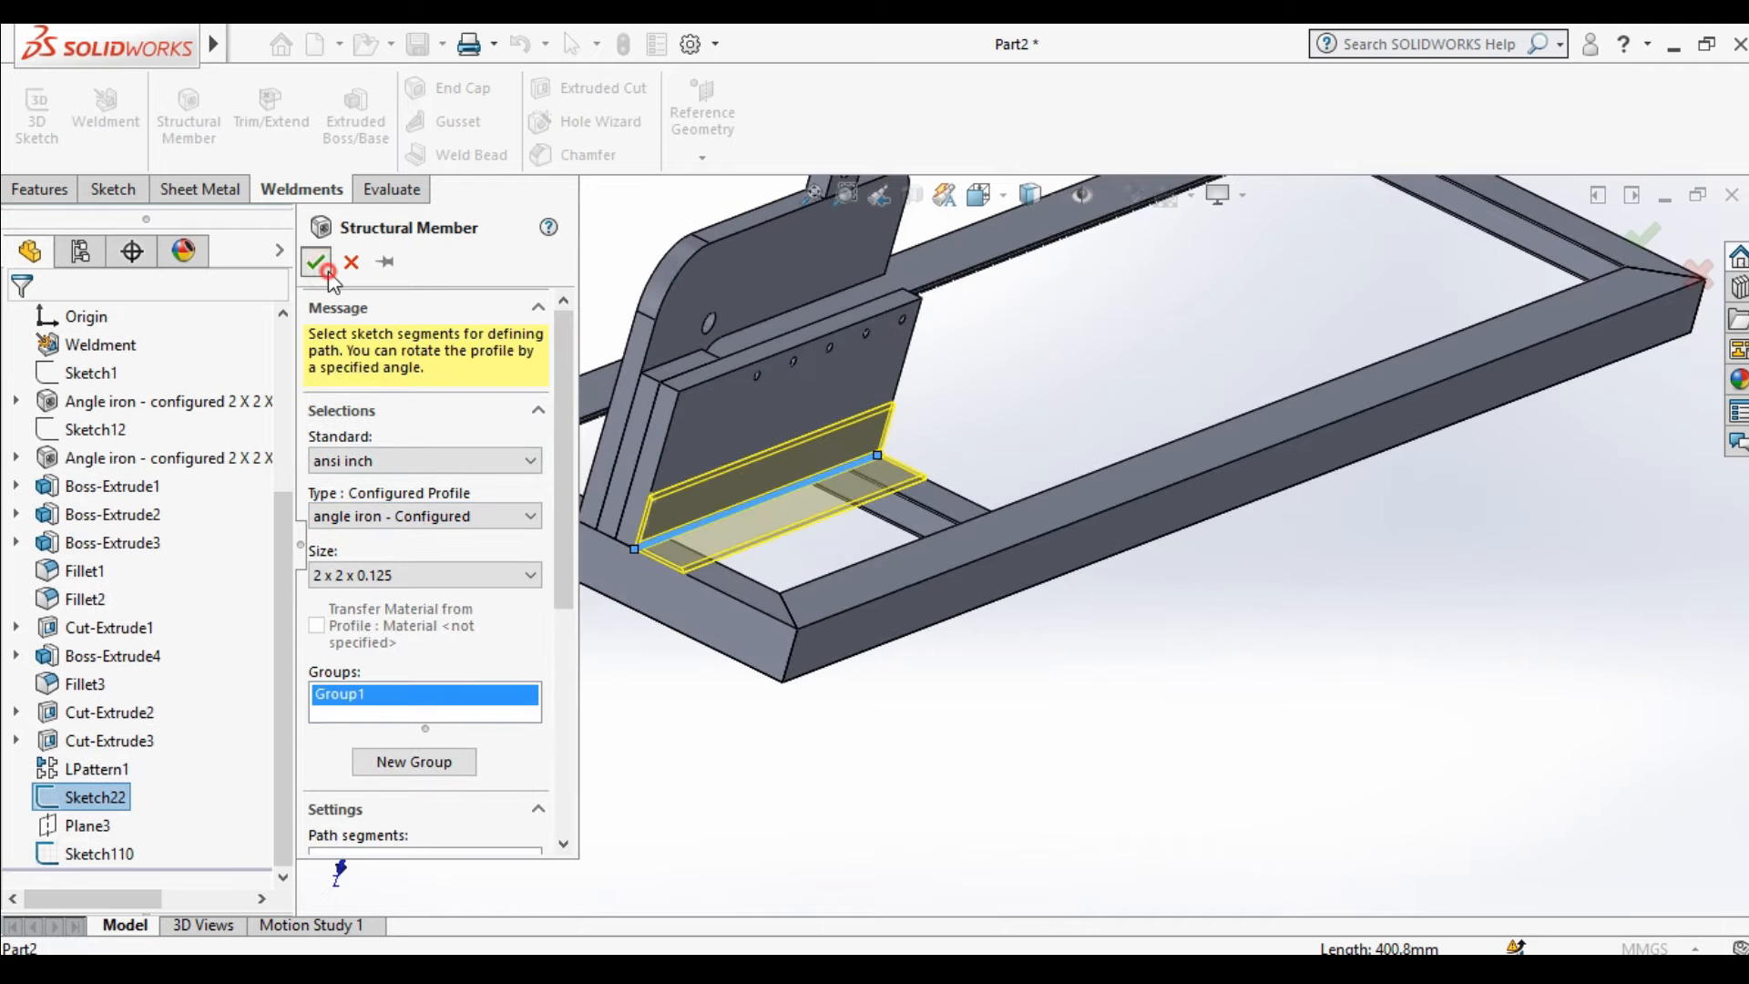
click(317, 264)
scroll(732, 577, up, 1)
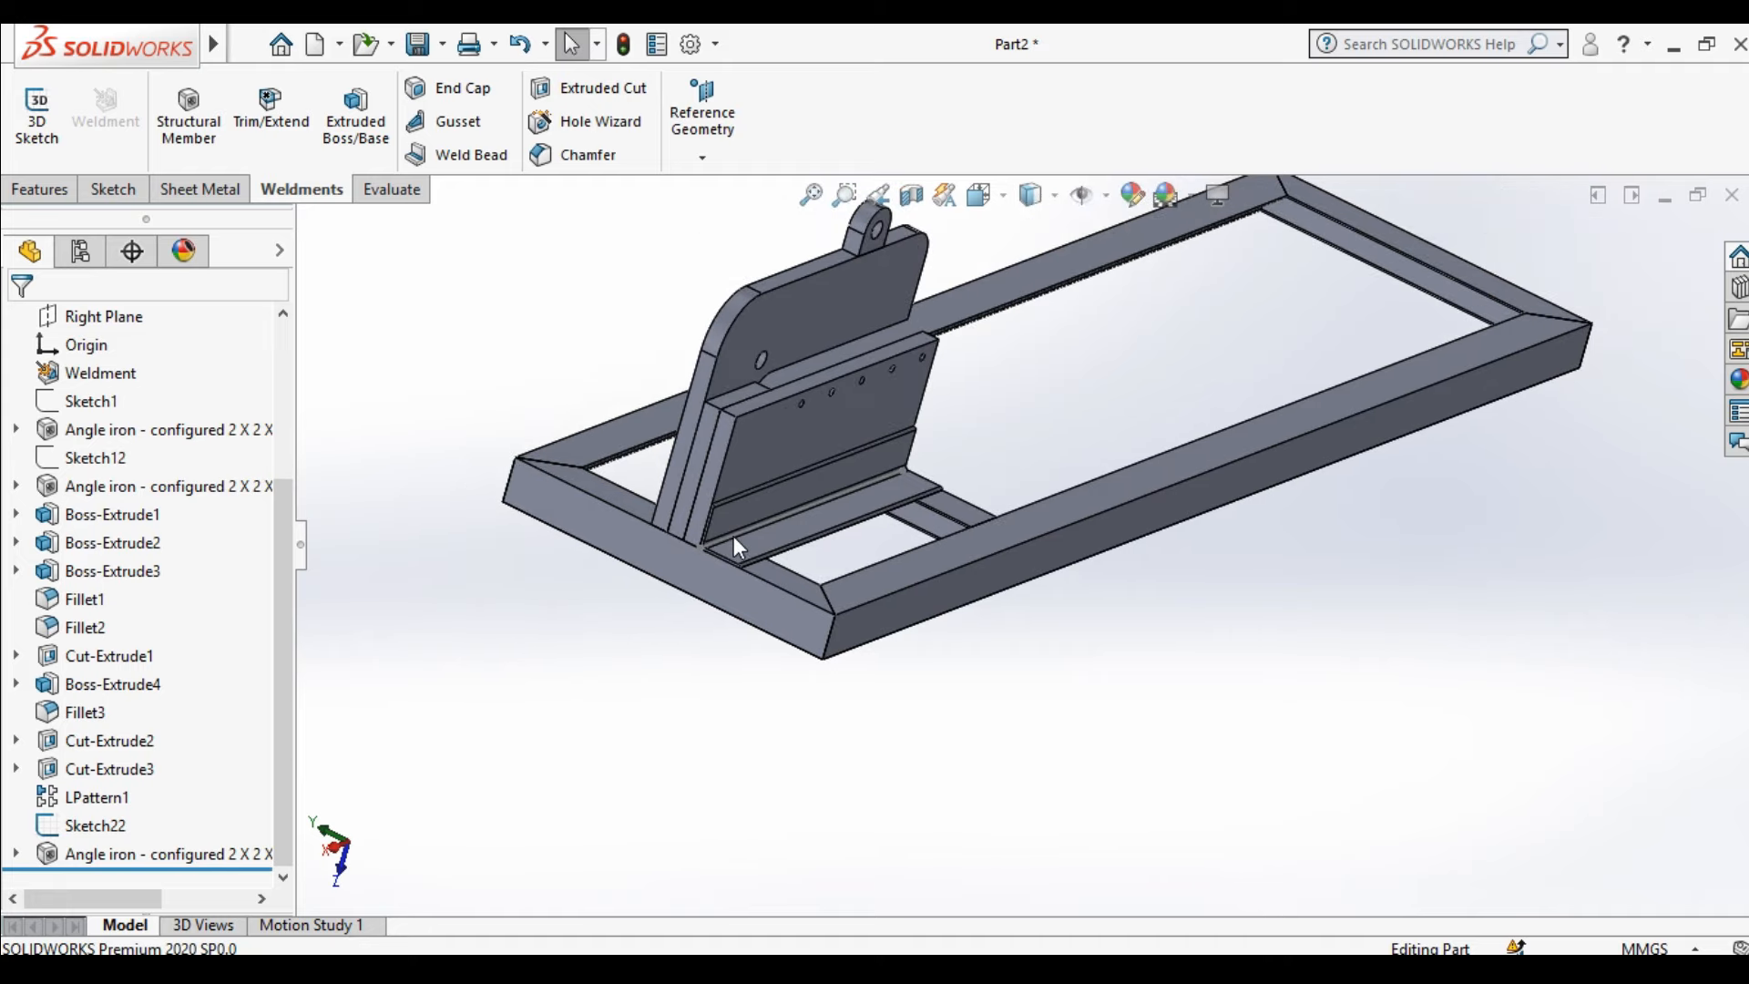
right_click(738, 546)
click(792, 496)
Mirror the new angle iron body about the Top Plane to the opposite side of the plates
mouse_move(632, 586)
middle_down()
mouse_move(664, 580)
mouse_move(429, 535)
middle_up()
scroll(176, 437, up, 3)
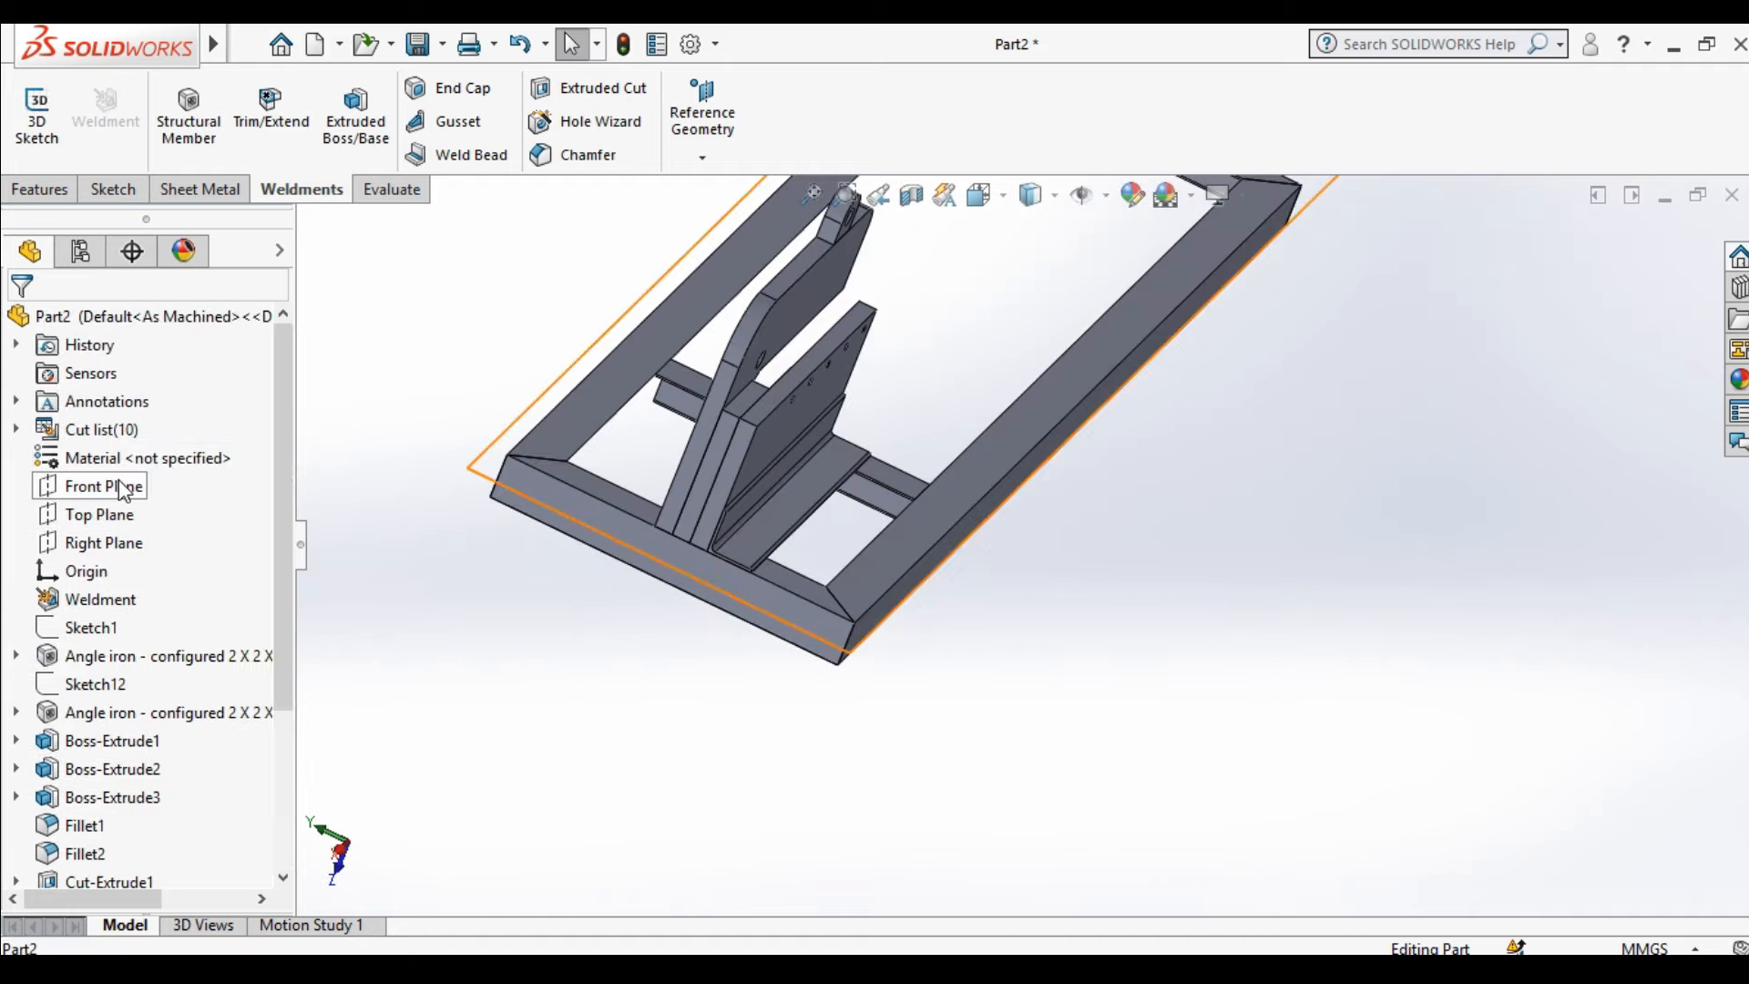
click(100, 515)
middle_drag(674, 601, 704, 512)
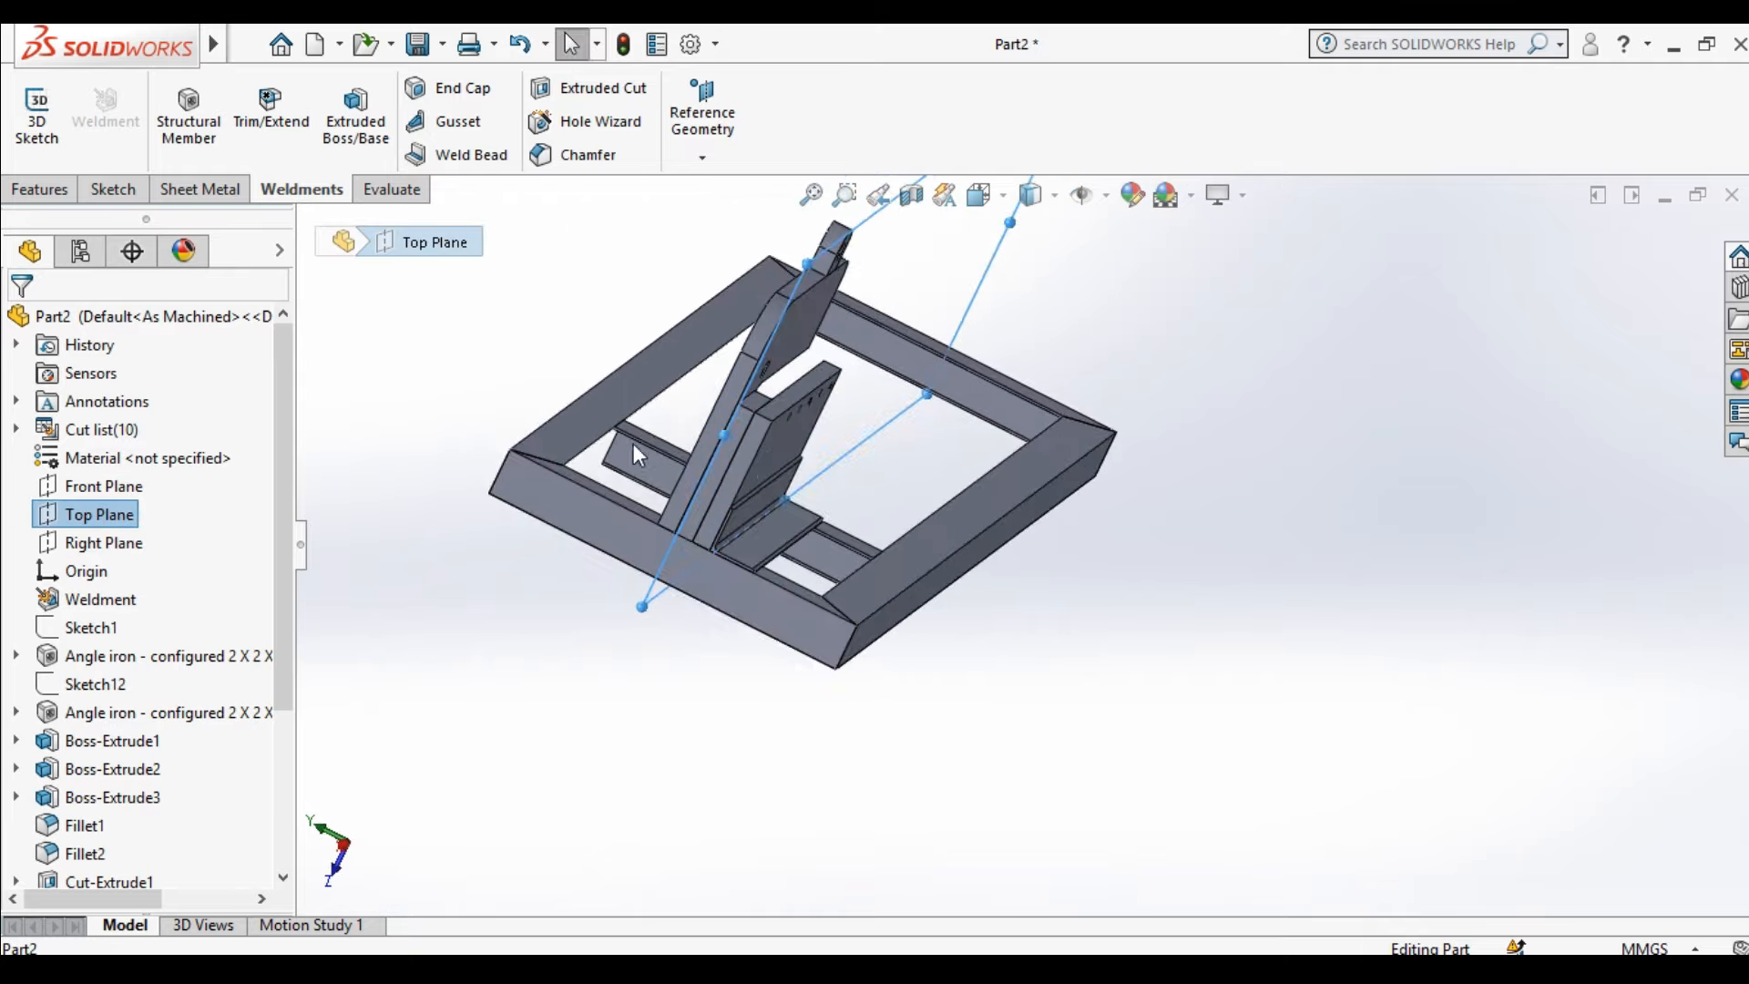
click(42, 189)
click(931, 154)
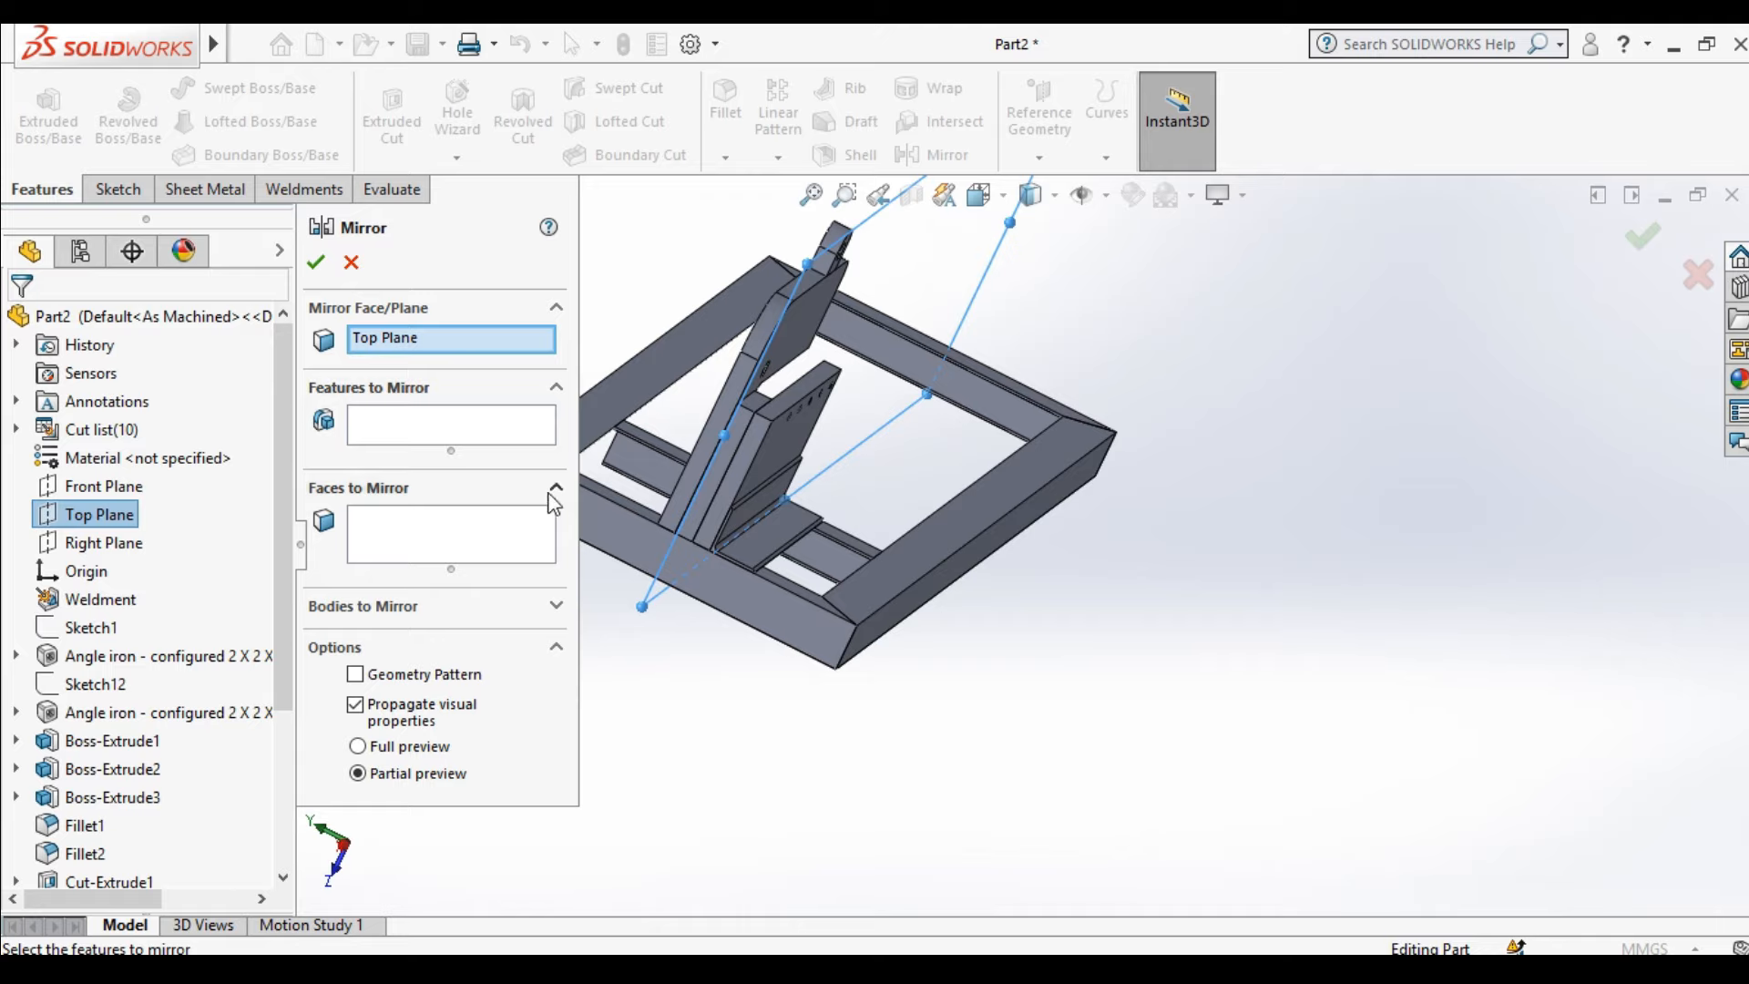
click(379, 606)
click(776, 543)
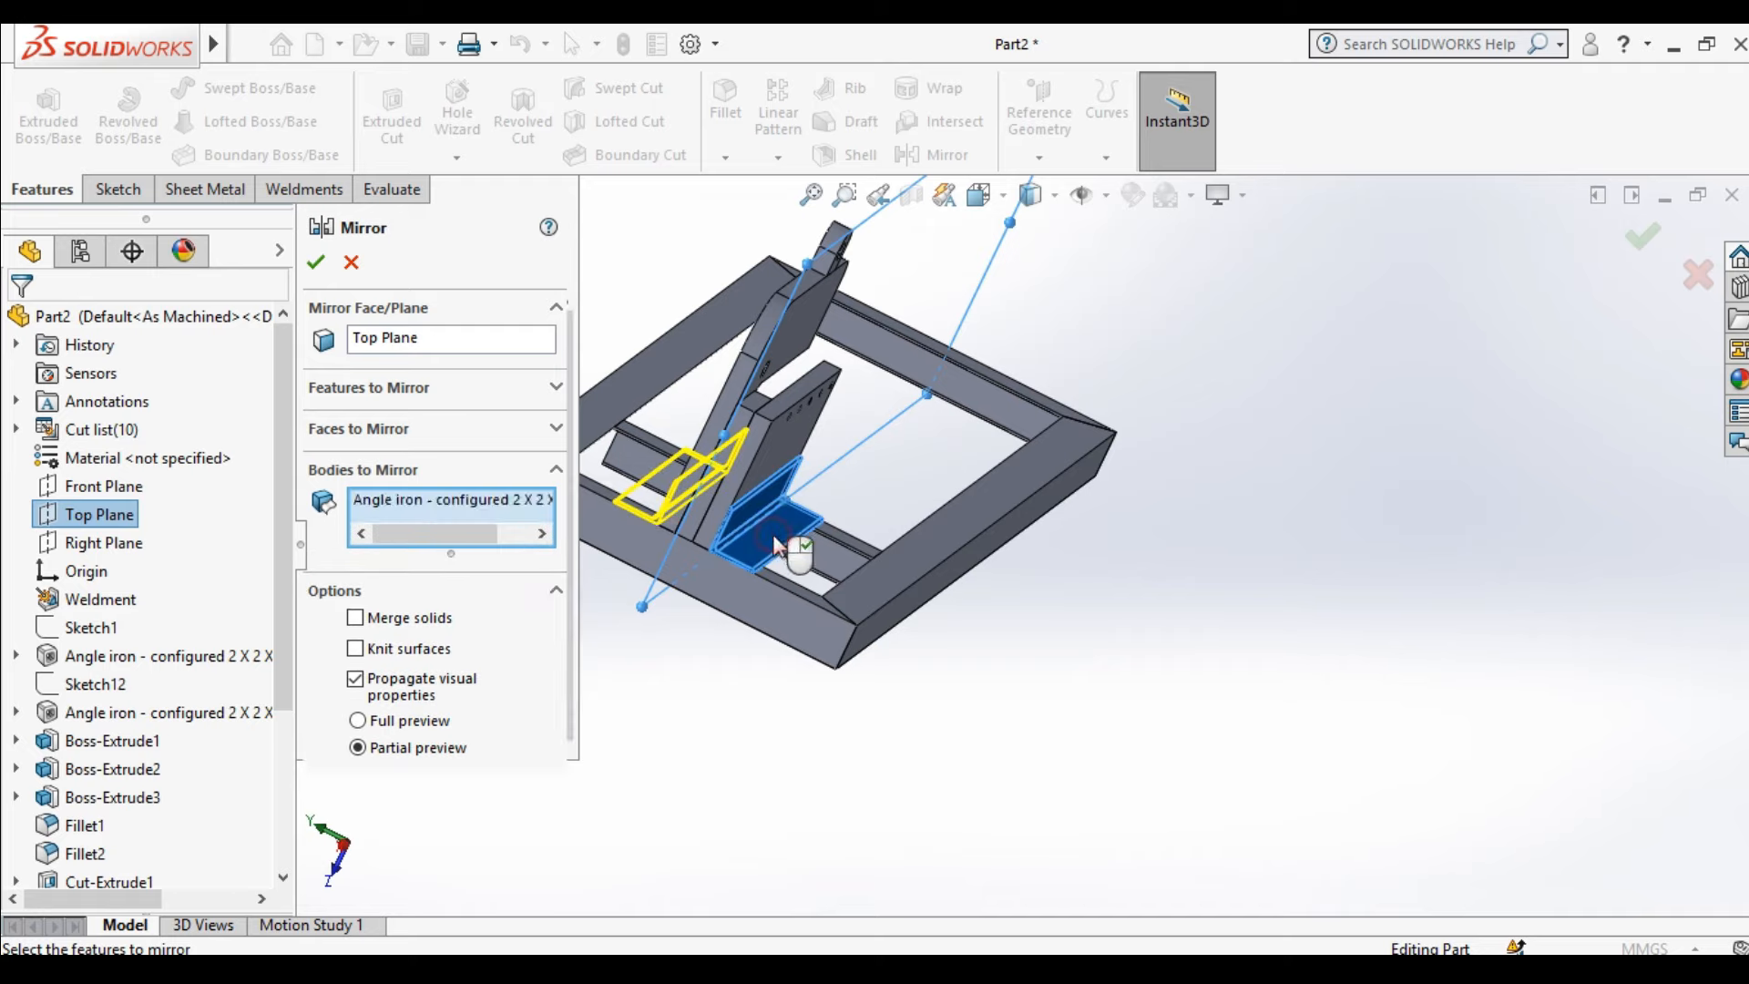
middle_drag(630, 545, 654, 578)
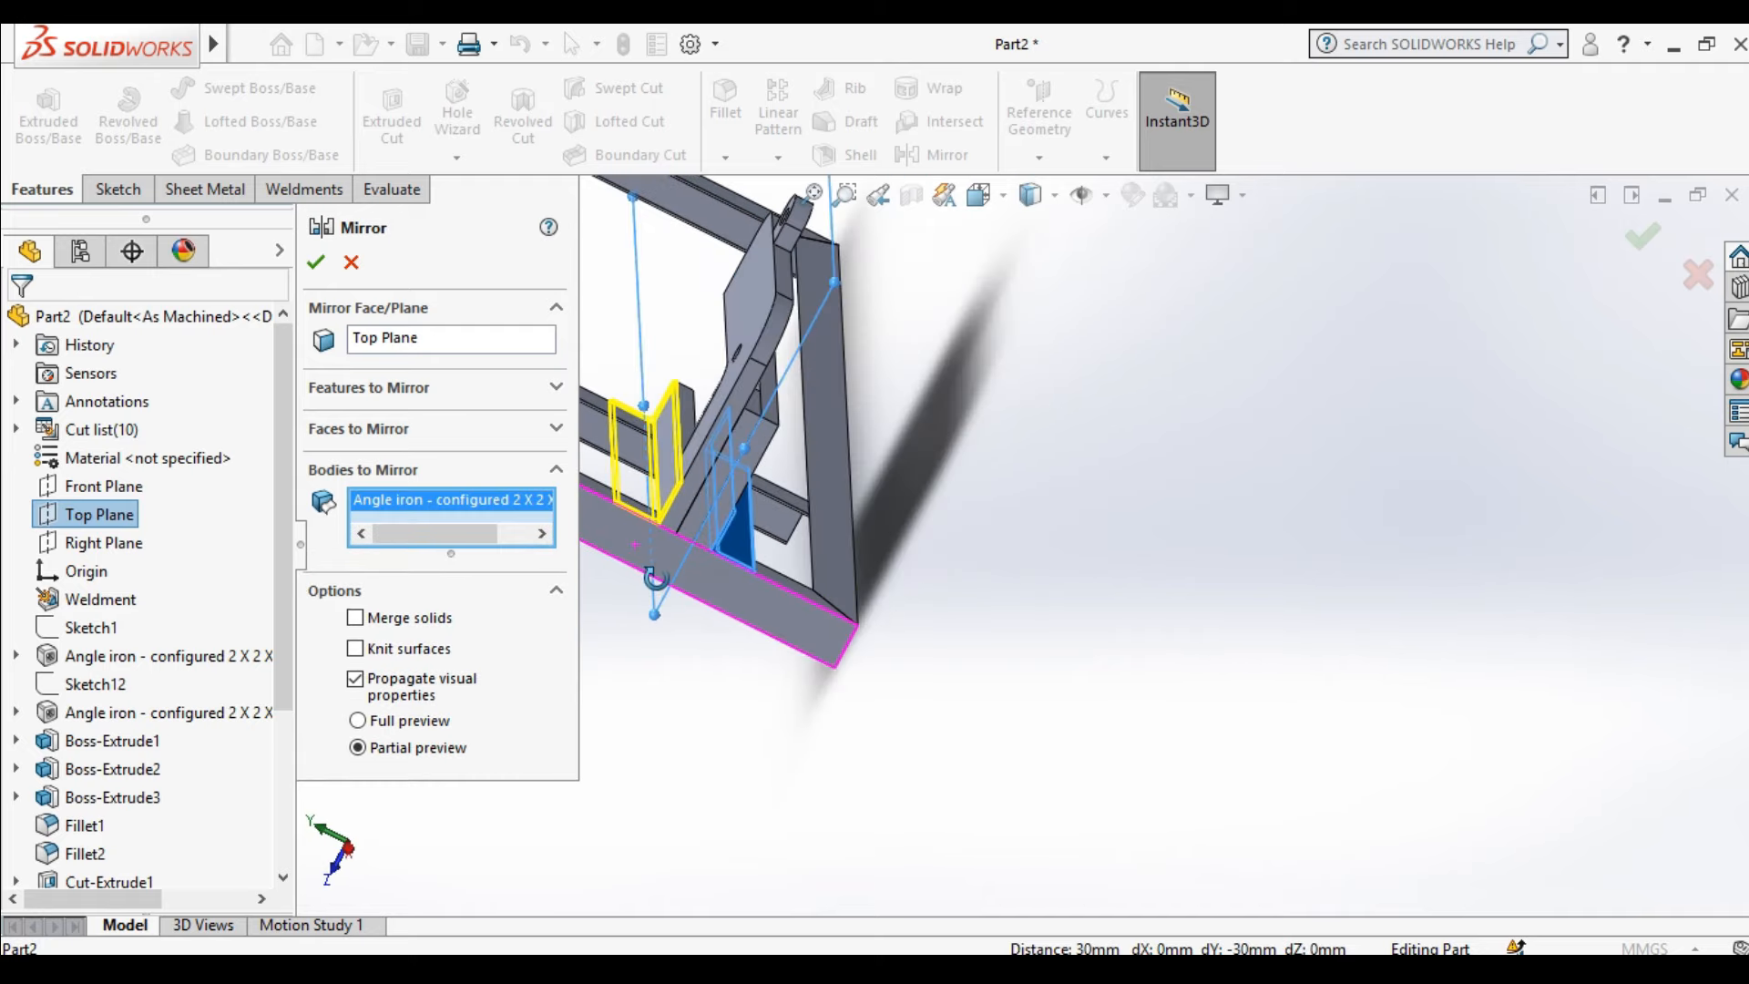
click(318, 266)
click(590, 656)
Apply the matte iron appearance from the Metal > Iron library to the rectangular frame's angle iron feature only
middle_drag(789, 646, 639, 609)
scroll(1031, 637, up, 4)
middle_drag(1084, 621, 1089, 678)
middle_drag(1173, 625, 1146, 561)
scroll(1127, 531, down, 4)
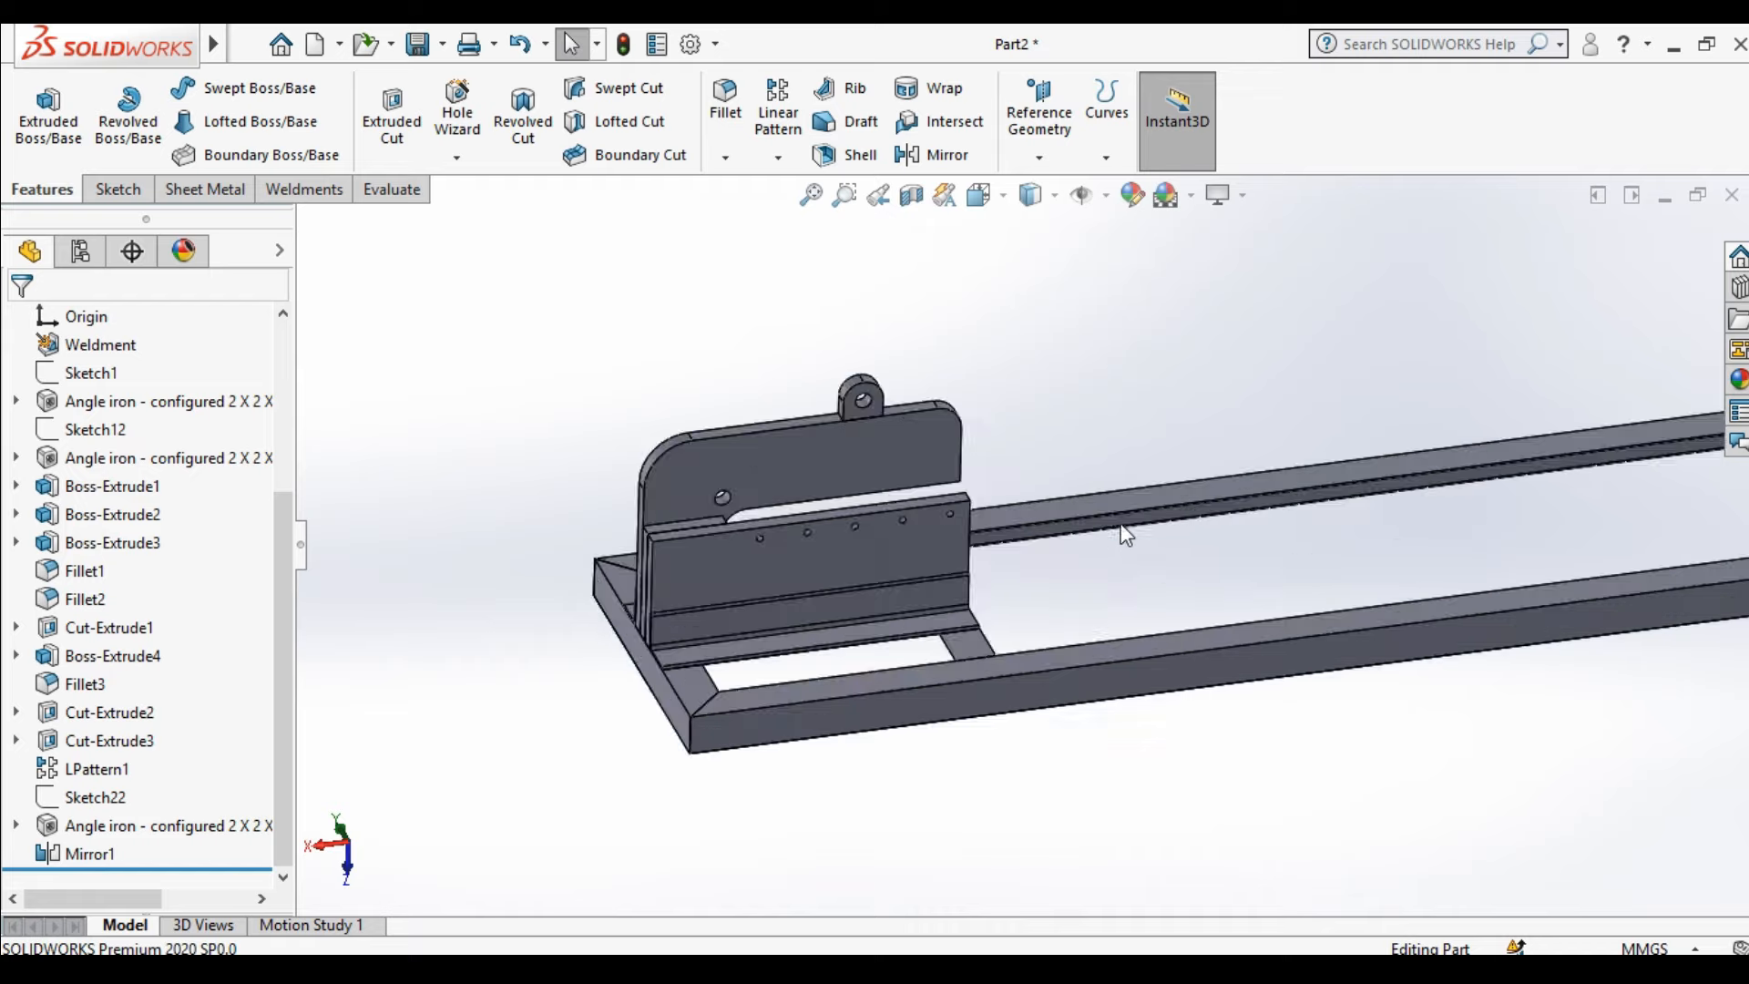
scroll(1126, 528, up, 2)
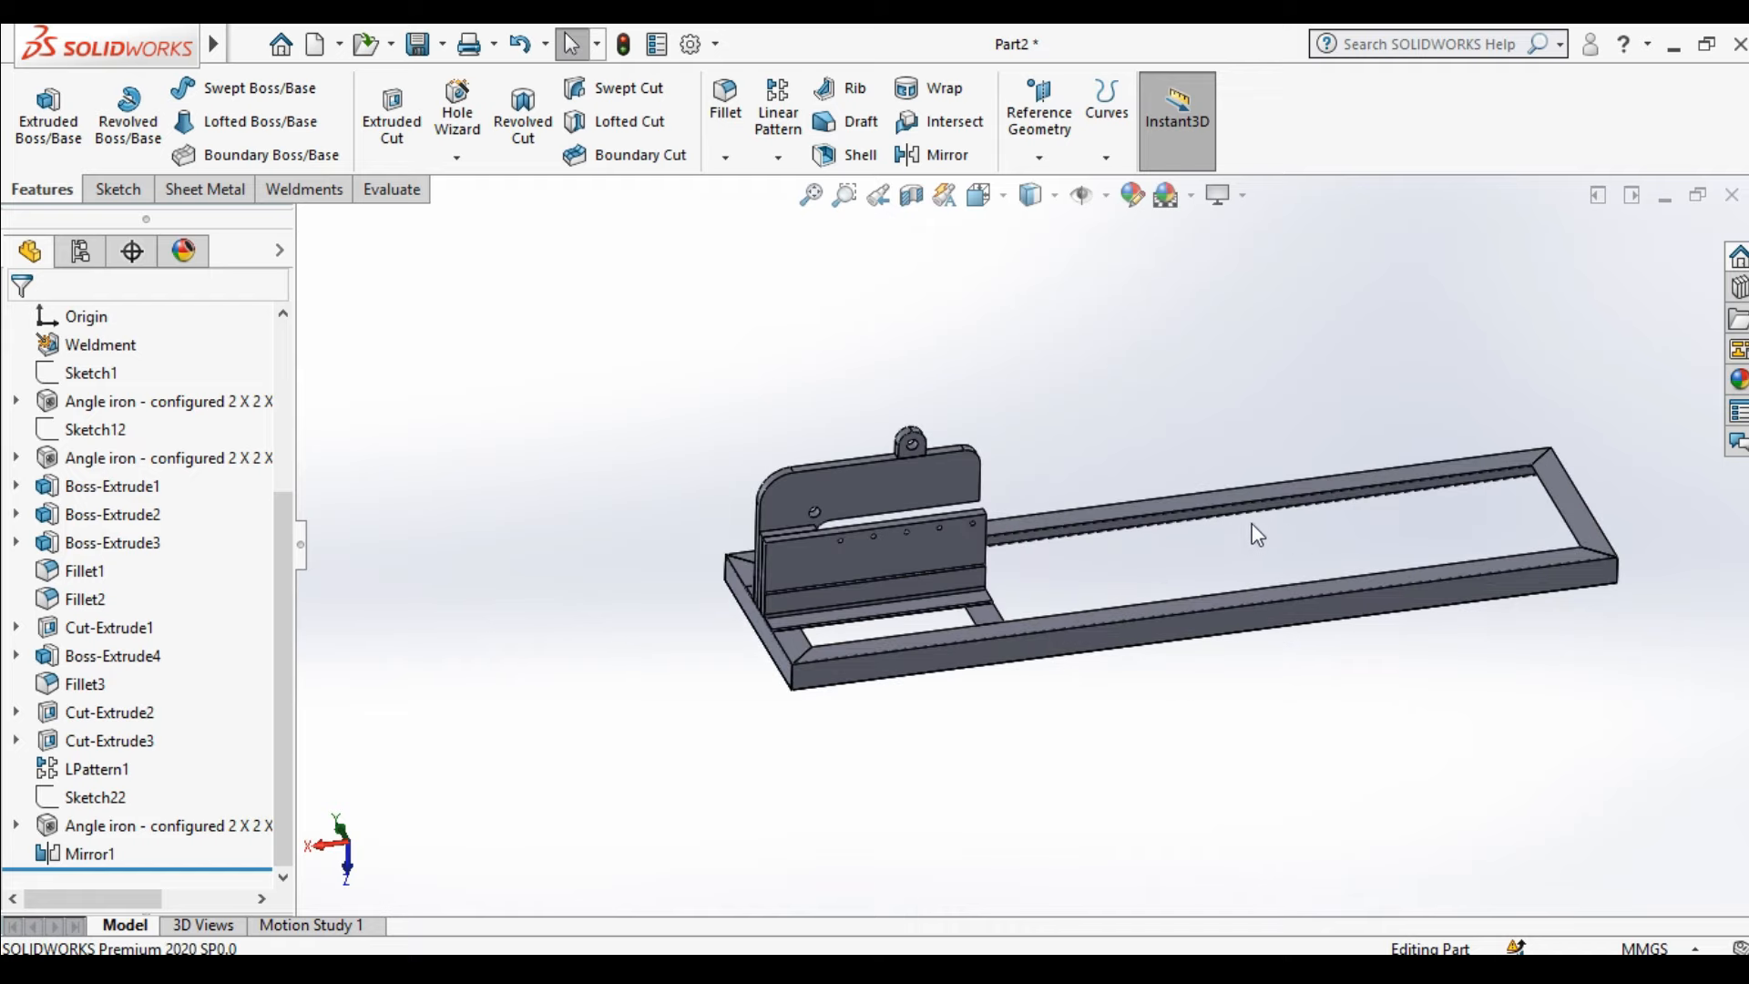
click(1734, 384)
click(1385, 273)
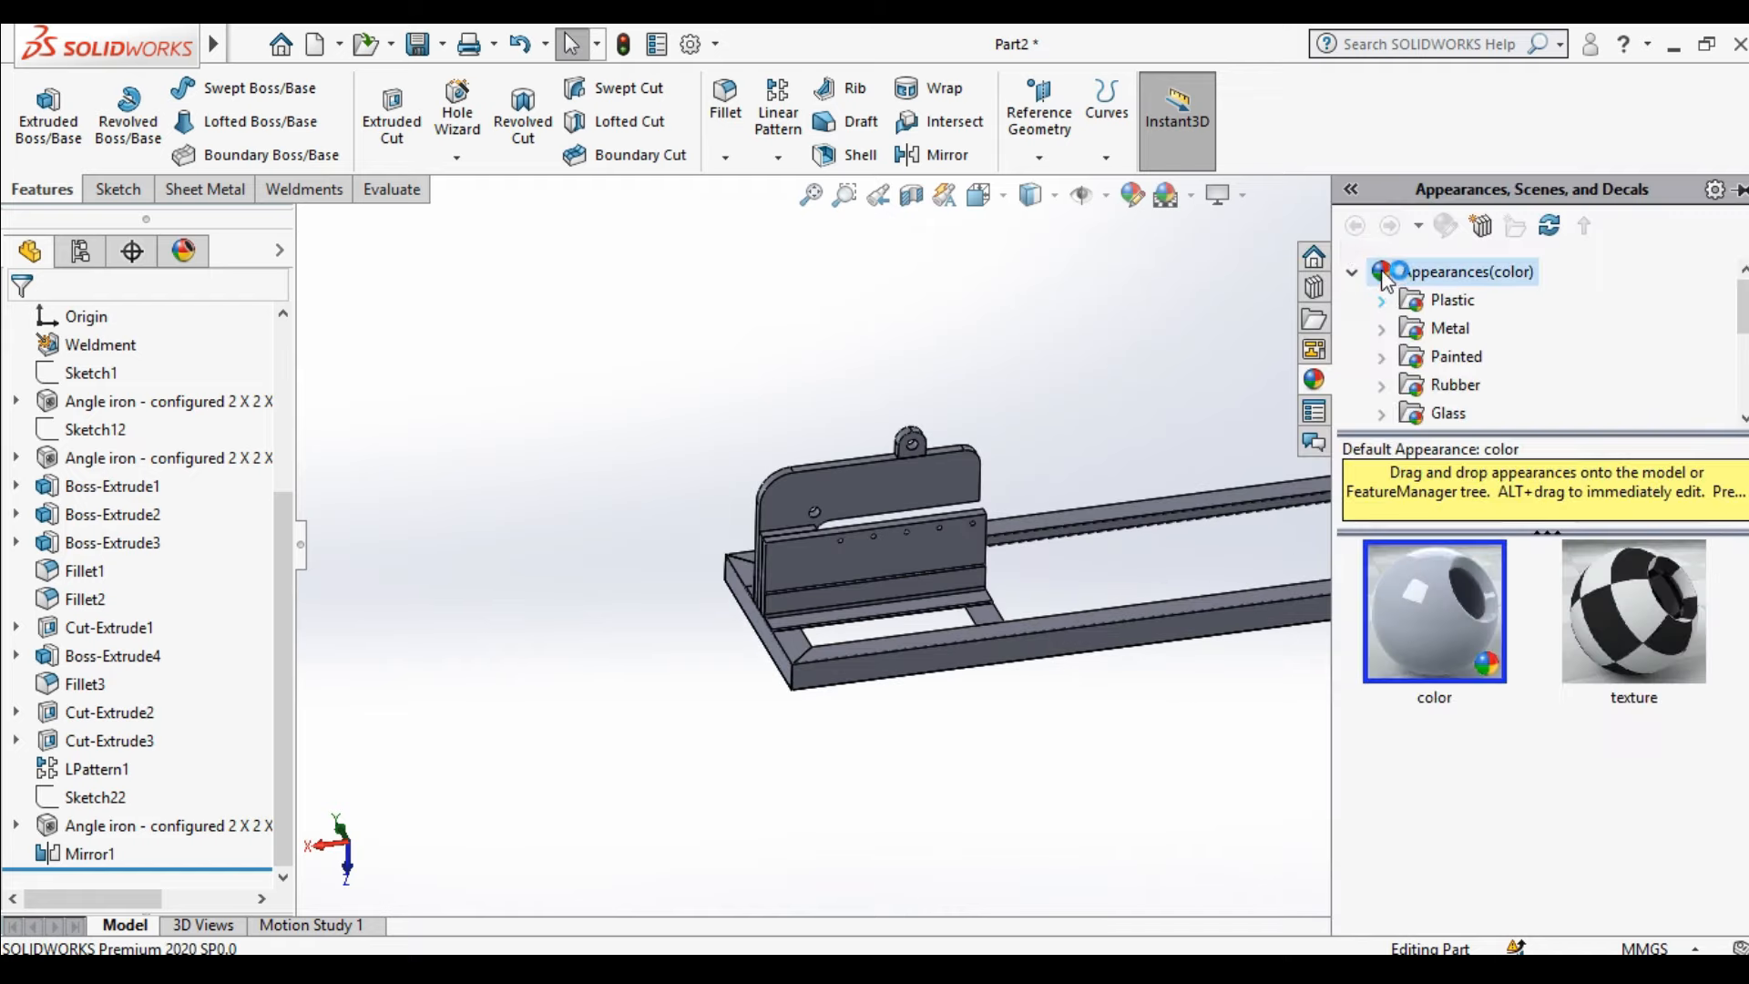
drag(1333, 221, 1426, 221)
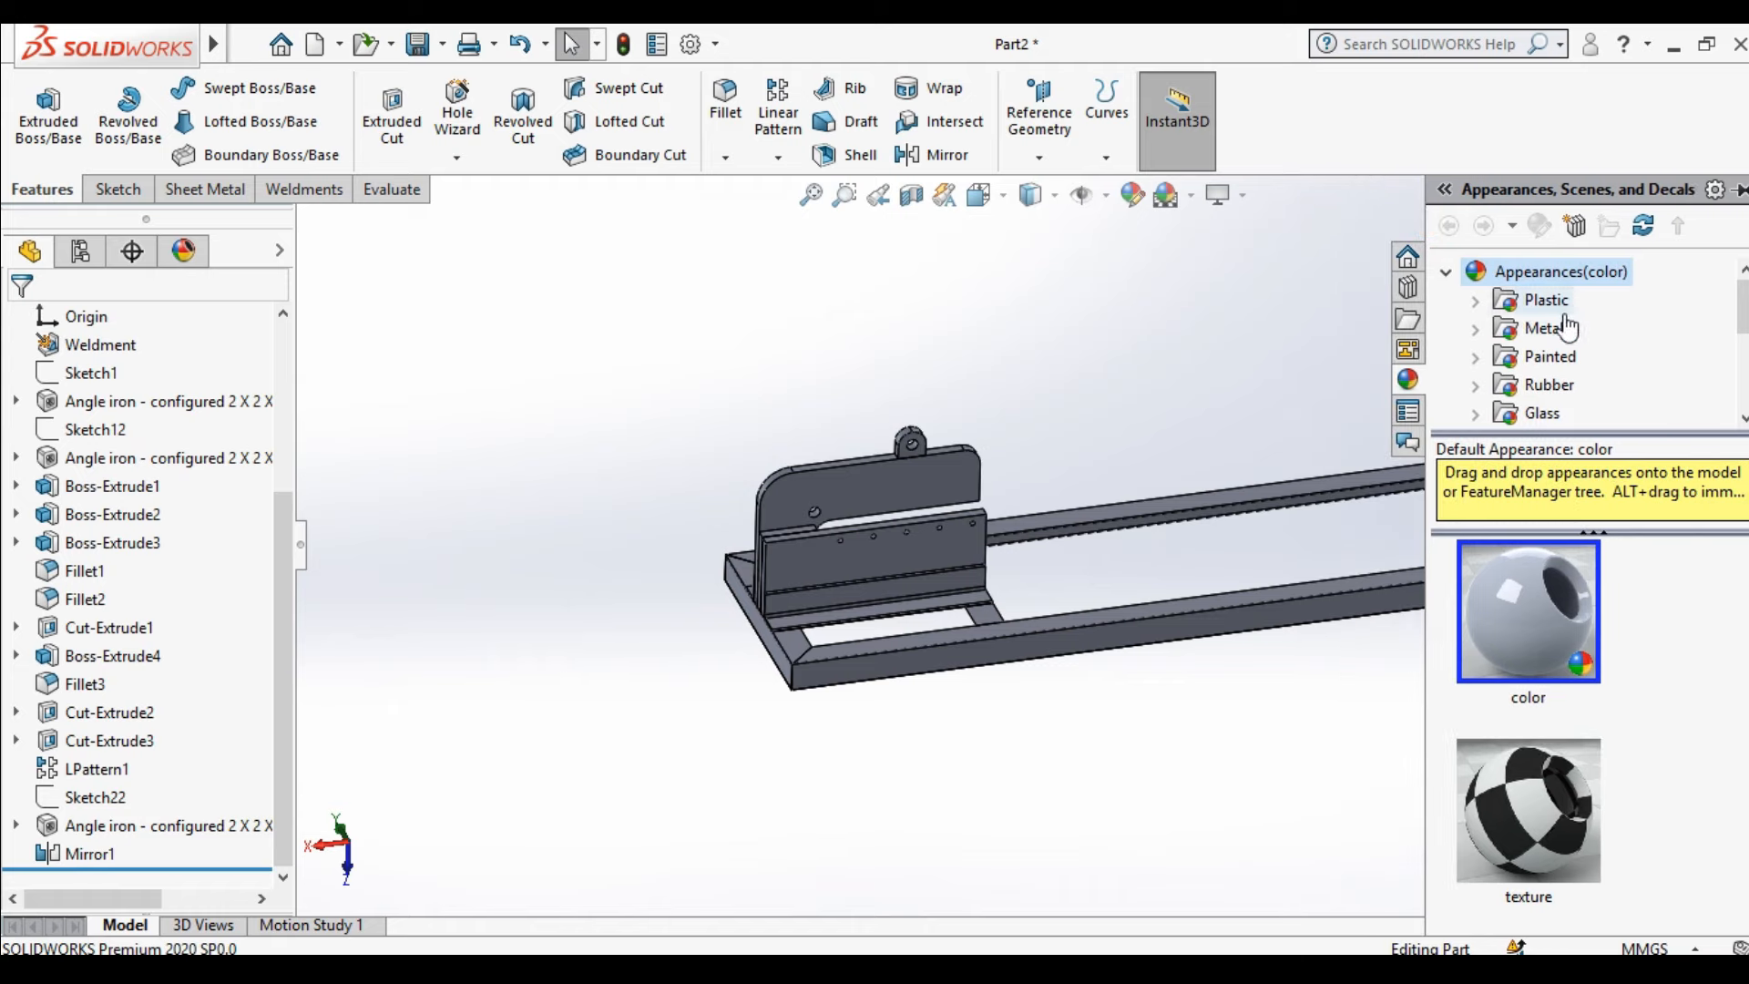
double_click(1502, 333)
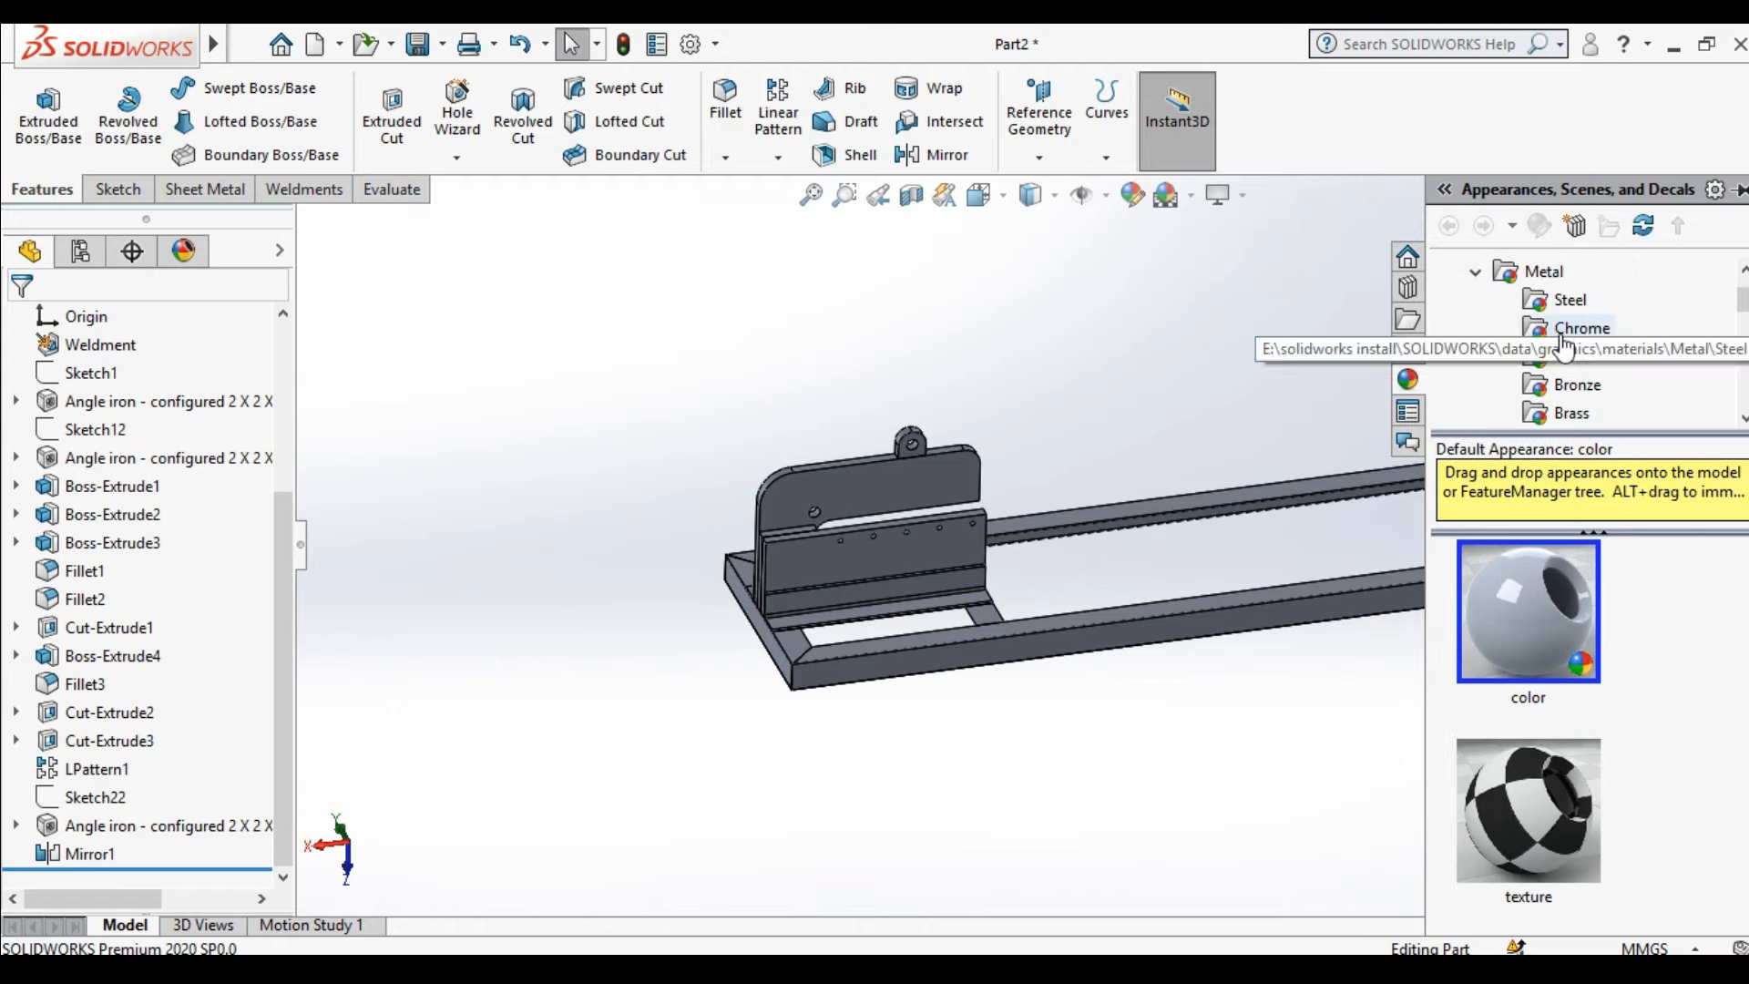
scroll(1558, 306, down, 2)
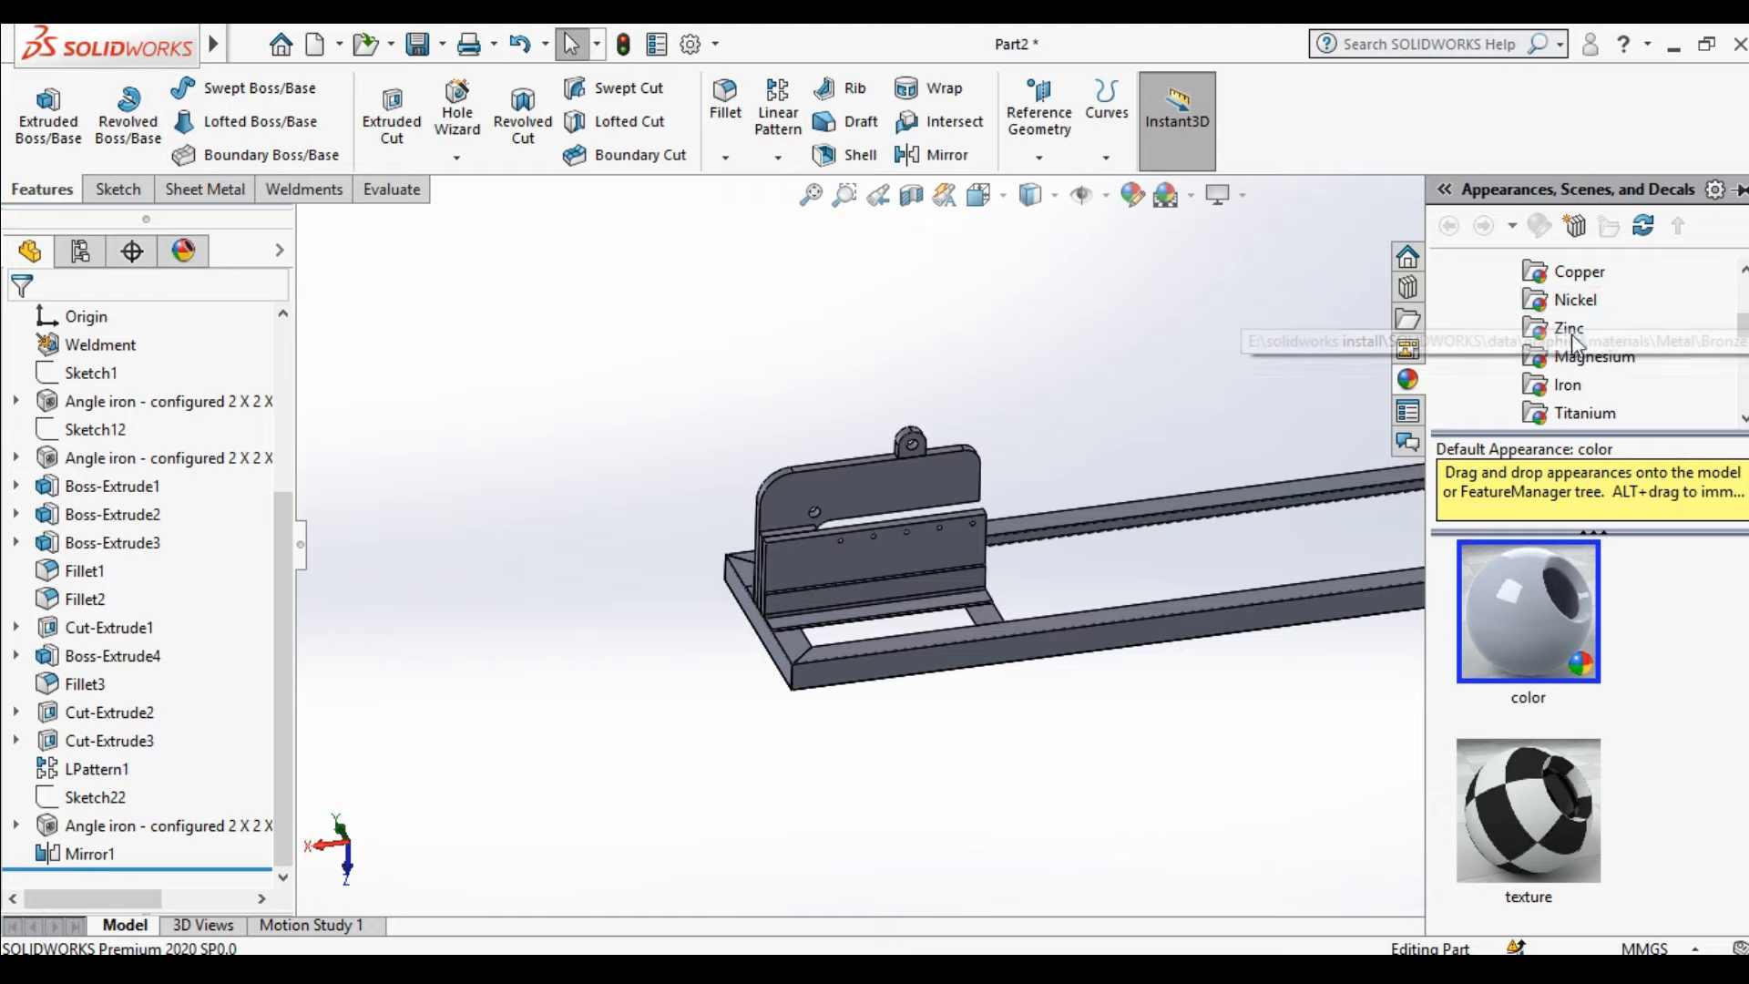
click(1569, 386)
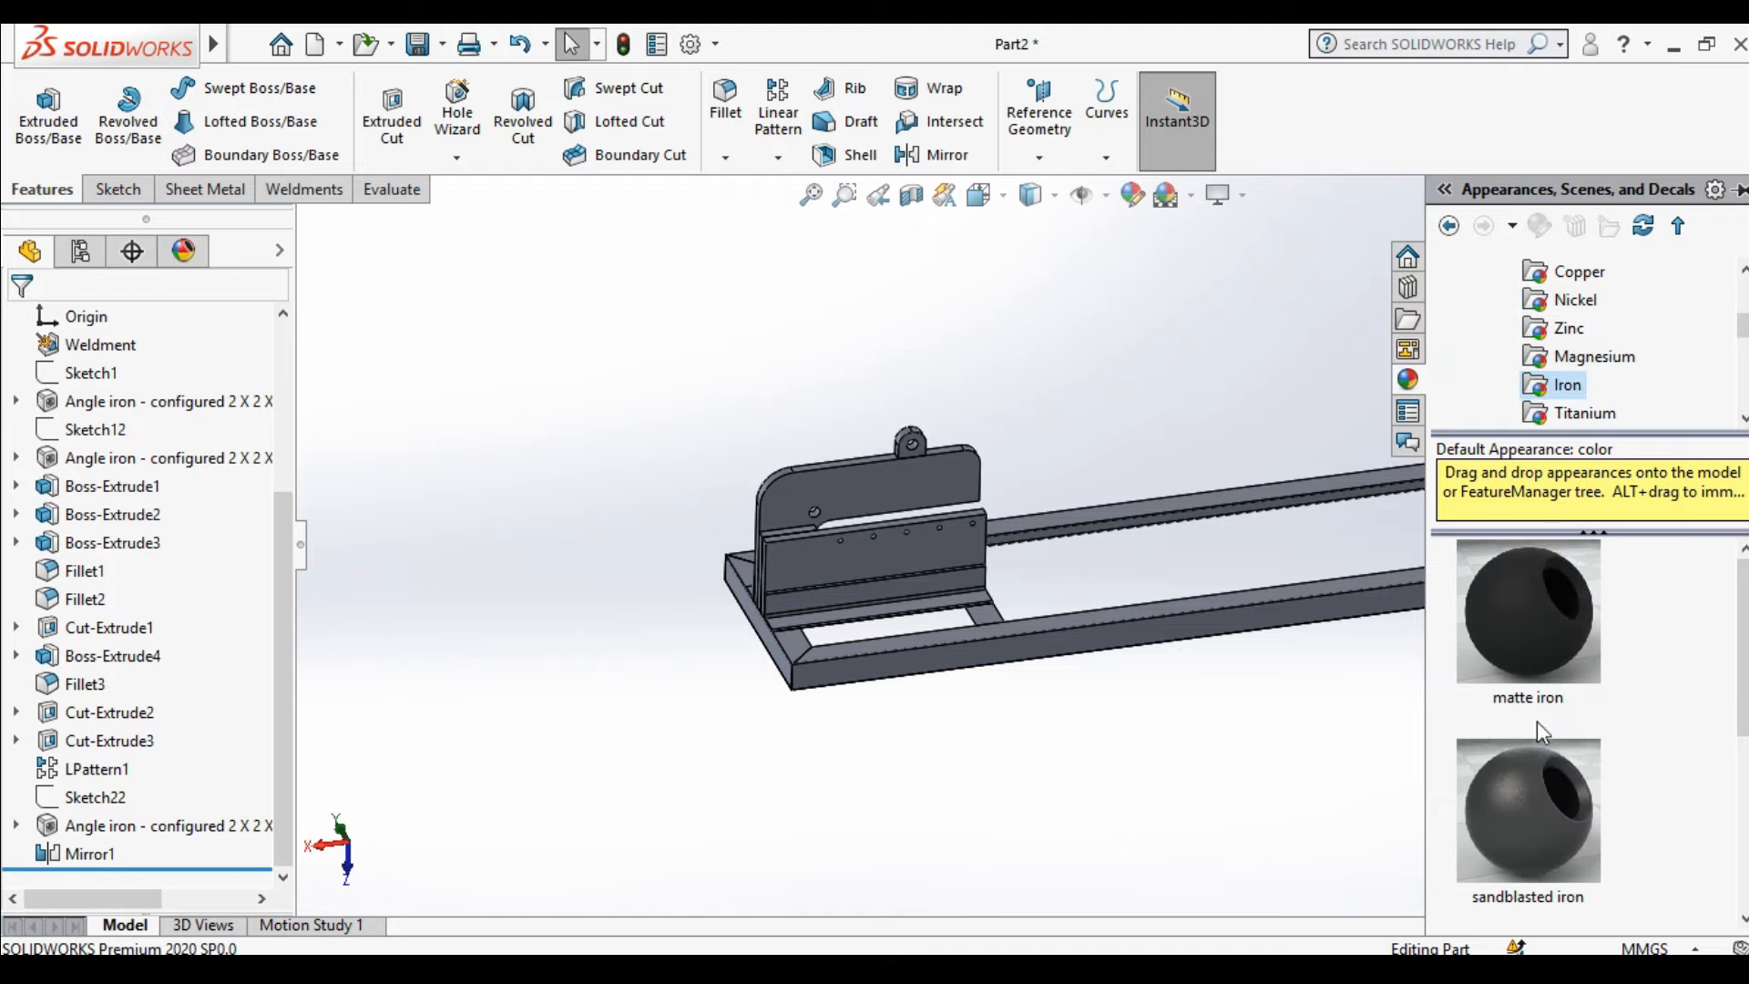
drag(1516, 648, 977, 645)
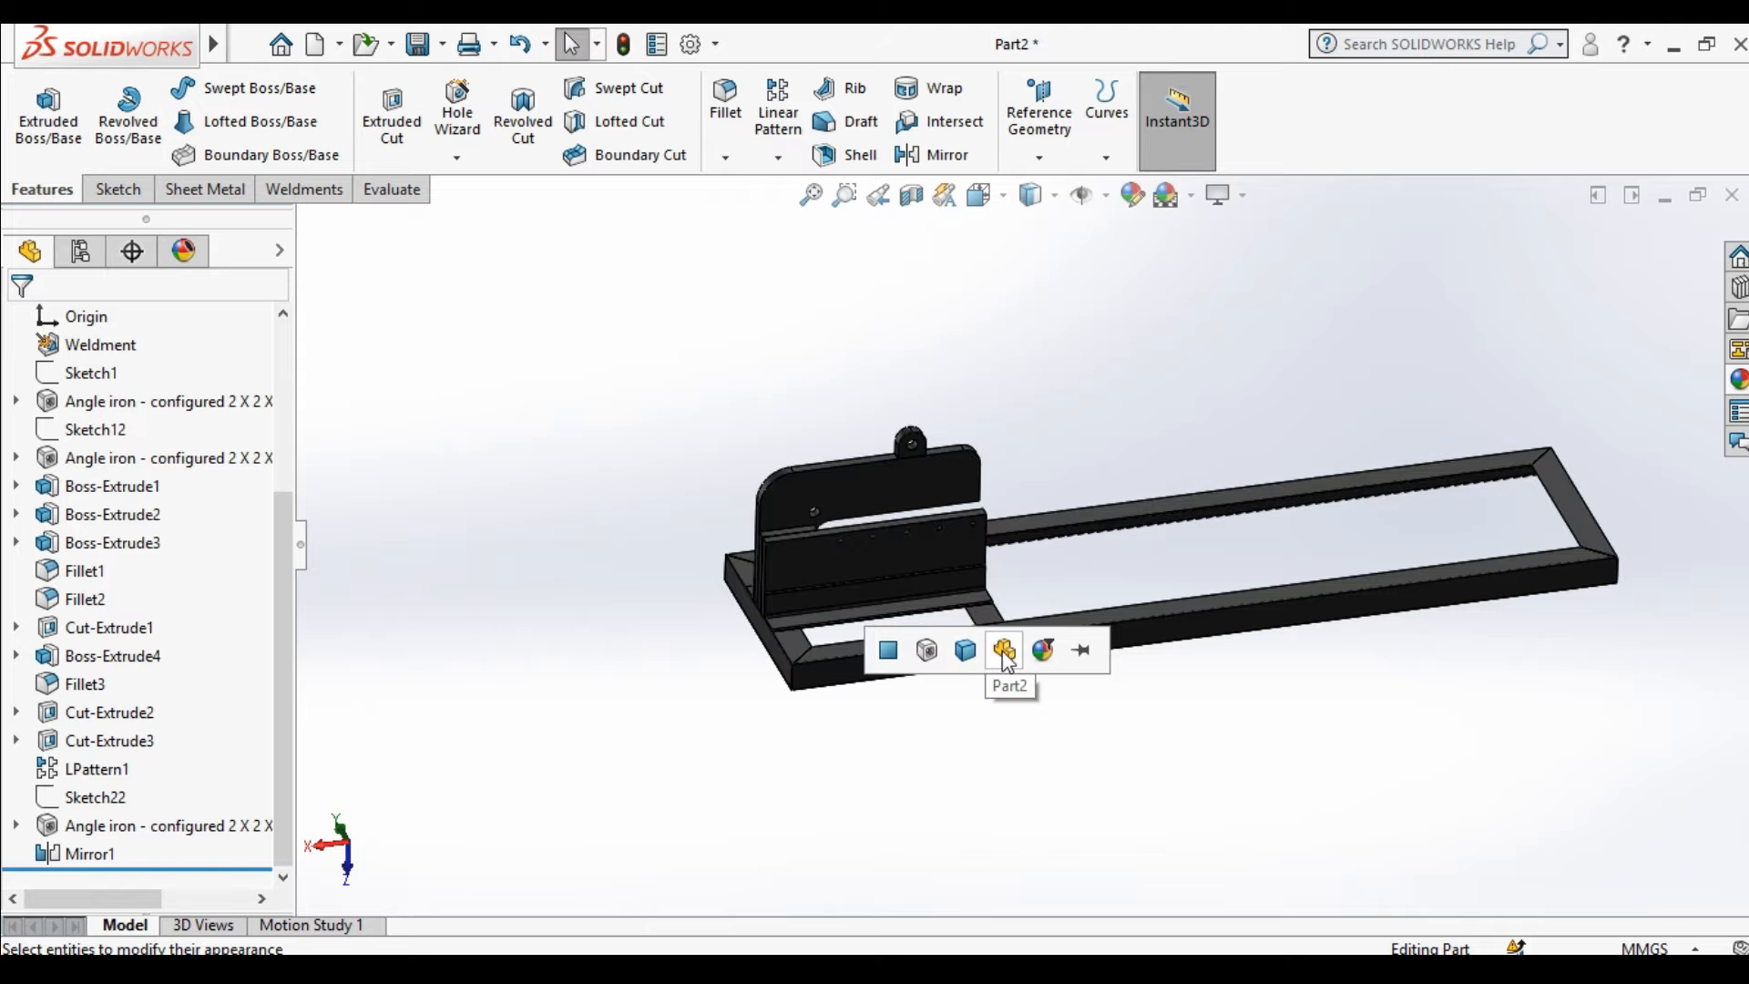
click(928, 651)
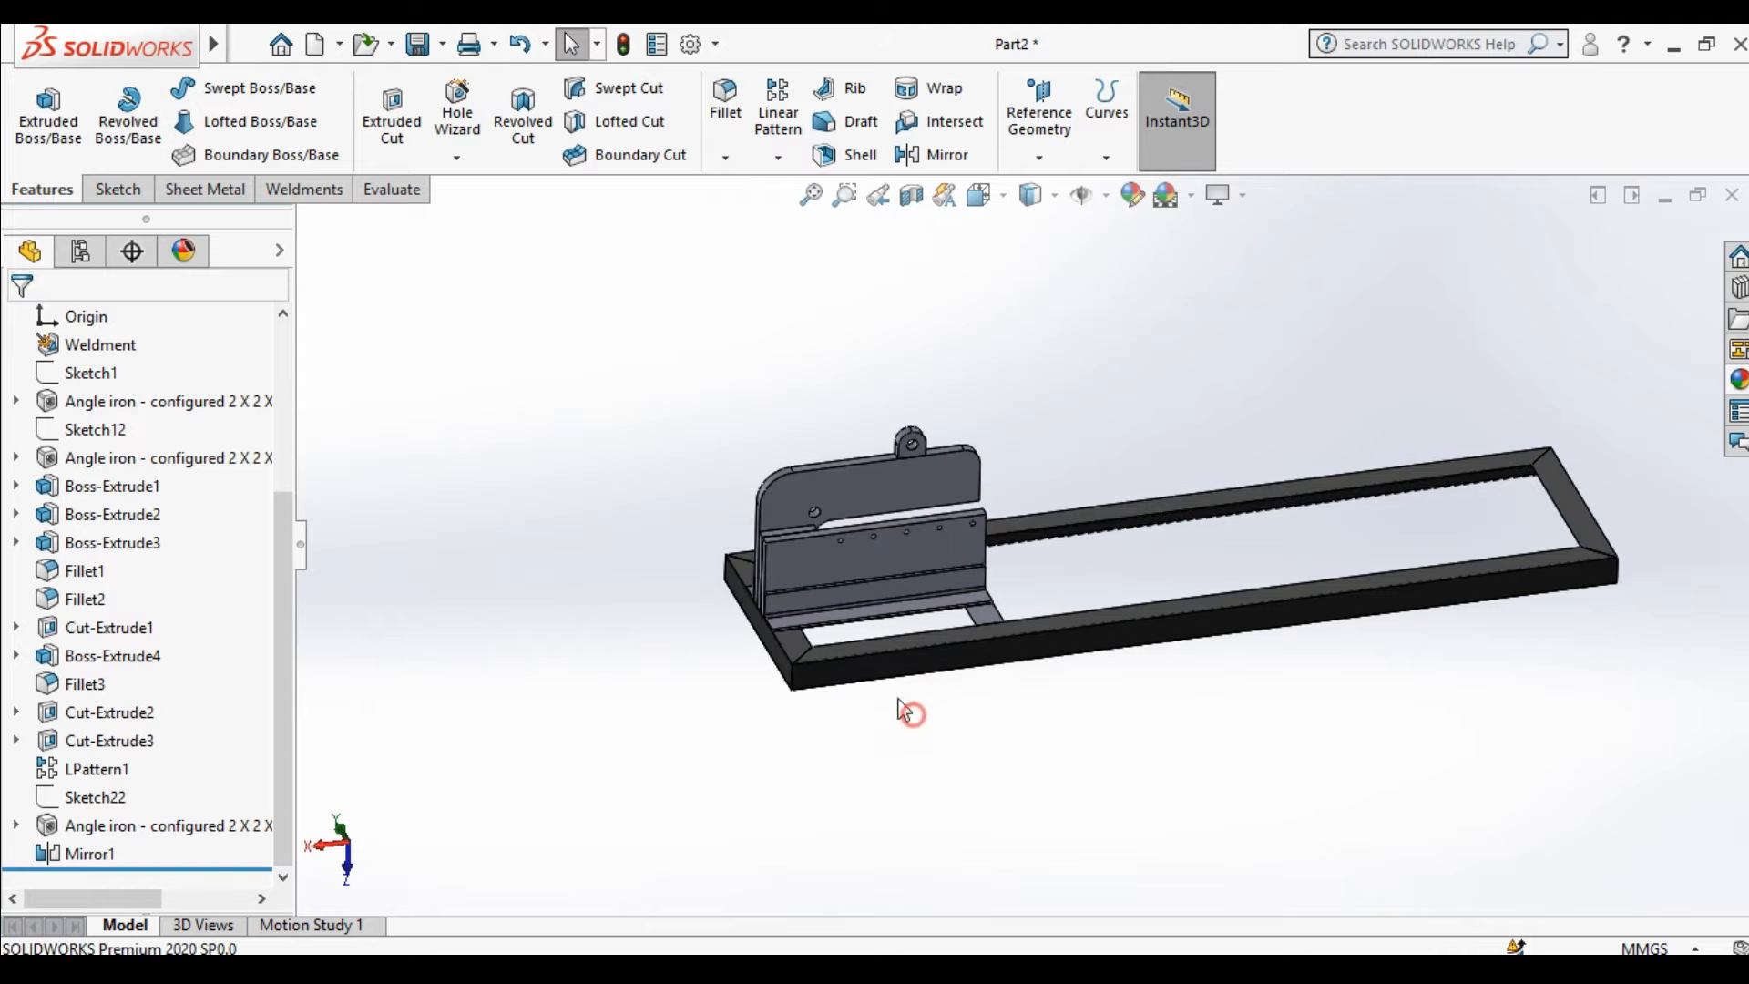
Review the colour settings of the frame's matte iron appearance
click(187, 257)
mouse_move(98, 412)
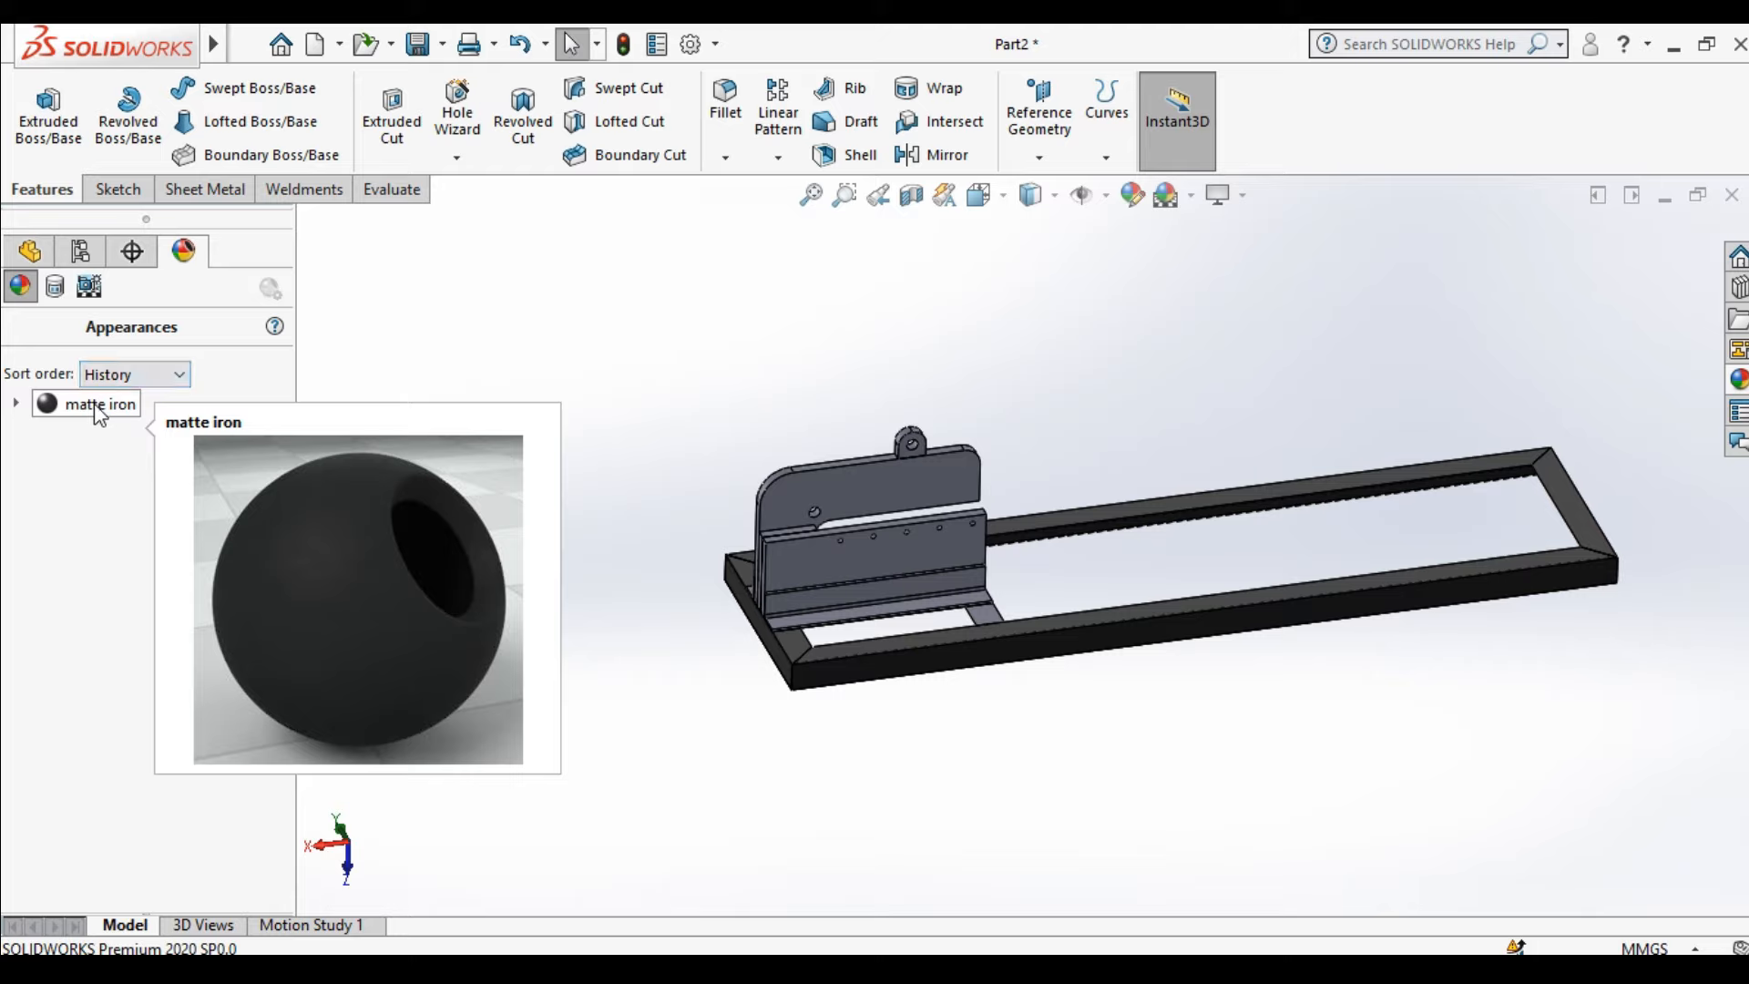
right_click(99, 412)
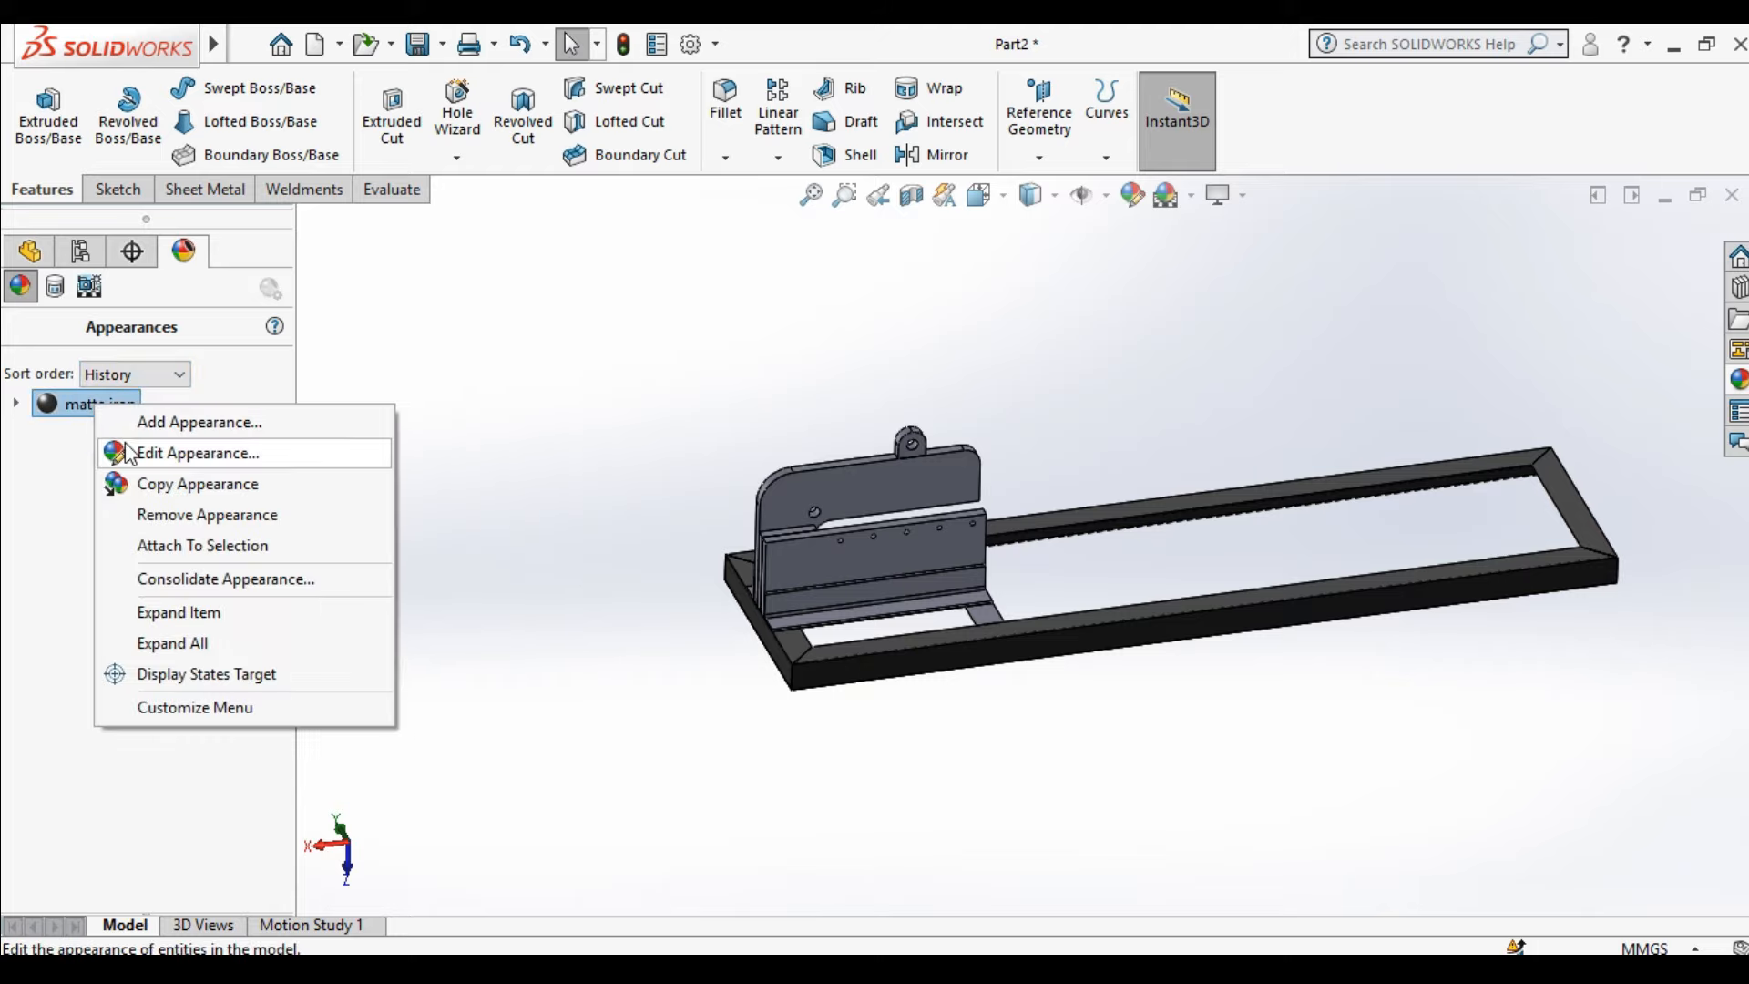
click(113, 452)
drag(562, 460, 564, 506)
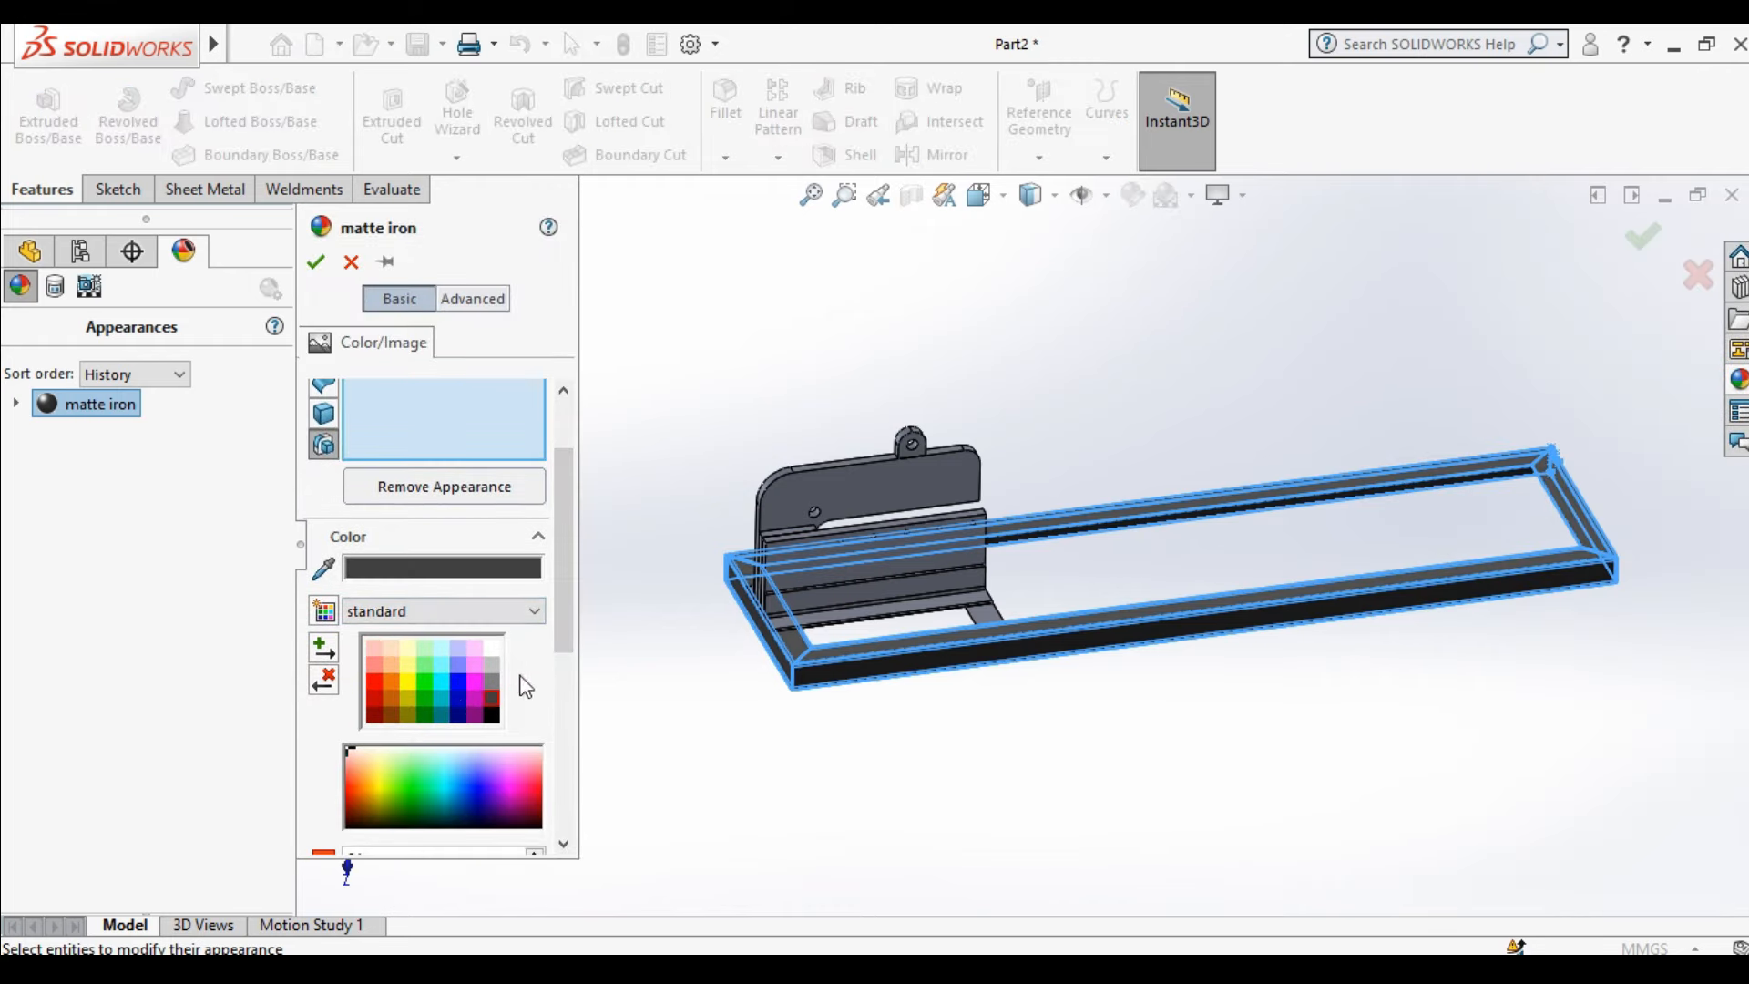
click(316, 262)
click(559, 469)
Apply the matte iron appearance to the front rectangular plate with the row of holes
scroll(911, 592, down, 6)
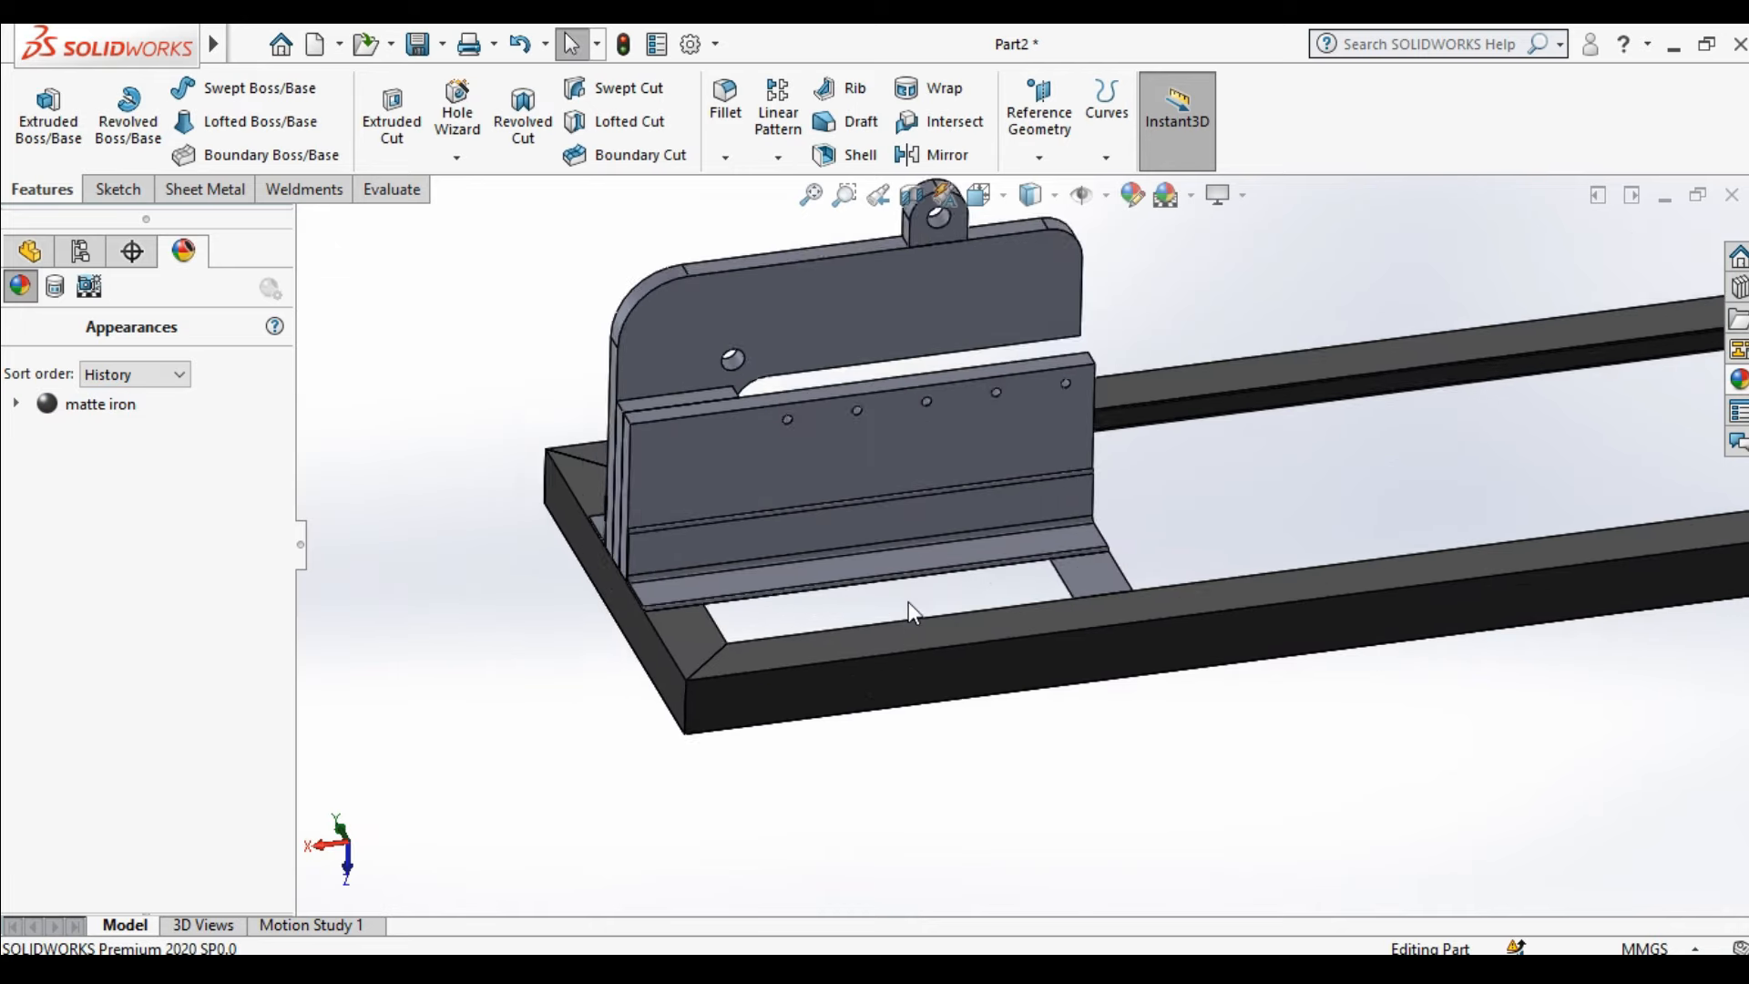
middle_drag(911, 592, 893, 833)
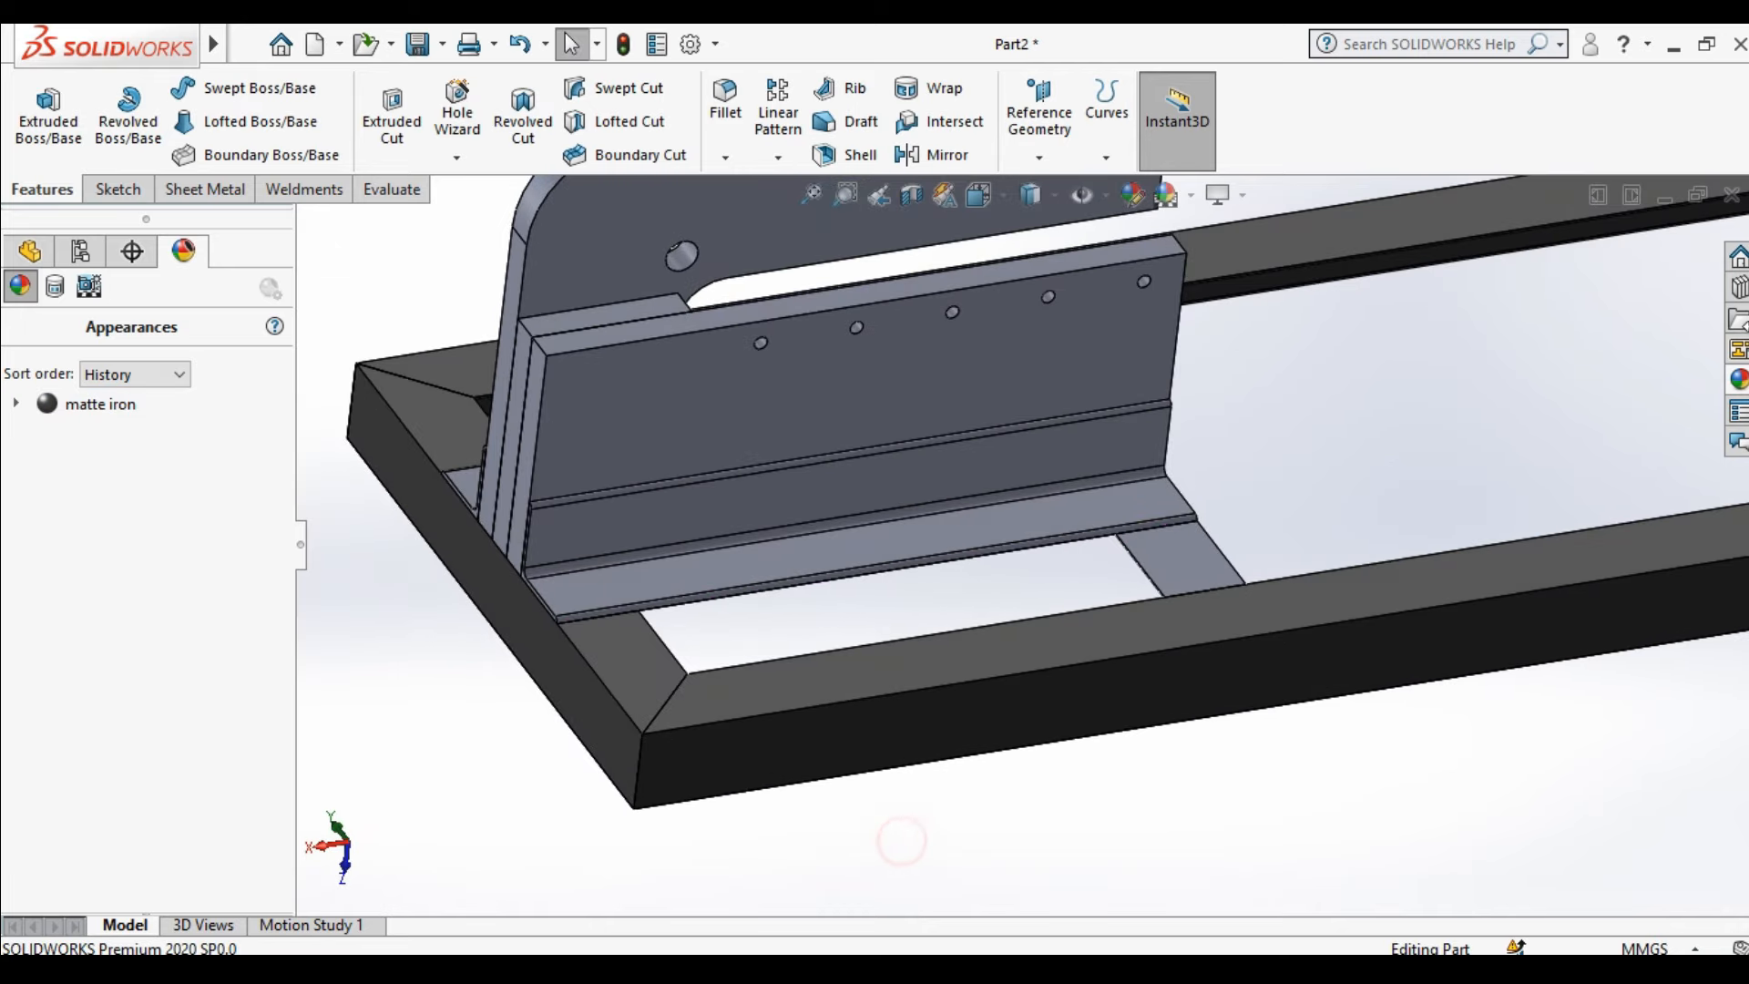
click(1739, 380)
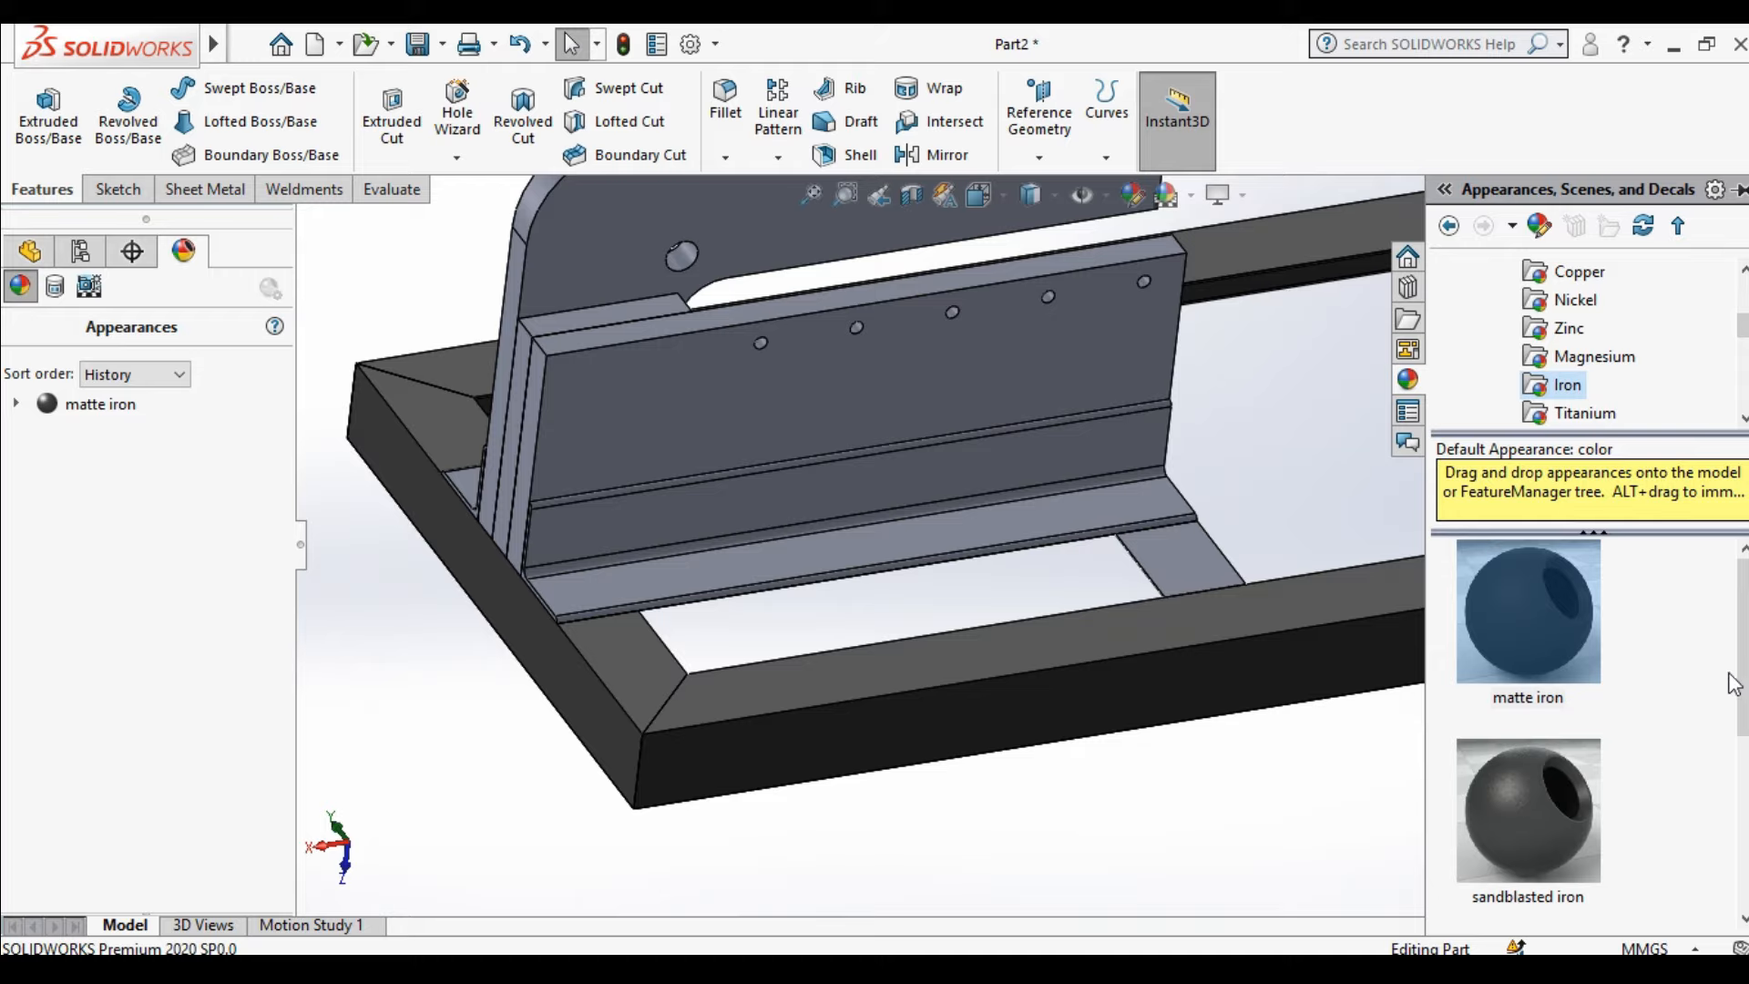
scroll(1732, 683, down, 2)
drag(1529, 743, 836, 405)
click(886, 408)
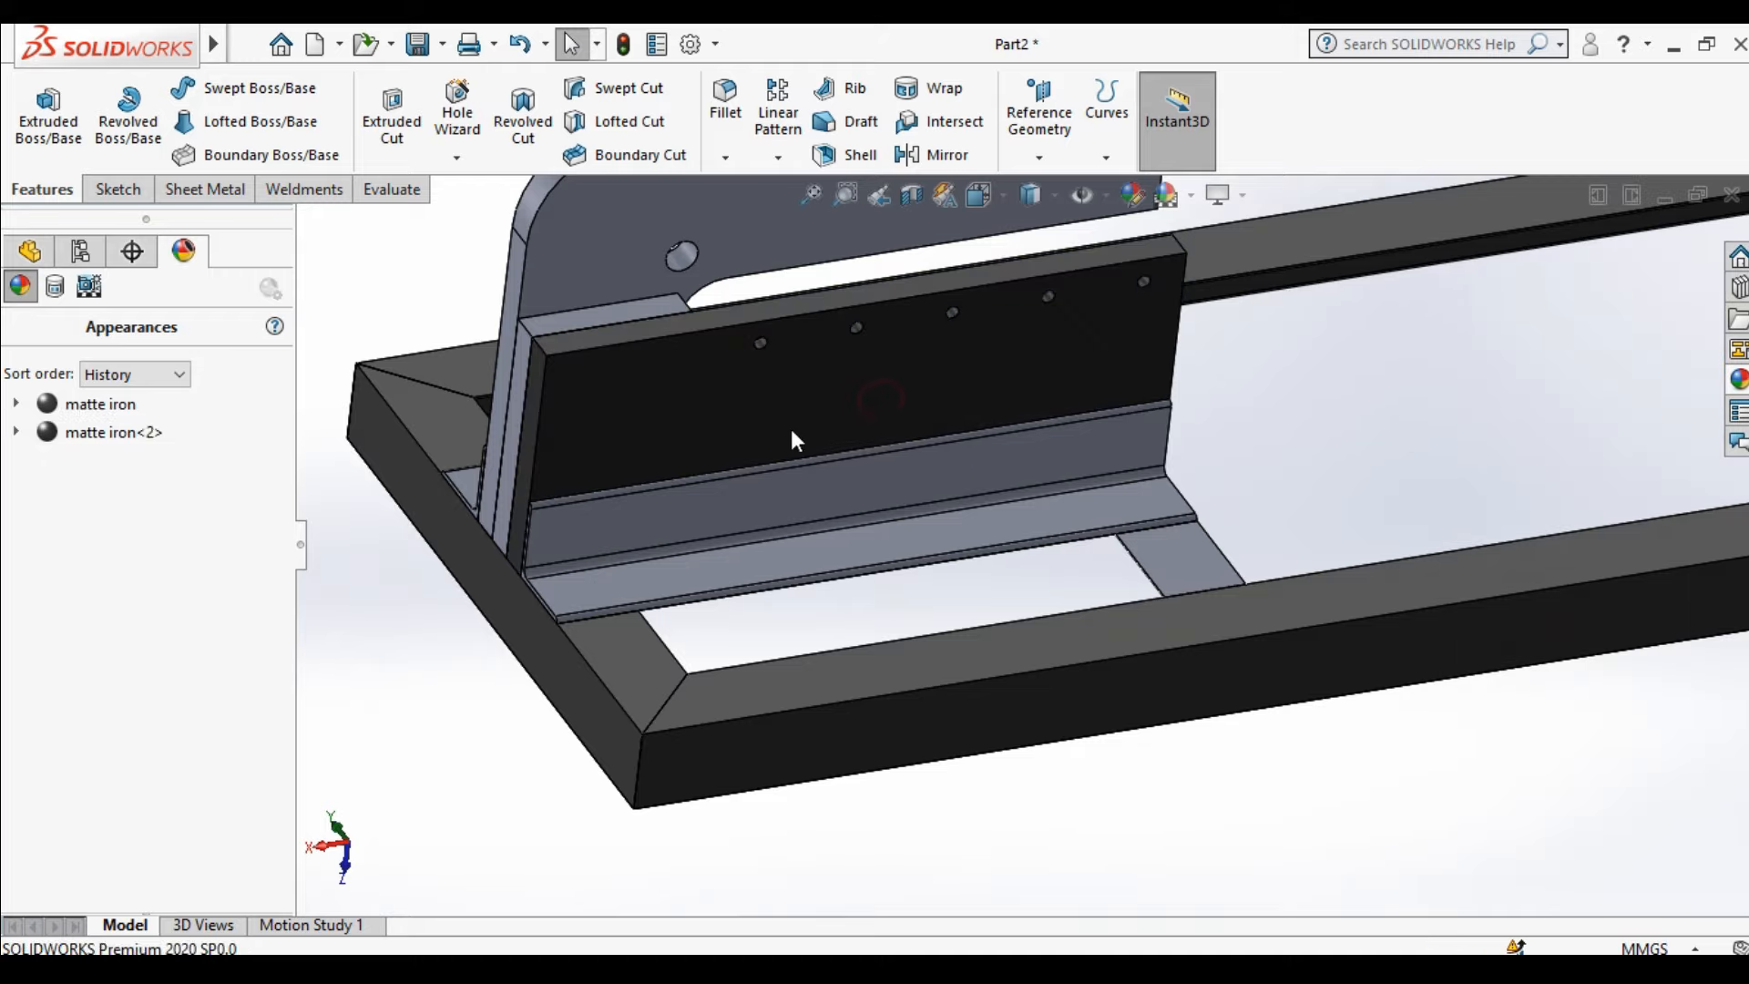
Edit the front drilled plate's matte iron appearance and change its colour to a lighter grey
click(303, 546)
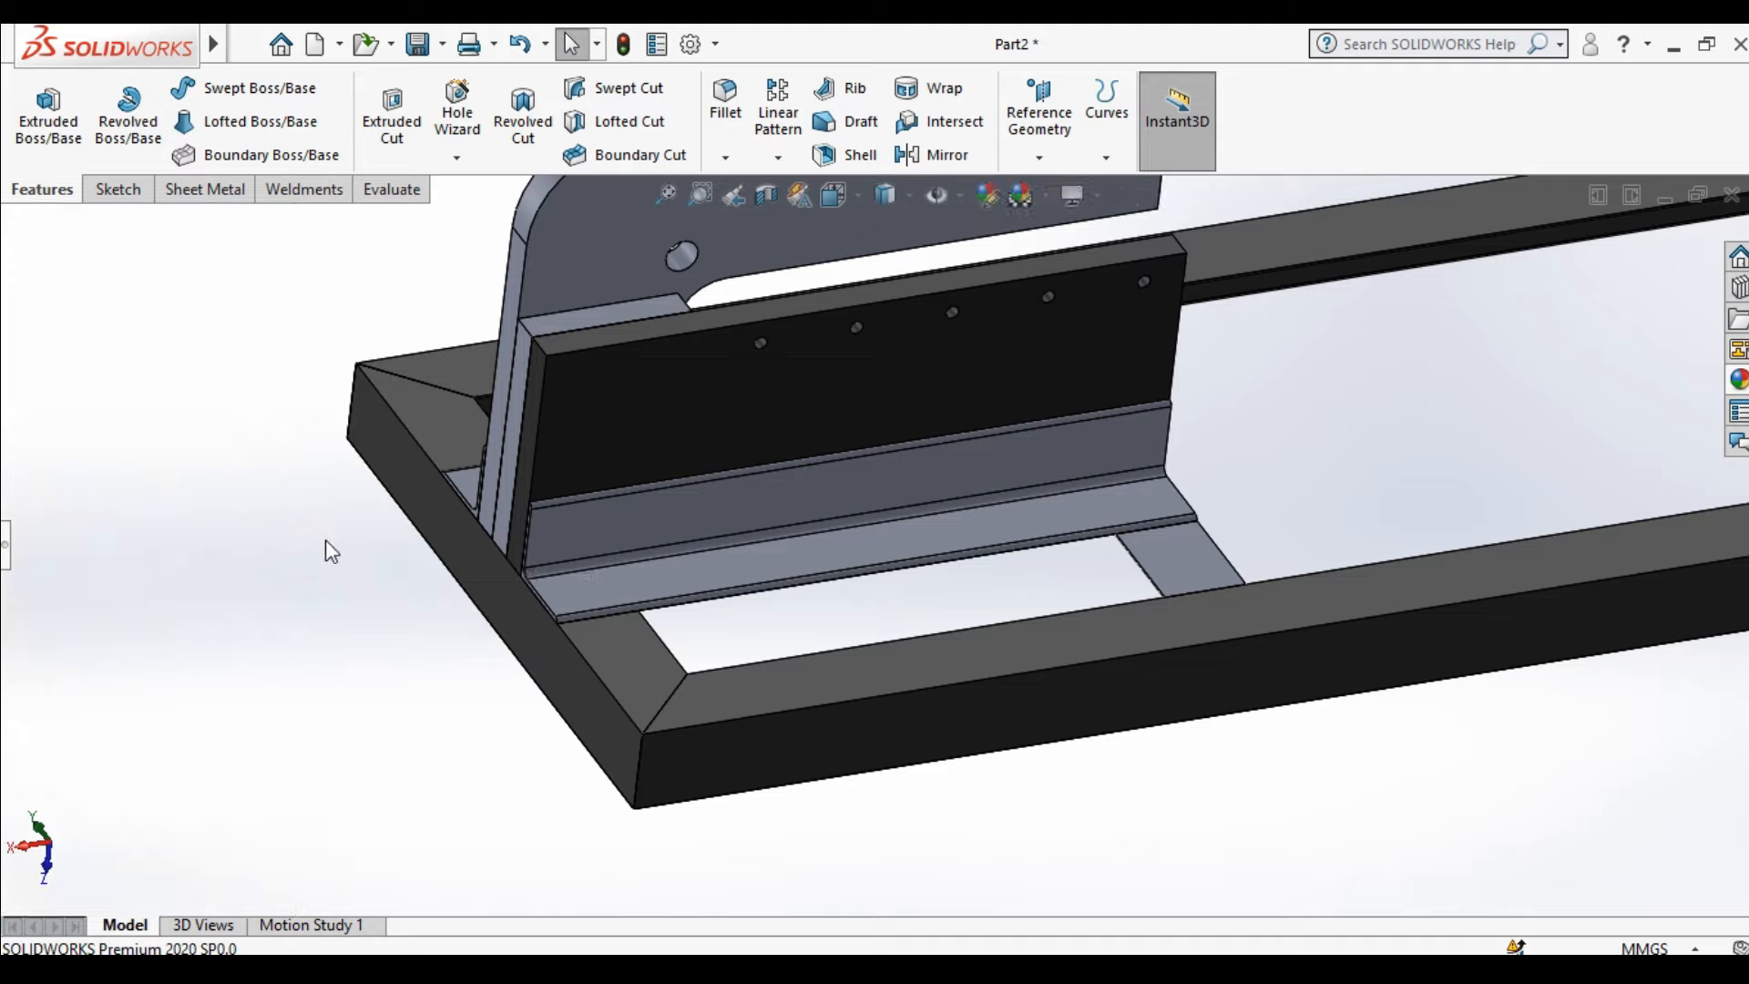
click(5, 535)
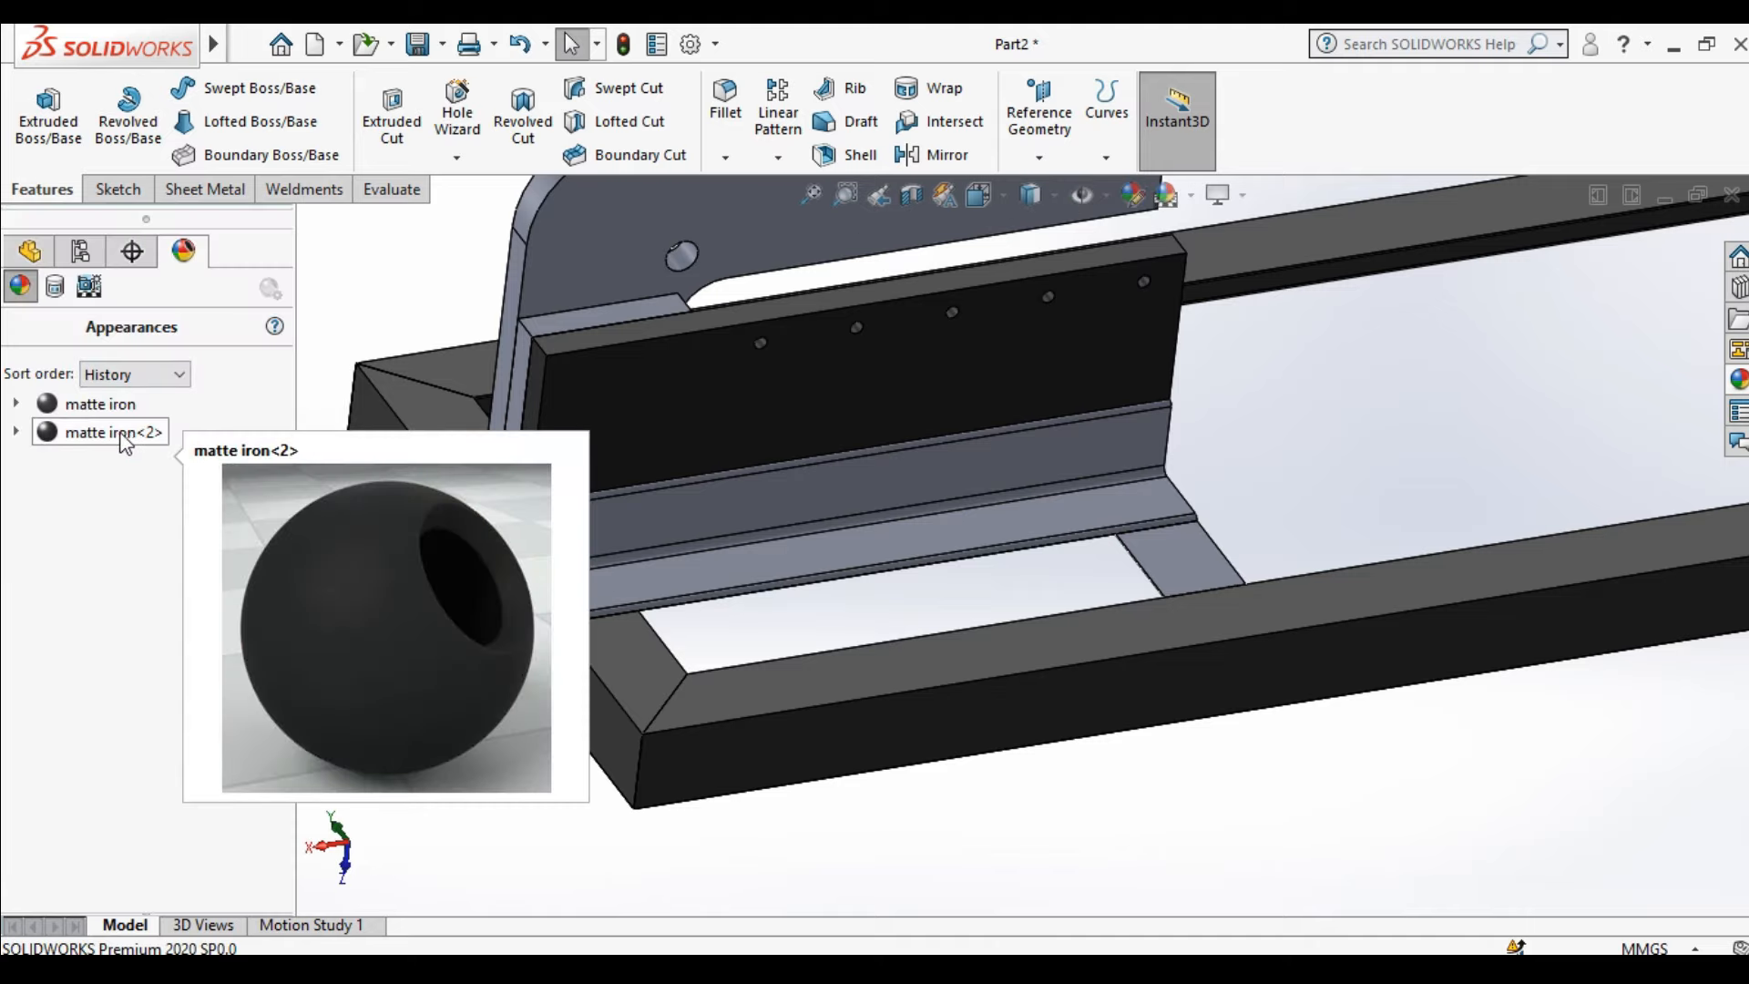
click(122, 435)
right_click(119, 433)
click(173, 483)
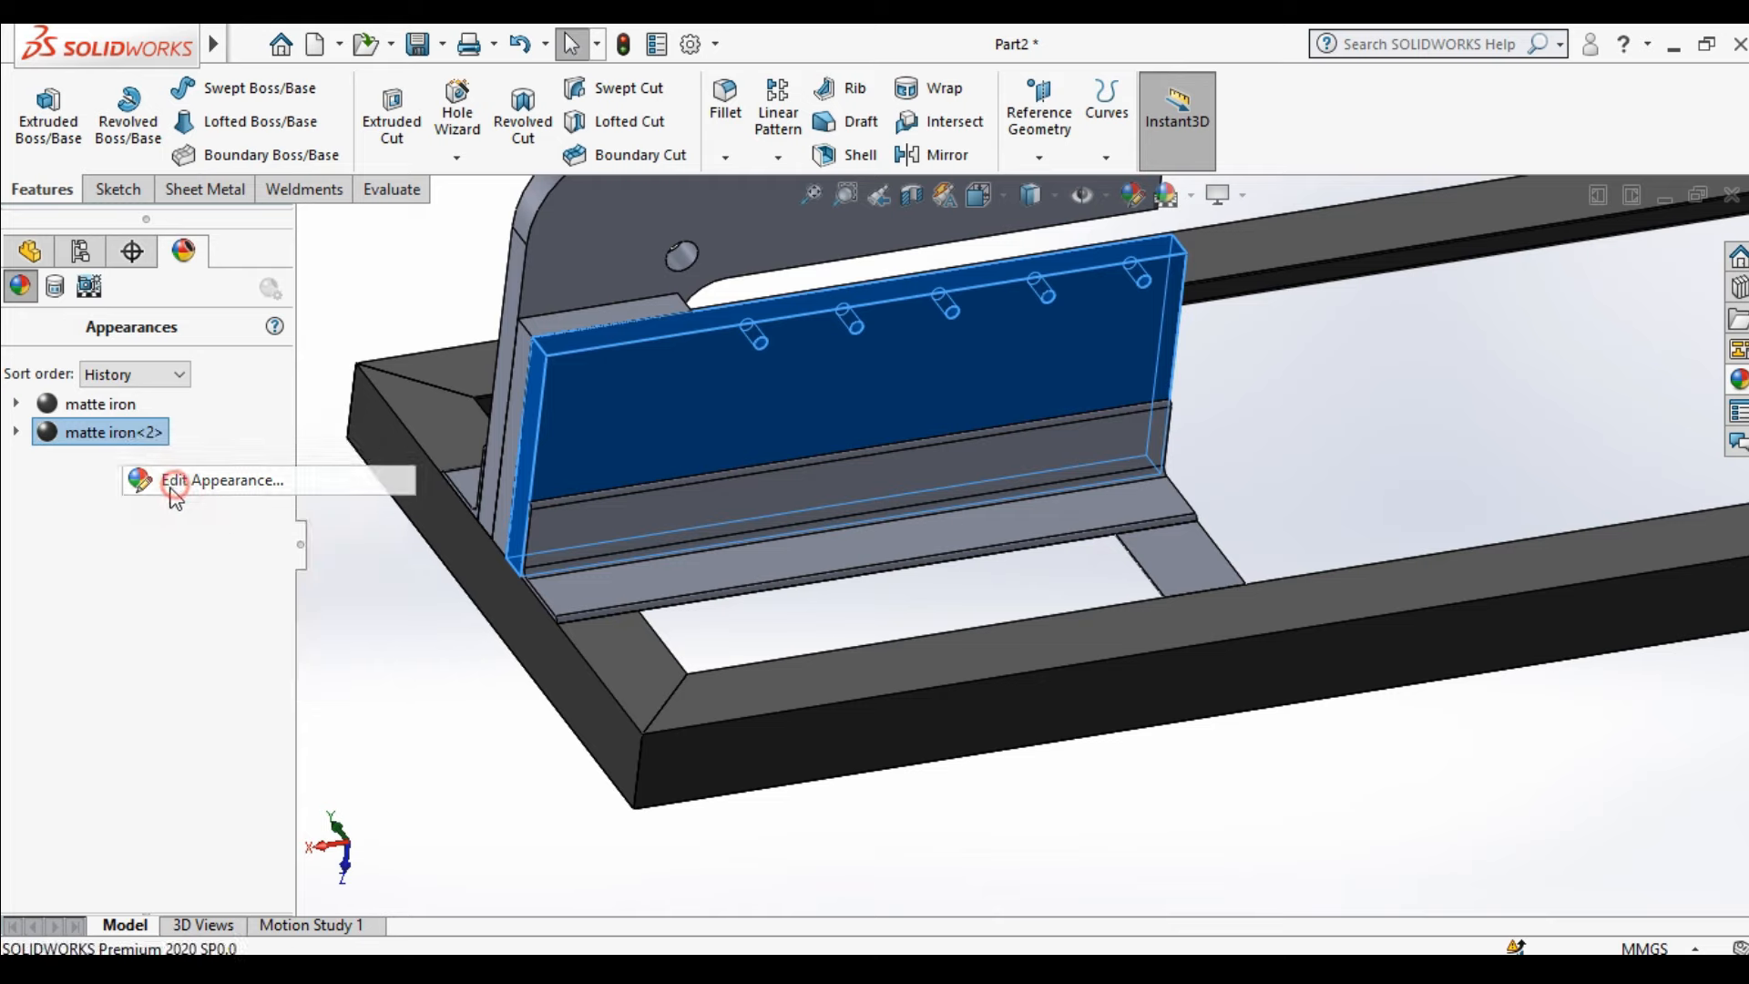
scroll(566, 546, down, 3)
click(492, 674)
click(493, 691)
click(316, 271)
scroll(391, 617, up, 4)
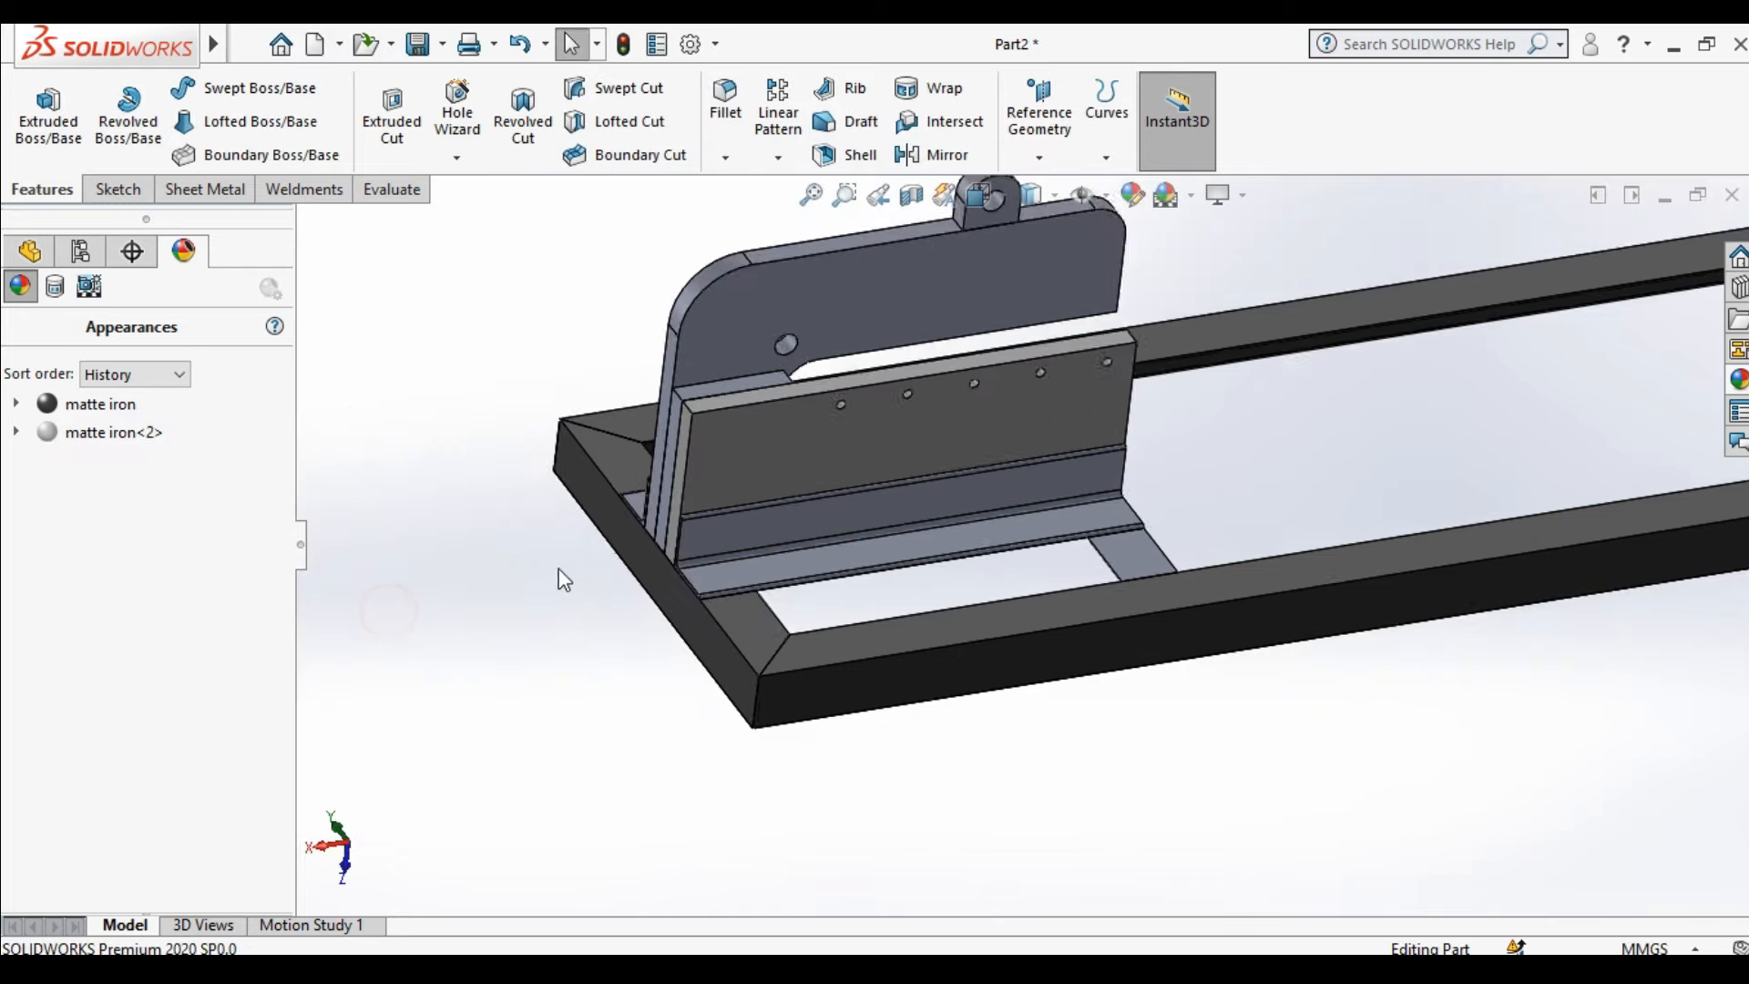
Apply the lighter matte iron appearance to the rounded upper plate and the rectangular plate behind the front one
scroll(993, 429, down, 2)
drag(136, 433, 724, 406)
click(802, 401)
drag(100, 404, 694, 472)
click(711, 473)
drag(111, 435, 724, 344)
click(724, 349)
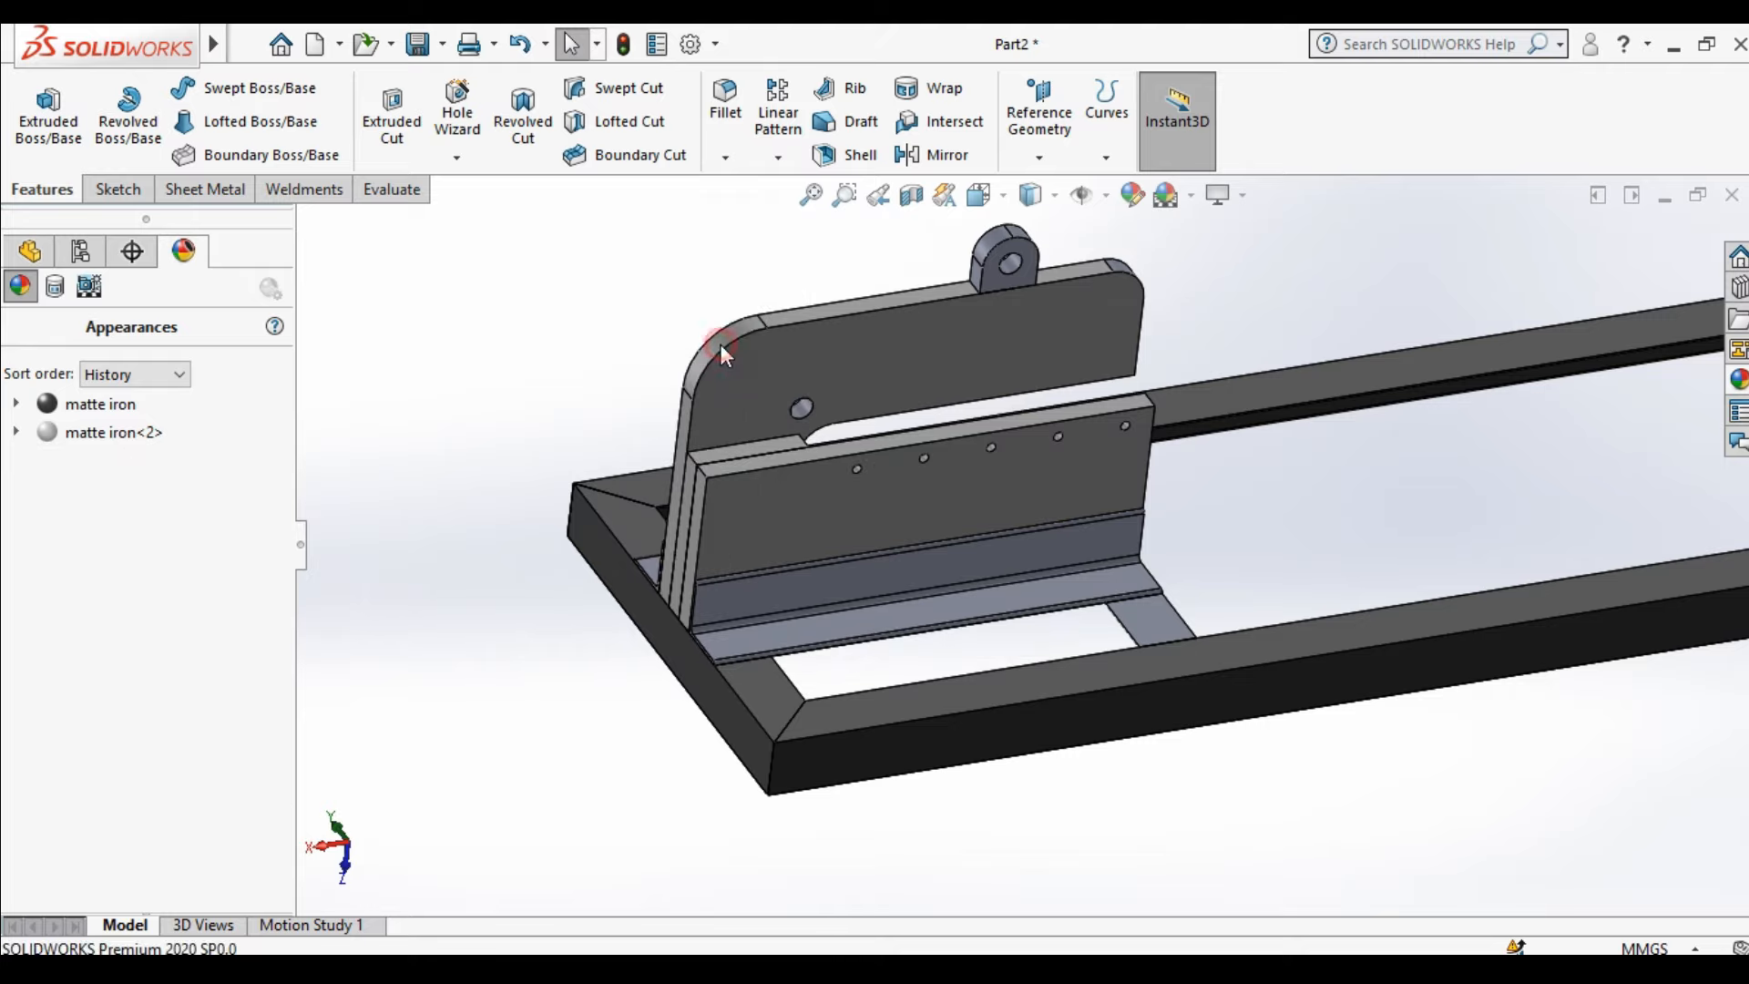
Apply the iron appearance to the drilled pivot lug on top of the rounded upper plate
scroll(997, 292, down, 5)
drag(101, 404, 929, 293)
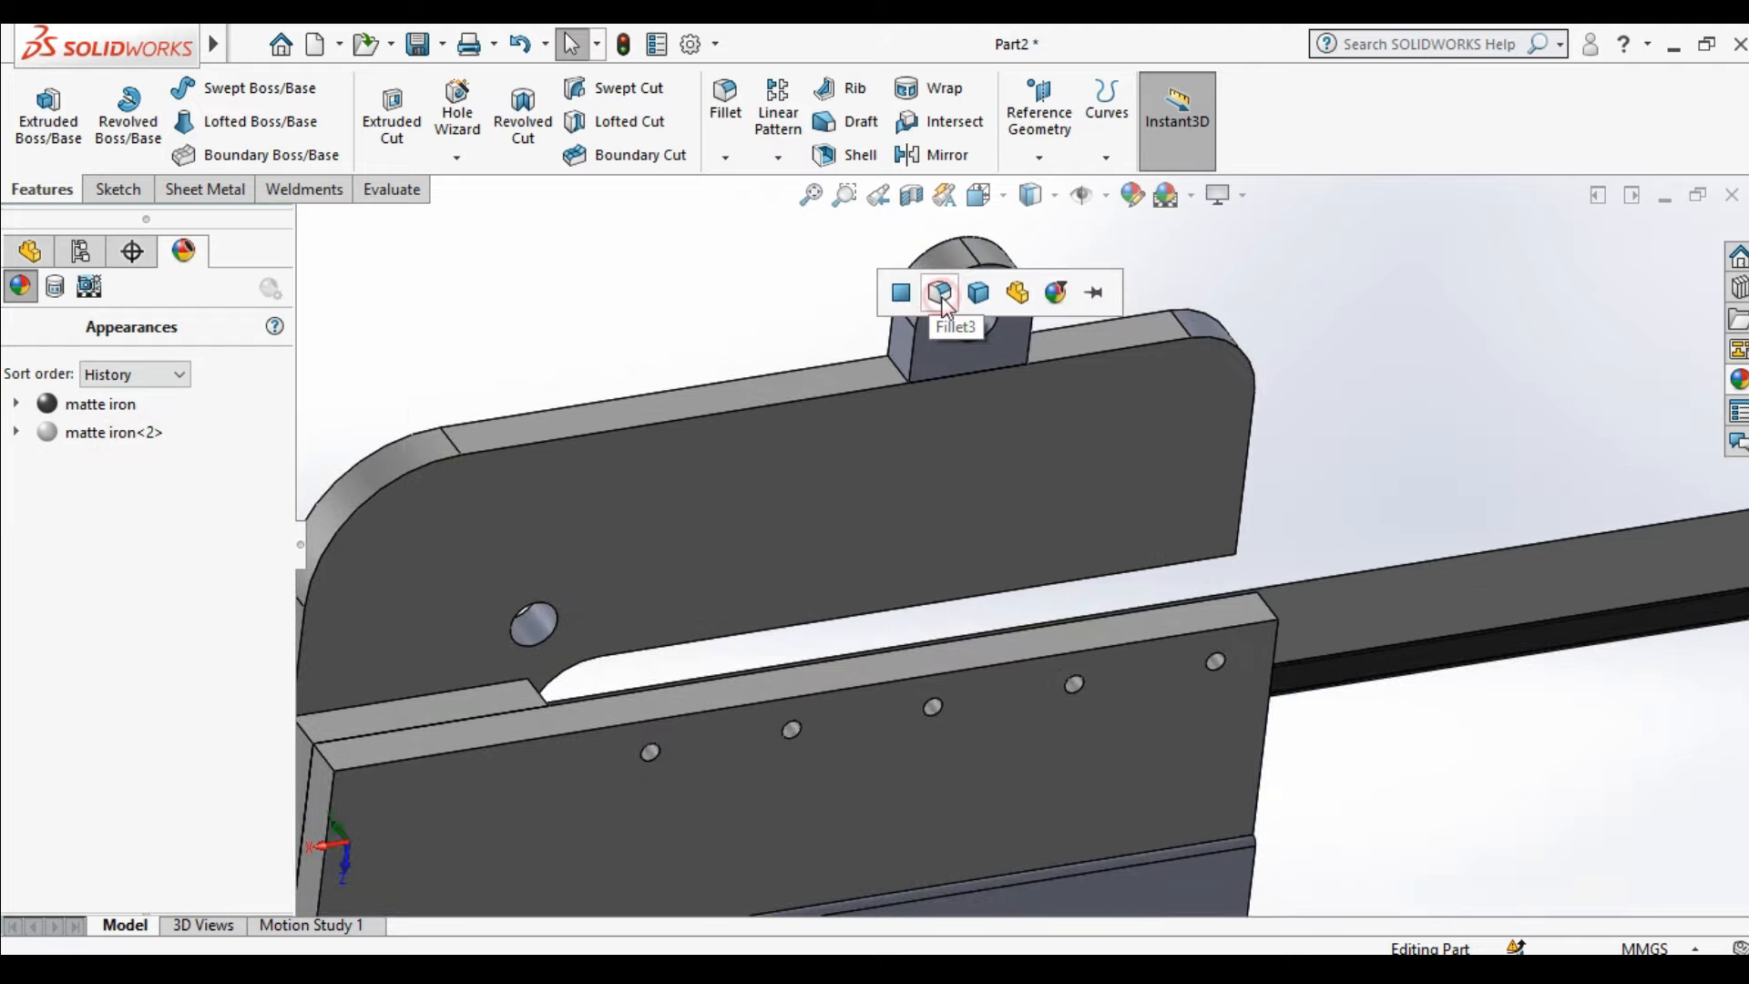
click(967, 310)
scroll(960, 301, up, 4)
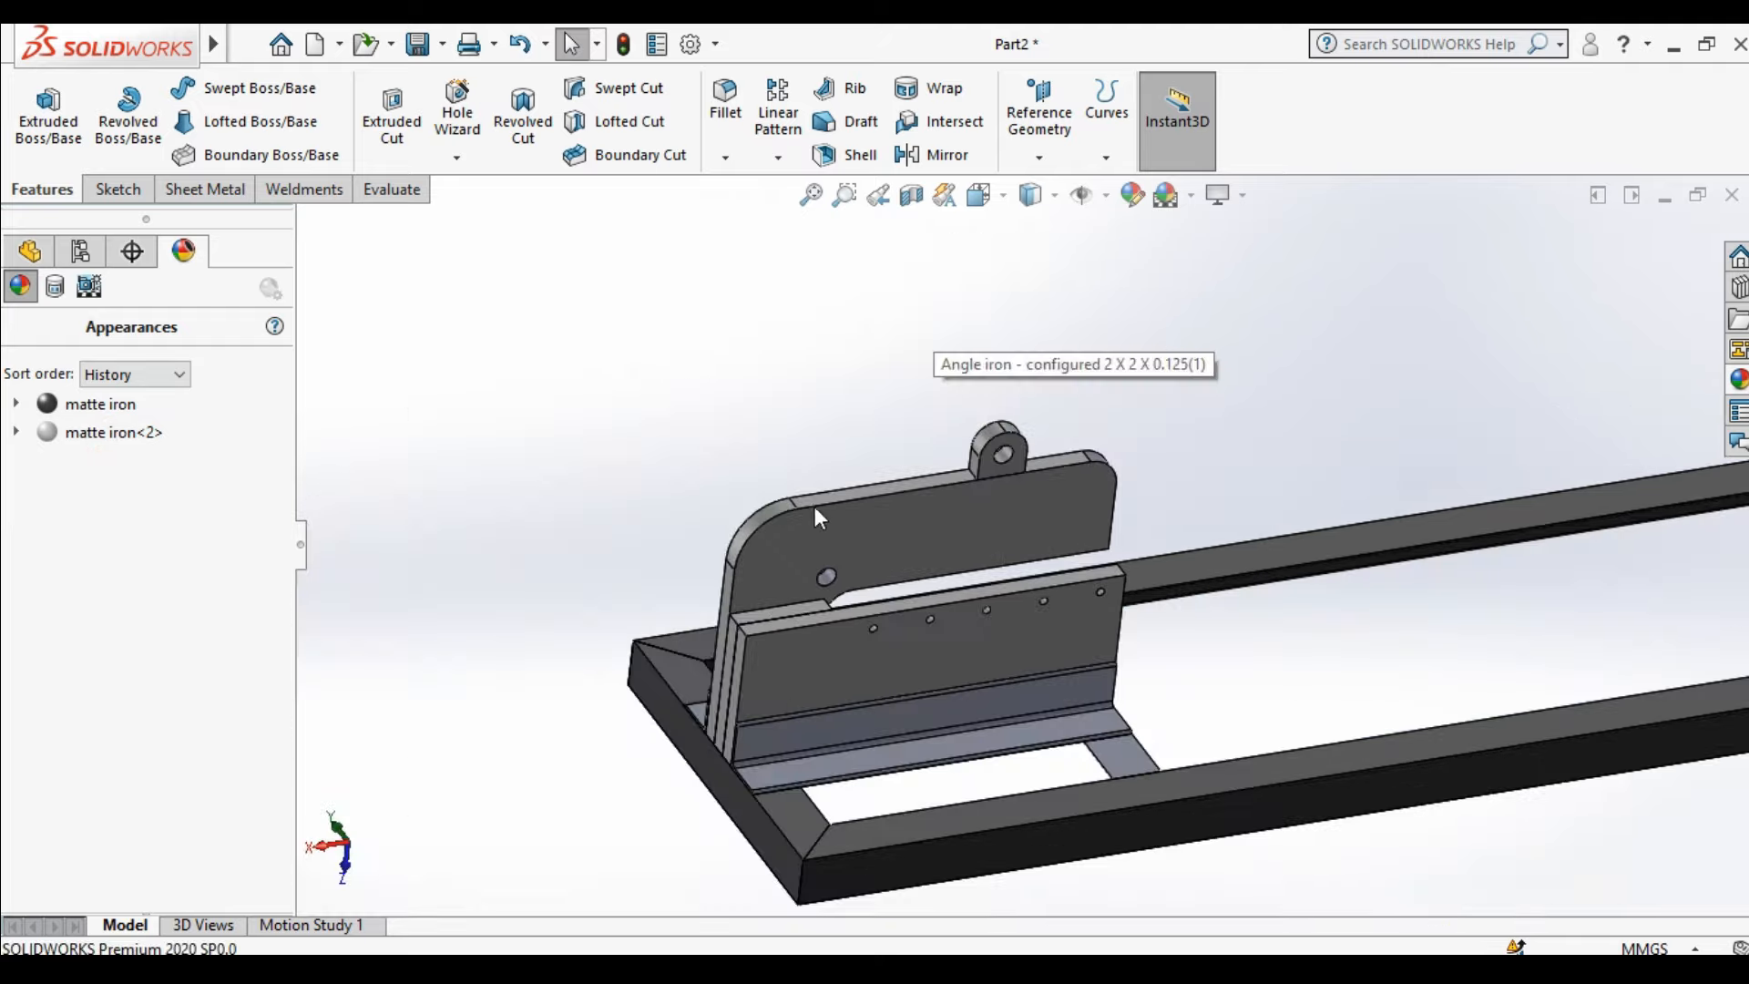
scroll(847, 519, down, 3)
Apply matte iron from the Iron library to the bodies of the two mirrored angle irons supporting the plates
click(1741, 383)
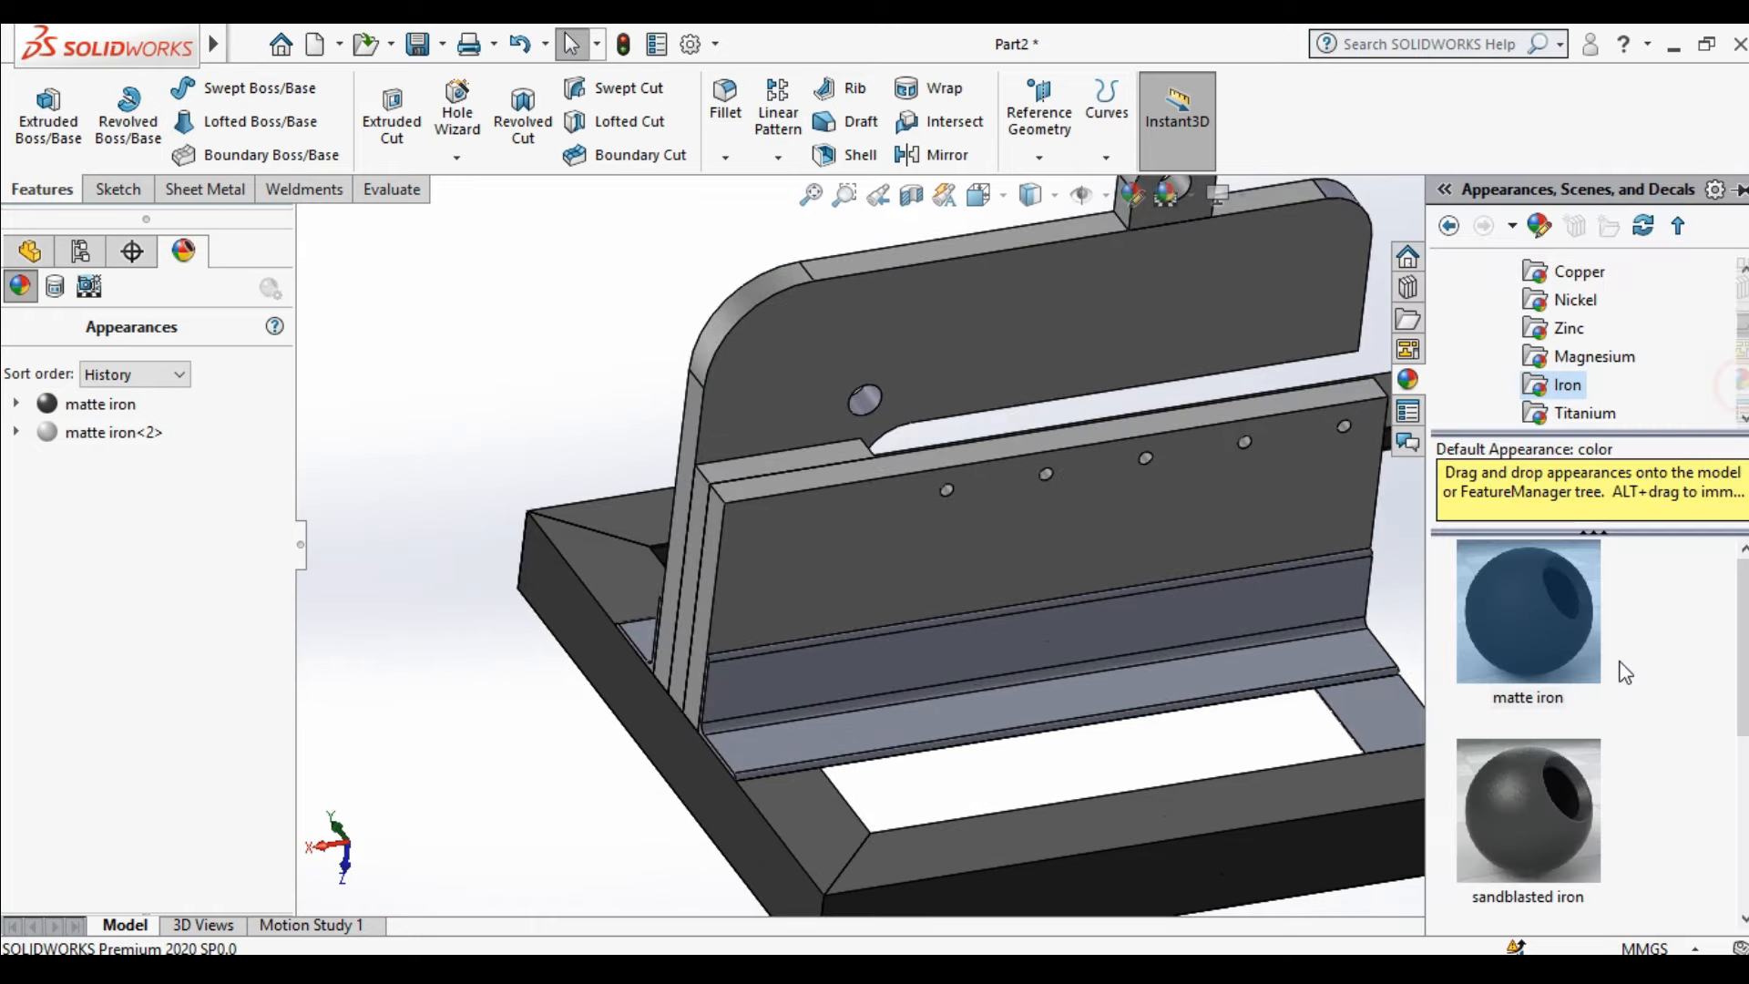
drag(1519, 623, 915, 676)
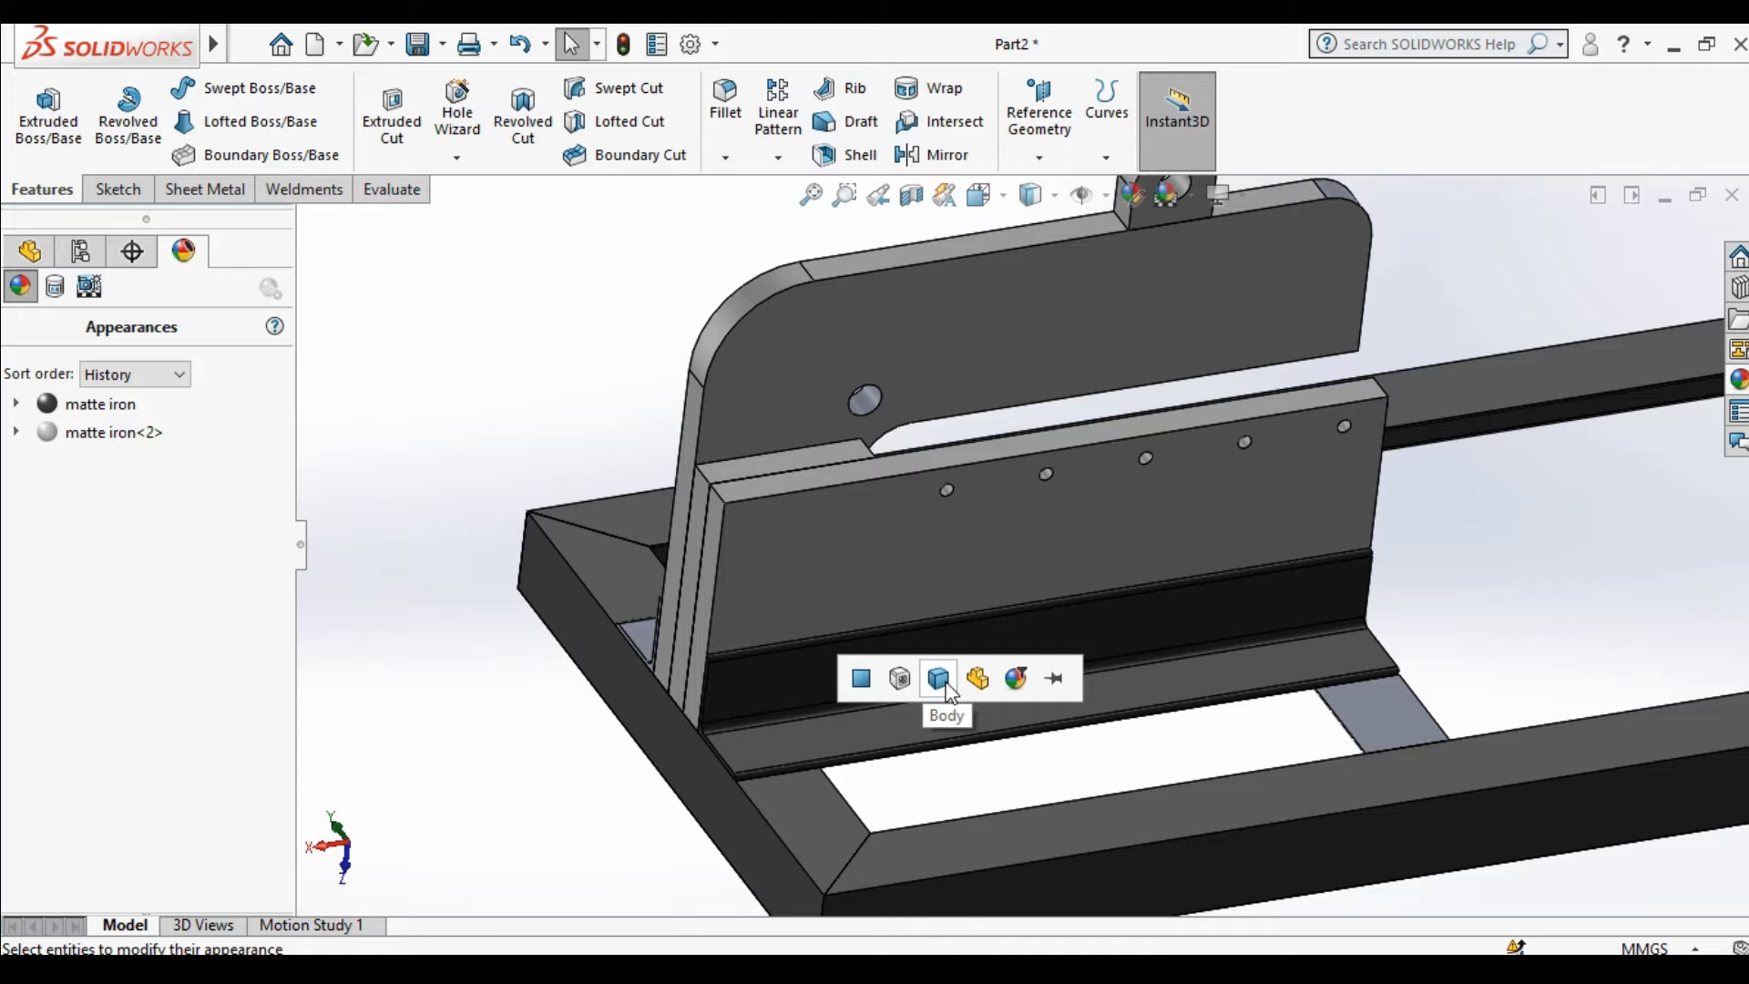
click(947, 690)
drag(100, 403, 782, 715)
click(808, 716)
middle_drag(803, 680, 993, 752)
drag(98, 406, 673, 571)
click(696, 567)
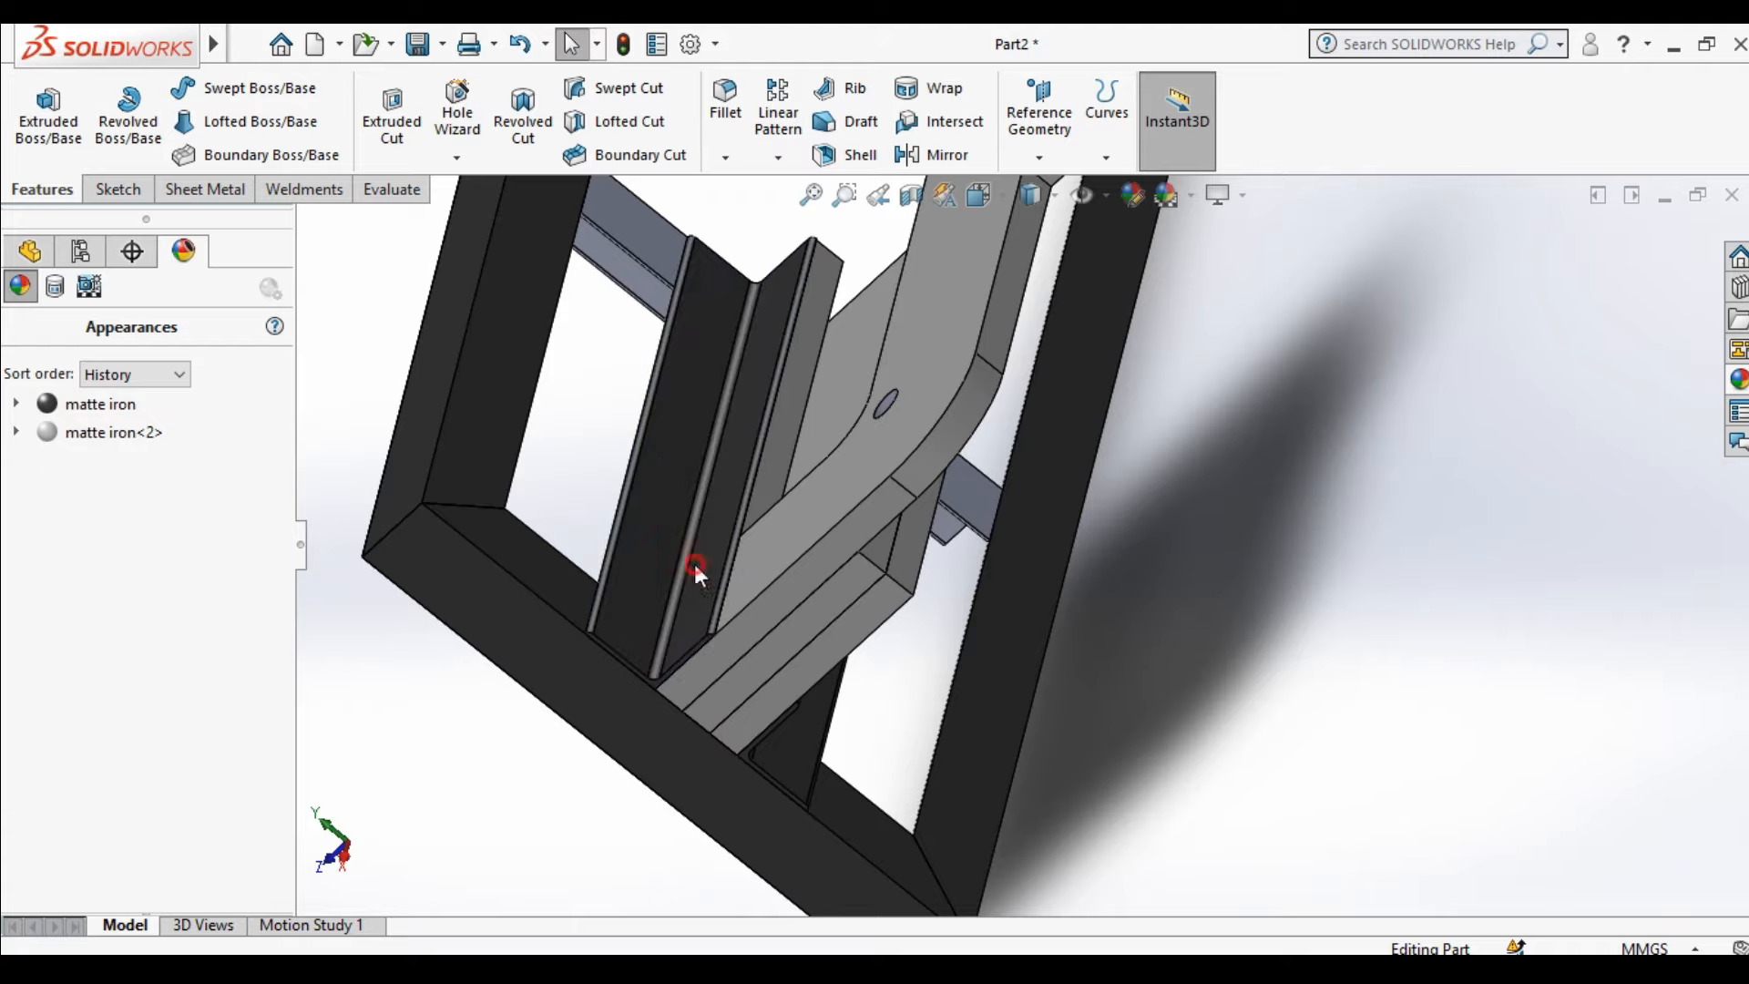
Apply the dark matte iron appearance to the angle iron crosspiece spanning the frame beneath the plates
scroll(1019, 583, up, 6)
middle_drag(1020, 585, 925, 621)
scroll(921, 501, down, 5)
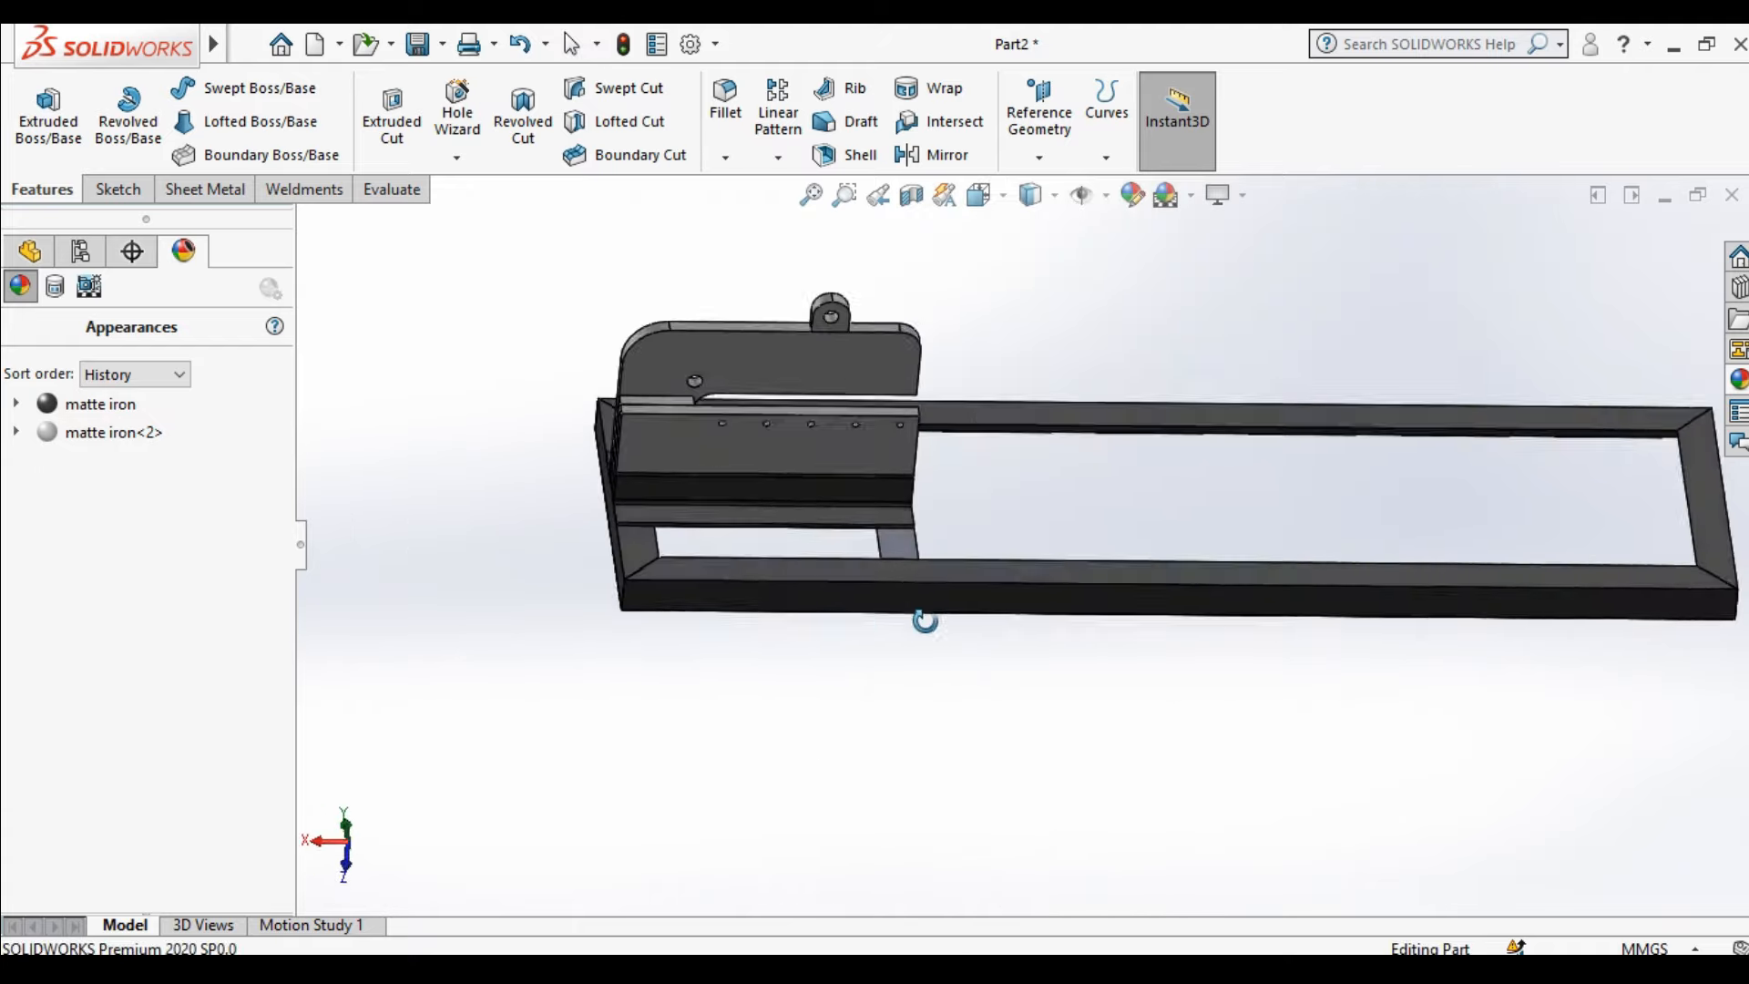
scroll(925, 621, down, 5)
drag(55, 404, 921, 566)
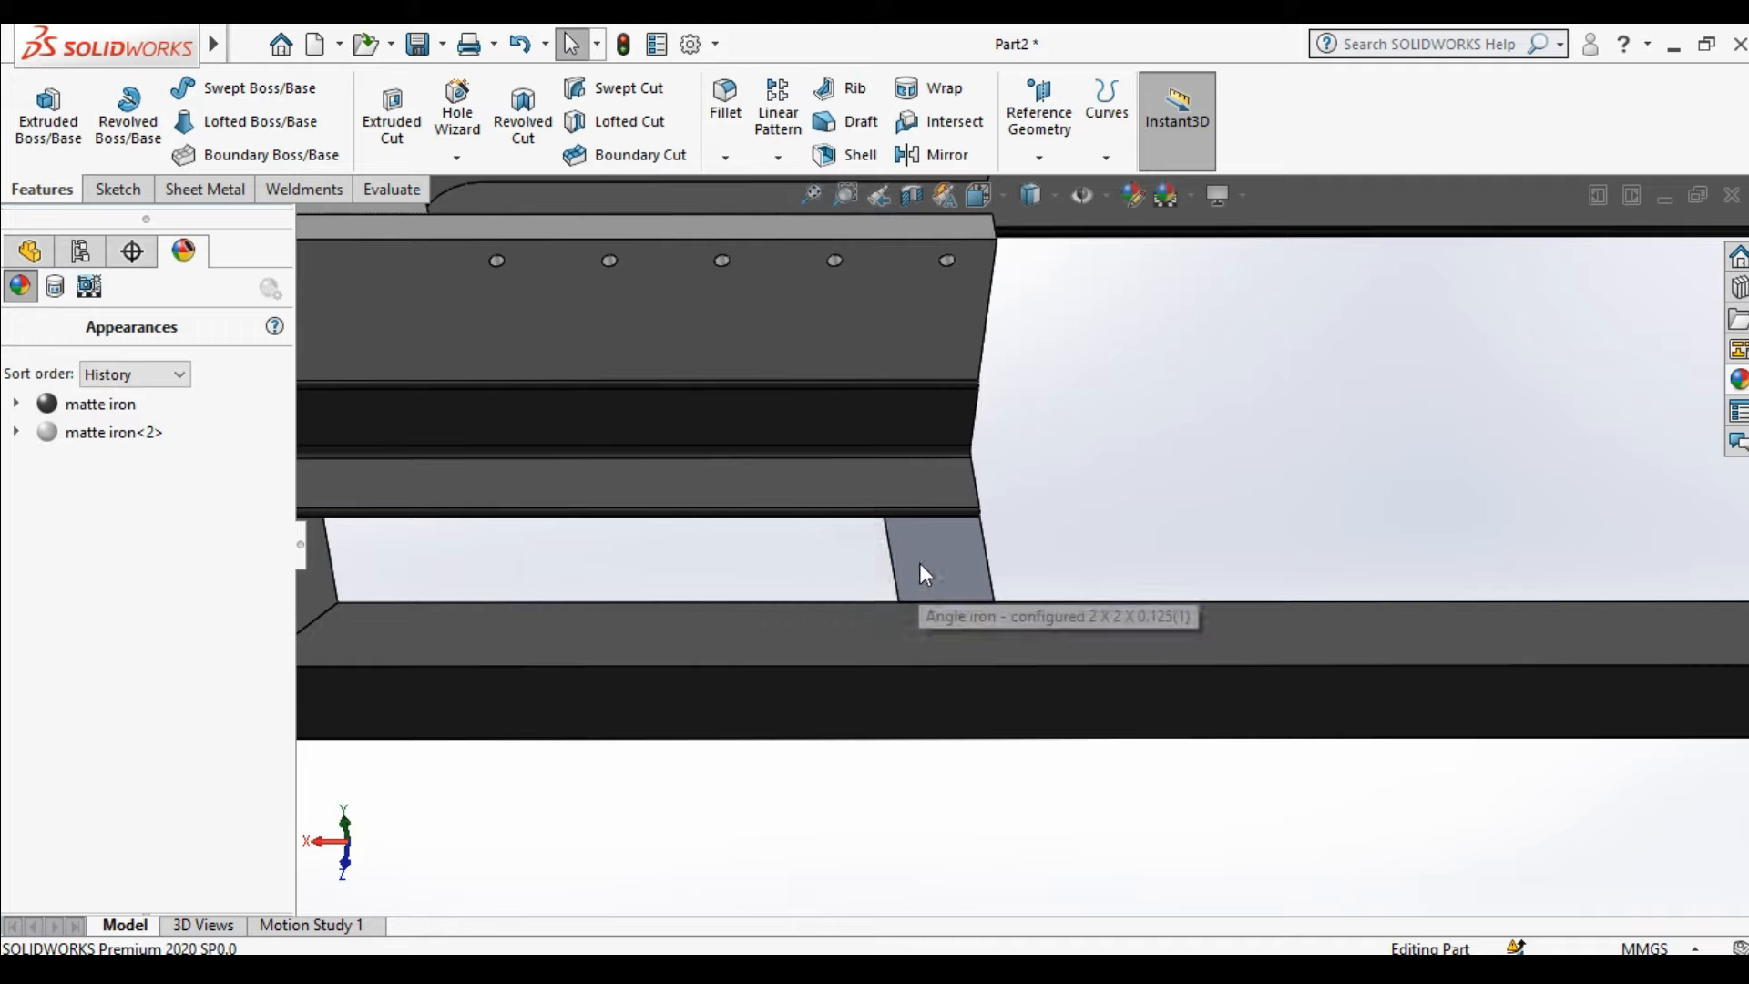
click(927, 566)
click(746, 758)
Inspect the iron appearances across the whole frame, plates and angle irons
scroll(919, 547, up, 5)
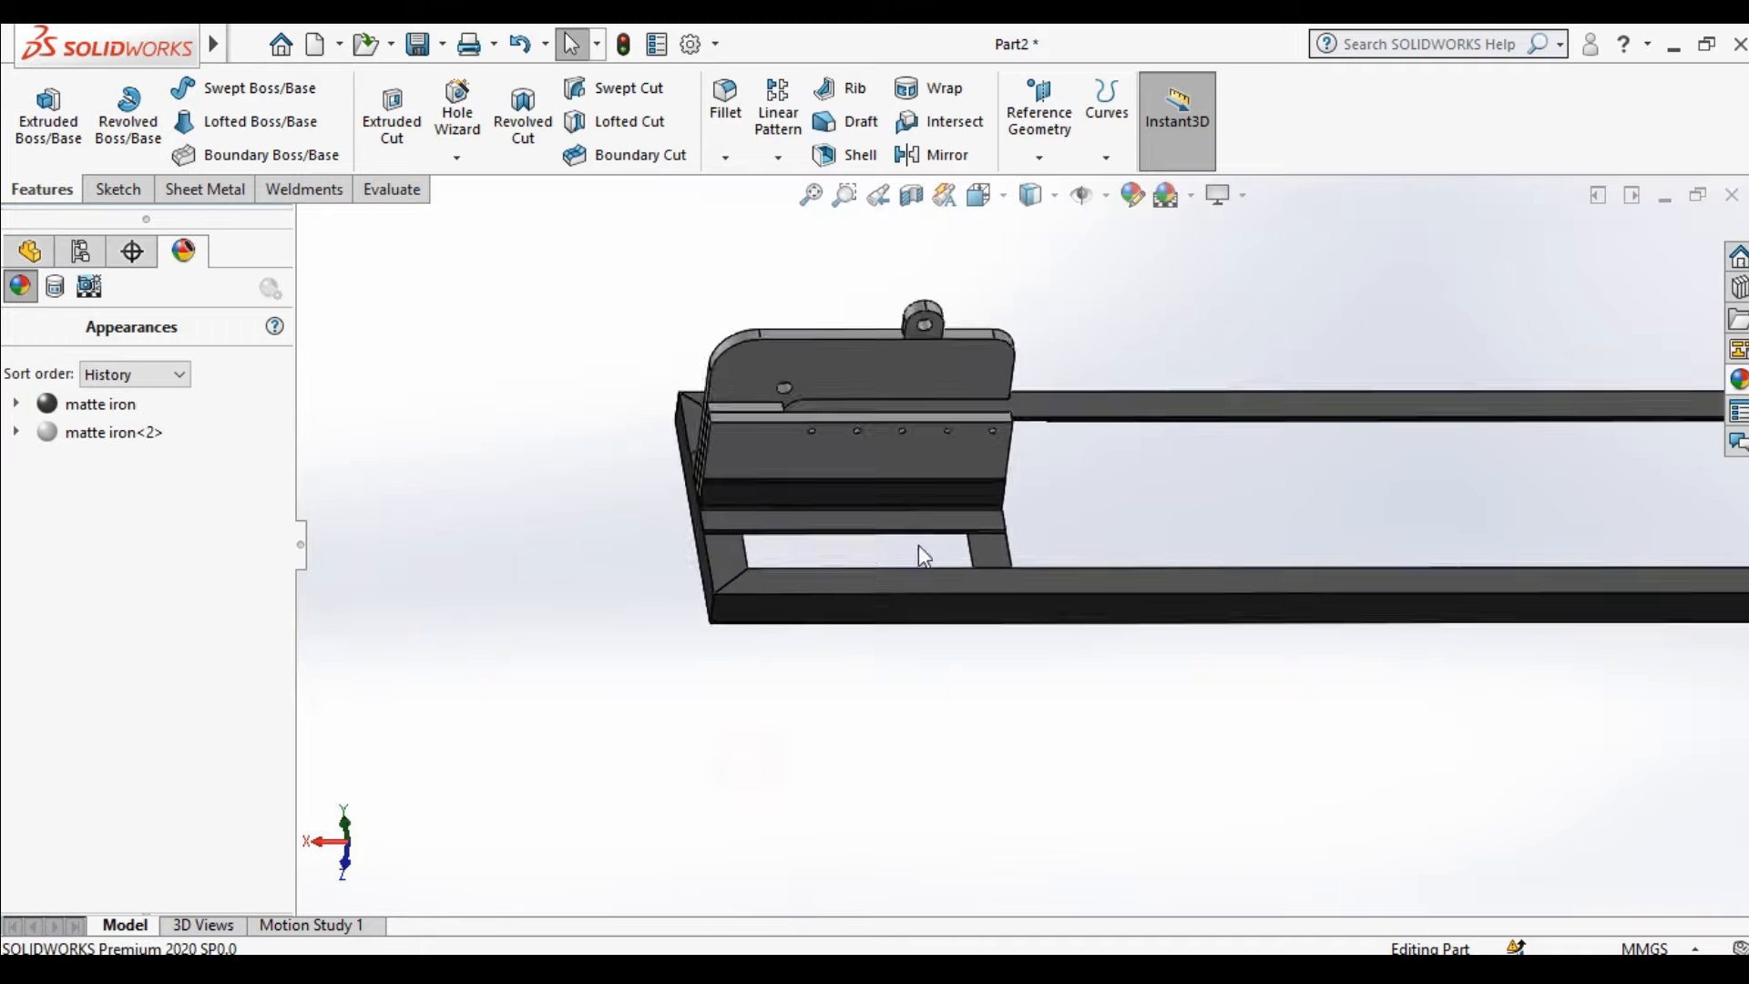
scroll(919, 545, up, 4)
middle_drag(937, 492, 1237, 560)
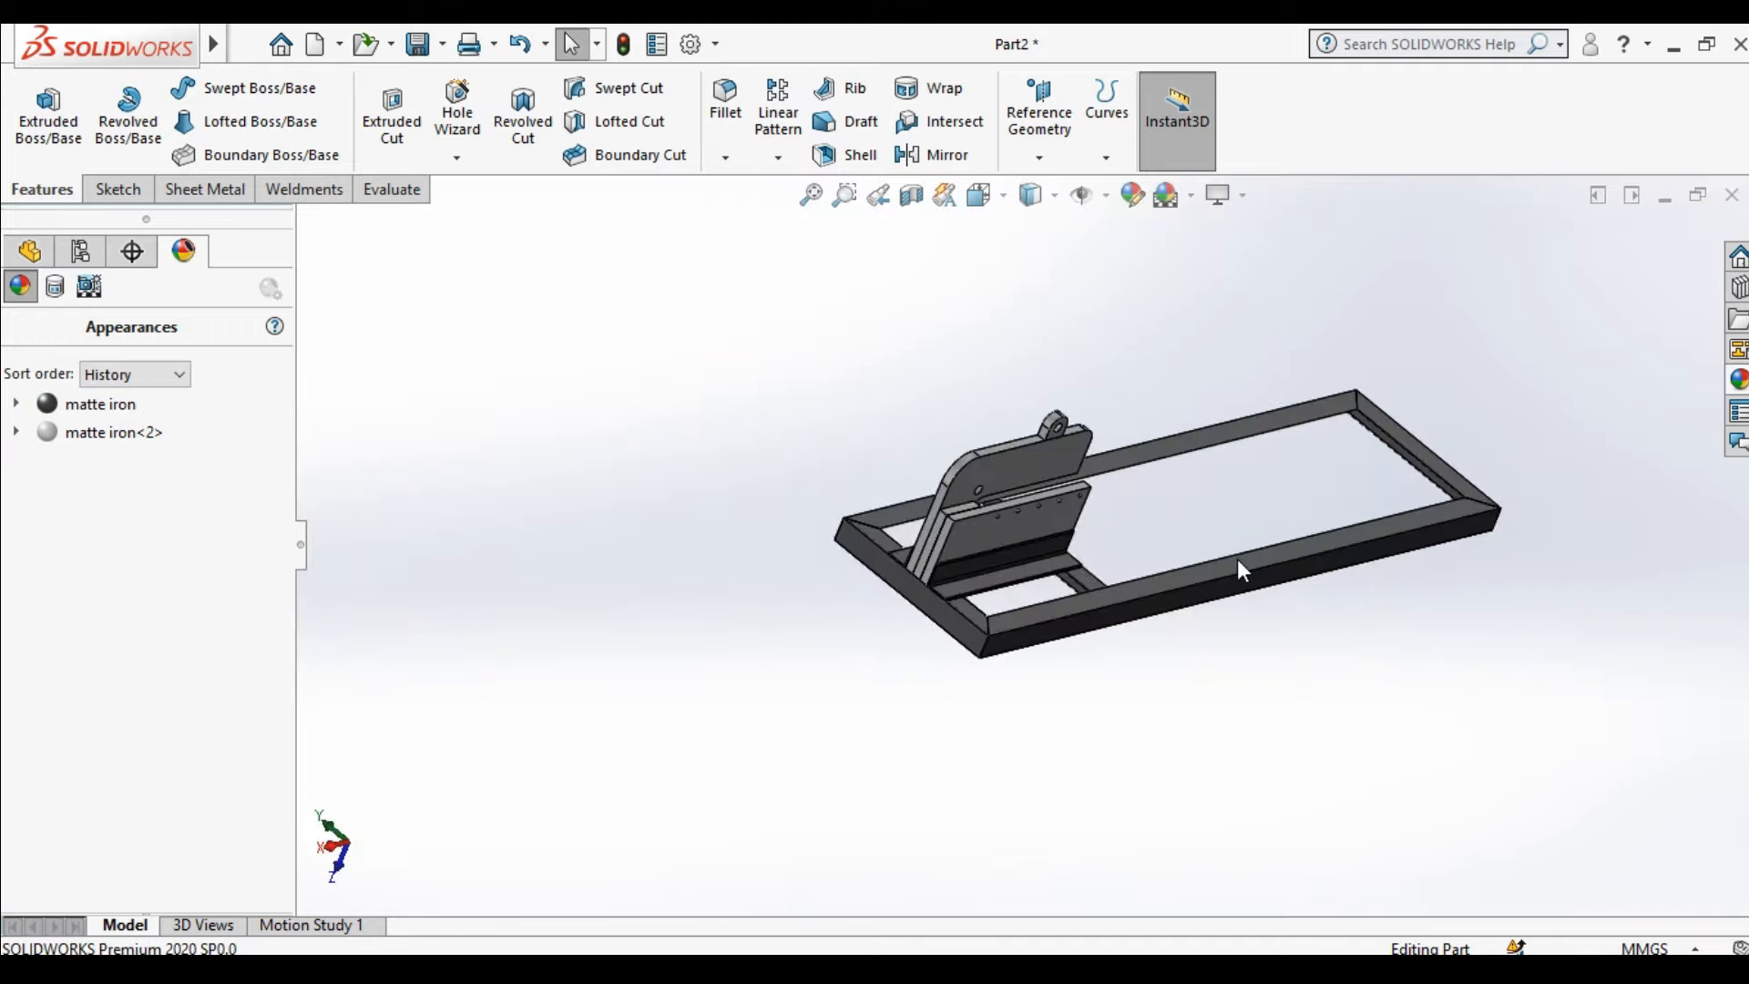
scroll(1161, 471, down, 4)
scroll(1270, 535, up, 2)
scroll(1210, 511, down, 3)
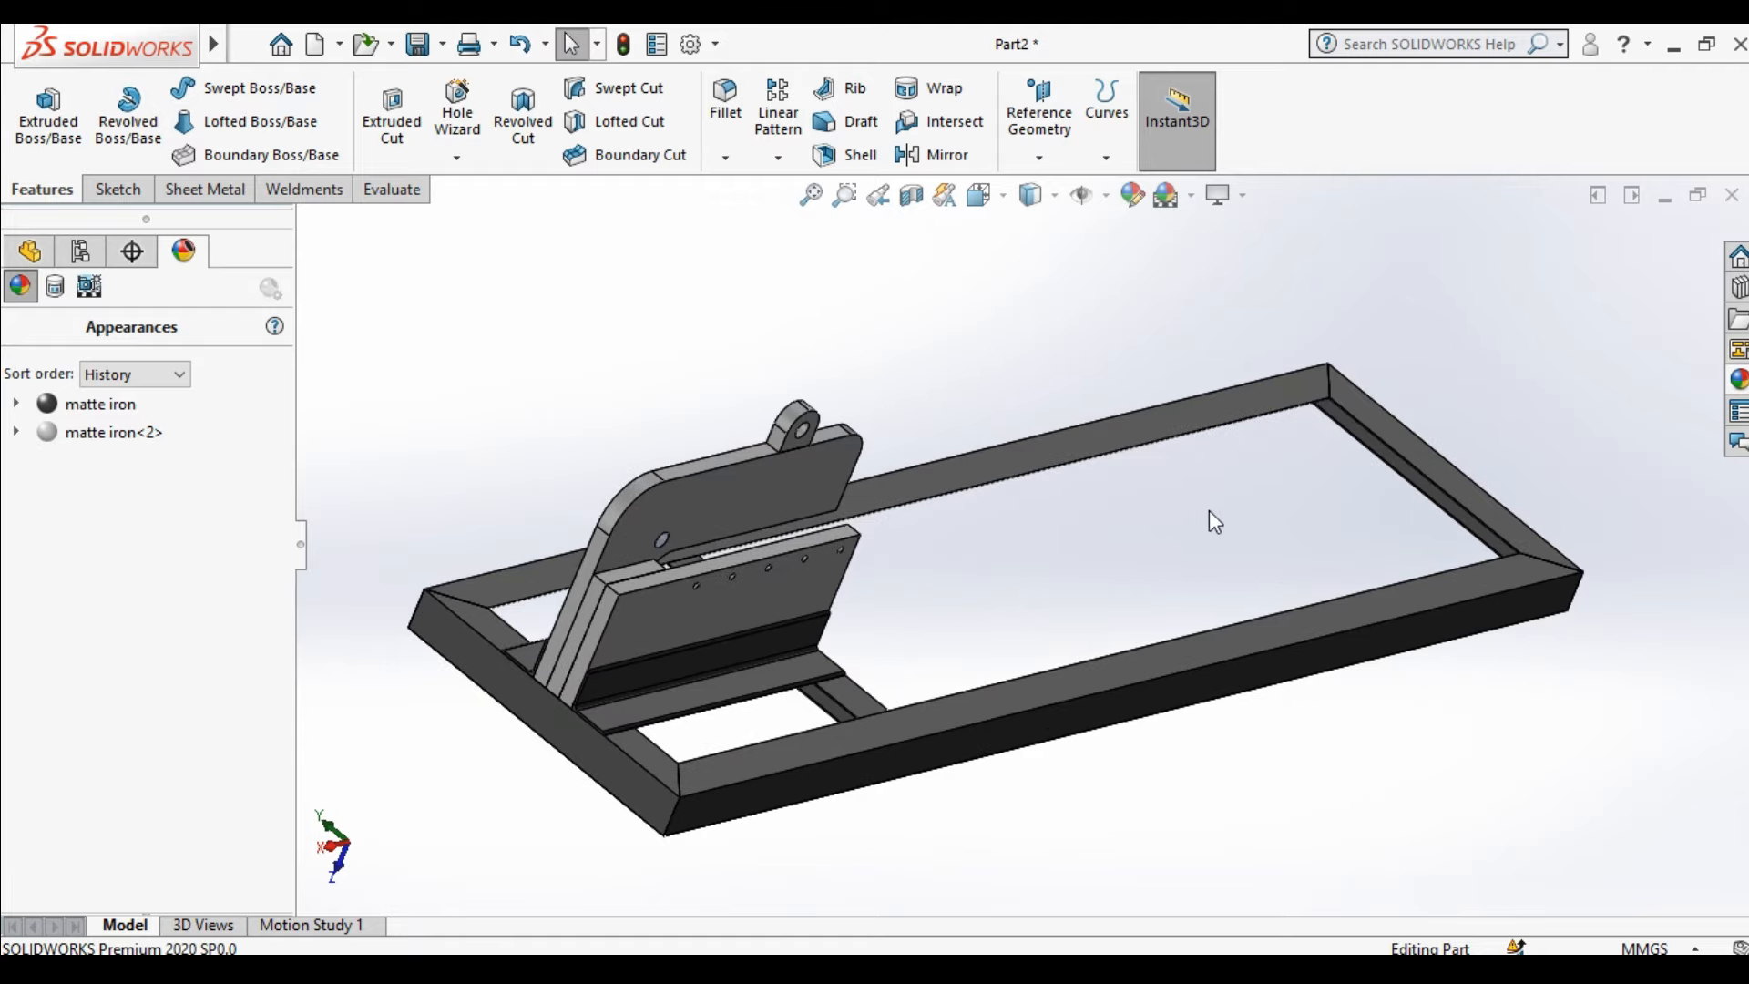